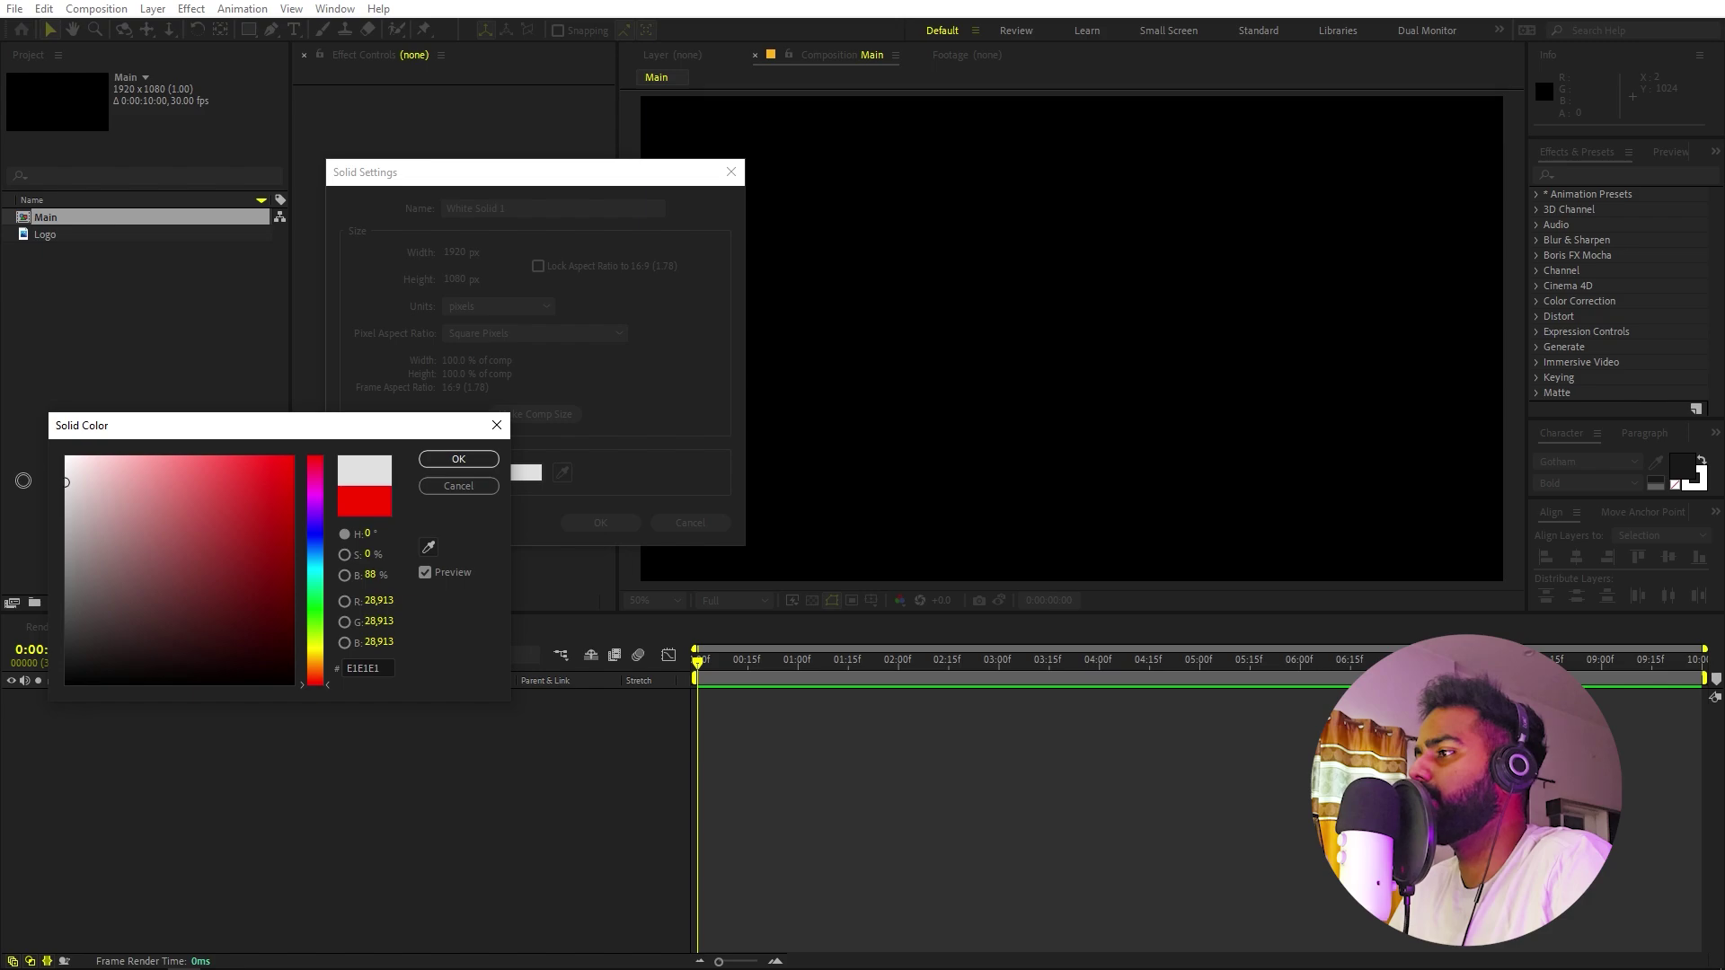
Finish creating the composition-sized background solid with the light grey color E1E1E1, and leave it deselected.
{"action": "left_click", "coordinate": [458, 459]}
{"action": "left_click", "coordinate": [613, 526]}
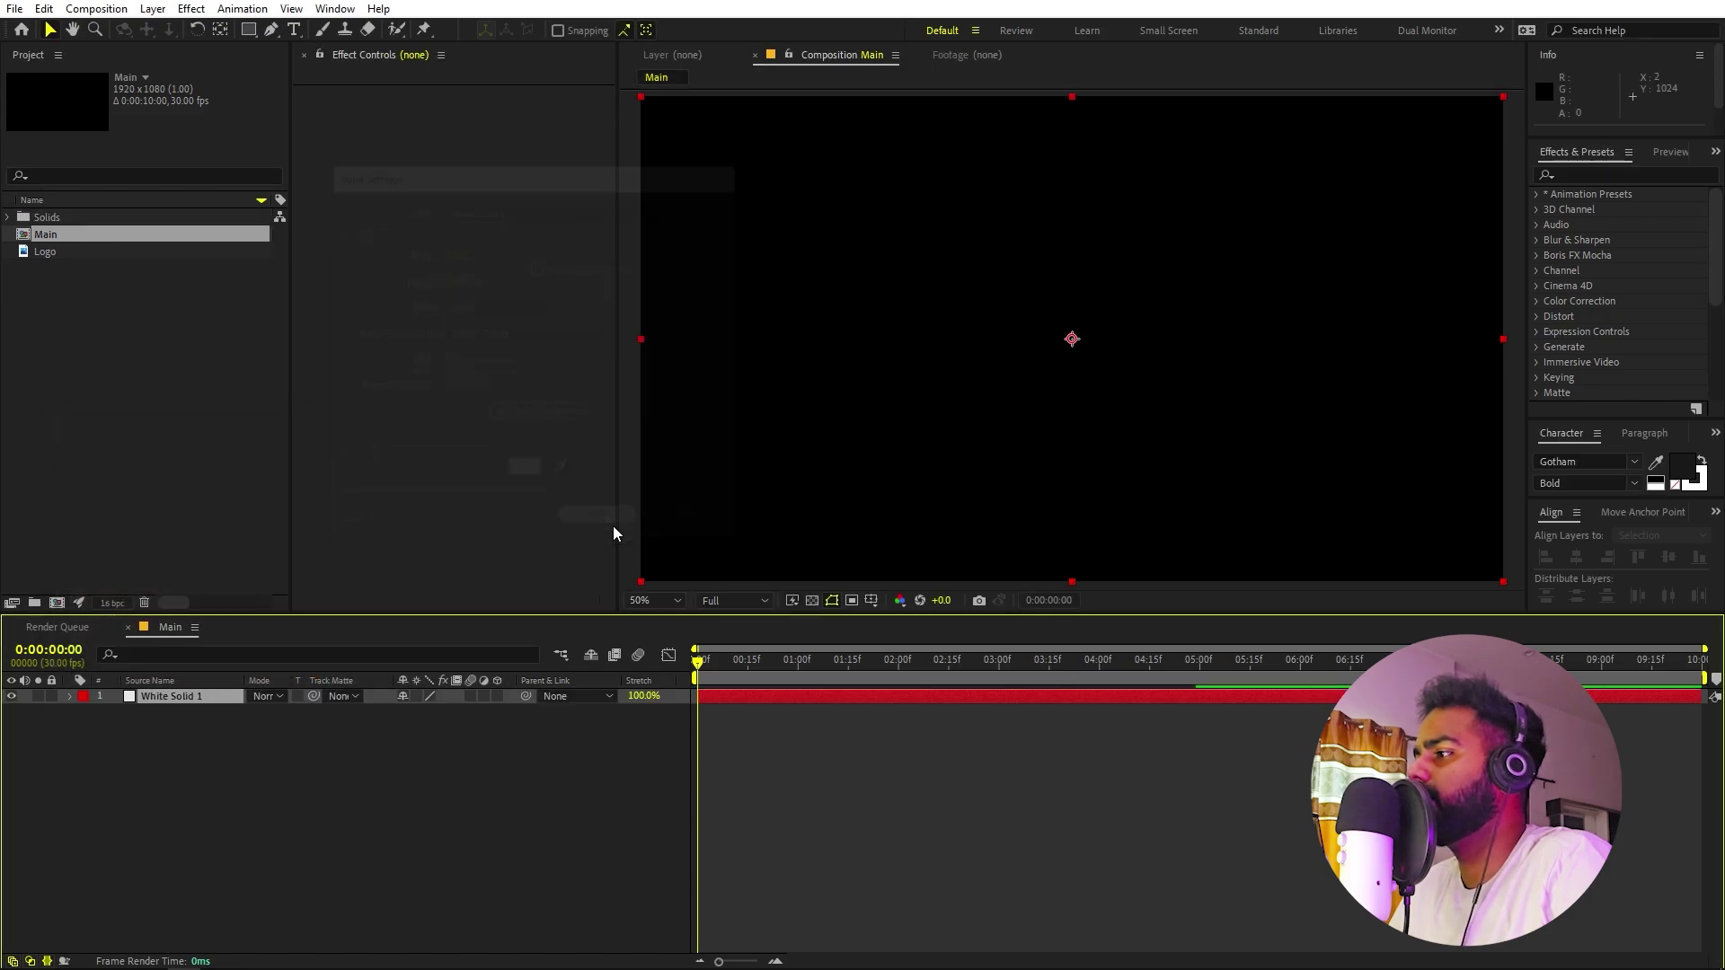
{"action": "left_click", "coordinate": [622, 759]}
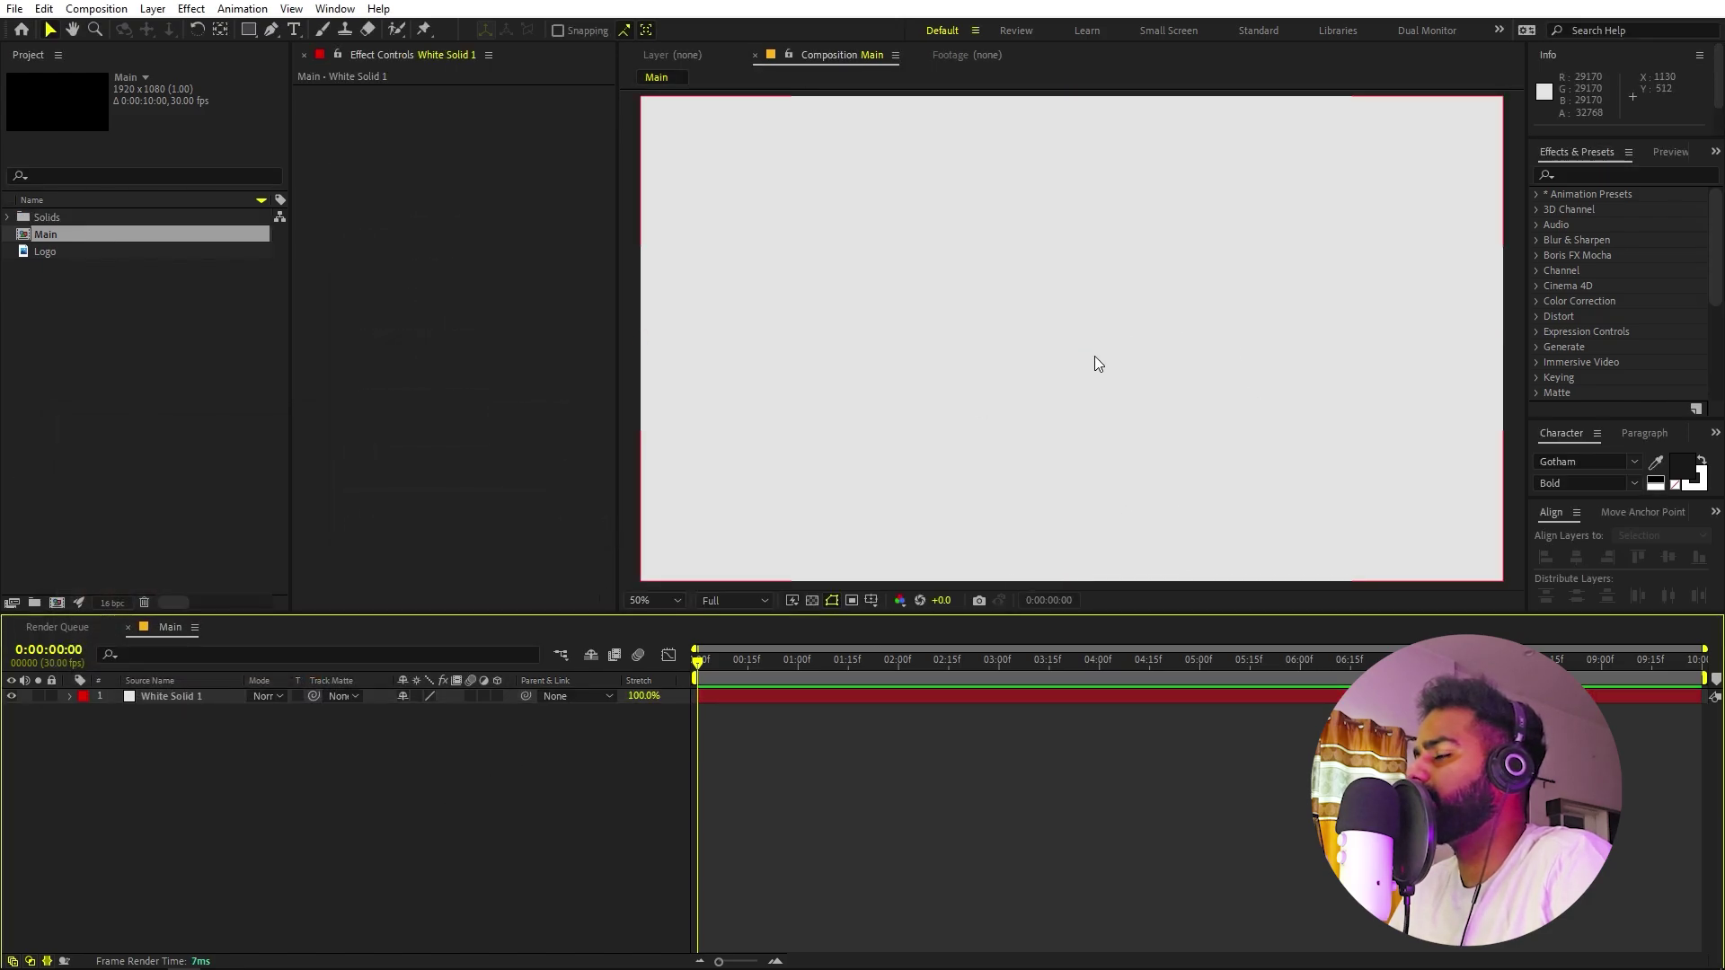
{"action": "left_click", "coordinate": [249, 540]}
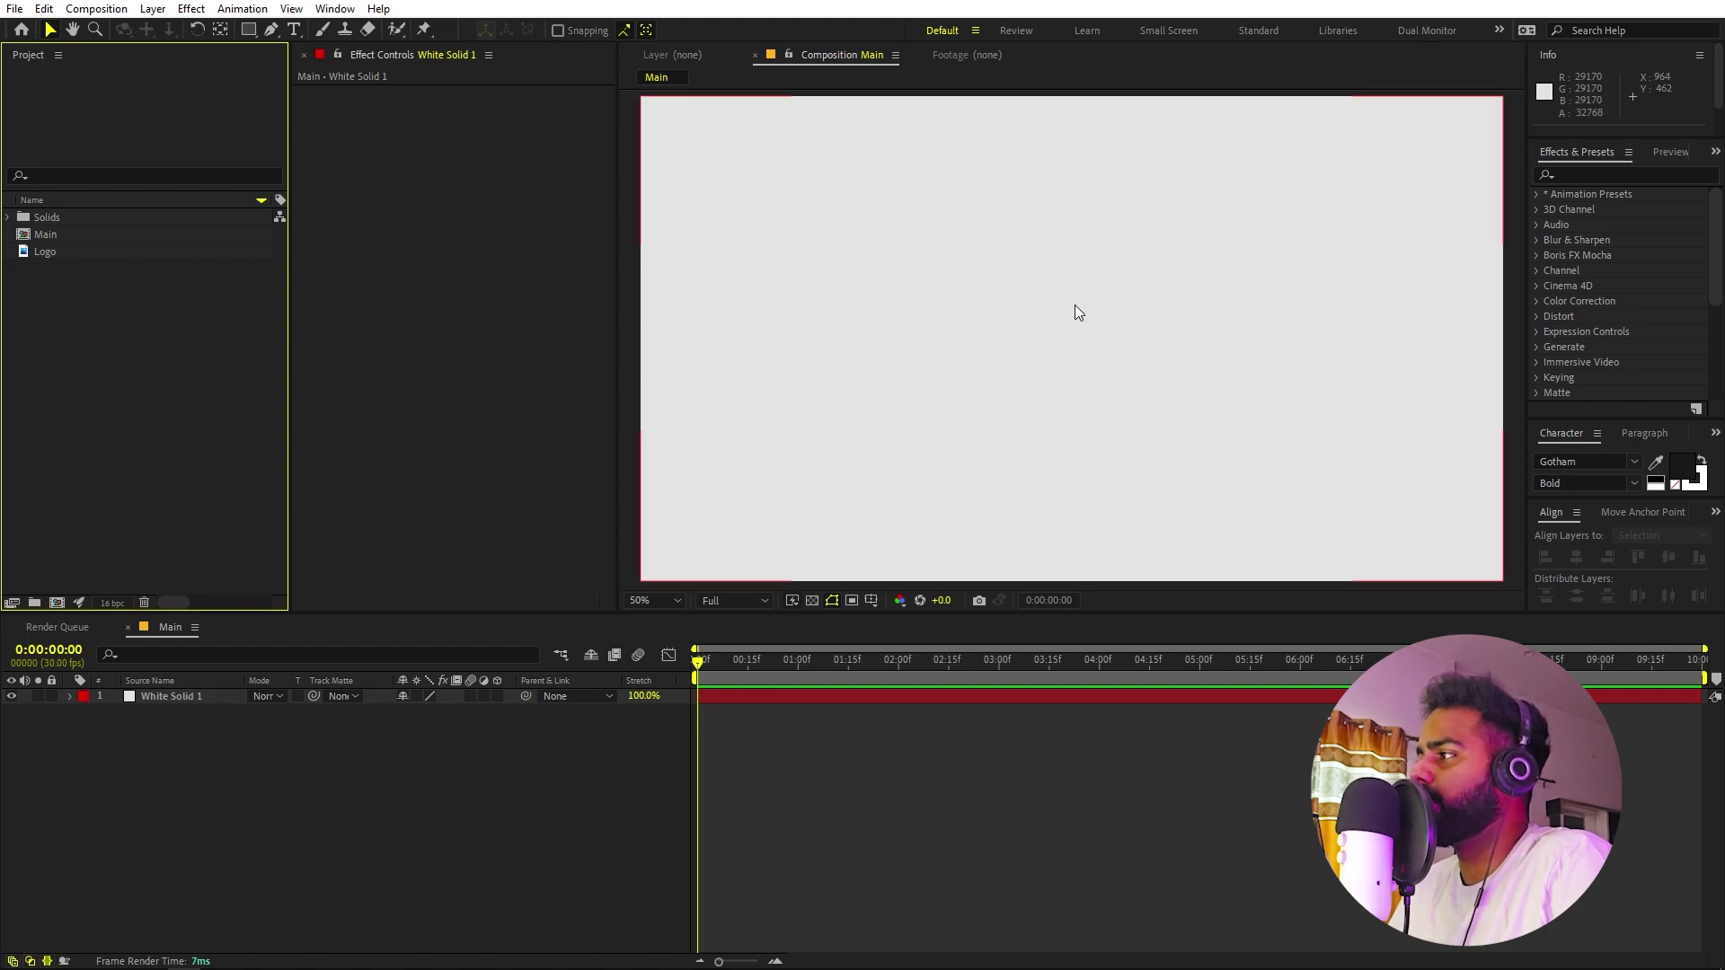
Draw a small dark circle with the Ellipse Tool on a new shape layer and center it in the composition.
{"action": "left_click", "coordinate": [269, 32]}
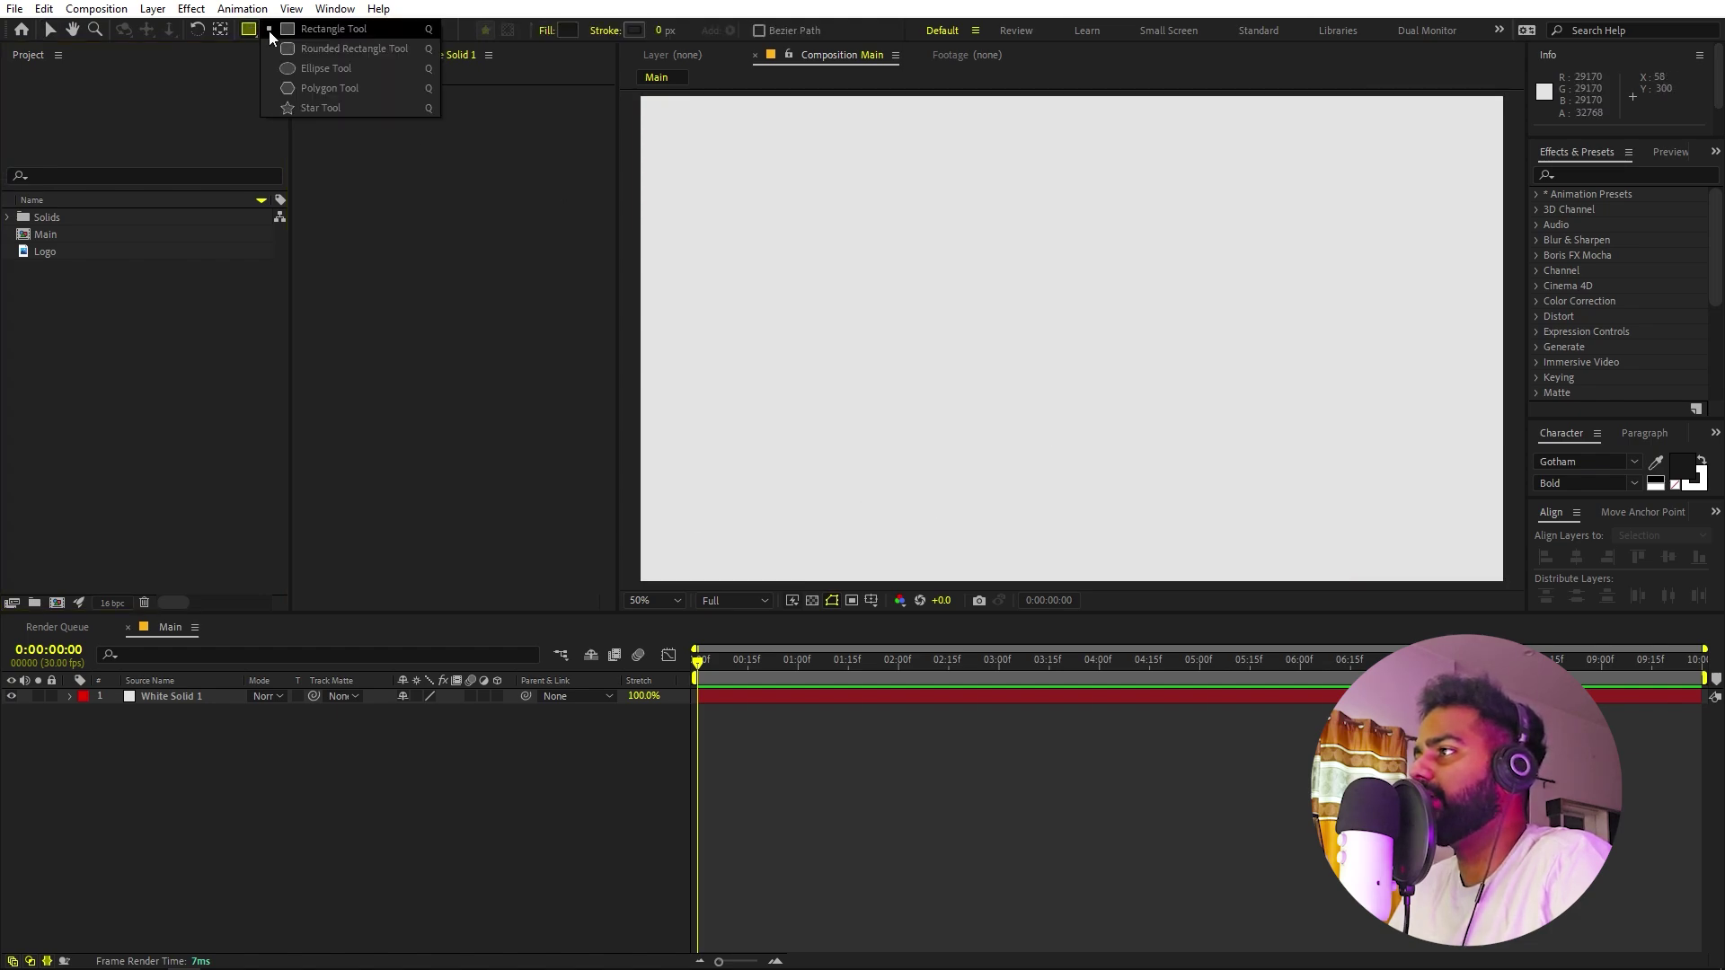
{"action": "left_click", "coordinate": [320, 68]}
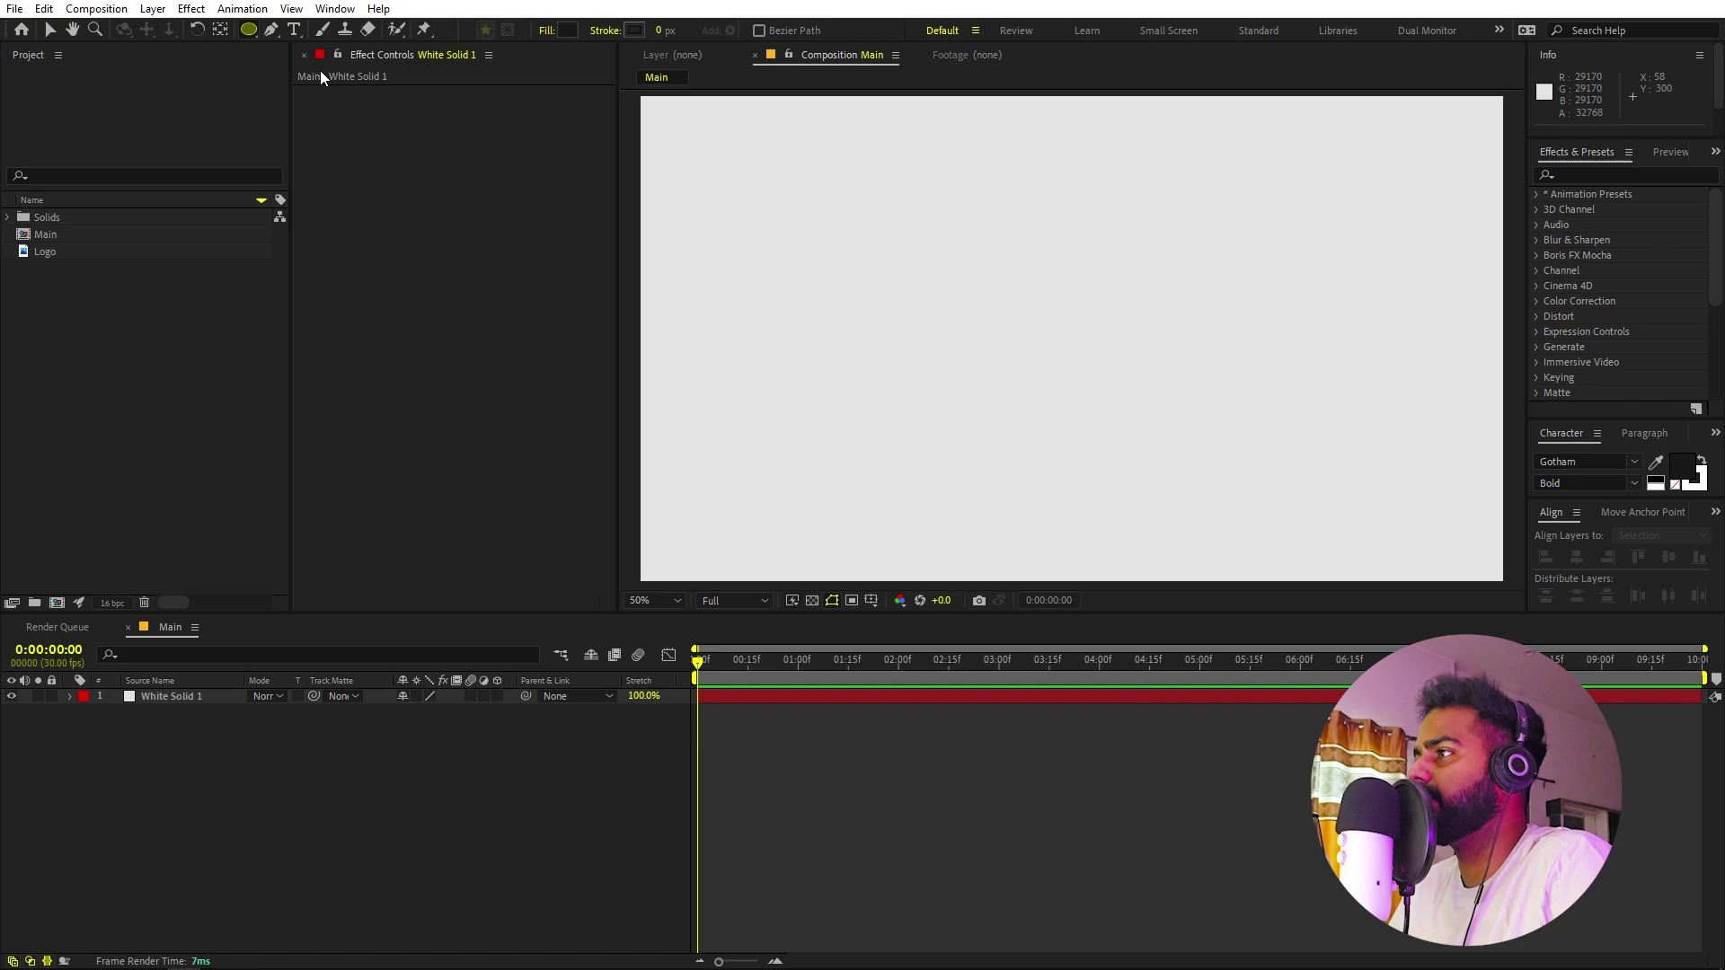
{"action": "left_click", "coordinate": [901, 742]}
{"action": "mouse_move", "coordinate": [1055, 336]}
{"action": "left_mouse_down"}
{"action": "mouse_move", "coordinate": [1007, 264]}
{"action": "mouse_move", "coordinate": [1024, 304]}
{"action": "mouse_move", "coordinate": [998, 279]}
{"action": "left_mouse_up"}
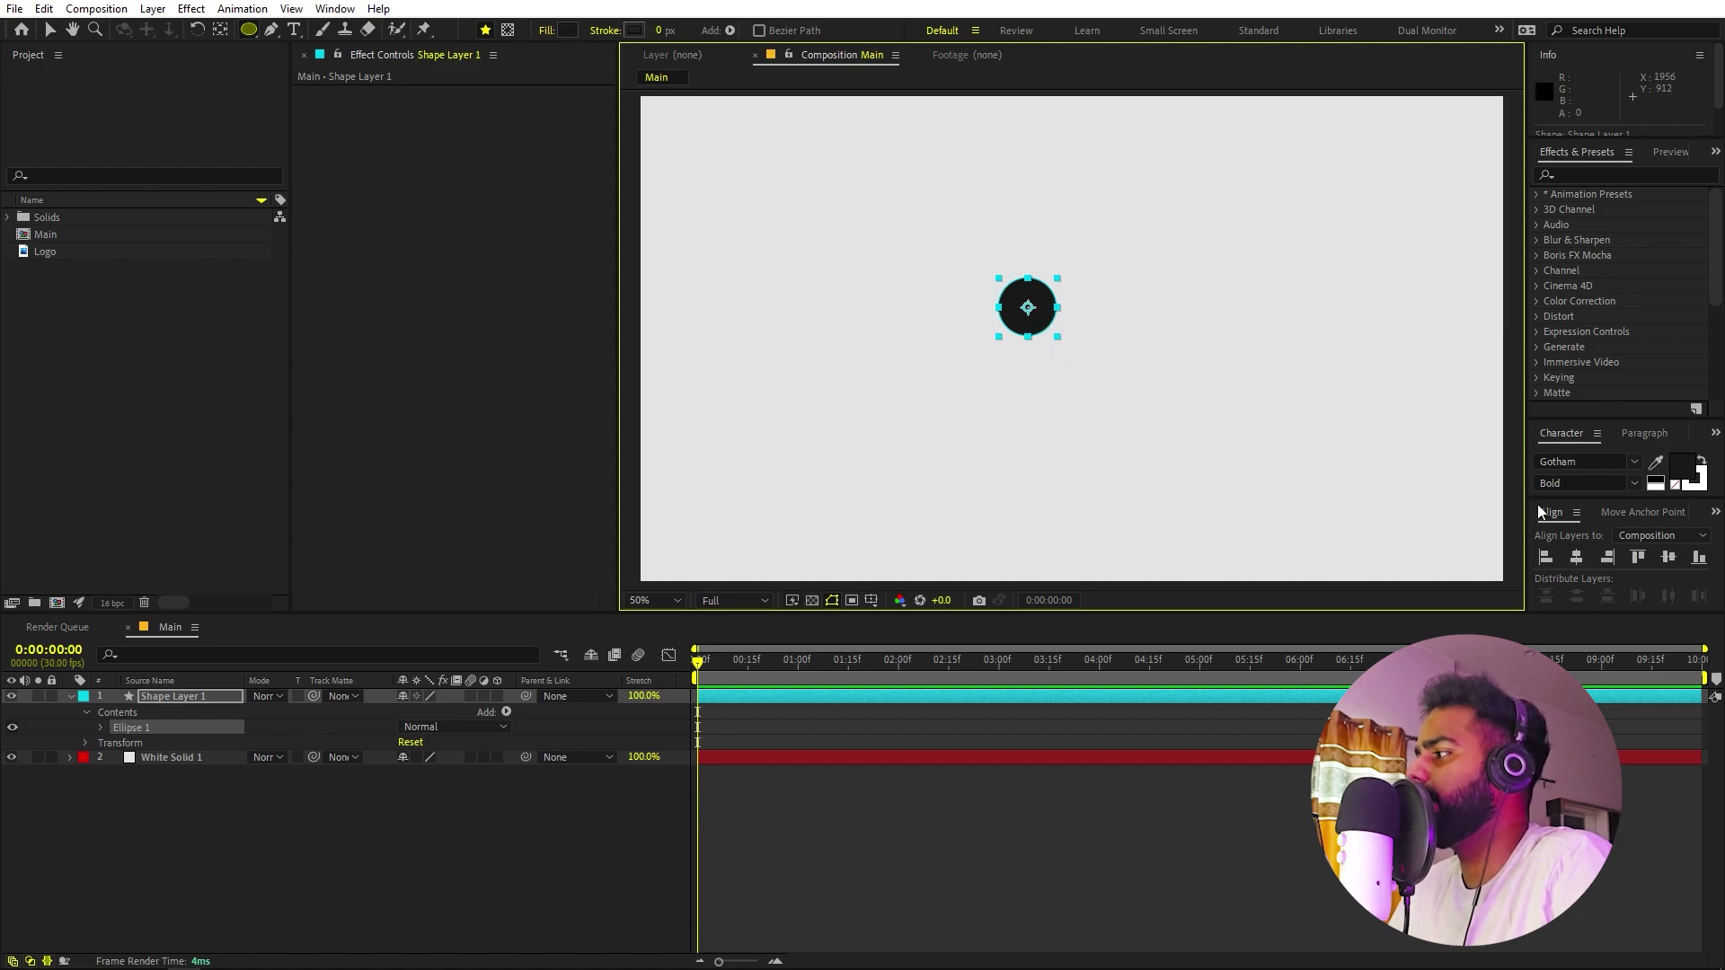
{"action": "left_click", "coordinate": [1575, 557]}
{"action": "left_click", "coordinate": [1671, 556]}
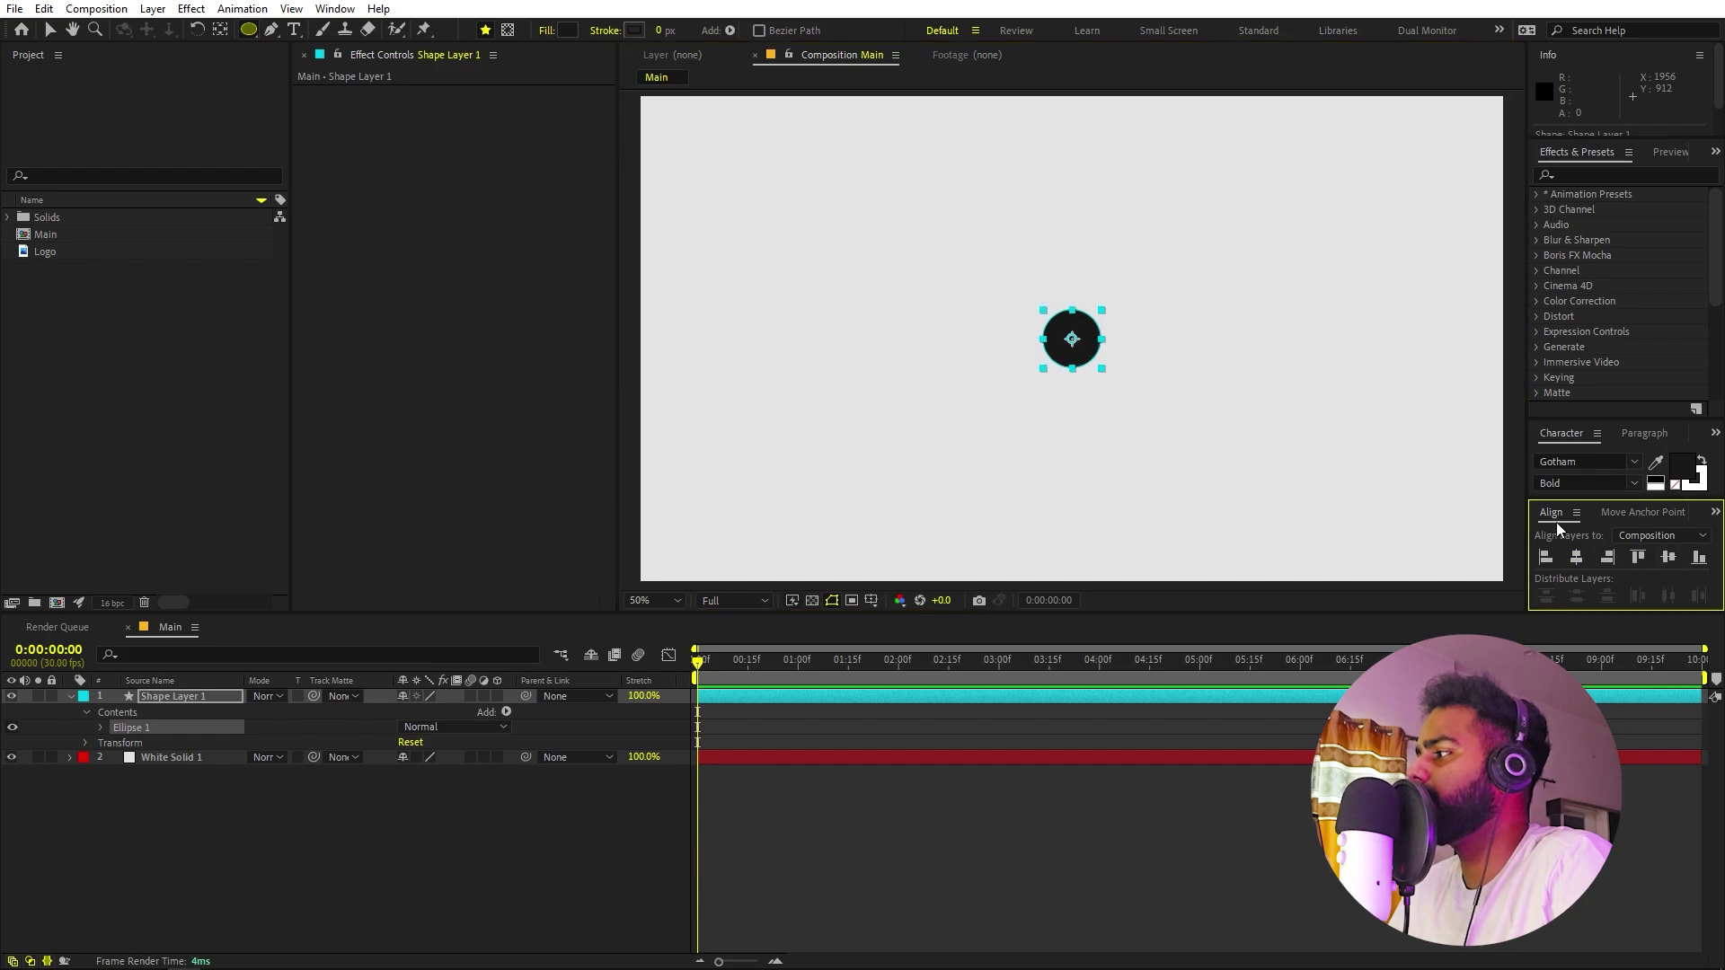
{"action": "left_click", "coordinate": [335, 8]}
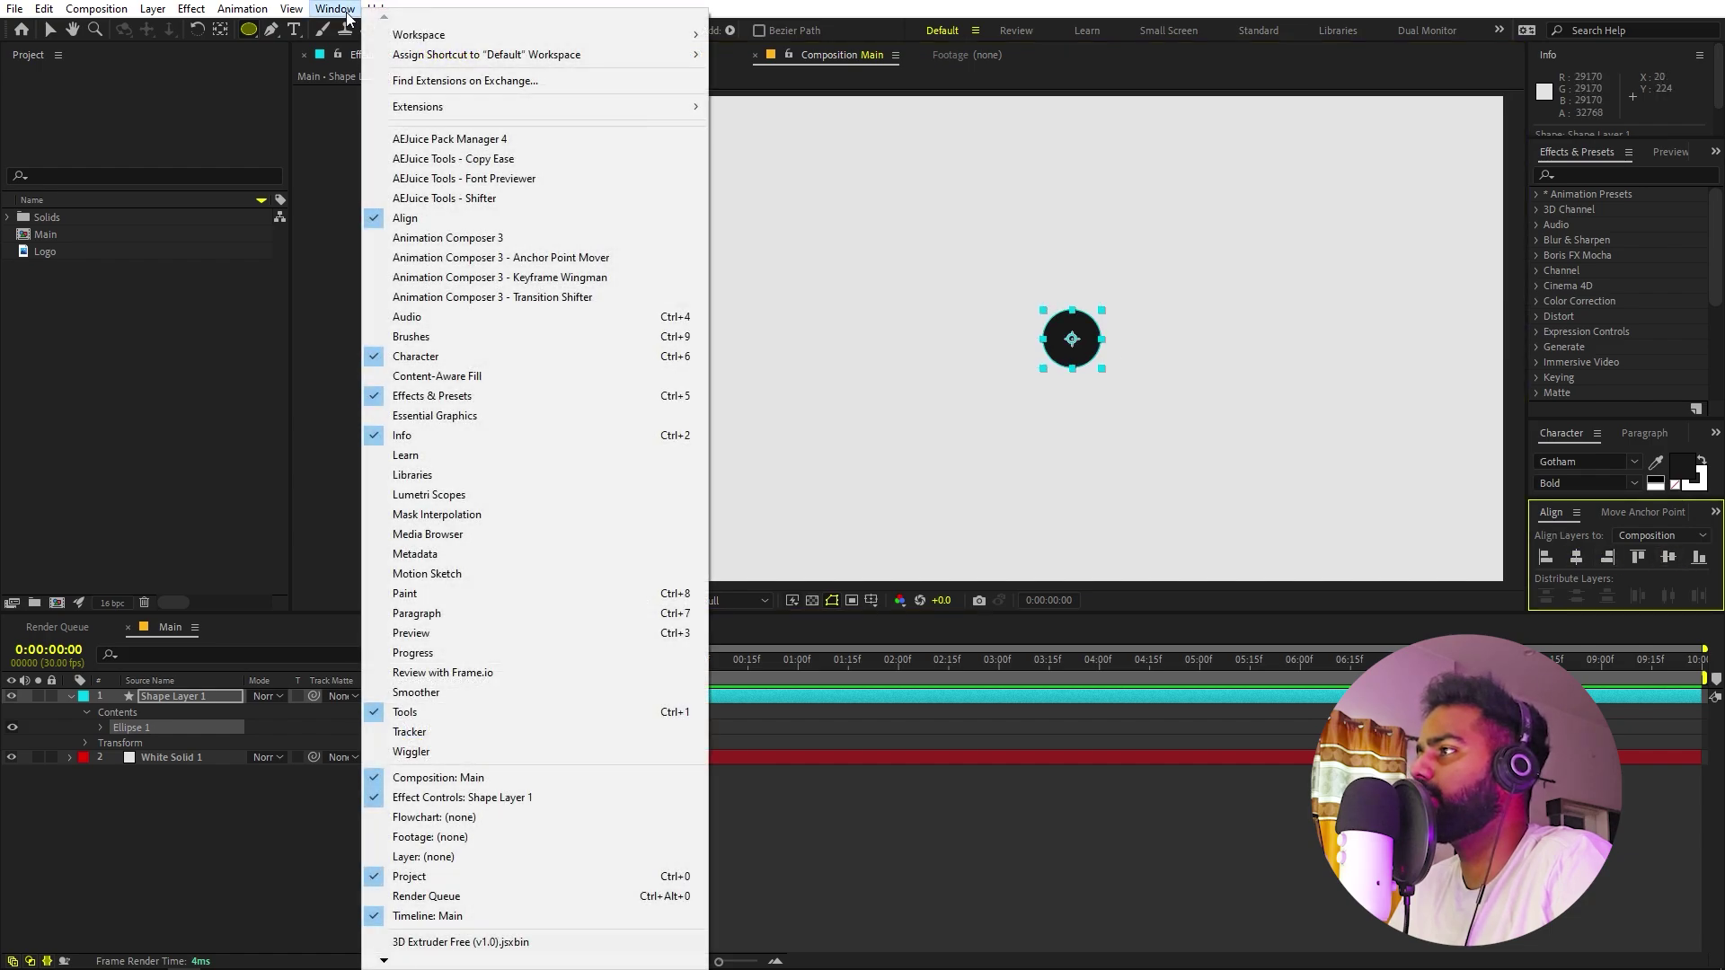
{"action": "left_click", "coordinate": [140, 787]}
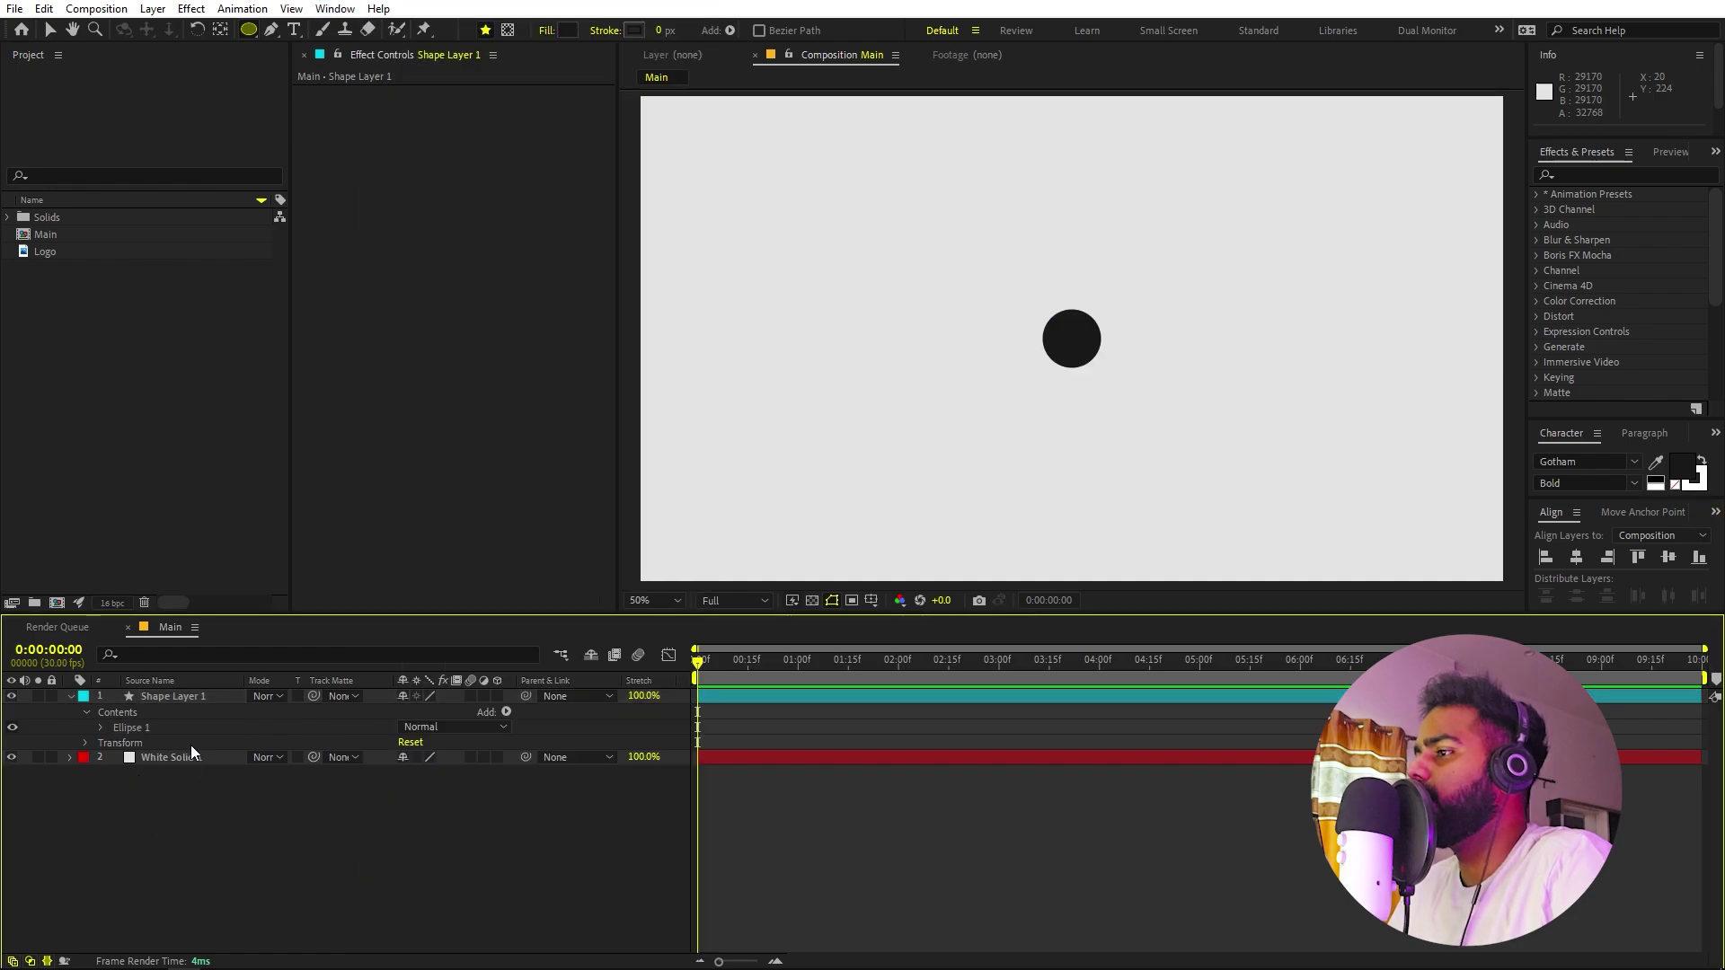
Center the anchor point of Shape Layer 1 in its layer content.
{"action": "left_click", "coordinate": [206, 698]}
{"action": "scroll", "coordinate": [1072, 340], "scroll_direction": "up", "scroll_amount": 2}
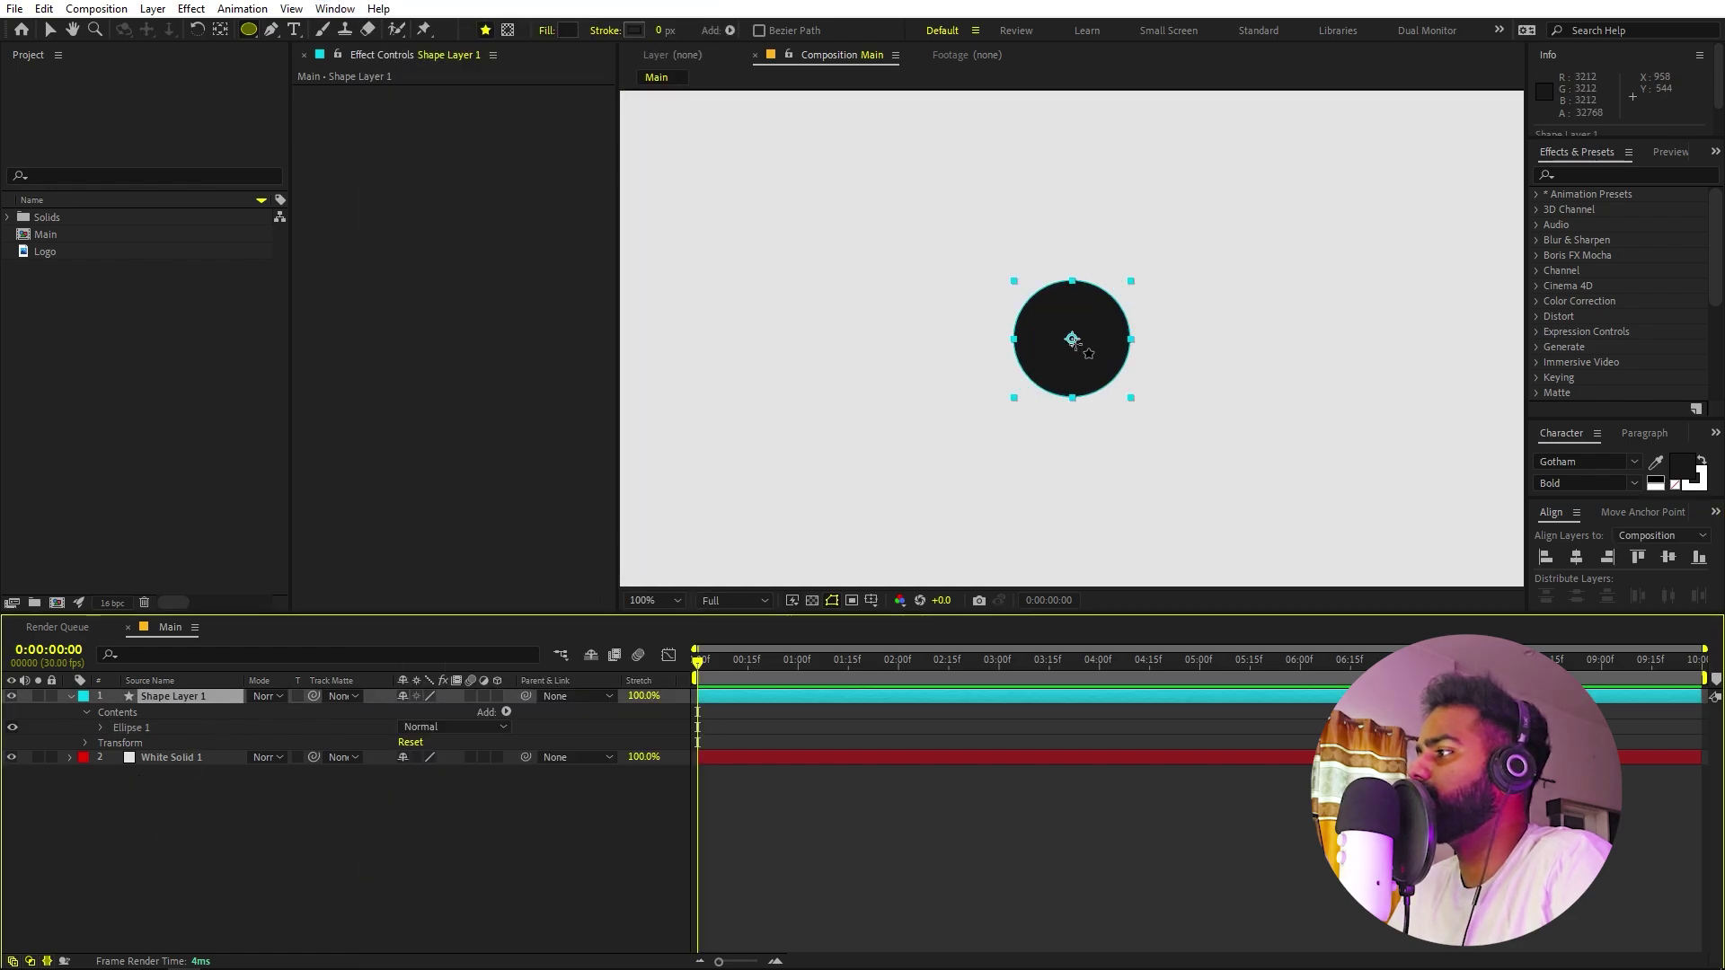
{"action": "scroll", "coordinate": [1071, 339], "scroll_direction": "down", "scroll_amount": 2}
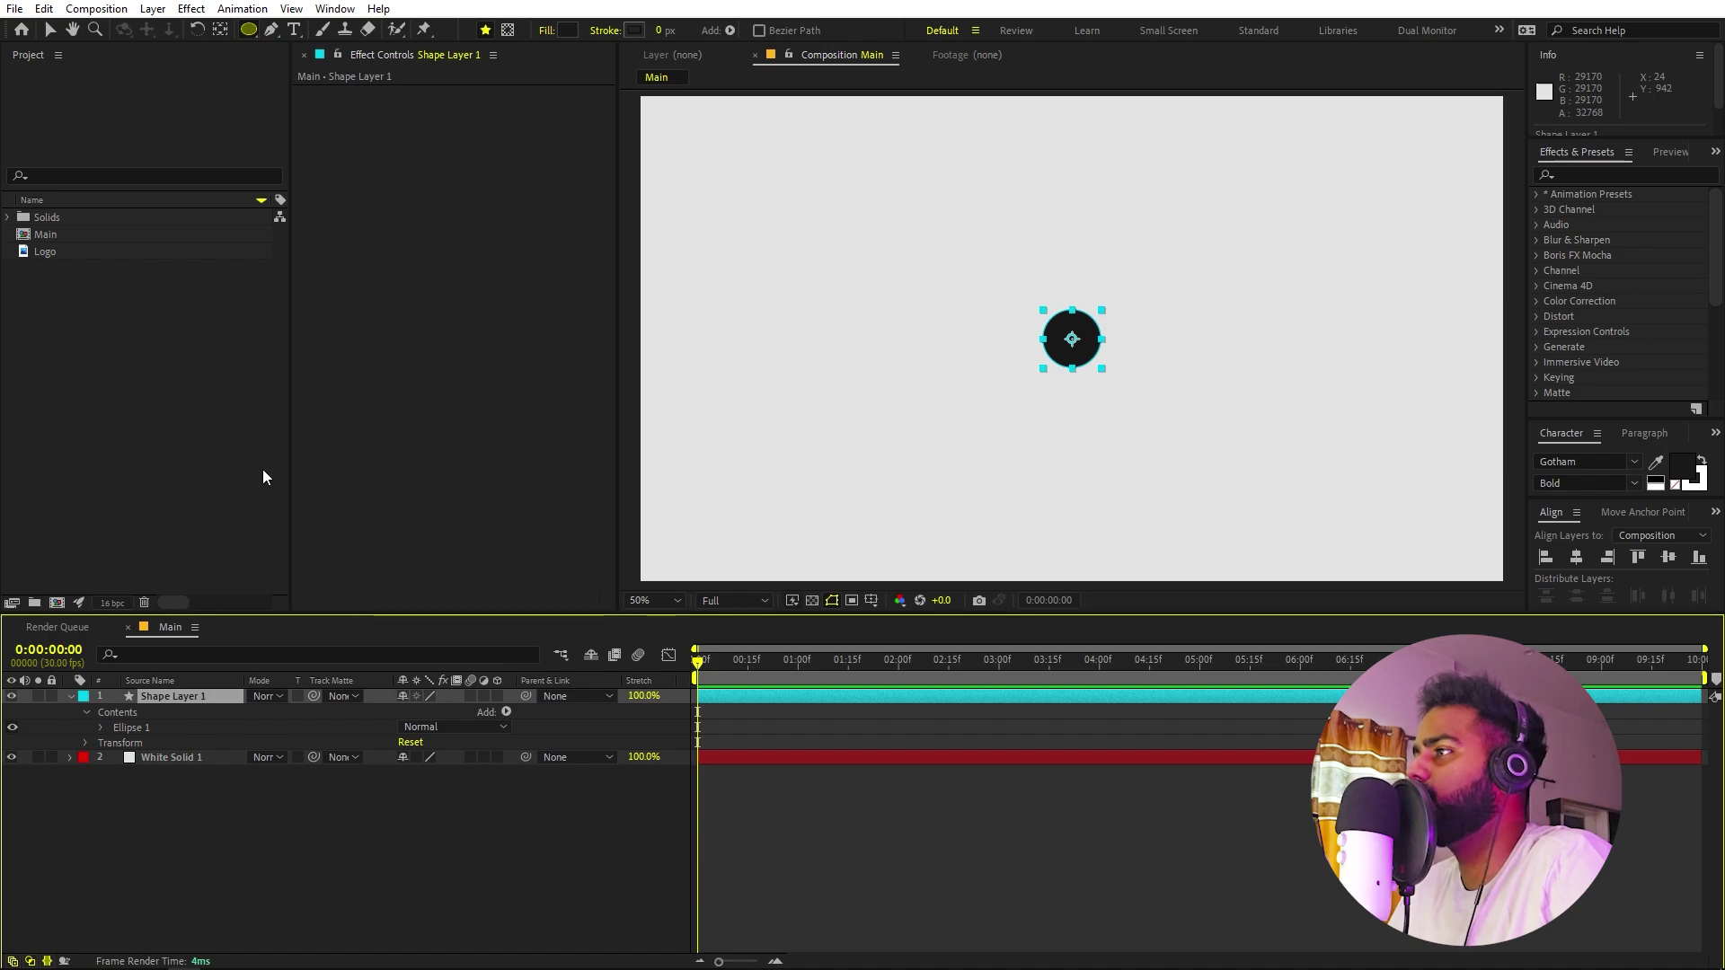
{"action": "left_click", "coordinate": [220, 30]}
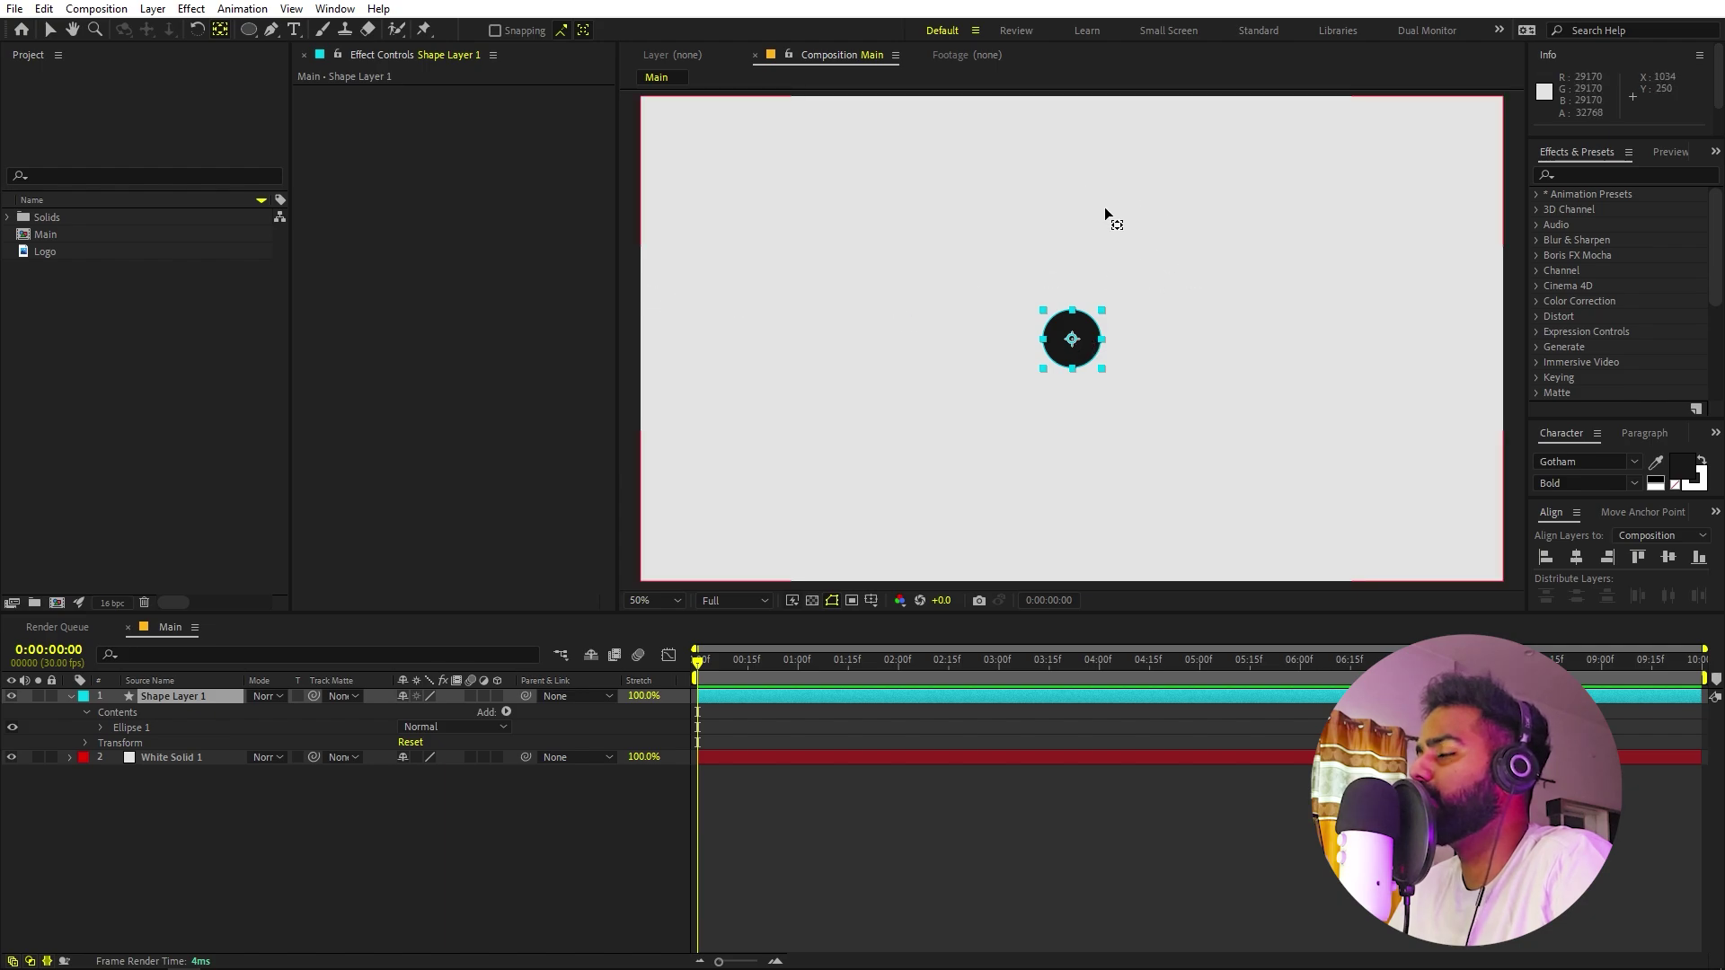
Check the General preferences for the Center Anchor Point in New Shape Layers option.
{"action": "left_click", "coordinate": [42, 9]}
{"action": "mouse_move", "coordinate": [359, 530]}
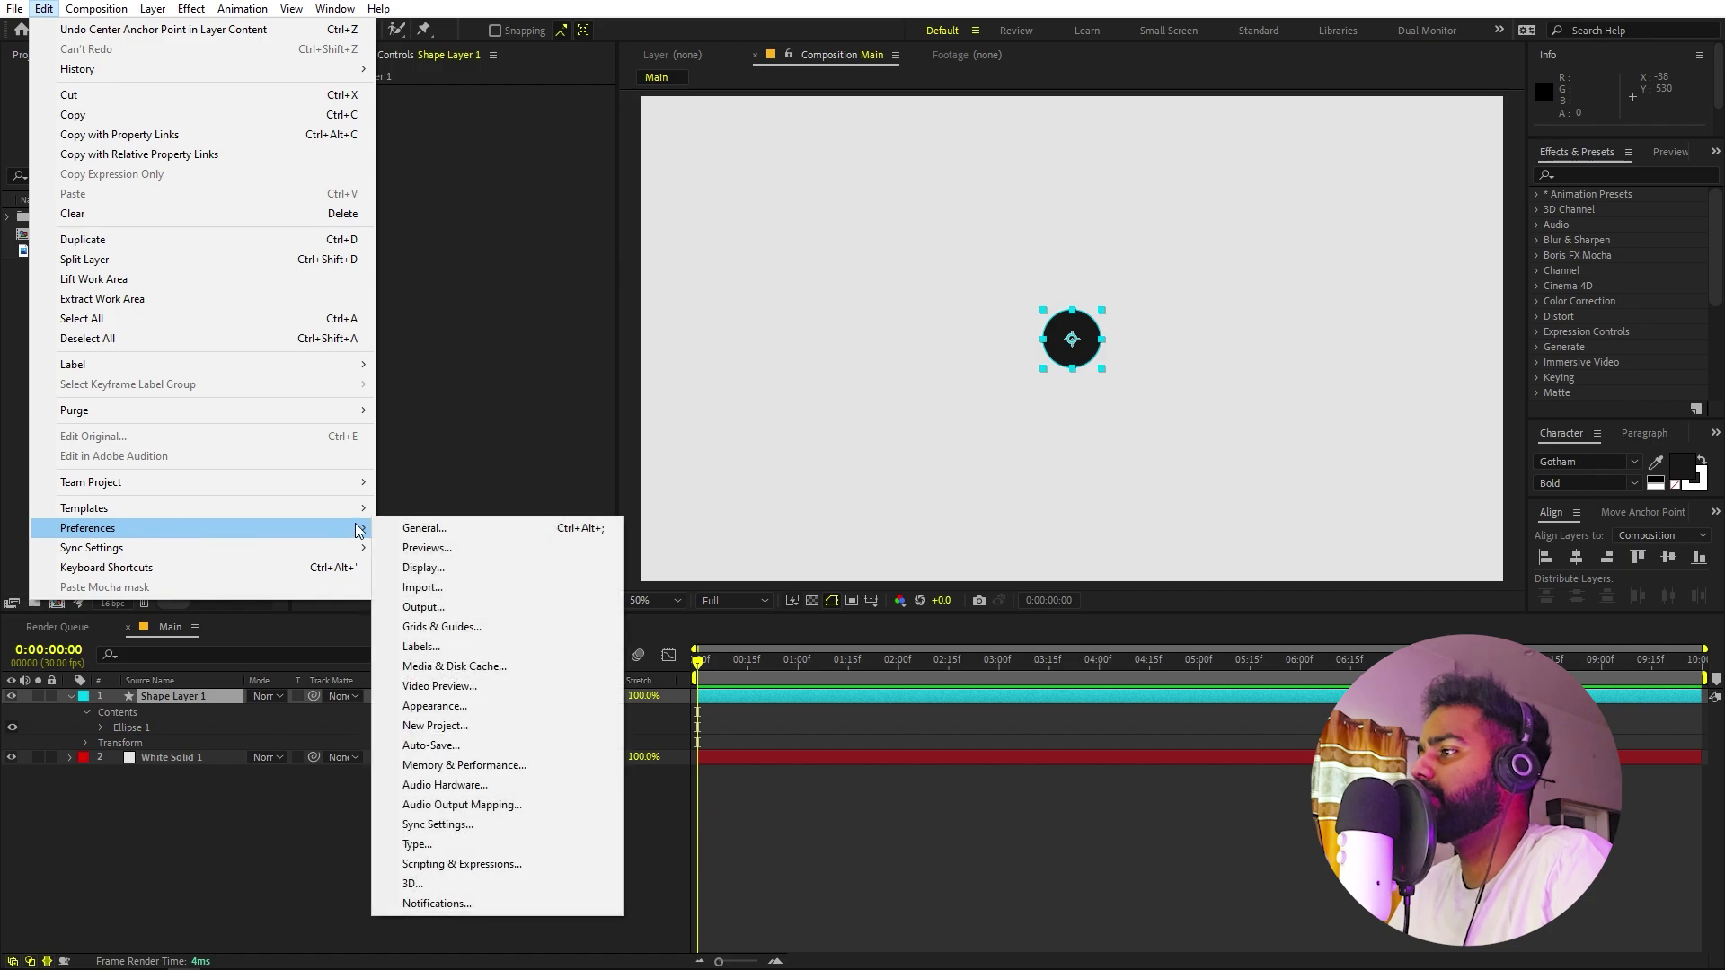
{"action": "left_click", "coordinate": [423, 528]}
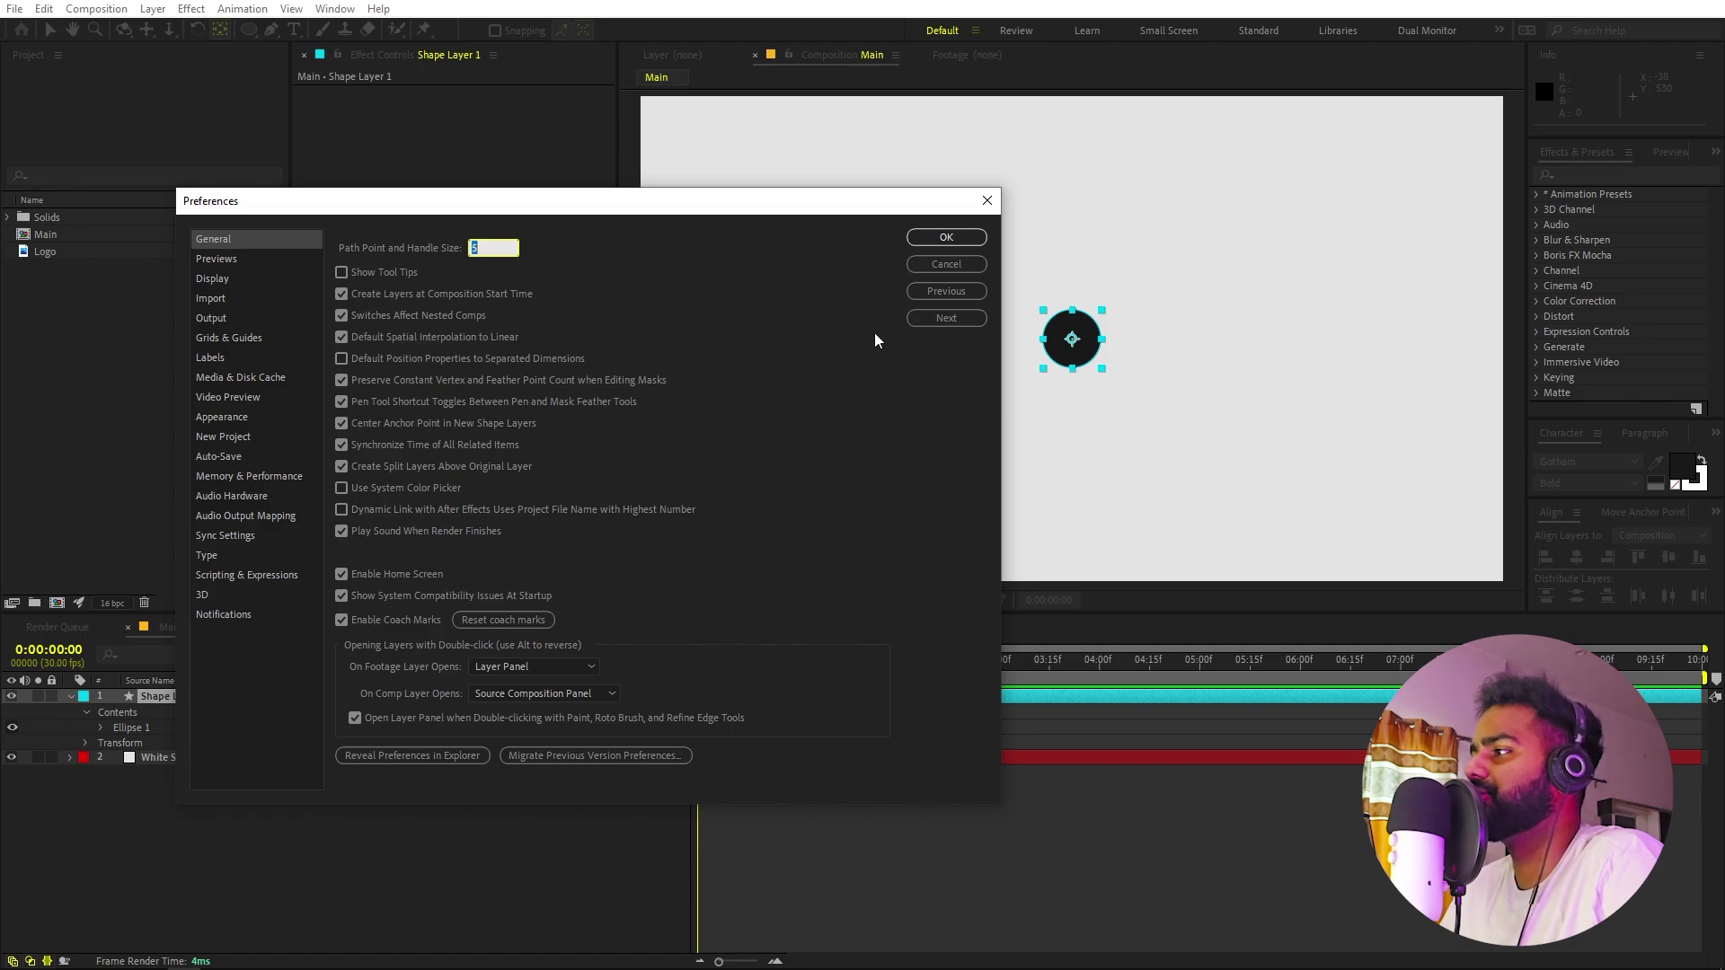
{"action": "left_click", "coordinate": [952, 241]}
{"action": "left_click", "coordinate": [1020, 739]}
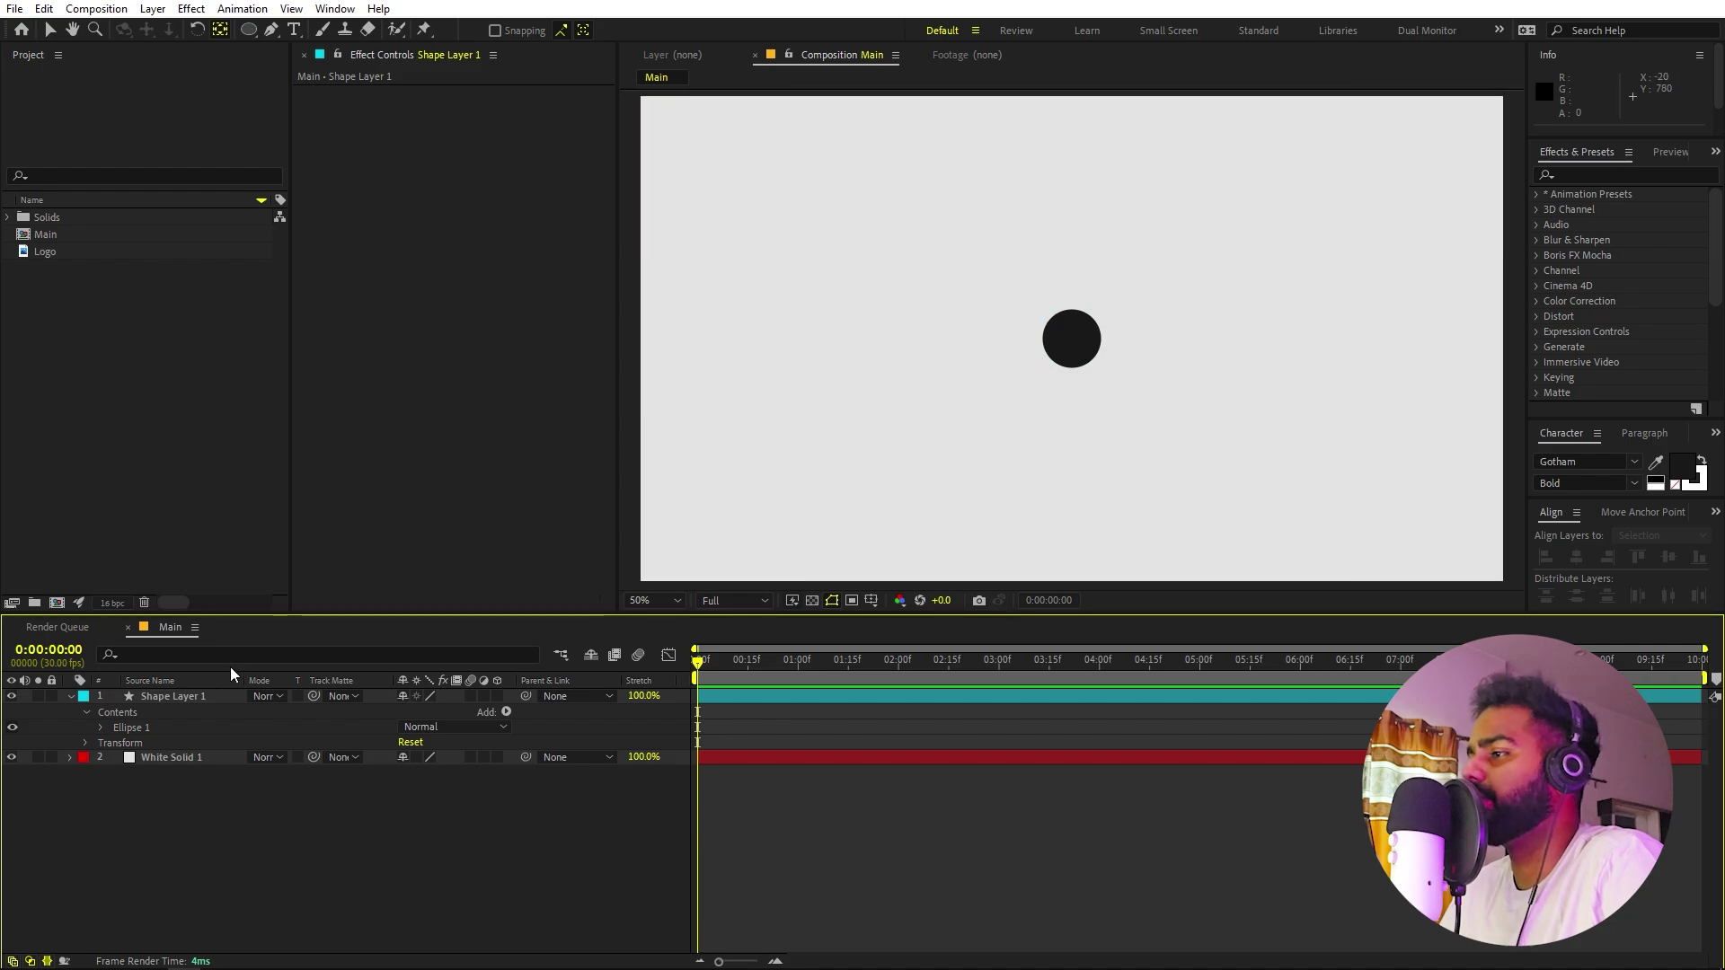
Animate the Scale of Shape Layer 1 from 0% at frame 0 to 100% at frame 14.
{"action": "left_click", "coordinate": [174, 696]}
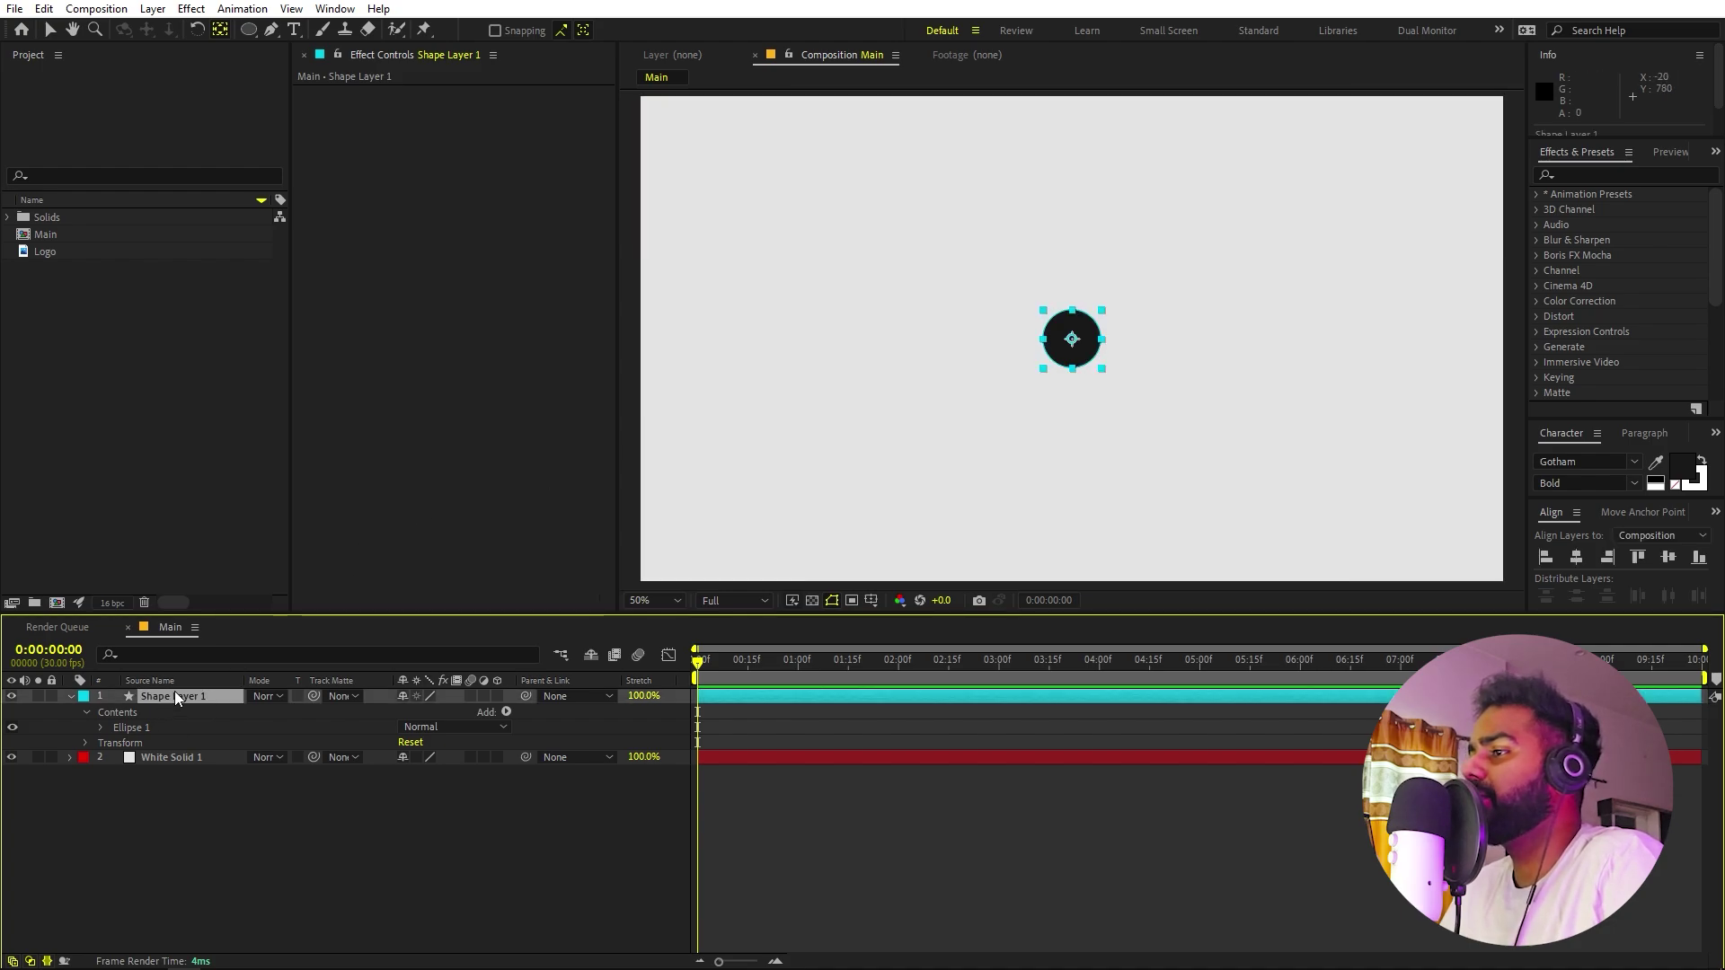
{"action": "key", "text": "s"}
{"action": "left_click", "coordinate": [115, 711]}
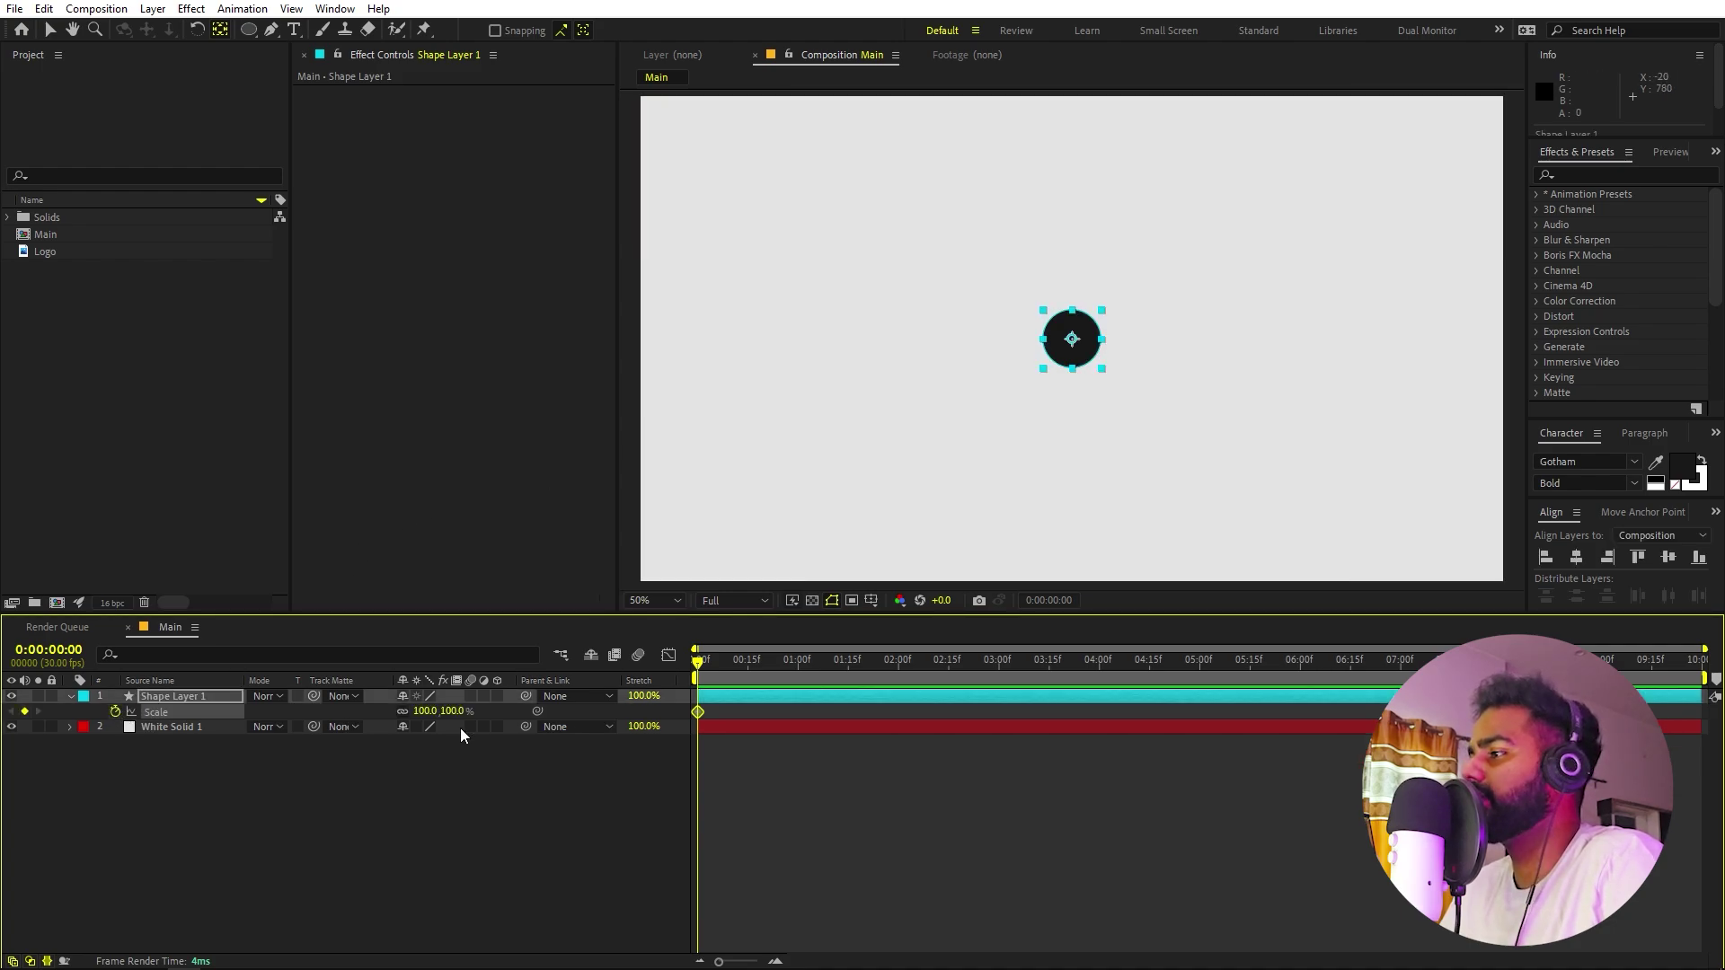
{"action": "left_click_drag", "start_coordinate": [698, 713], "coordinate": [743, 713]}
{"action": "left_click", "coordinate": [422, 710]}
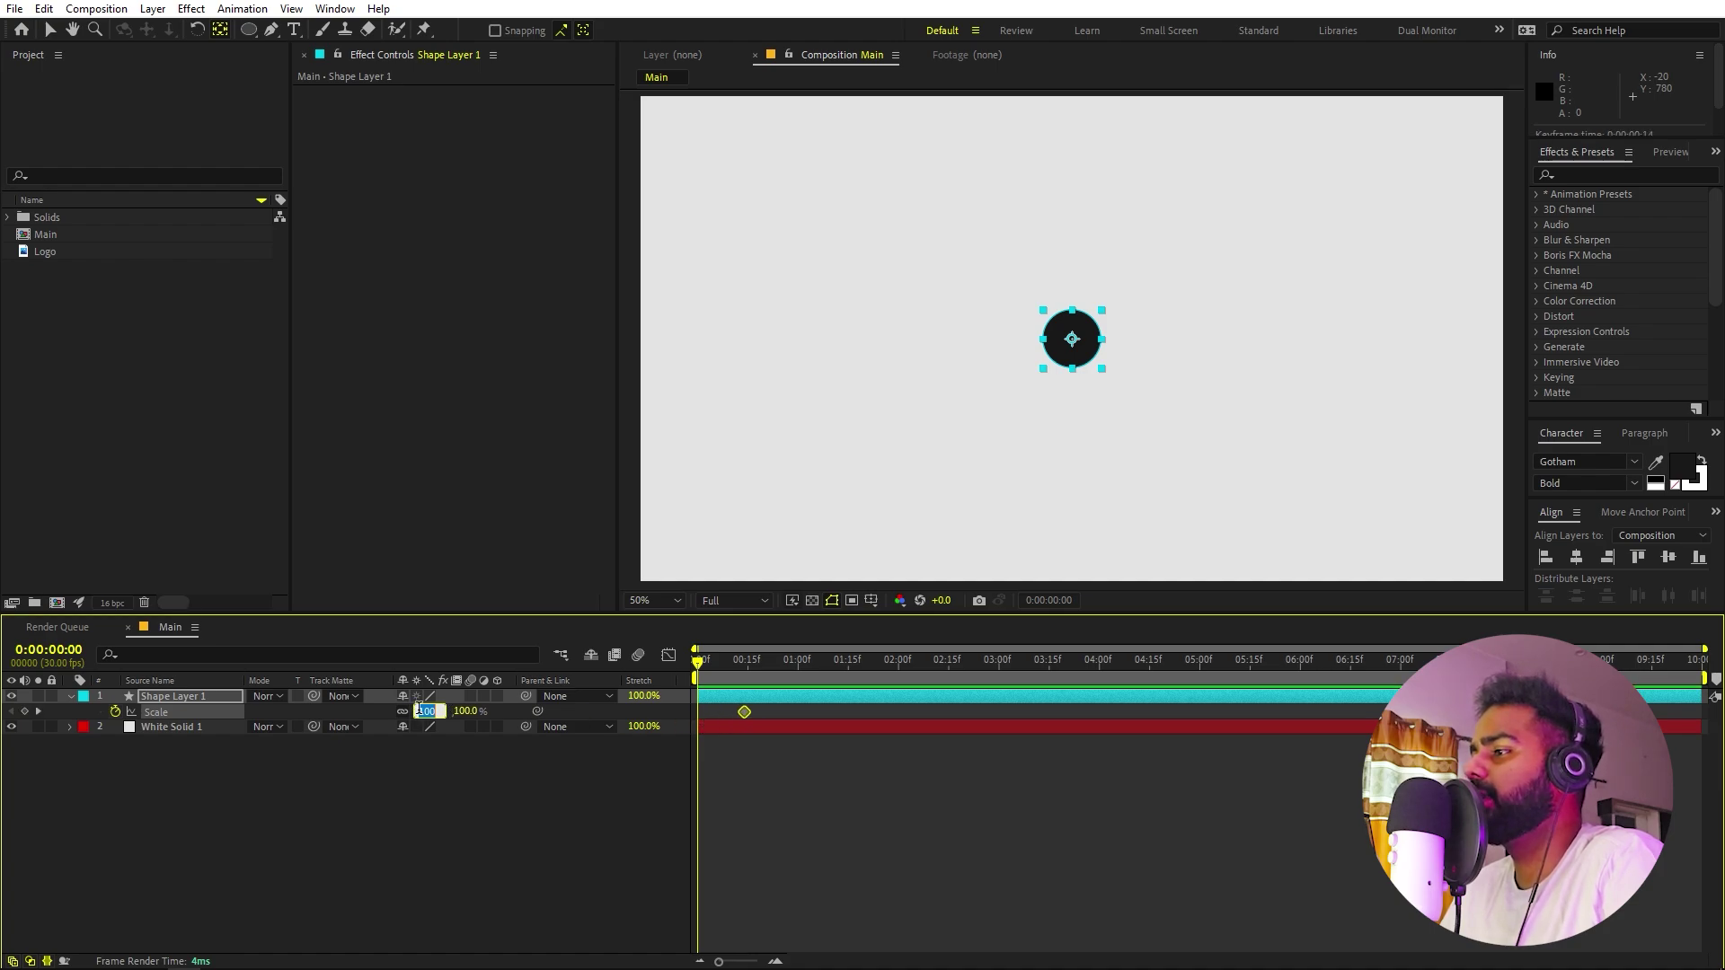
{"action": "type", "text": "0"}
{"action": "key", "text": "Return"}
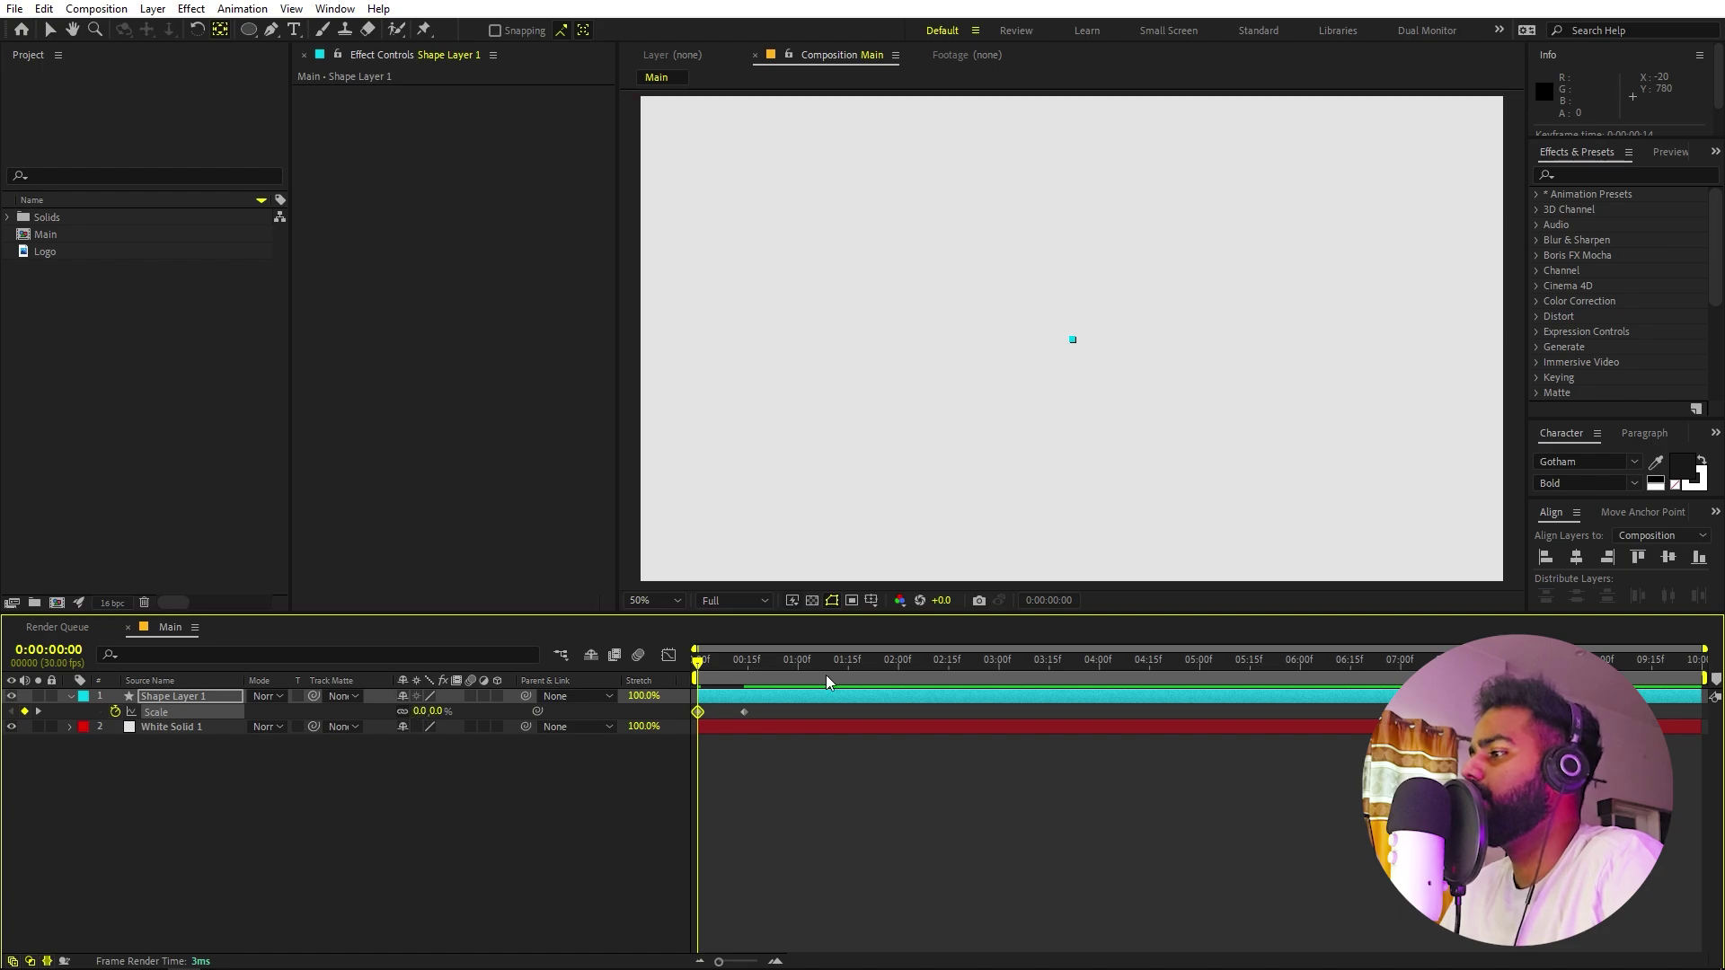
Apply Easy Ease to both Scale keyframes of Shape Layer 1.
{"action": "left_click_drag", "start_coordinate": [704, 663], "coordinate": [688, 709]}
{"action": "left_click", "coordinate": [758, 742]}
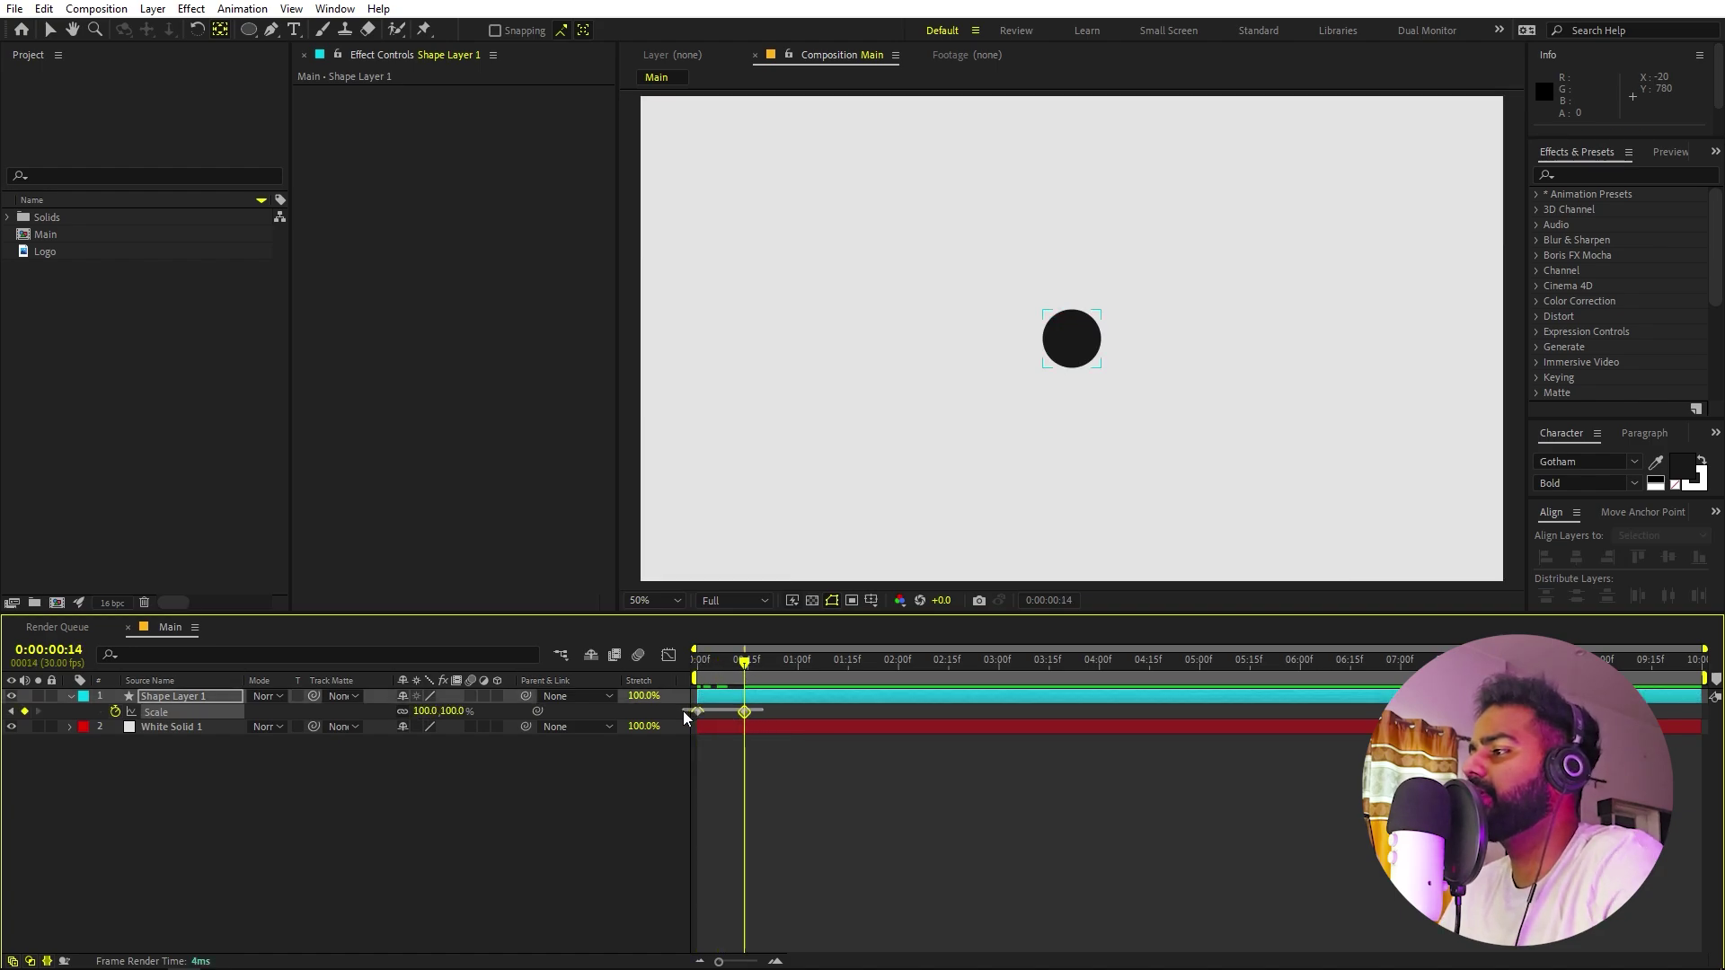
{"action": "right_click", "coordinate": [698, 713]}
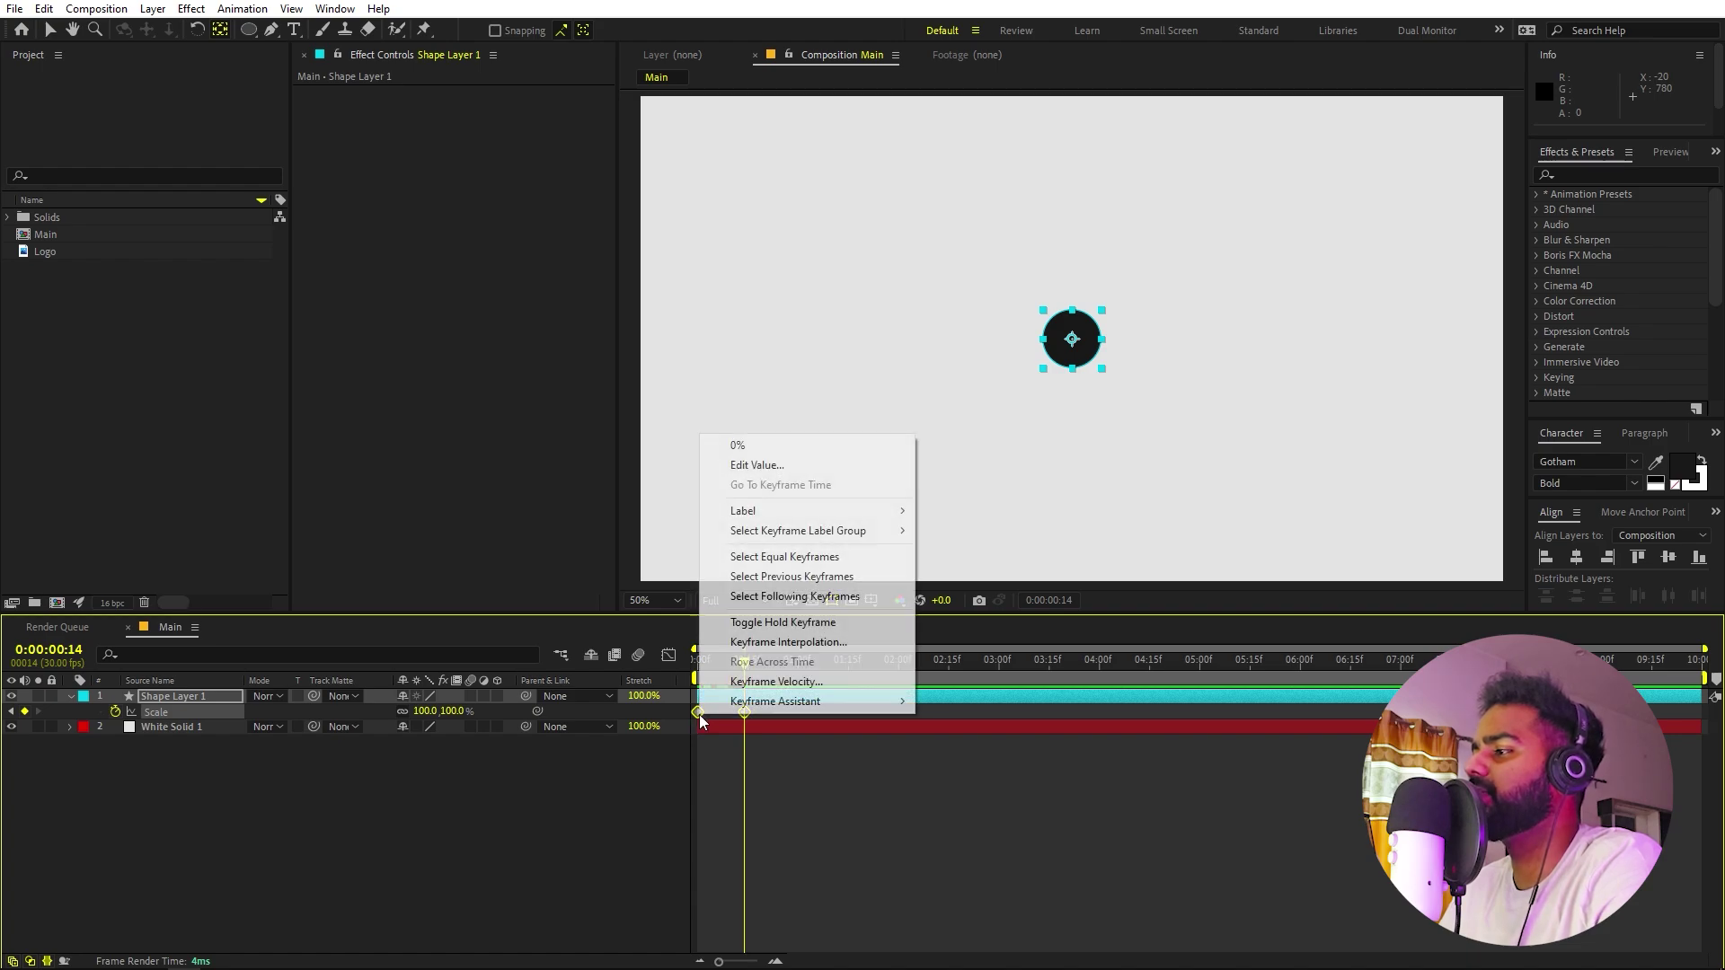
{"action": "mouse_move", "coordinate": [756, 703]}
{"action": "left_click", "coordinate": [990, 757]}
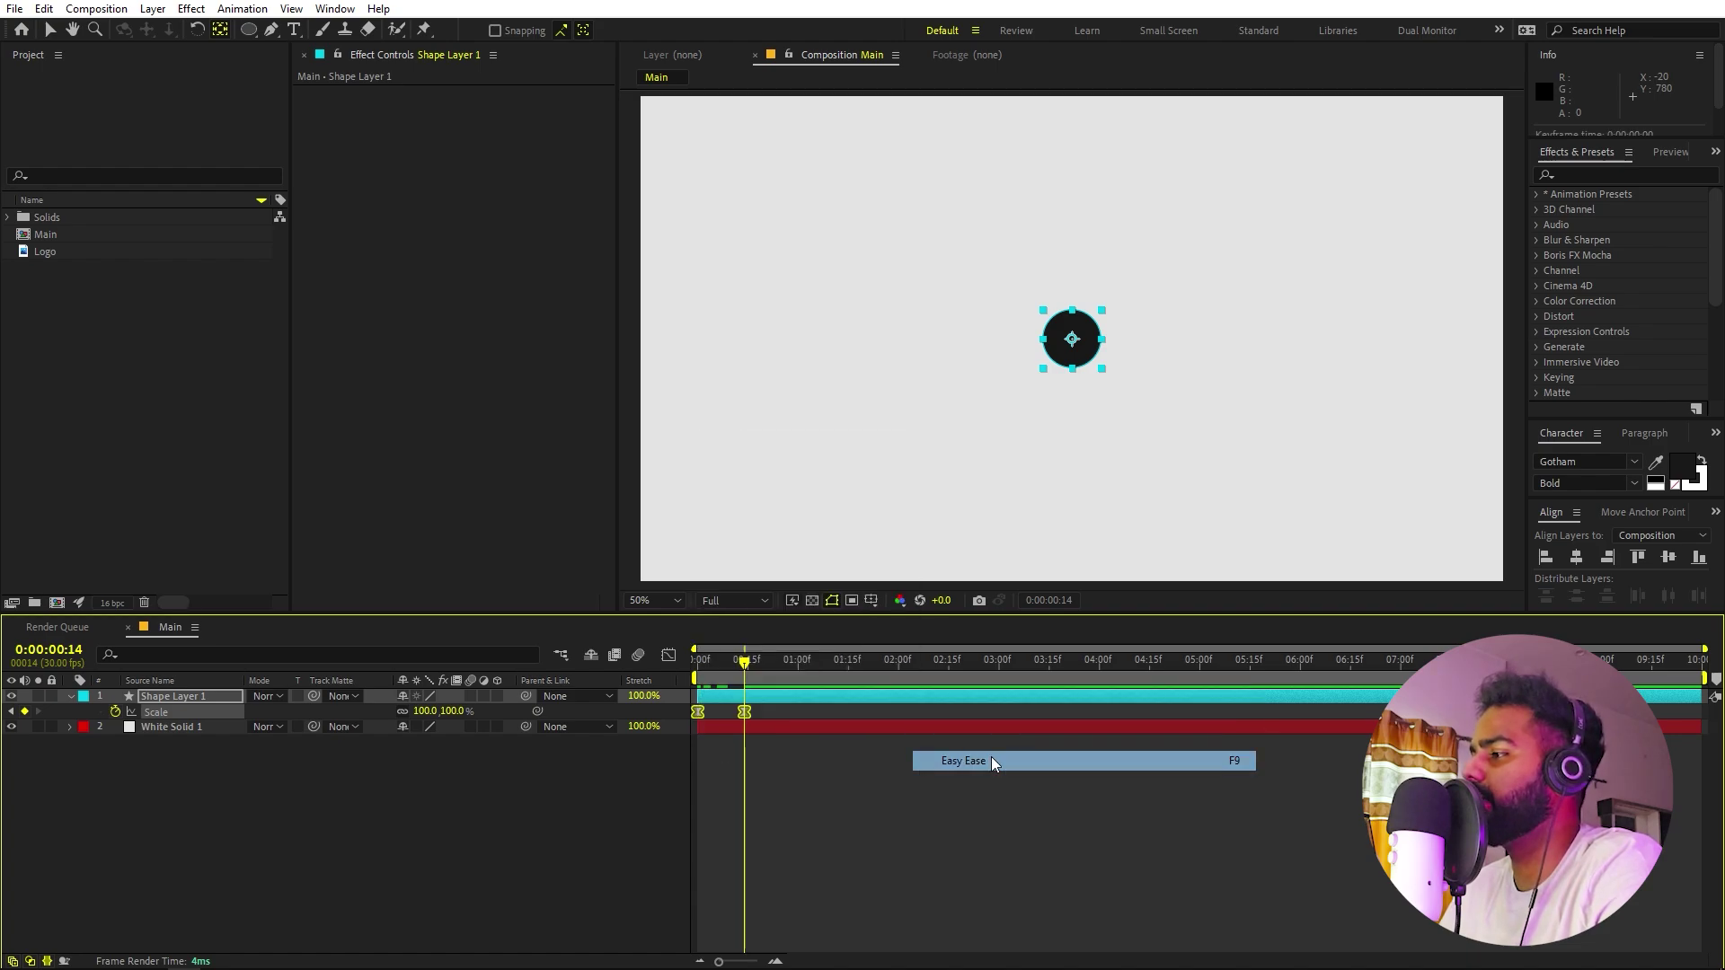
Reshape the Scale speed graph, pulling the end keyframe's handle to about frame 7 and the start keyframe's to about frame 1, and preview it.
{"action": "left_click", "coordinate": [668, 655]}
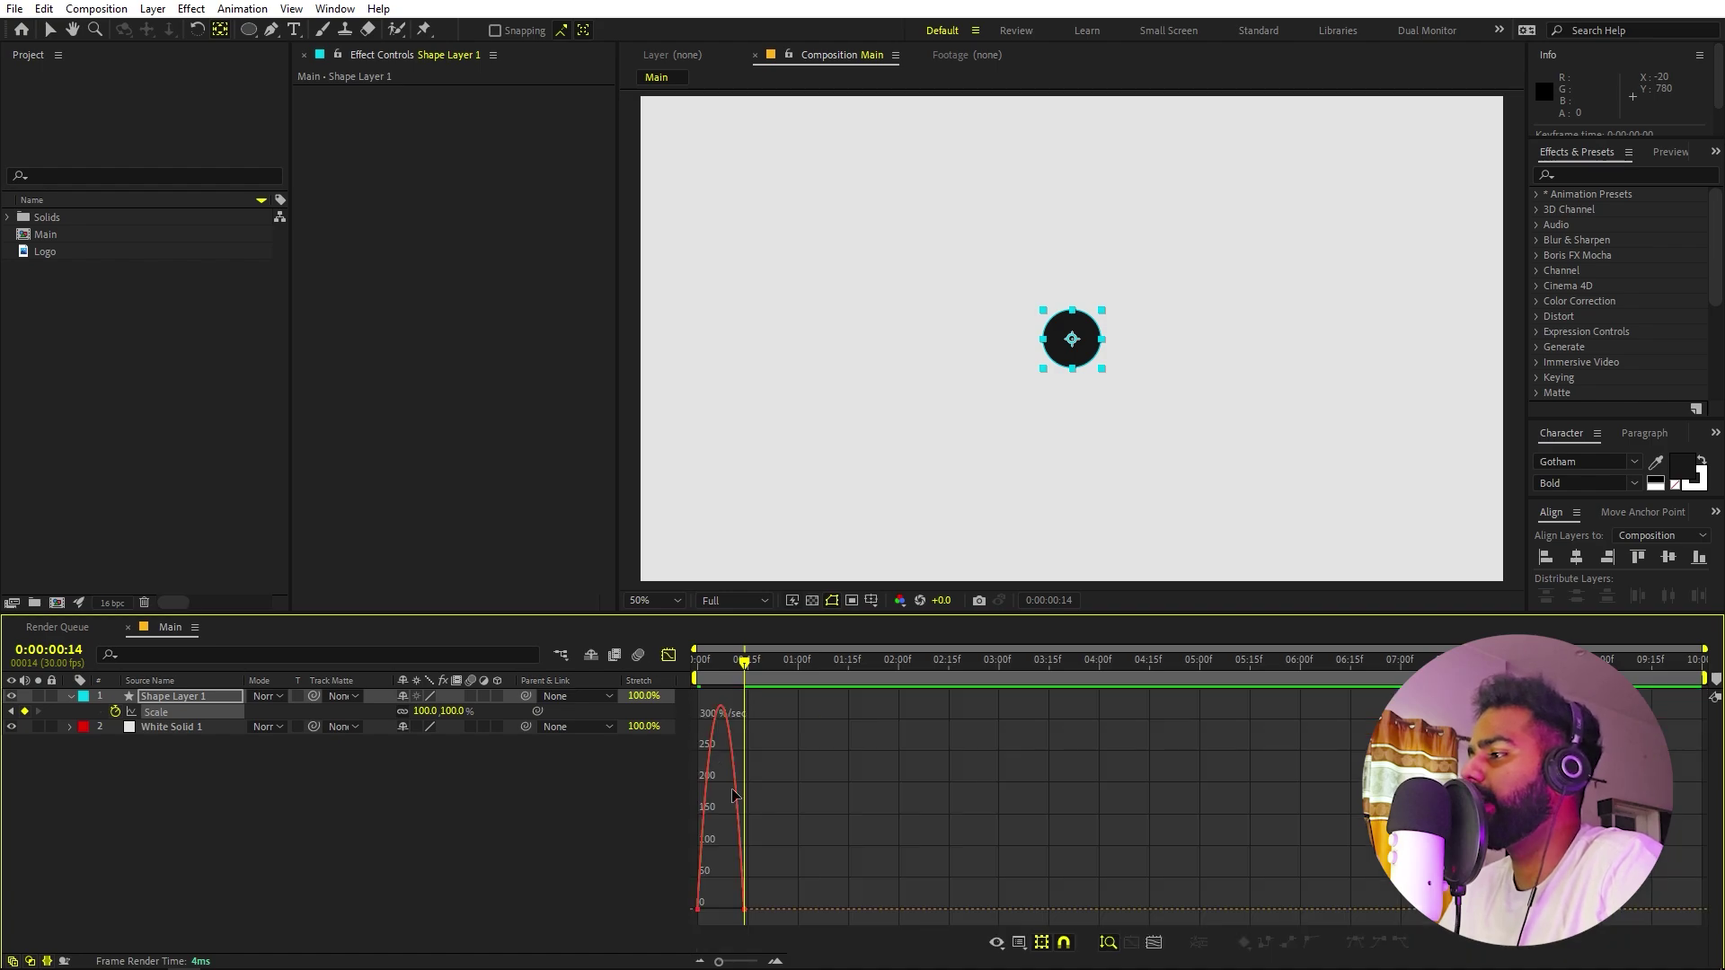
{"action": "left_click", "coordinate": [1020, 942]}
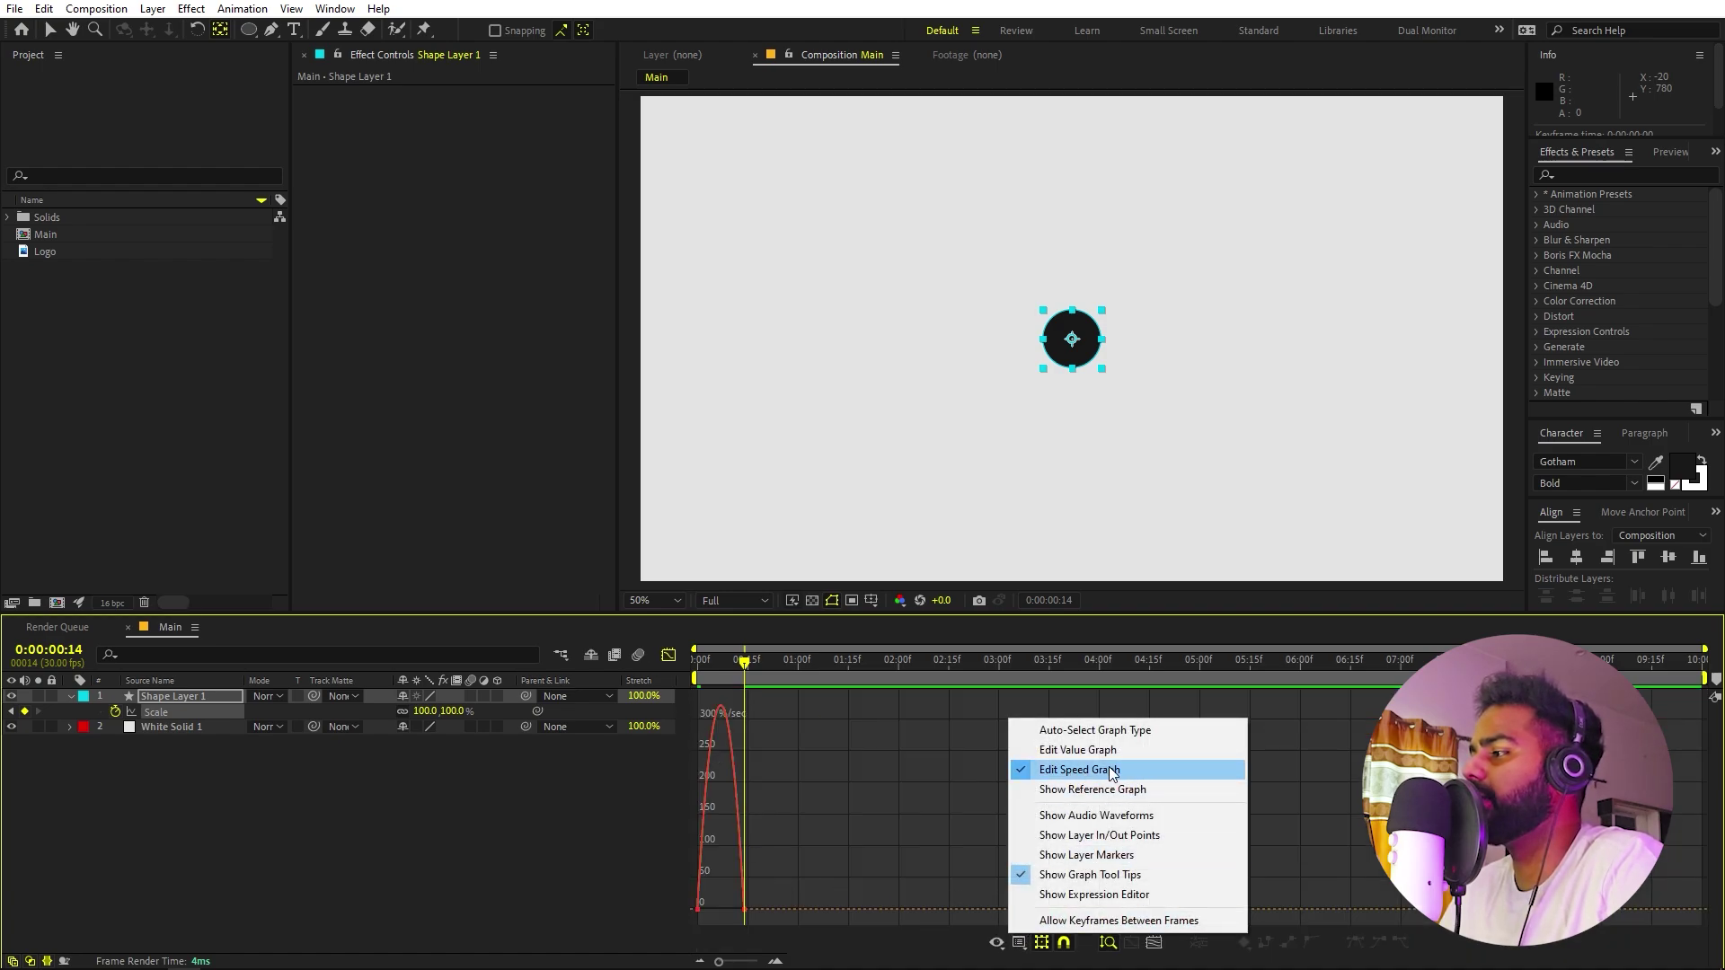
{"action": "left_click", "coordinate": [889, 819]}
{"action": "left_click_drag", "start_coordinate": [790, 892], "coordinate": [690, 920]}
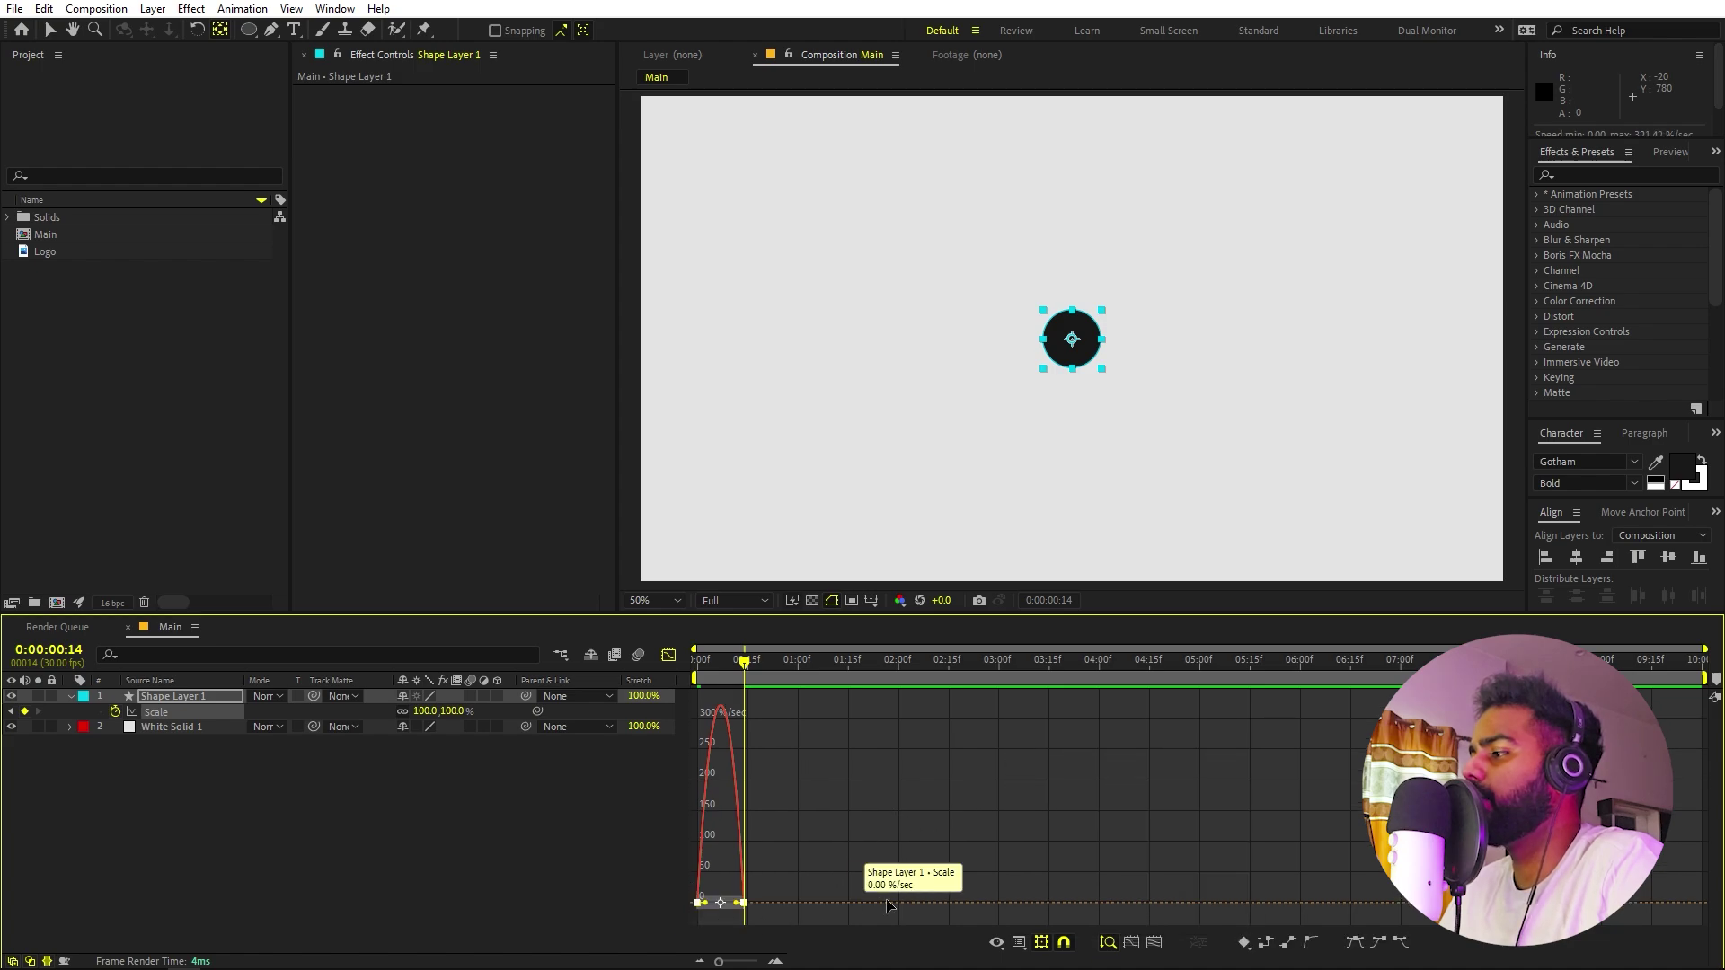
{"action": "left_click", "coordinate": [1128, 946]}
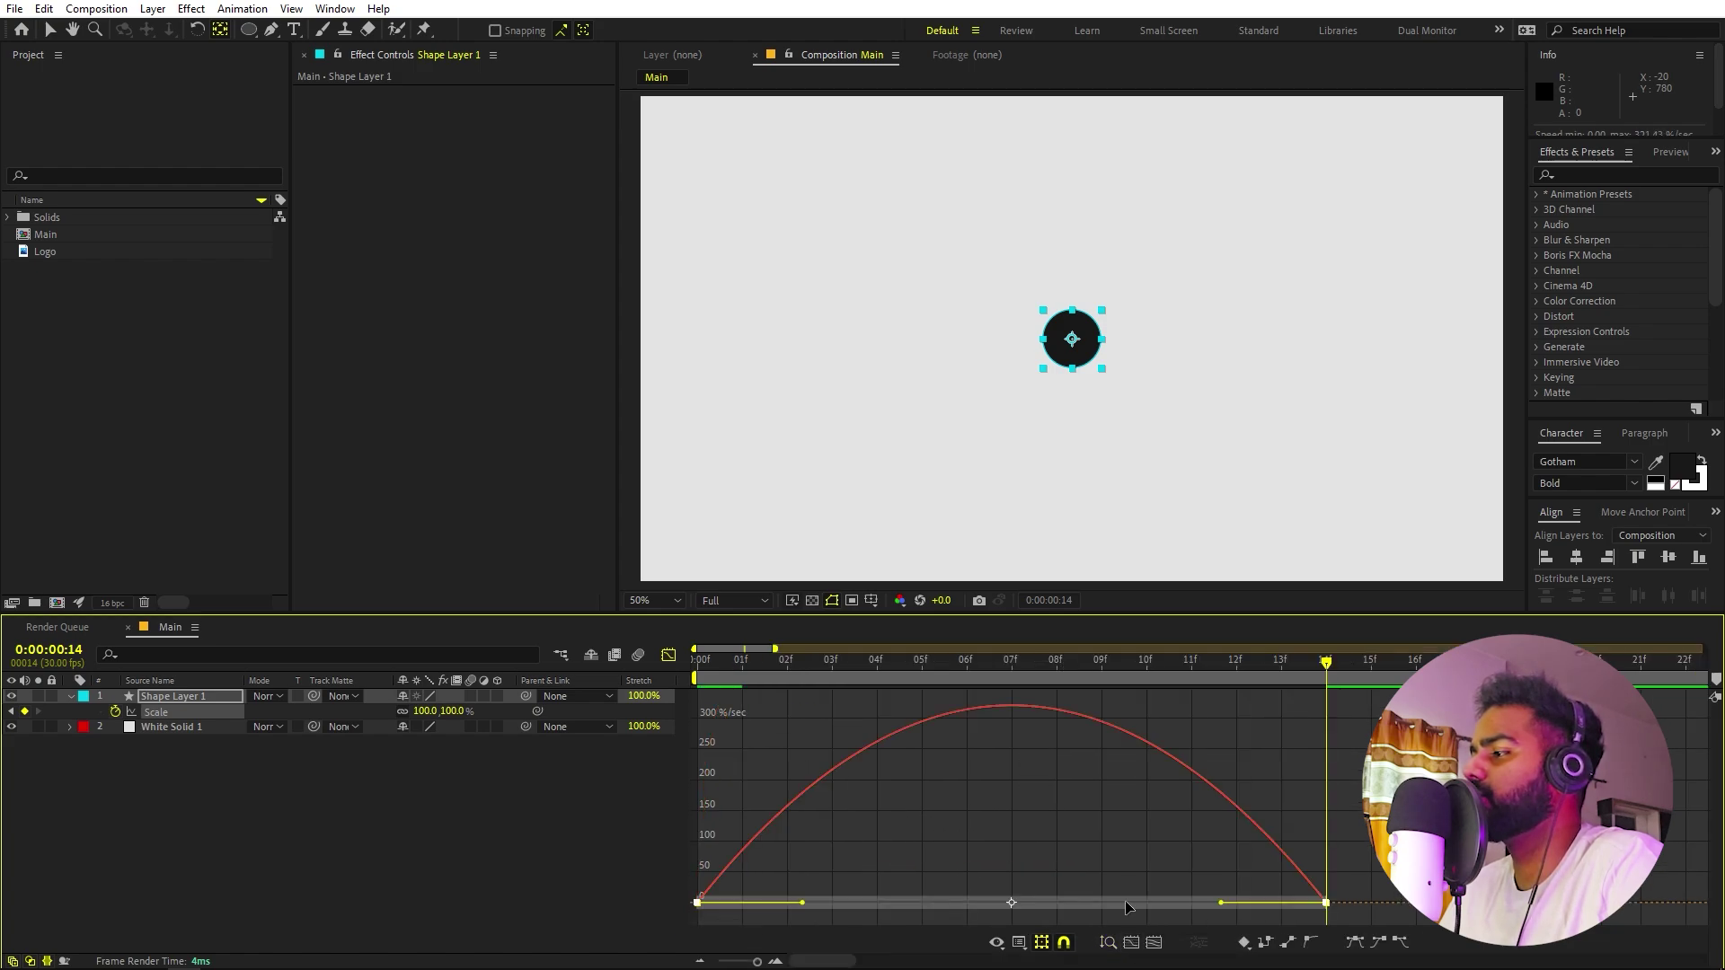
{"action": "left_click_drag", "start_coordinate": [1219, 904], "coordinate": [1012, 904]}
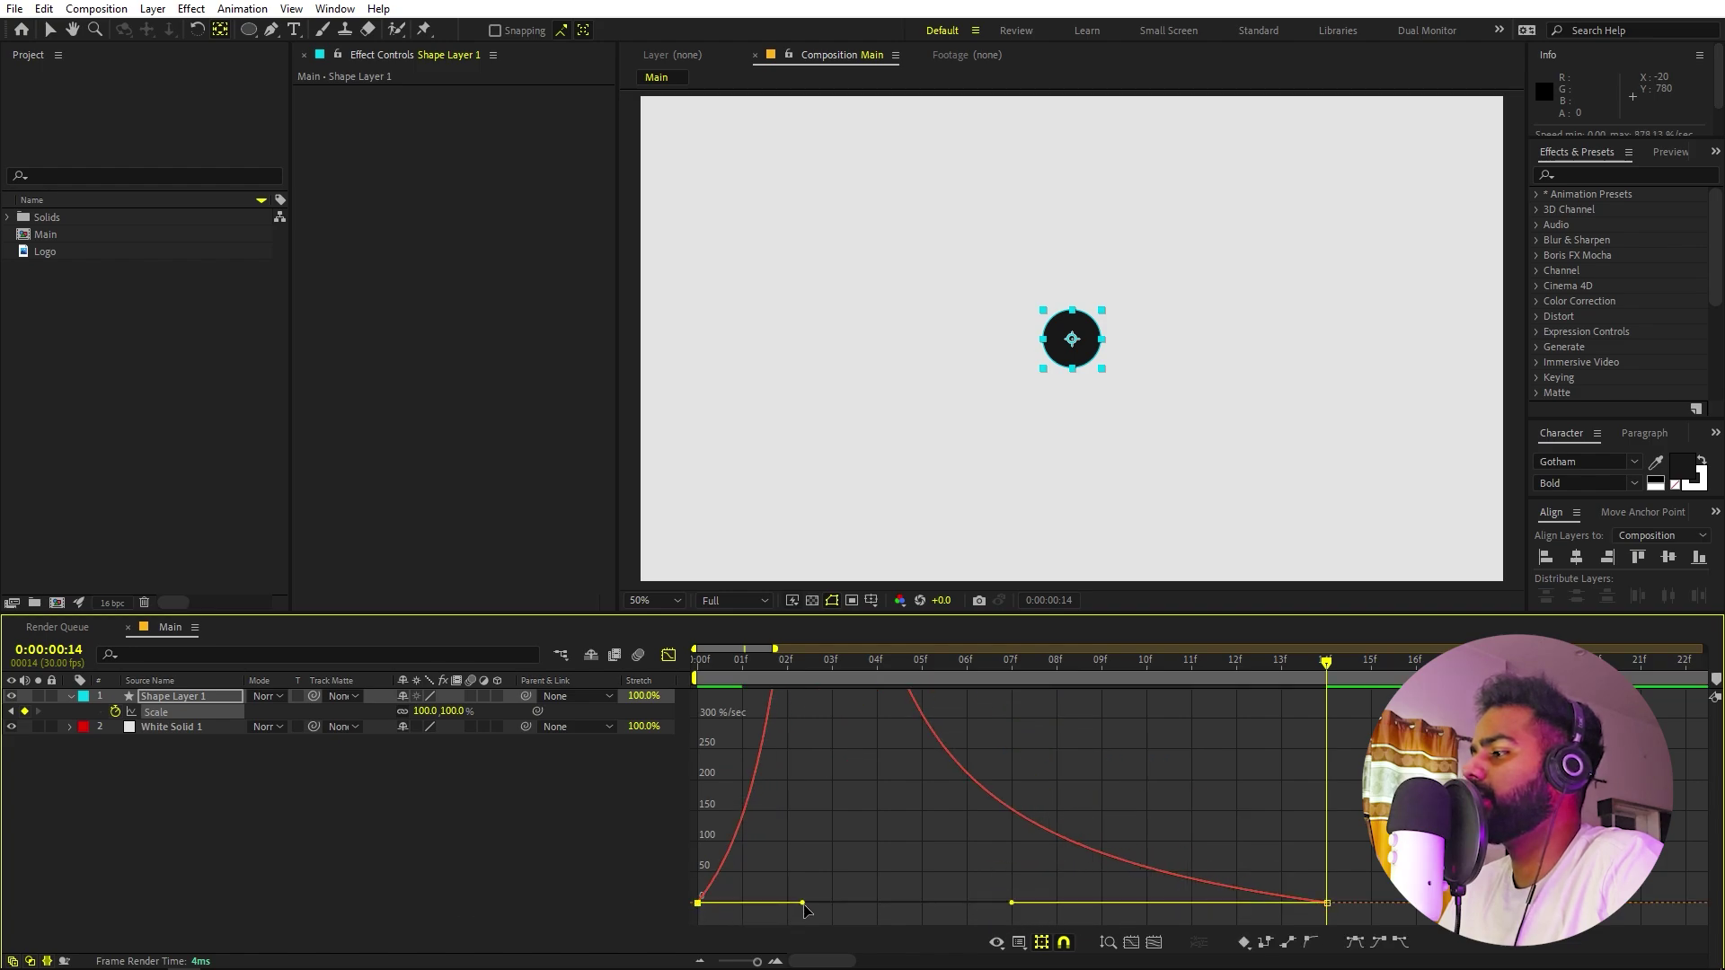
{"action": "left_click_drag", "start_coordinate": [802, 903], "coordinate": [756, 902]}
{"action": "key", "text": "space"}
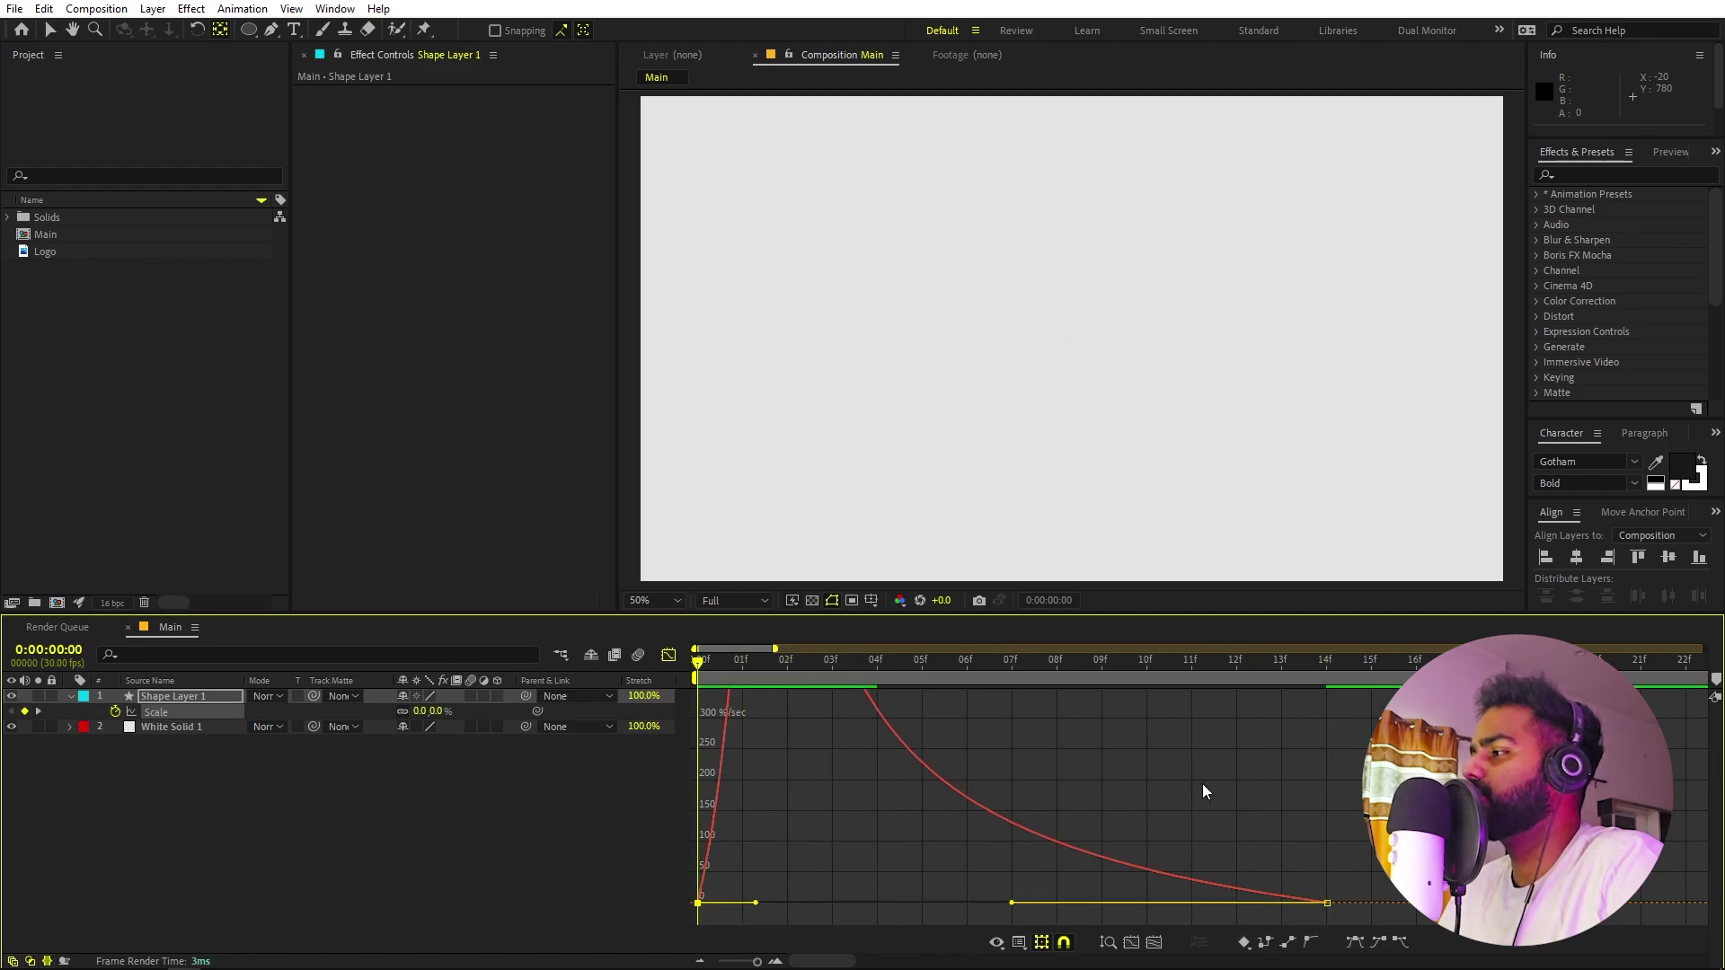
{"action": "left_click", "coordinate": [668, 655]}
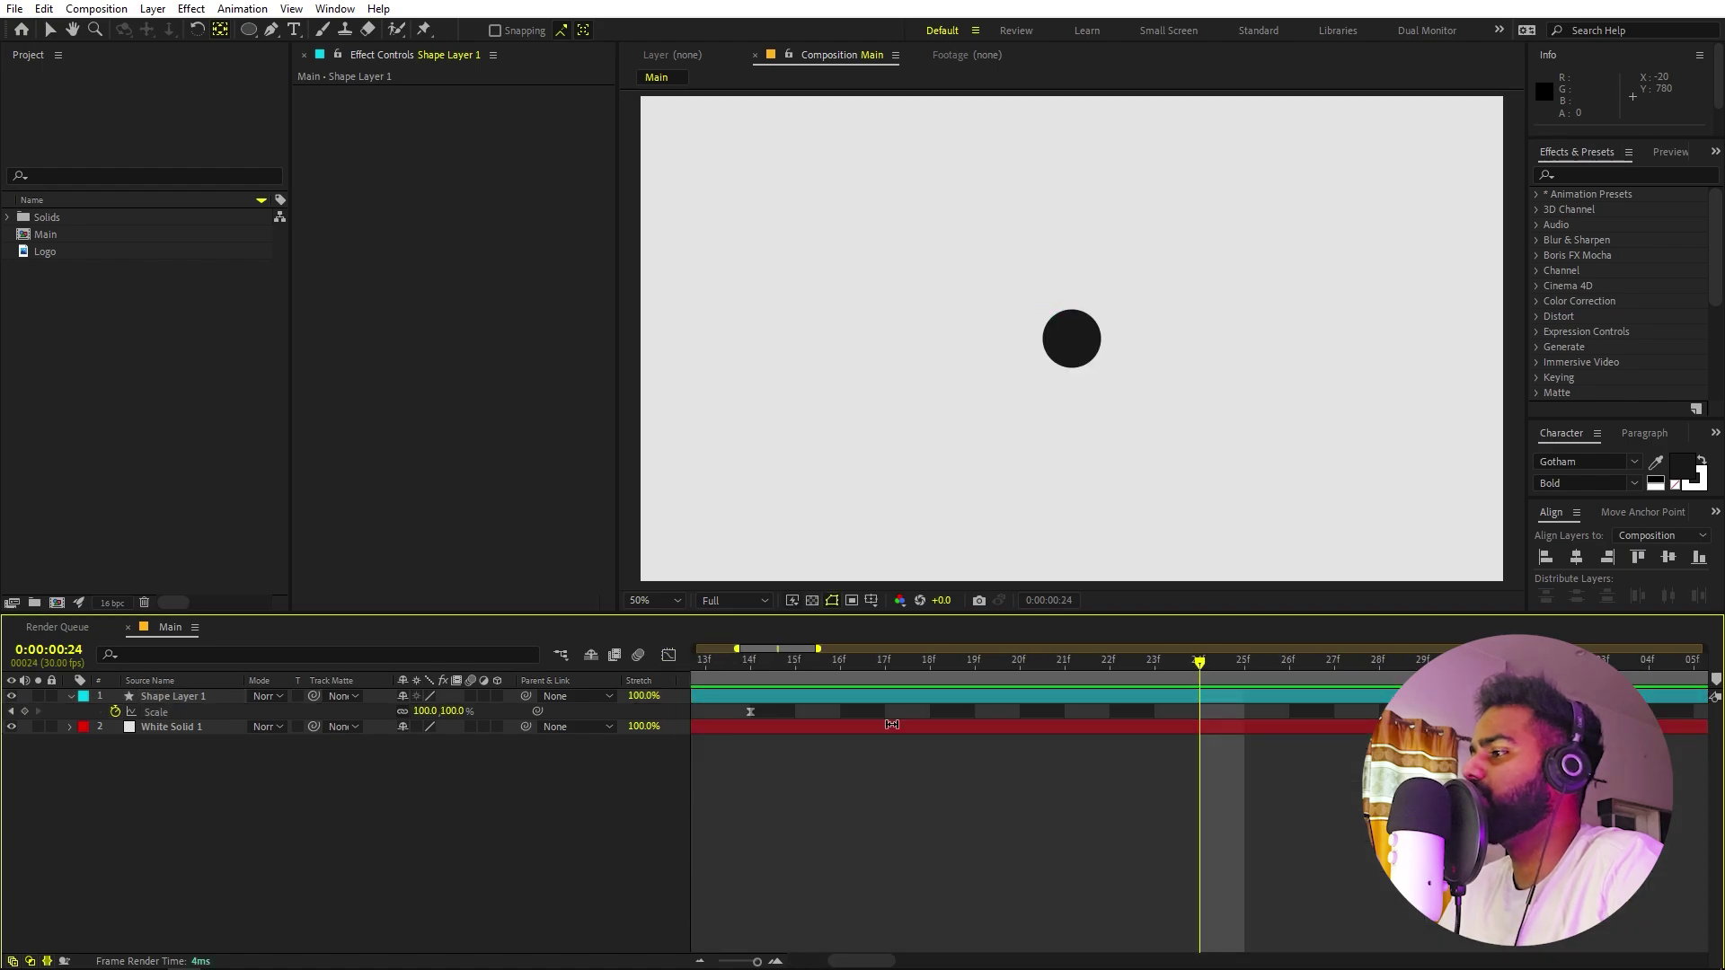
{"action": "left_click", "coordinate": [882, 805]}
{"action": "key", "text": ";"}
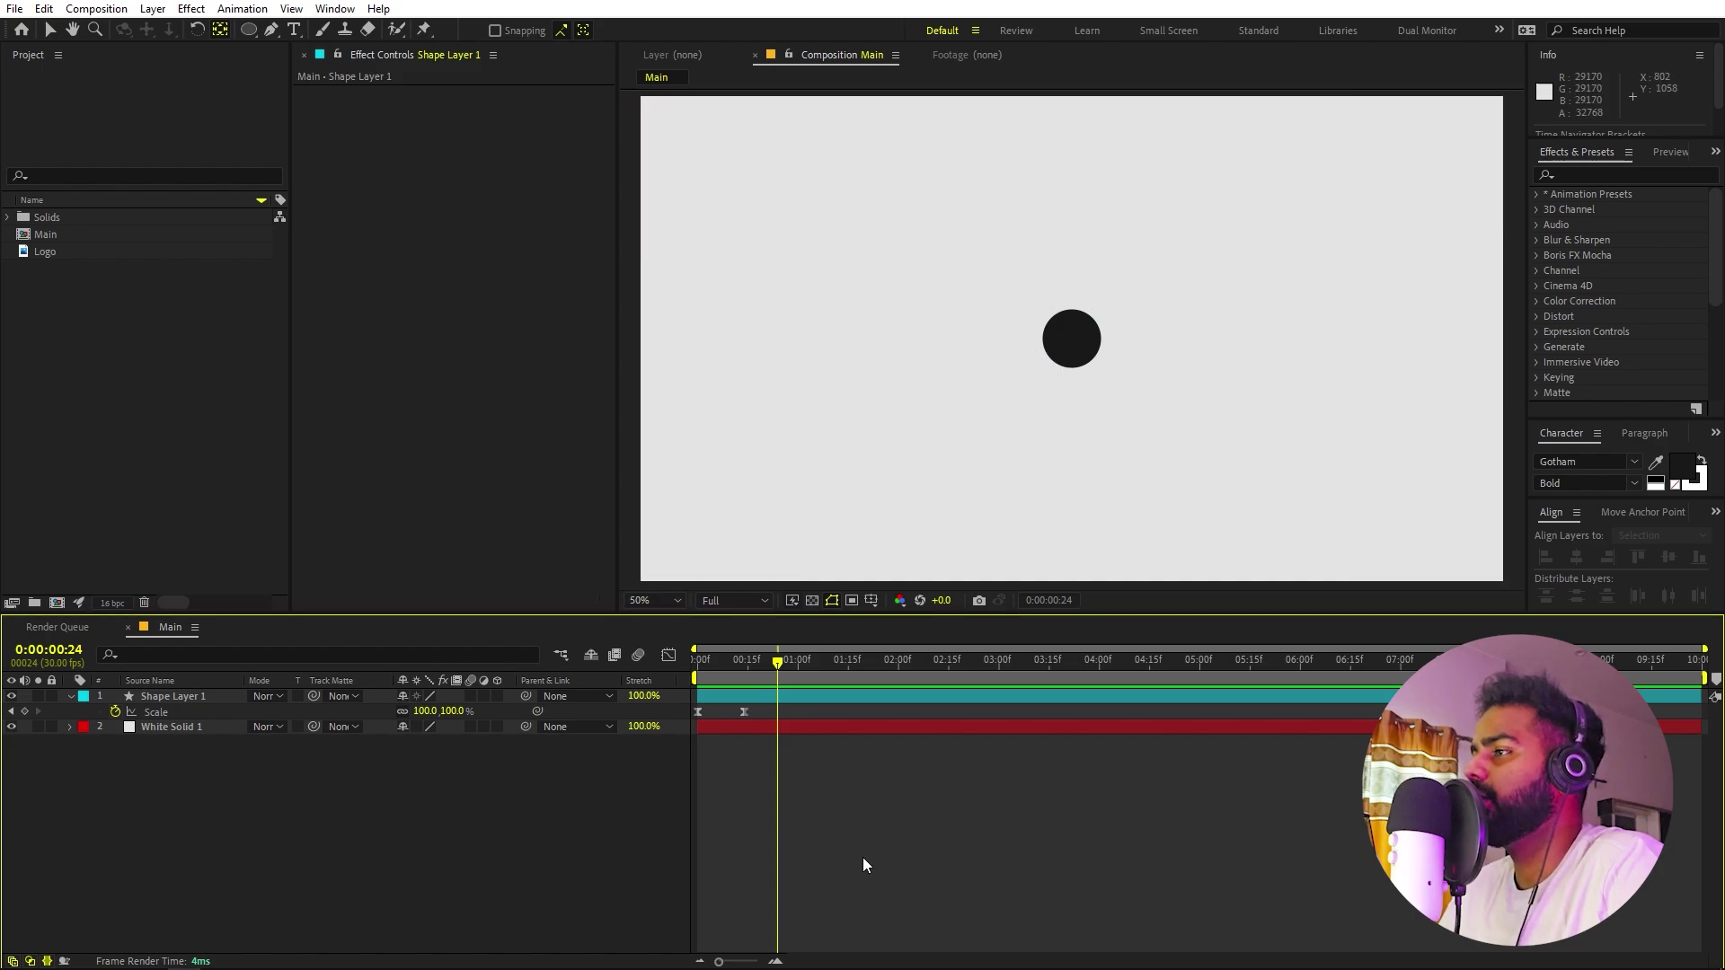
Draw a second, much smaller circle on a new shape layer and center it in the composition over the first circle.
{"action": "left_click", "coordinate": [230, 455]}
{"action": "left_click", "coordinate": [250, 29]}
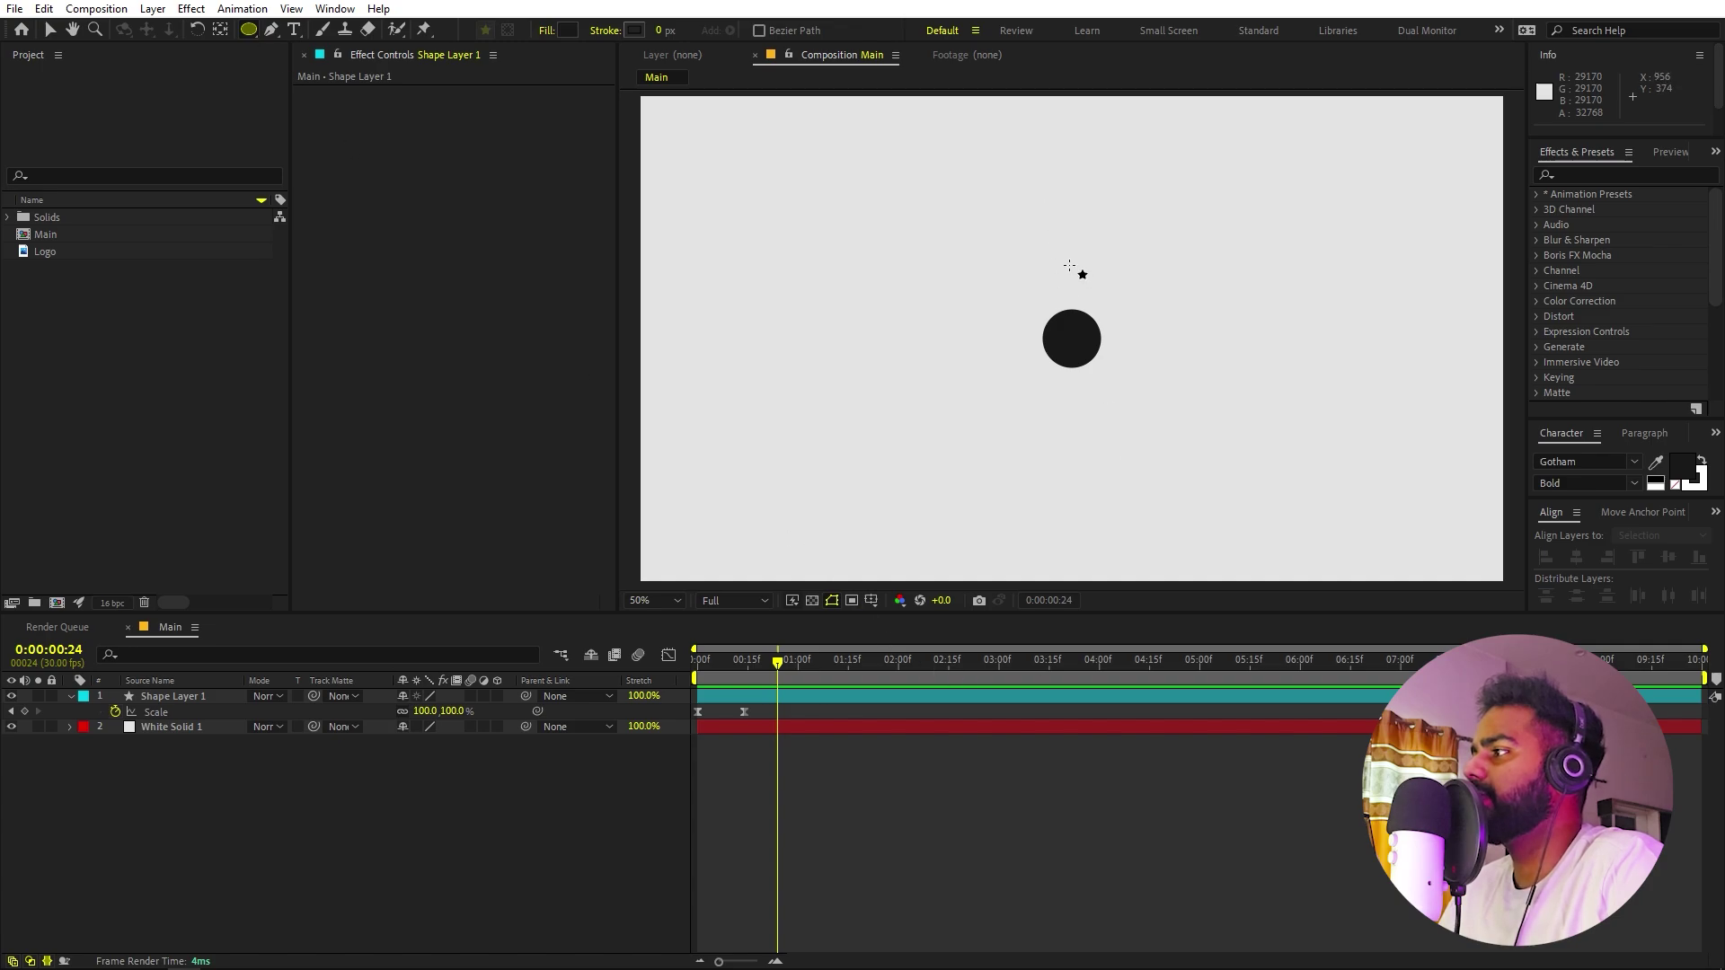
{"action": "left_click", "coordinate": [1069, 265]}
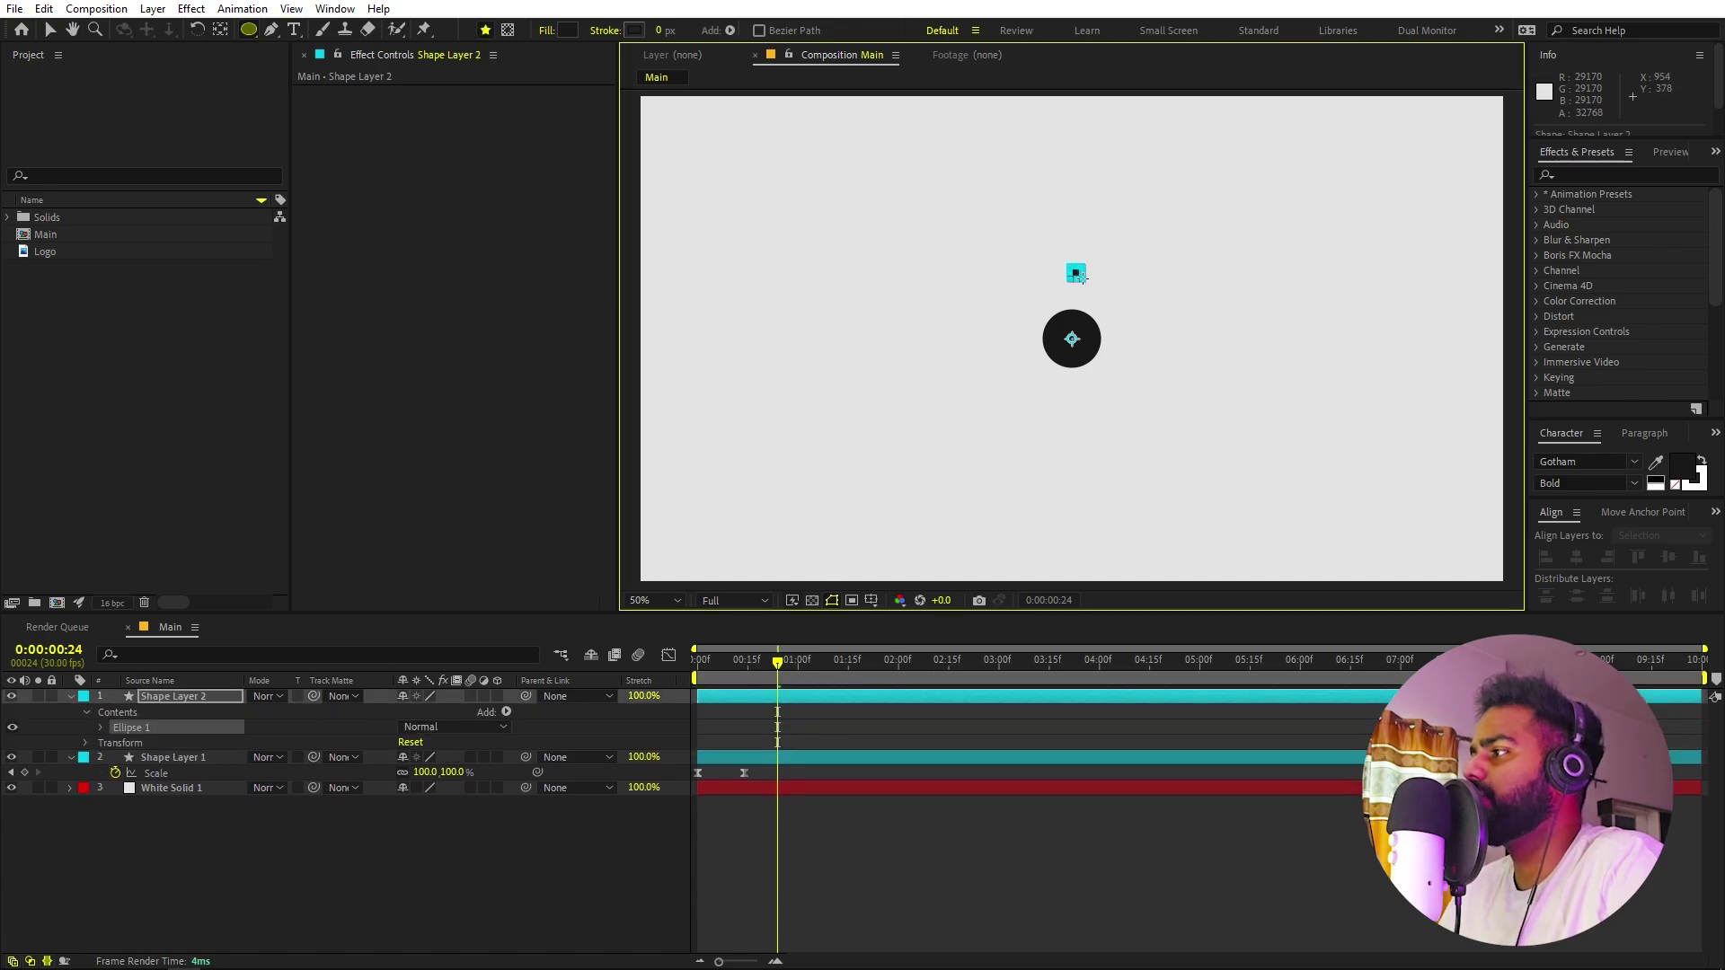
{"action": "left_click", "coordinate": [982, 902]}
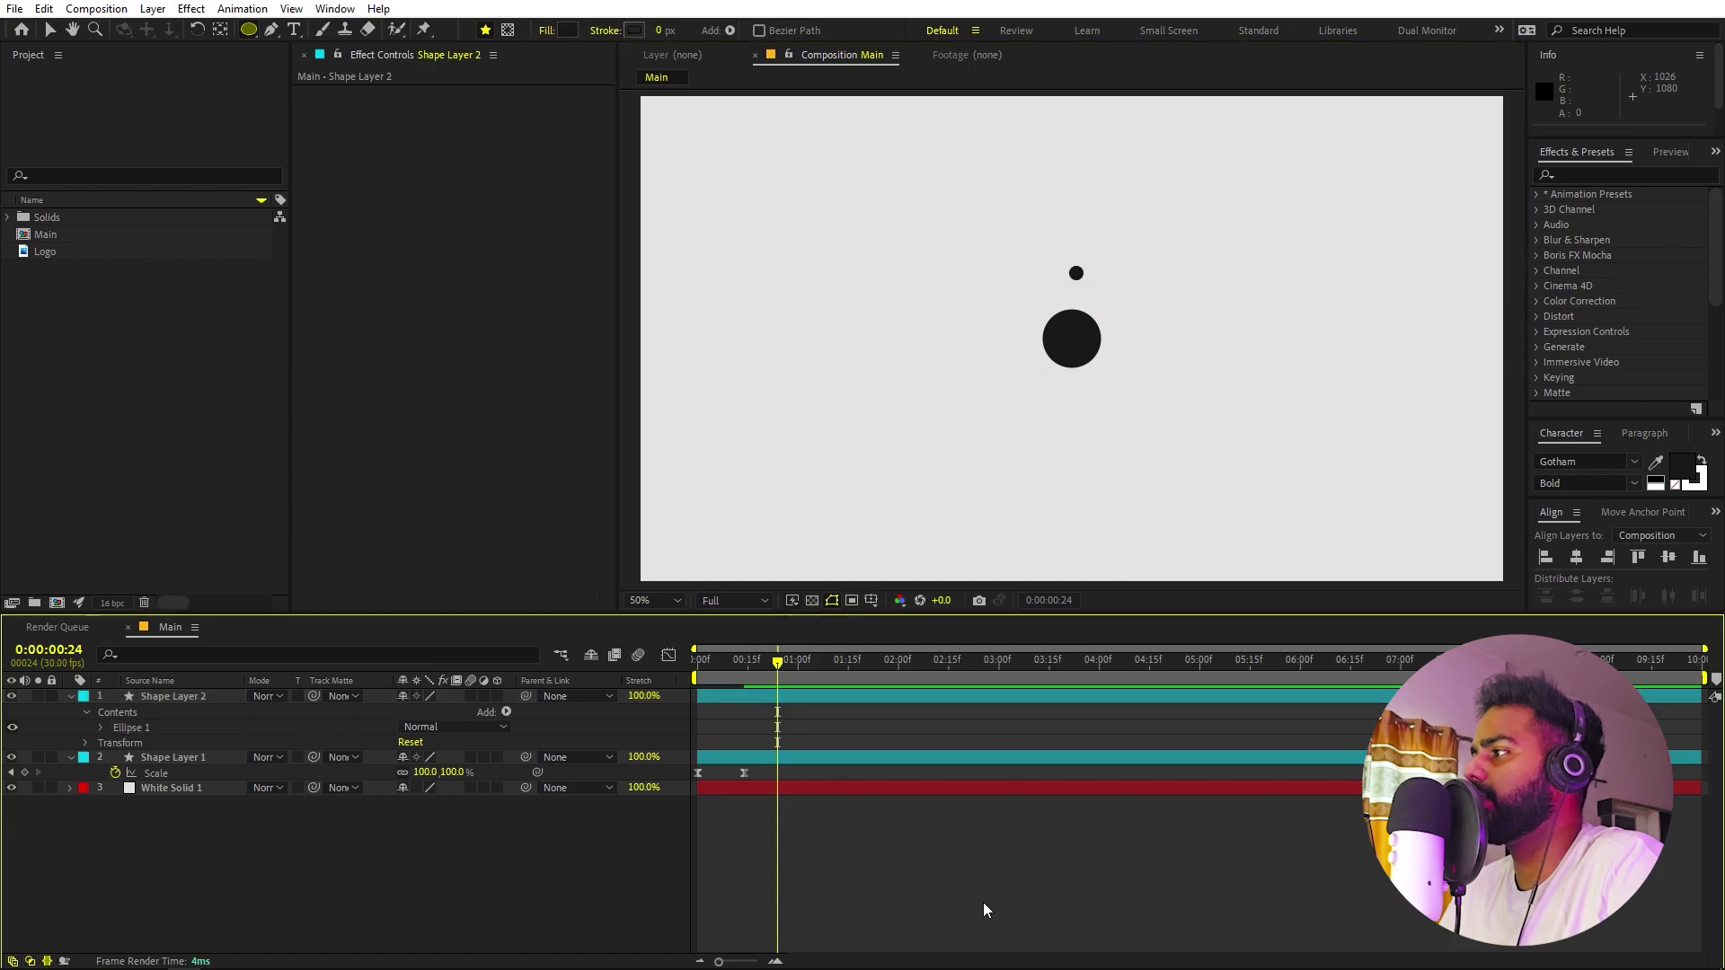
{"action": "left_click", "coordinate": [161, 699]}
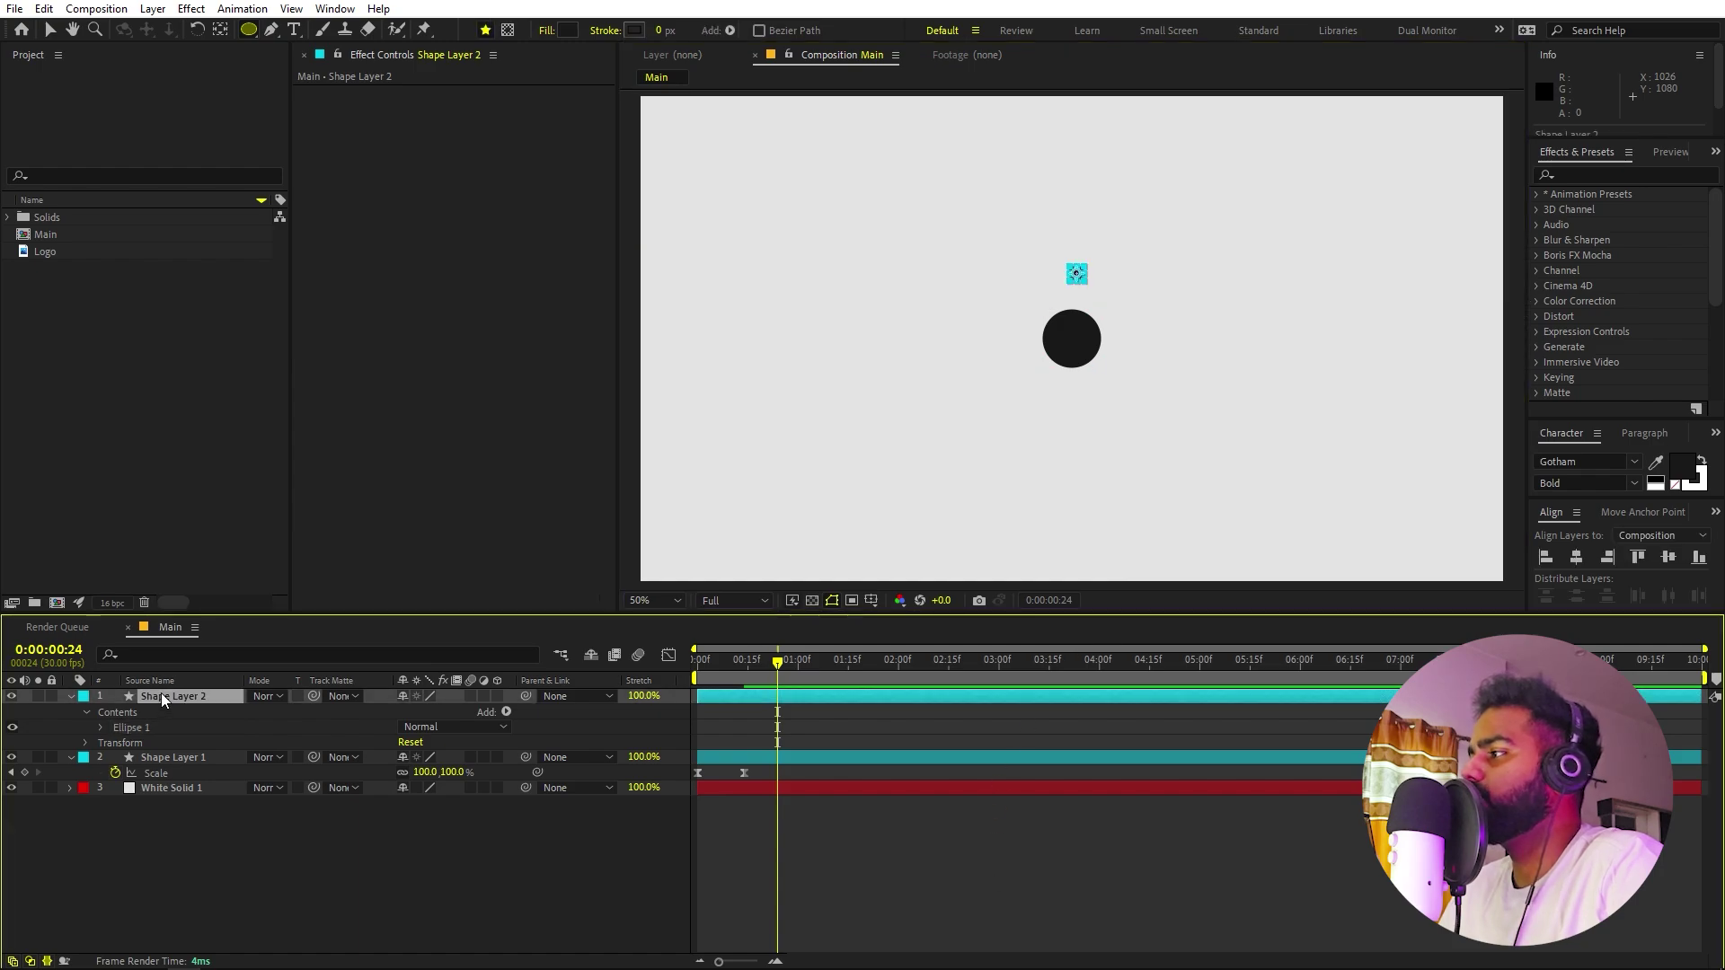
{"action": "left_click", "coordinate": [1576, 557]}
{"action": "left_click", "coordinate": [1668, 558]}
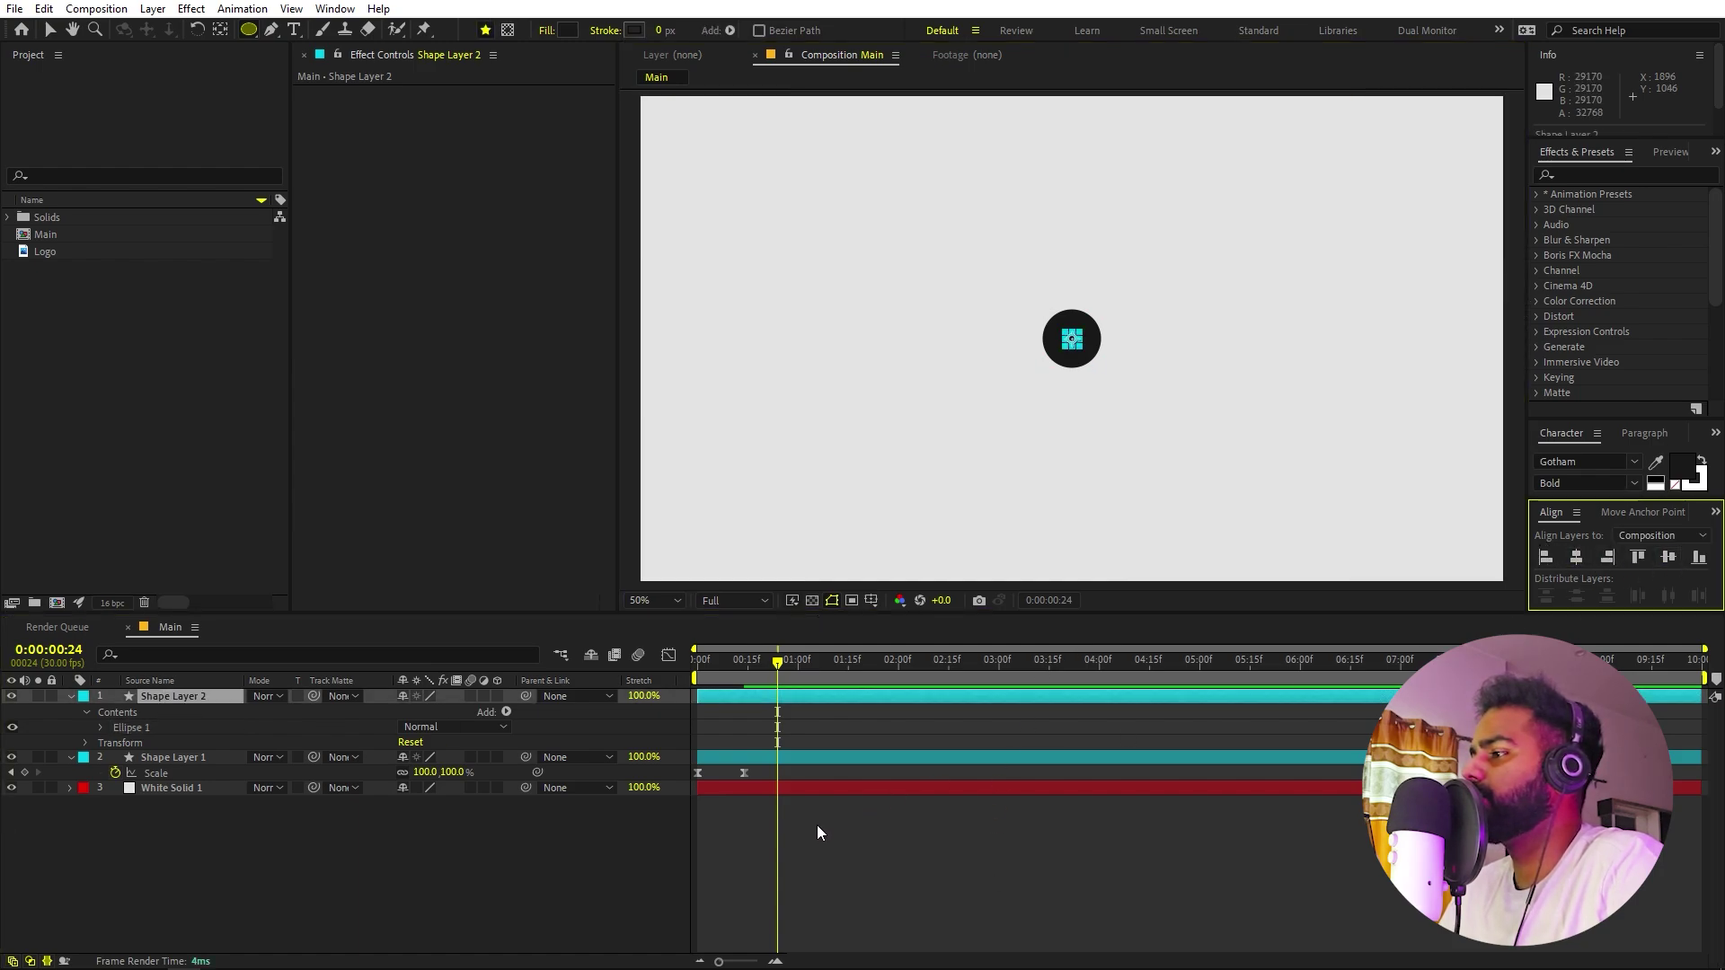
Add a Position keyframe to Shape Layer 2, start the layer at frame 14, and place the keyframe at about 1:06.
{"action": "left_click", "coordinate": [160, 696]}
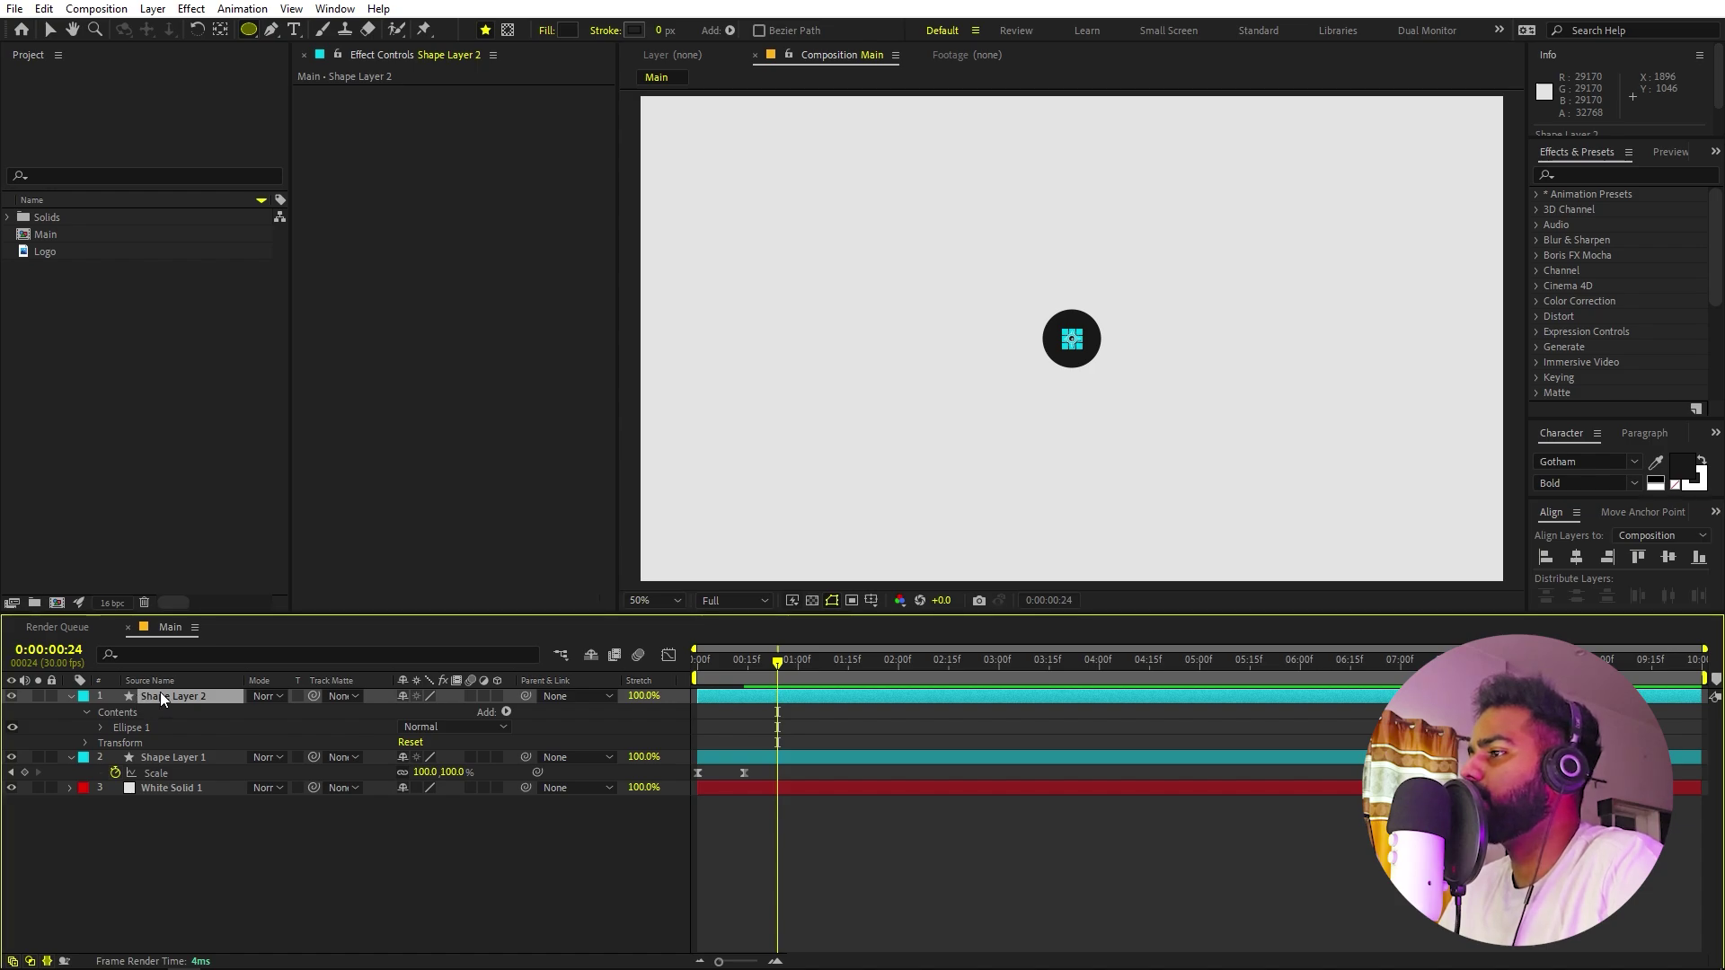
{"action": "key", "text": "p"}
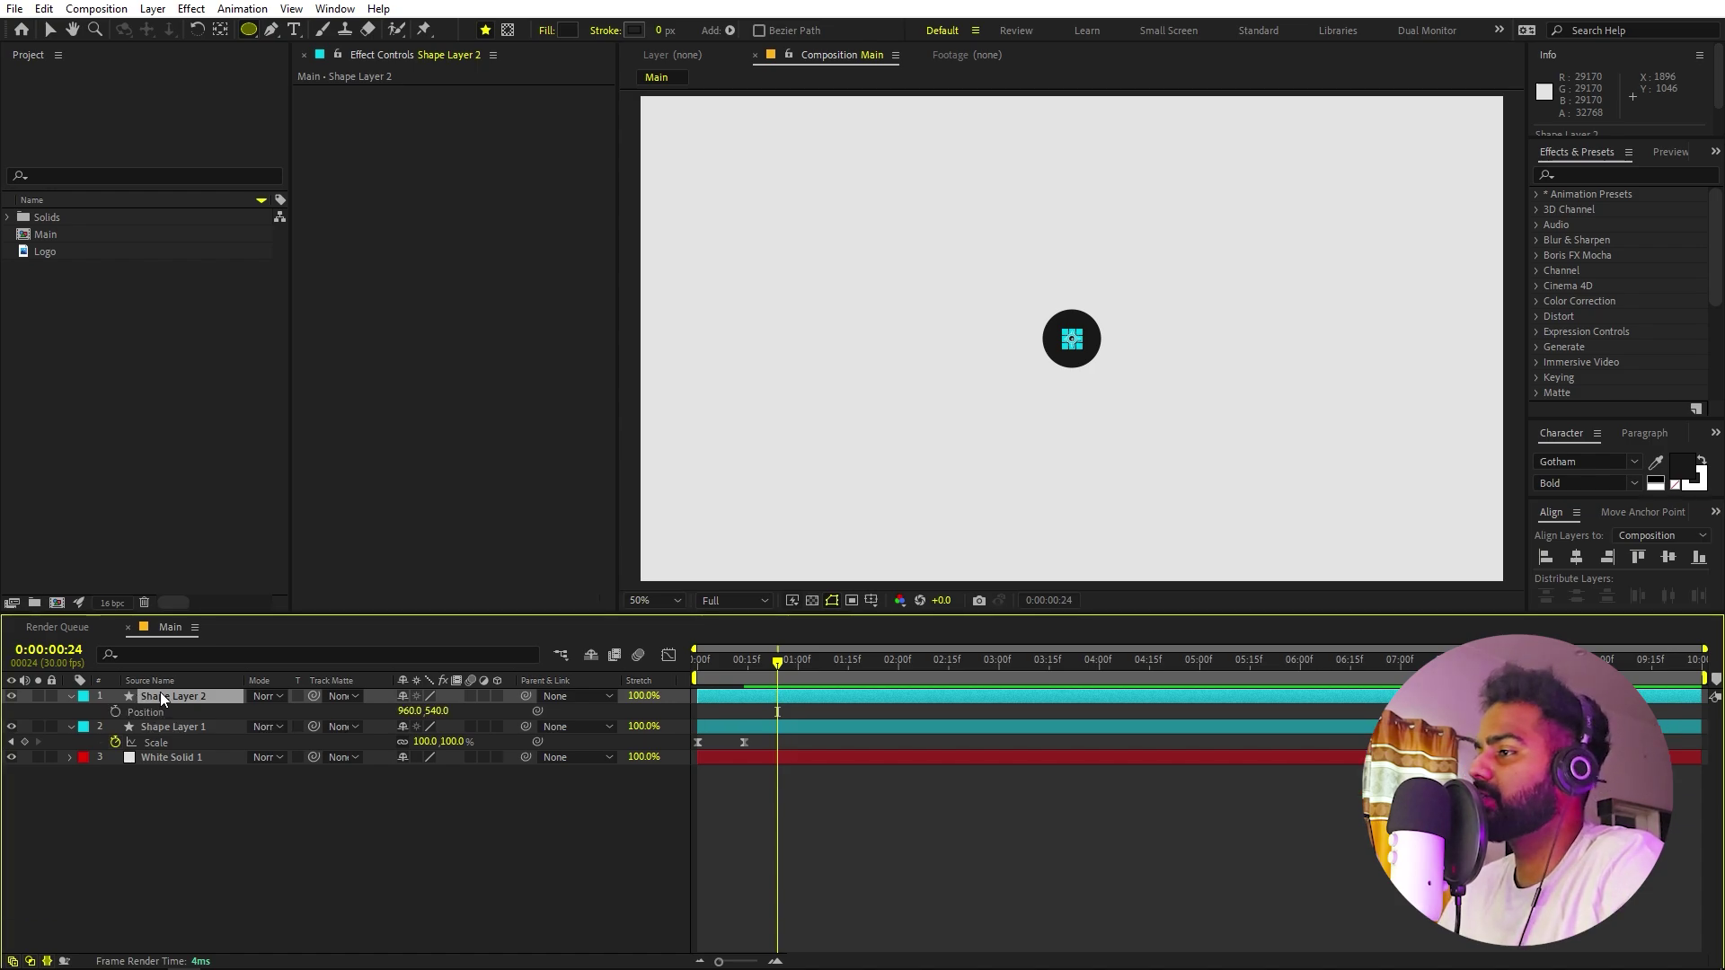
{"action": "left_click", "coordinate": [118, 711]}
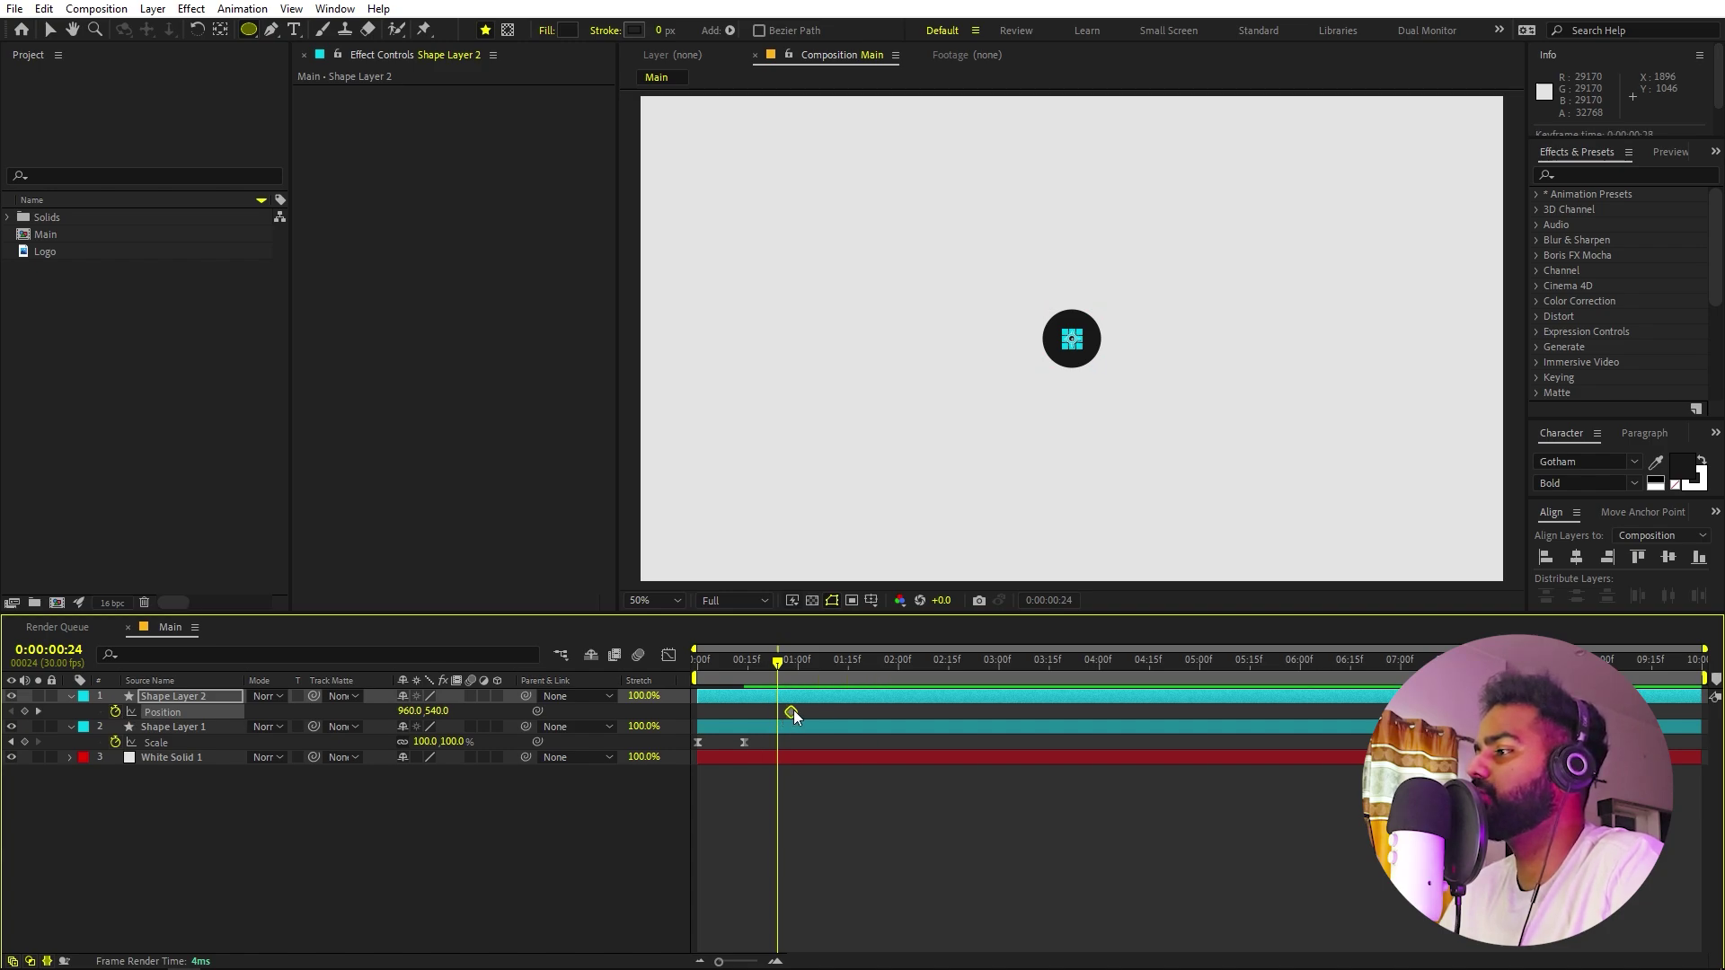
{"action": "left_click_drag", "start_coordinate": [782, 710], "coordinate": [746, 677]}
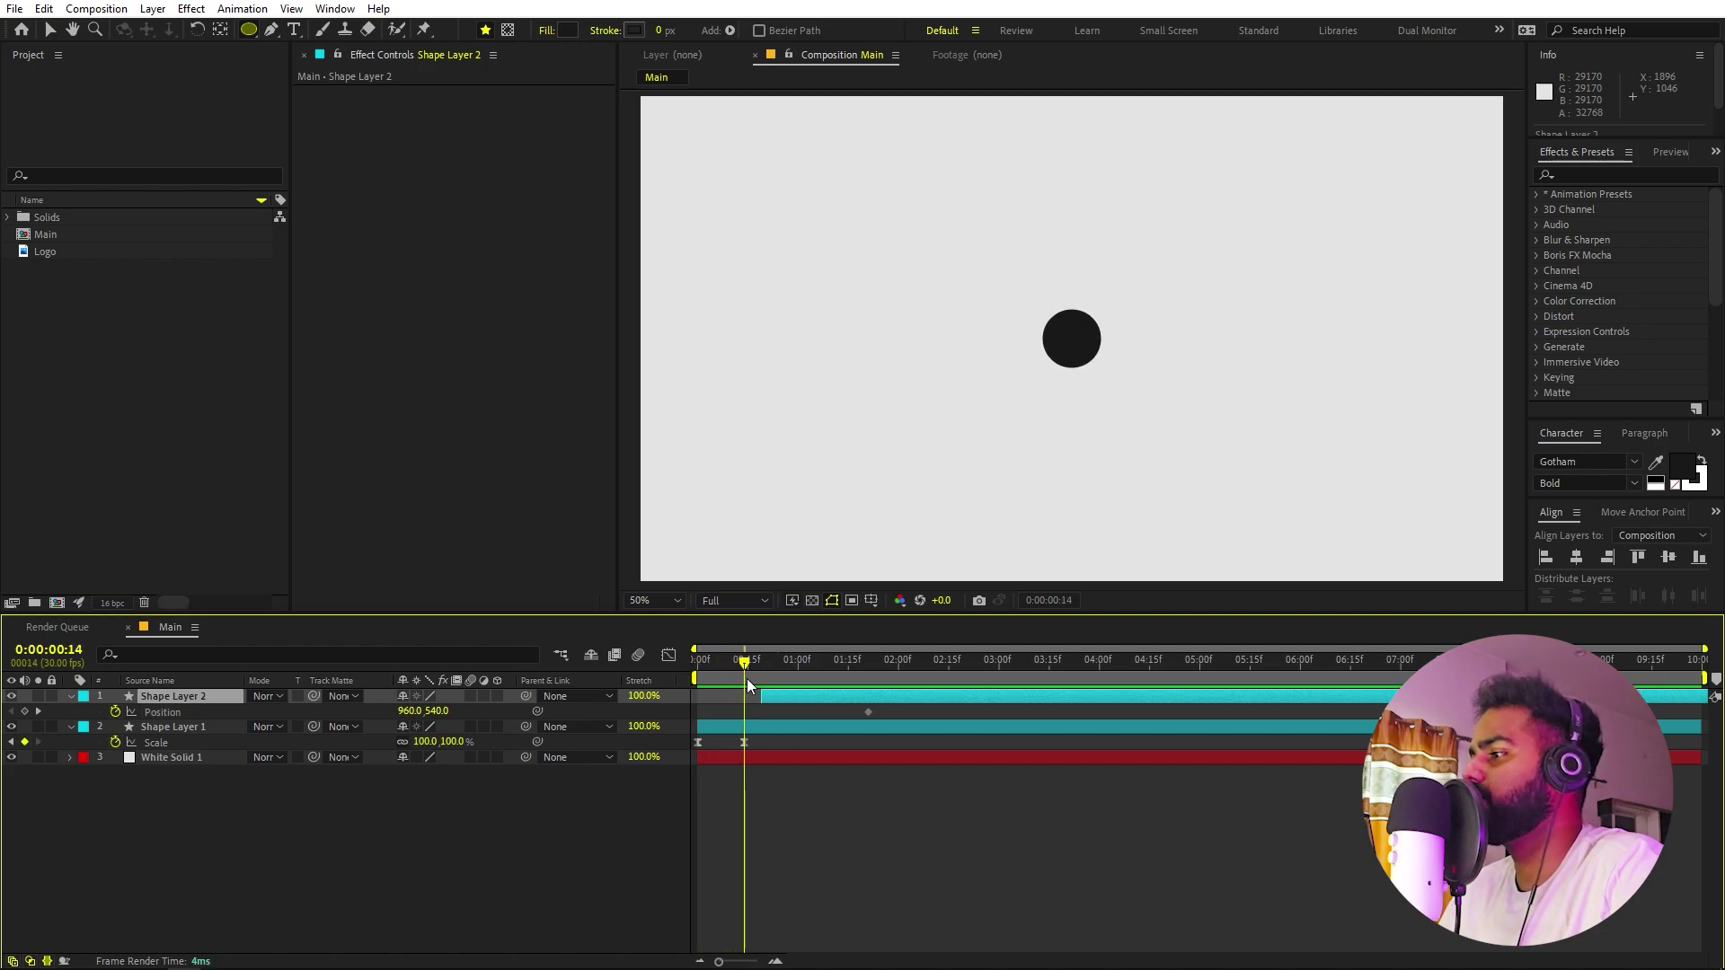
{"action": "left_click", "coordinate": [893, 711]}
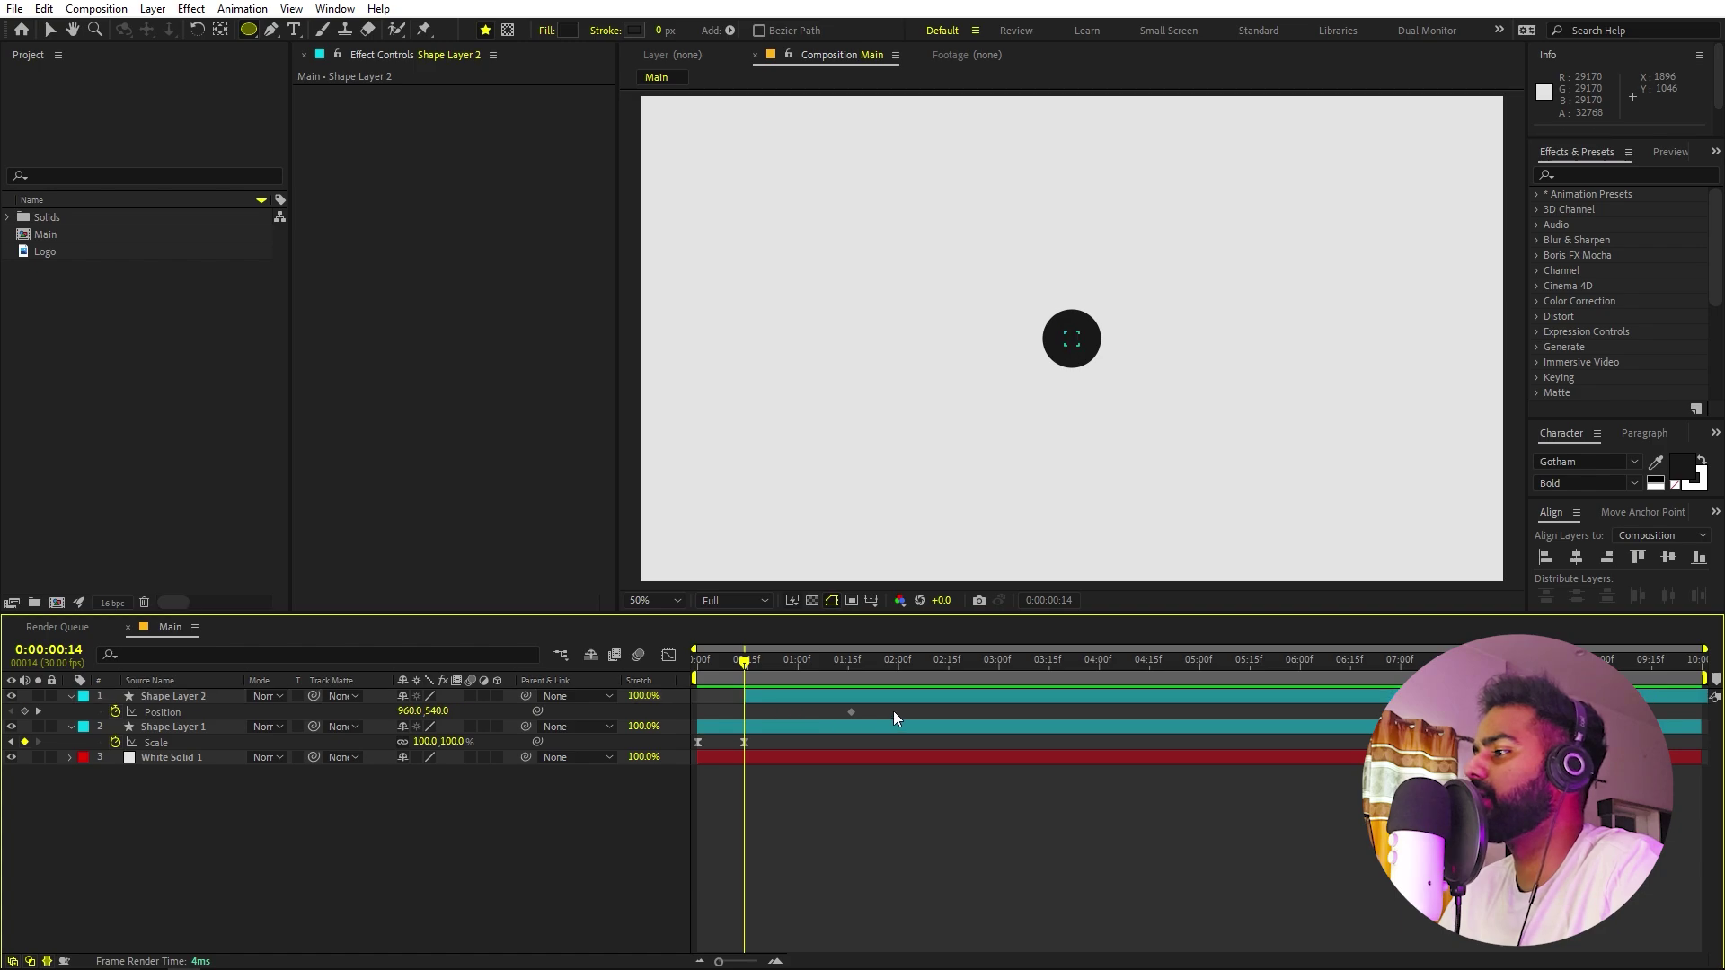
{"action": "left_click_drag", "start_coordinate": [850, 710], "coordinate": [816, 710]}
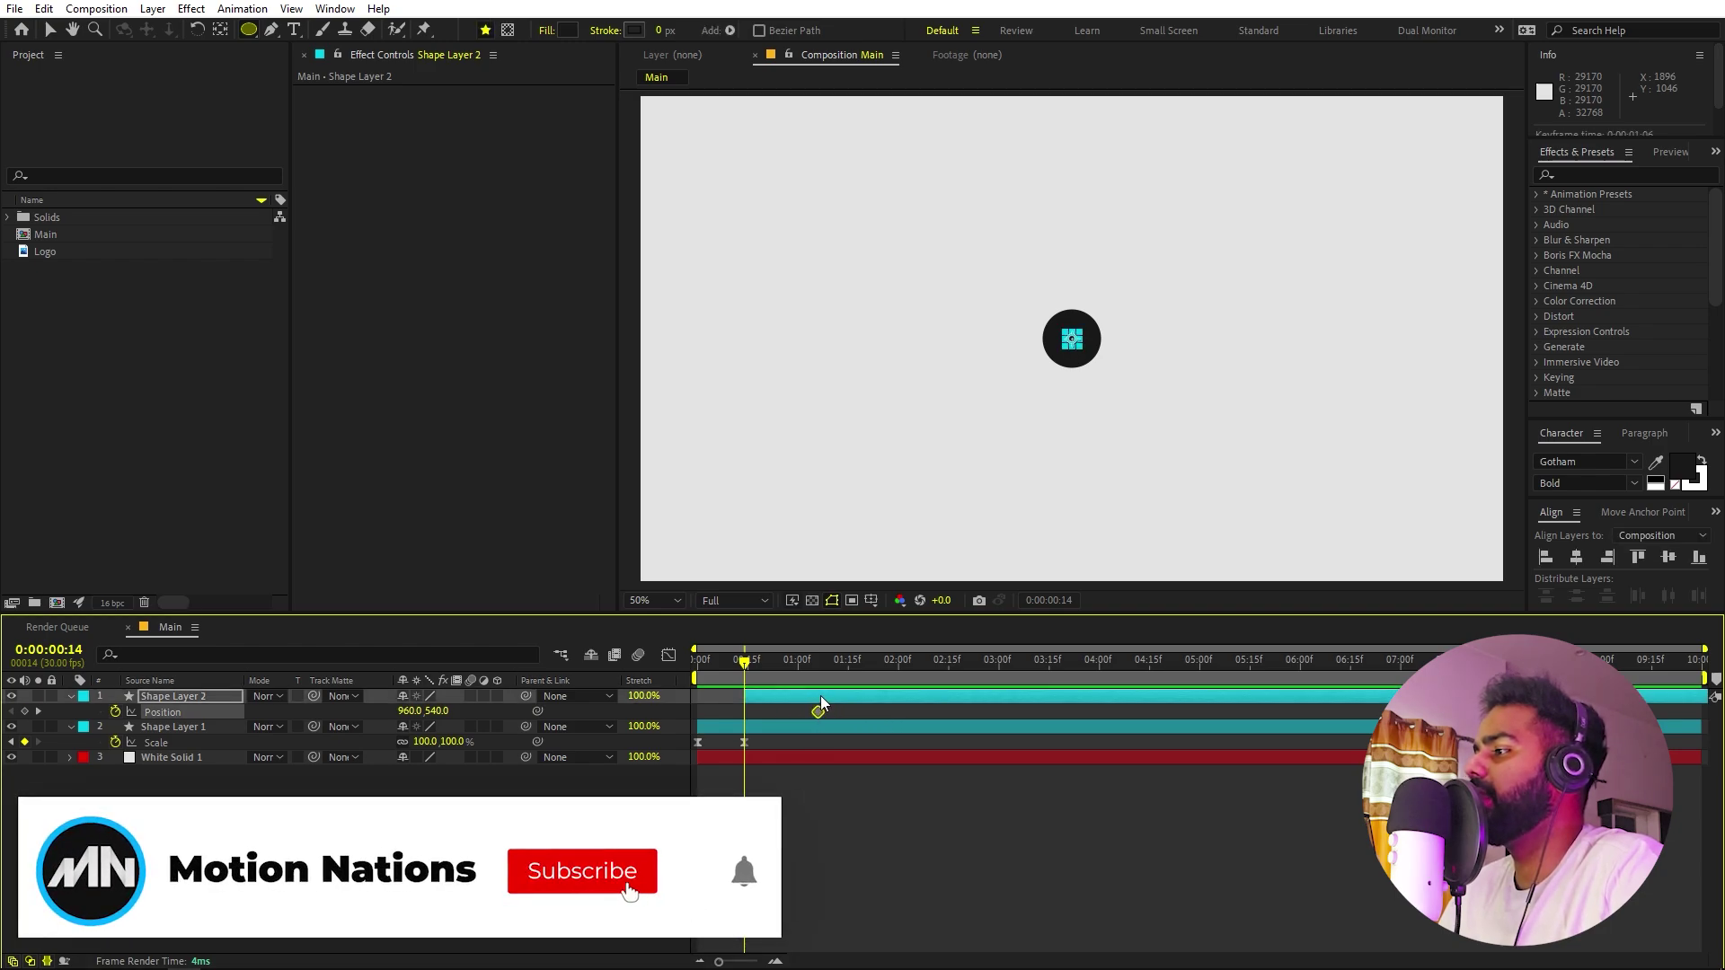
At frame 14, move the small circle just outside the composition's lower-left corner, to about -44, 1106, and preview the motion.
{"action": "key", "text": "v"}
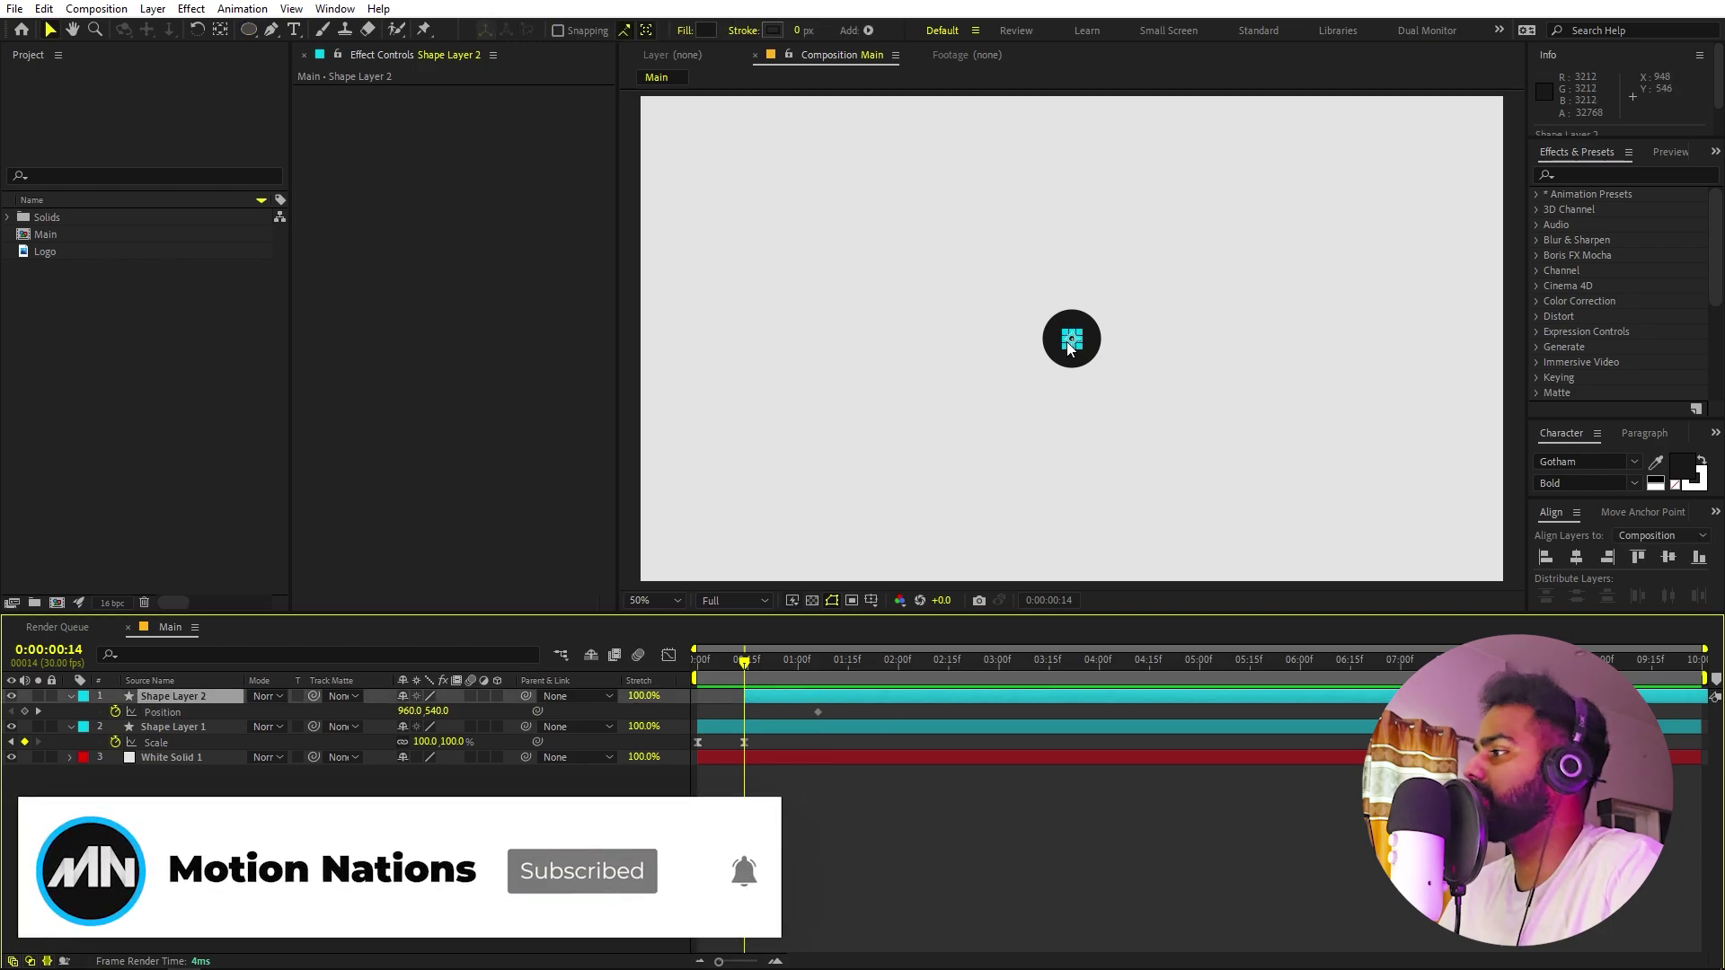
{"action": "left_click_drag", "start_coordinate": [1076, 351], "coordinate": [563, 610]}
{"action": "key", "text": "comma"}
{"action": "left_click_drag", "start_coordinate": [933, 511], "coordinate": [883, 499]}
{"action": "key", "text": "period"}
{"action": "left_click_drag", "start_coordinate": [874, 361], "coordinate": [1015, 348]}
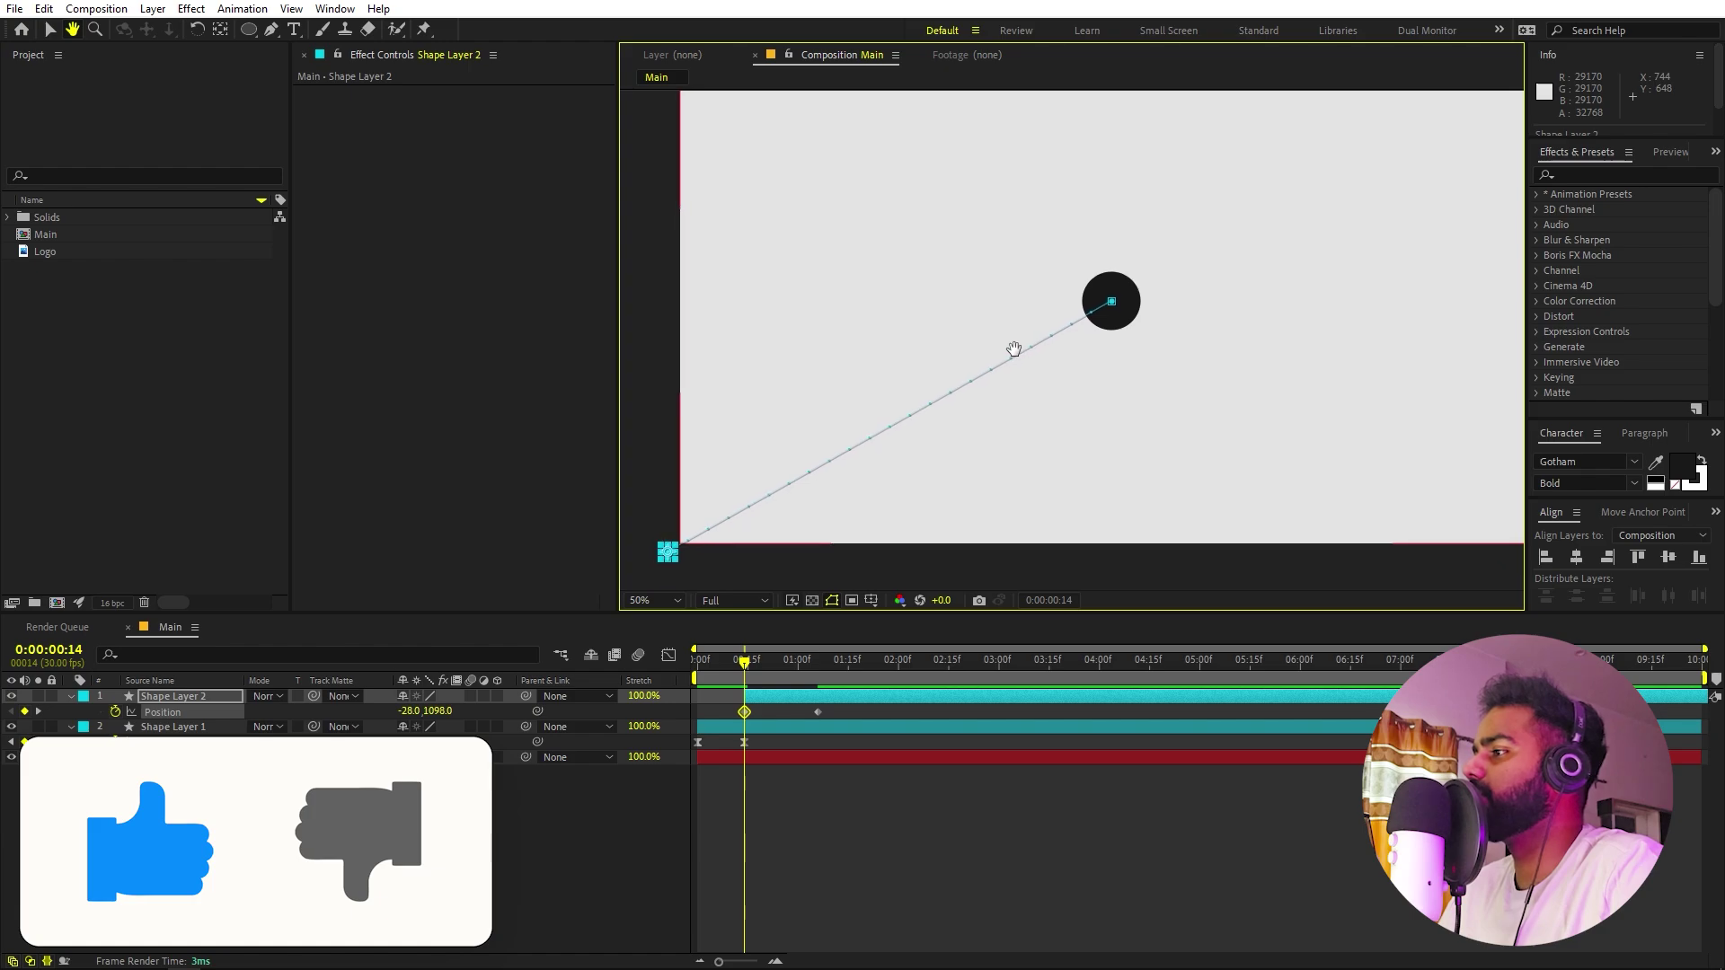
{"action": "key", "text": "space"}
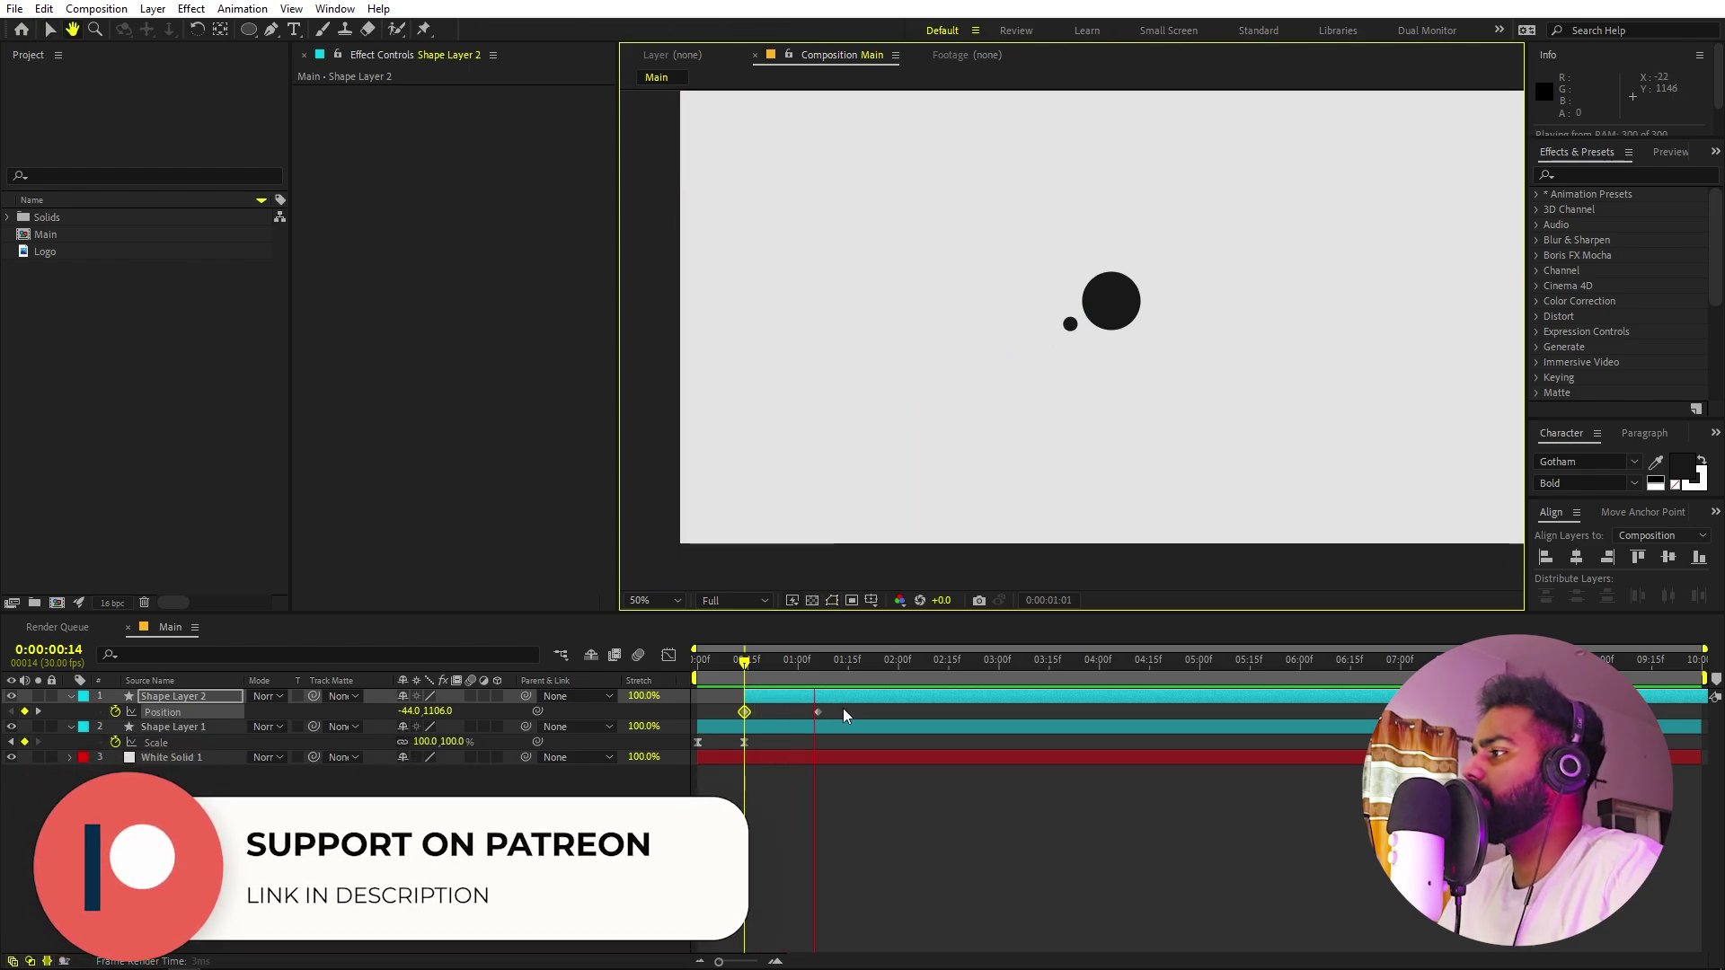
Move Shape Layer 2's end Position keyframe to 1:00 and apply Easy Ease to both Position keyframes.
{"action": "left_click", "coordinate": [807, 674]}
{"action": "left_click_drag", "start_coordinate": [818, 710], "coordinate": [697, 706]}
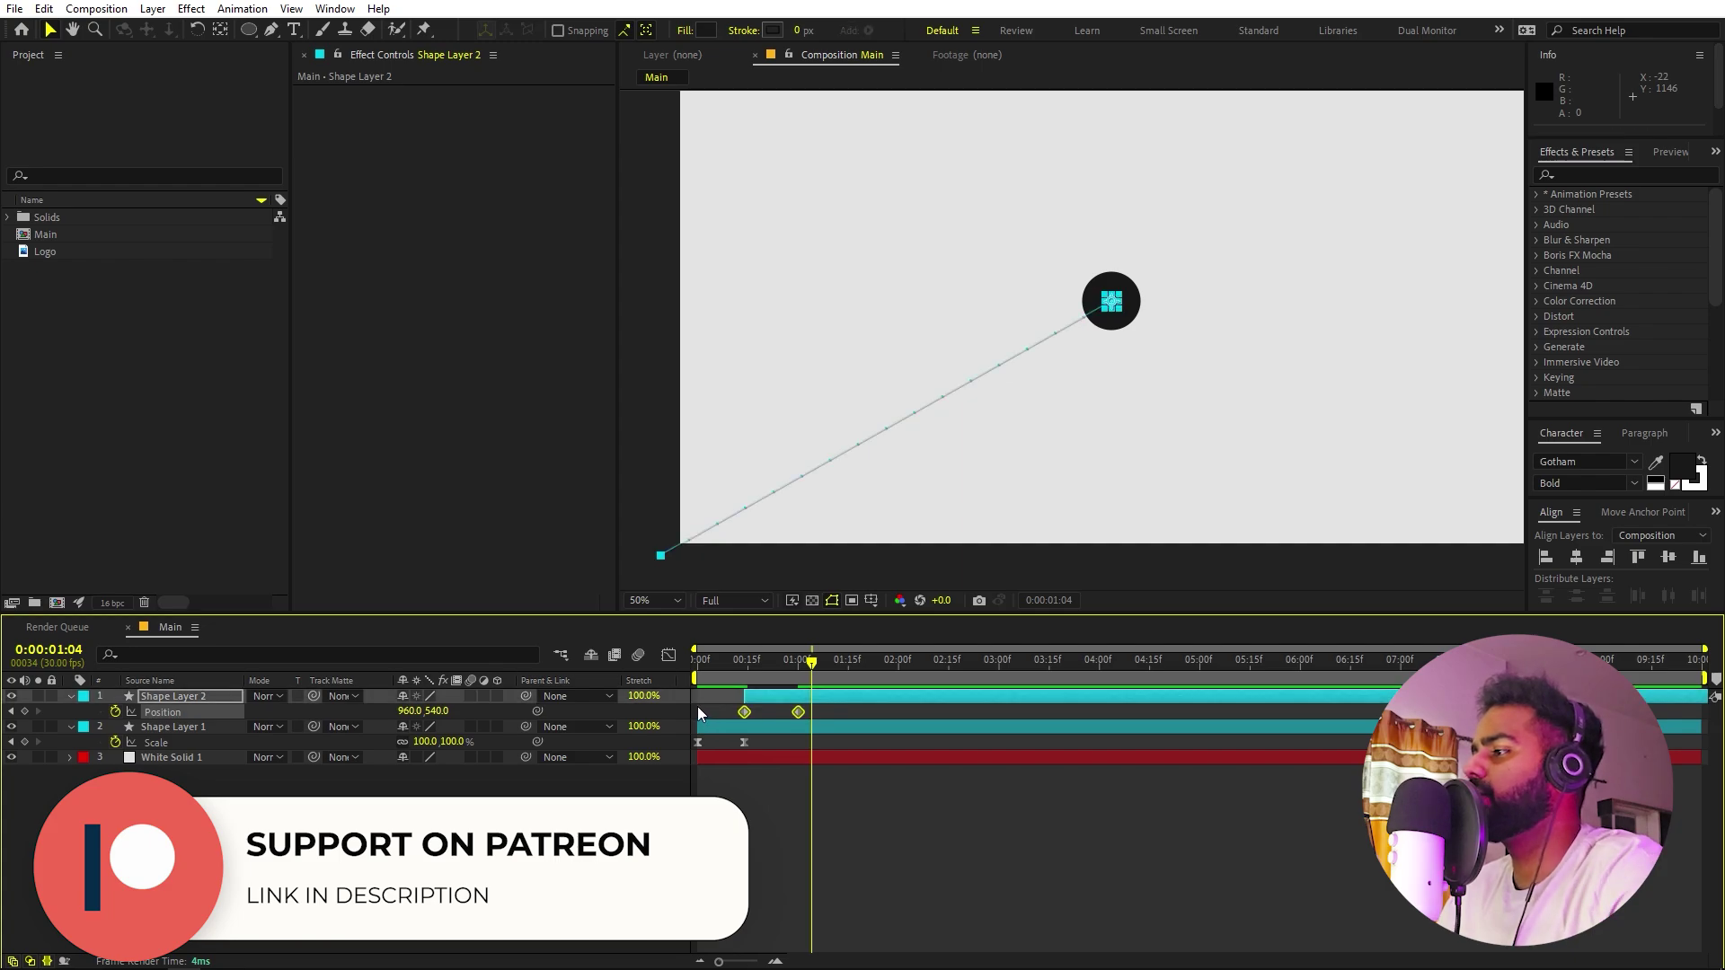
{"action": "key", "text": "F9"}
In the Position speed graph of Shape Layer 2, pull the start keyframe's handle to about frame 22.
{"action": "left_click", "coordinate": [669, 656]}
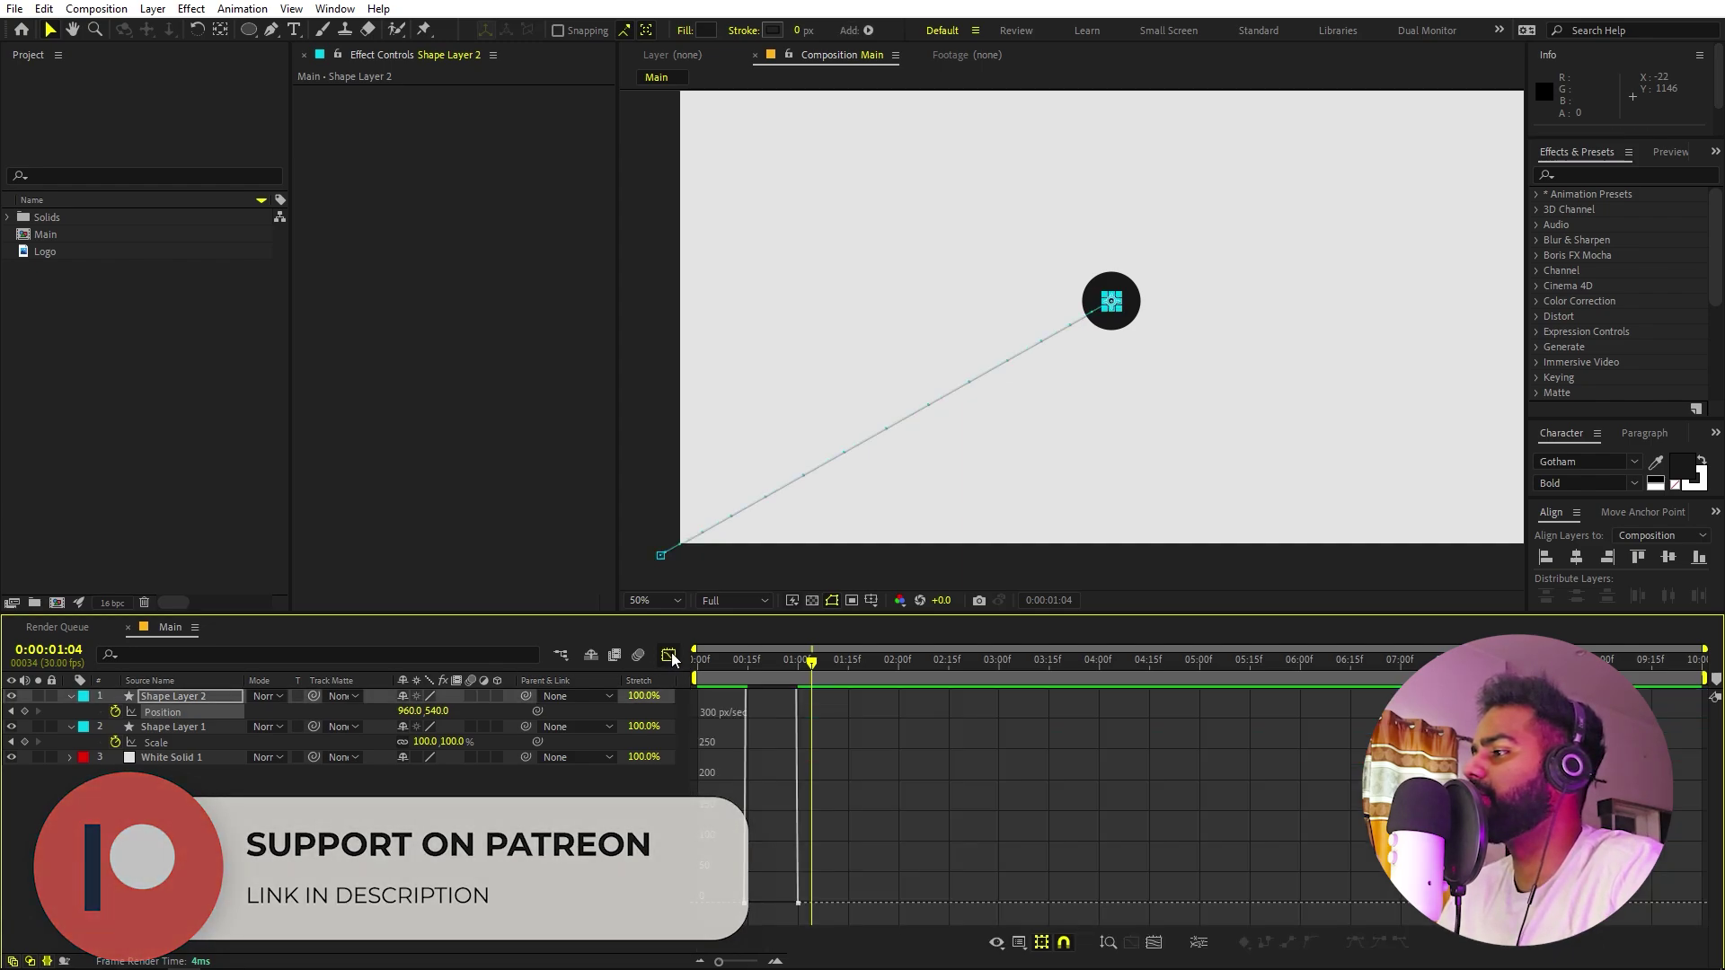
{"action": "left_click_drag", "start_coordinate": [857, 861], "coordinate": [691, 925]}
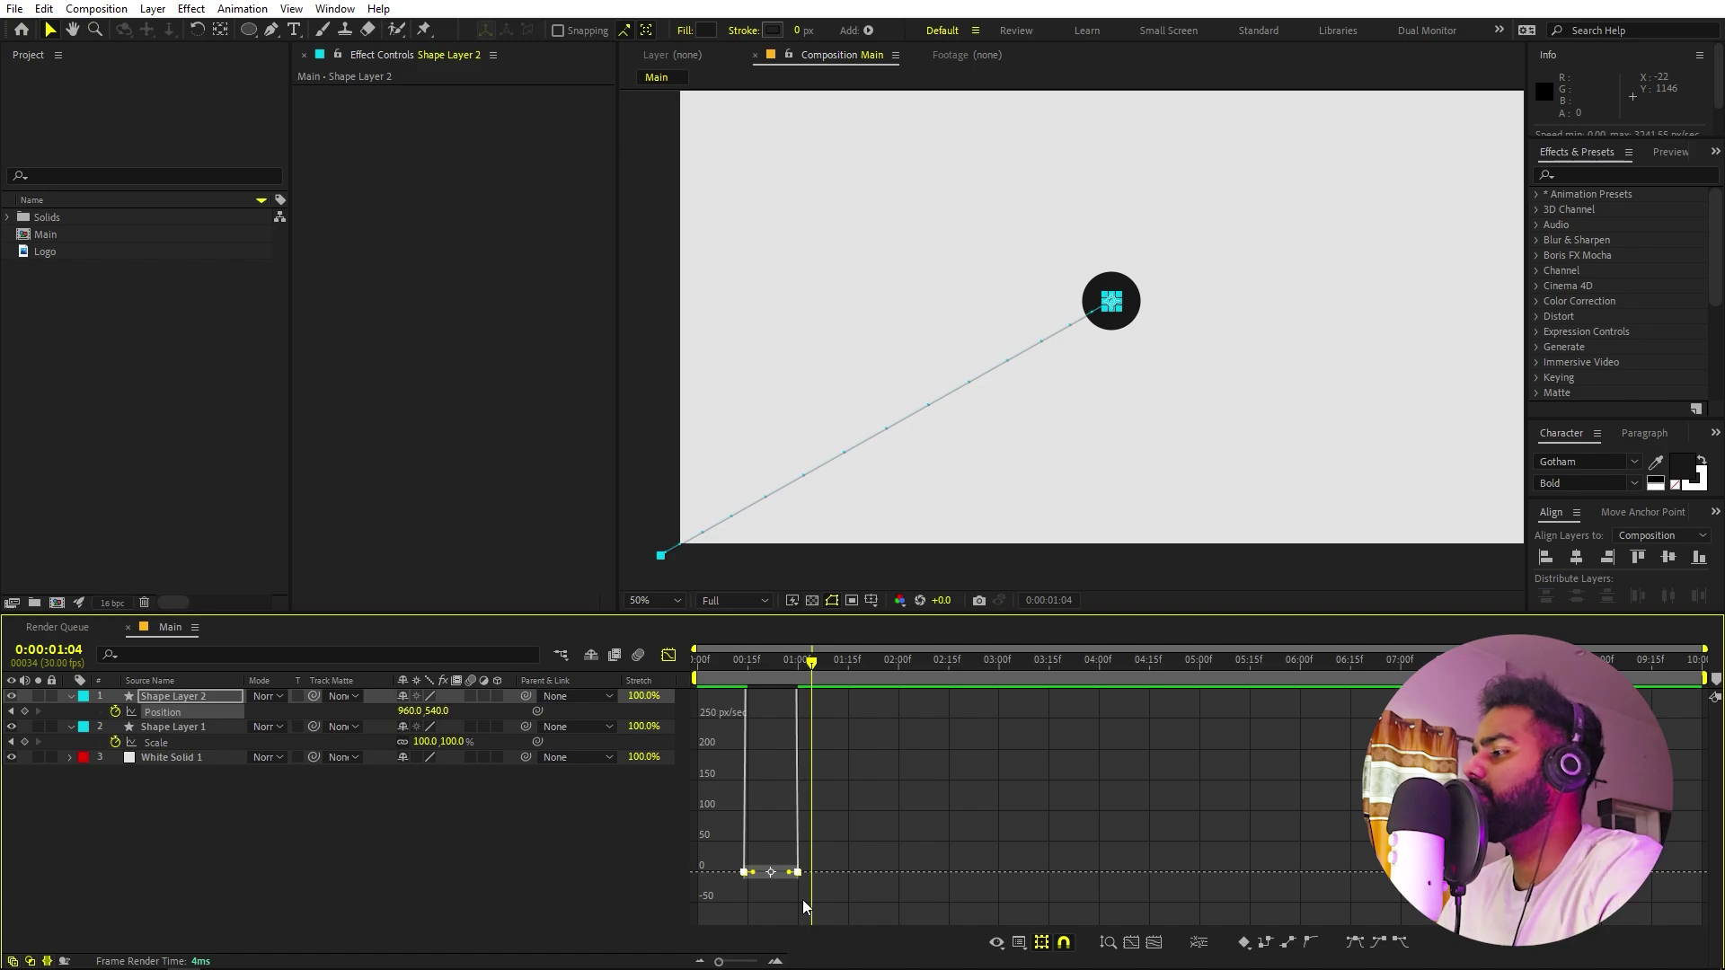
{"action": "left_click", "coordinate": [1144, 945]}
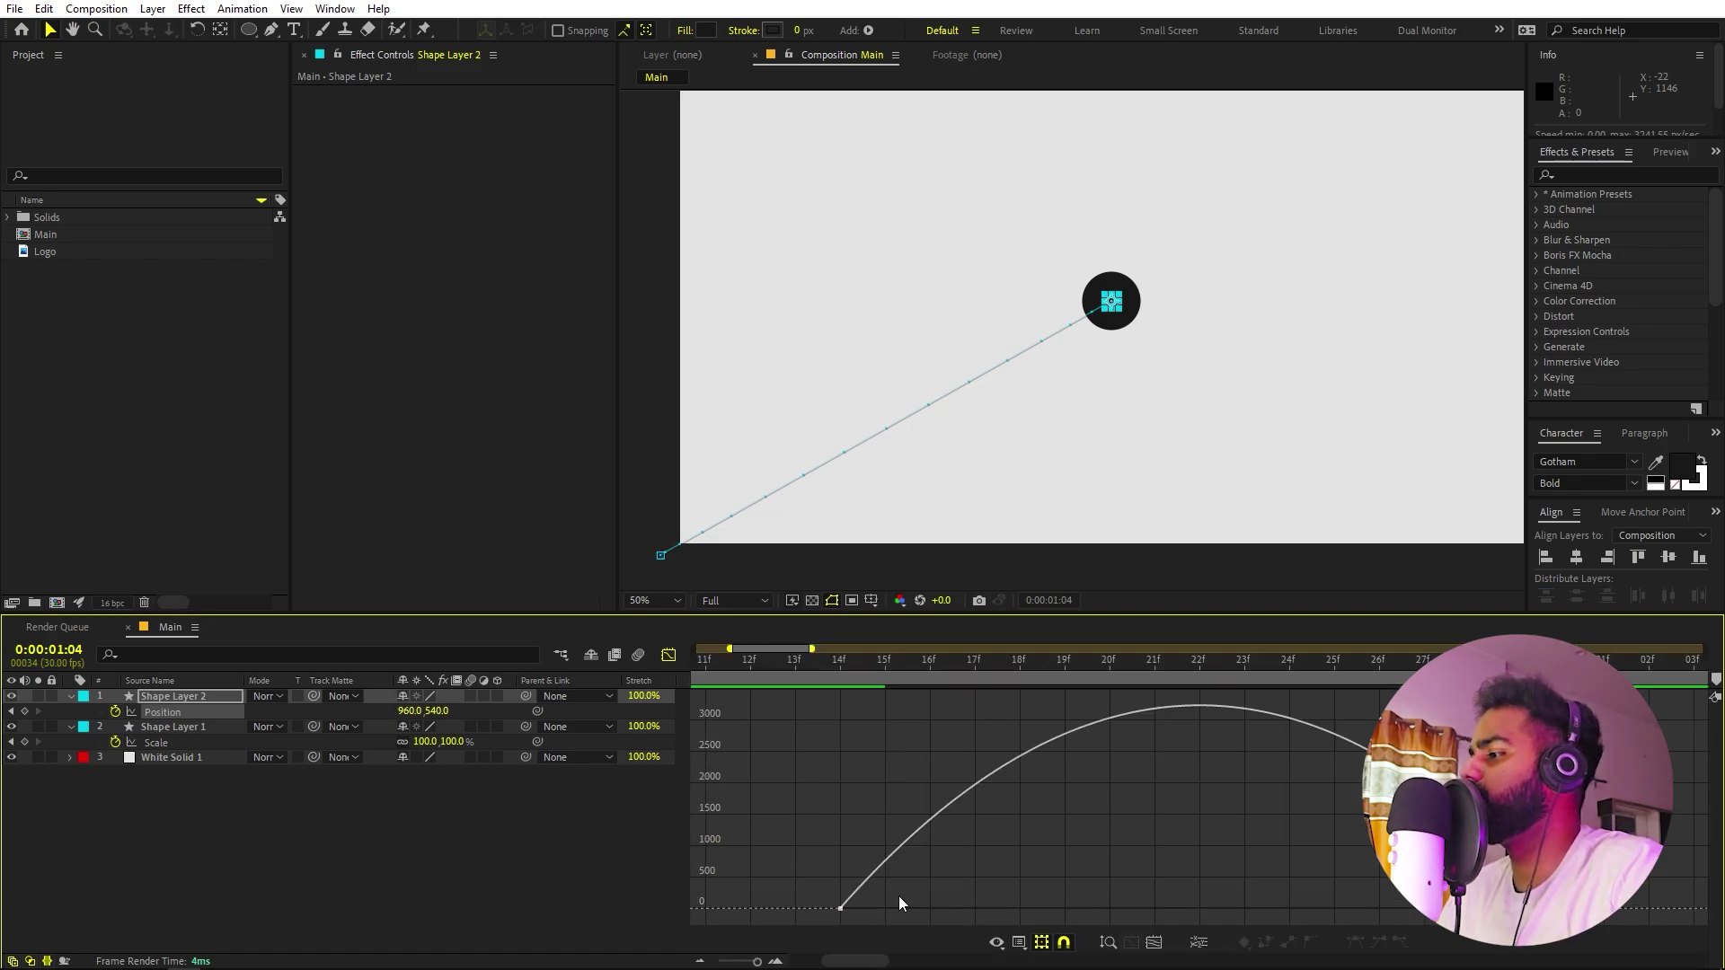
{"action": "left_click_drag", "start_coordinate": [1127, 784], "coordinate": [986, 820]}
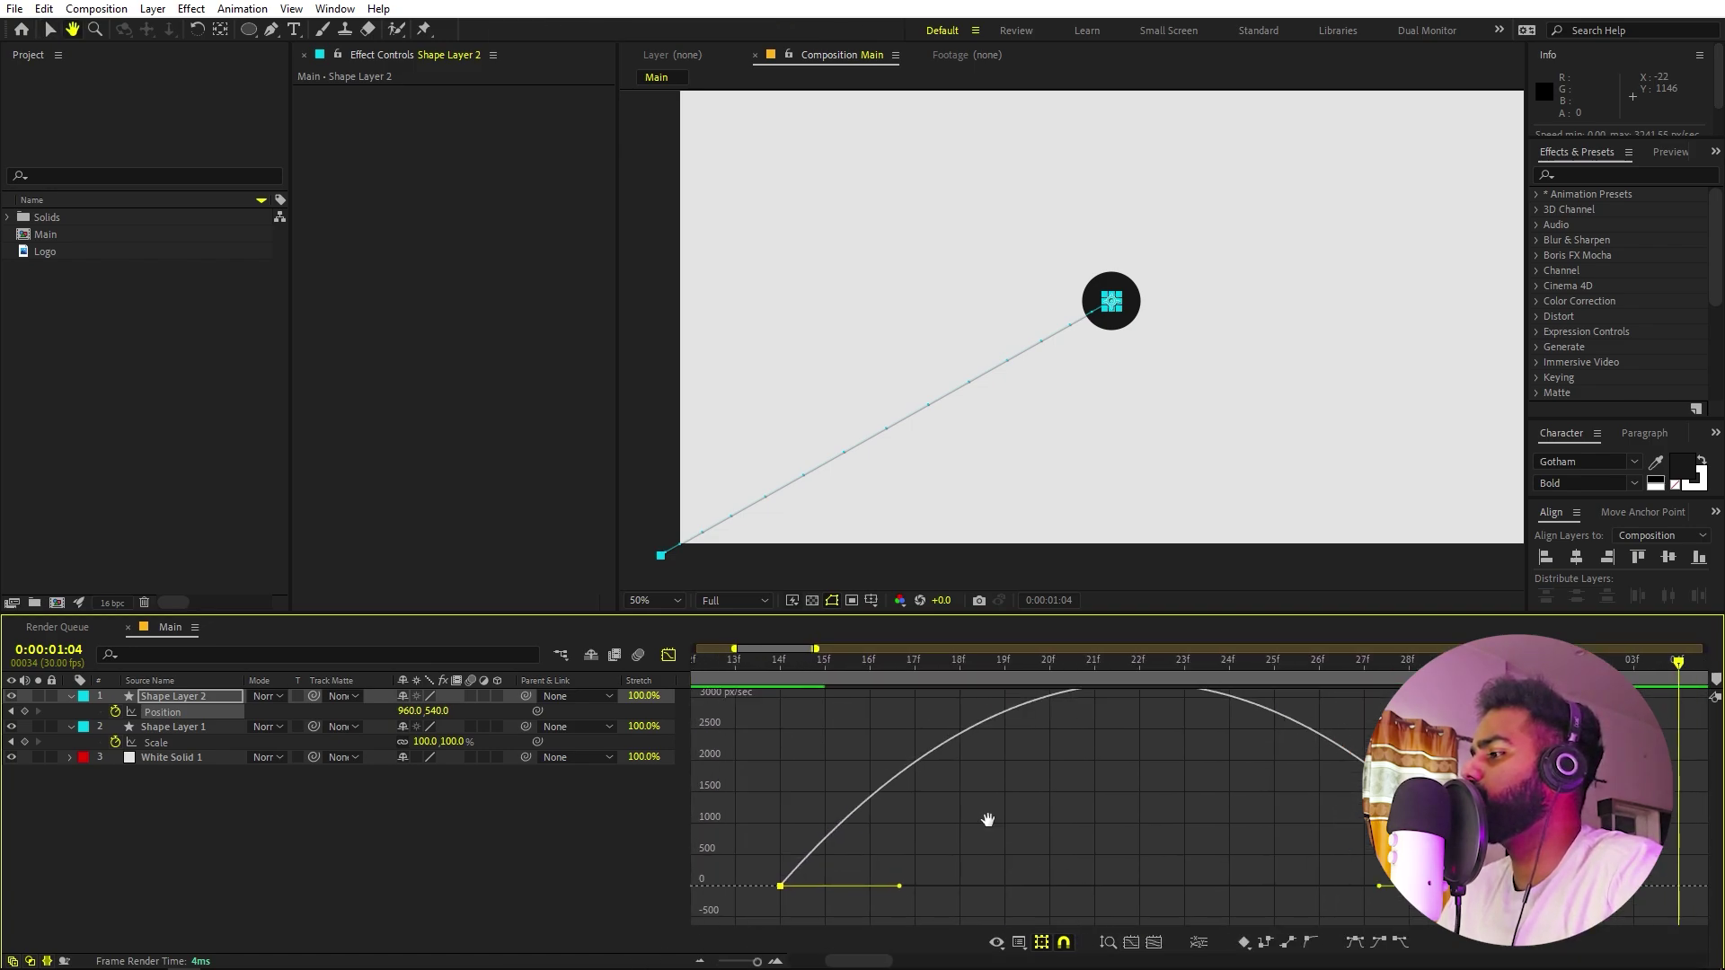
{"action": "left_click_drag", "start_coordinate": [902, 891], "coordinate": [1139, 887]}
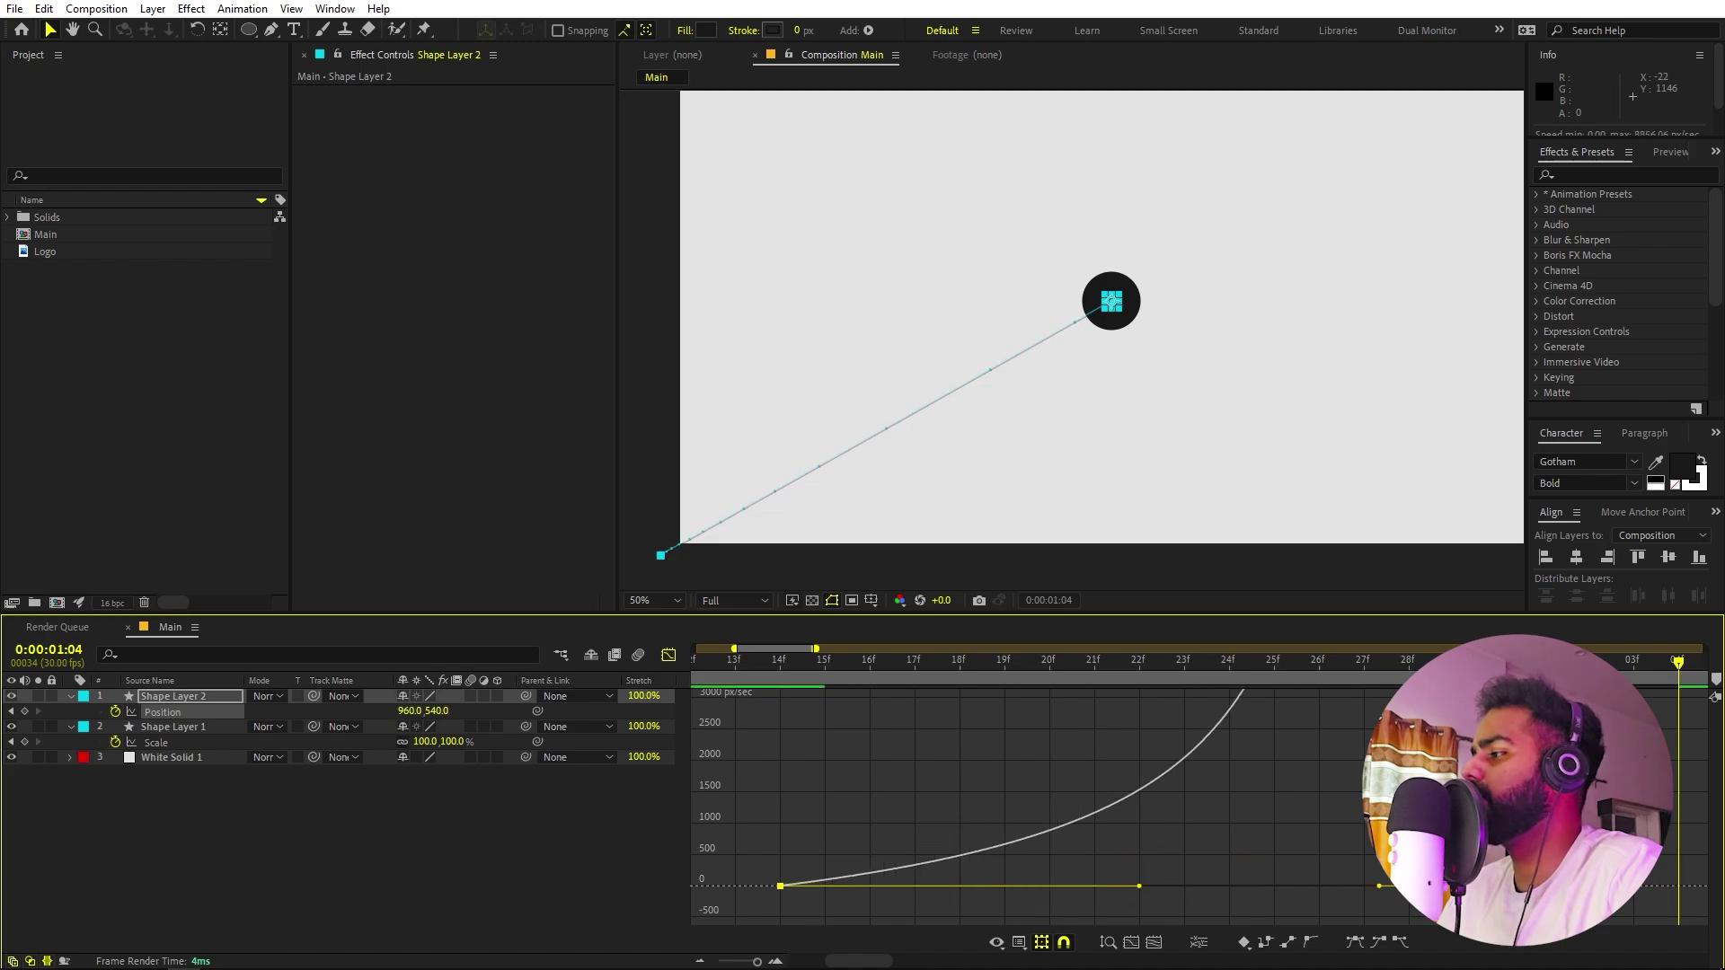
{"action": "scroll", "coordinate": [1311, 801], "scroll_direction": "down", "scroll_amount": 3}
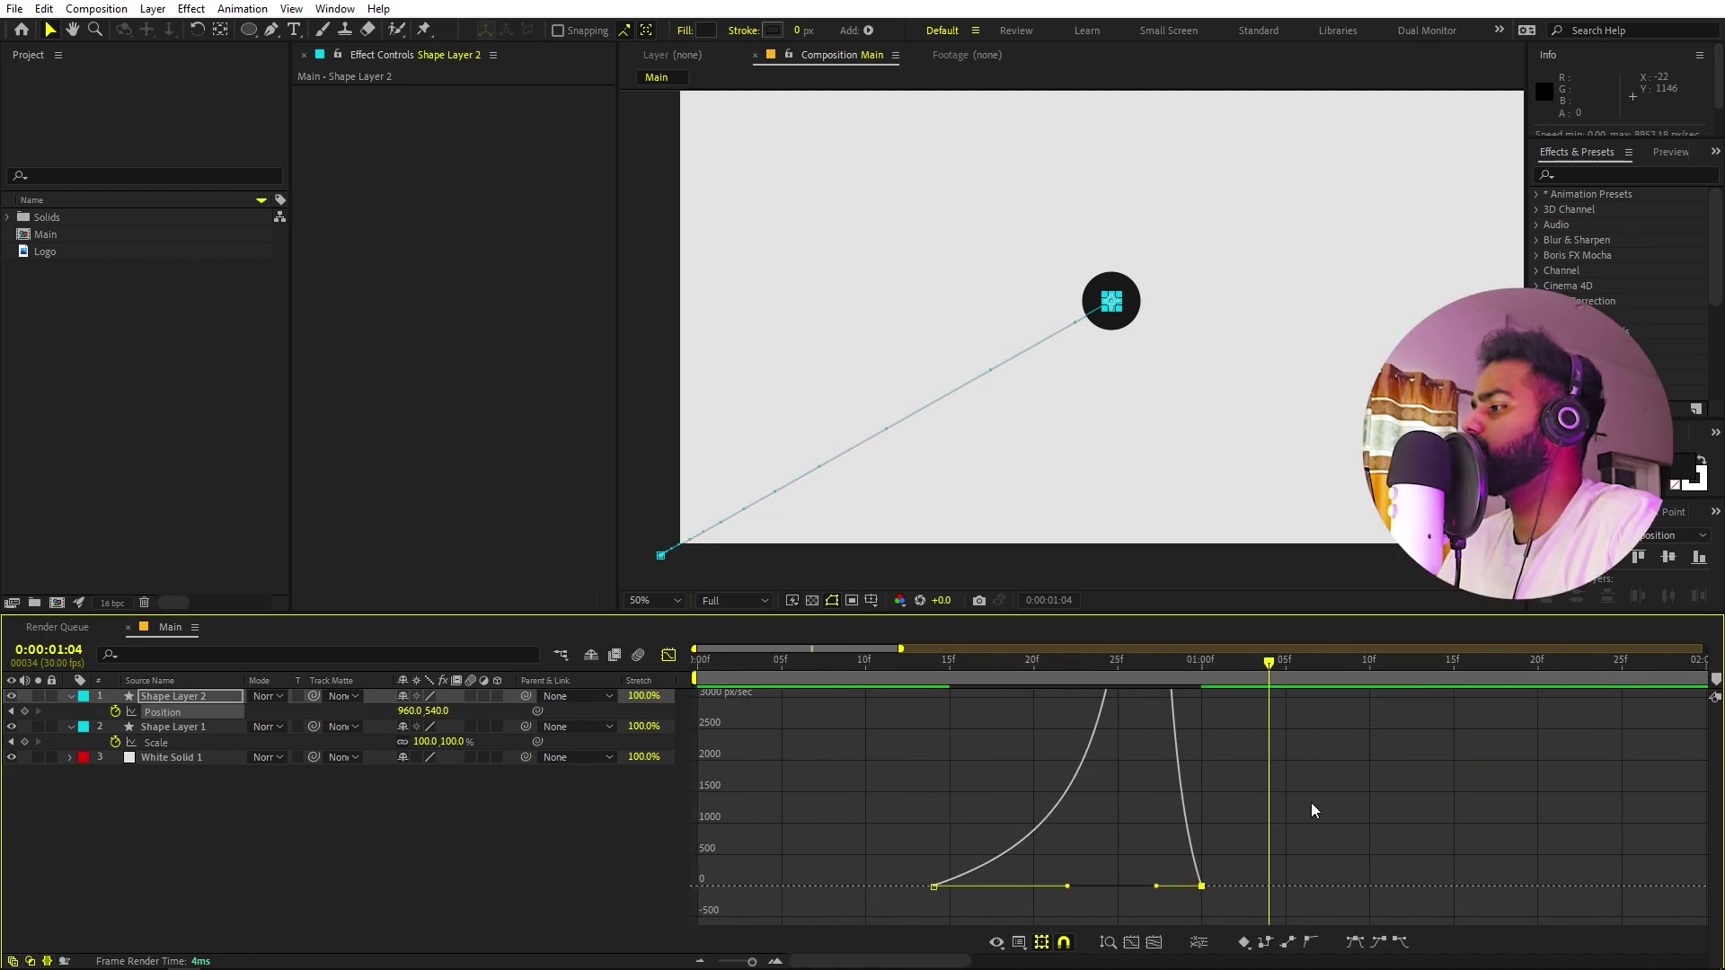
Shorten the end Position keyframe's speed handle to about frame 29, preview the animation from the start, and close the graph.
{"action": "left_click_drag", "start_coordinate": [1269, 799], "coordinate": [1240, 832]}
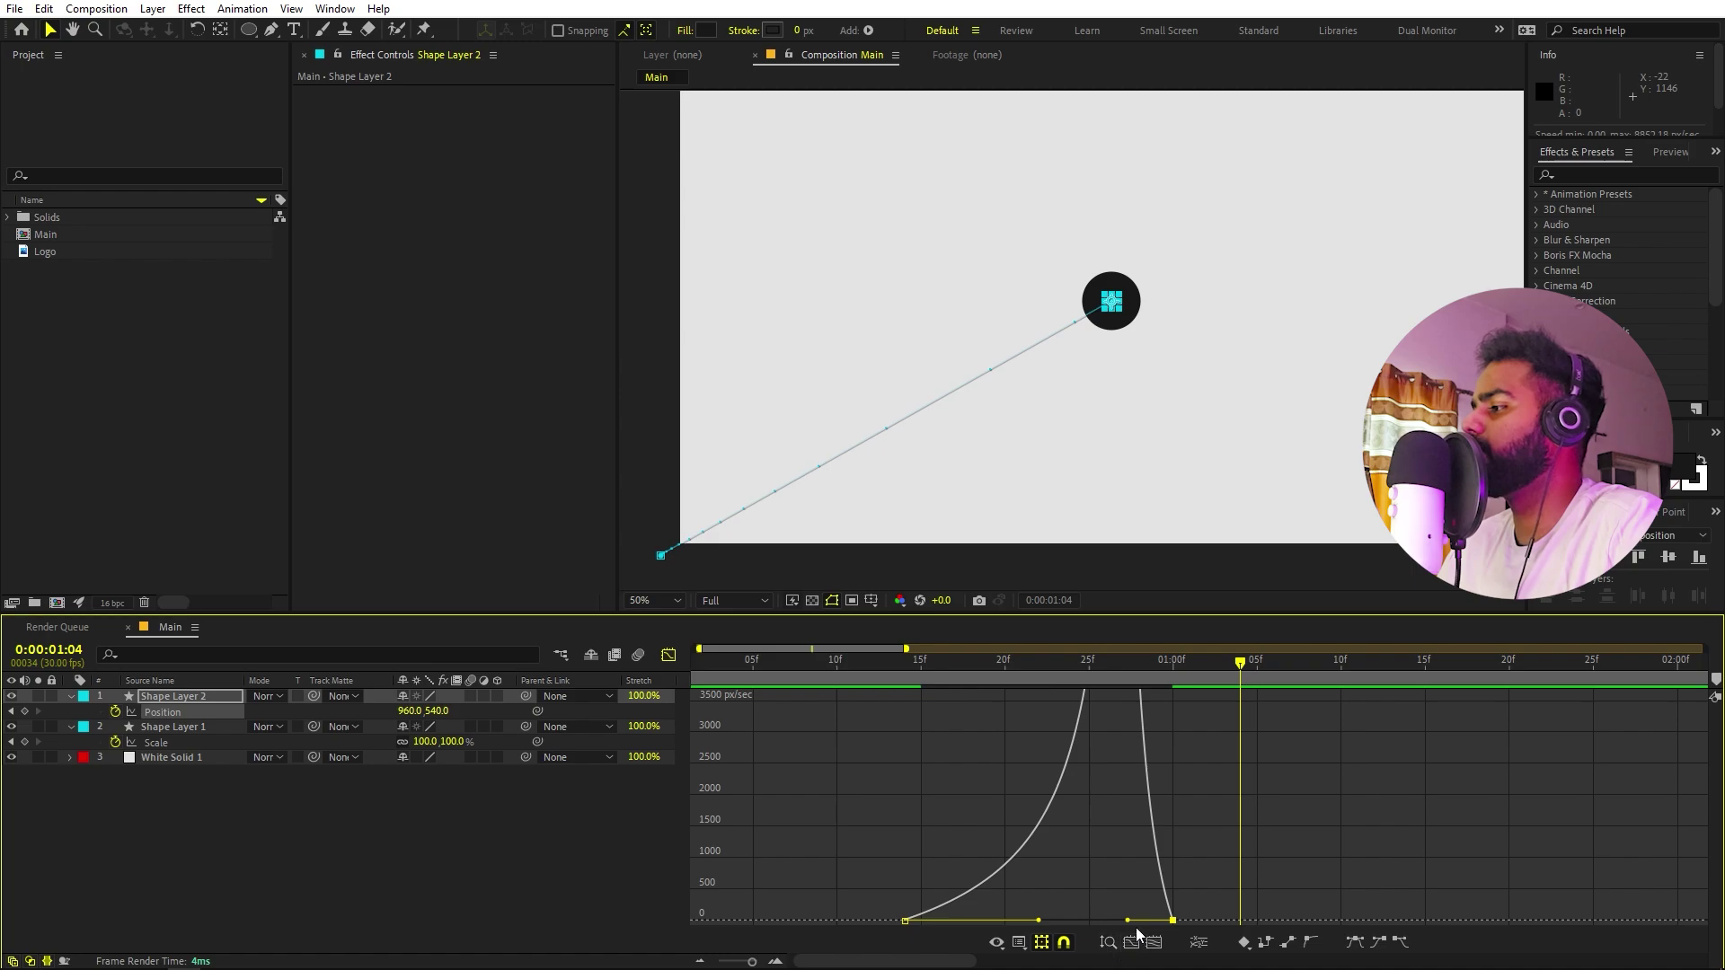
{"action": "left_click_drag", "start_coordinate": [1128, 921], "coordinate": [1161, 926]}
{"action": "left_click_drag", "start_coordinate": [1265, 873], "coordinate": [1294, 819]}
{"action": "left_click", "coordinate": [1152, 944]}
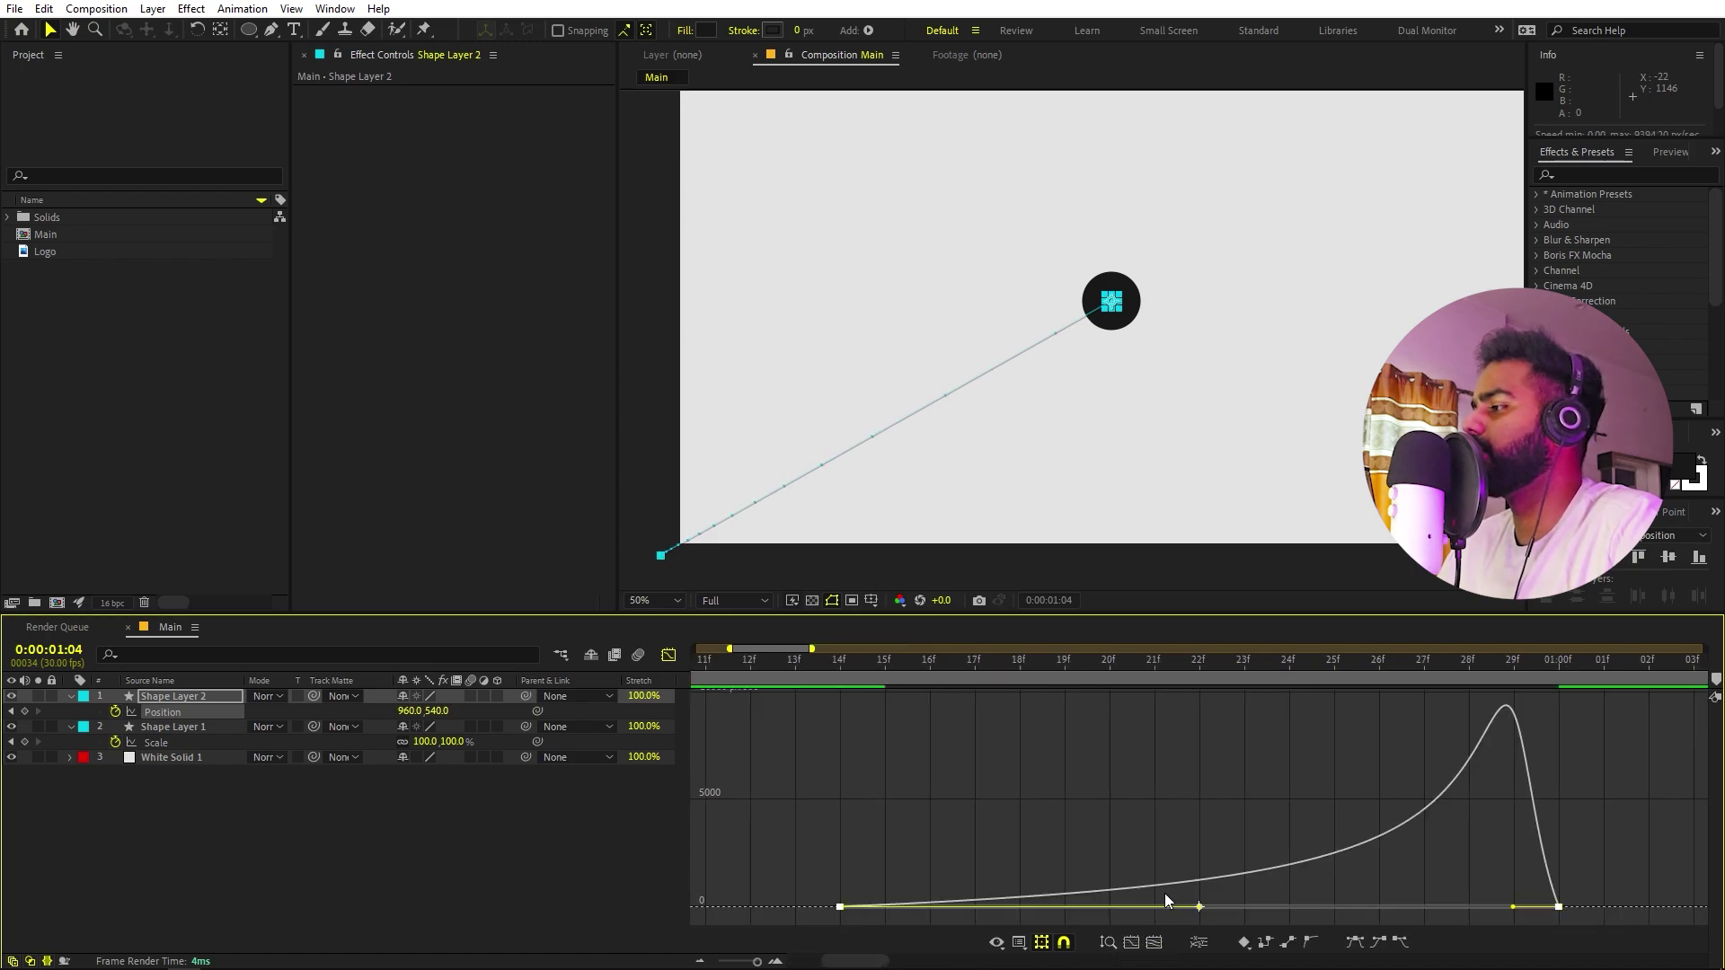
{"action": "scroll", "coordinate": [1162, 846], "scroll_direction": "down", "scroll_amount": 4}
{"action": "key", "text": "Home"}
{"action": "key", "text": "space"}
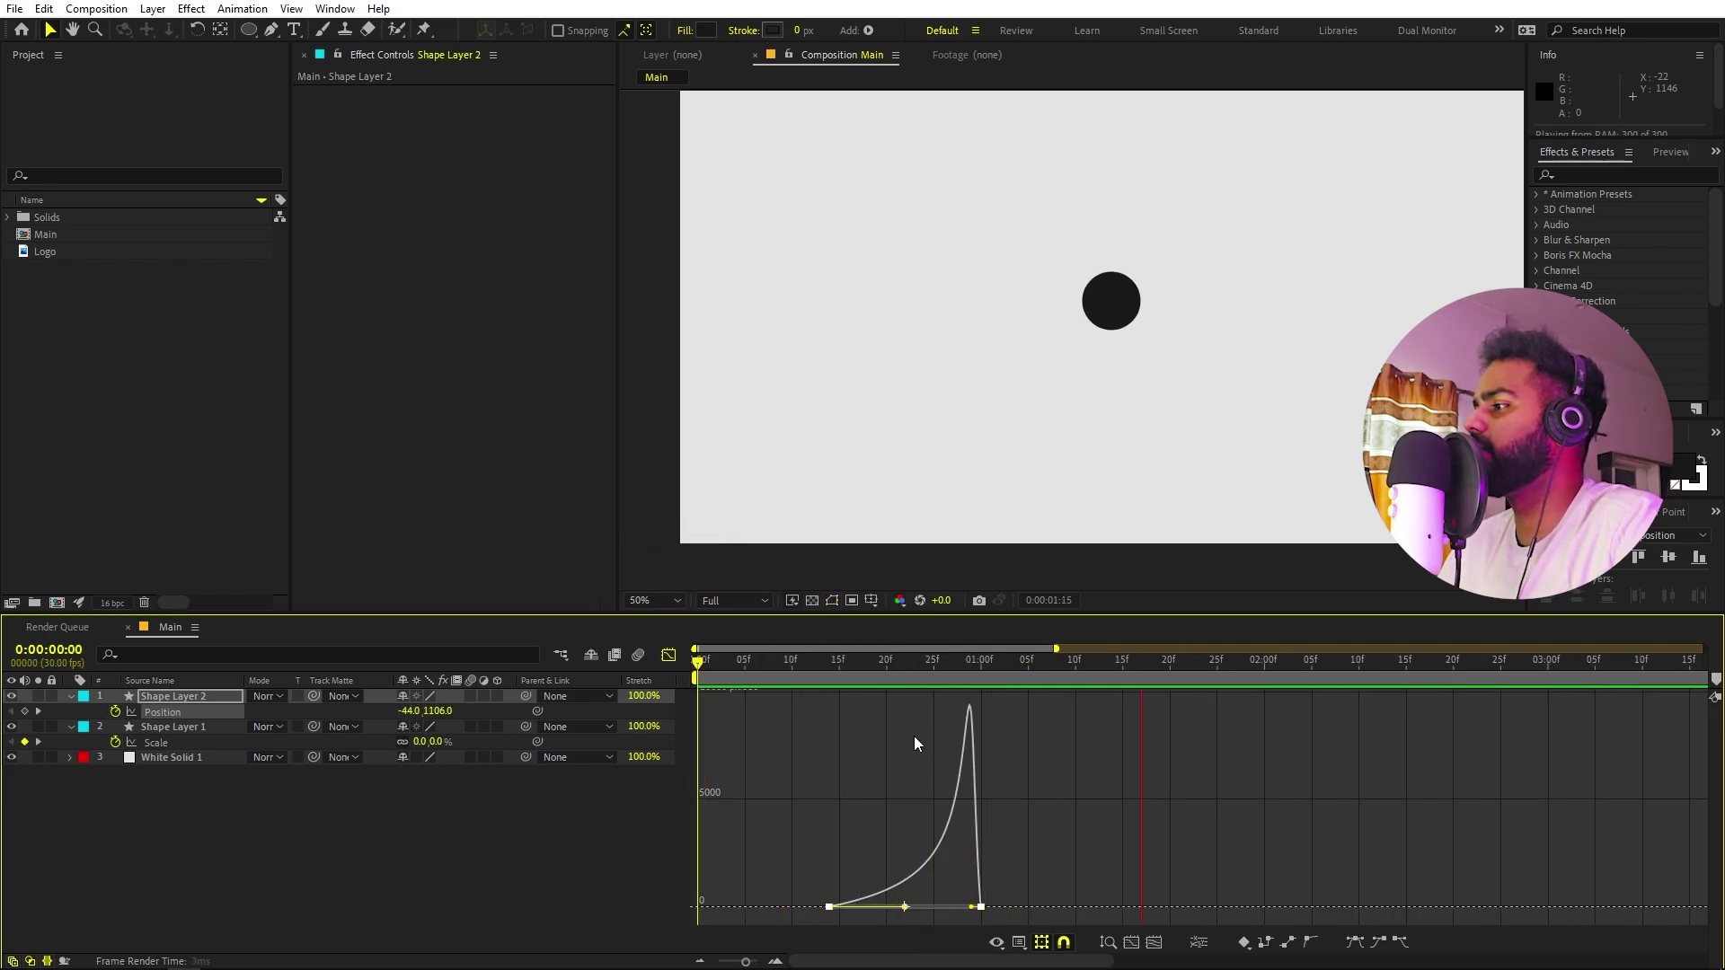
{"action": "left_click_drag", "start_coordinate": [775, 669], "coordinate": [981, 682]}
{"action": "left_click", "coordinate": [668, 655]}
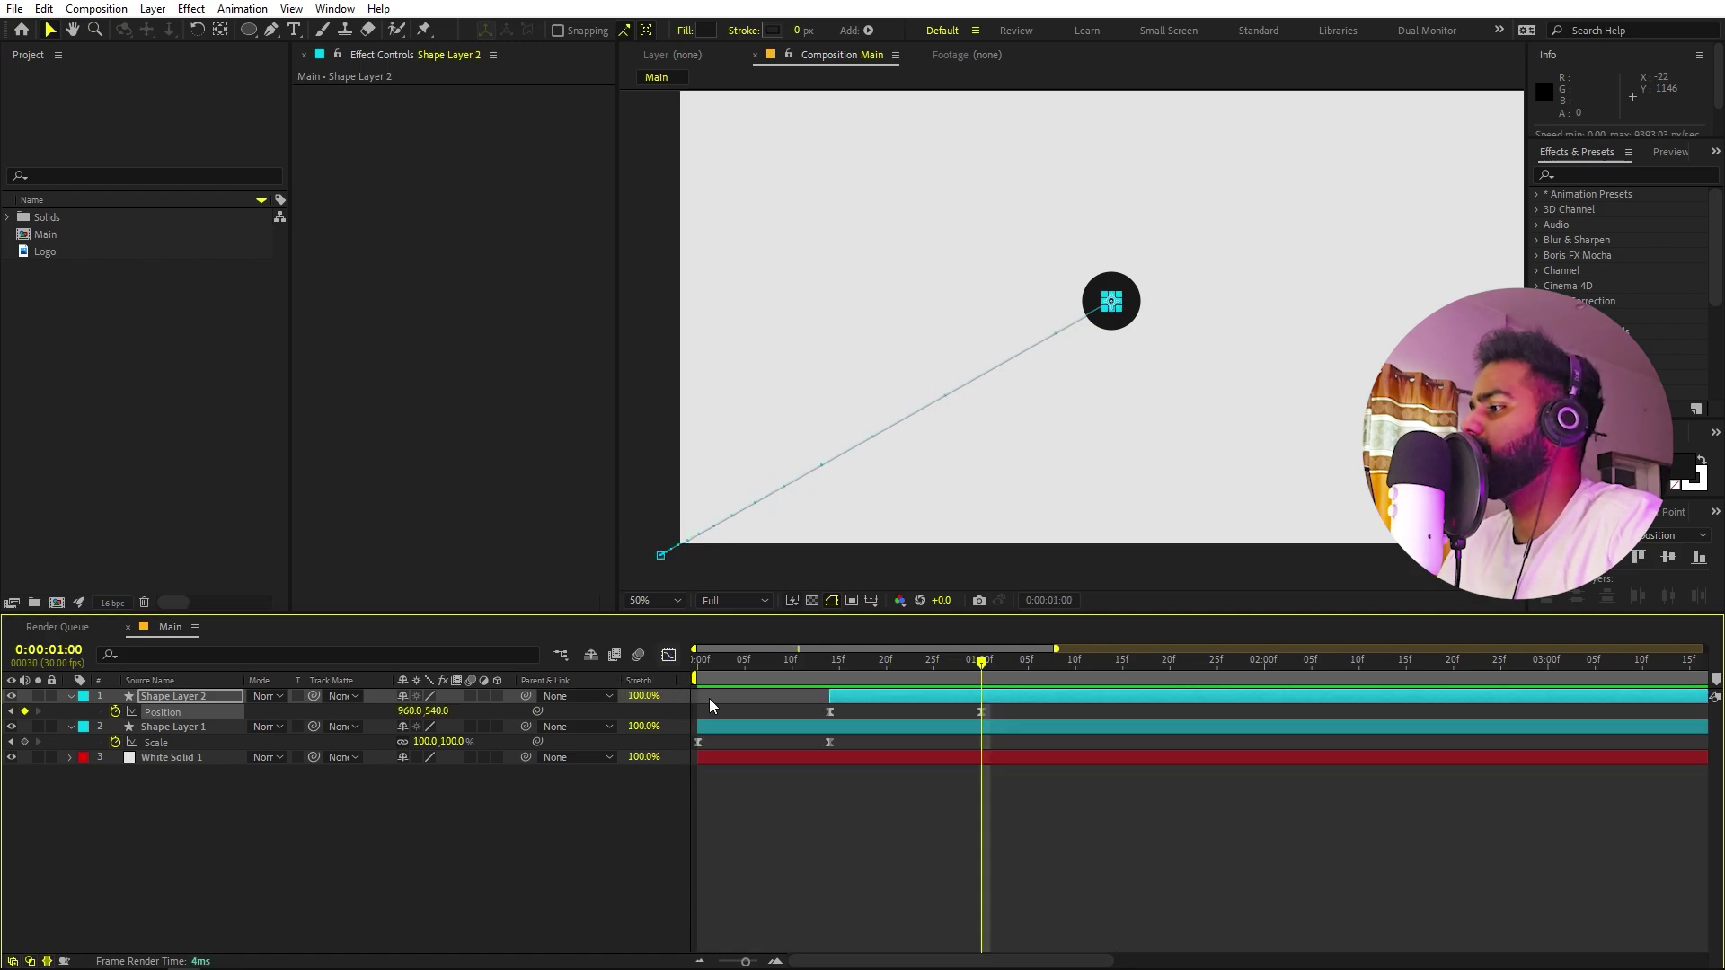
At frame 14, duplicate the small circle layer twice, placing the copies' start points beyond the composition's upper-right and upper-left corners.
{"action": "left_click", "coordinate": [939, 844]}
{"action": "scroll", "coordinate": [1033, 472], "scroll_direction": "down", "scroll_amount": 1}
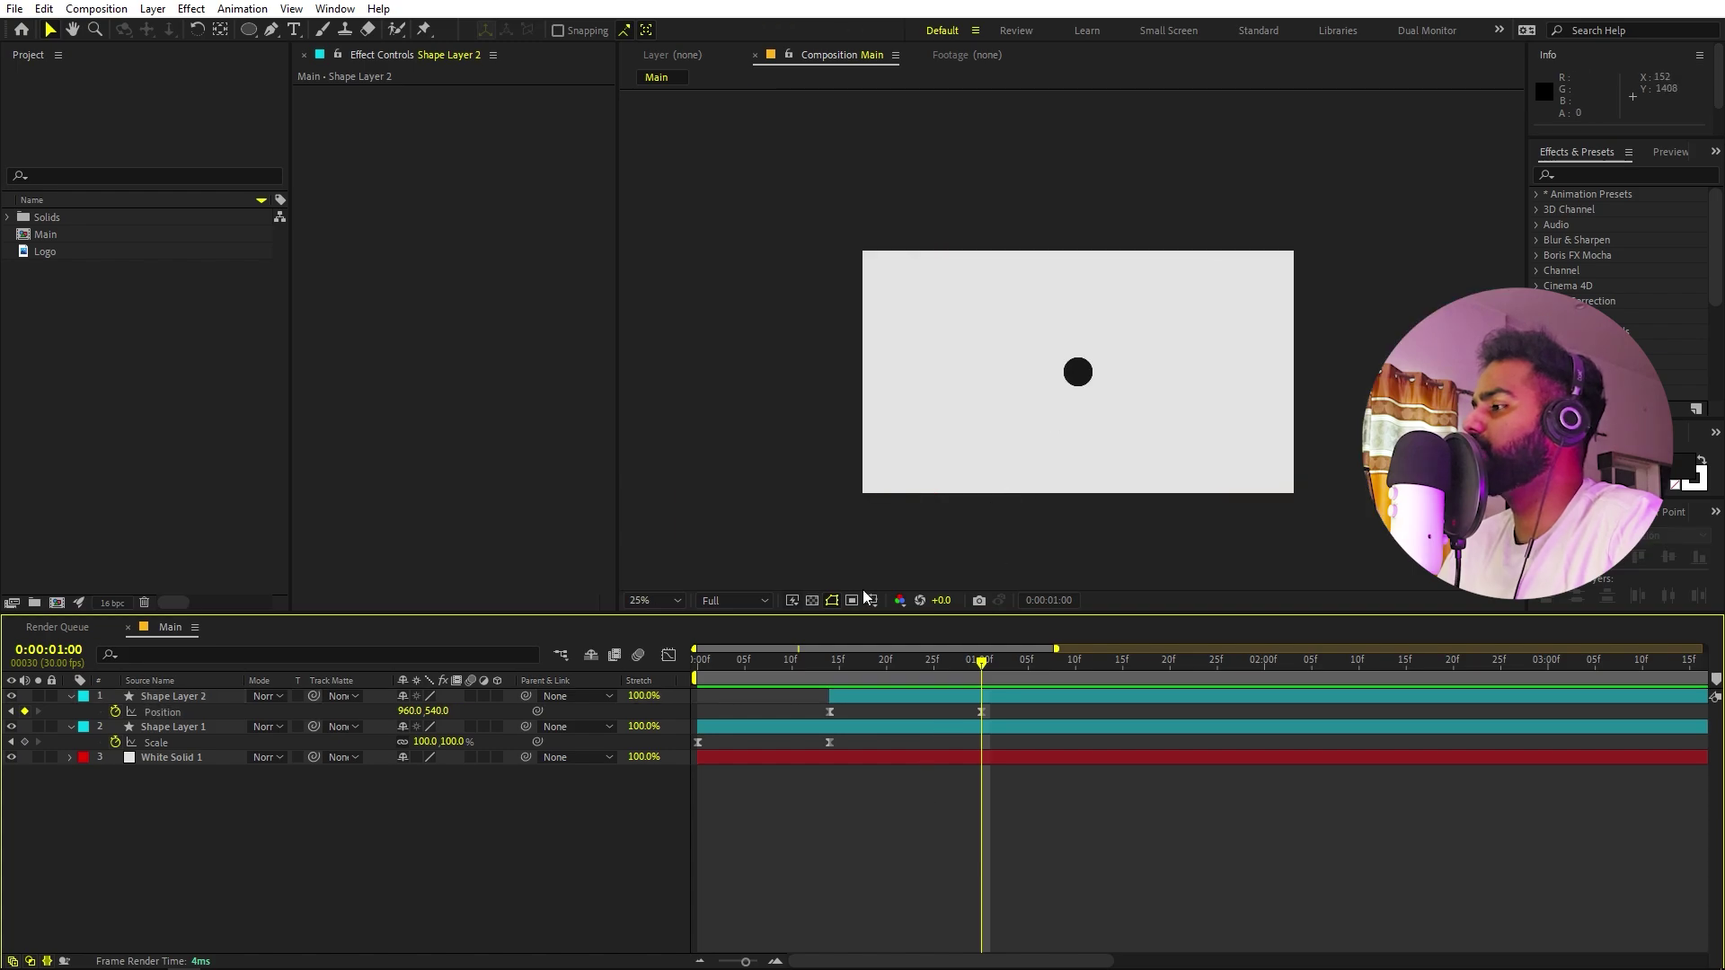
{"action": "left_click", "coordinate": [861, 695]}
{"action": "left_click_drag", "start_coordinate": [886, 674], "coordinate": [825, 677]}
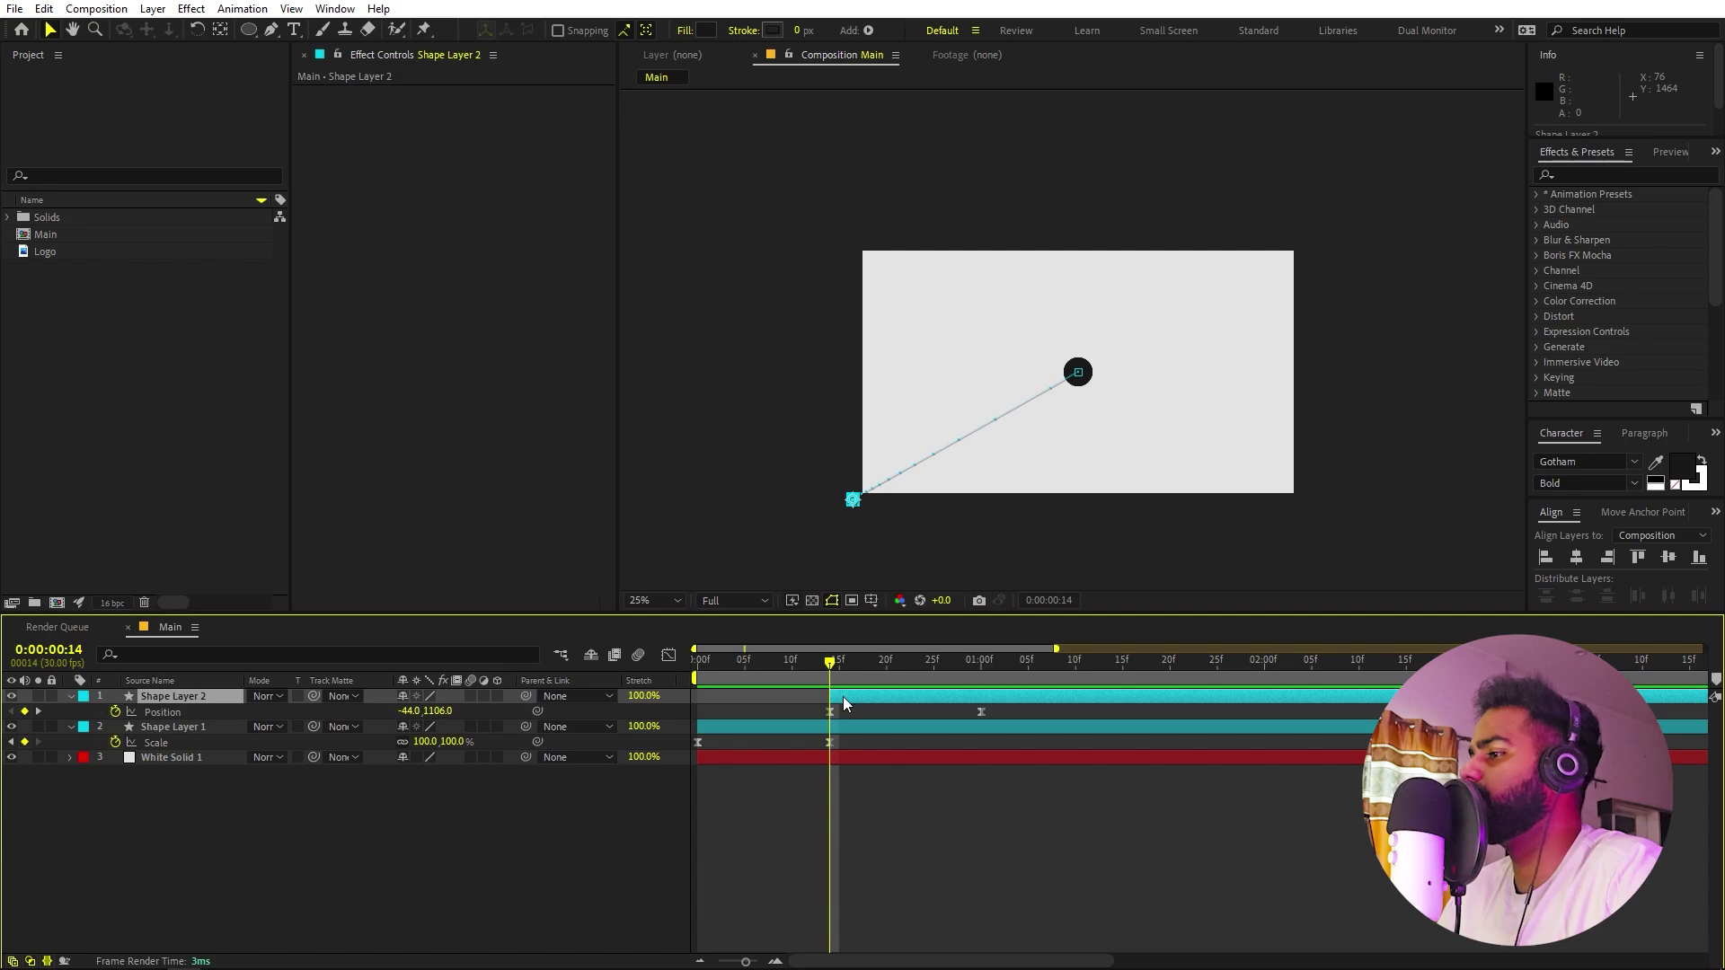
{"action": "key", "text": "ctrl+d"}
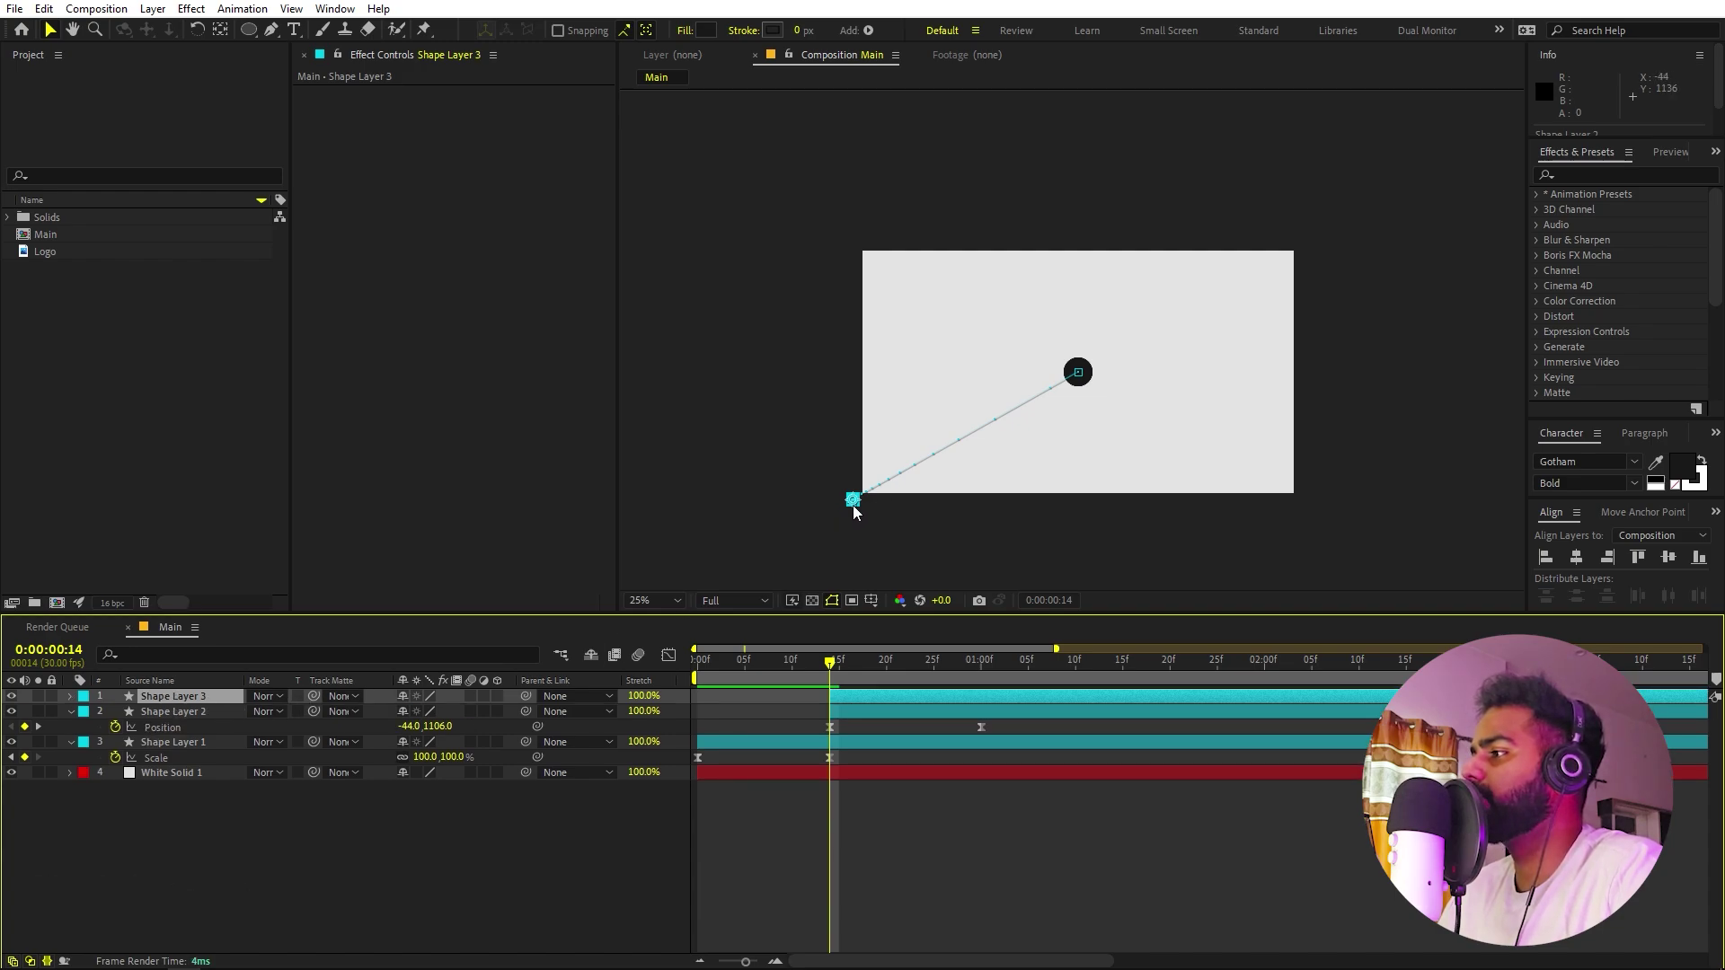
{"action": "left_click_drag", "start_coordinate": [853, 505], "coordinate": [1345, 220]}
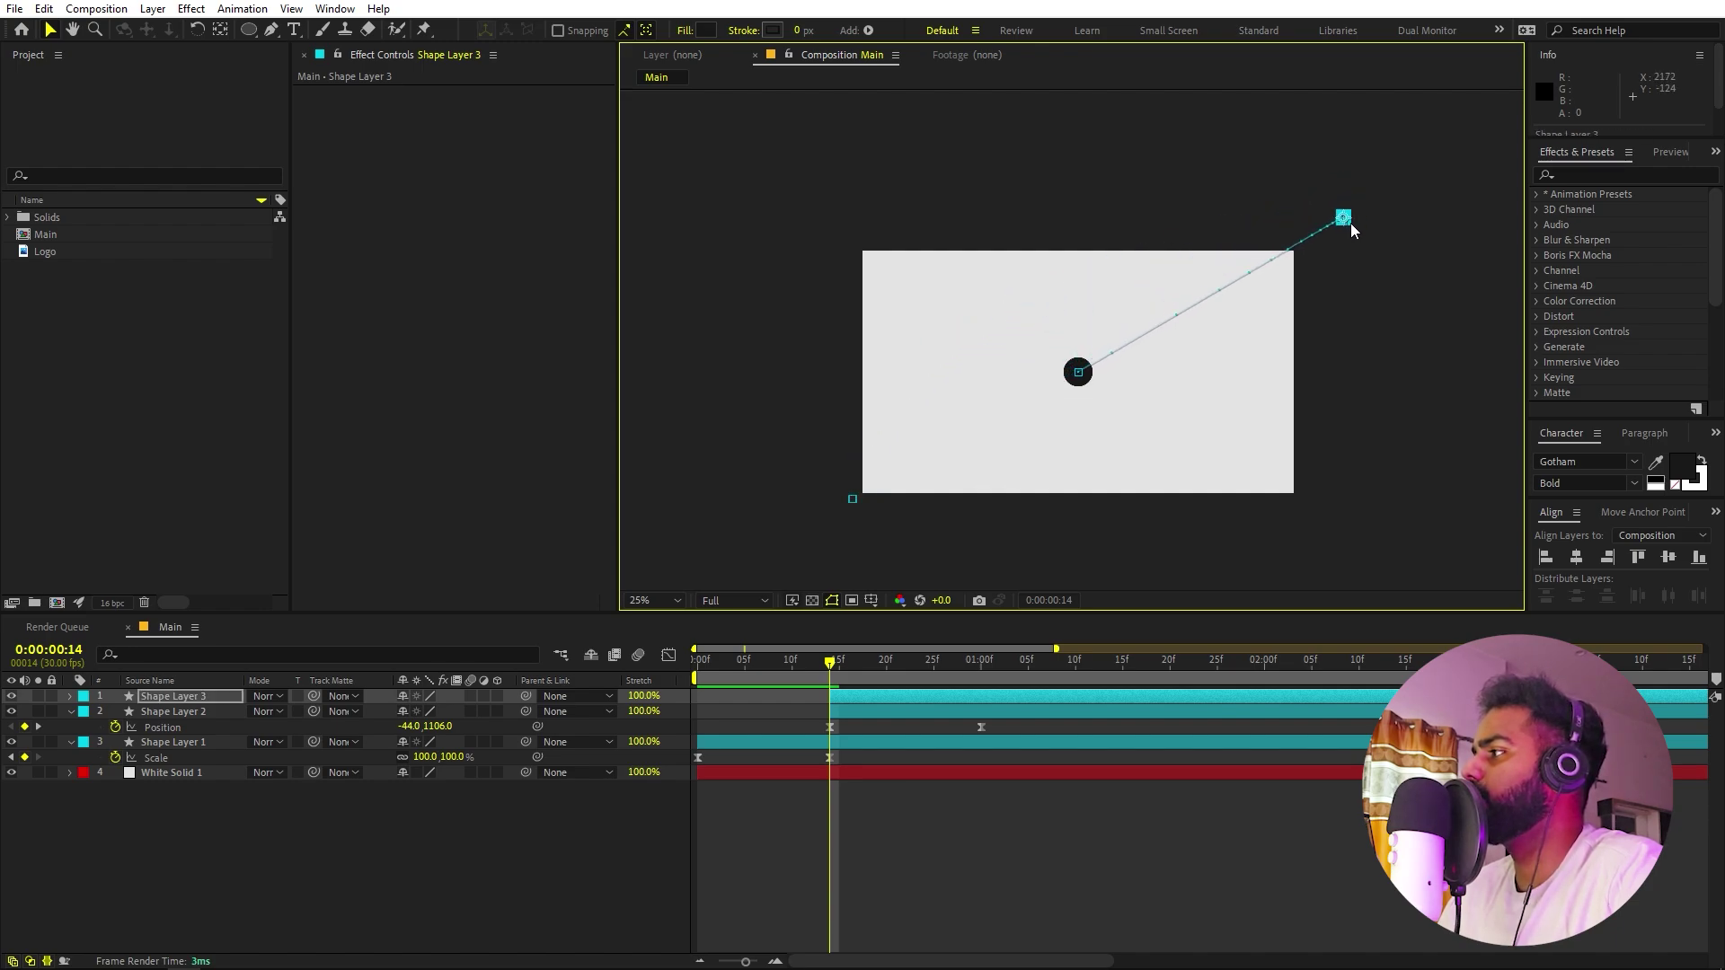
{"action": "left_click", "coordinate": [1351, 223]}
{"action": "key", "text": "ctrl+d"}
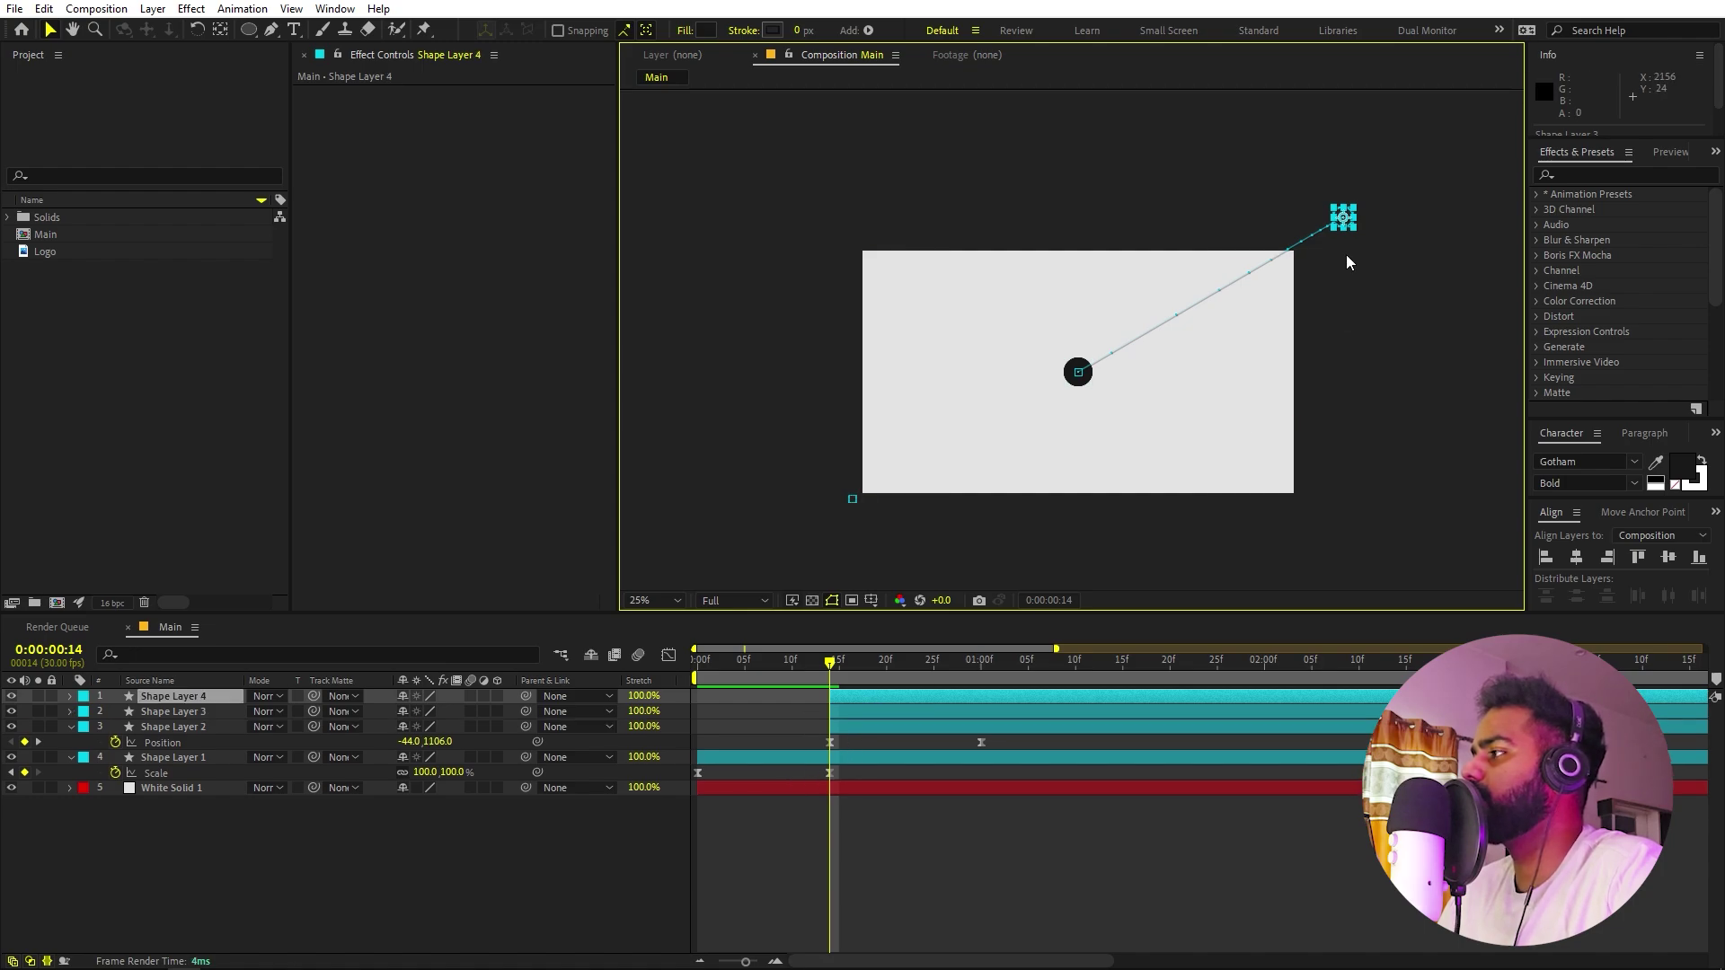
{"action": "left_click_drag", "start_coordinate": [1345, 229], "coordinate": [822, 236]}
Duplicate the small circle layer again and place the copy's start point beyond the composition's lower-right corner.
{"action": "key", "text": "ctrl+d"}
{"action": "scroll", "coordinate": [828, 224], "scroll_direction": "up", "scroll_amount": 2}
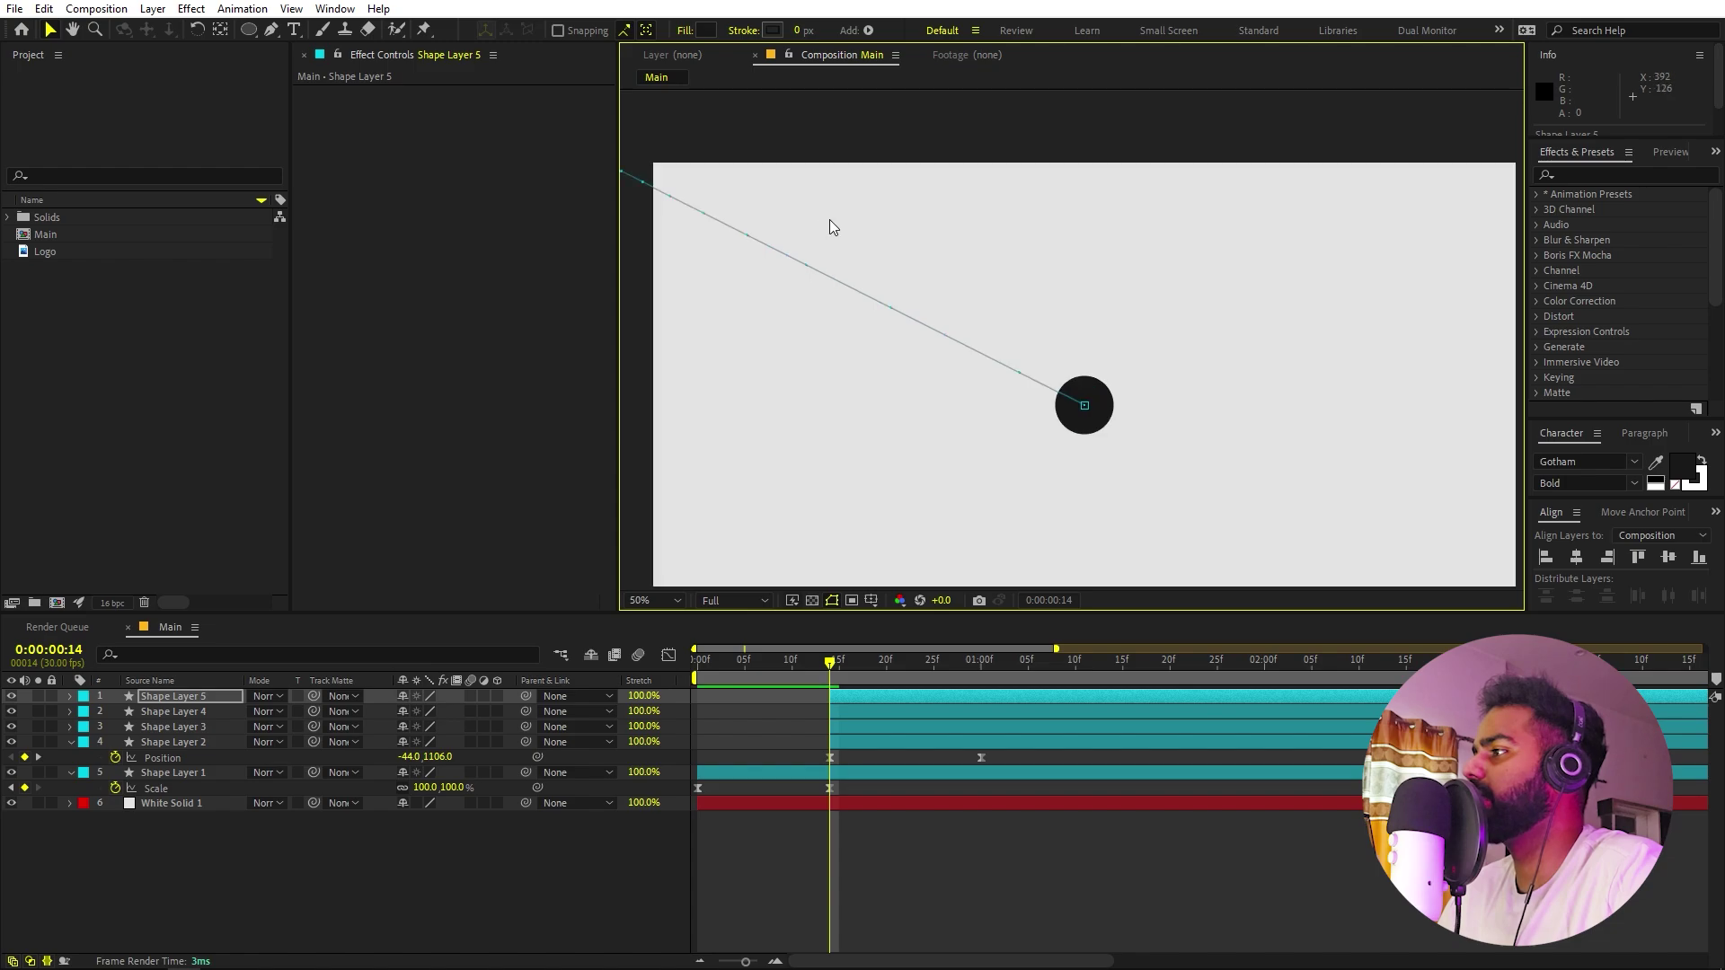
{"action": "left_click_drag", "start_coordinate": [828, 219], "coordinate": [972, 247]}
{"action": "scroll", "coordinate": [1043, 306], "scroll_direction": "down", "scroll_amount": 2}
{"action": "left_click_drag", "start_coordinate": [1263, 463], "coordinate": [1094, 406]}
Keep duplicating the small circle layer up to Shape Layer 13, spreading the copies' start points around the outside of the composition.
{"action": "left_click", "coordinate": [909, 698]}
{"action": "key", "text": "ctrl+d"}
{"action": "key", "text": "ctrl+d"}
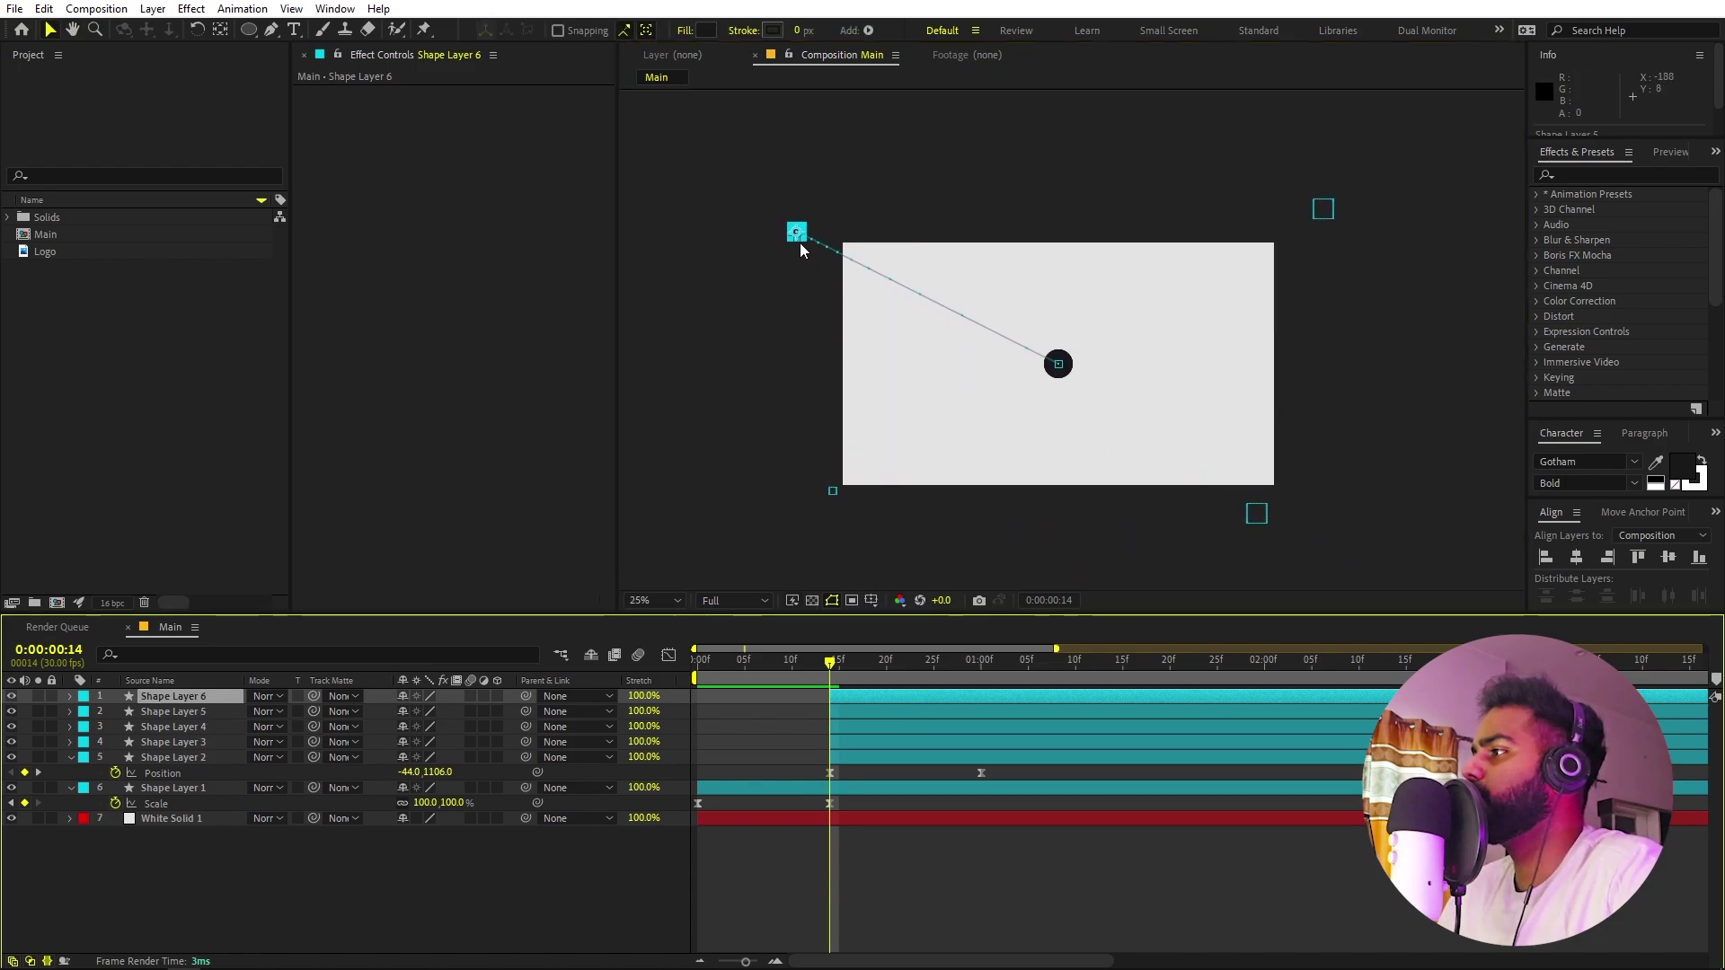
{"action": "left_click_drag", "start_coordinate": [797, 232], "coordinate": [1037, 518]}
{"action": "key", "text": "ctrl+d"}
{"action": "key", "text": "ctrl+d"}
{"action": "key", "text": "ctrl+d"}
{"action": "left_click_drag", "start_coordinate": [1037, 518], "coordinate": [878, 191]}
{"action": "key", "text": "ctrl+d"}
{"action": "key", "text": "ctrl+d"}
{"action": "left_click_drag", "start_coordinate": [878, 191], "coordinate": [1329, 458]}
{"action": "key", "text": "ctrl+d"}
{"action": "key", "text": "ctrl+d"}
{"action": "left_click_drag", "start_coordinate": [1330, 458], "coordinate": [889, 517]}
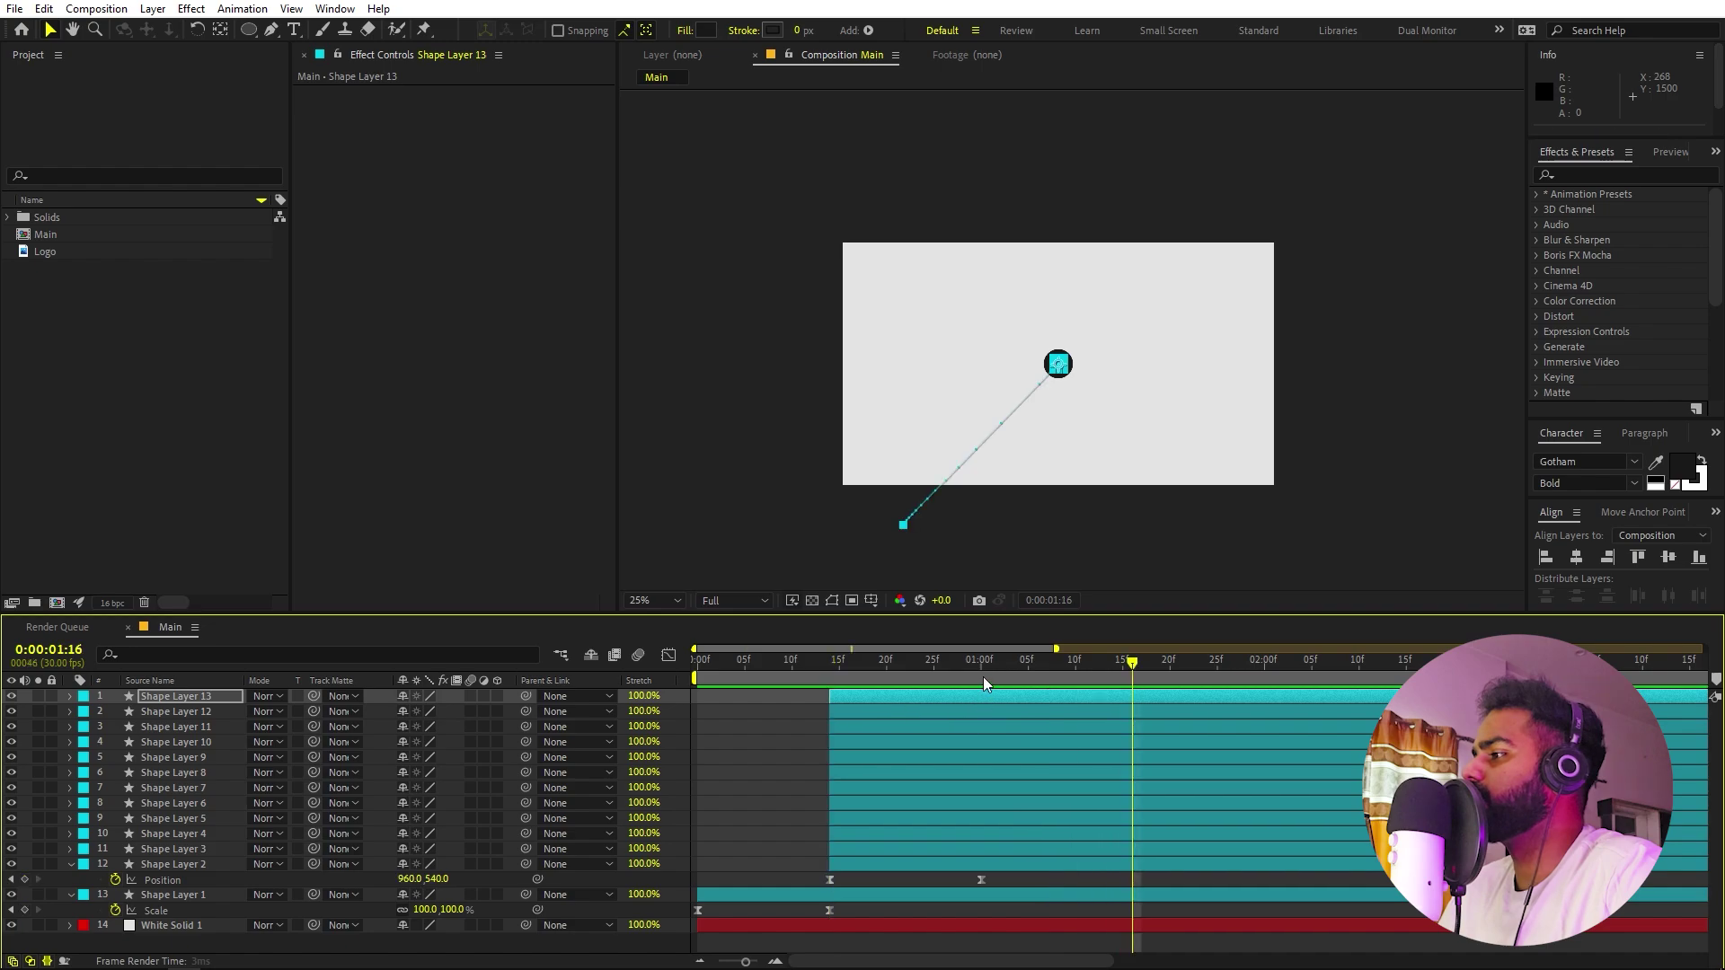
Stagger the start times of the small circle layers between about frames 14 and 26 and preview the result.
{"action": "left_click_drag", "start_coordinate": [983, 669], "coordinate": [886, 669]}
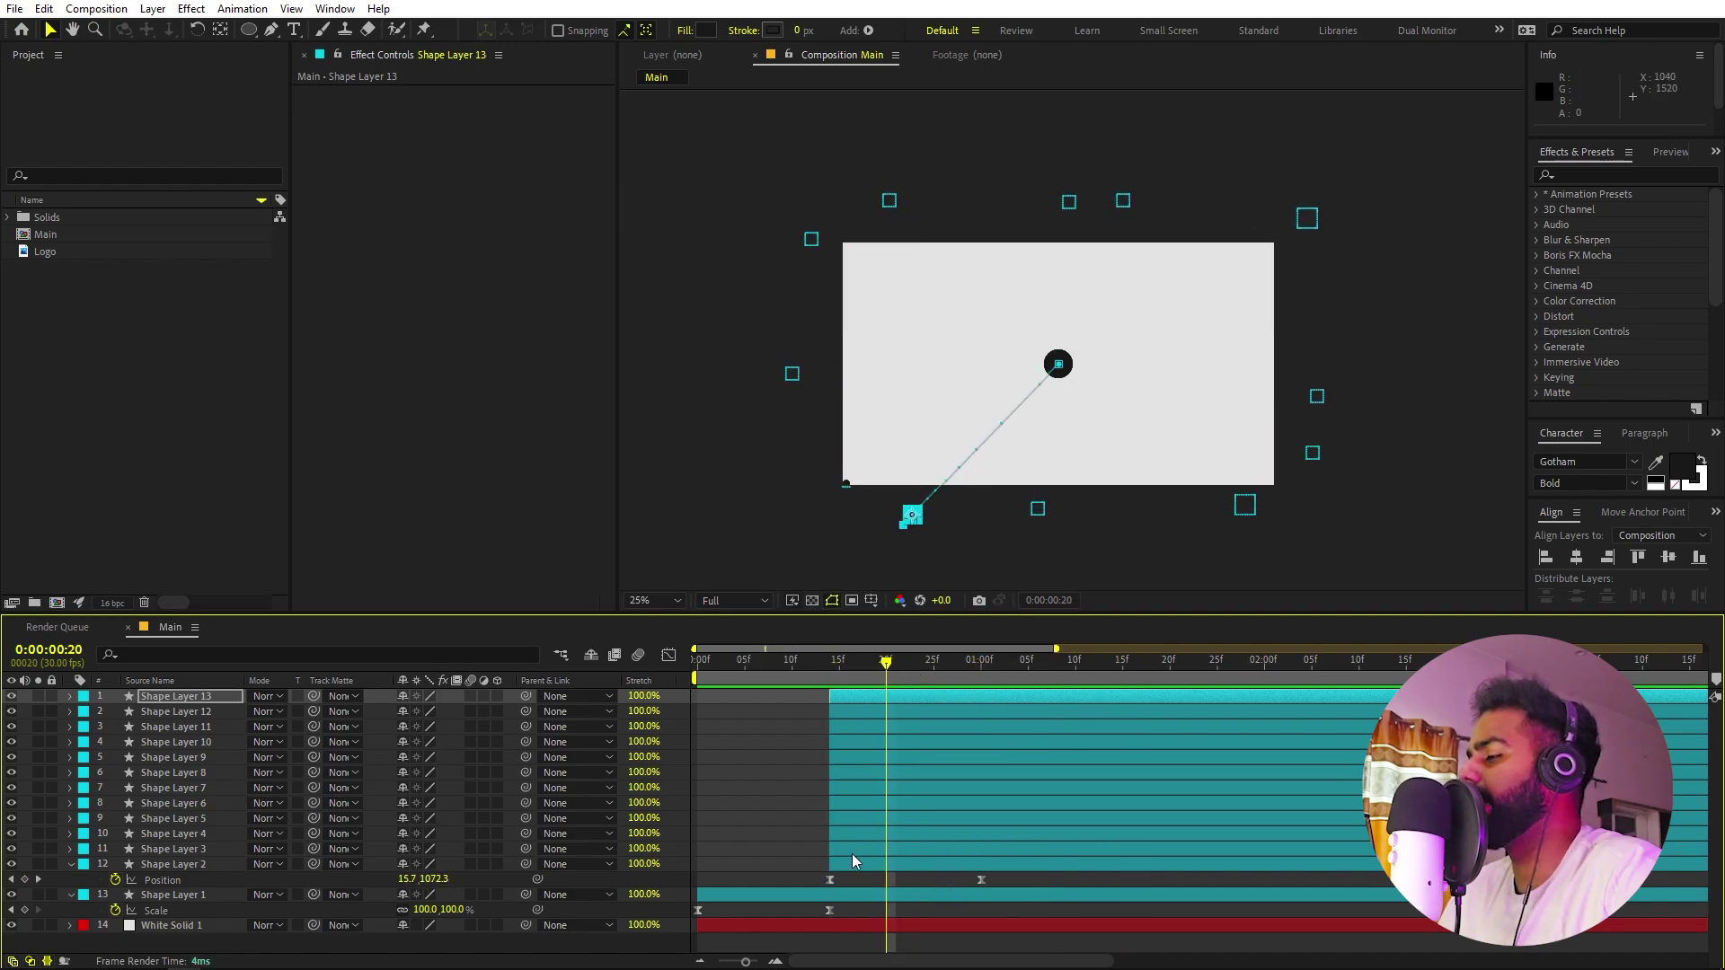
{"action": "left_click_drag", "start_coordinate": [850, 854], "coordinate": [1009, 823]}
{"action": "left_click_drag", "start_coordinate": [989, 816], "coordinate": [1101, 813]}
{"action": "left_click_drag", "start_coordinate": [914, 801], "coordinate": [1069, 699]}
{"action": "left_click_drag", "start_coordinate": [965, 713], "coordinate": [1039, 720]}
{"action": "left_click_drag", "start_coordinate": [884, 666], "coordinate": [789, 680]}
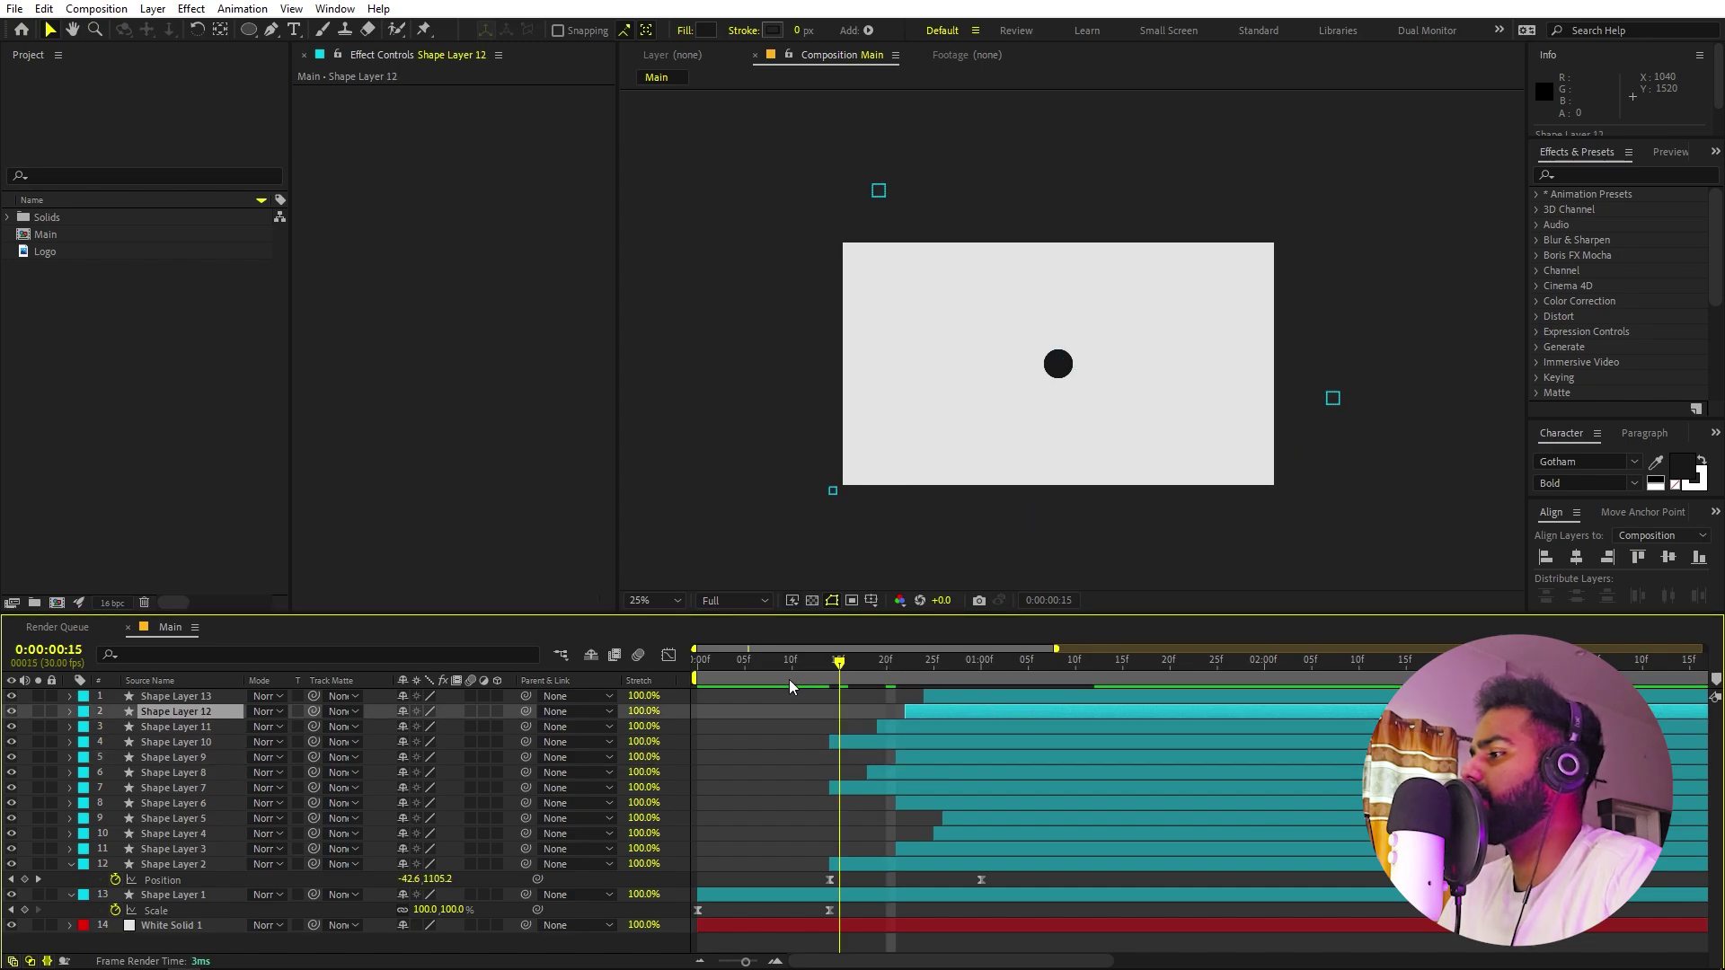
{"action": "key", "text": "space"}
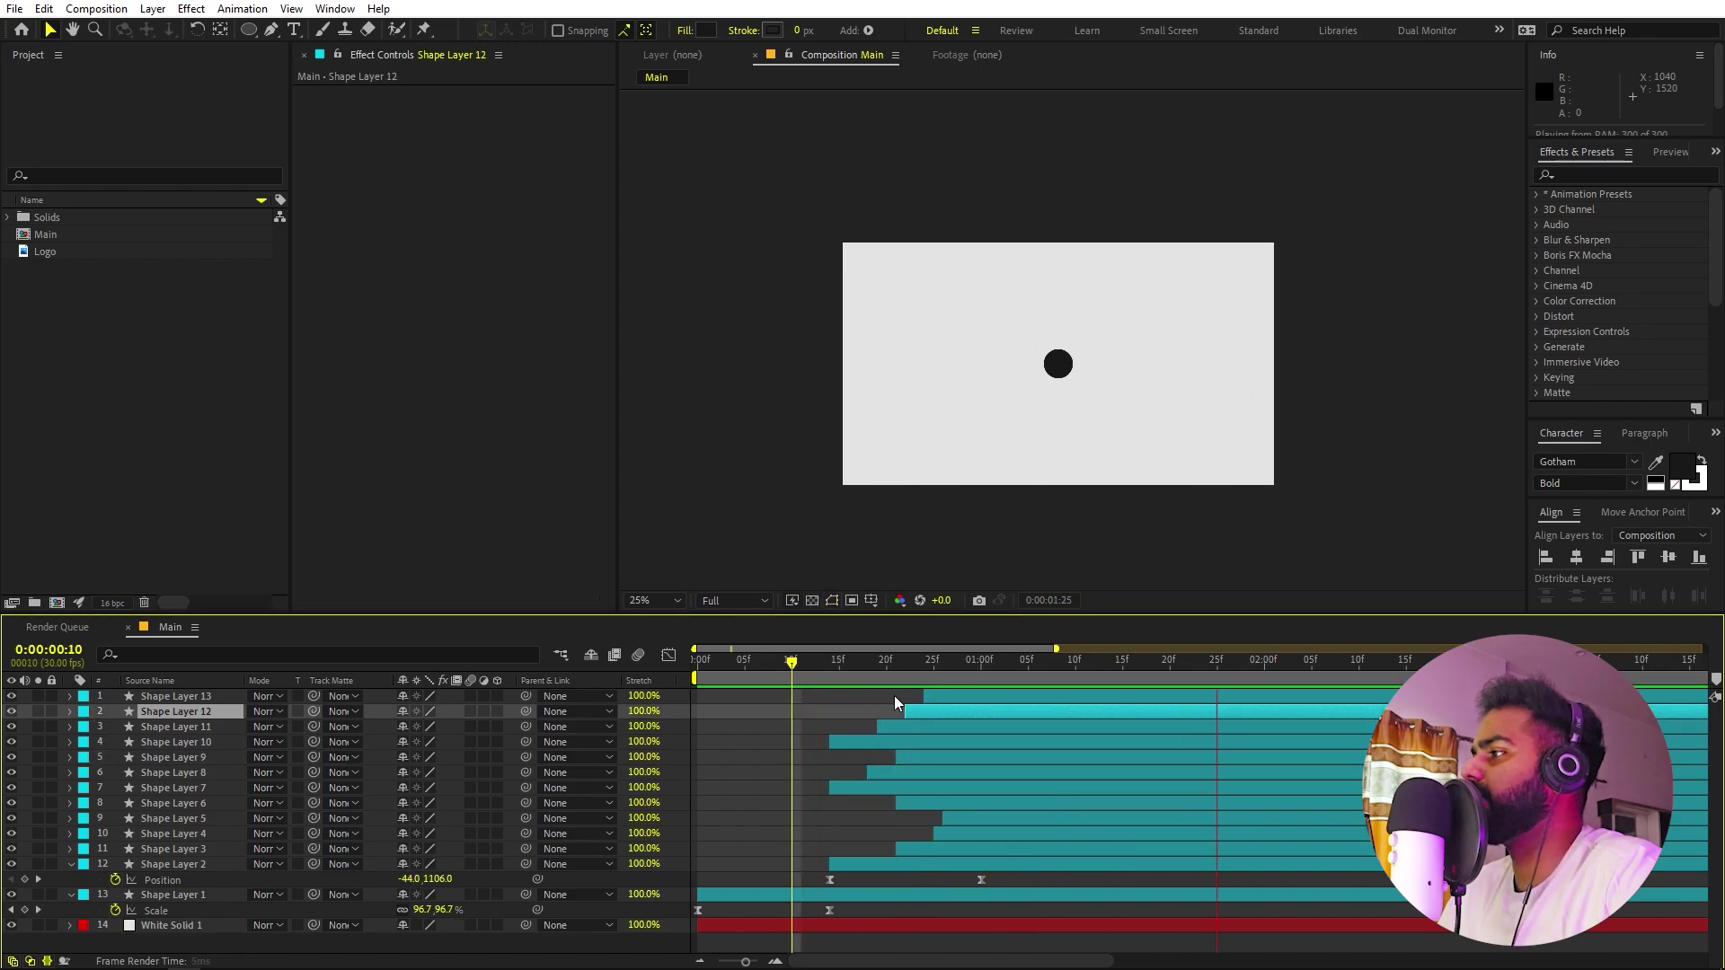
{"action": "key", "text": "space"}
{"action": "left_click_drag", "start_coordinate": [934, 666], "coordinate": [887, 683]}
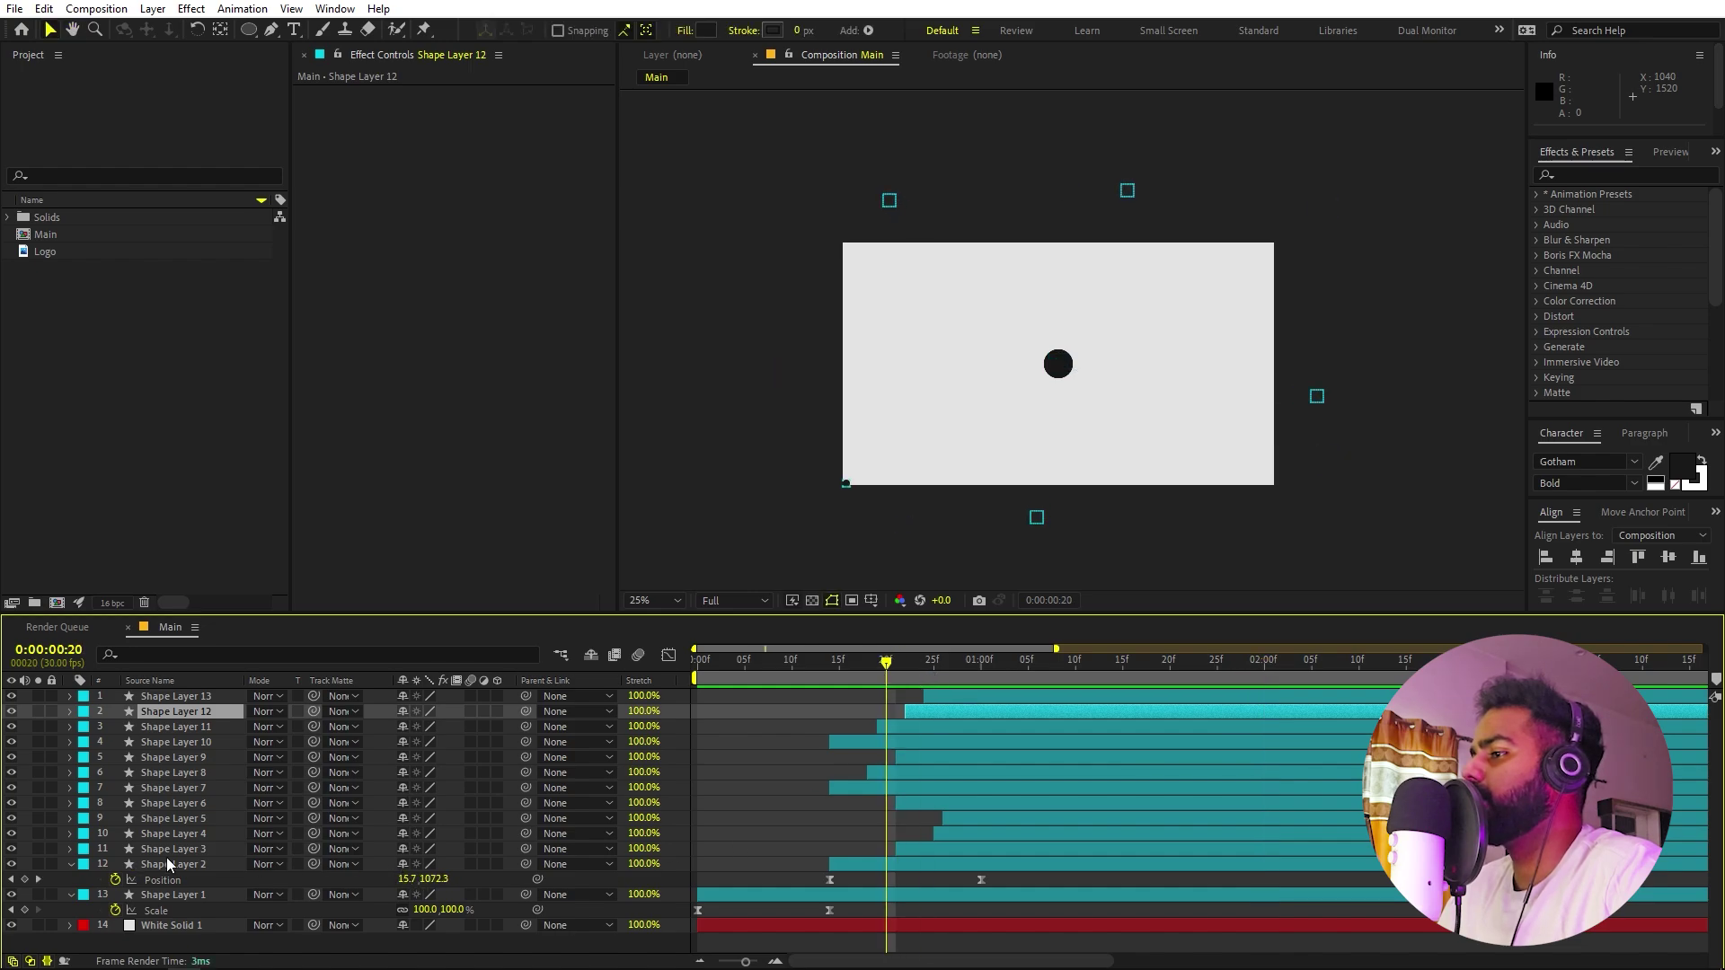
Select Shape Layers 8 through 13 and duplicate them.
{"action": "left_click", "coordinate": [166, 864]}
{"action": "left_click", "coordinate": [196, 700], "text": "shift"}
{"action": "key", "text": "F2"}
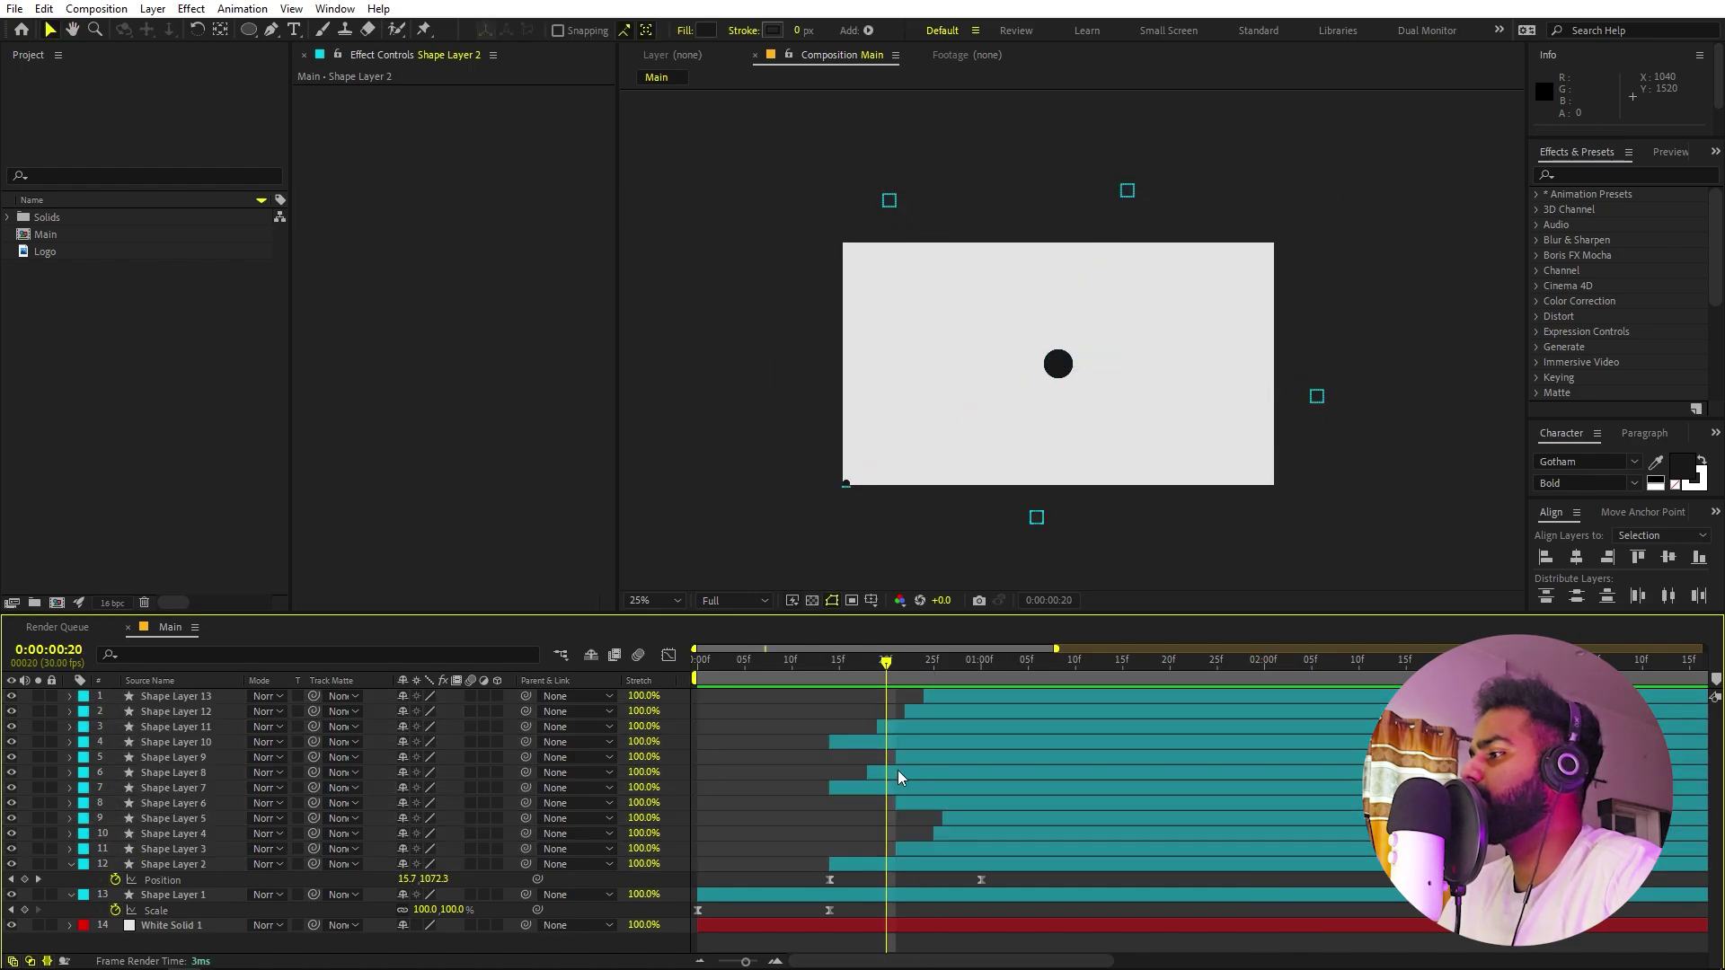
{"action": "left_click", "coordinate": [907, 771]}
{"action": "left_click", "coordinate": [962, 697], "text": "shift"}
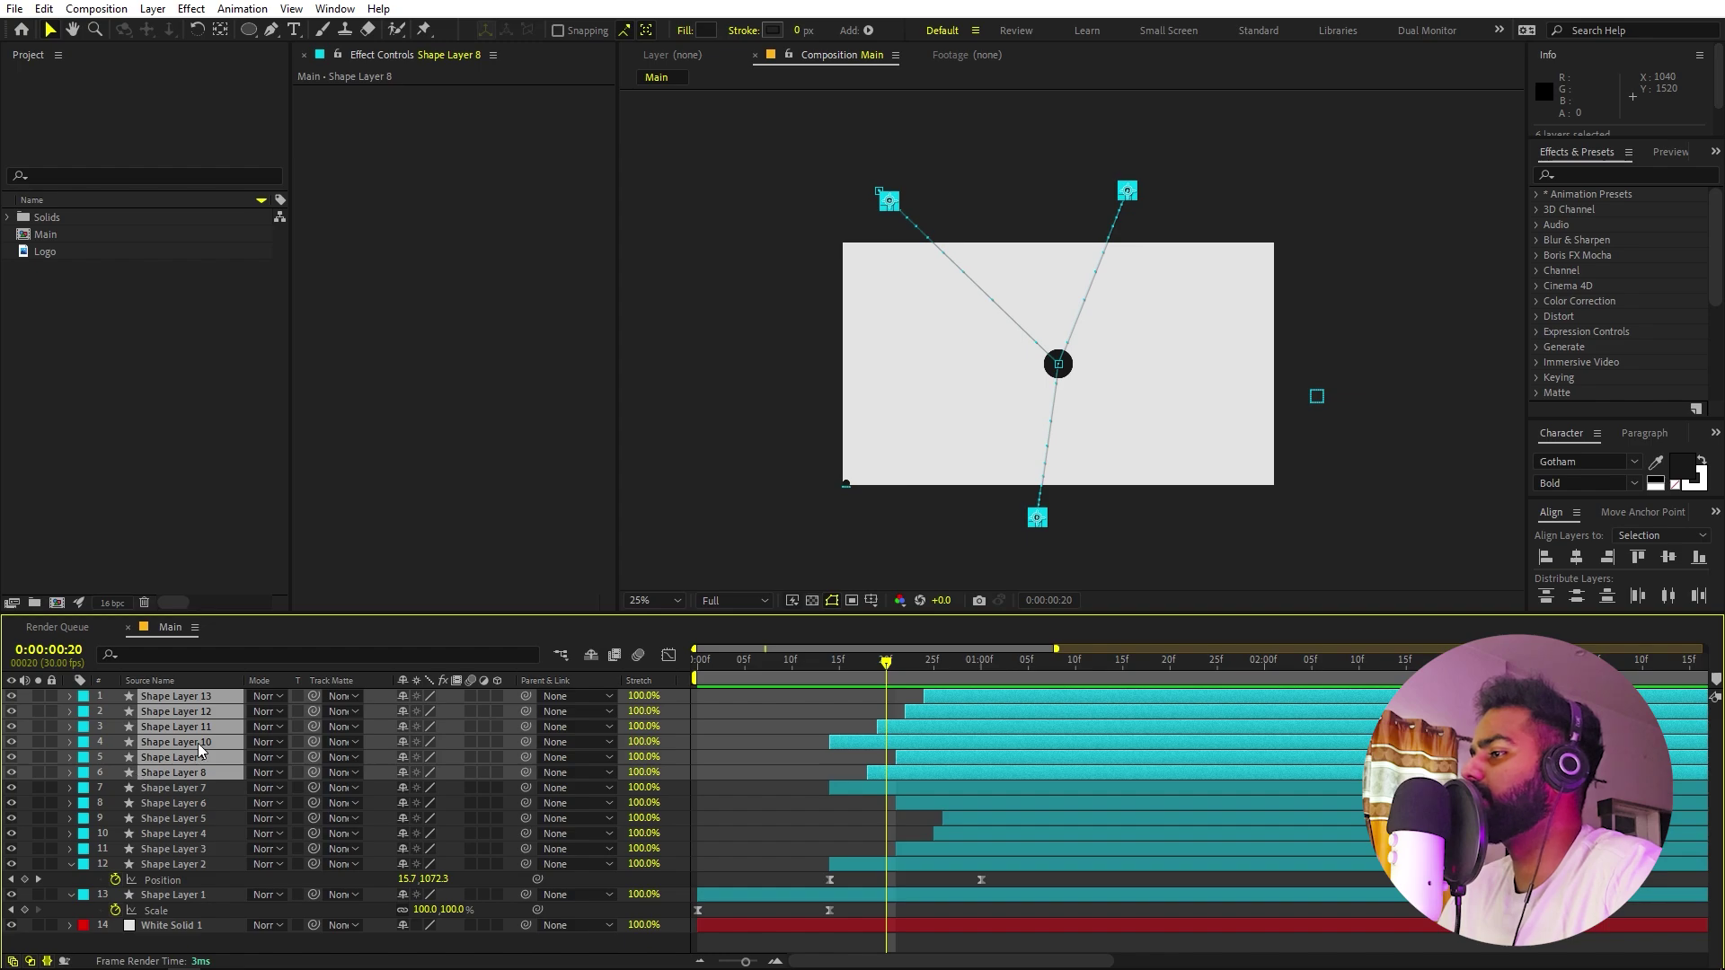
{"action": "key", "text": "ctrl+d"}
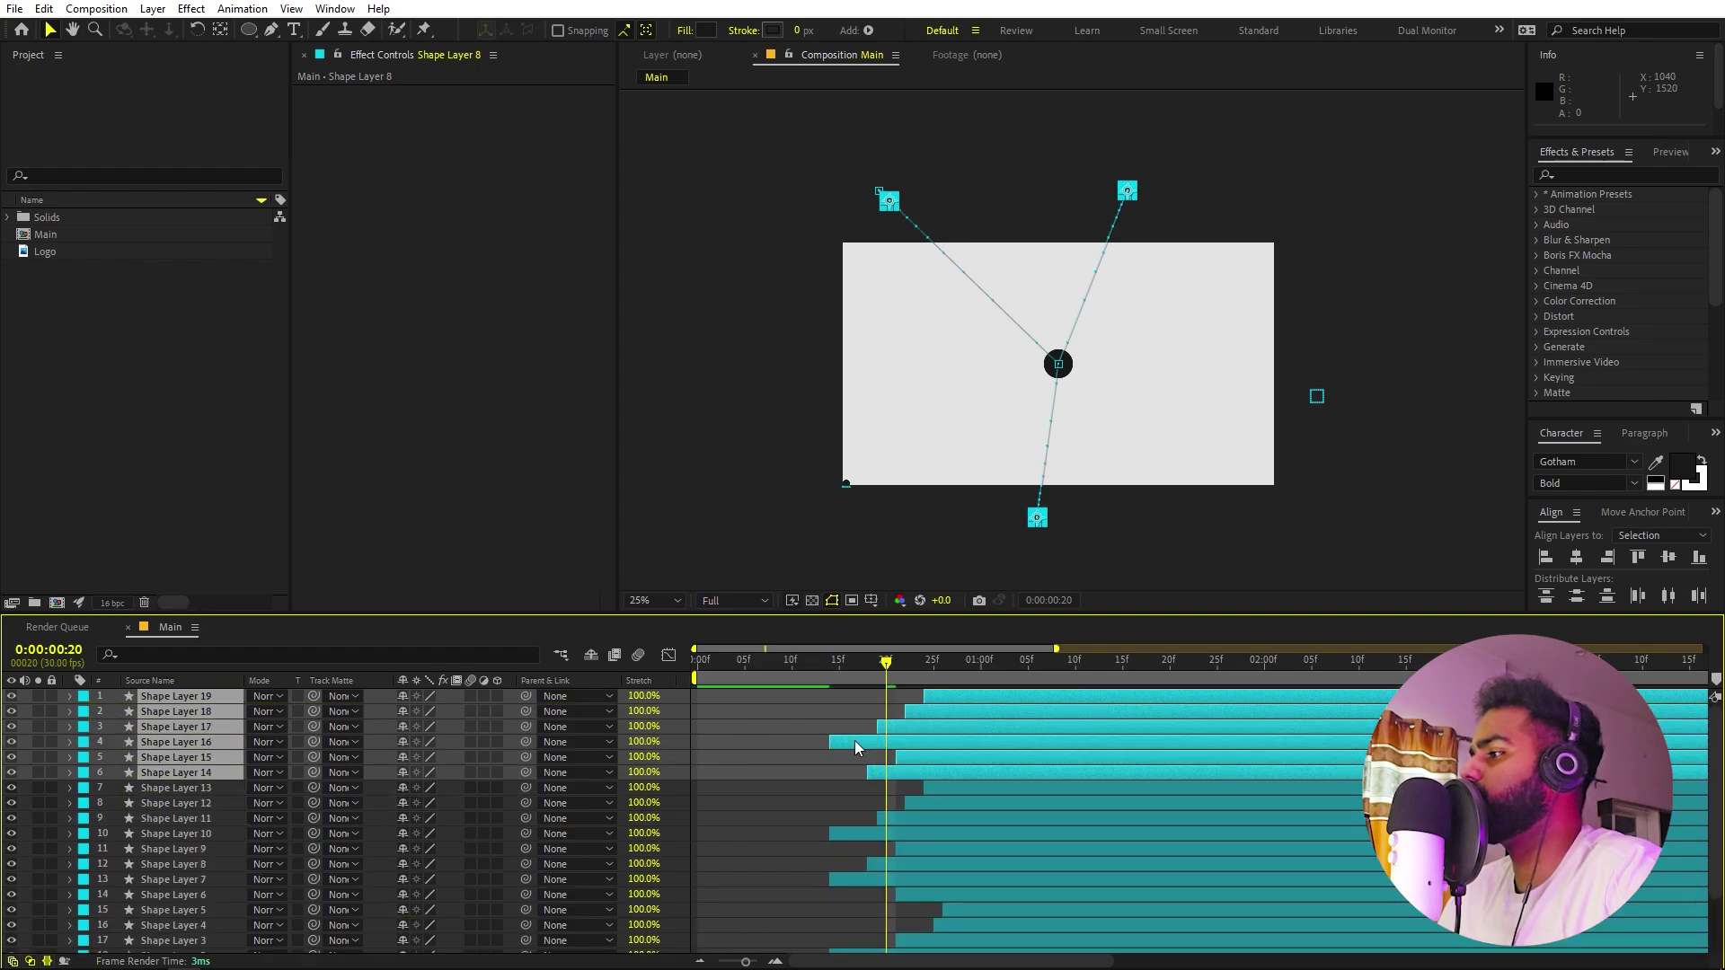
Preview the duplicated circles, select Shape Layers 13 through 19 and shift them about 3 frames later.
{"action": "left_click", "coordinate": [856, 696]}
{"action": "left_click", "coordinate": [805, 672]}
{"action": "key", "text": "space"}
{"action": "key", "text": "space"}
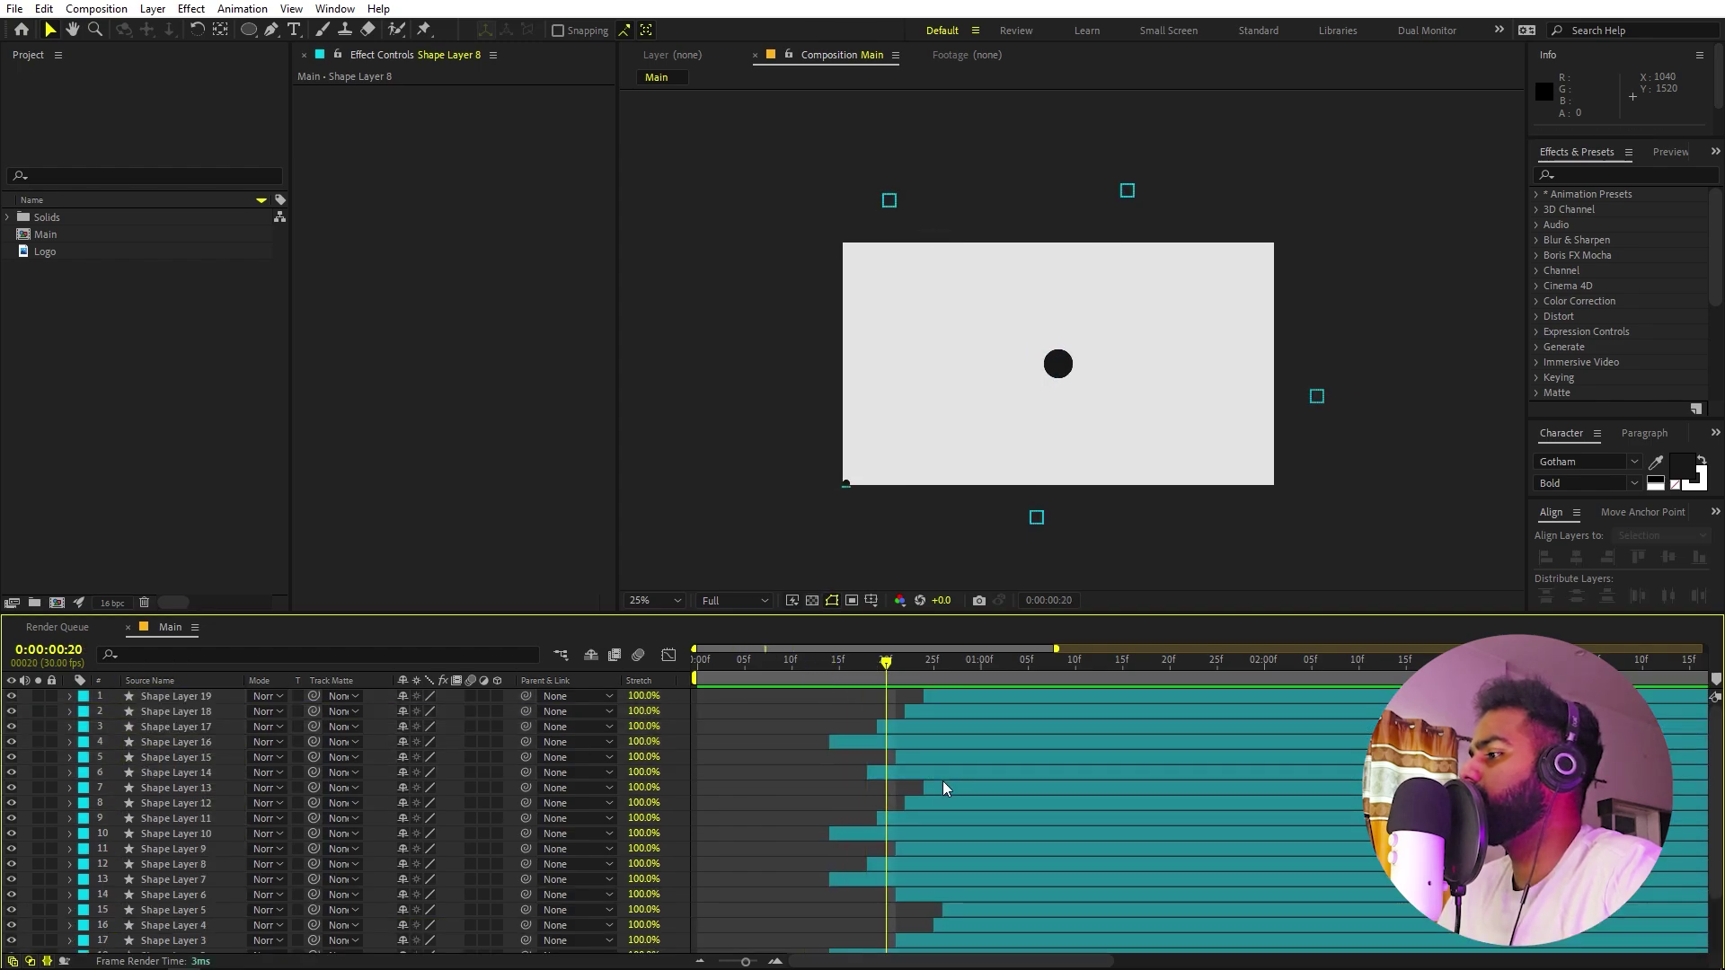
{"action": "left_click", "coordinate": [942, 784]}
{"action": "left_click", "coordinate": [950, 699], "text": "shift"}
{"action": "left_click_drag", "start_coordinate": [956, 715], "coordinate": [986, 717]}
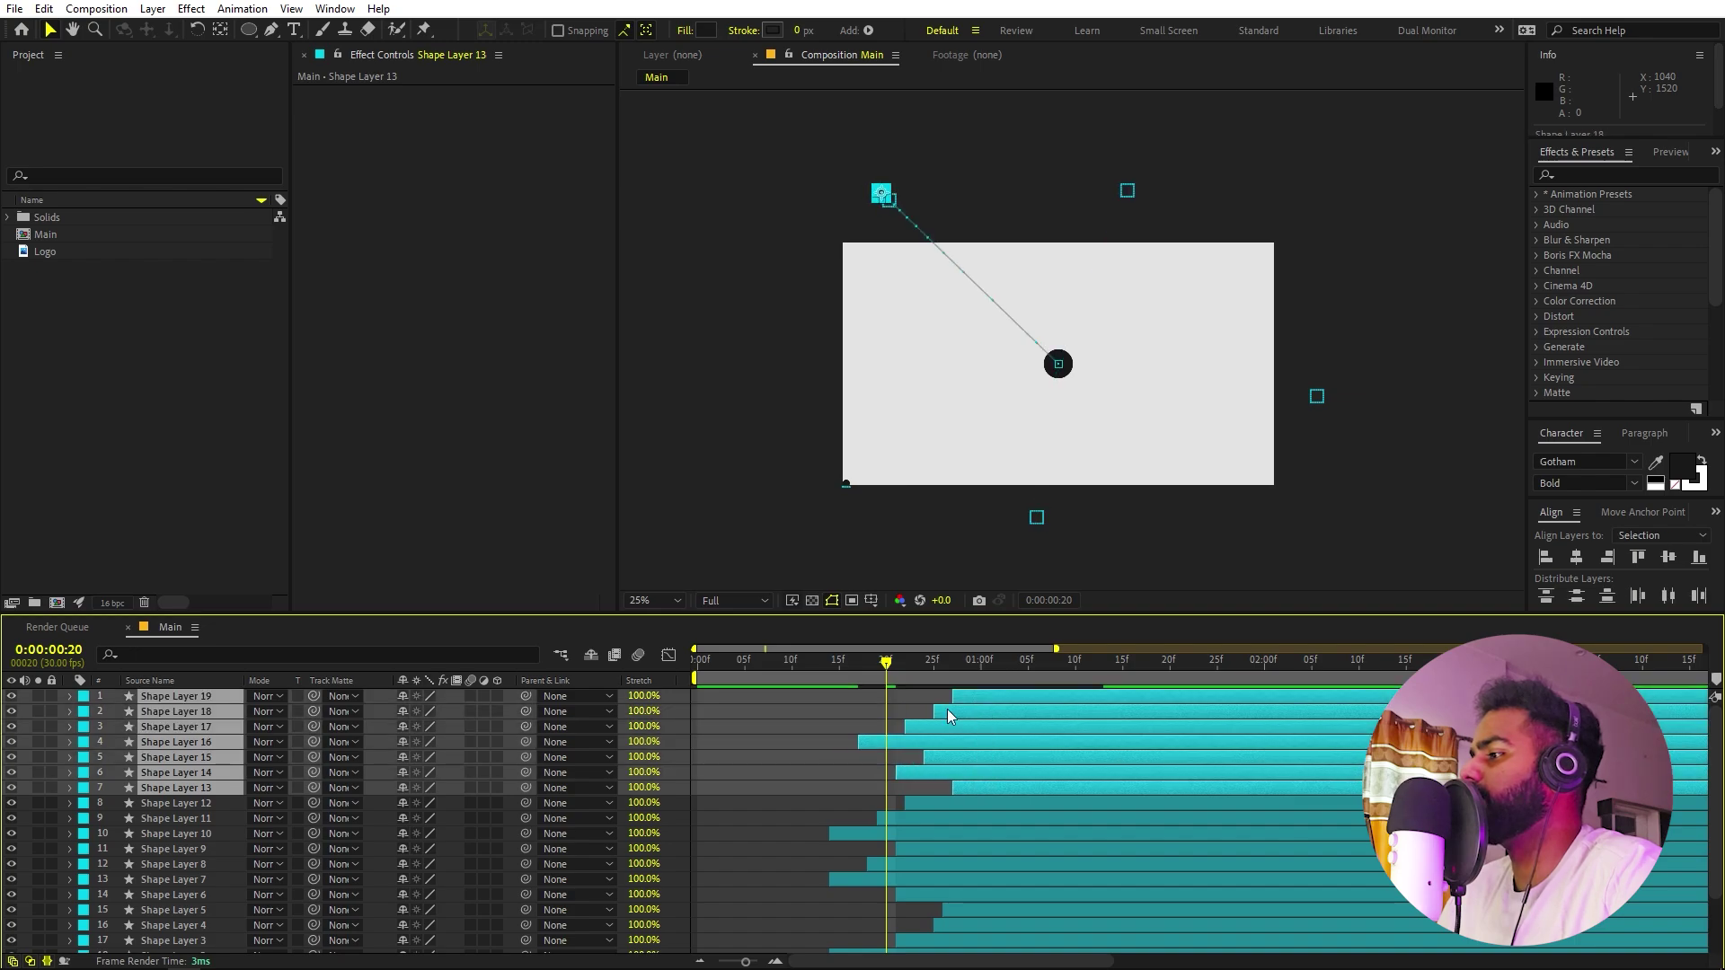
Shift Shape Layers 13 through 19 about another 4 frames later, previewing the timing from frame 12 before and after.
{"action": "key", "text": "space"}
{"action": "key", "text": "space"}
{"action": "left_click", "coordinate": [807, 669]}
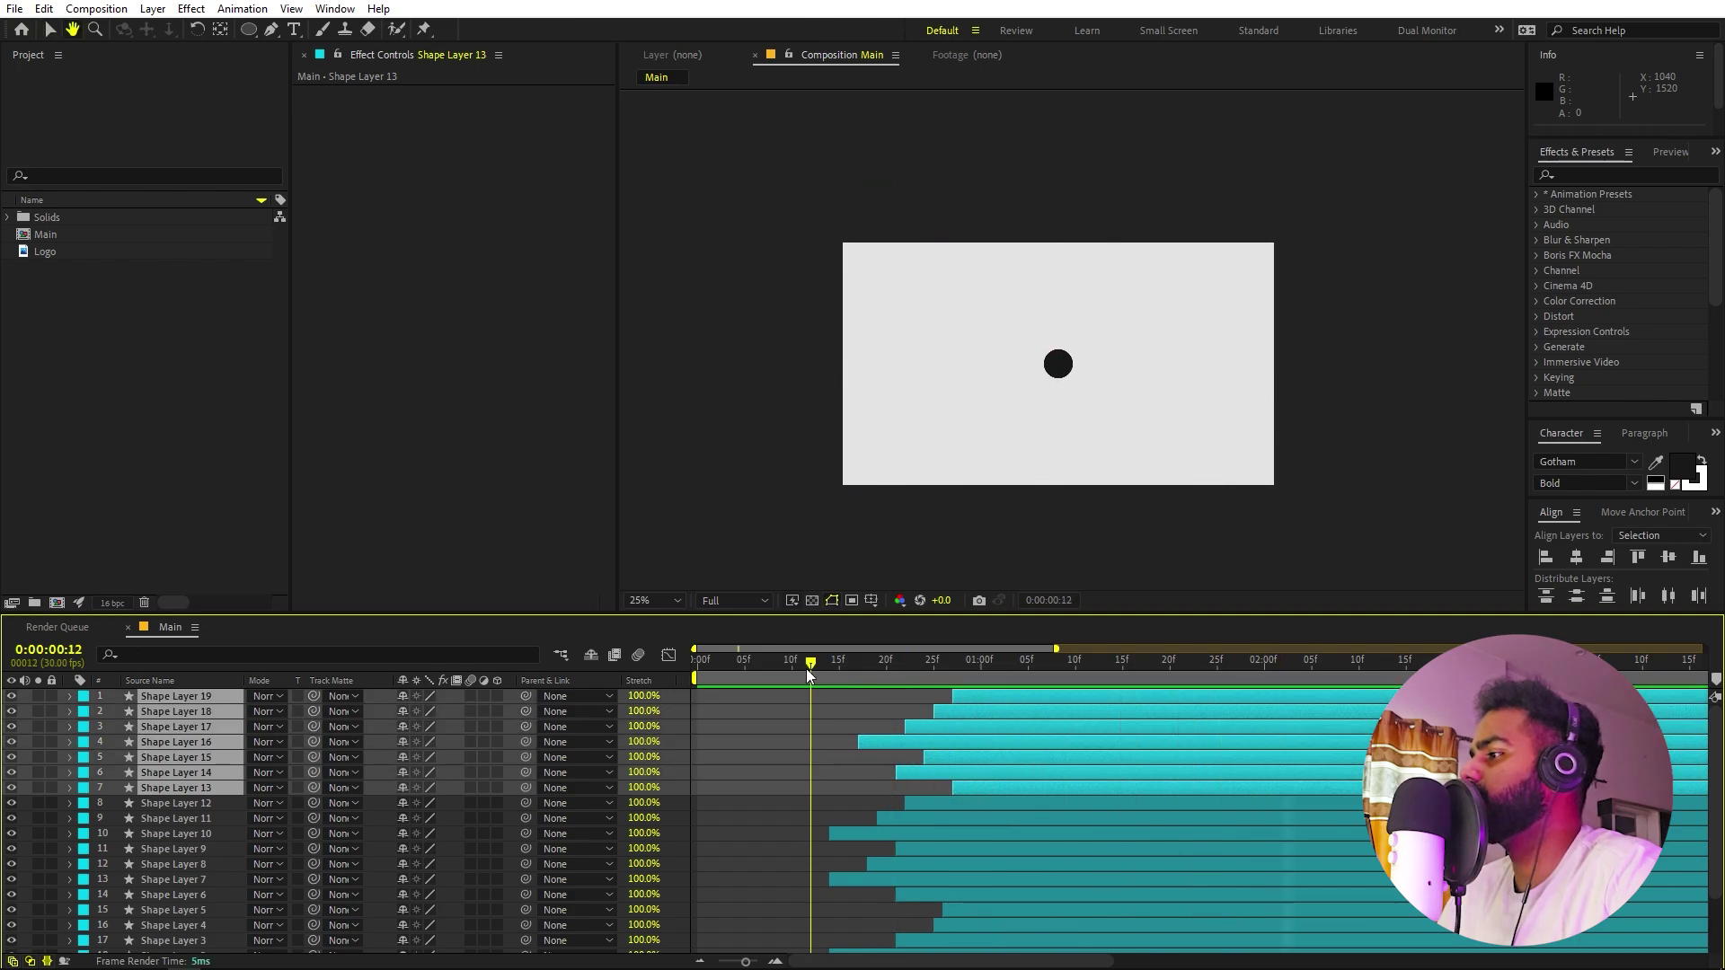
{"action": "key", "text": "space"}
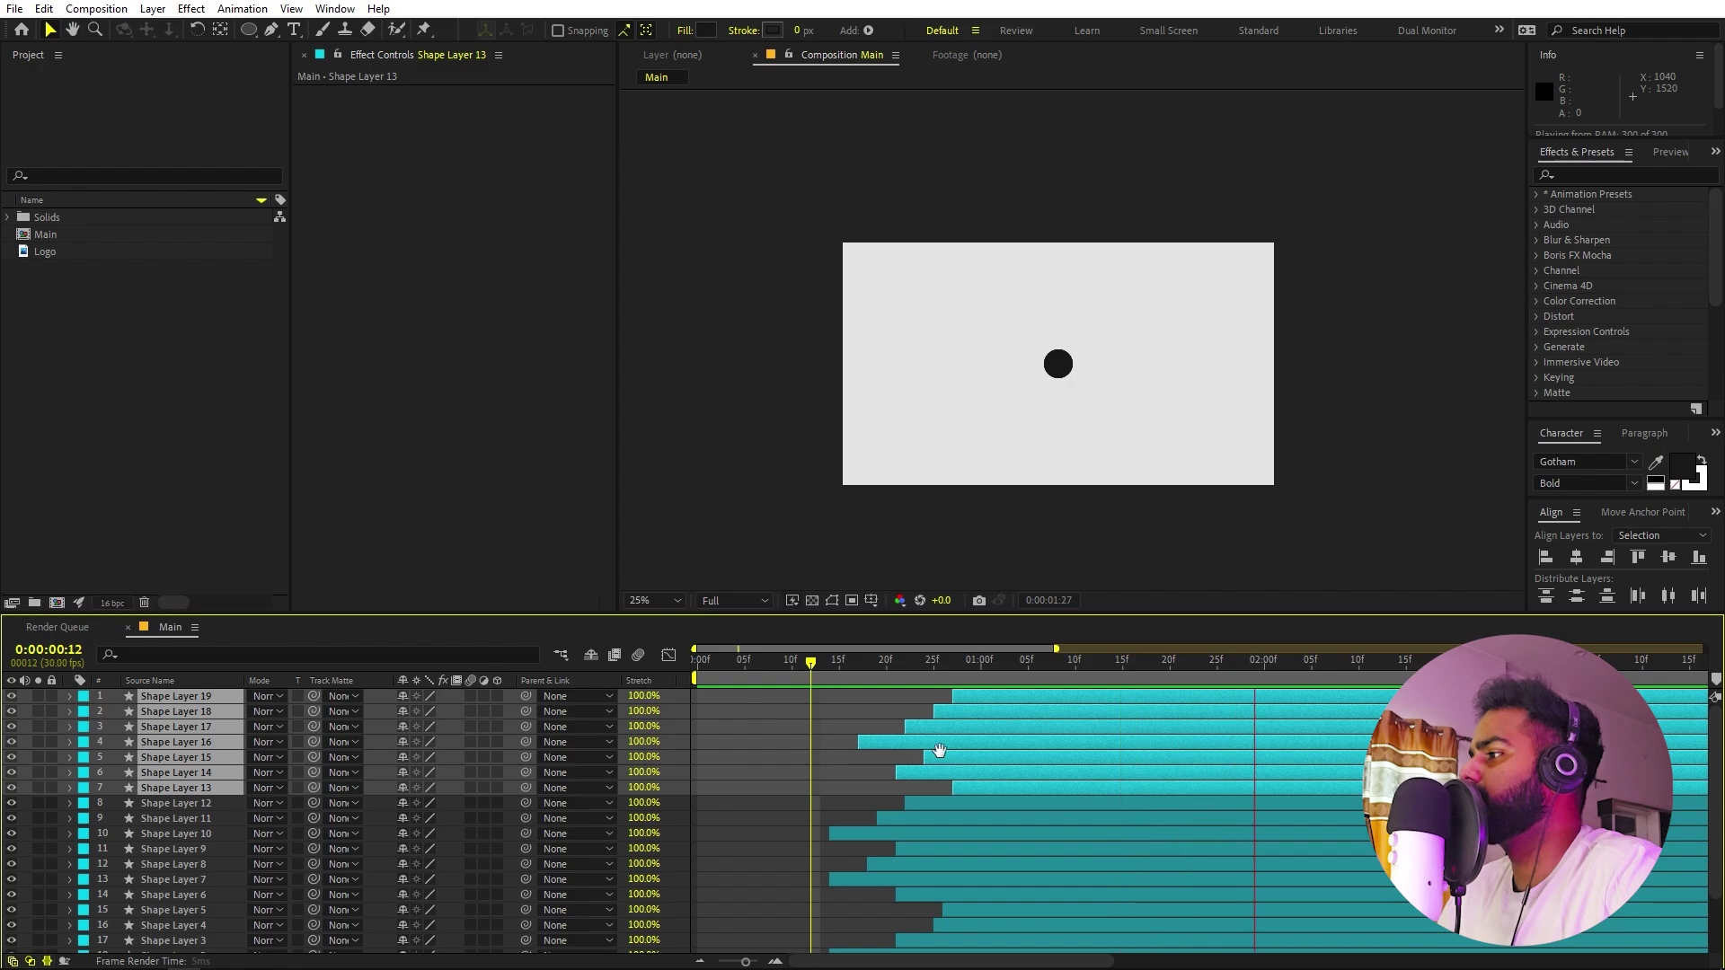
{"action": "left_click_drag", "start_coordinate": [940, 751], "coordinate": [986, 731]}
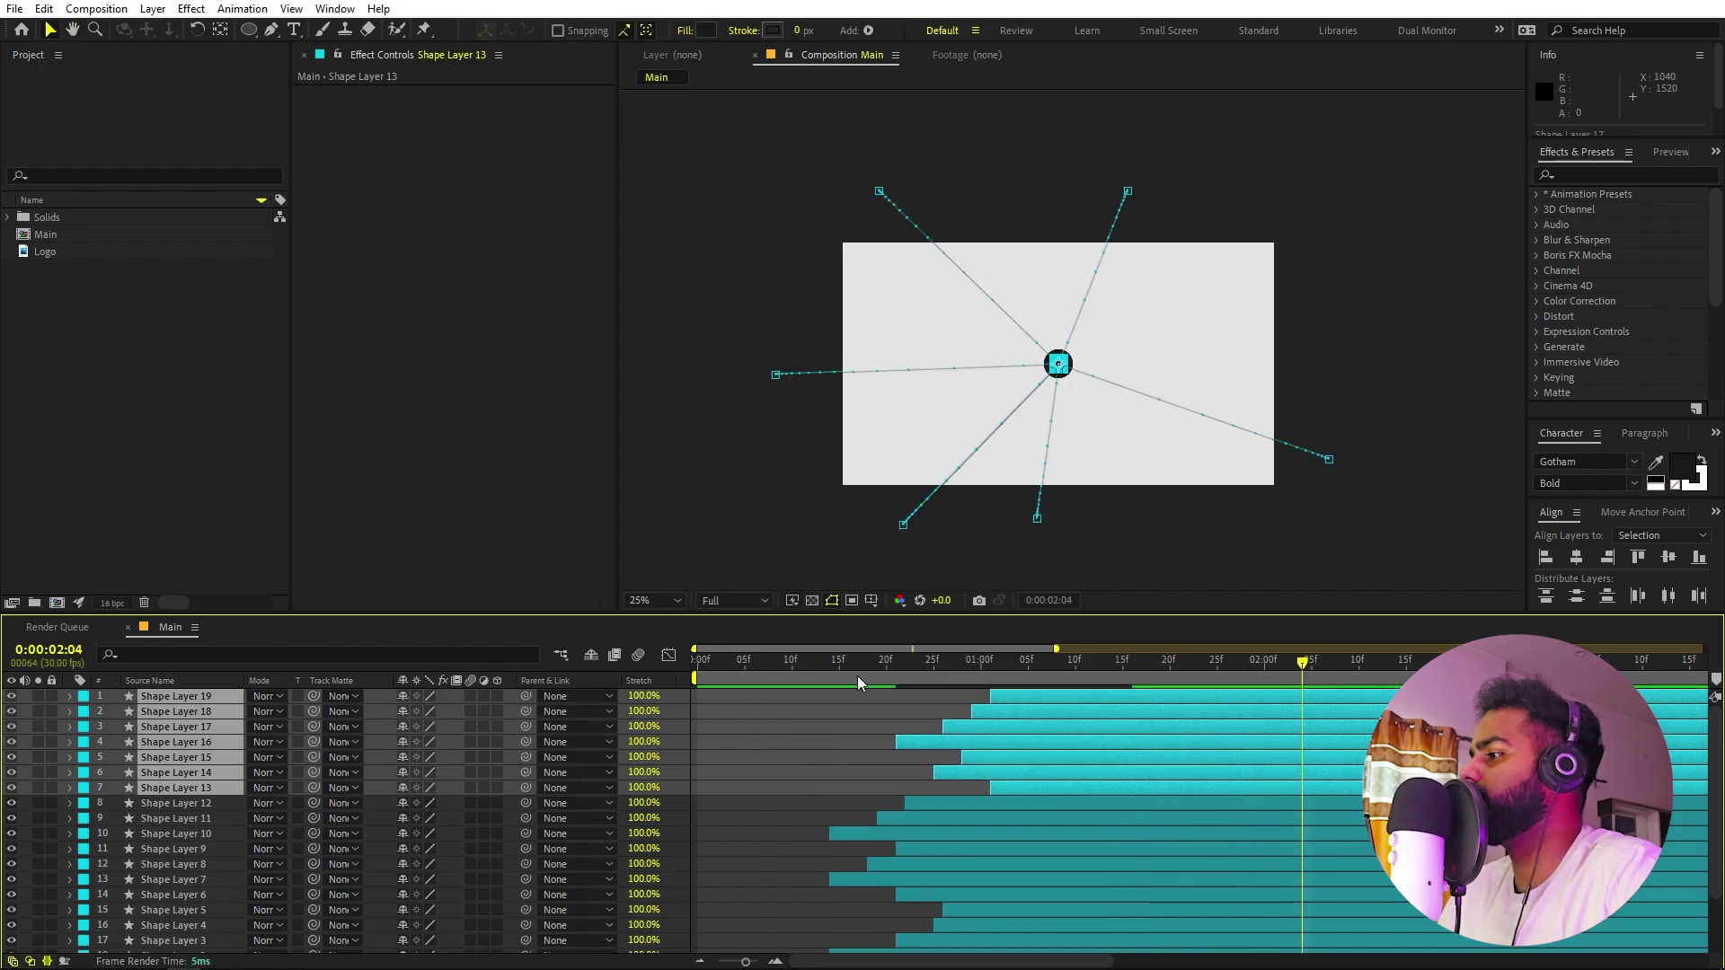
{"action": "left_click", "coordinate": [811, 668]}
{"action": "key", "text": "space"}
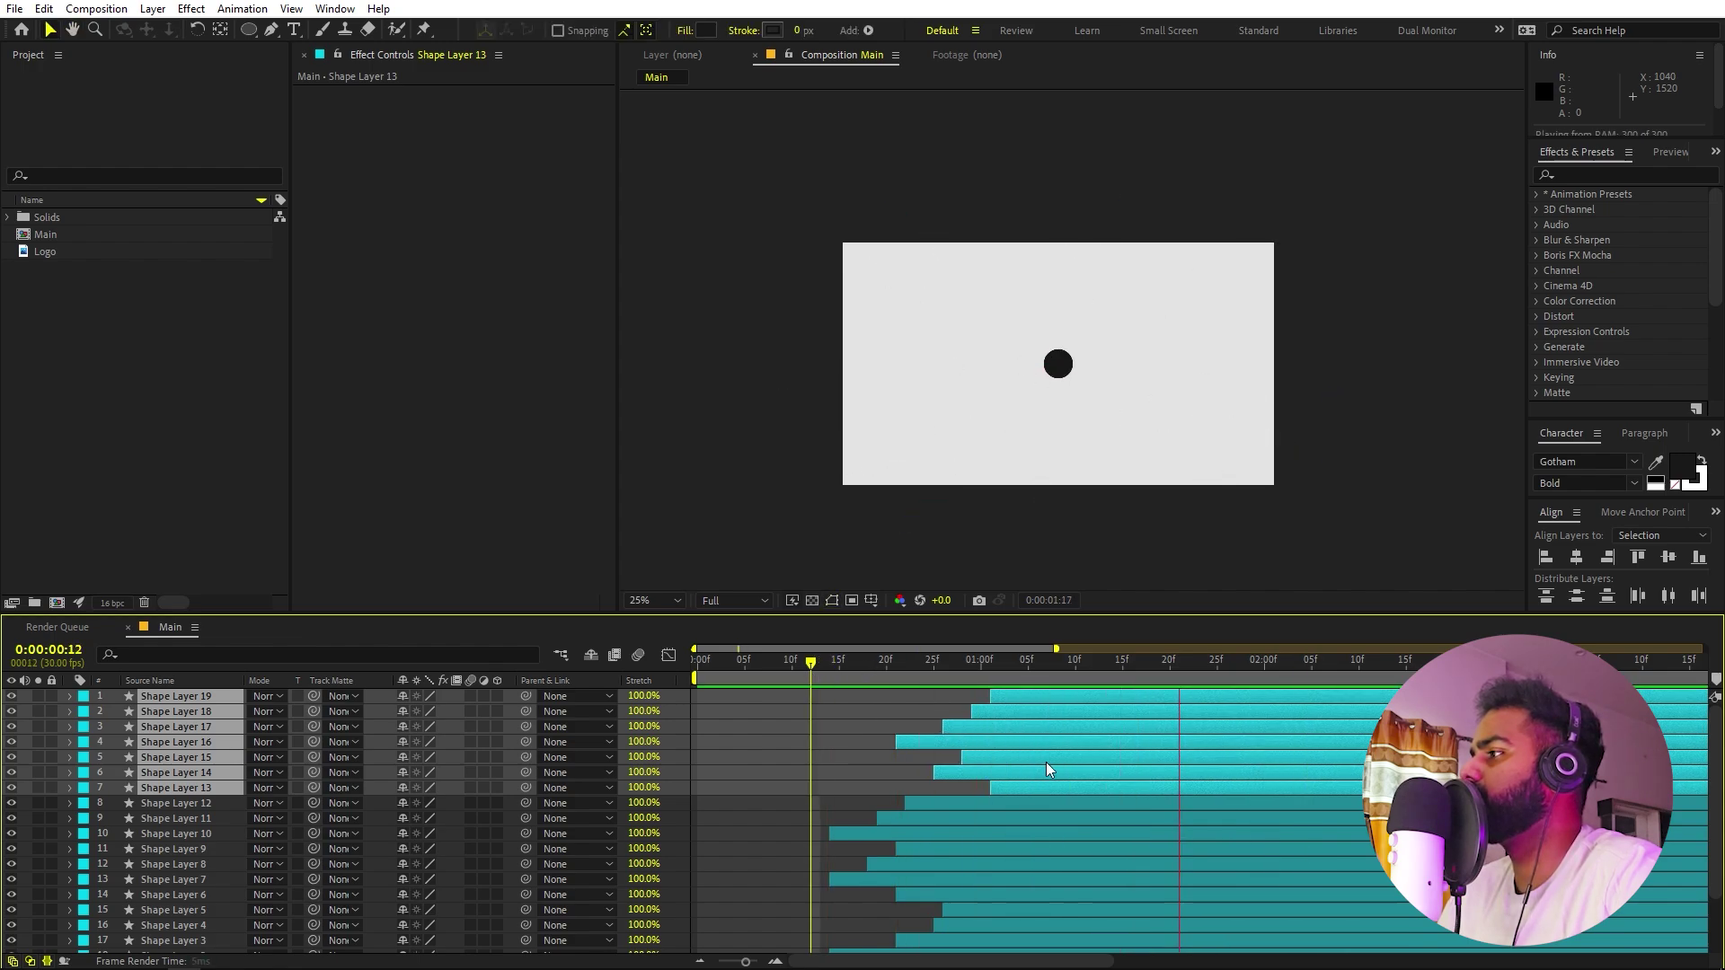
{"action": "left_click", "coordinate": [859, 737]}
Select all the small circle shape layers up to Shape Layer 19 and set their label color to purple.
{"action": "left_click", "coordinate": [1031, 700]}
{"action": "scroll", "coordinate": [1039, 763], "scroll_direction": "down", "scroll_amount": 3}
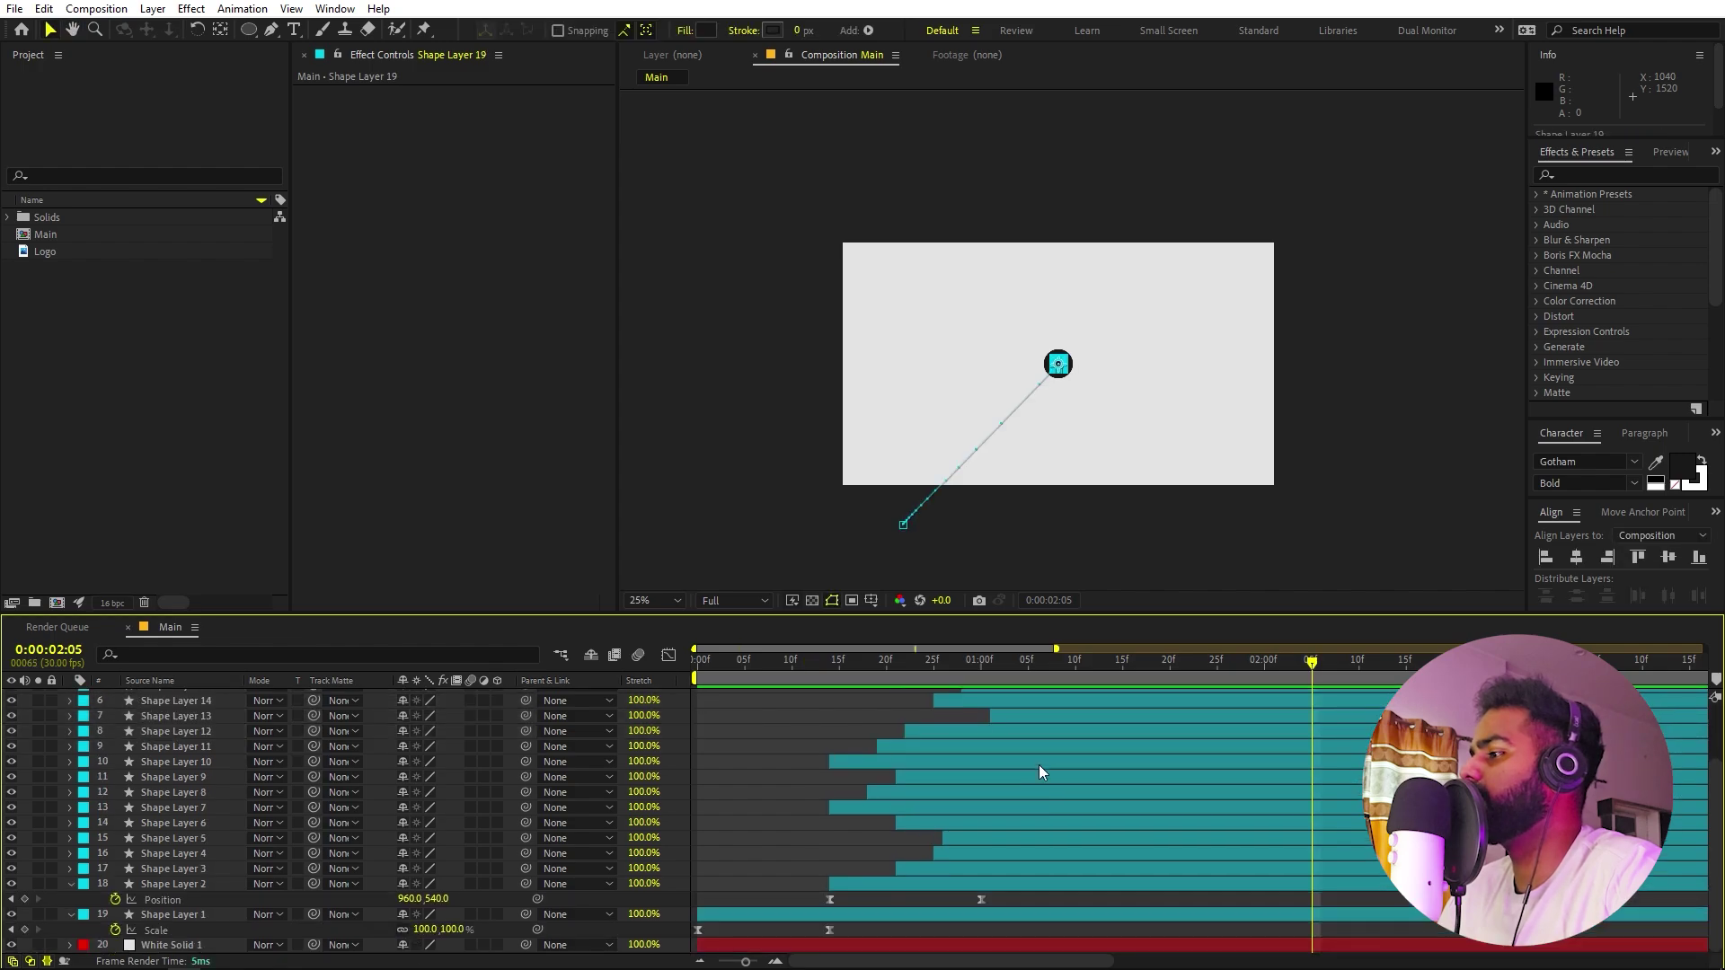
{"action": "left_click", "coordinate": [963, 886]}
{"action": "scroll", "coordinate": [992, 808], "scroll_direction": "up", "scroll_amount": 2}
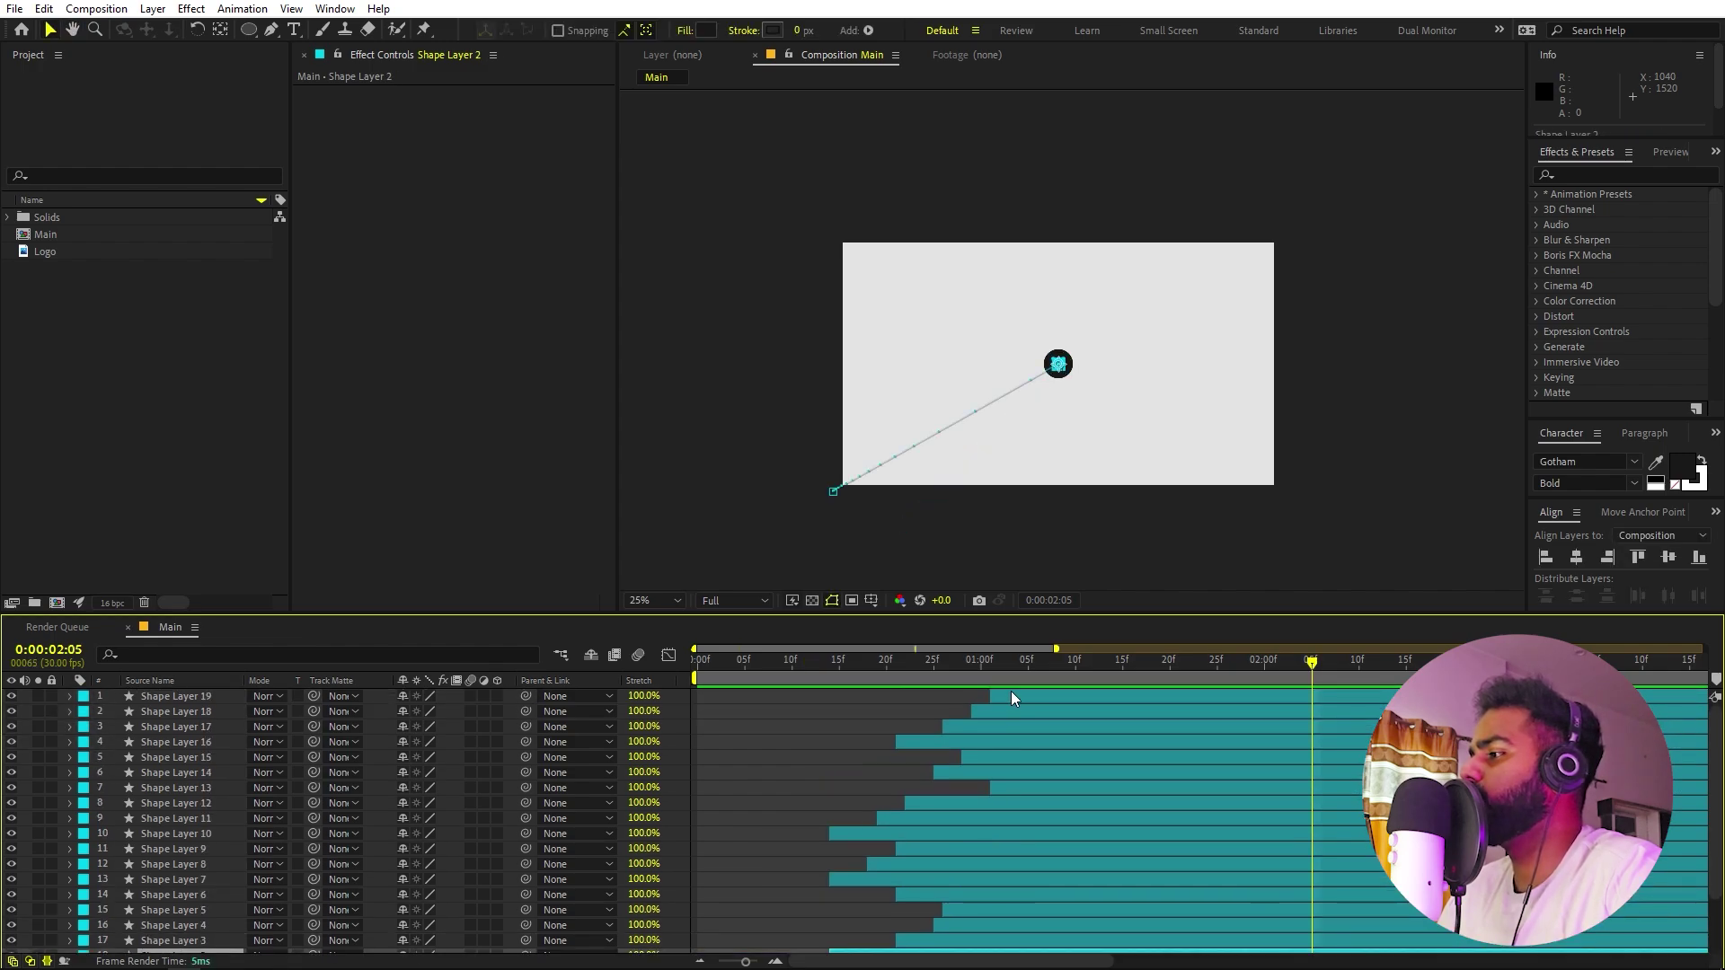
{"action": "key", "text": "ctrl+a"}
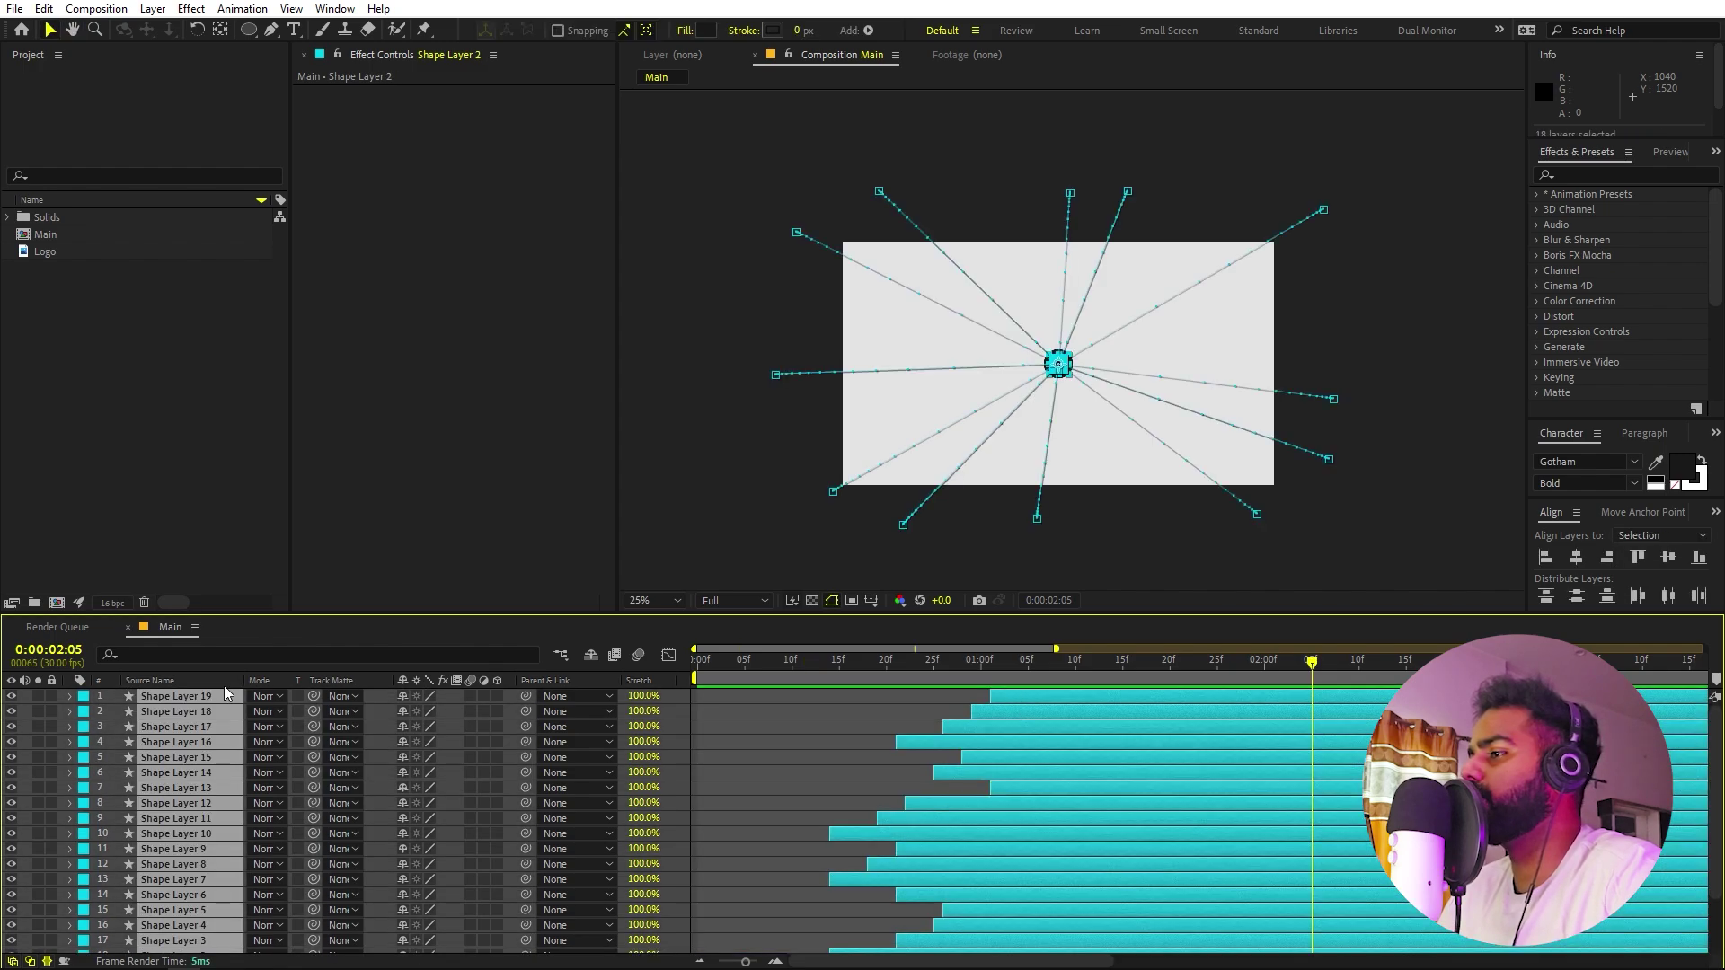
{"action": "left_click", "coordinate": [85, 700]}
{"action": "left_click", "coordinate": [184, 547]}
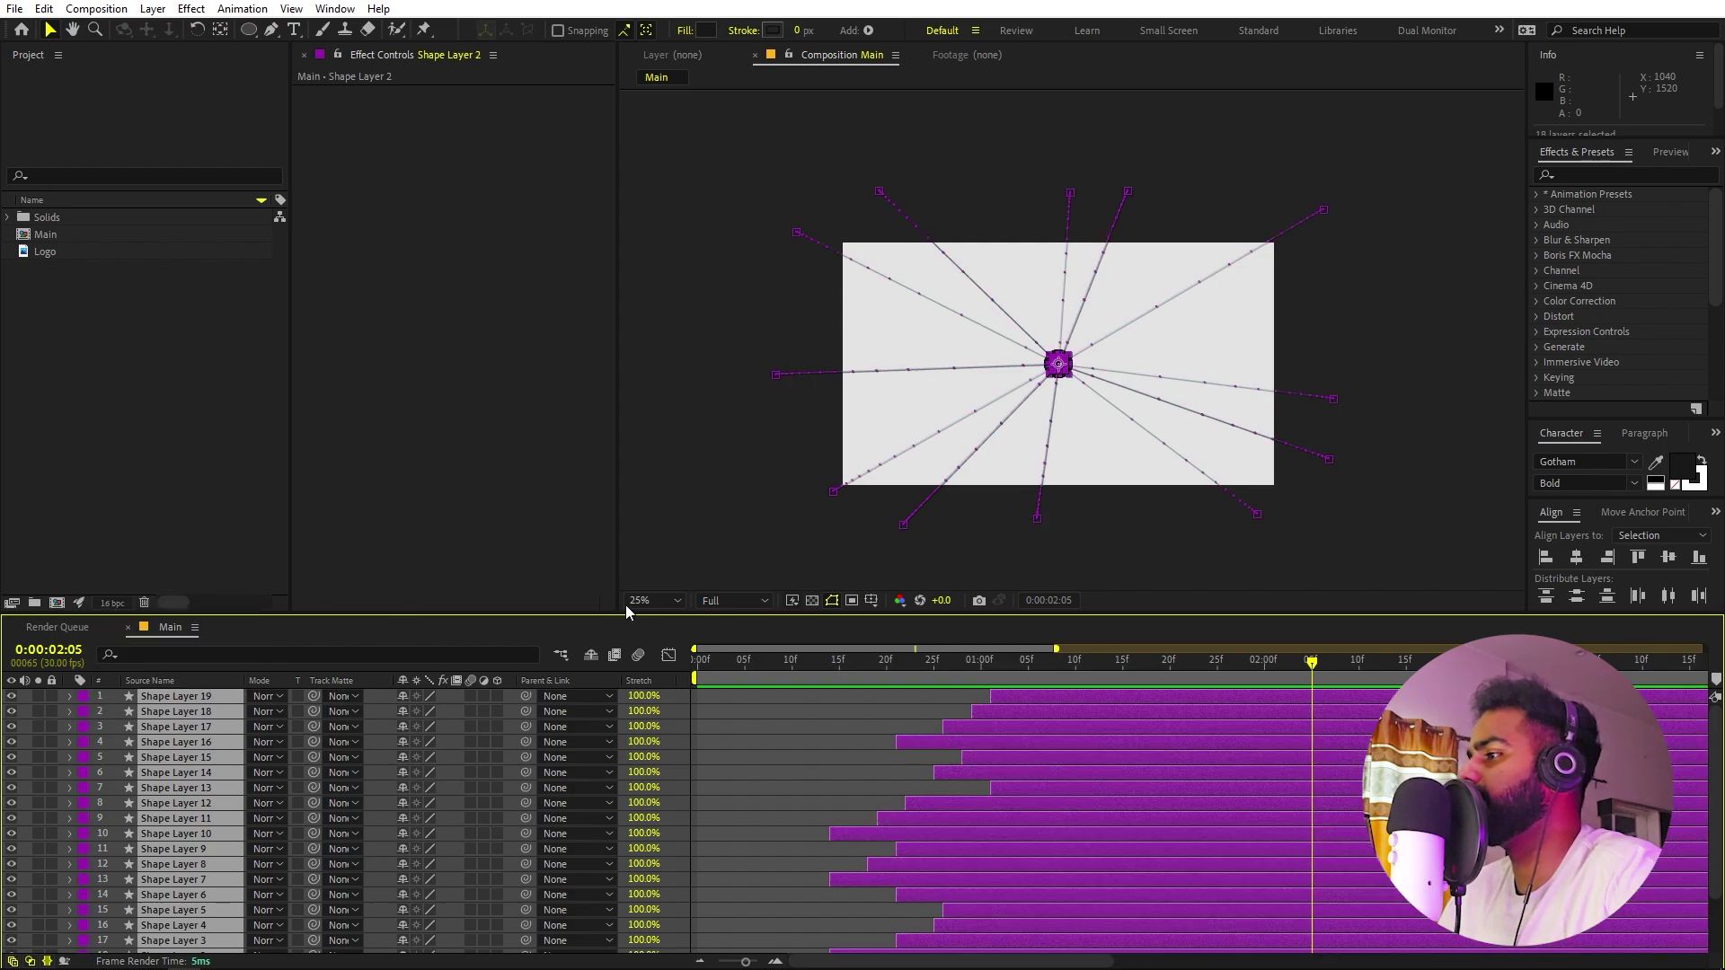
Fit the composition in the viewer, deselect all layers and preview the animation from frame 0.
{"action": "left_click", "coordinate": [651, 600]}
{"action": "left_click", "coordinate": [668, 637]}
{"action": "left_click", "coordinate": [751, 821]}
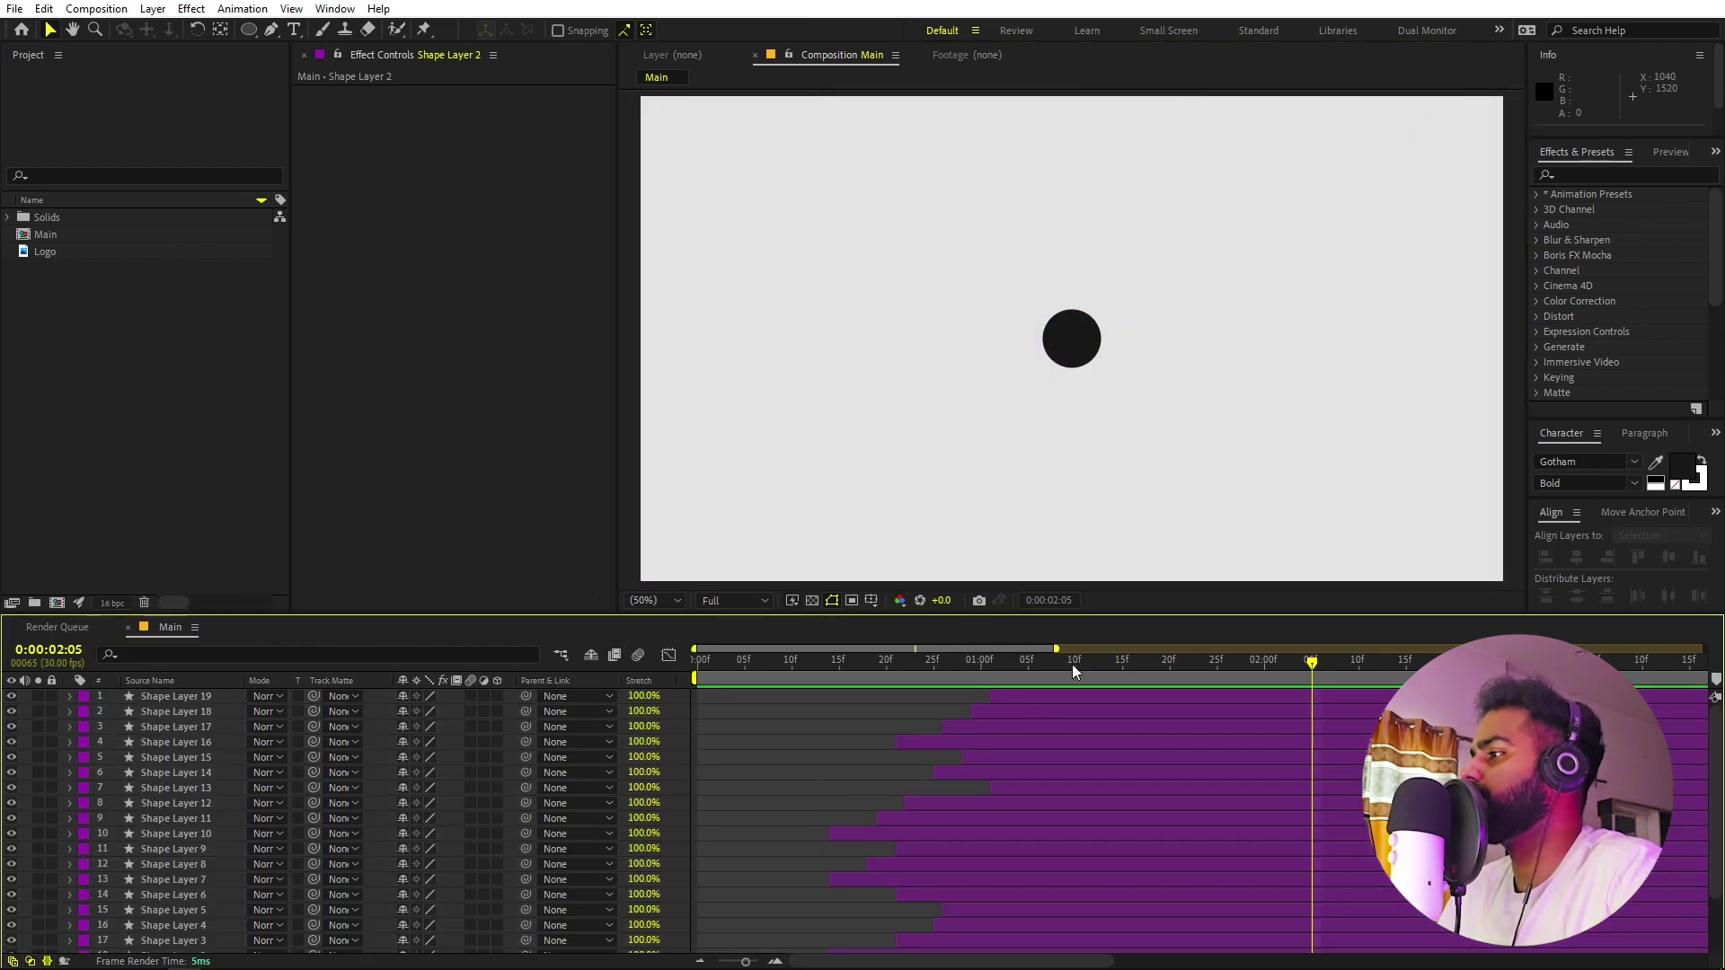
{"action": "left_click_drag", "start_coordinate": [1076, 664], "coordinate": [699, 669]}
{"action": "key", "text": "space"}
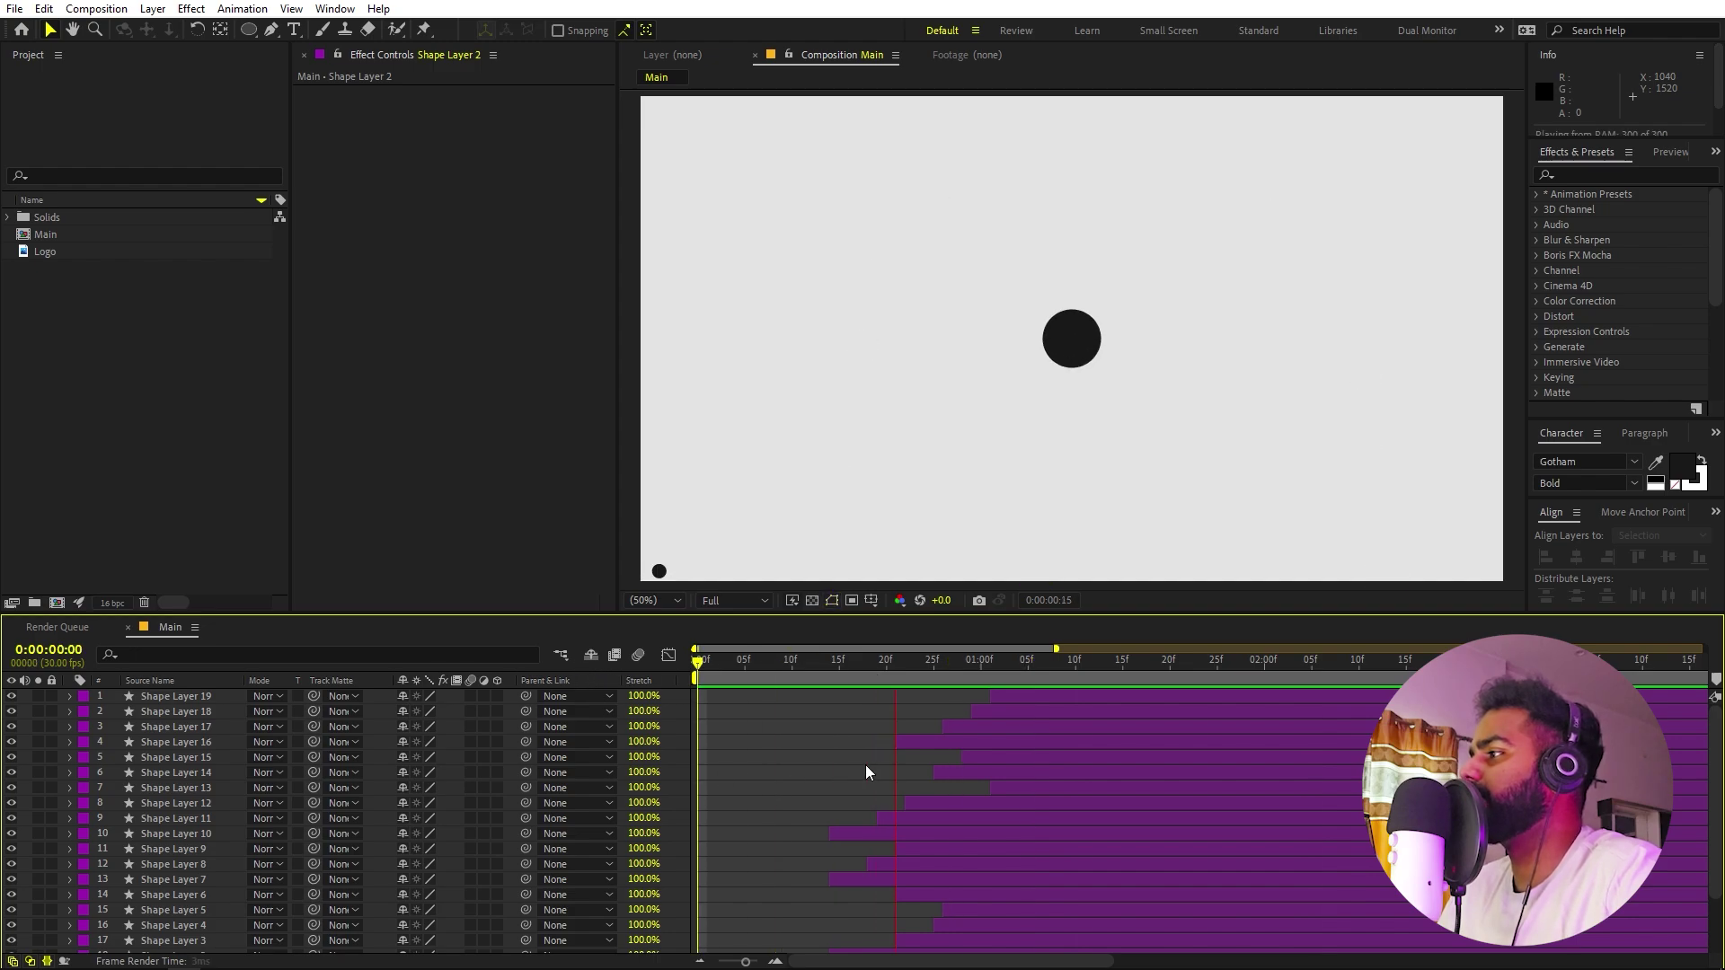
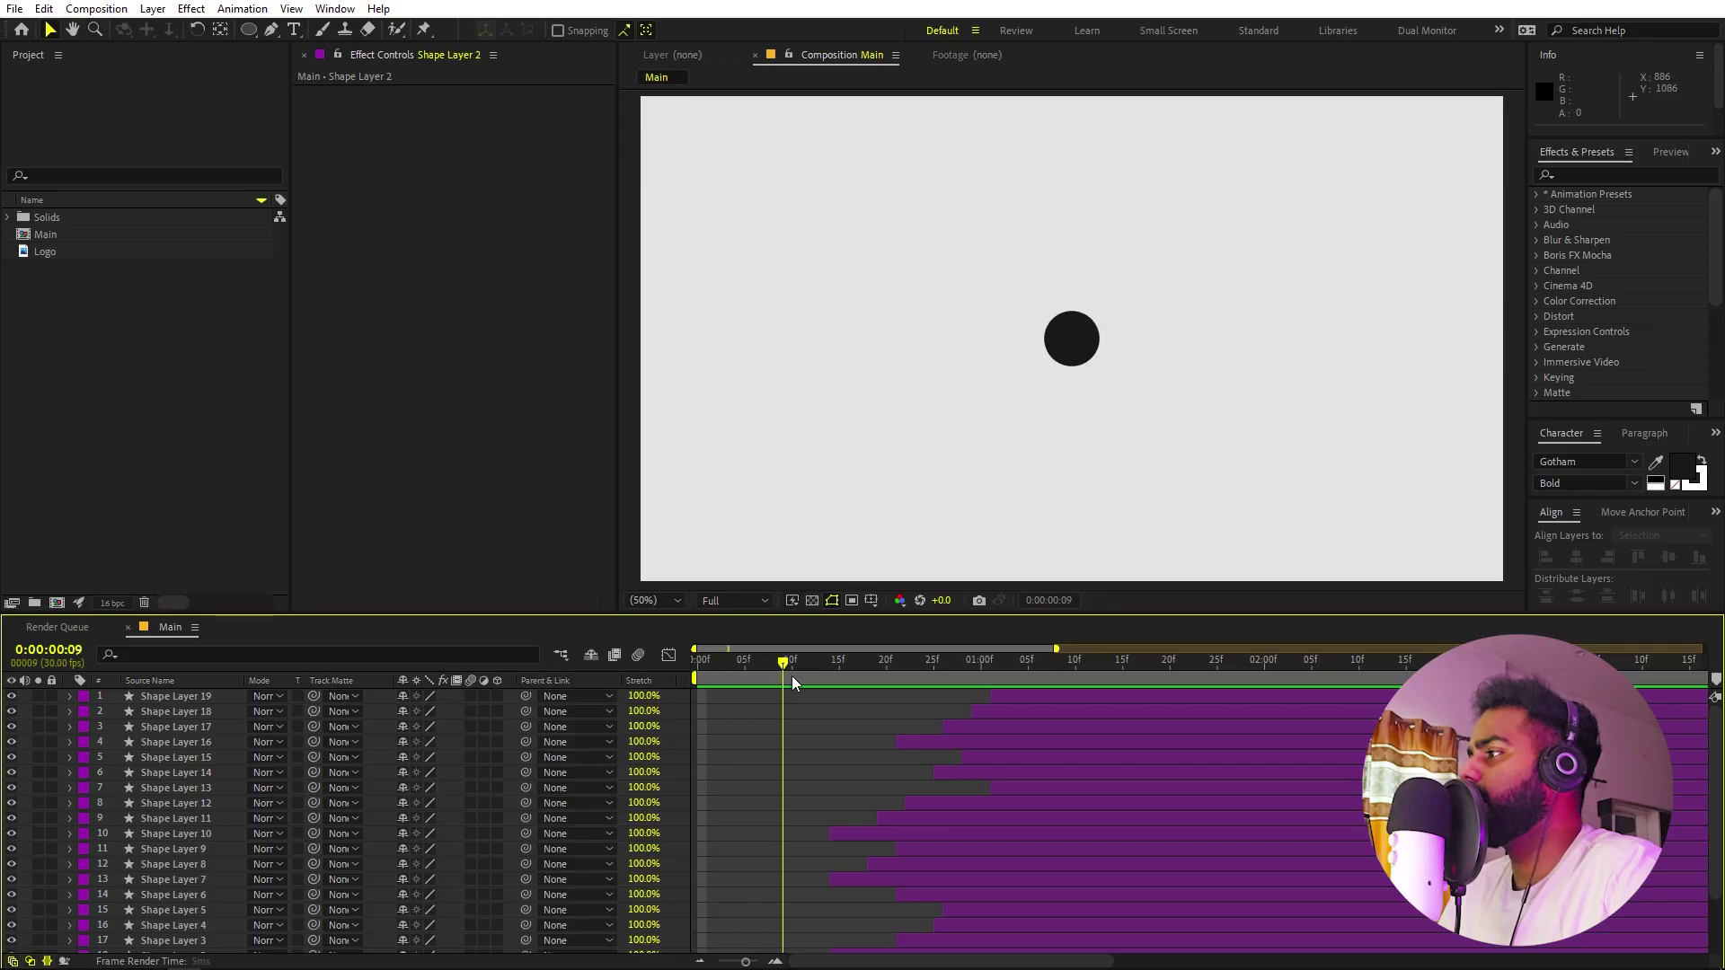
Add a Slider Control effect to Shape Layer 1 and duplicate it to get Slider Control 2.
{"action": "left_click_drag", "start_coordinate": [791, 675], "coordinate": [992, 686]}
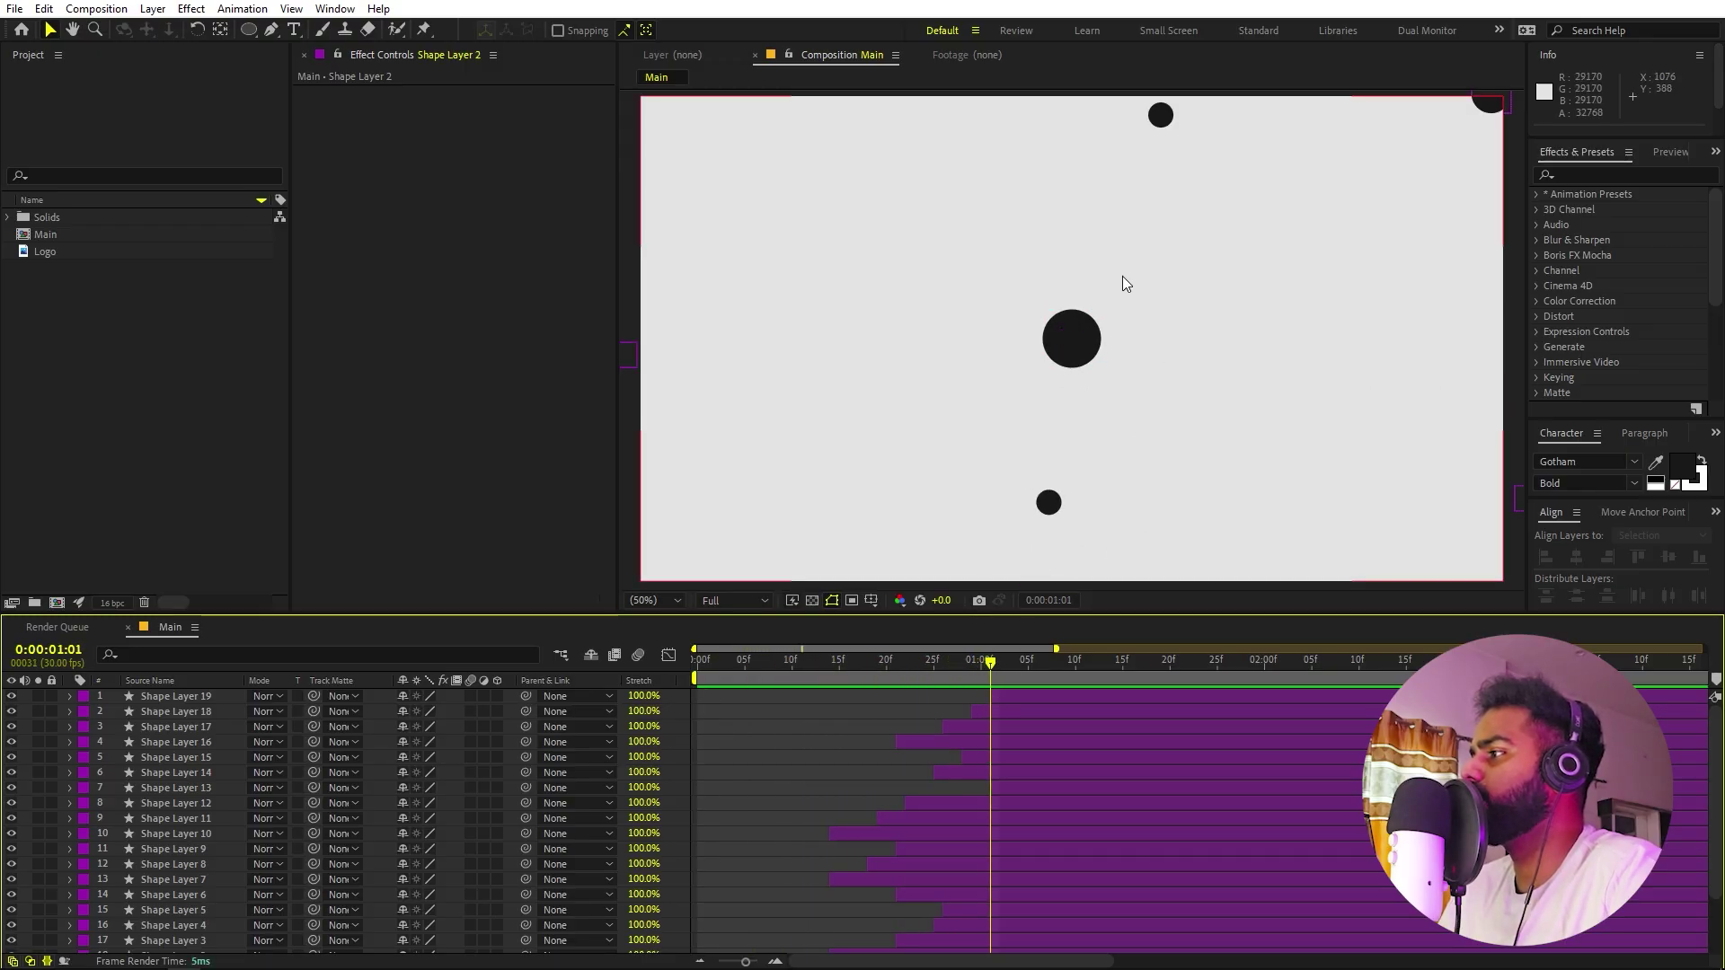
{"action": "scroll", "coordinate": [929, 719], "scroll_direction": "down", "scroll_amount": 3}
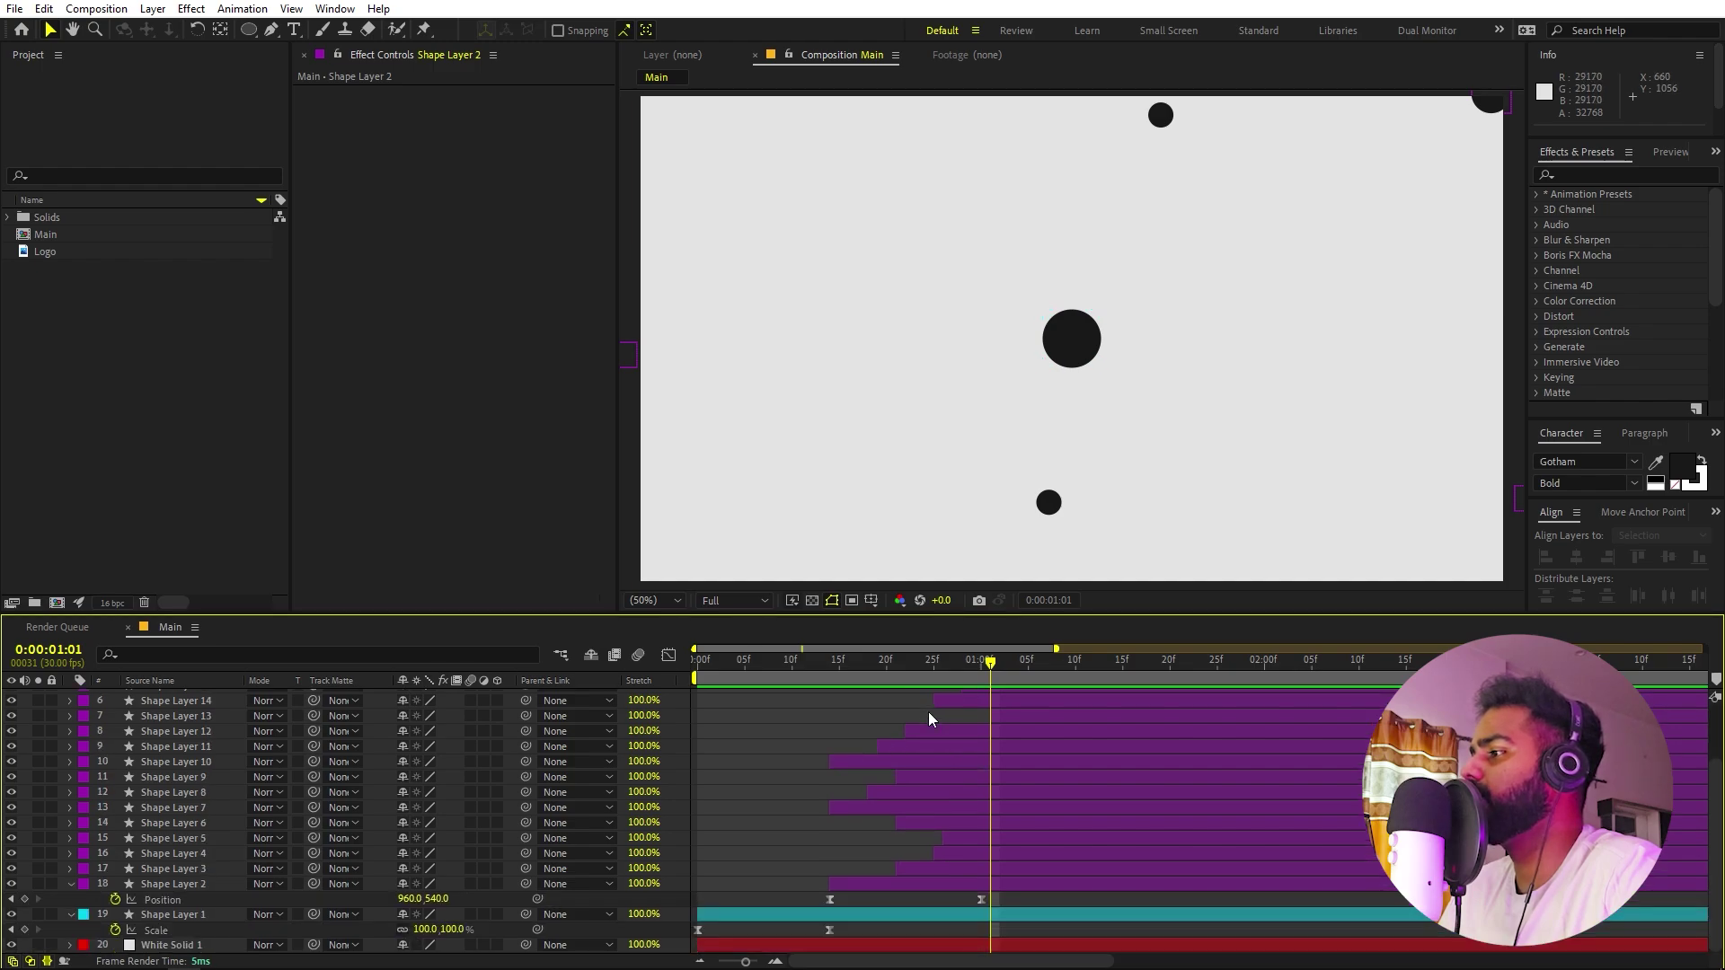
{"action": "left_click", "coordinate": [838, 916]}
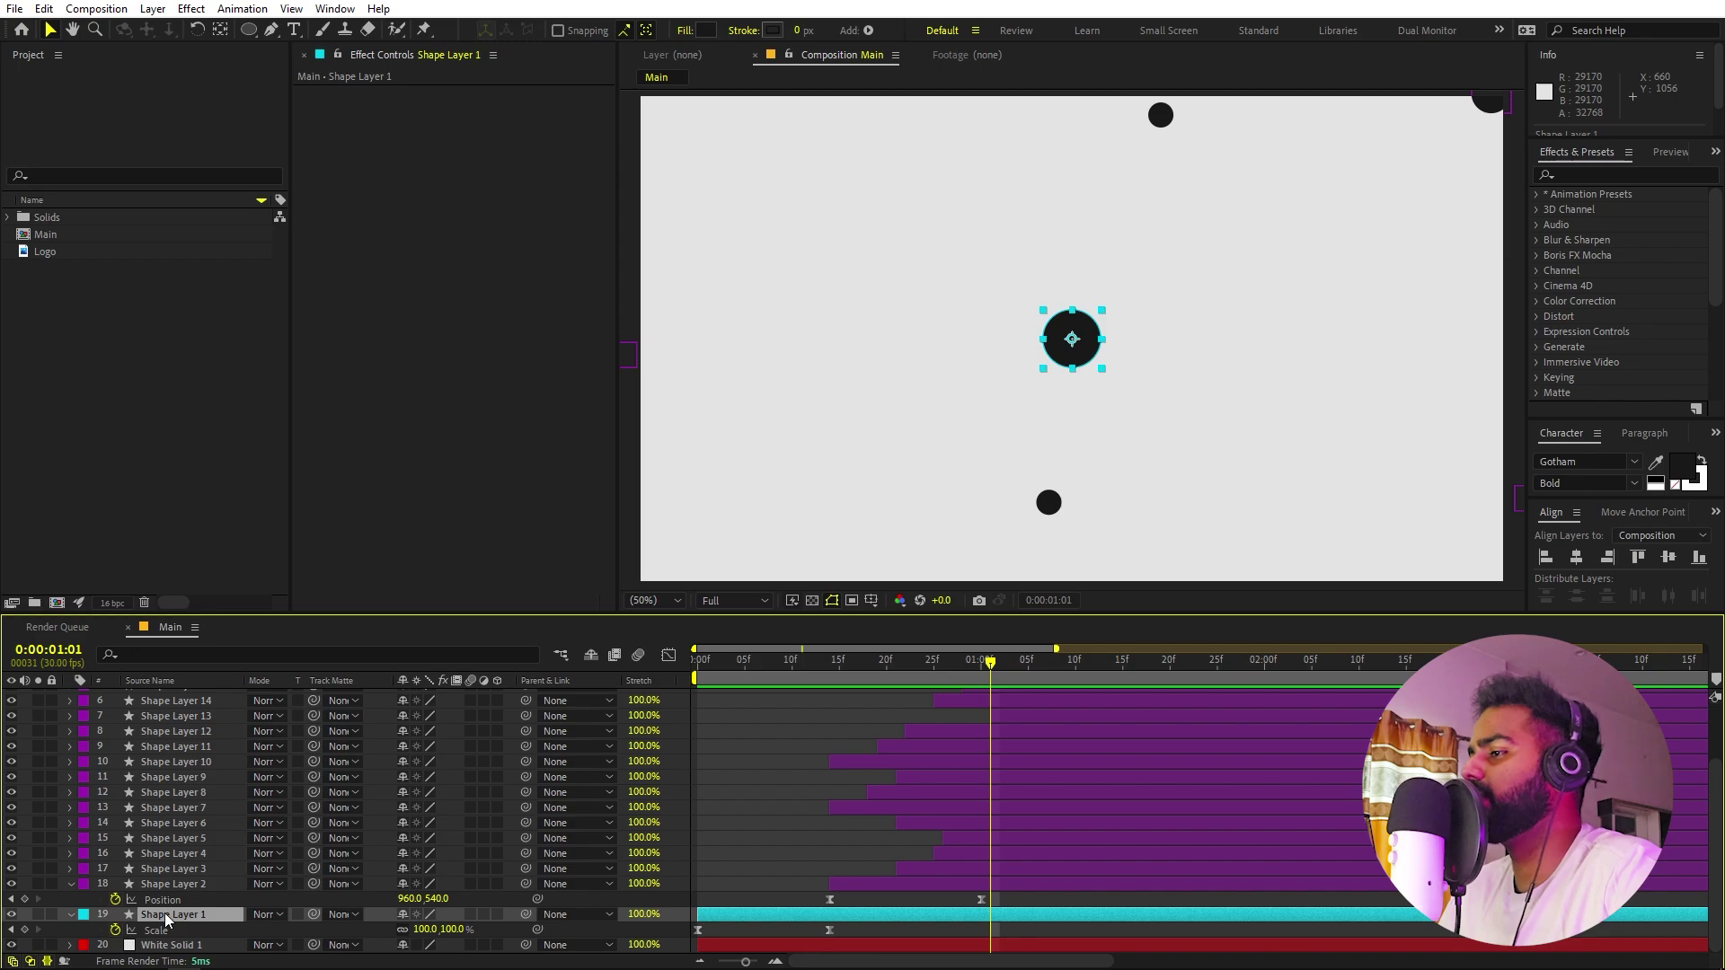
{"action": "left_click", "coordinate": [1615, 177]}
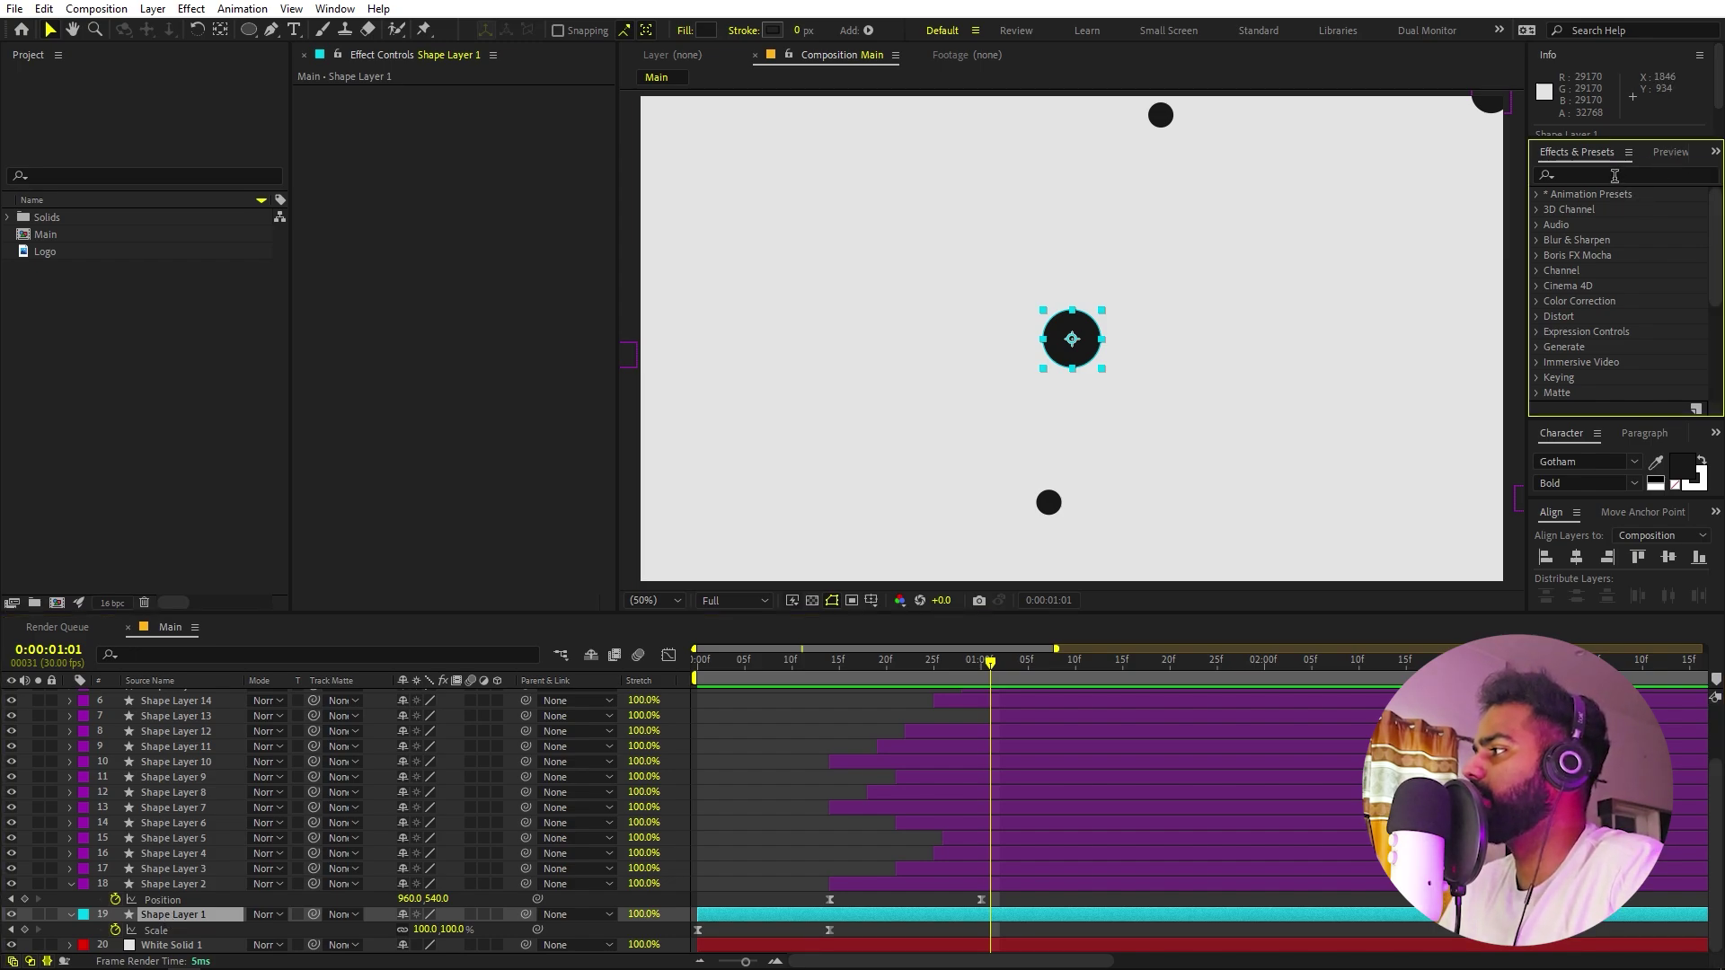
{"action": "type", "text": "slider"}
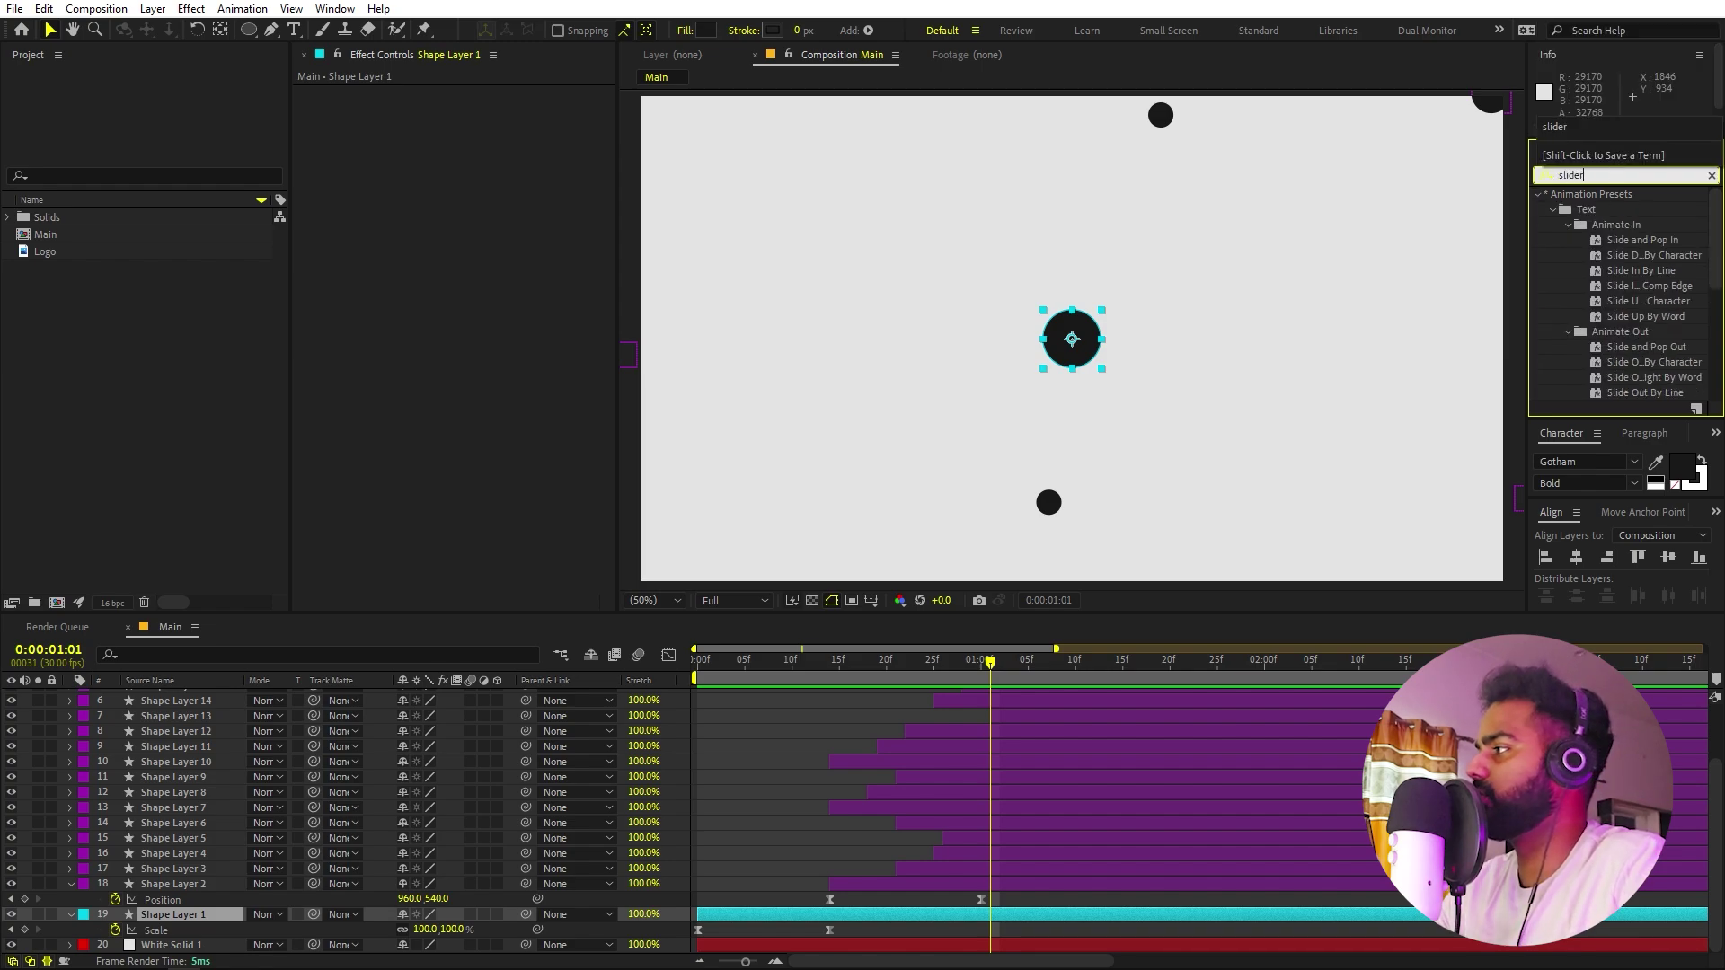
{"action": "left_click_drag", "start_coordinate": [1628, 216], "coordinate": [449, 184]}
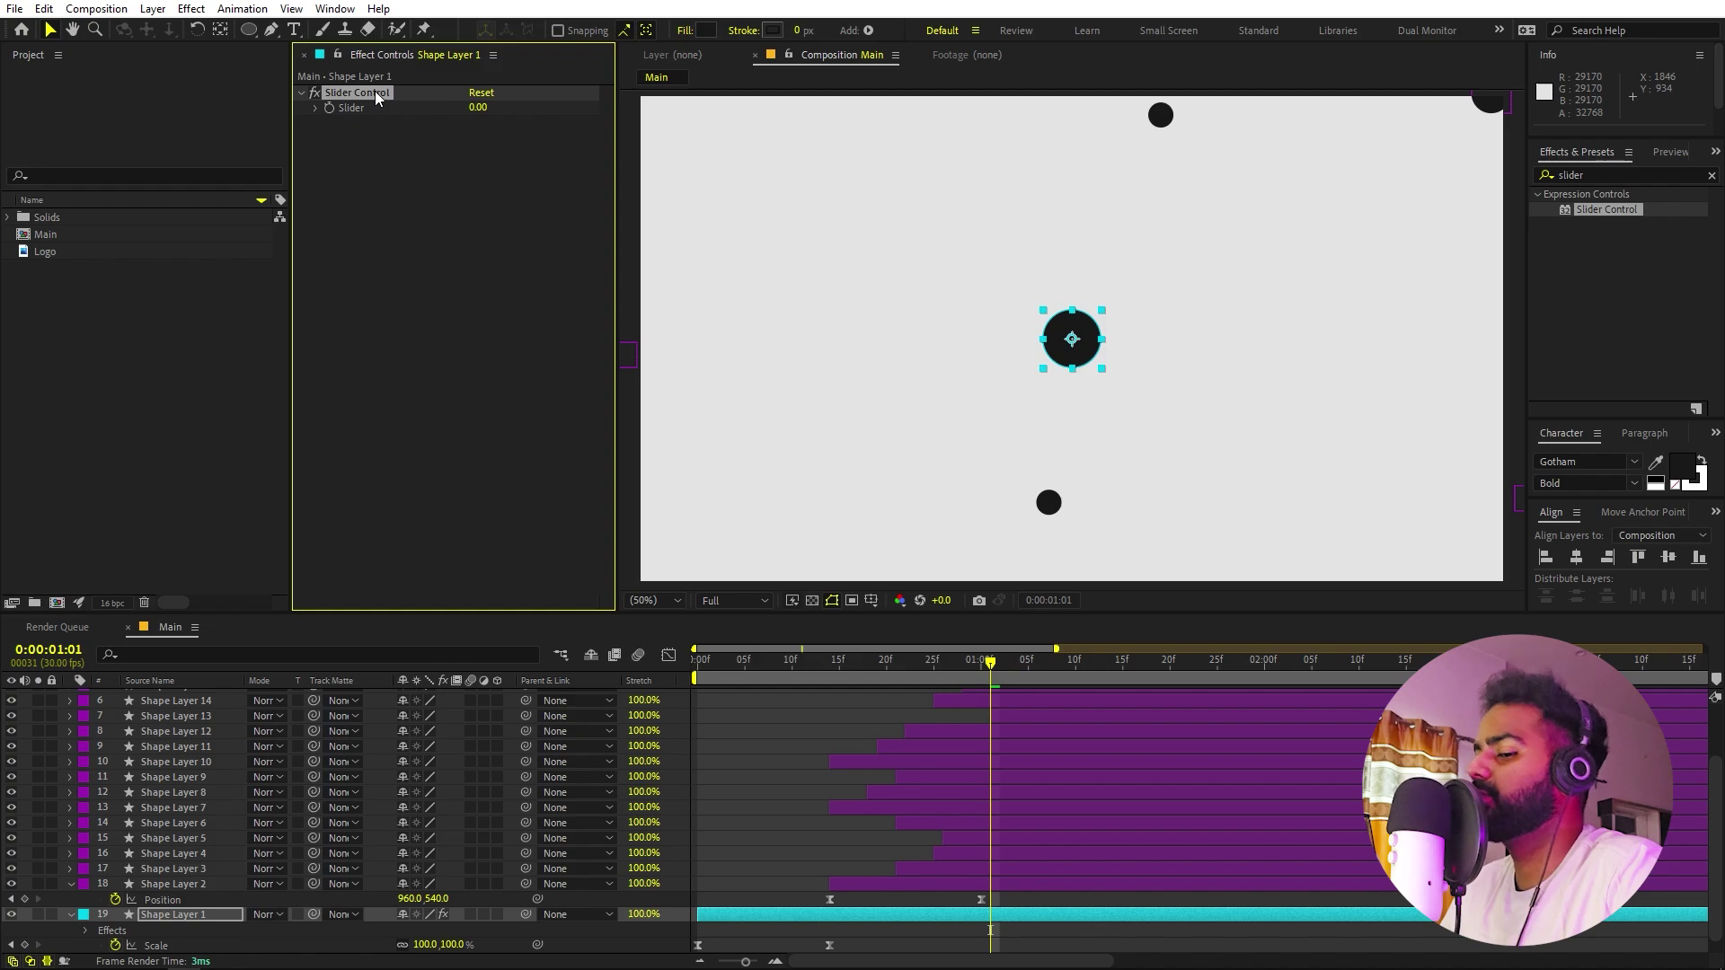
{"action": "key", "text": "ctrl+d"}
{"action": "left_click", "coordinate": [380, 132]}
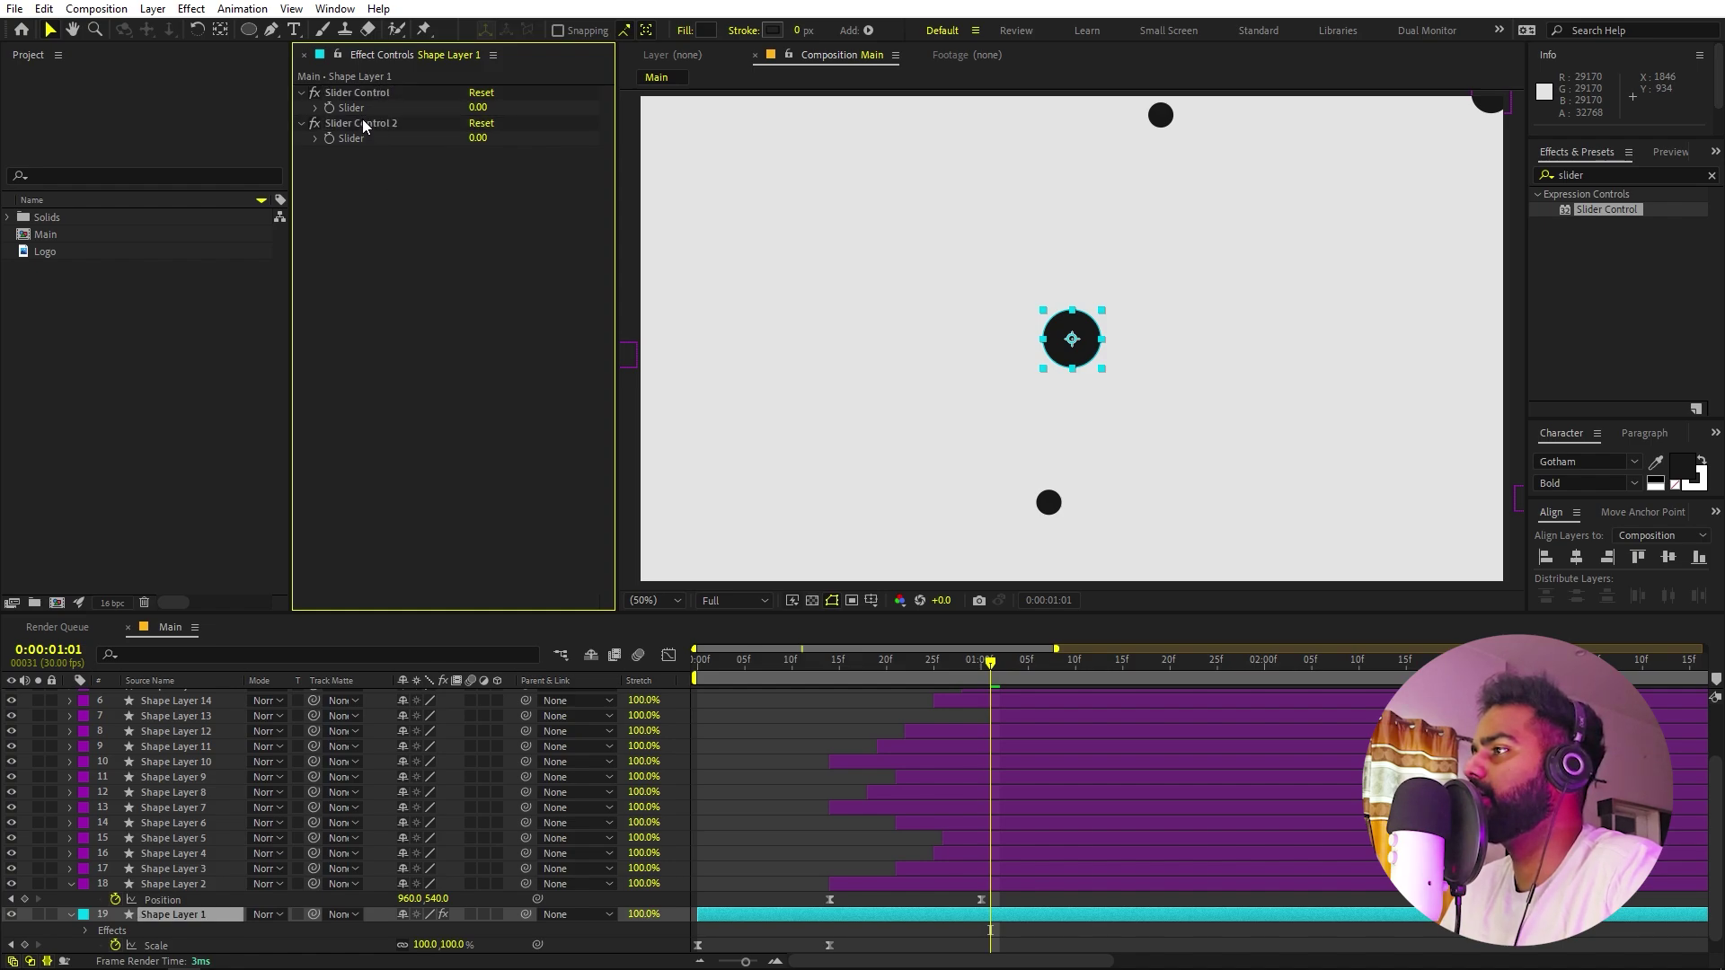
Add a wiggle expression to Shape Layer 1's Position, with its two arguments linked to the Slider Control and Slider Control 2 sliders.
{"action": "left_click", "coordinate": [171, 913]}
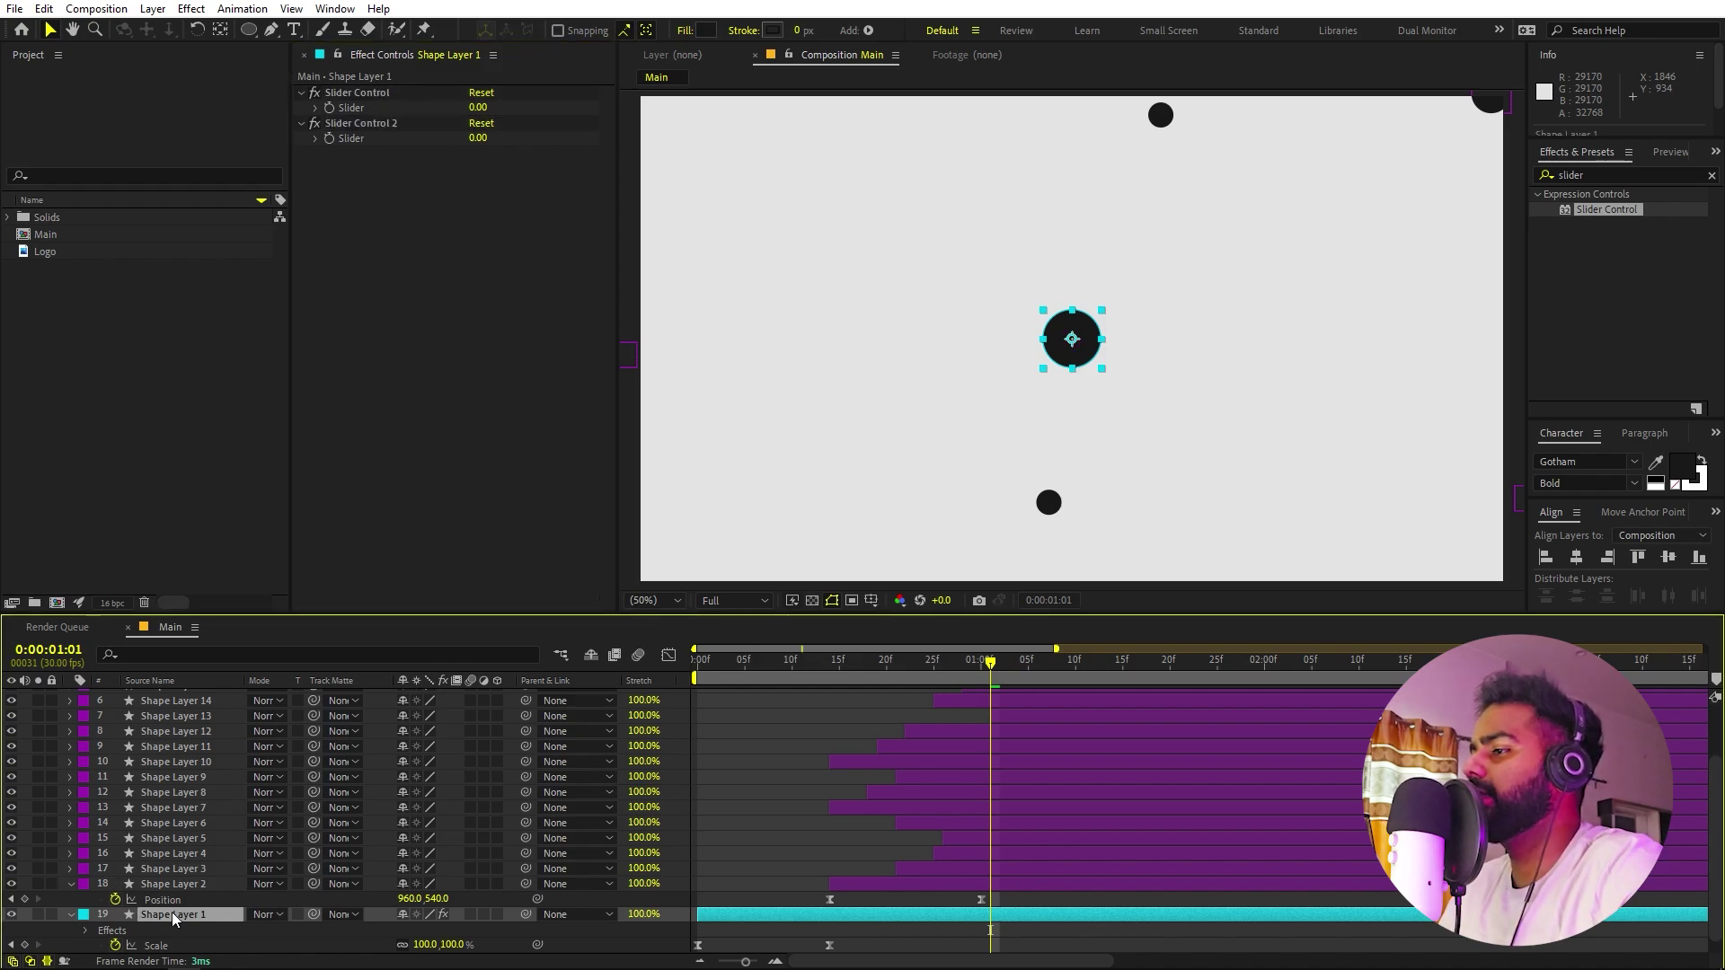
{"action": "key", "text": "p"}
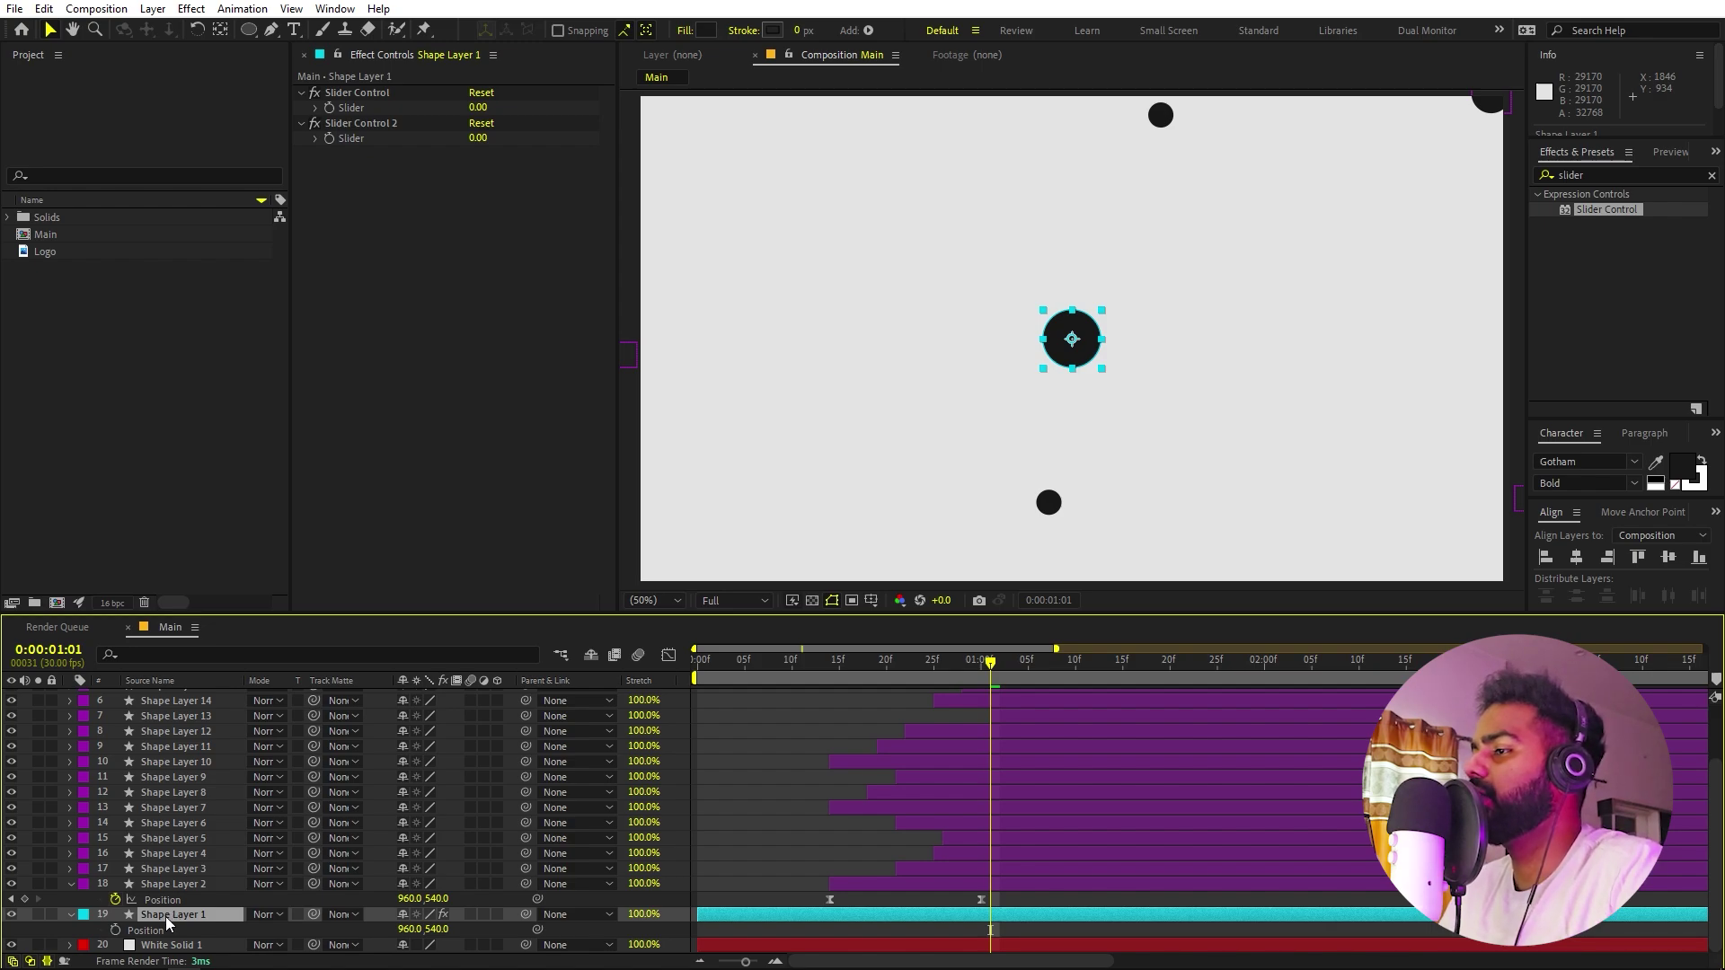
{"action": "left_click", "coordinate": [116, 929], "text": "alt"}
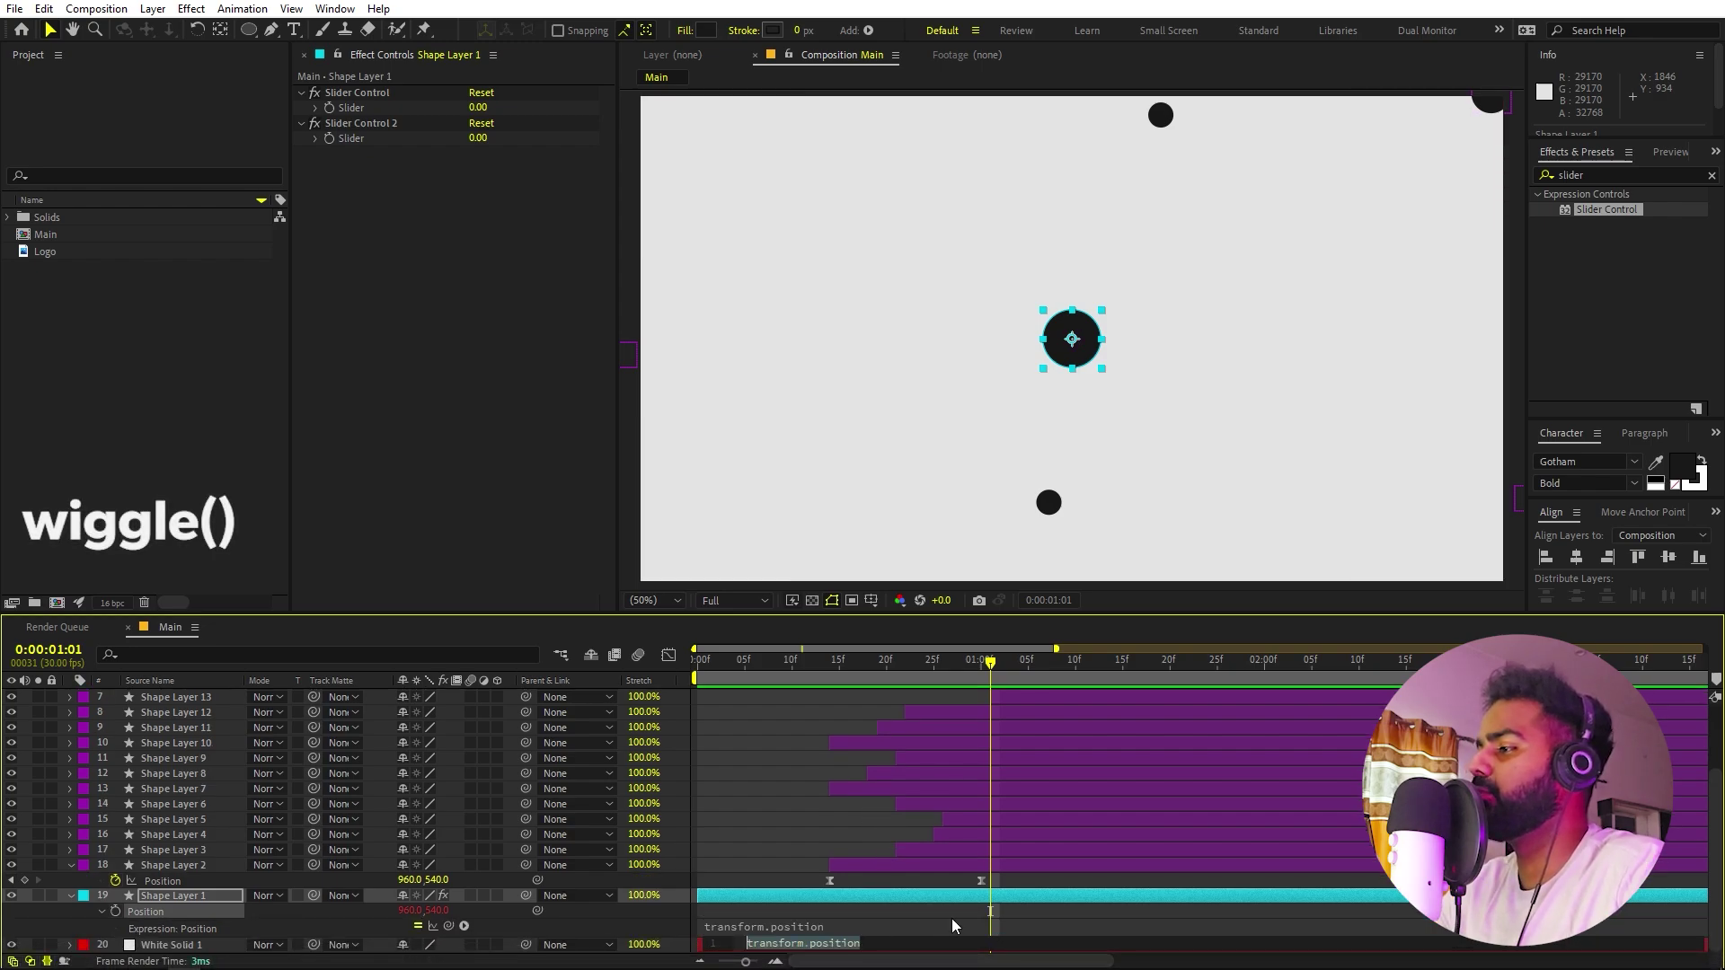
{"action": "type", "text": "wiggle"}
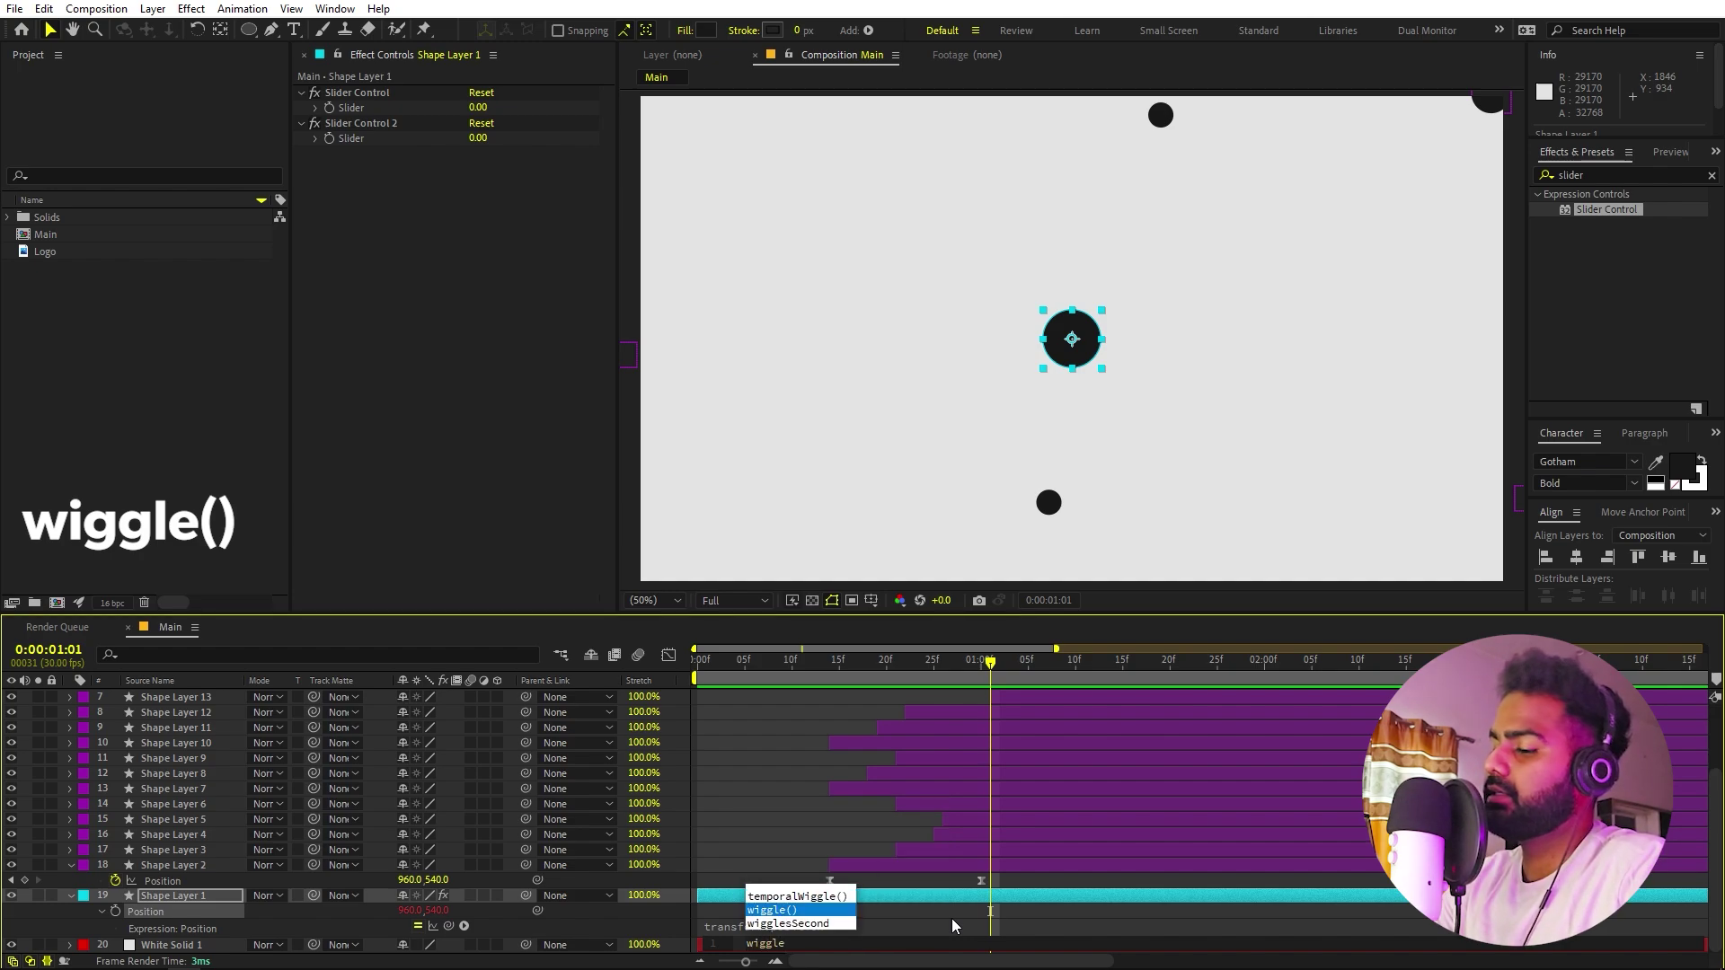
{"action": "key", "text": "Return"}
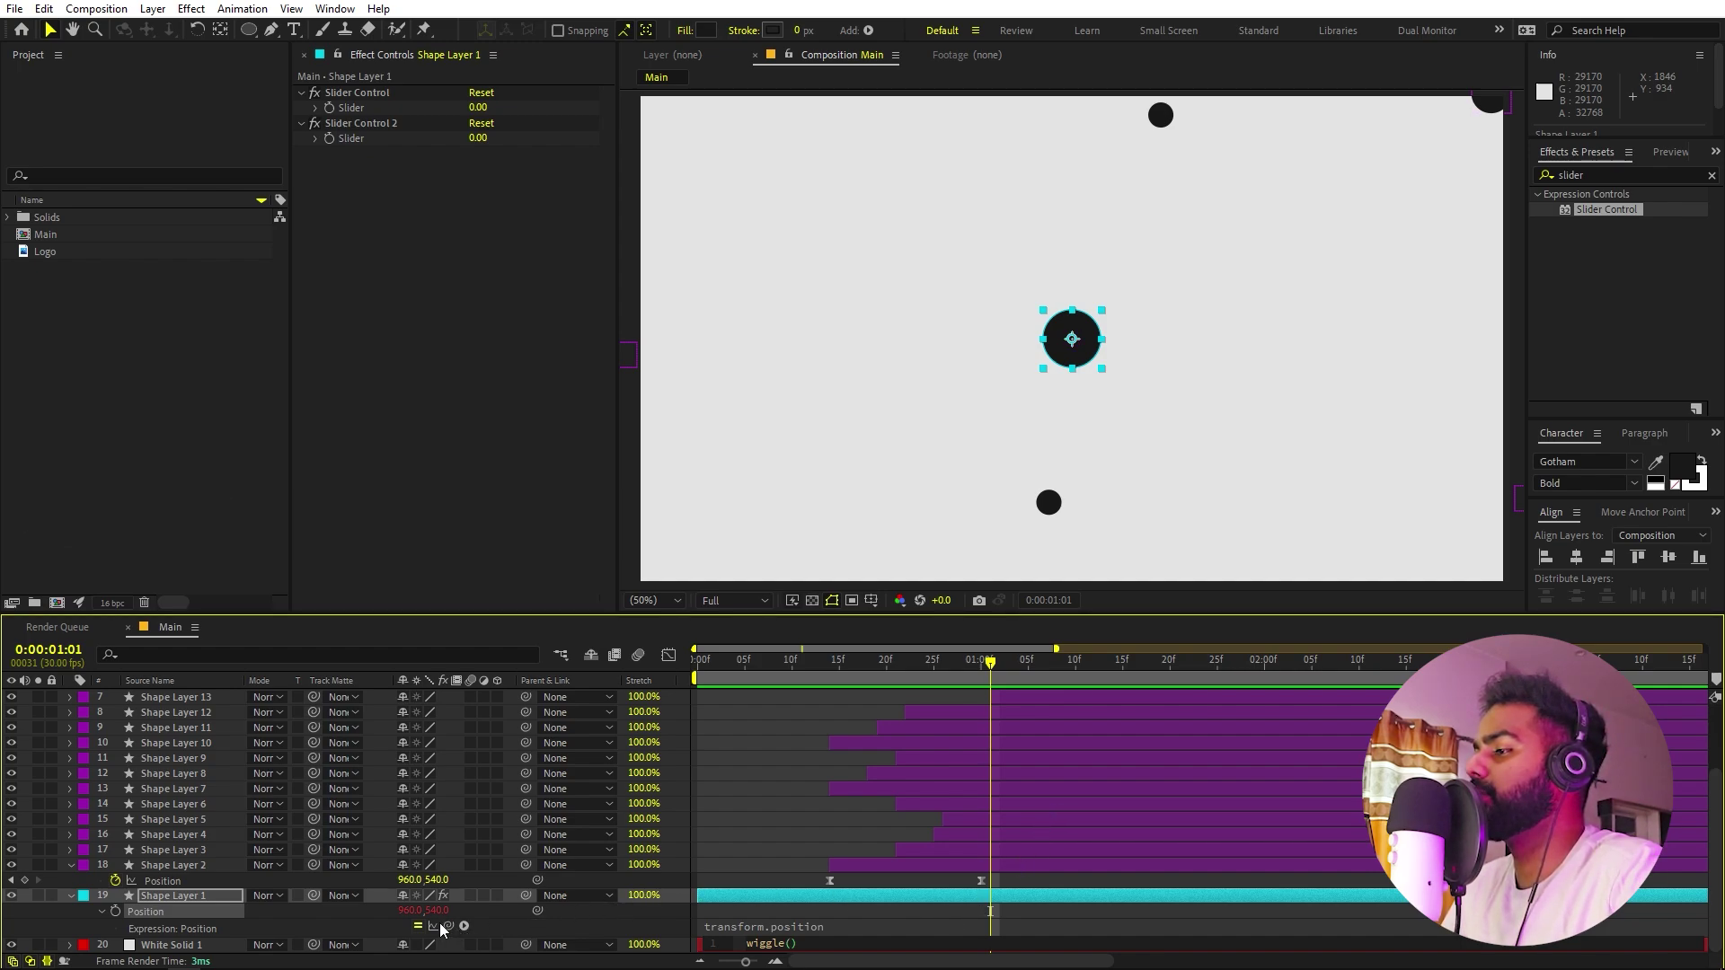
{"action": "left_click_drag", "start_coordinate": [448, 925], "coordinate": [352, 106]}
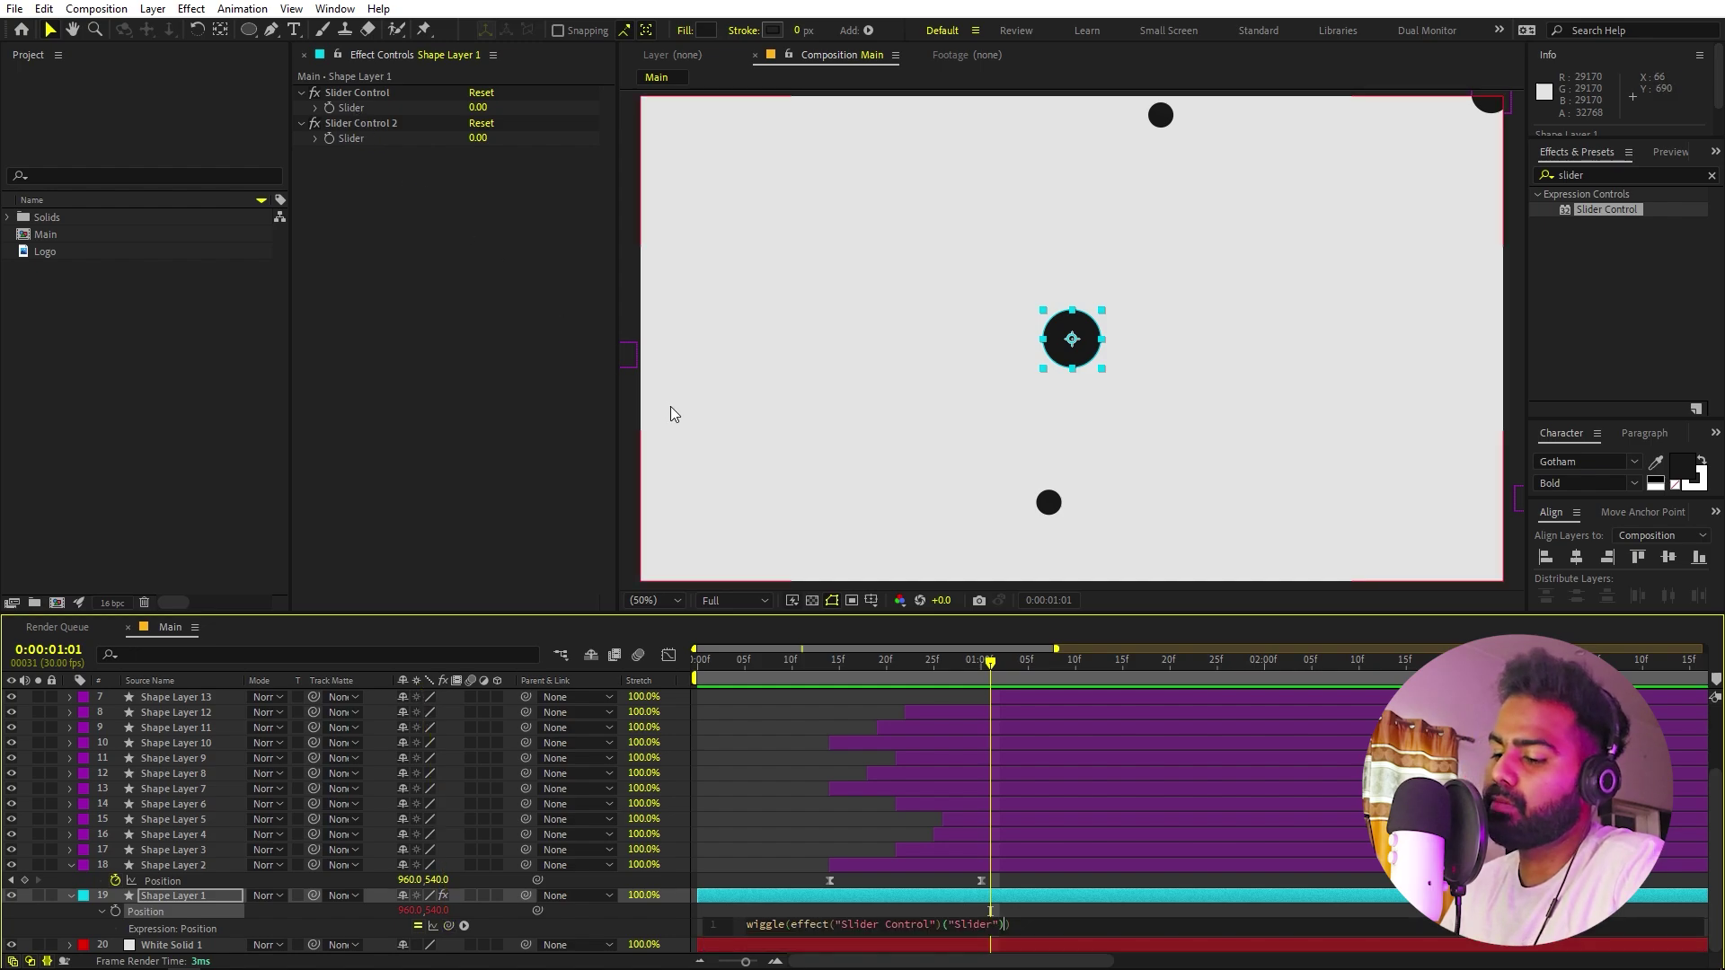
{"action": "type", "text": ","}
{"action": "left_click_drag", "start_coordinate": [444, 924], "coordinate": [337, 133]}
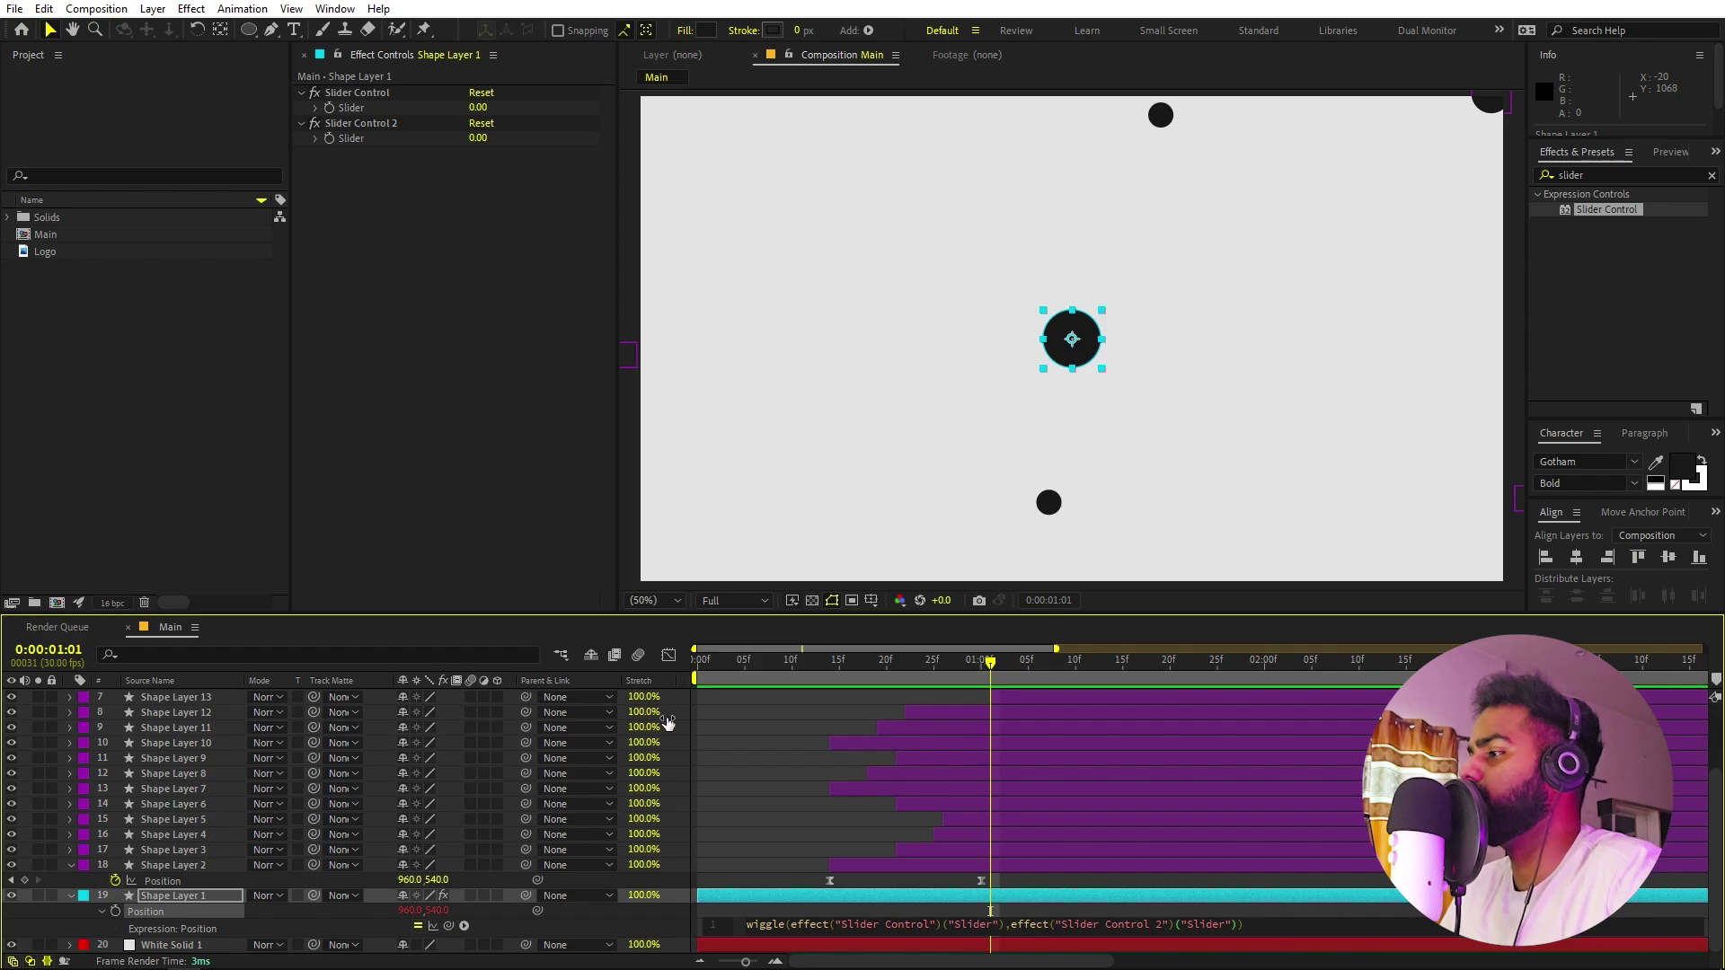
{"action": "left_click", "coordinate": [753, 728]}
Keyframe both sliders of Shape Layer 1 at 0:00:00:28 and reveal the layer's keyframed properties.
{"action": "left_click_drag", "start_coordinate": [827, 661], "coordinate": [967, 678]}
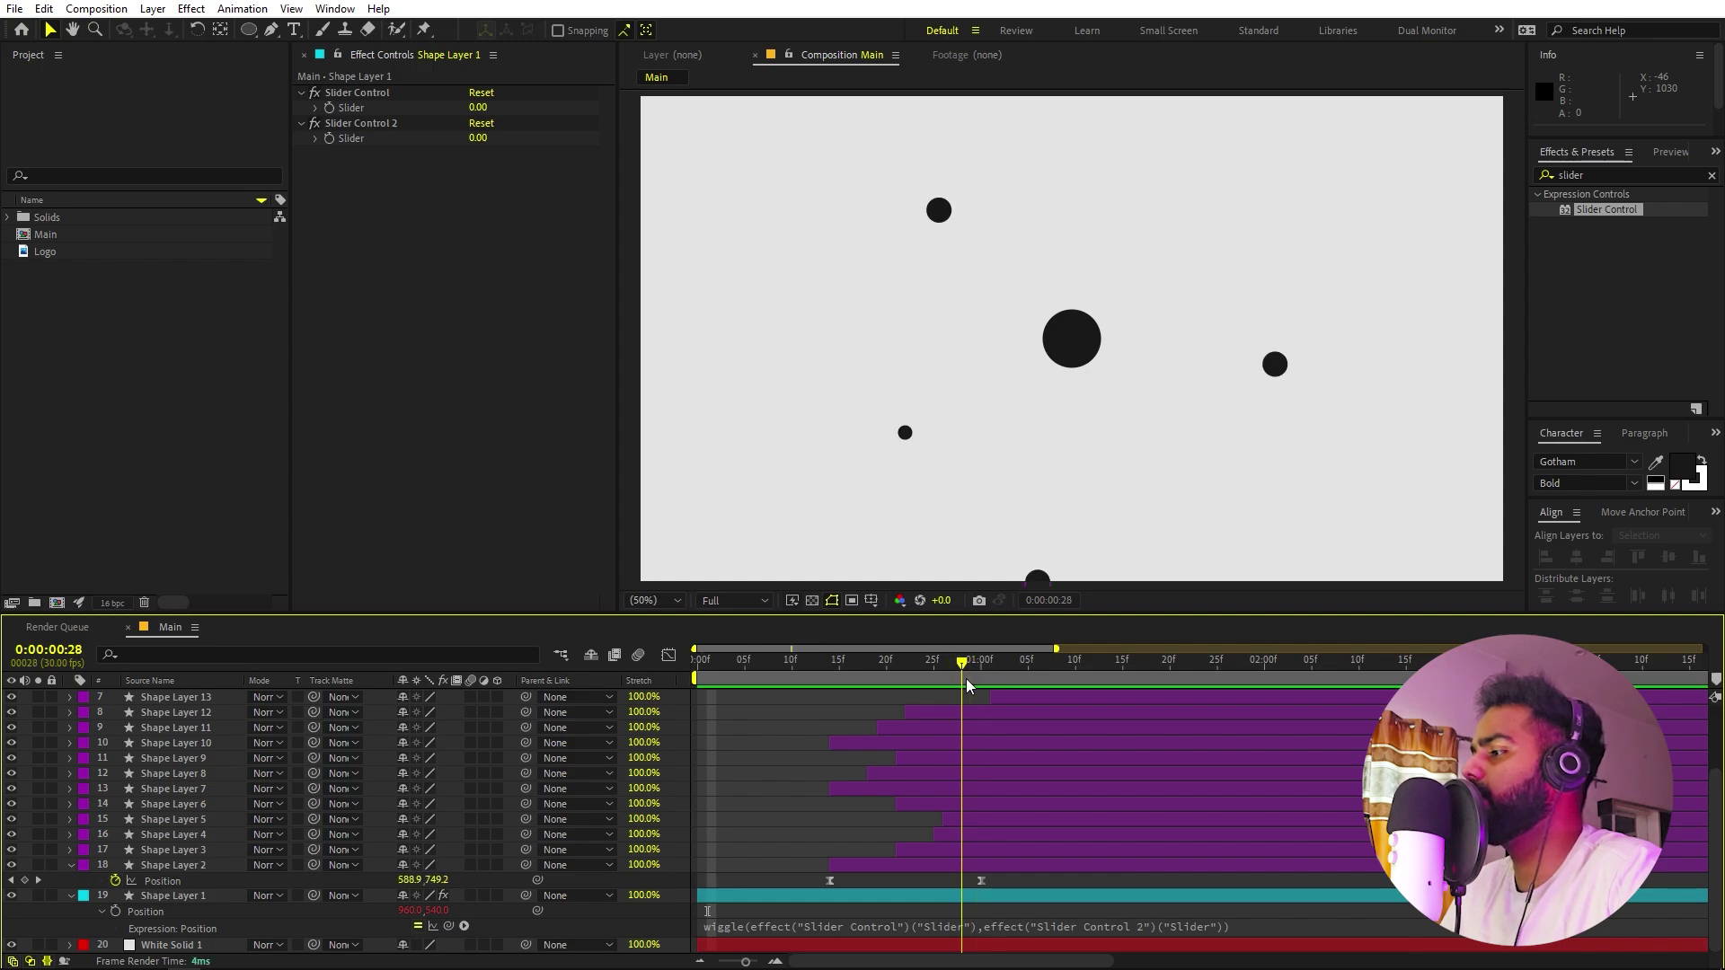
{"action": "left_click", "coordinate": [952, 898]}
{"action": "left_click", "coordinate": [329, 107]}
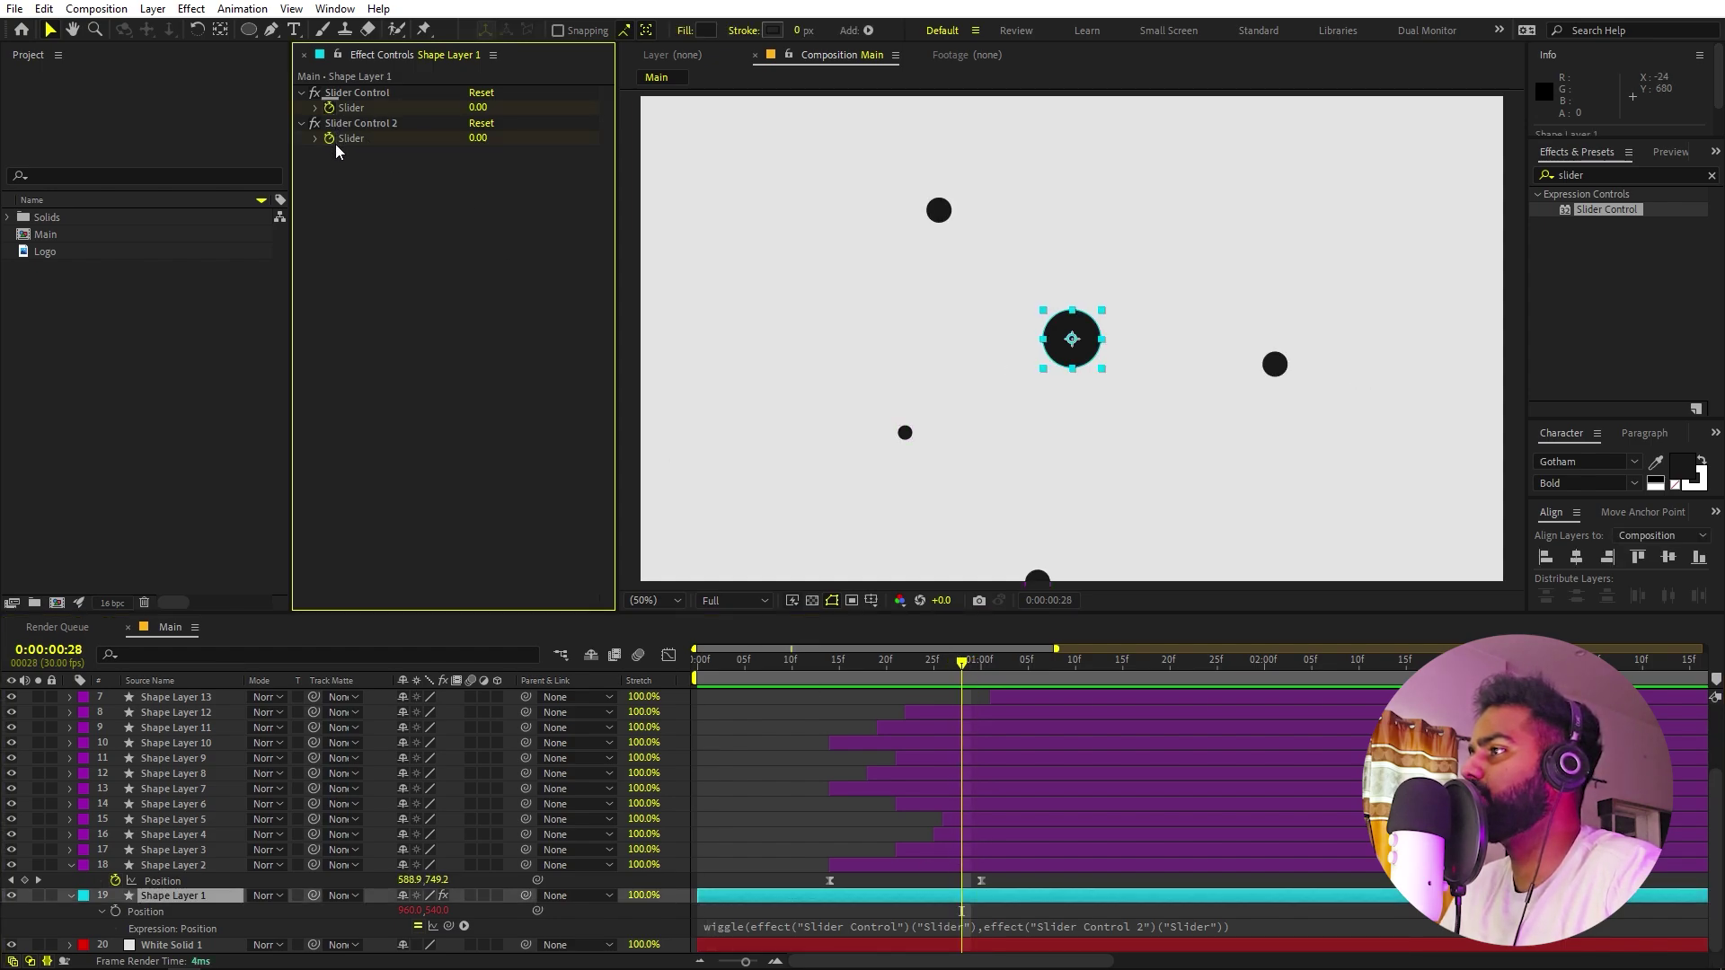
{"action": "left_click", "coordinate": [332, 139]}
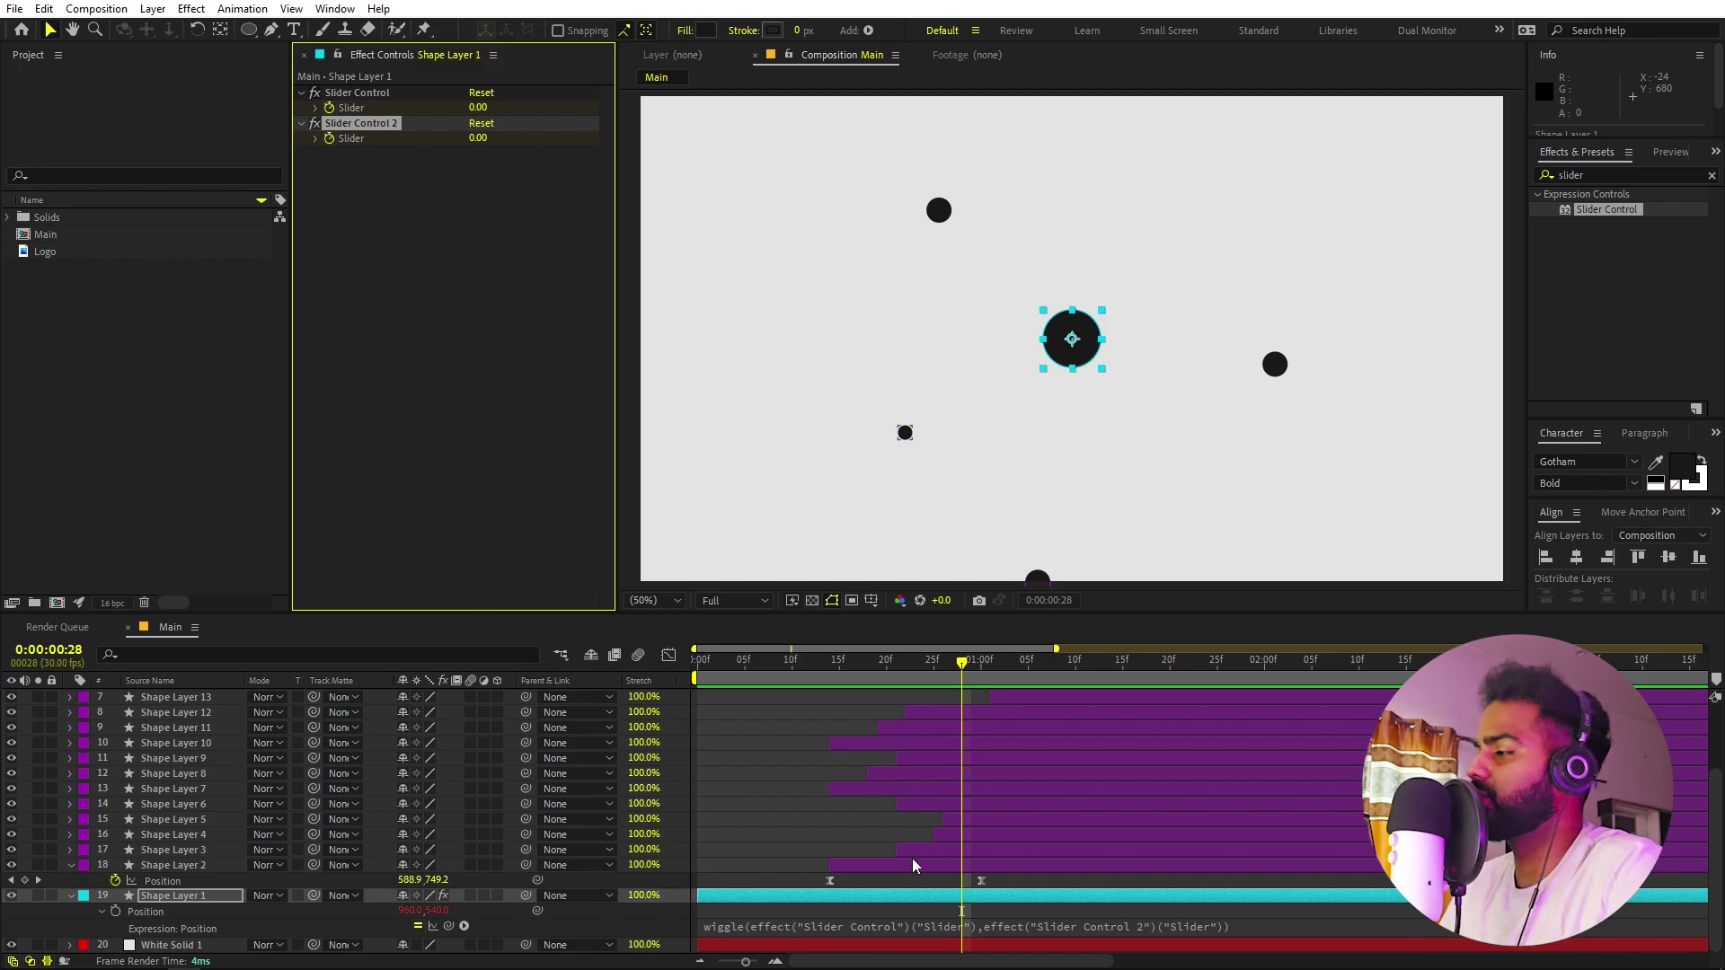
{"action": "key", "text": "u"}
{"action": "left_click", "coordinate": [1004, 909]}
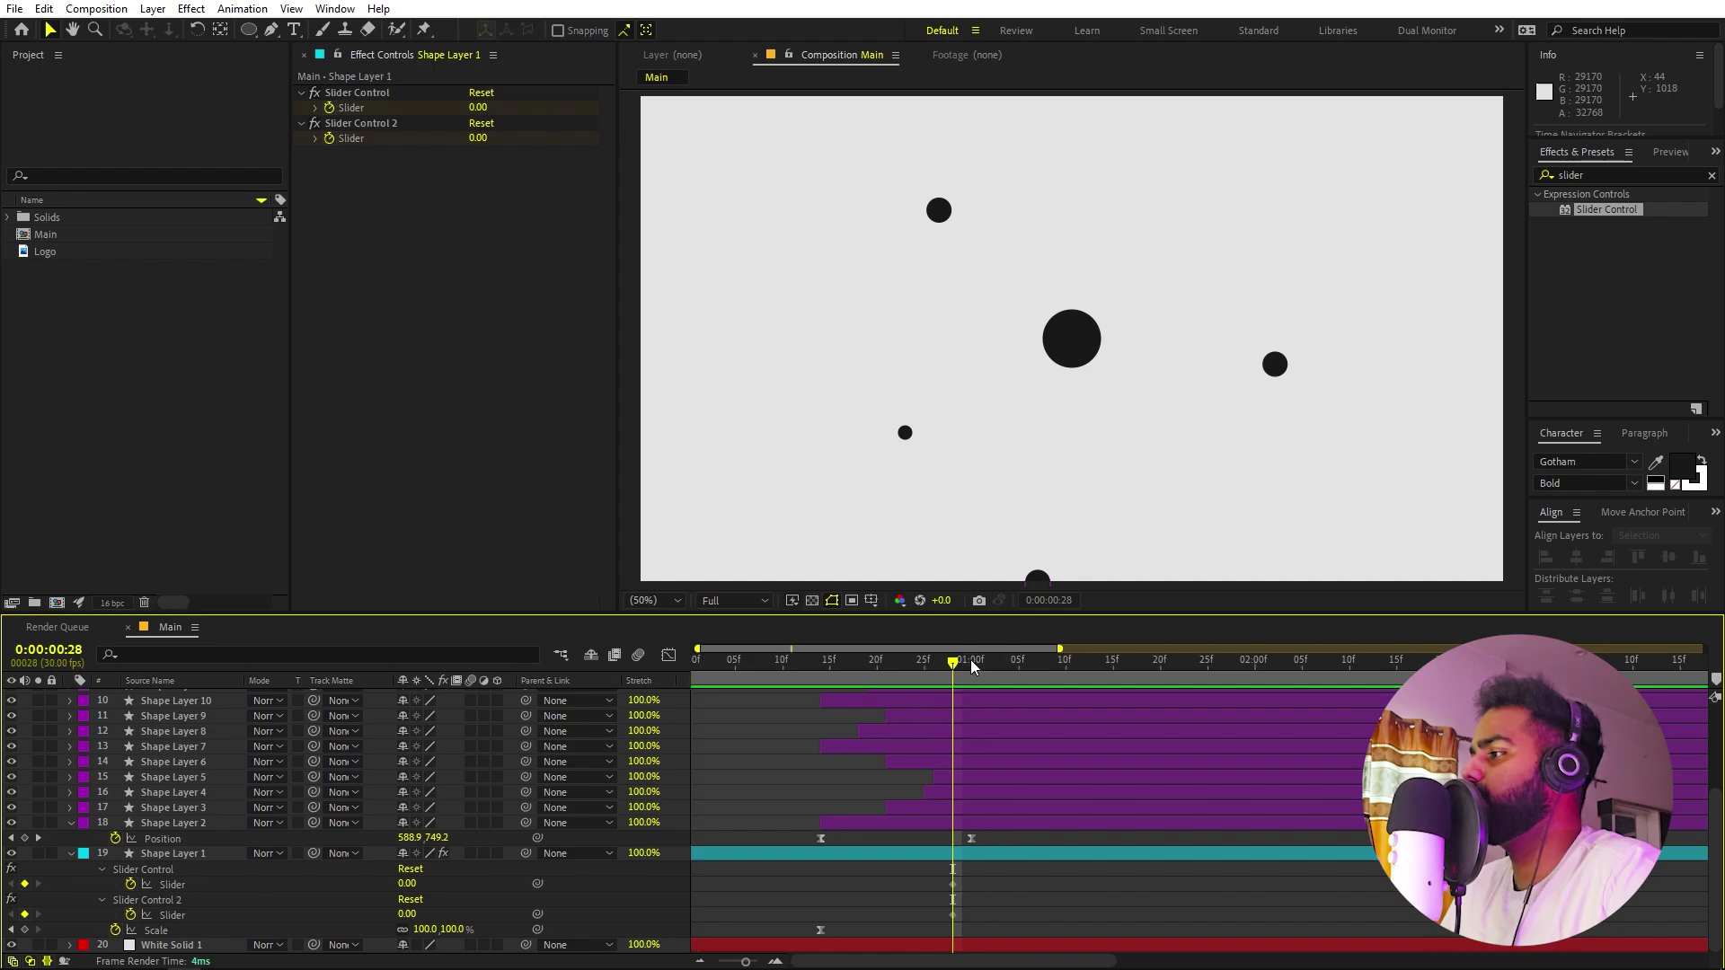
At 0:00:01:06, set Slider Control to 68 and Slider Control 2 to 20.
{"action": "left_click_drag", "start_coordinate": [974, 663], "coordinate": [1028, 665]}
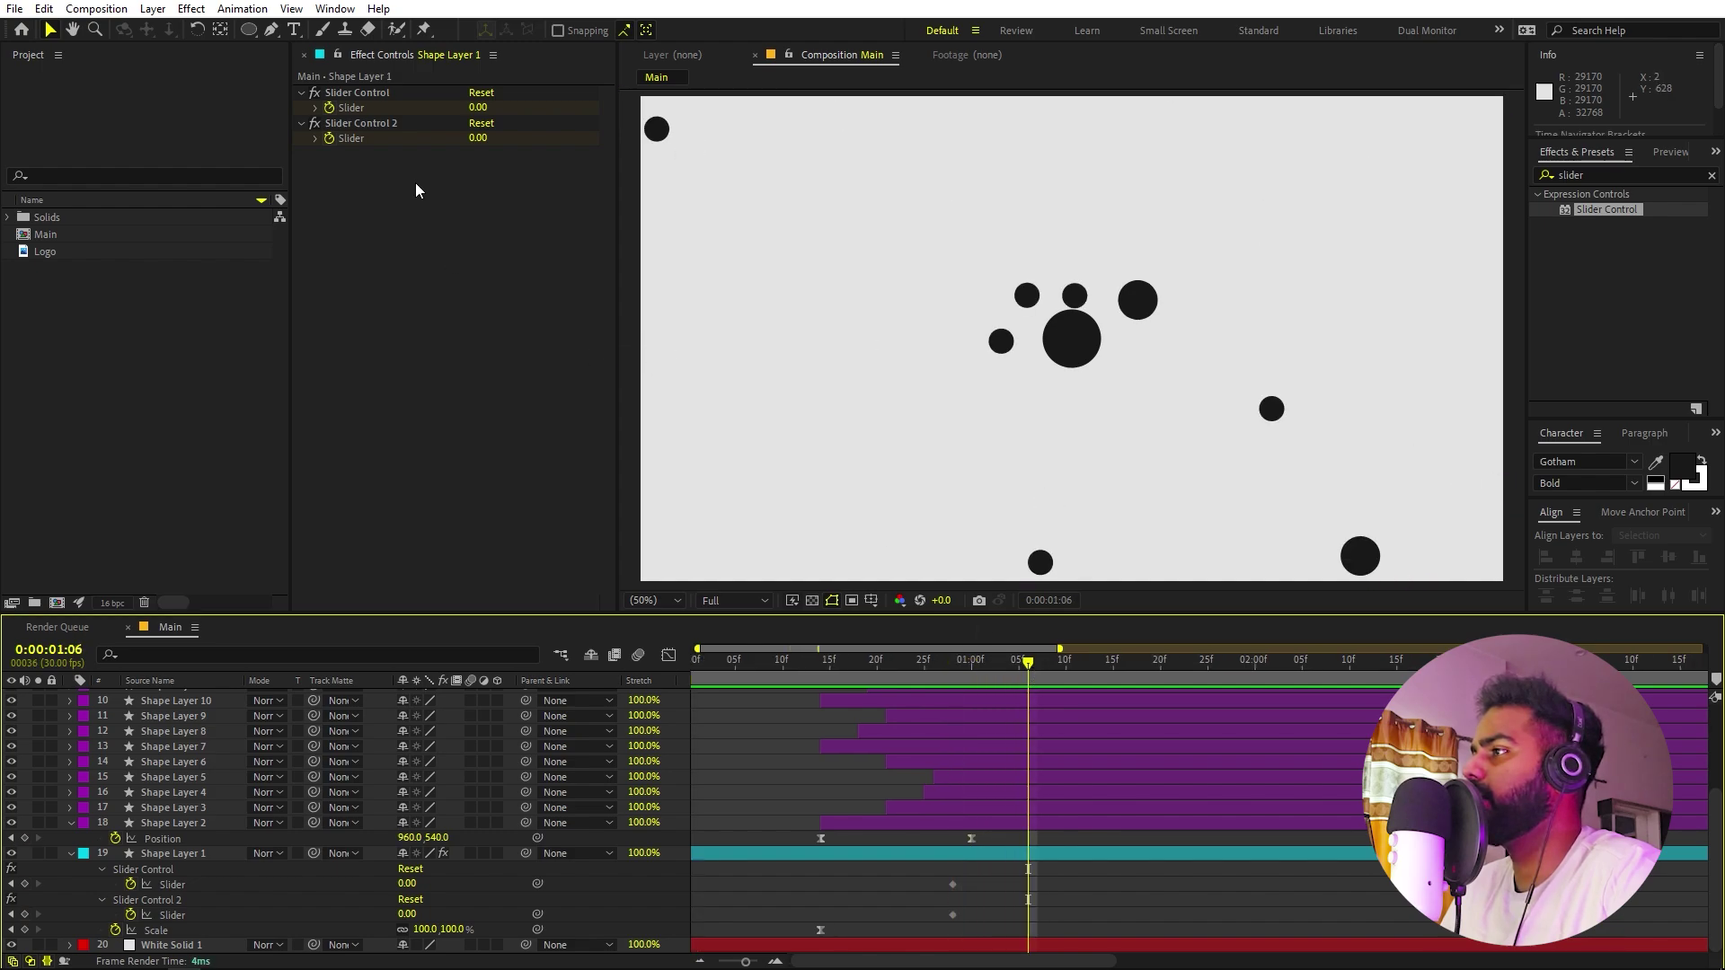
{"action": "left_click_drag", "start_coordinate": [480, 109], "coordinate": [488, 107]}
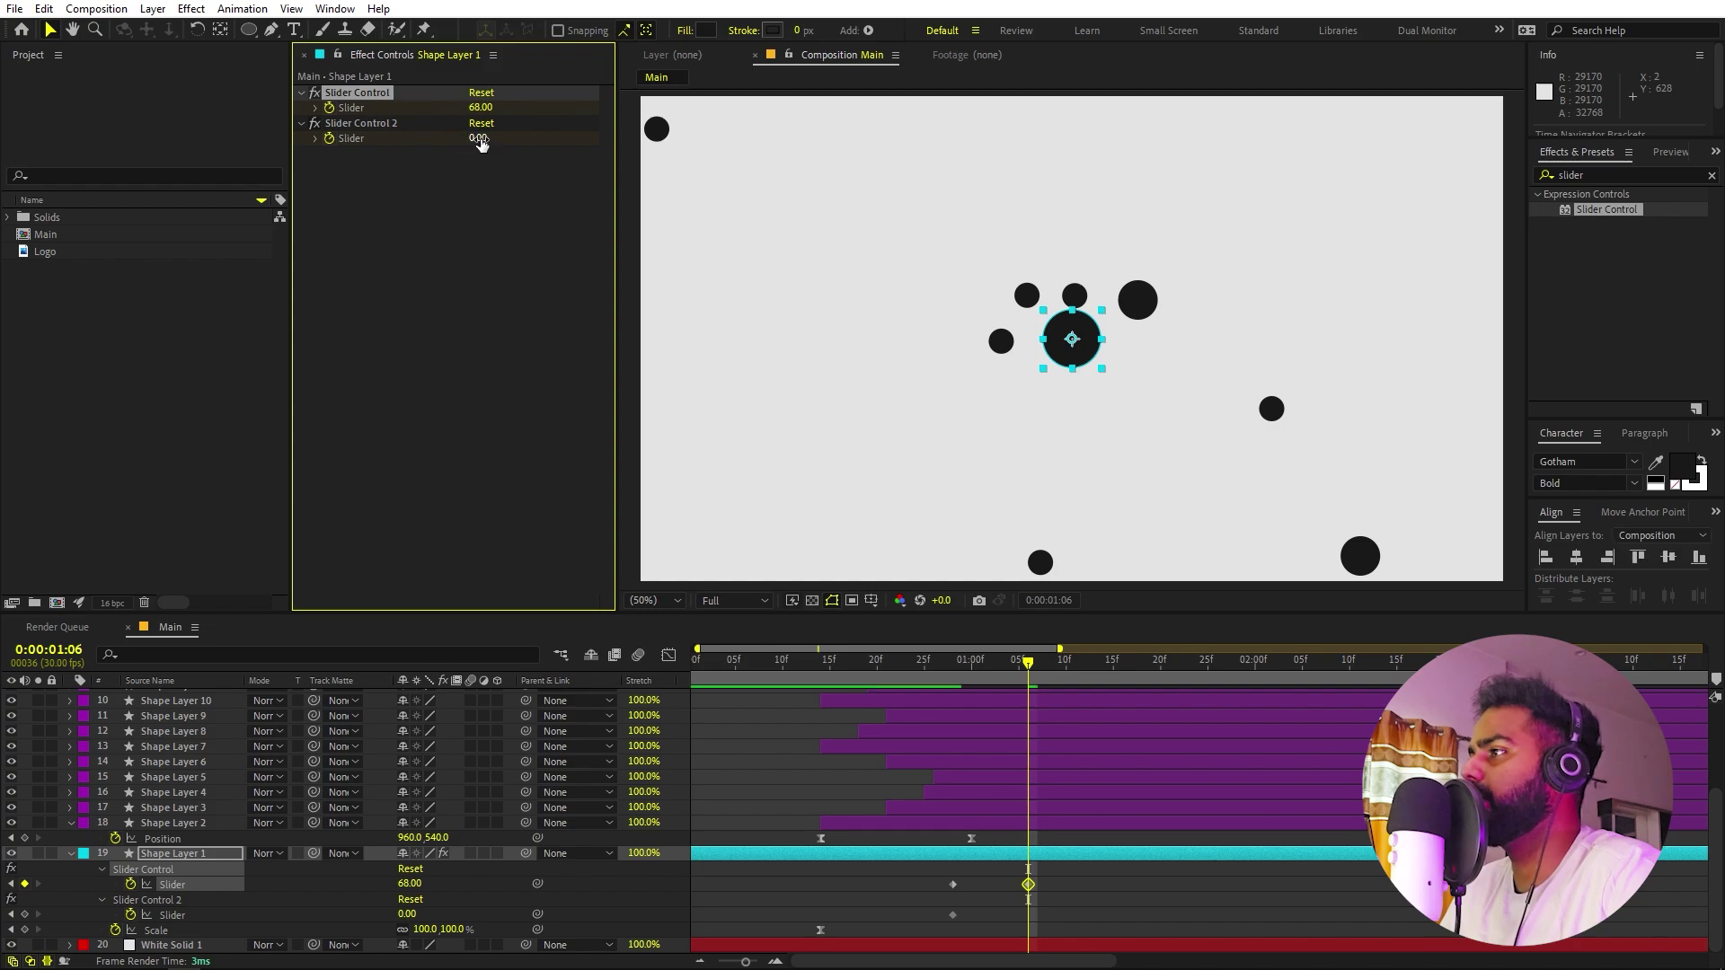
{"action": "type", "text": "20"}
{"action": "key", "text": "Return"}
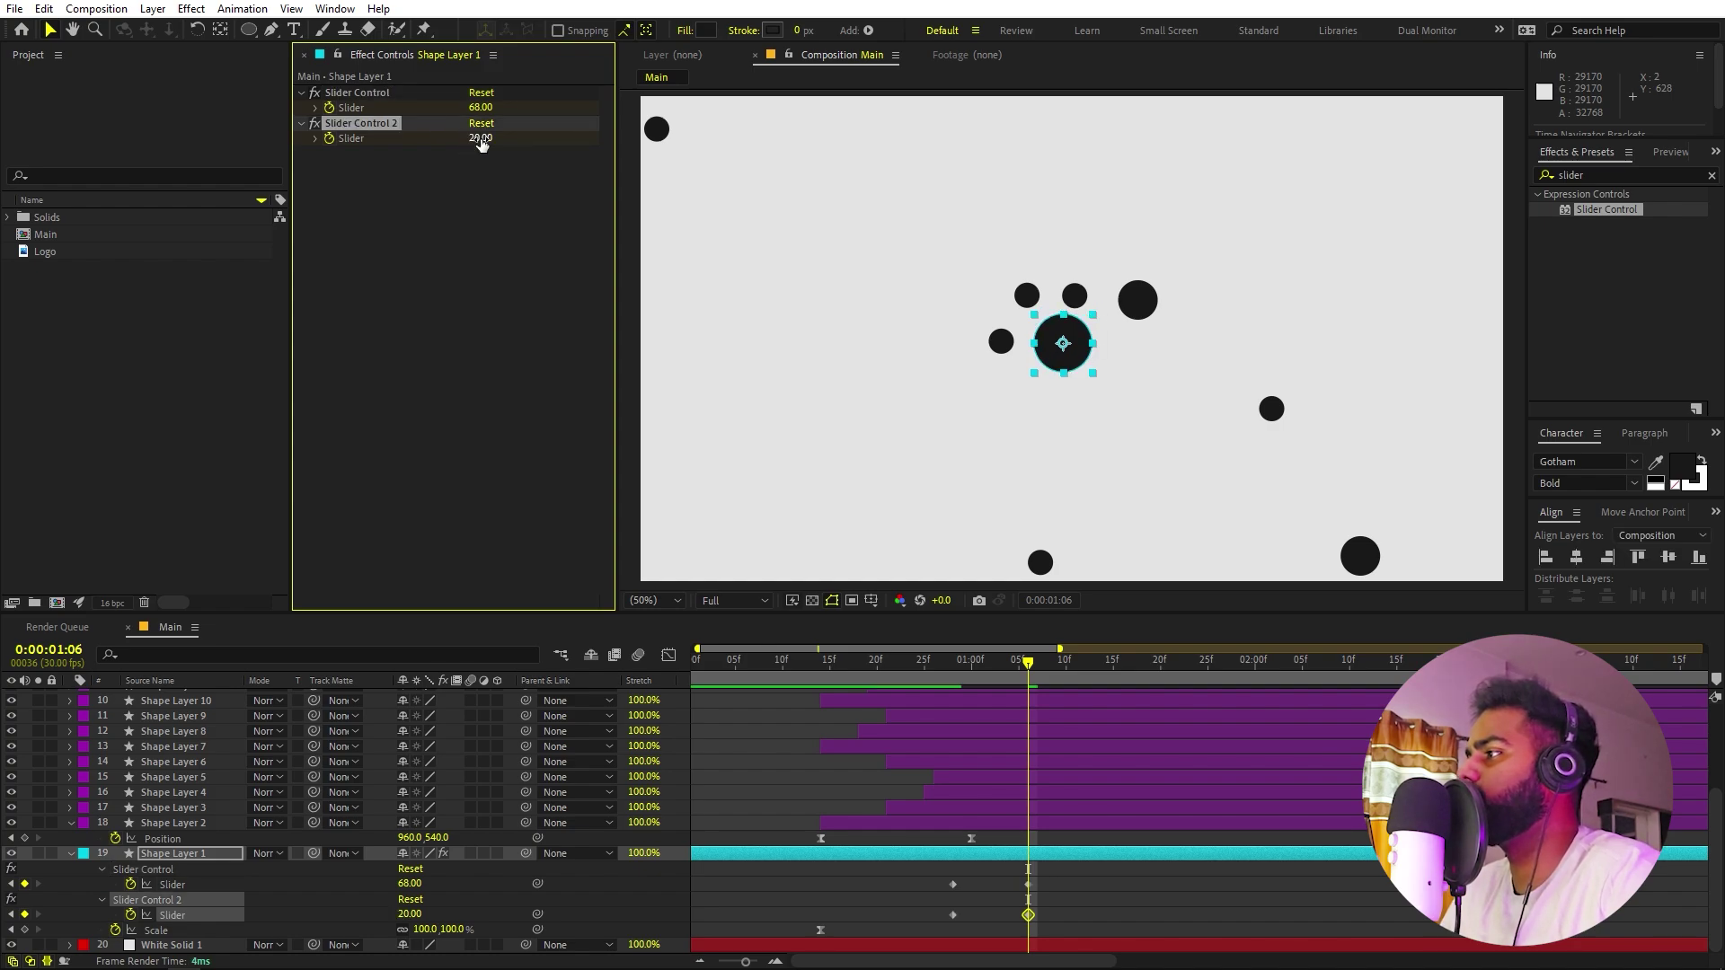
Set both Slider Control and Slider Control 2 to 0 at 0:00:01:17, previewing the wiggle first.
{"action": "left_click_drag", "start_coordinate": [1016, 672], "coordinate": [1130, 676]}
{"action": "key", "text": "space"}
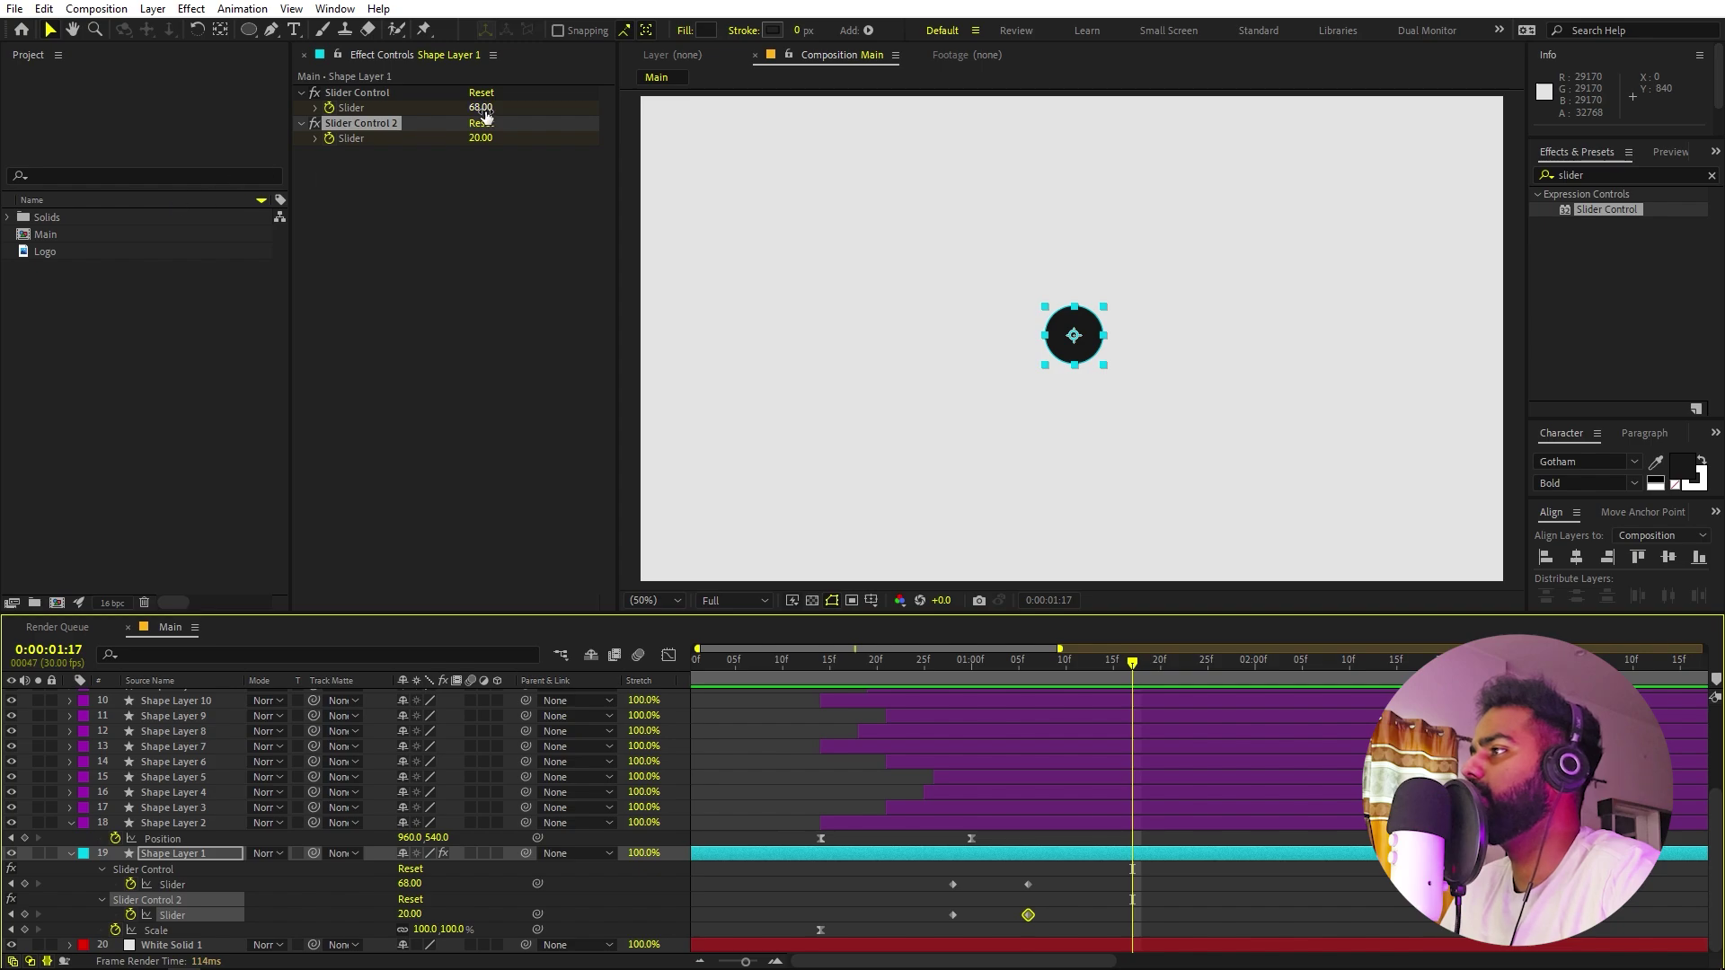
{"action": "left_click", "coordinate": [481, 108]}
{"action": "type", "text": "0"}
{"action": "key", "text": "Return"}
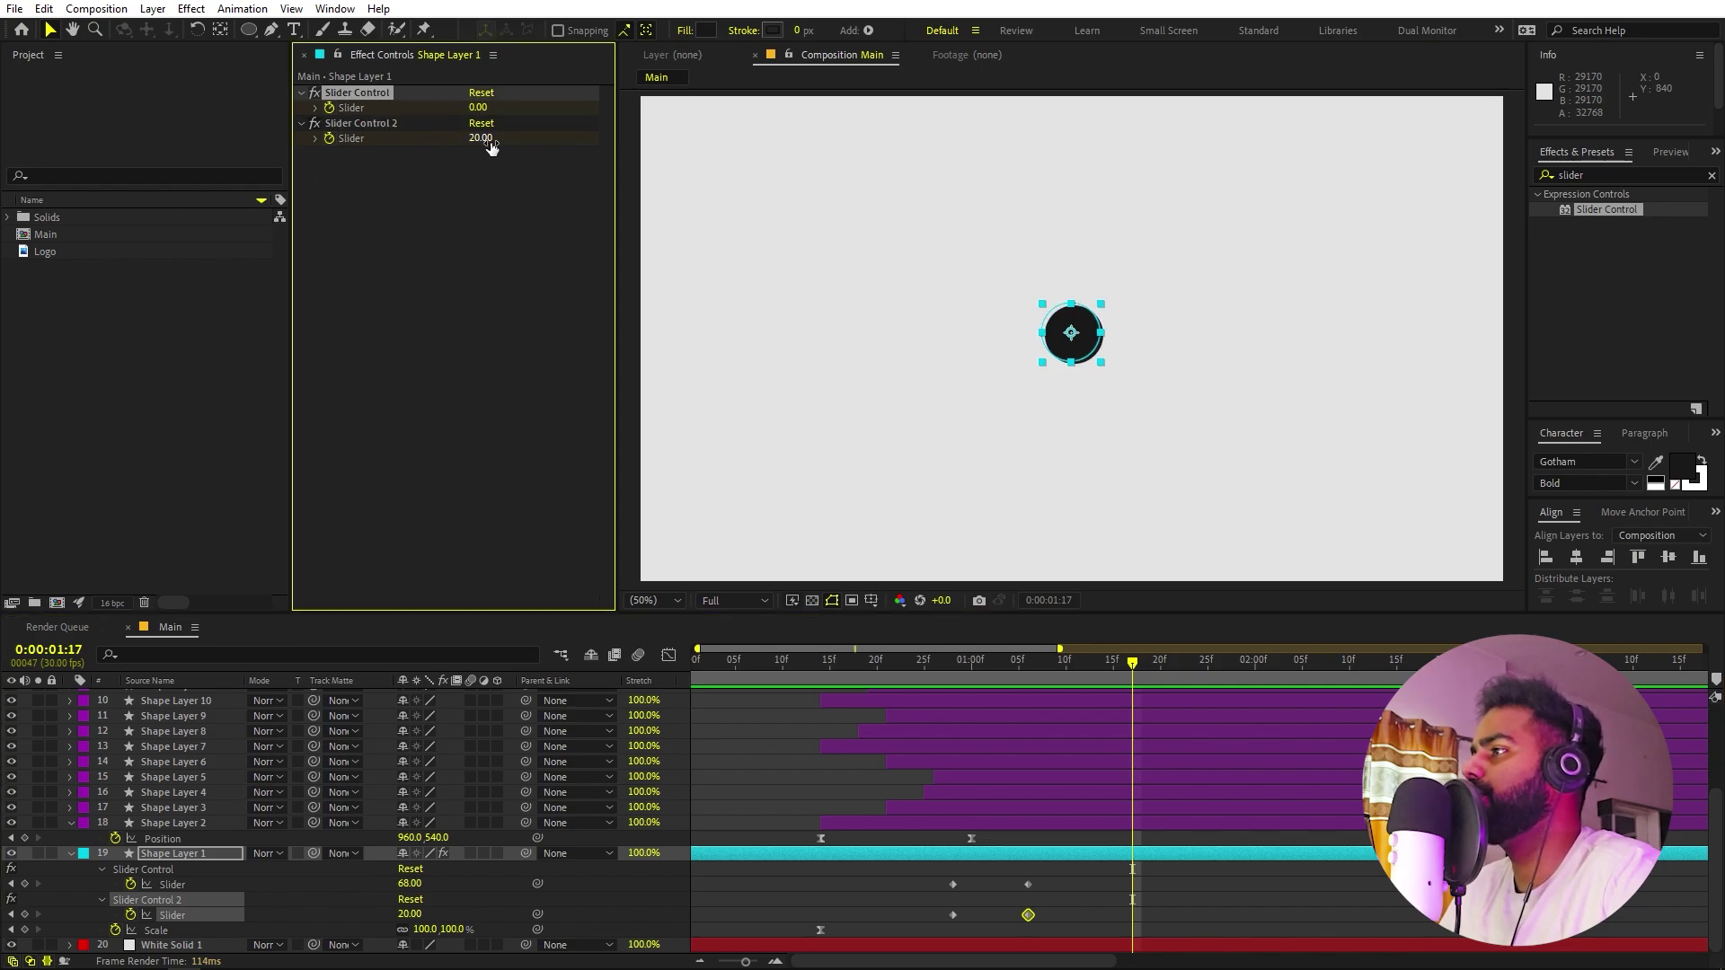
{"action": "left_click", "coordinate": [490, 142]}
{"action": "type", "text": "0"}
{"action": "key", "text": "Return"}
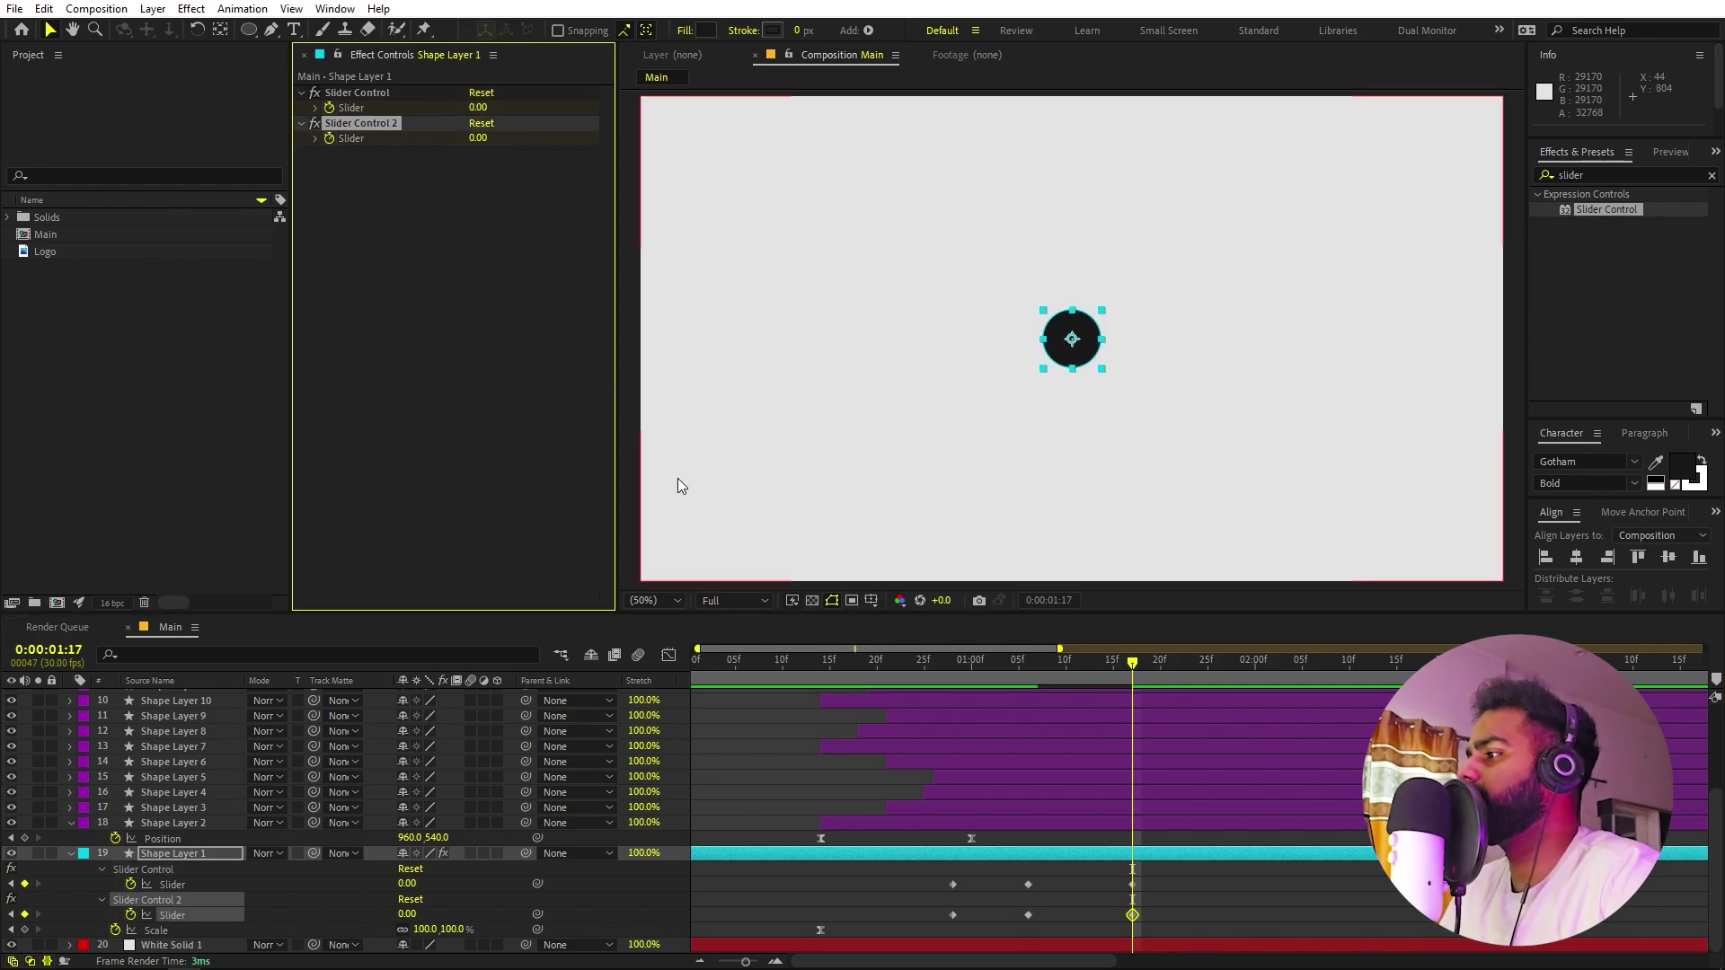
Preview the central circle's wiggle from frame 19, and again from frame 0.
{"action": "left_click", "coordinate": [870, 676]}
{"action": "key", "text": "space"}
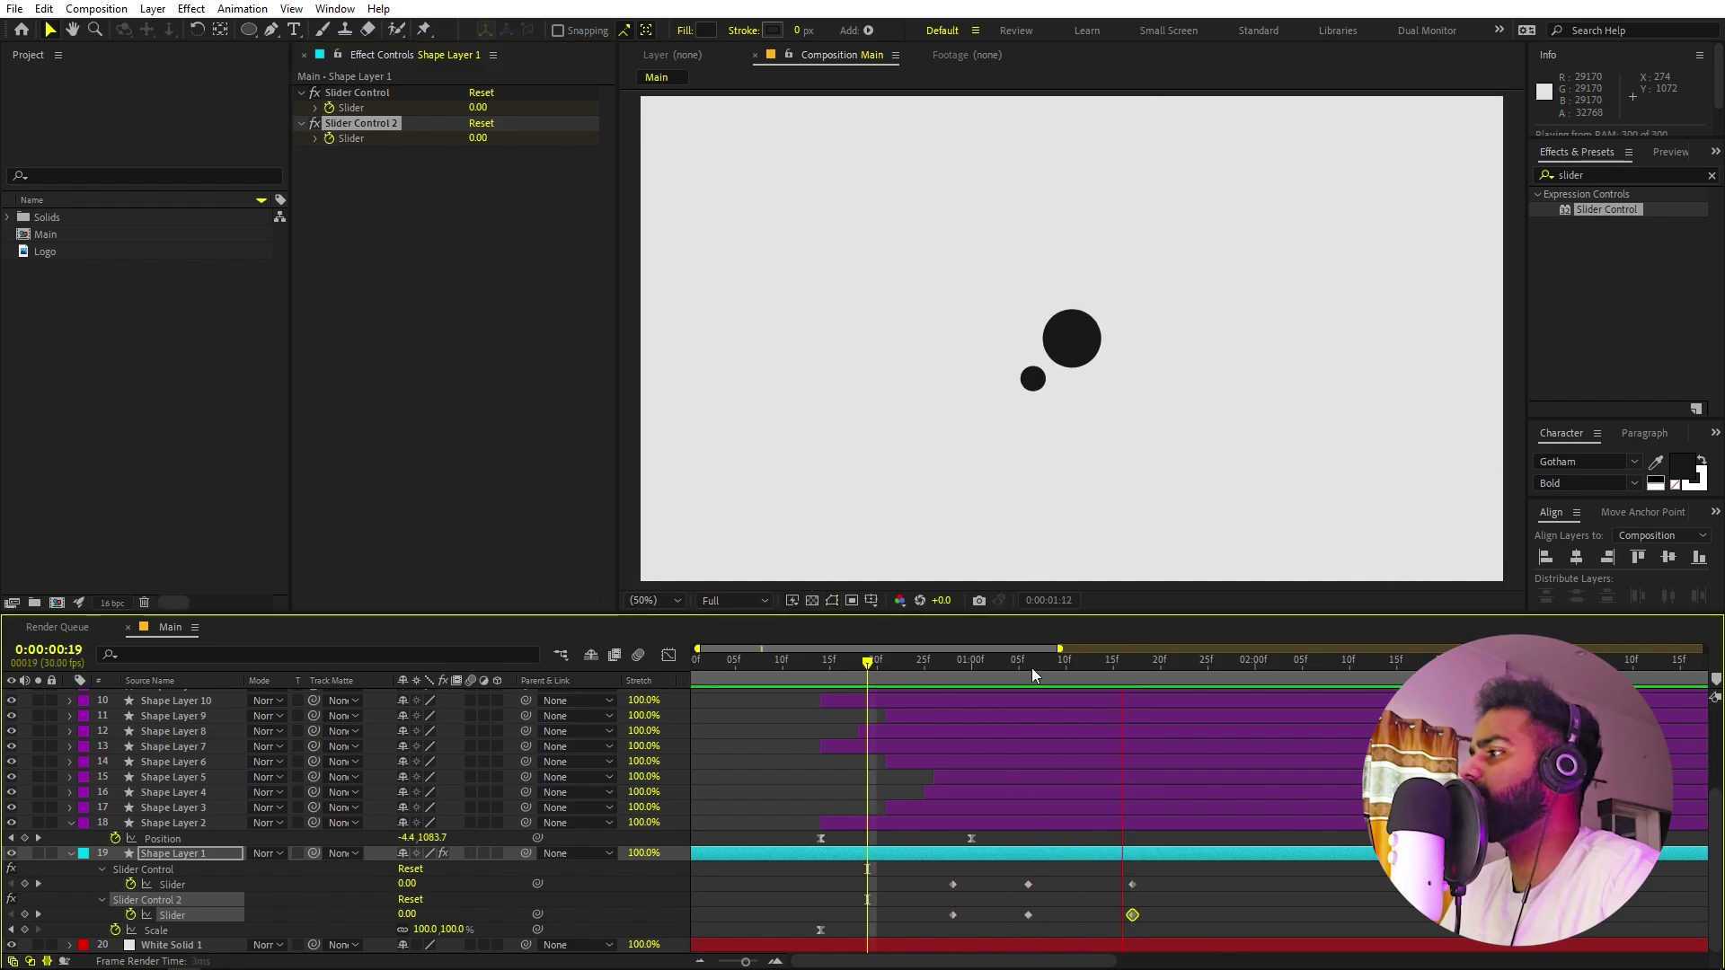
{"action": "key", "text": "space"}
{"action": "left_click_drag", "start_coordinate": [882, 676], "coordinate": [690, 678]}
{"action": "key", "text": "space"}
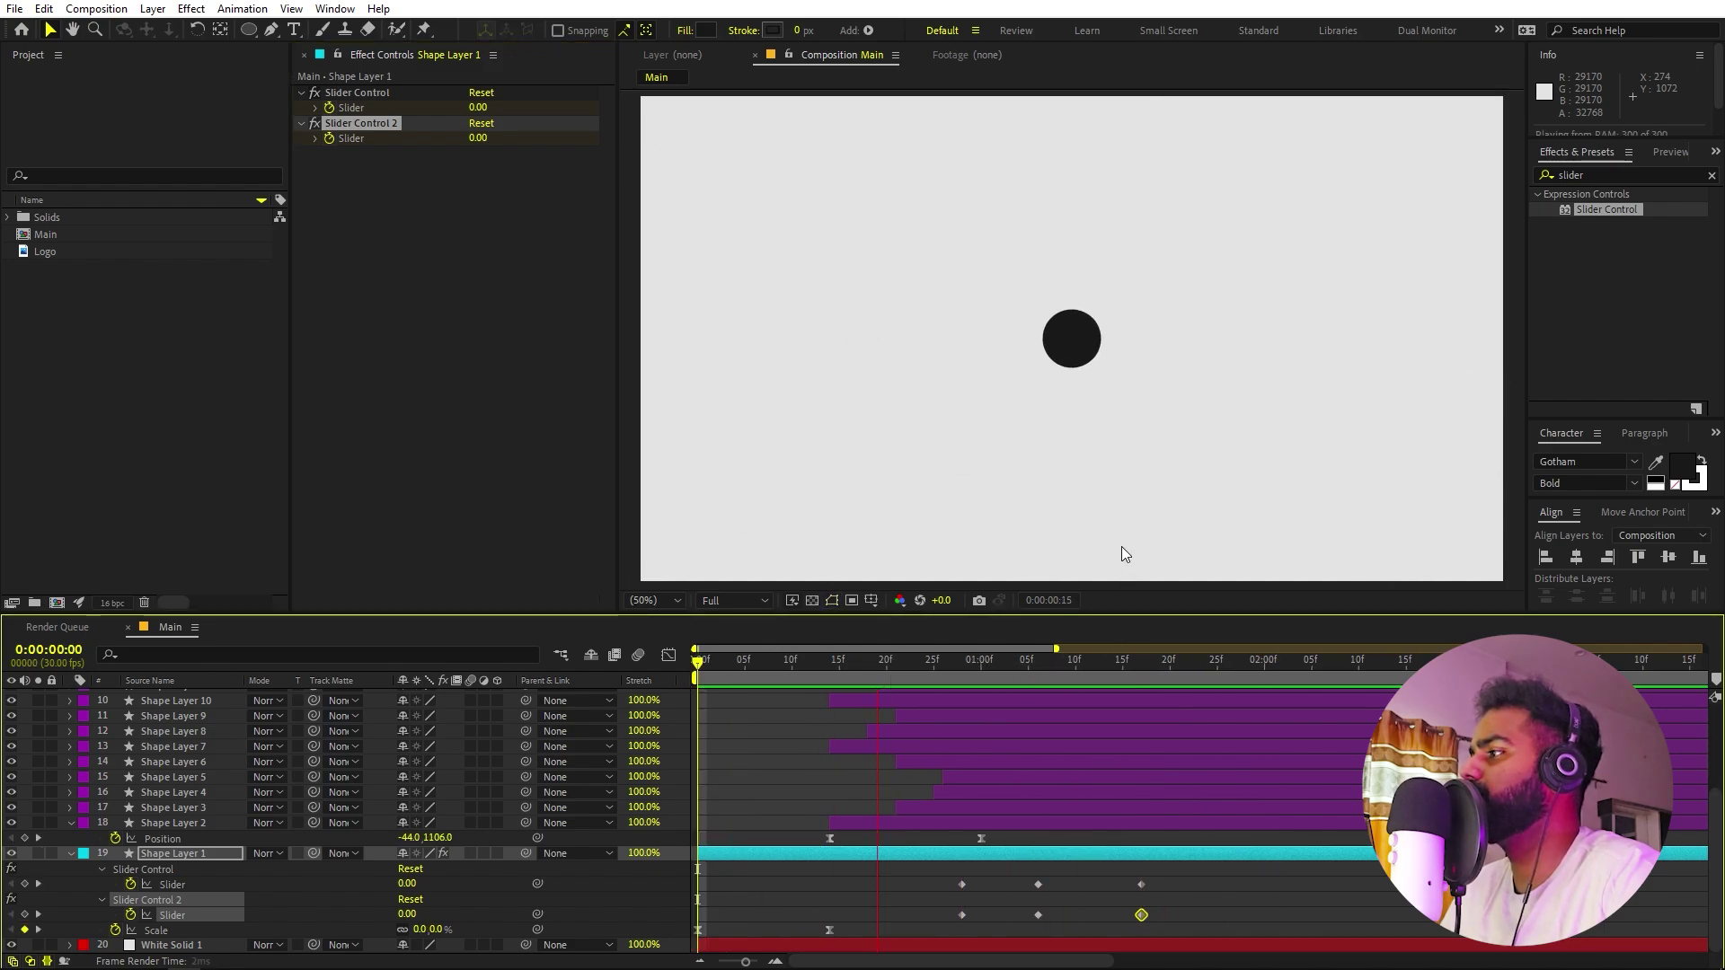
Move the last keyframes of both sliders about 4 frames later, to about 0:00:01:21, and preview the animation.
{"action": "left_click_drag", "start_coordinate": [942, 662], "coordinate": [1010, 672]}
{"action": "mouse_move", "coordinate": [1168, 883]}
{"action": "left_mouse_down"}
{"action": "mouse_move", "coordinate": [1116, 936]}
{"action": "mouse_move", "coordinate": [1180, 916]}
{"action": "left_mouse_up"}
{"action": "key", "text": "space"}
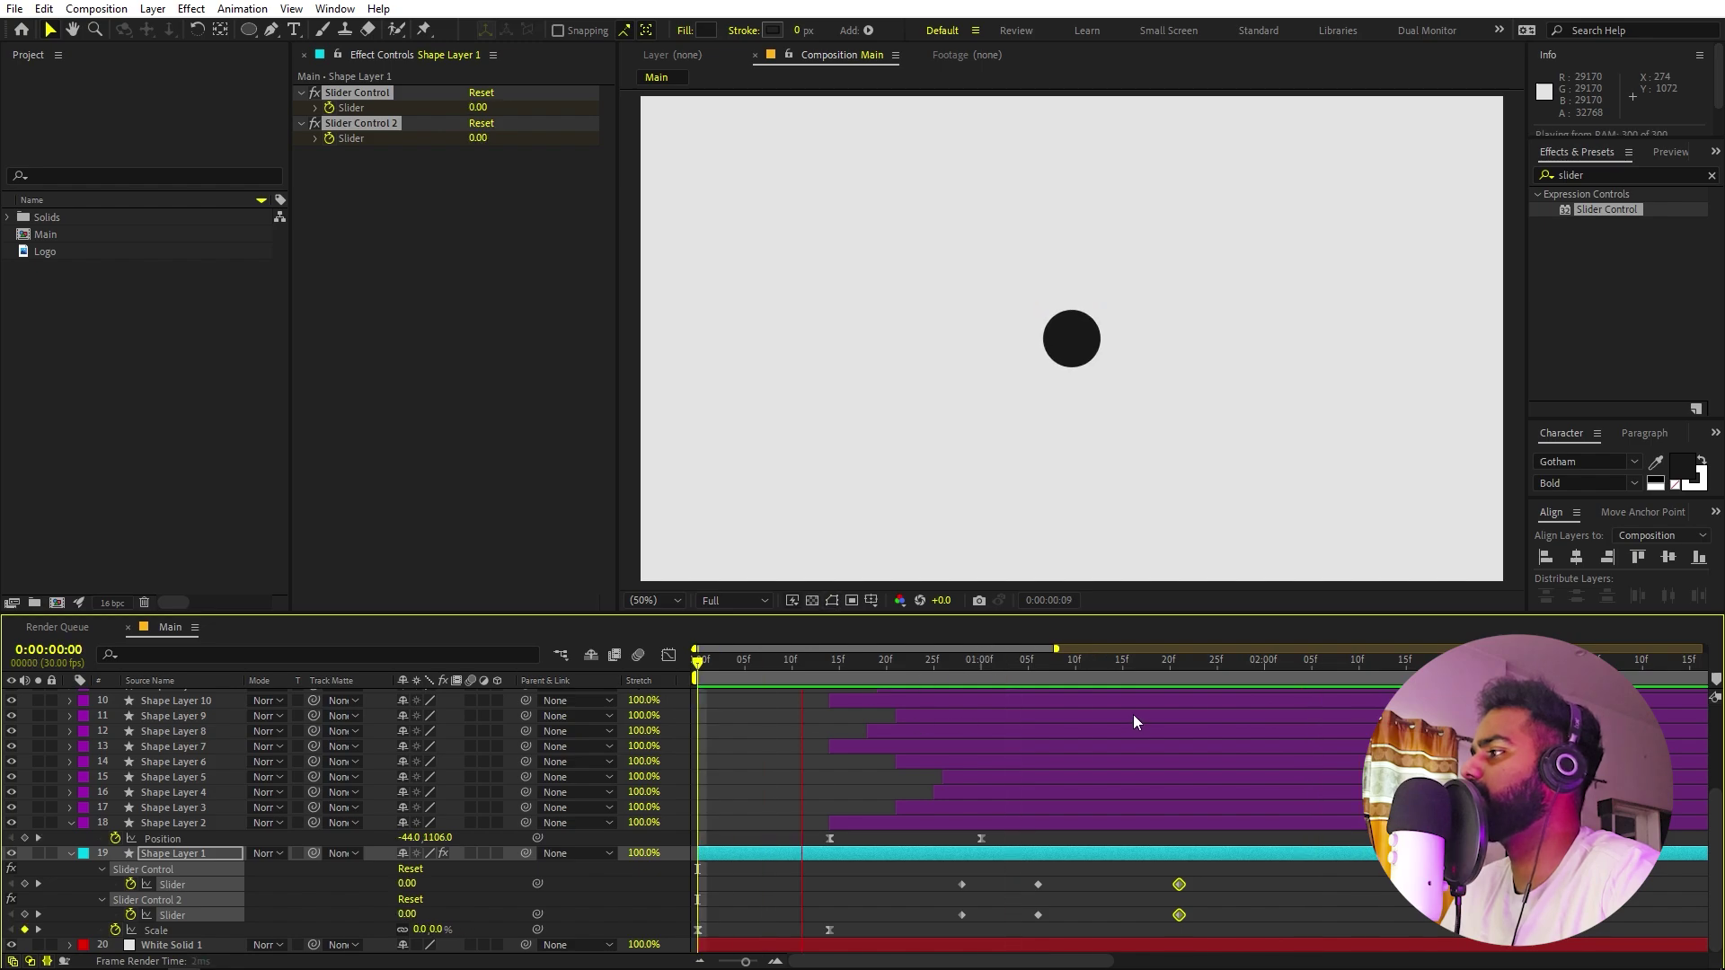
{"action": "key", "text": "space"}
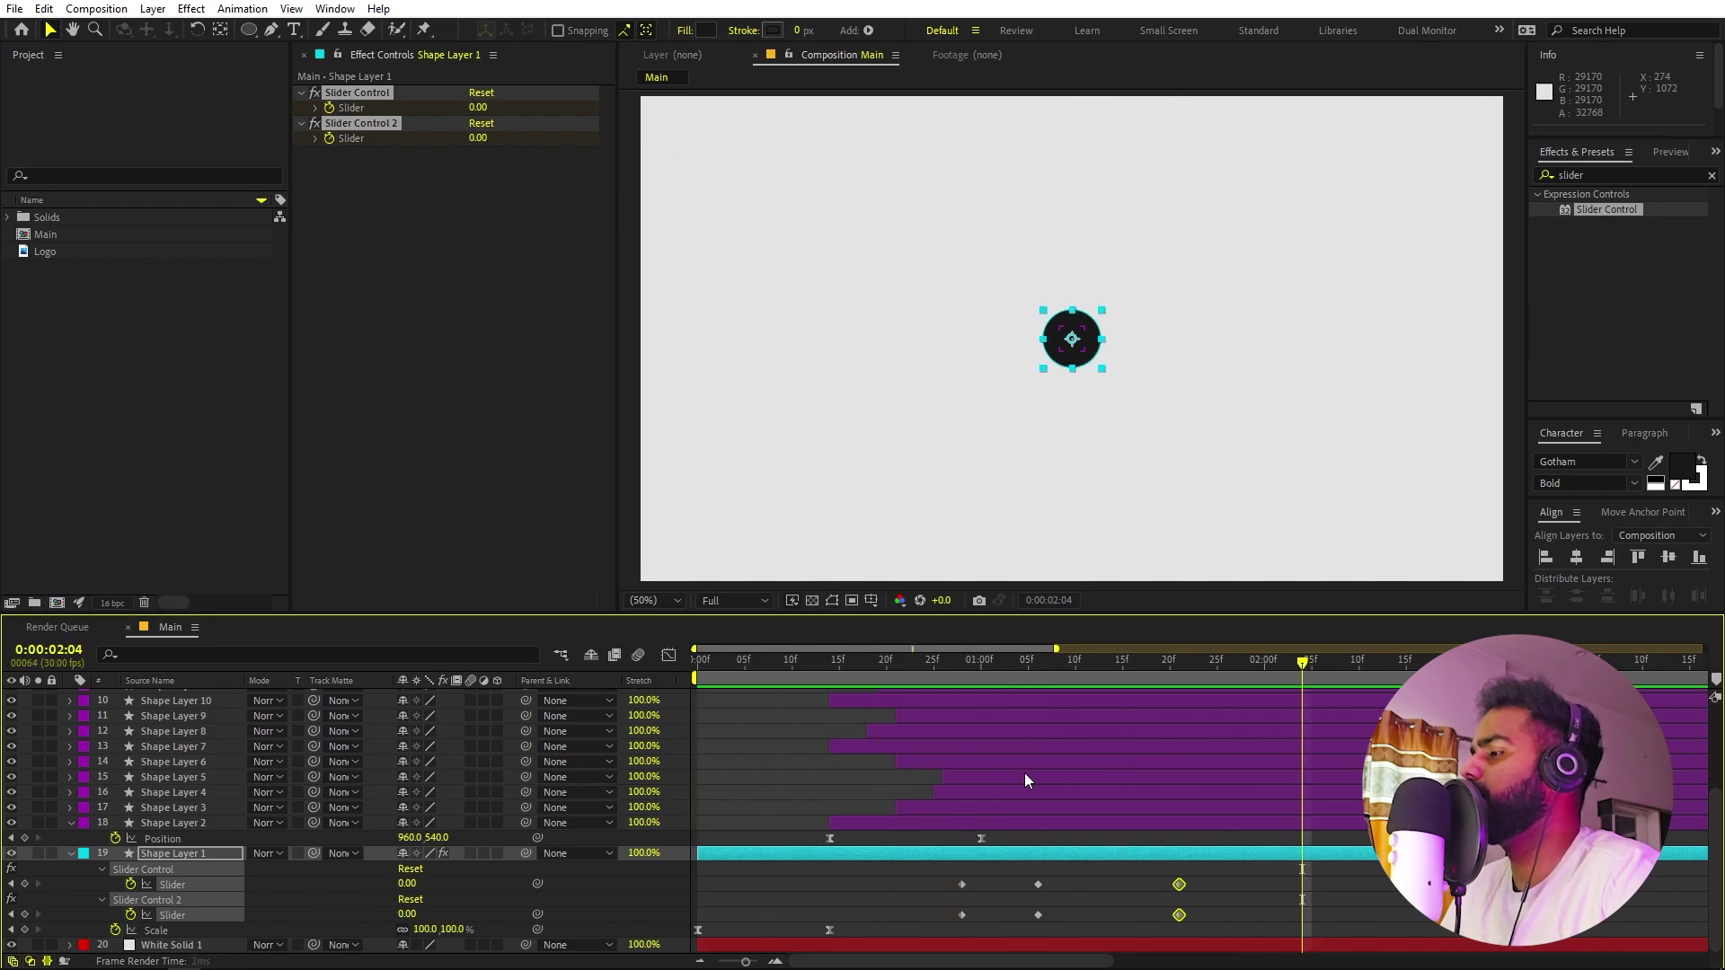
Try duplicating Shape Layers 7 through 19 and shifting the copies about 21 frames later, previewing the effect.
{"action": "scroll", "coordinate": [1015, 746], "scroll_direction": "up", "scroll_amount": 3}
{"action": "left_click", "coordinate": [1032, 698]}
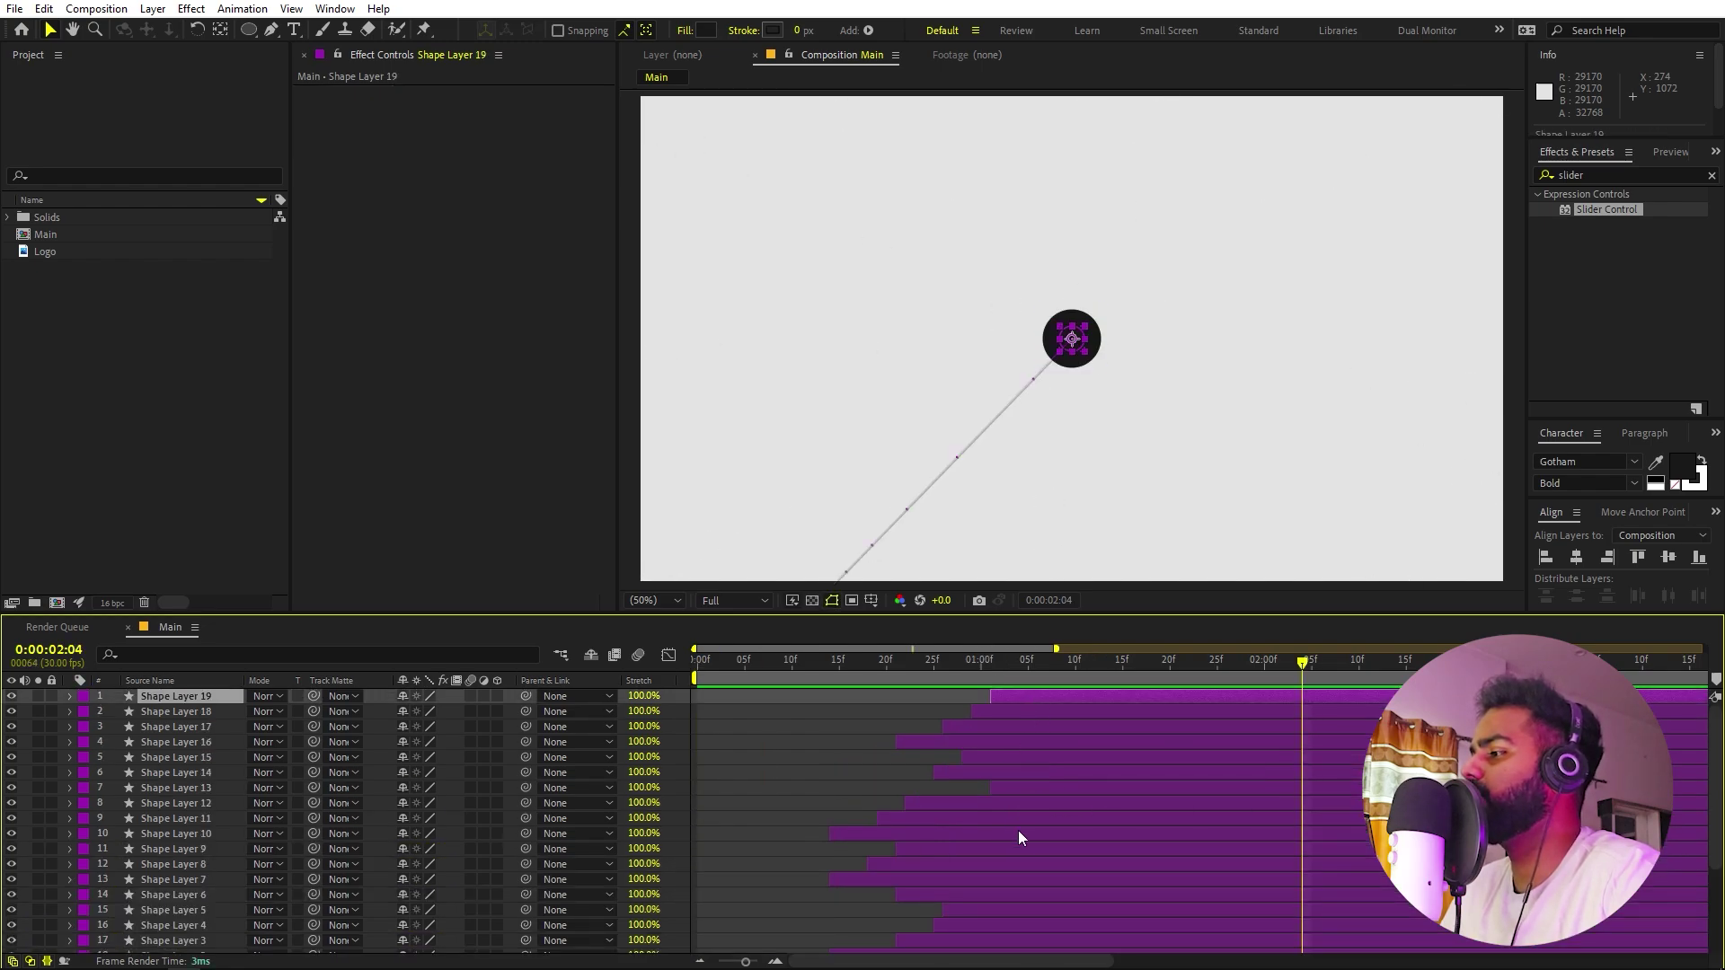
{"action": "left_click", "coordinate": [1020, 876], "text": "shift"}
{"action": "key", "text": "ctrl+d"}
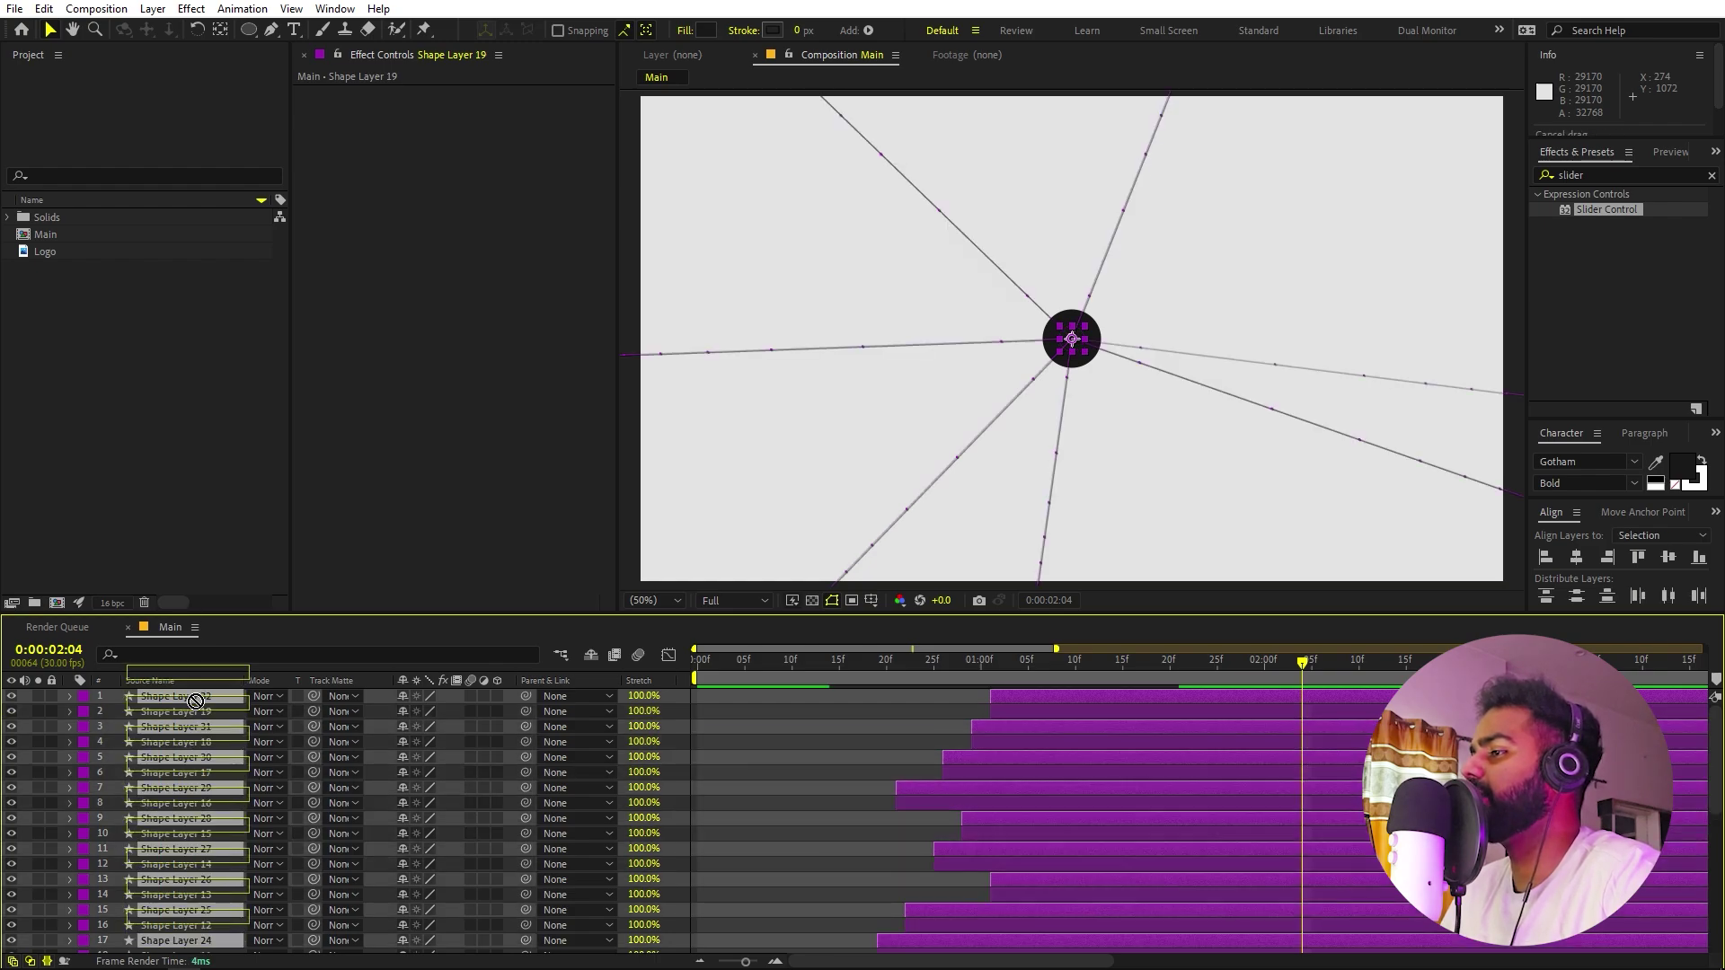
{"action": "left_click_drag", "start_coordinate": [967, 745], "coordinate": [1165, 746]}
{"action": "key", "text": "space"}
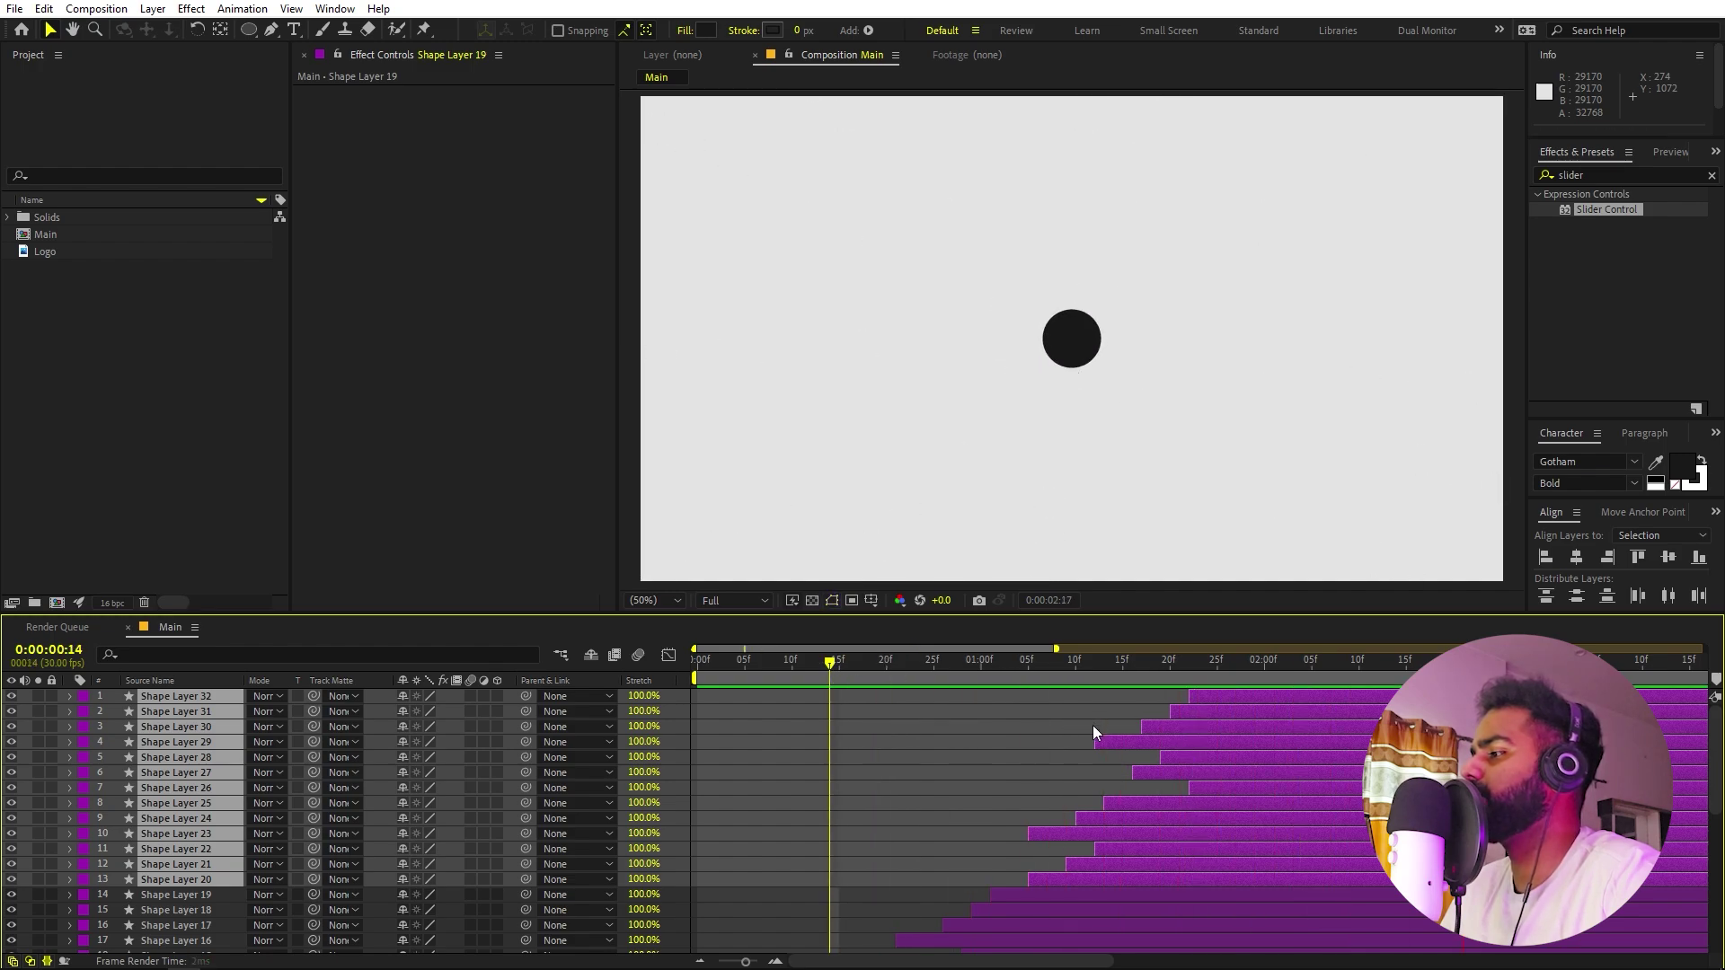
{"action": "key", "text": "space"}
Undo the duplication and time shift of the small circle layers.
{"action": "key", "text": "ctrl+z"}
{"action": "key", "text": "ctrl+z"}
{"action": "key", "text": "ctrl+shift+z"}
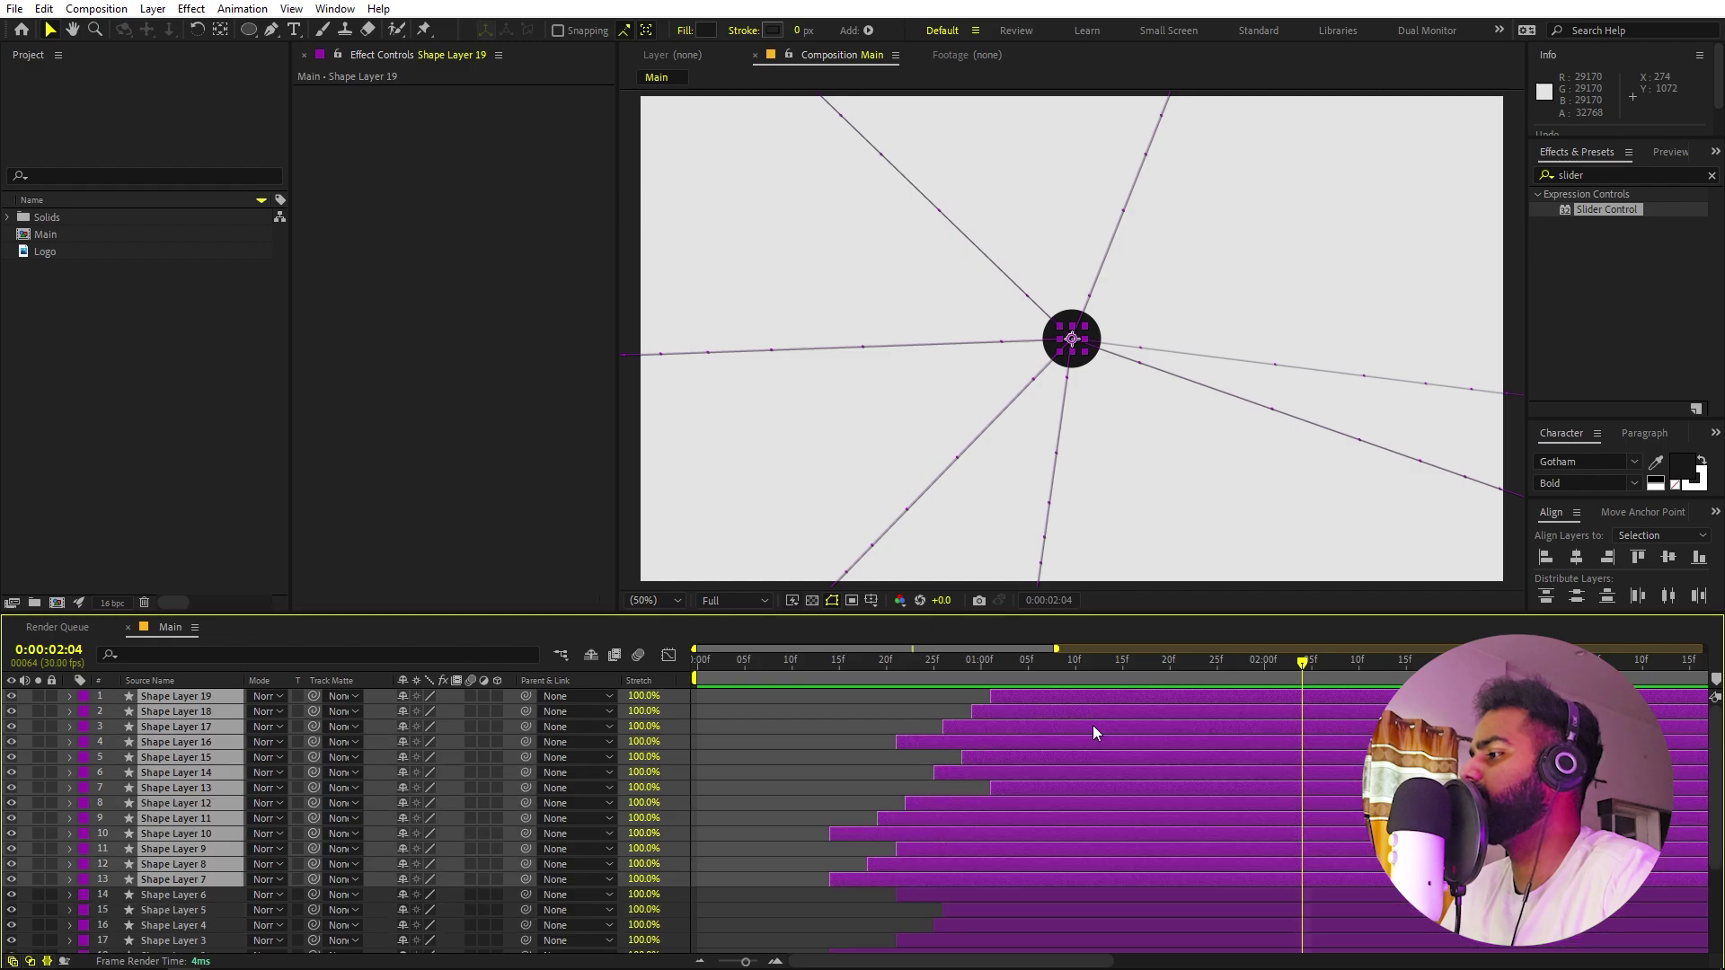
{"action": "key", "text": "ctrl+z"}
{"action": "key", "text": "ctrl+z"}
Trim the ends of all the small circle layers, Shape Layers 2 through 19, at 0:00:01:18.
{"action": "scroll", "coordinate": [1087, 858], "scroll_direction": "down", "scroll_amount": 5}
{"action": "left_click", "coordinate": [1057, 836]}
{"action": "scroll", "coordinate": [1051, 808], "scroll_direction": "up", "scroll_amount": 3}
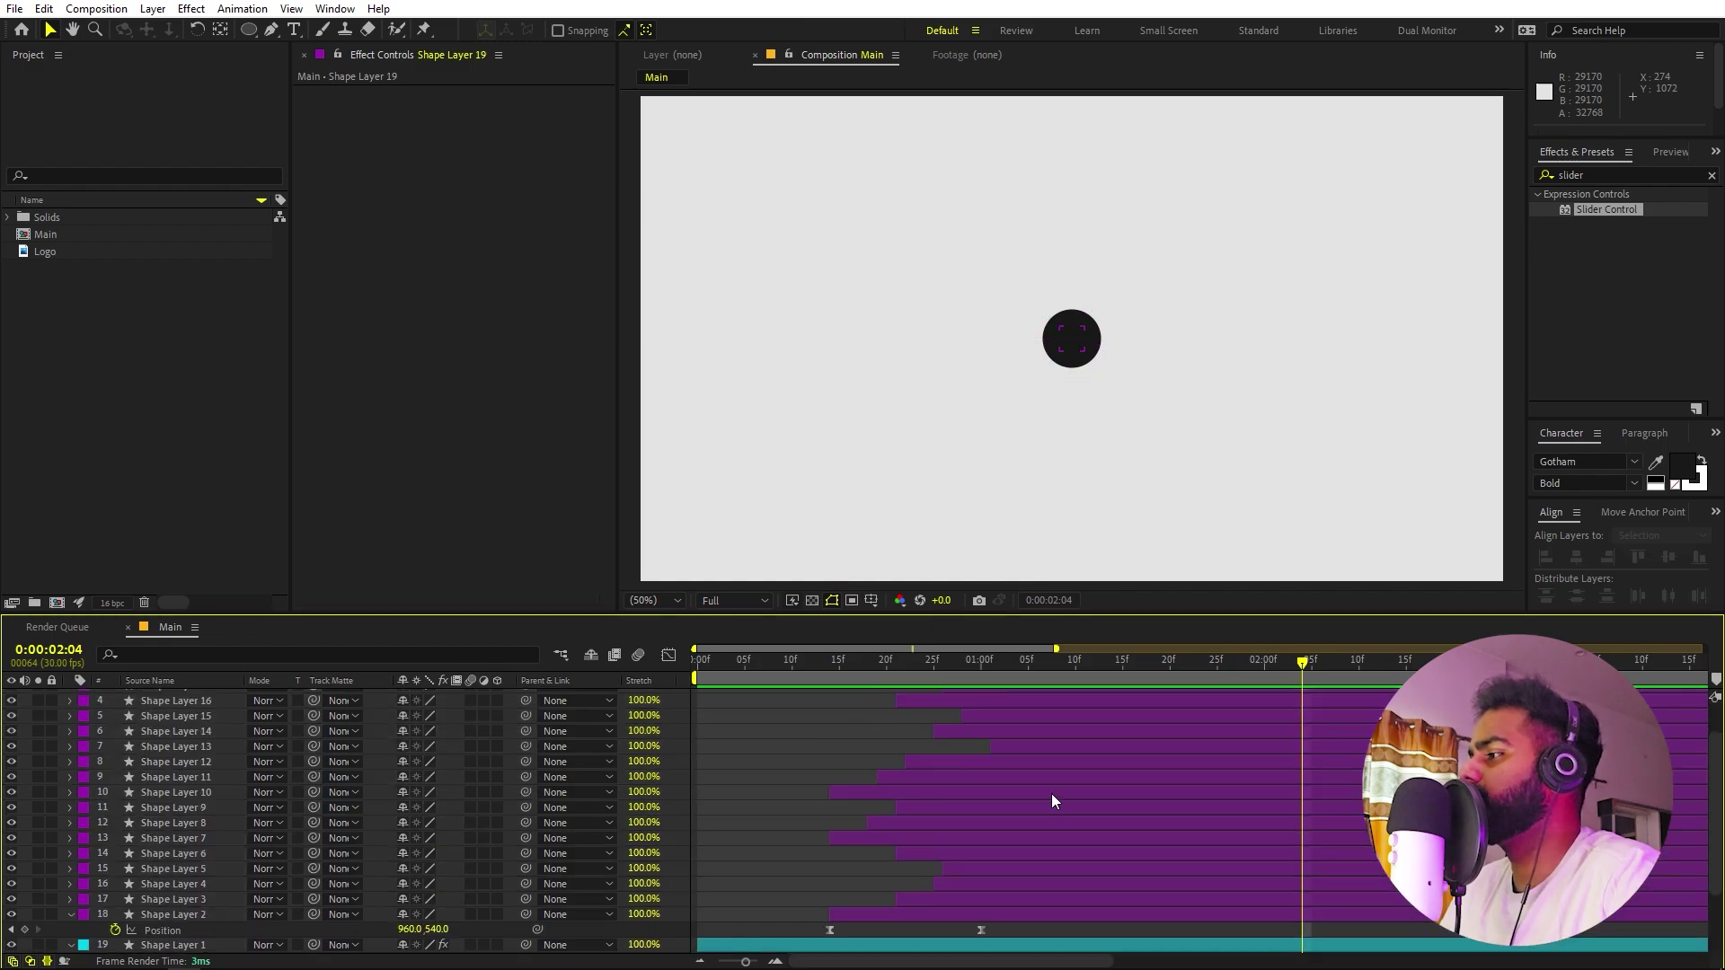
{"action": "scroll", "coordinate": [1007, 719], "scroll_direction": "up", "scroll_amount": 2}
{"action": "left_click_drag", "start_coordinate": [1038, 668], "coordinate": [1148, 674]}
{"action": "left_click", "coordinate": [1156, 697]}
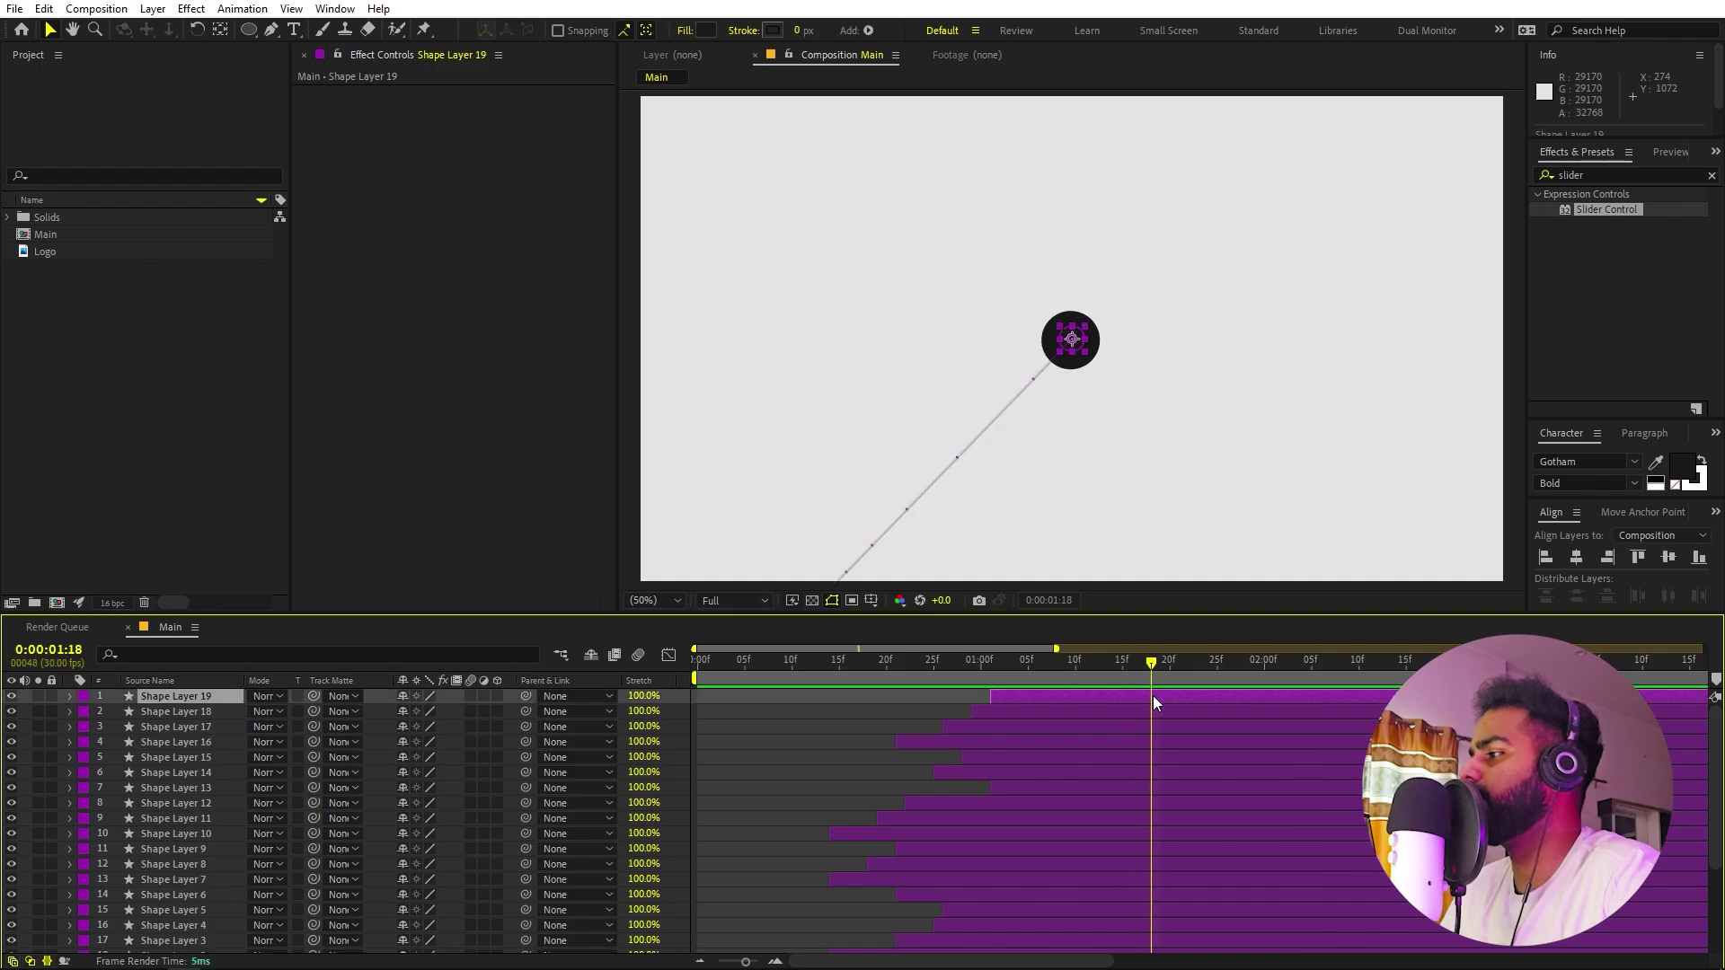
{"action": "scroll", "coordinate": [1168, 754], "scroll_direction": "down", "scroll_amount": 4}
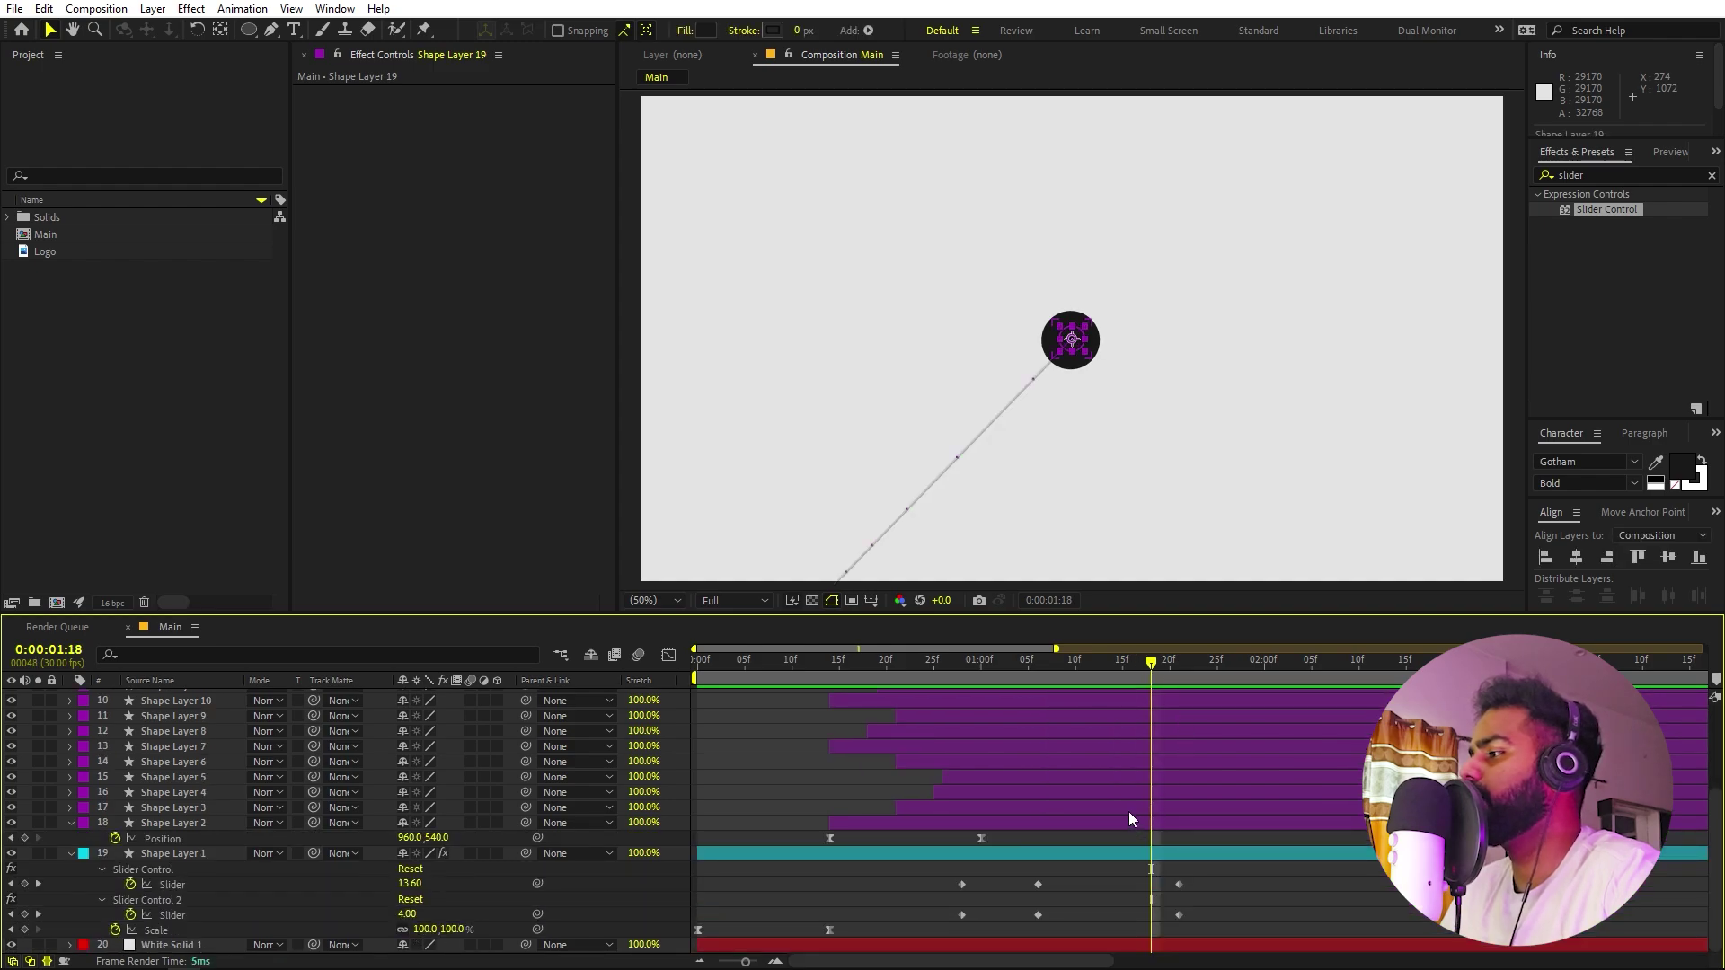
{"action": "left_click", "coordinate": [1133, 823], "text": "shift"}
{"action": "key", "text": "semicolon"}
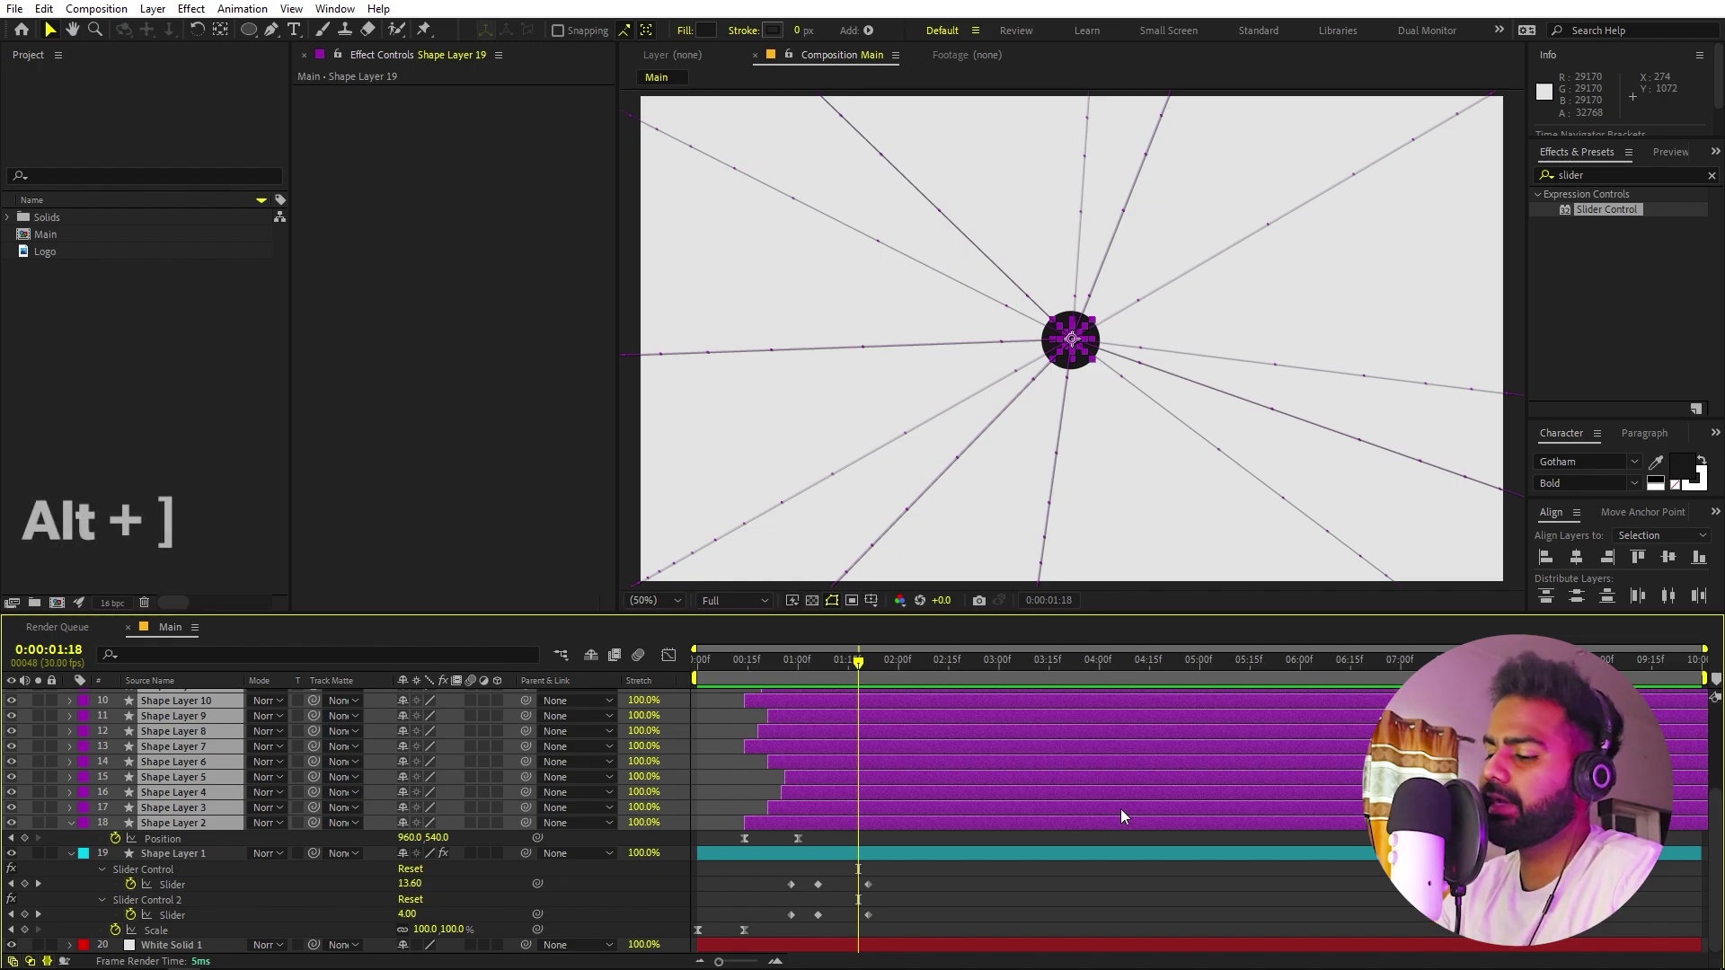
{"action": "key", "text": "alt+bracketright"}
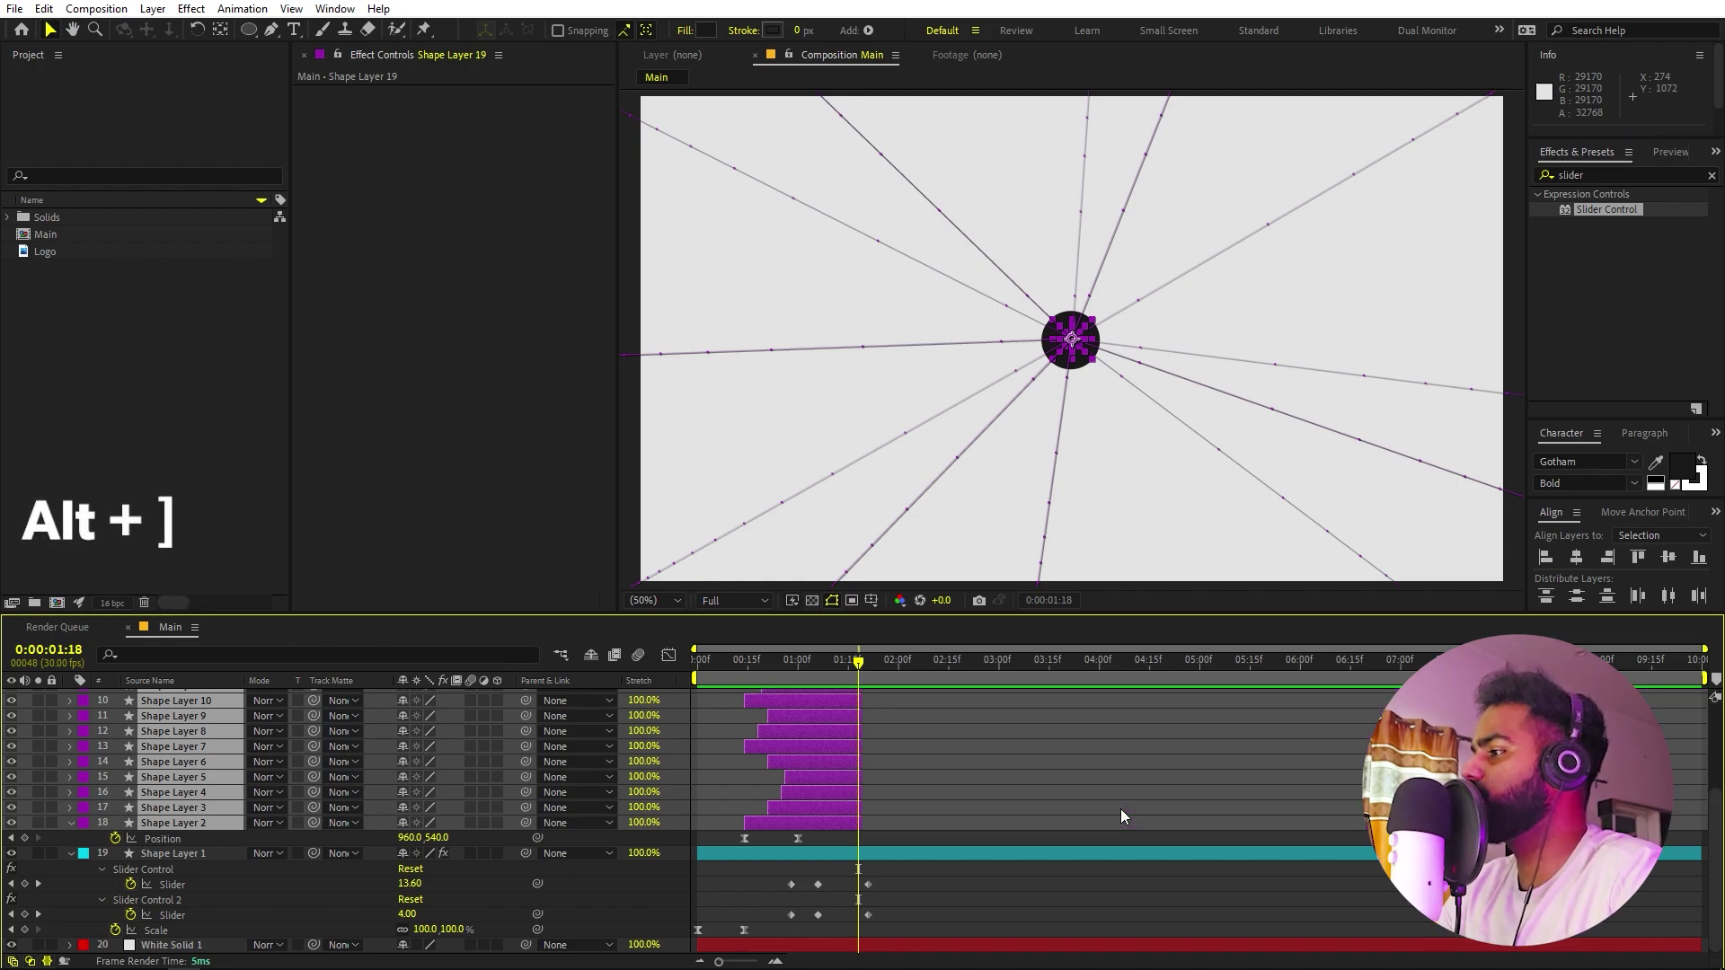
{"action": "left_click", "coordinate": [958, 740]}
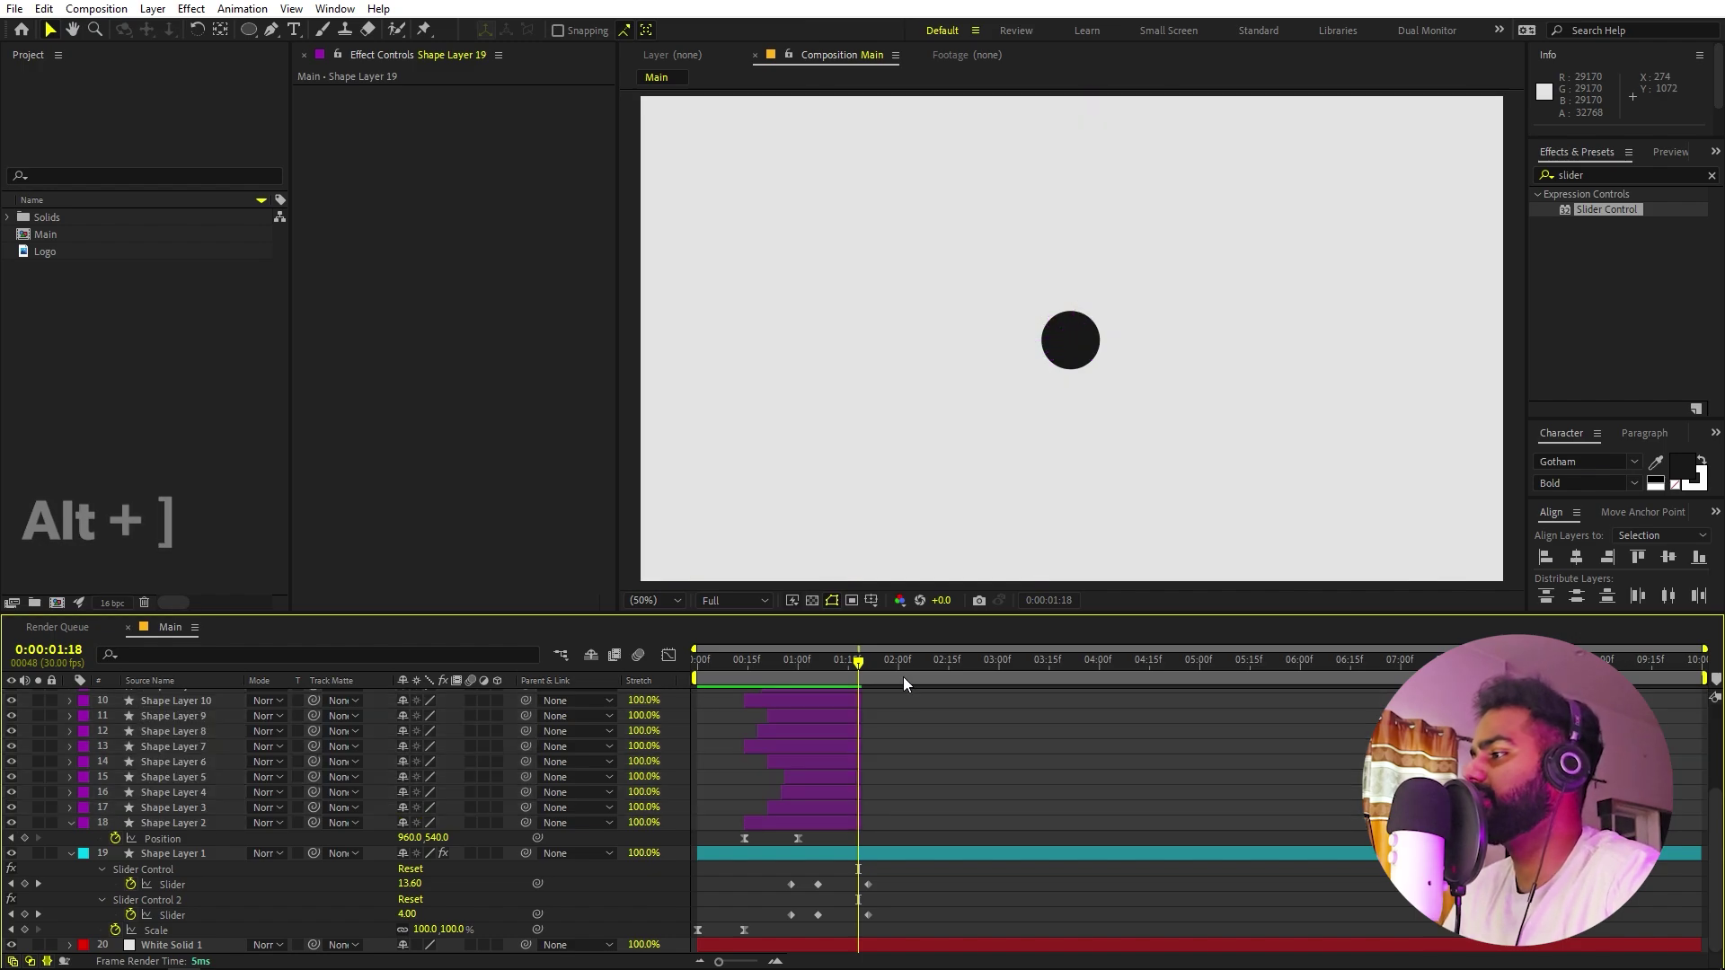
With the time at 0:00:01:19, create a comp-sized solid coloured FF0000 and lower it to cover about the bottom quarter of the frame.
{"action": "left_click_drag", "start_coordinate": [810, 672], "coordinate": [862, 695]}
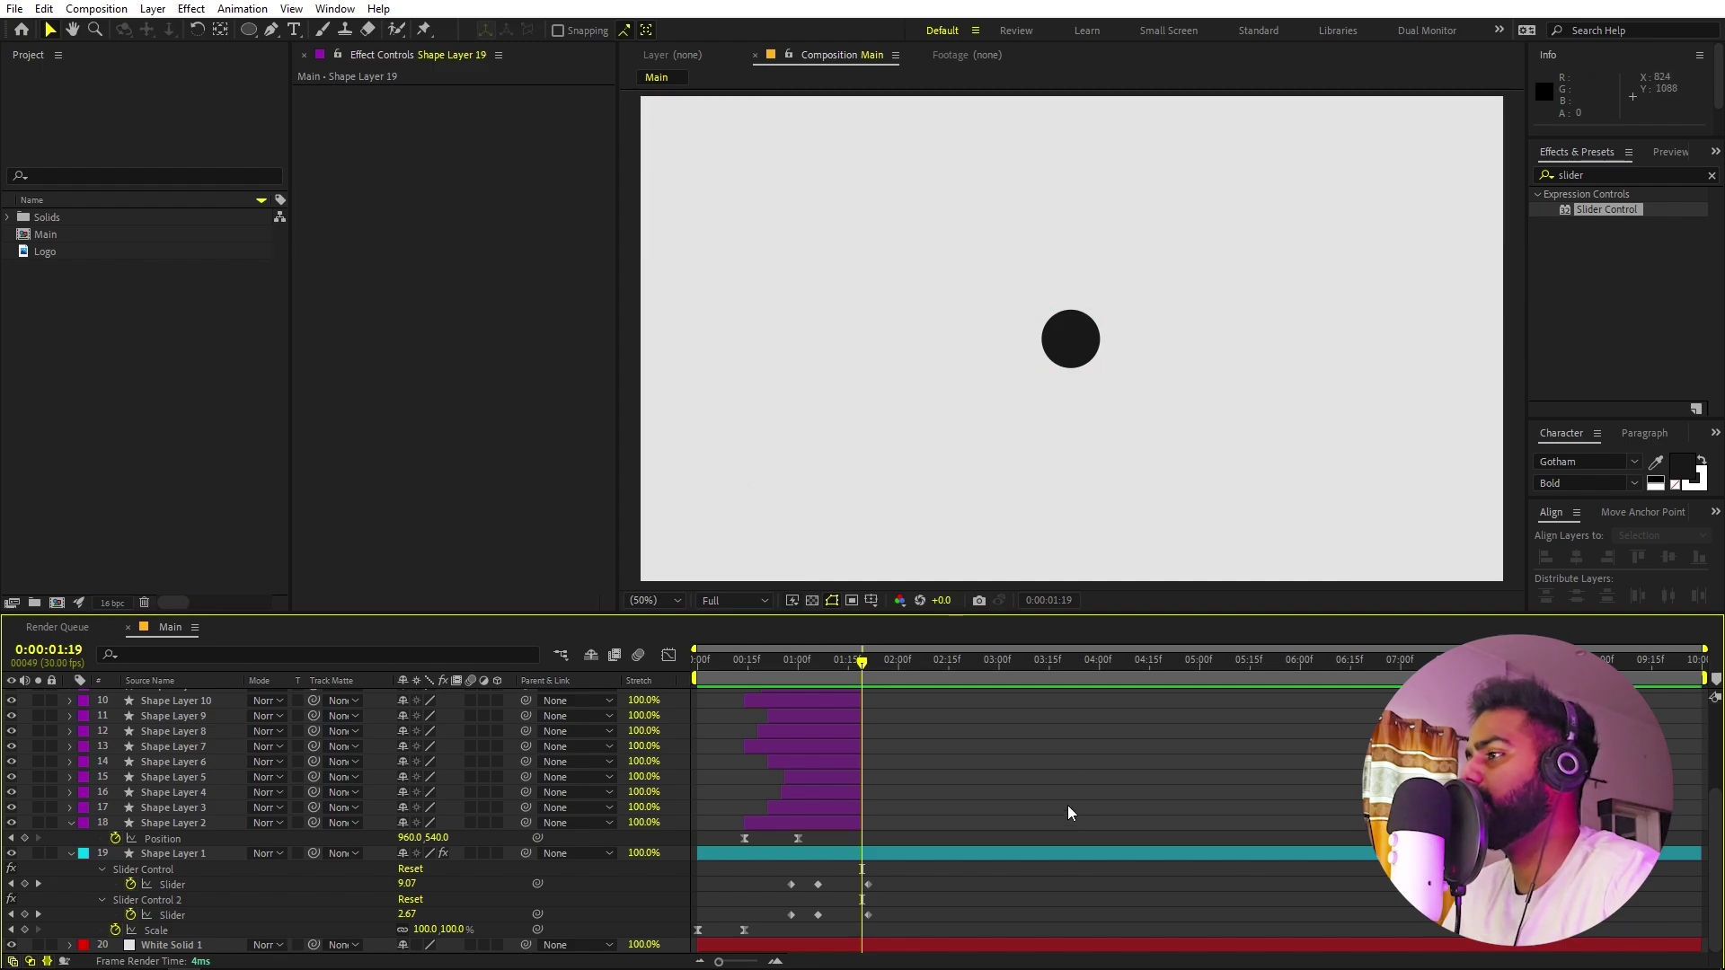
{"action": "left_click", "coordinate": [90, 410]}
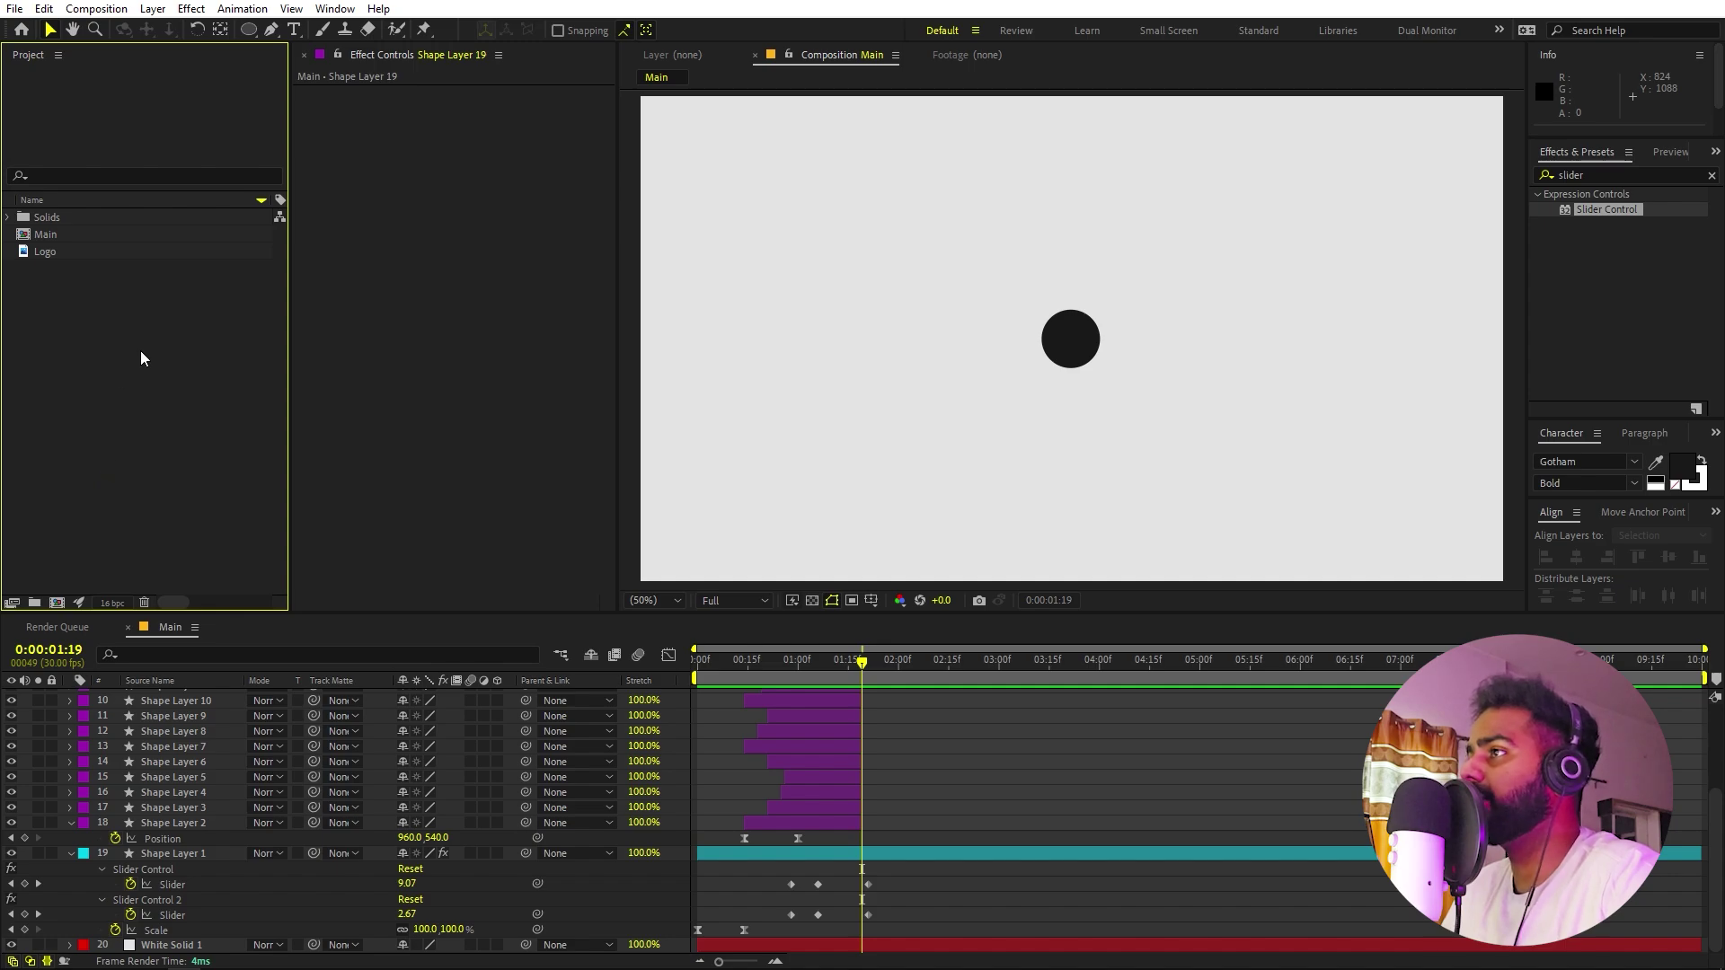
{"action": "left_click", "coordinate": [155, 13]}
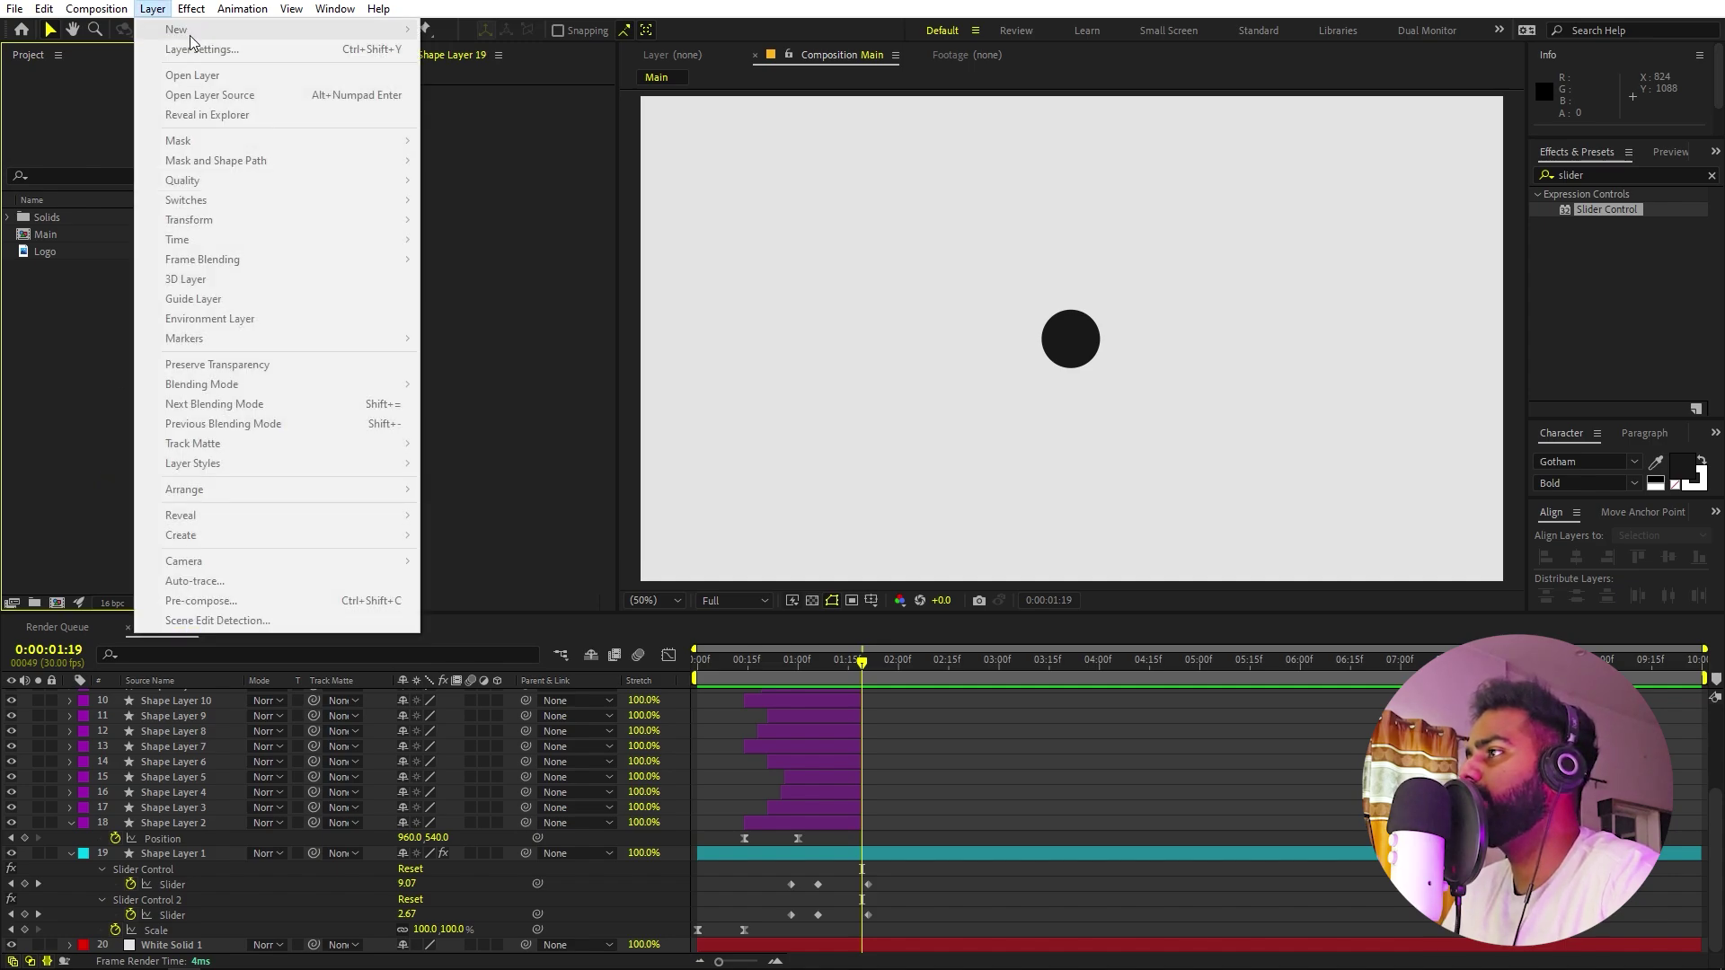
{"action": "left_click", "coordinate": [931, 789]}
{"action": "left_click", "coordinate": [153, 9]}
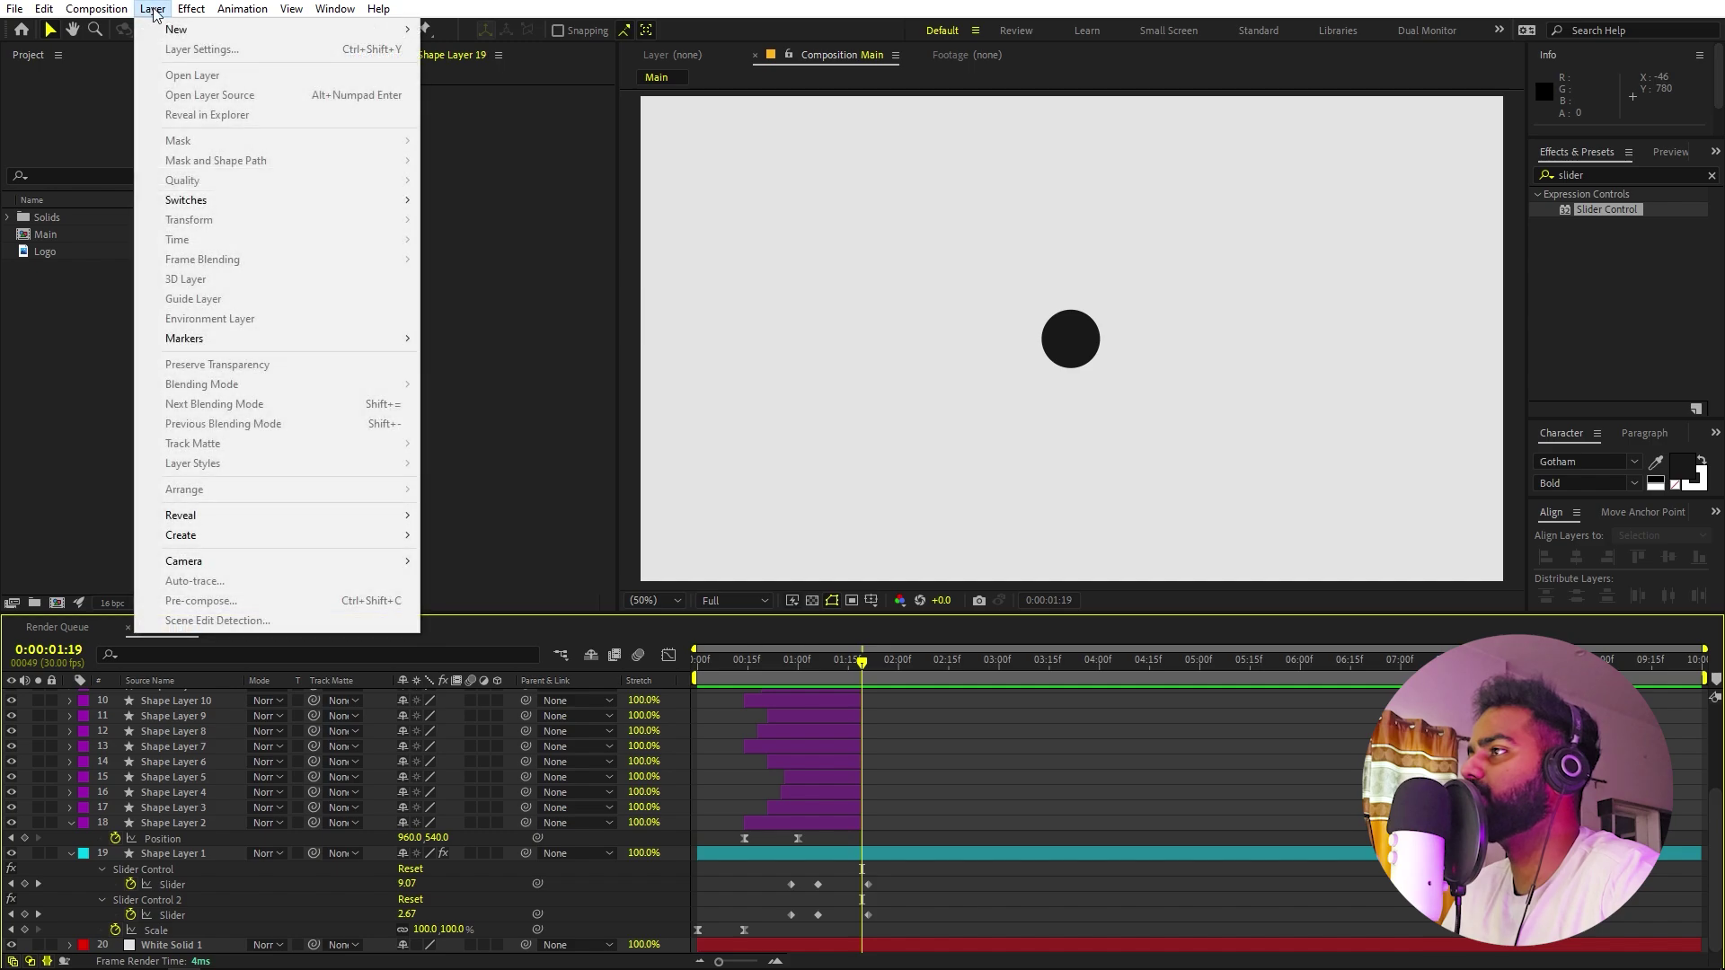
{"action": "mouse_move", "coordinate": [269, 30]}
{"action": "left_click", "coordinate": [538, 49]}
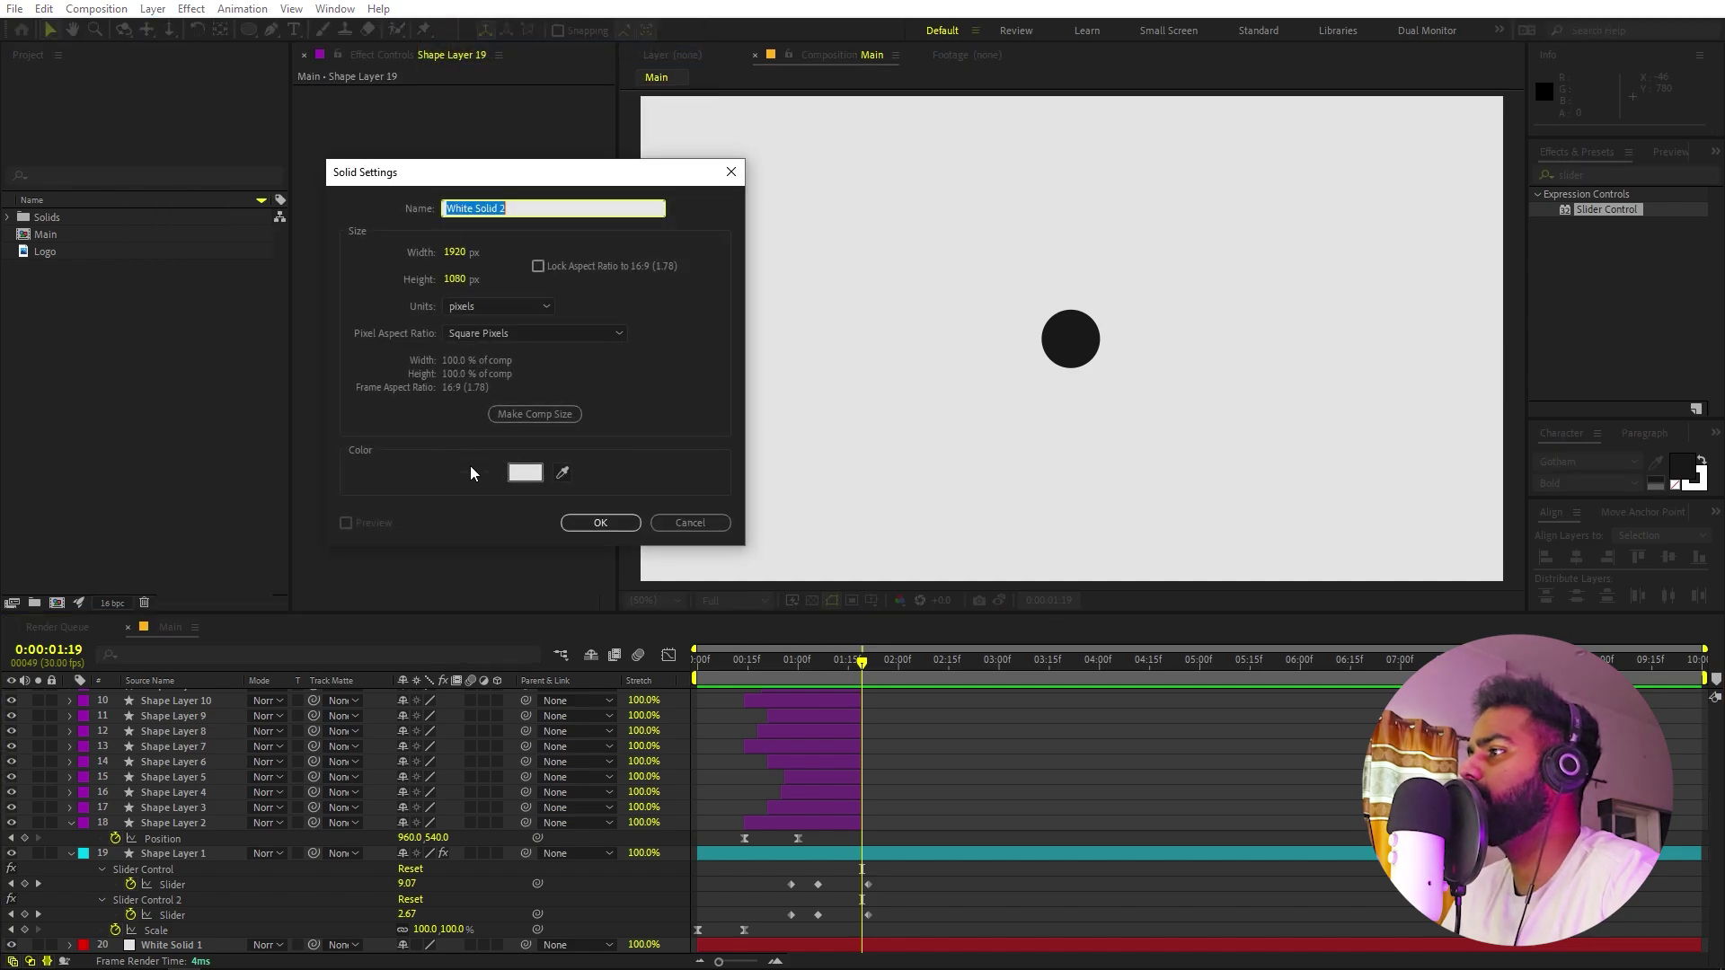
{"action": "left_click", "coordinate": [525, 472]}
{"action": "type", "text": "ff0000"}
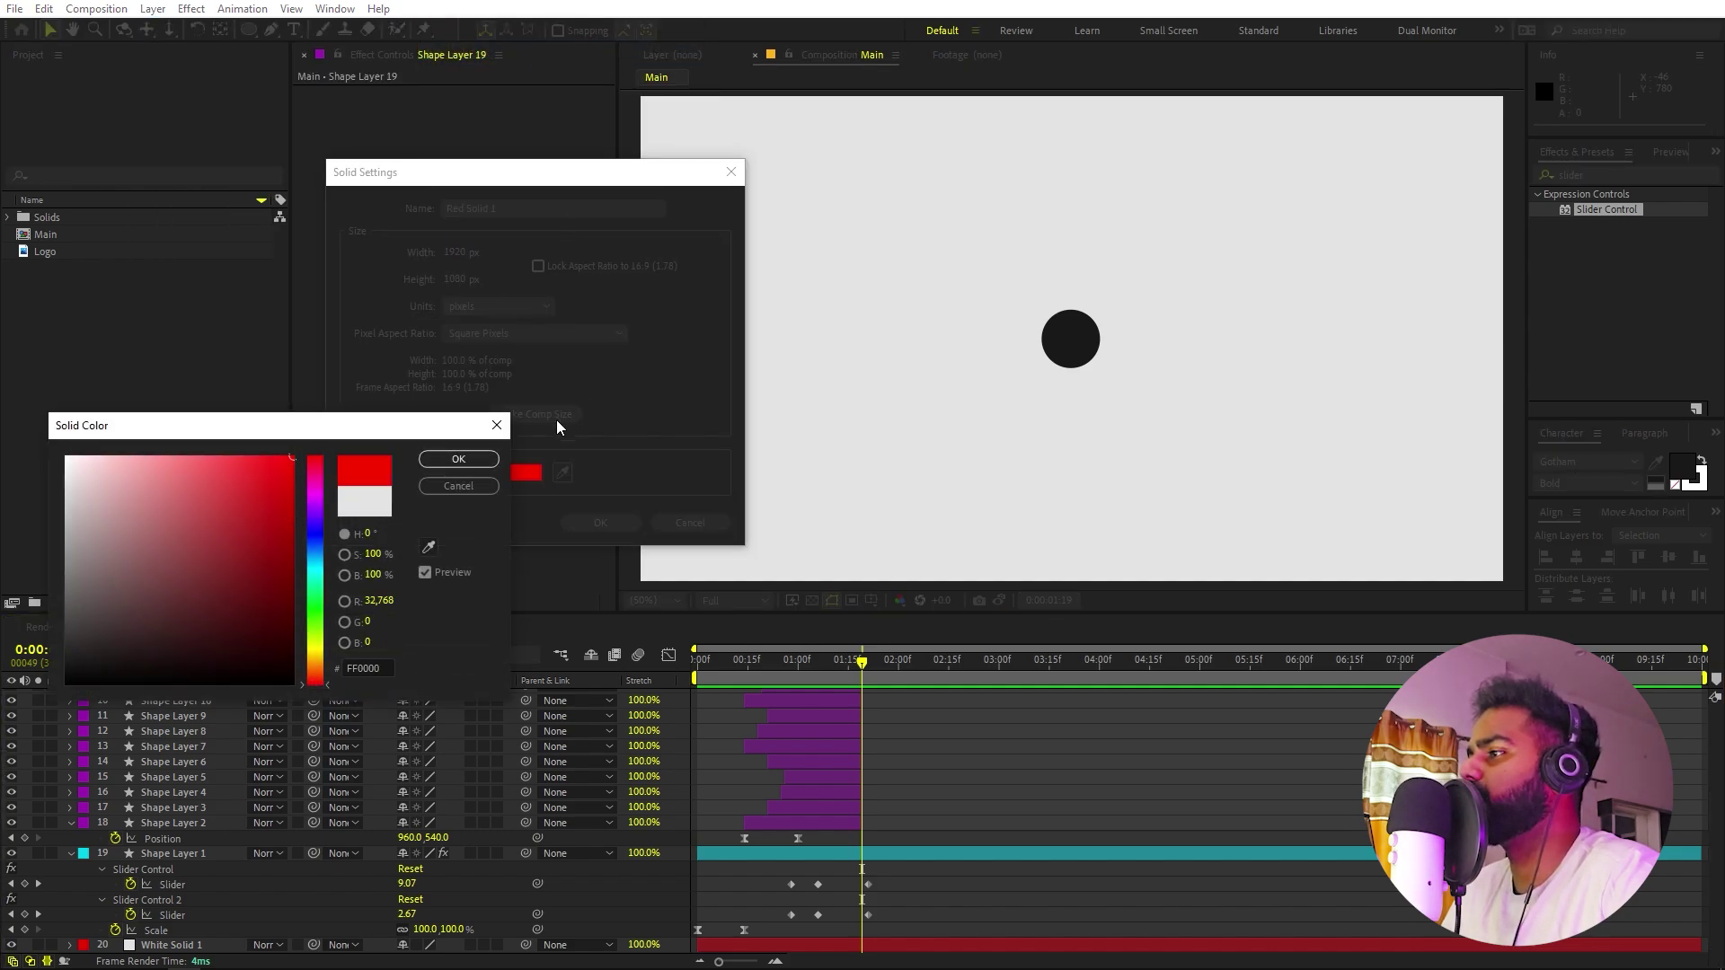
{"action": "left_click", "coordinate": [457, 460]}
{"action": "left_click", "coordinate": [579, 523]}
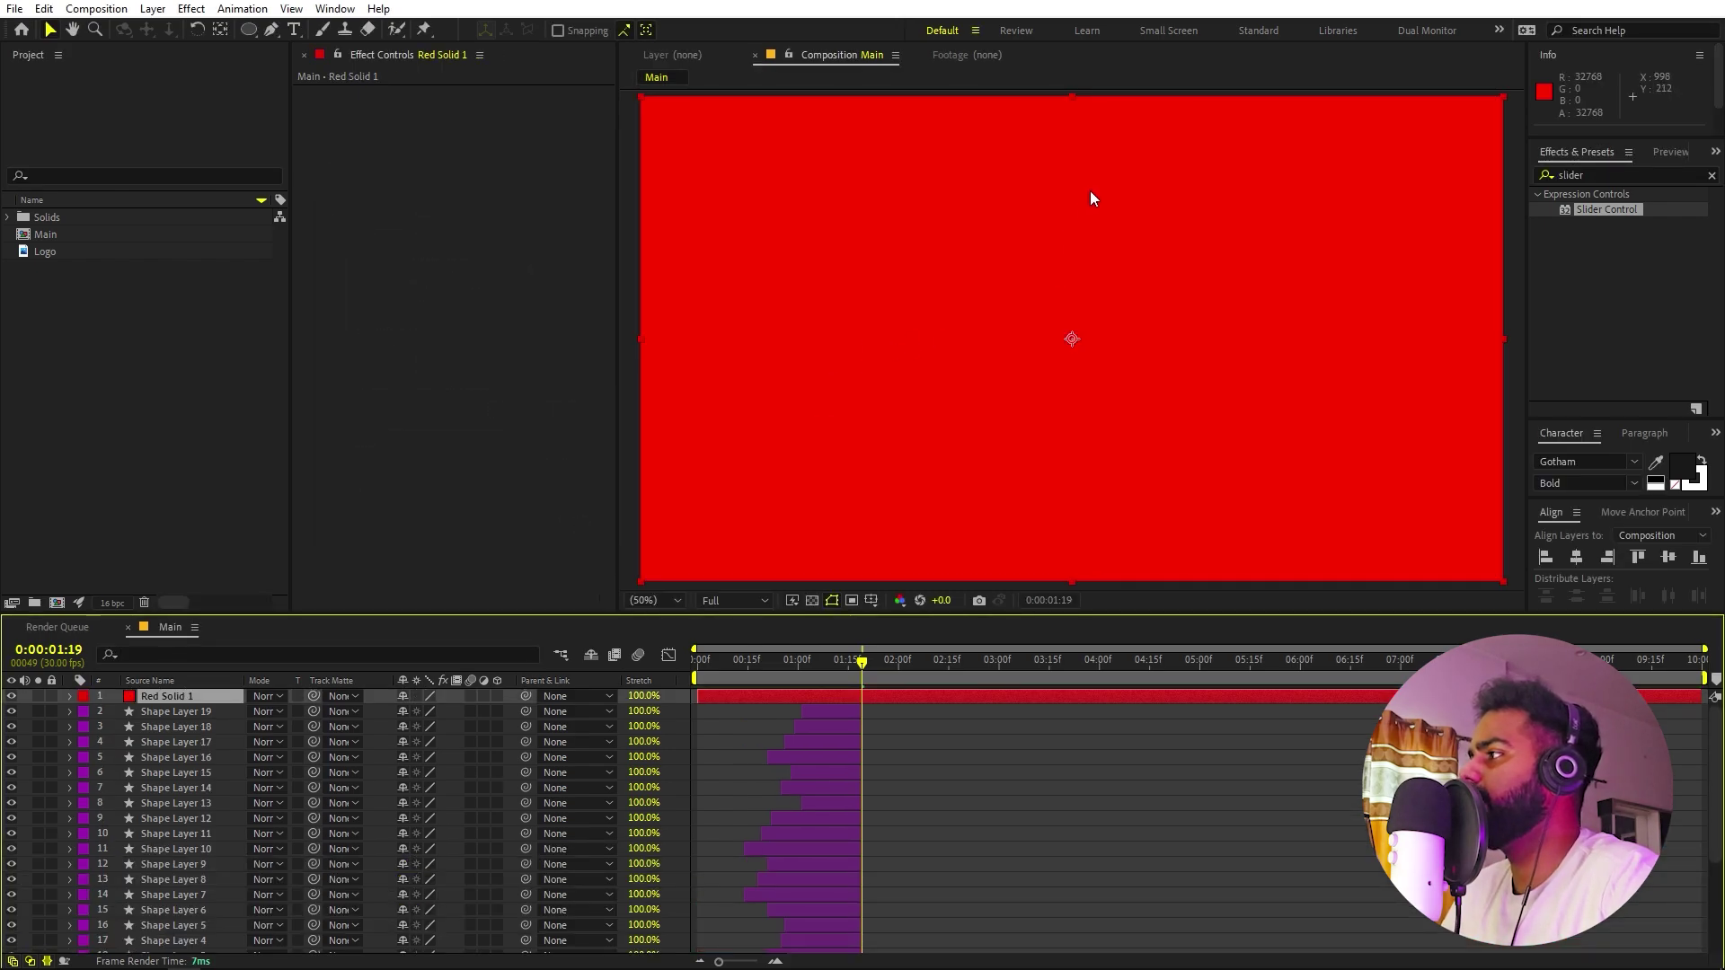
{"action": "left_click_drag", "start_coordinate": [1091, 191], "coordinate": [1087, 542]}
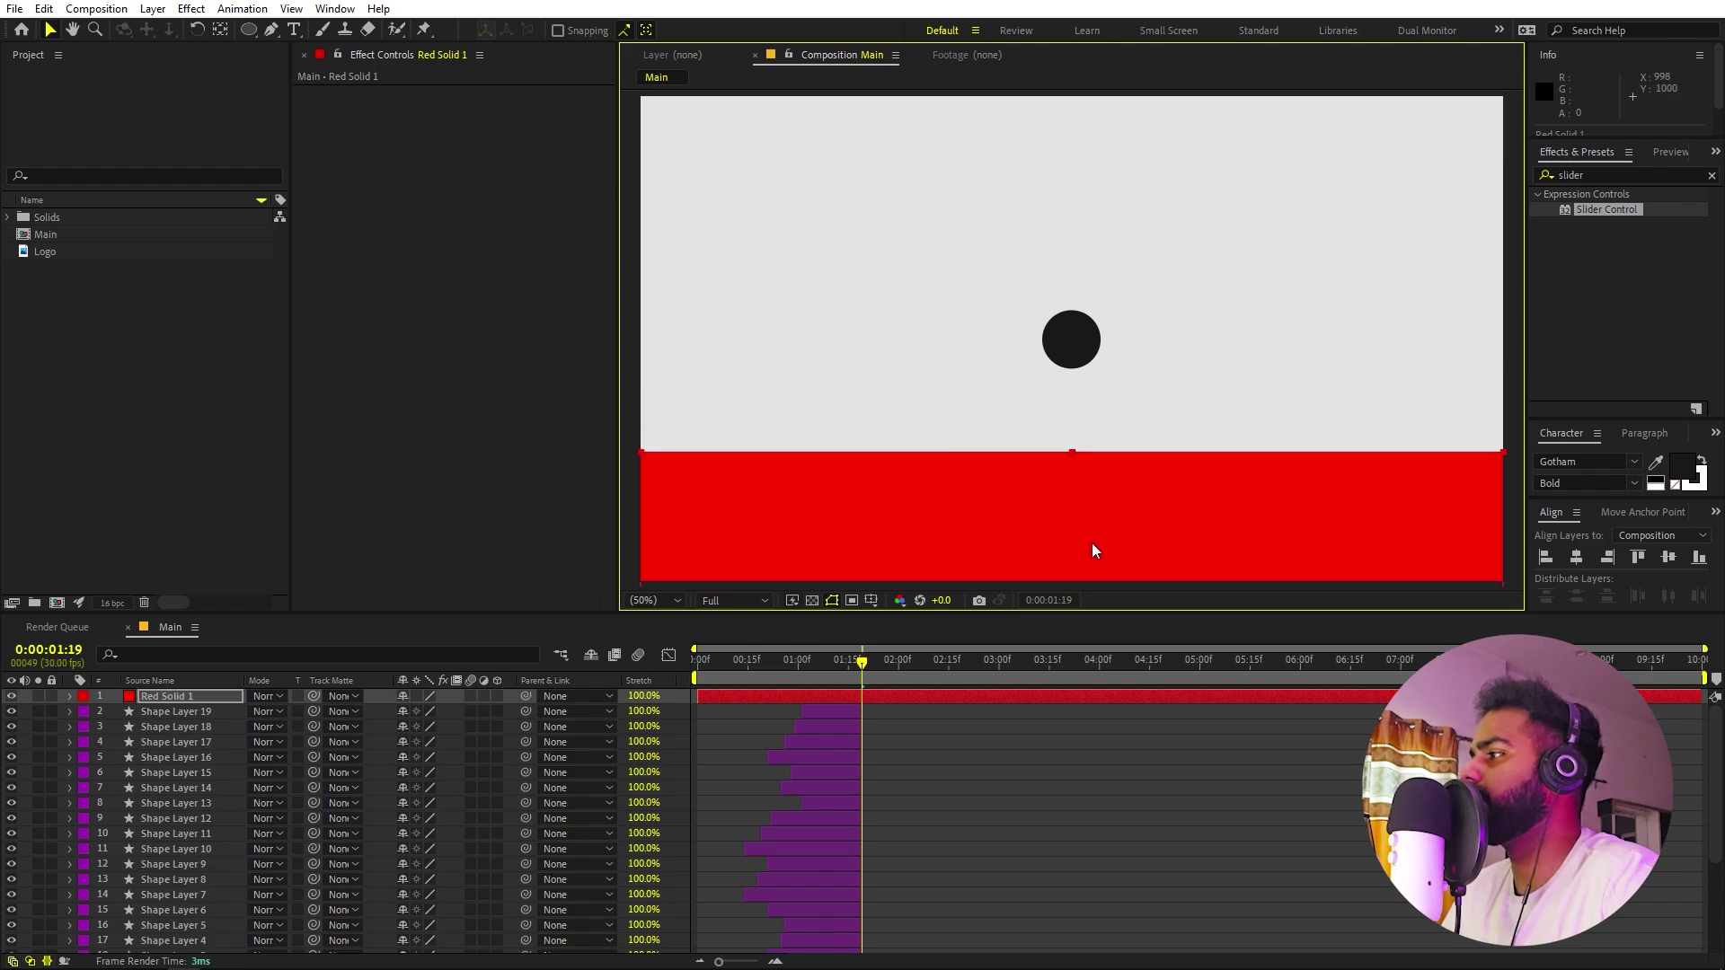
Draw a small circle as a new shape layer and centre it horizontally and vertically in the composition.
{"action": "left_click", "coordinate": [270, 61]}
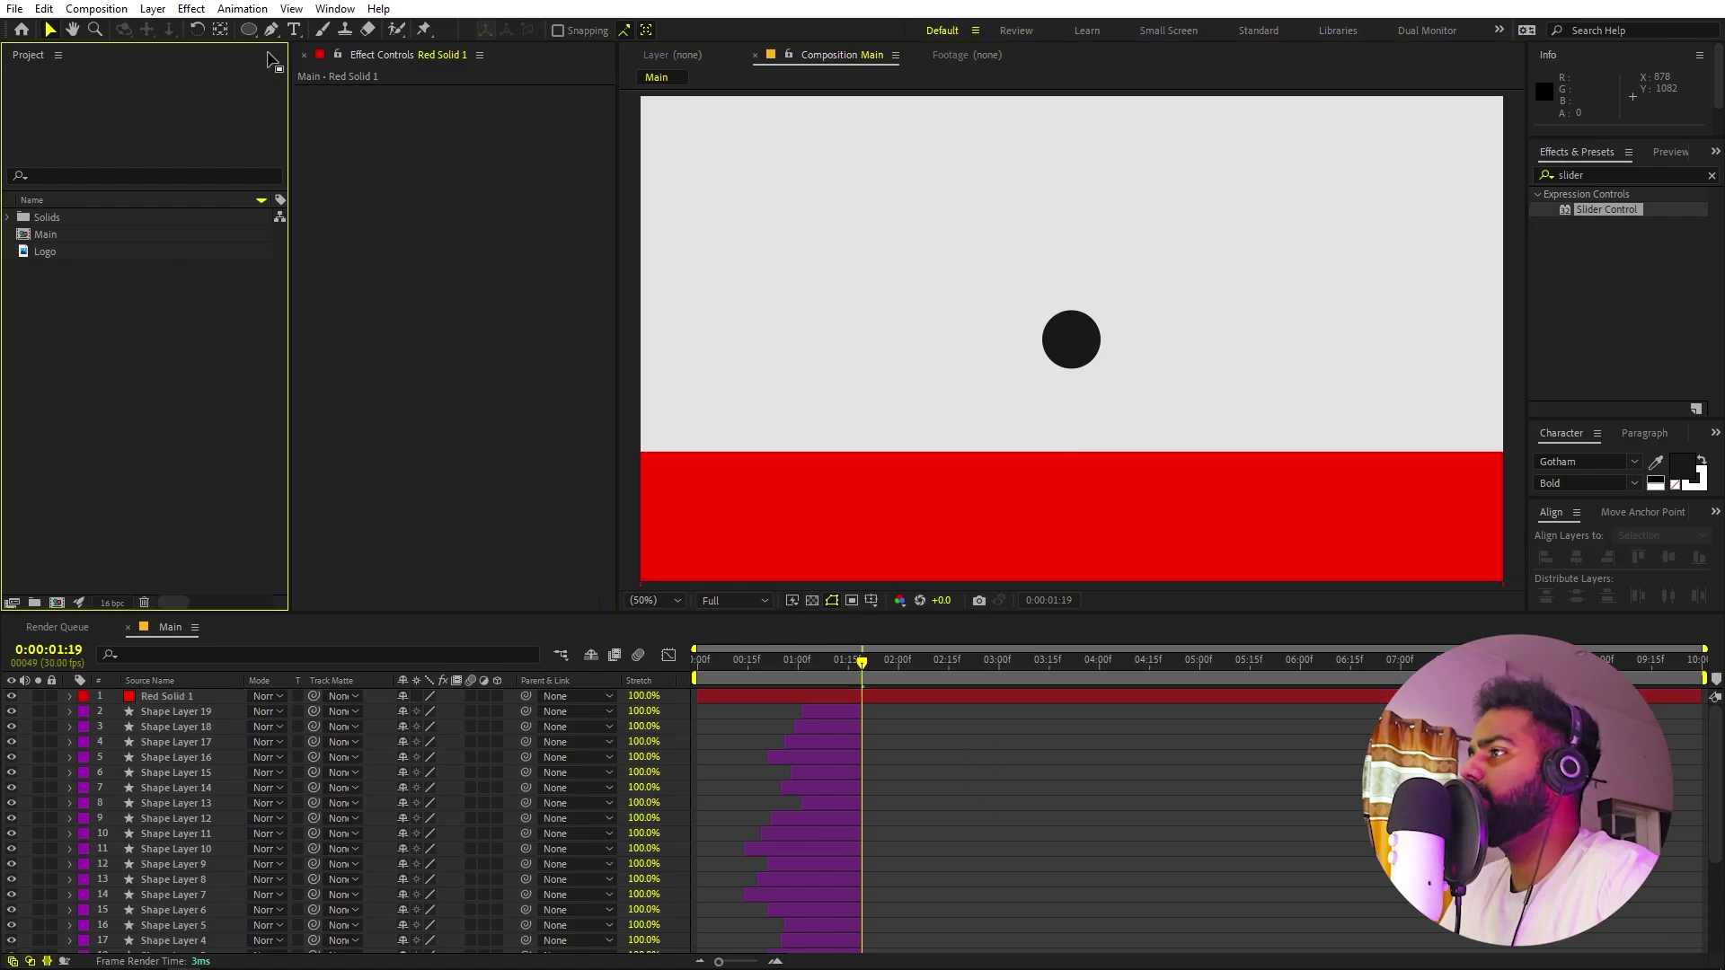
{"action": "left_click", "coordinate": [252, 35]}
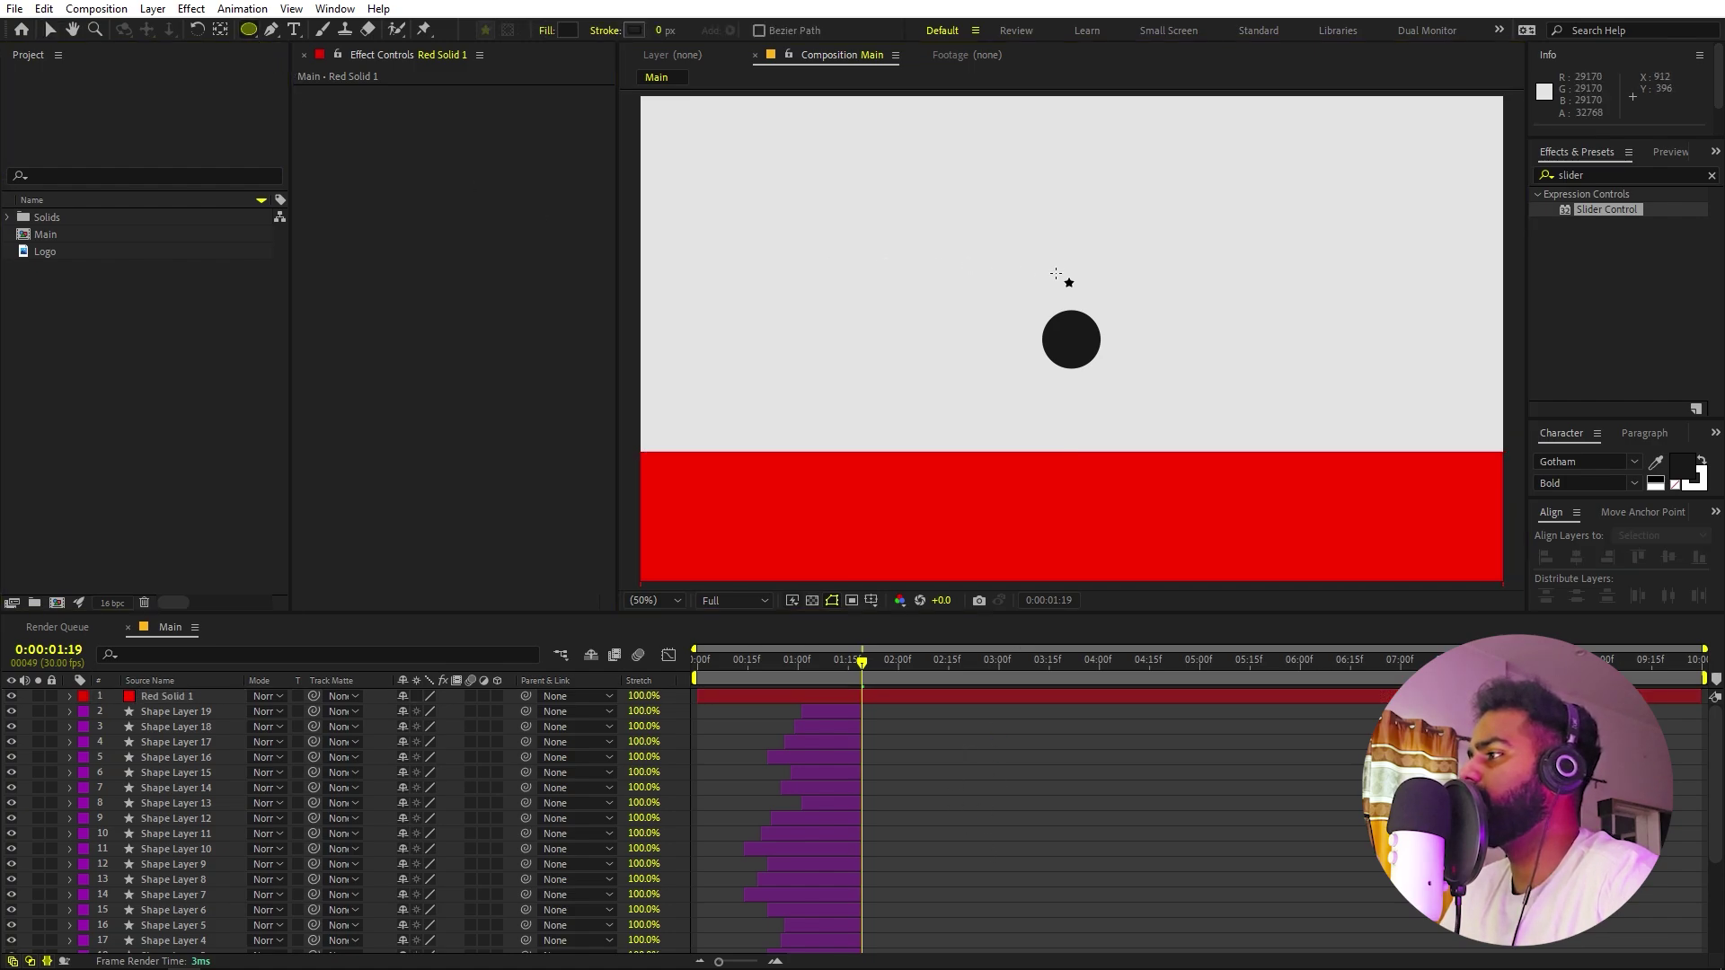
{"action": "left_click_drag", "start_coordinate": [1087, 250], "coordinate": [1097, 259]}
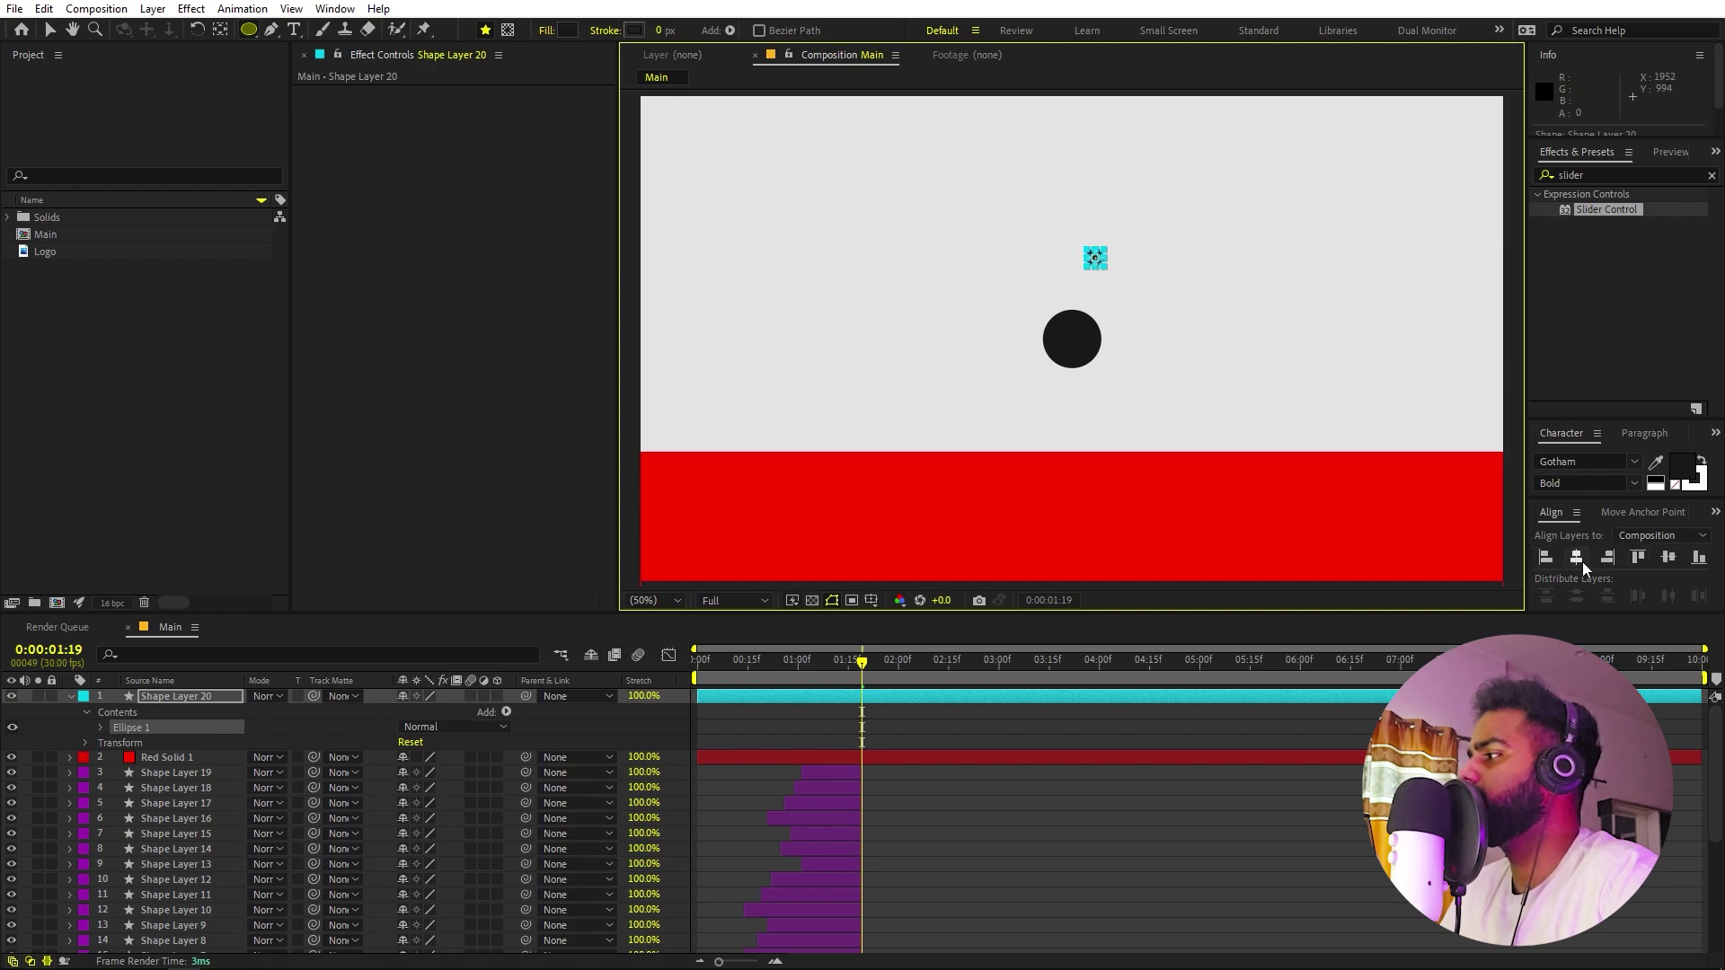
{"action": "left_click", "coordinate": [1577, 557]}
{"action": "left_click", "coordinate": [1673, 561]}
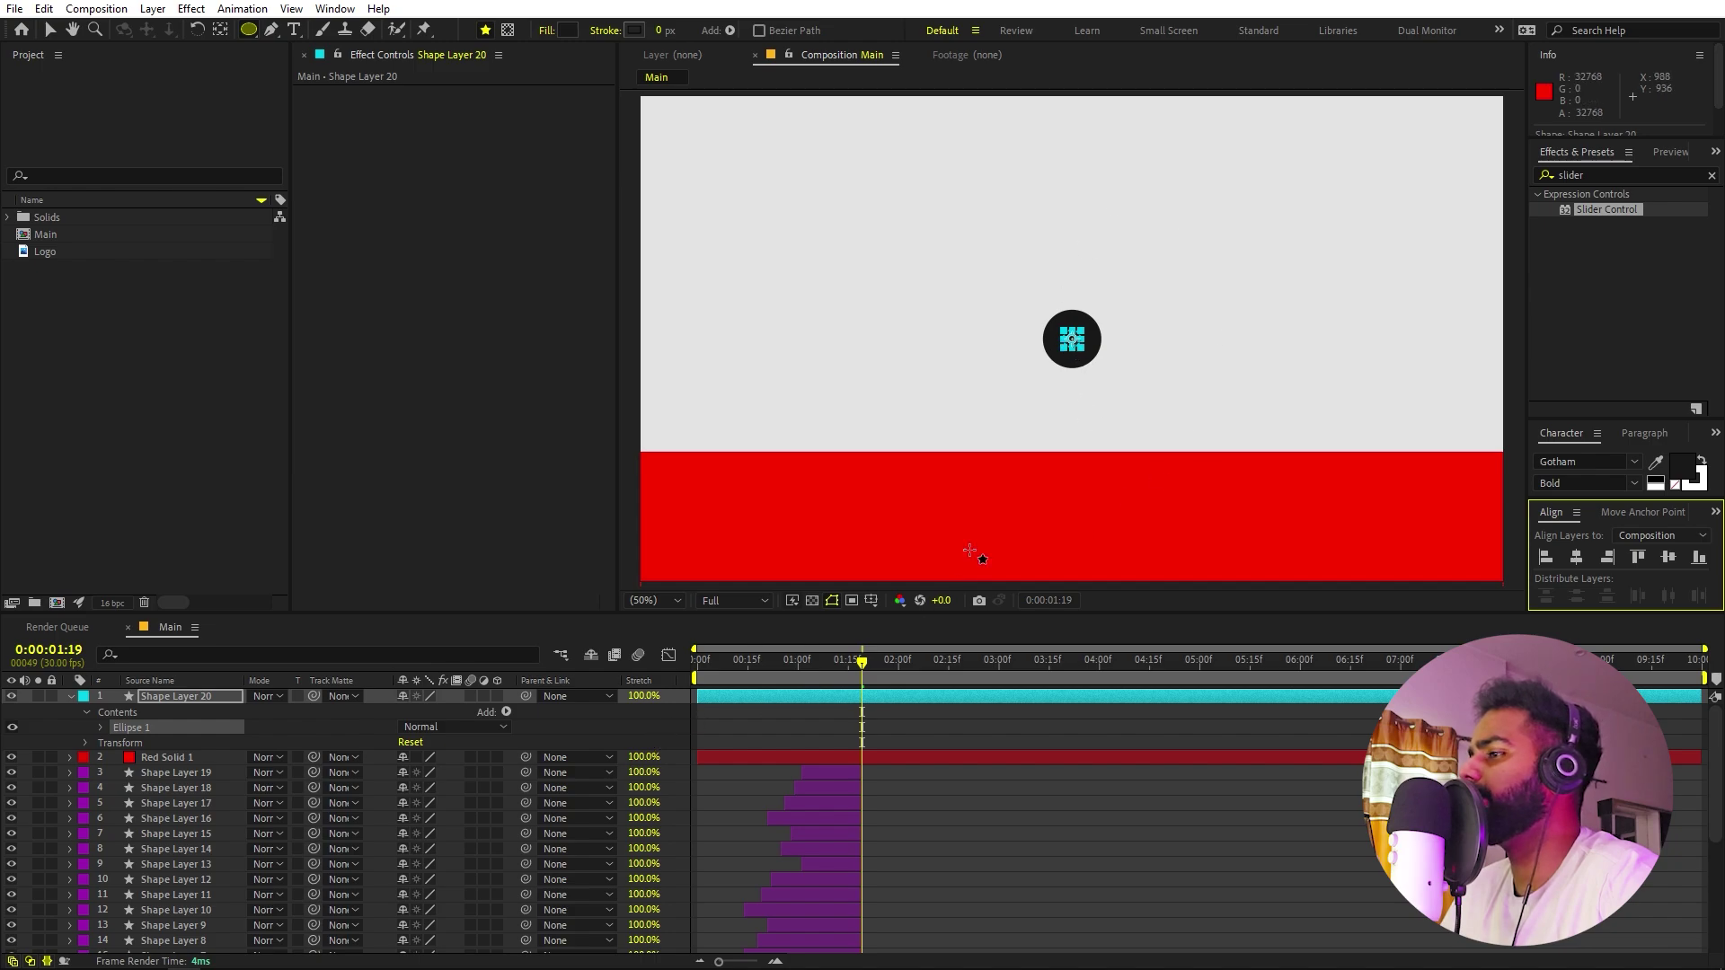
Set a Position keyframe on Shape Layer 20 at 0:00:01:19 and trim the layer's start to that frame.
{"action": "left_click", "coordinate": [170, 698]}
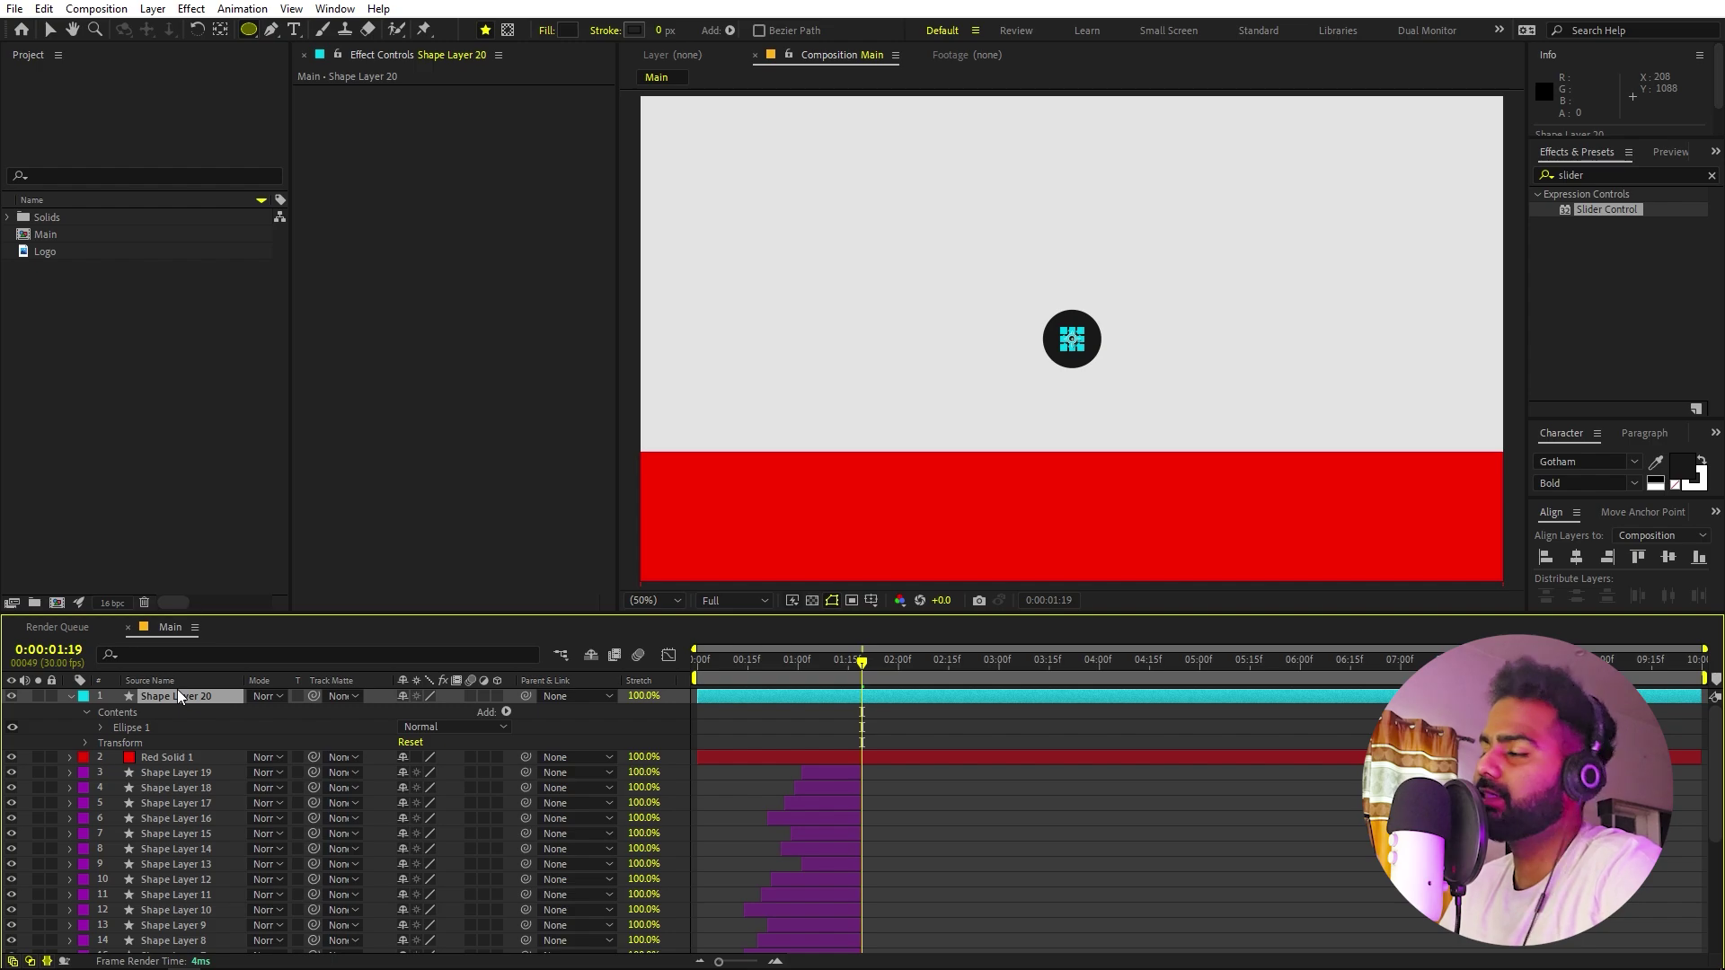
{"action": "key", "text": "p"}
{"action": "left_click", "coordinate": [116, 710]}
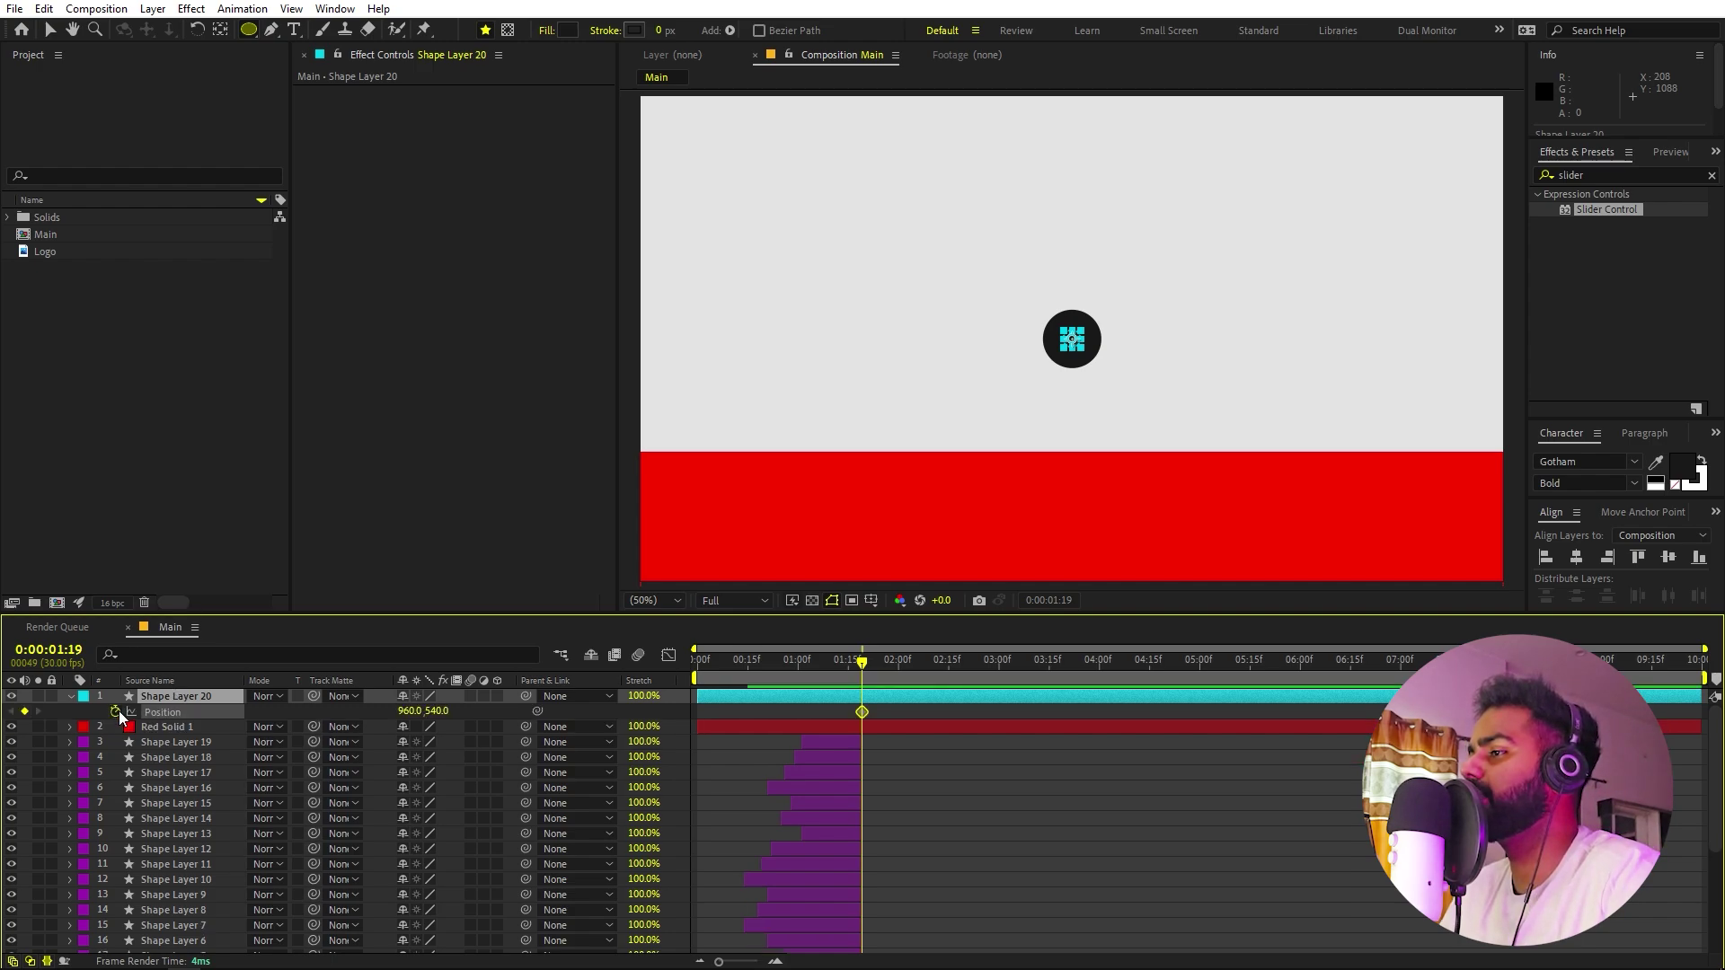
{"action": "left_click_drag", "start_coordinate": [696, 692], "coordinate": [863, 690]}
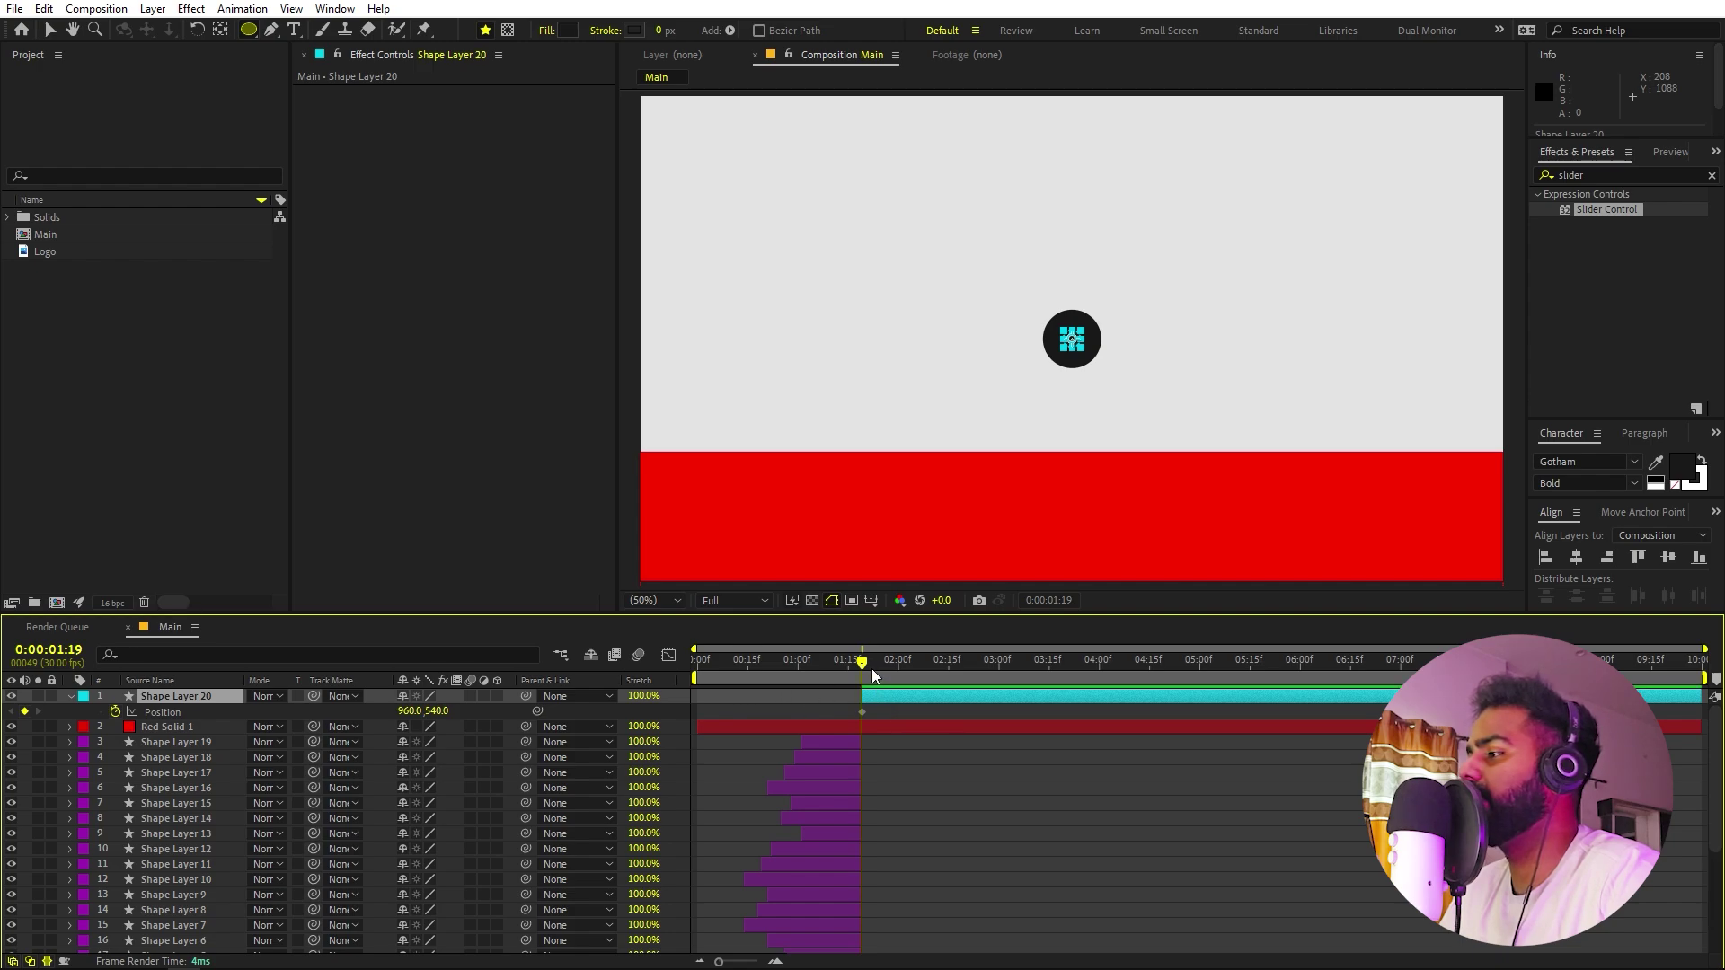
At 0:00:02:05, move the small circle up and right of the central circle, to about 1090, 264, as a second Position keyframe.
{"action": "left_click_drag", "start_coordinate": [735, 962], "coordinate": [743, 962]}
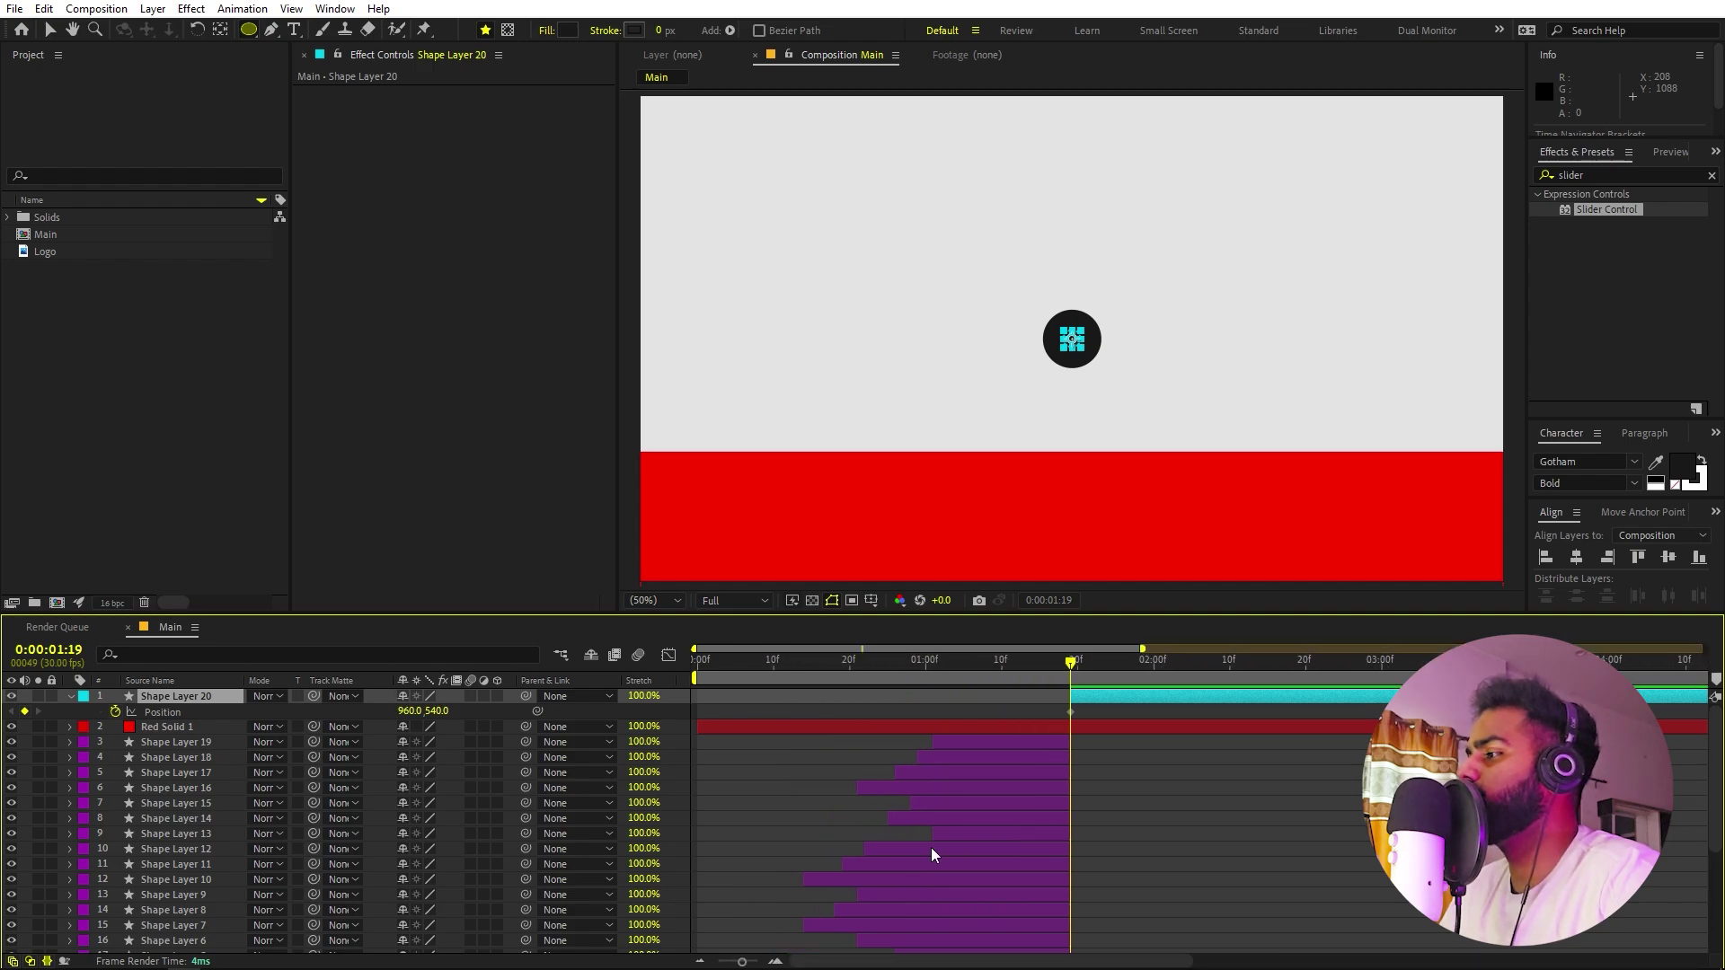
{"action": "left_click_drag", "start_coordinate": [1087, 669], "coordinate": [1193, 674]}
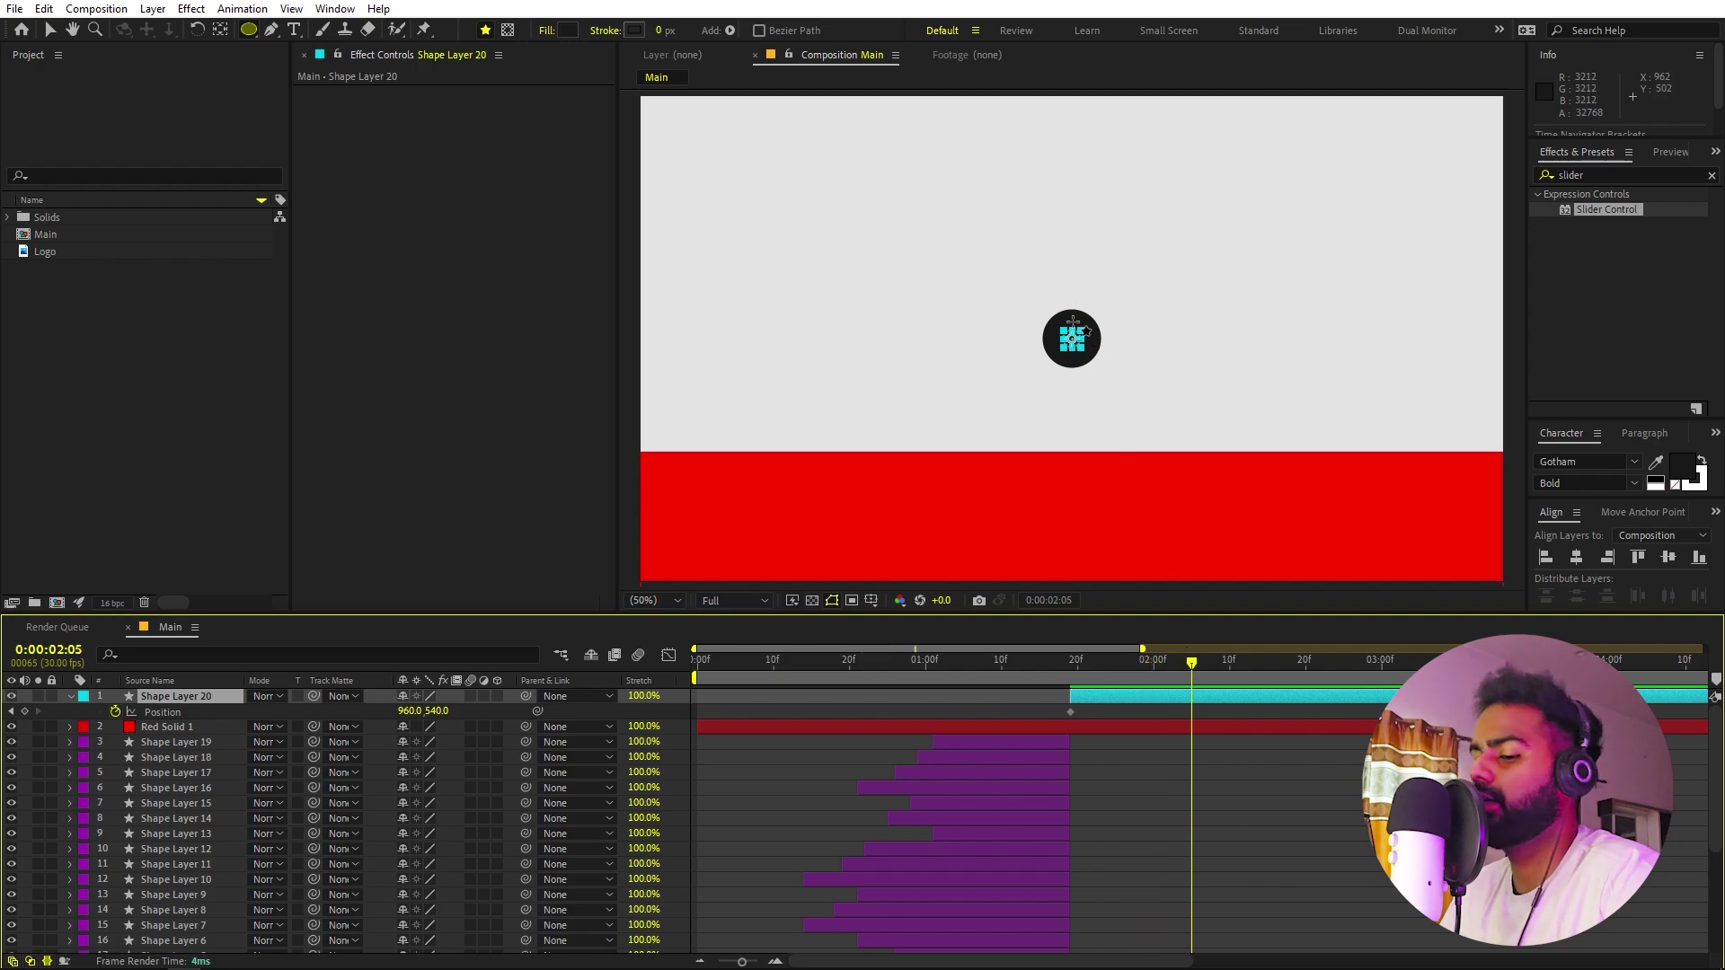
{"action": "key", "text": "v"}
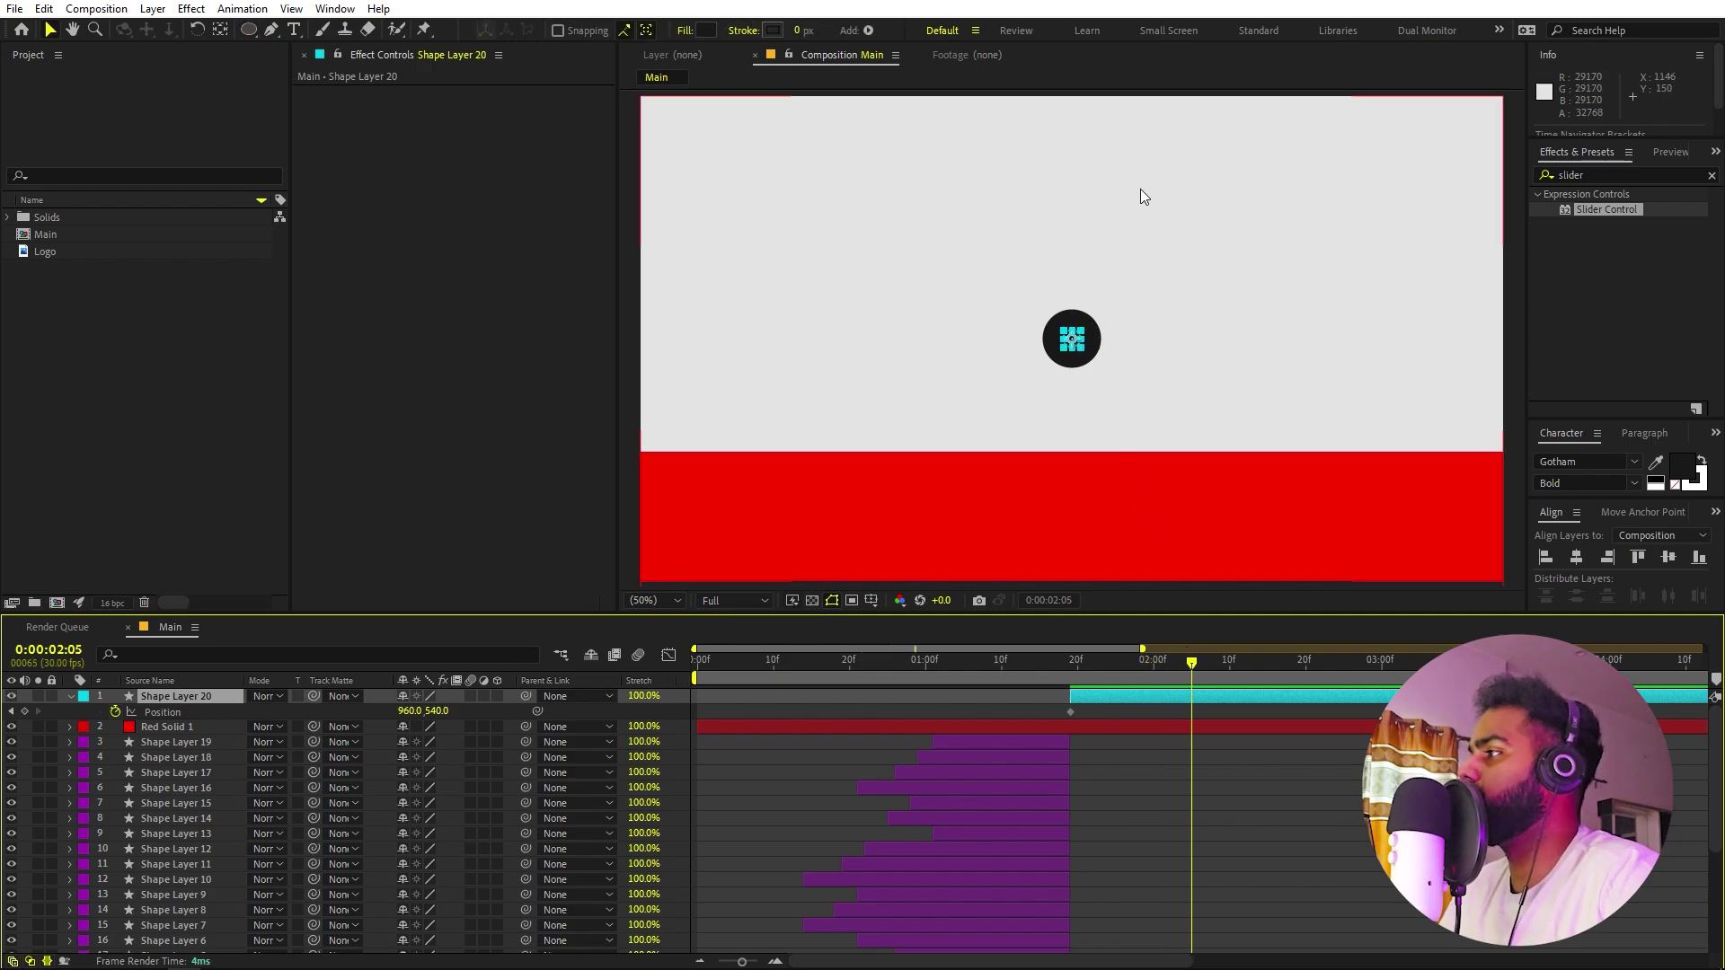
{"action": "left_click_drag", "start_coordinate": [1076, 342], "coordinate": [1133, 219]}
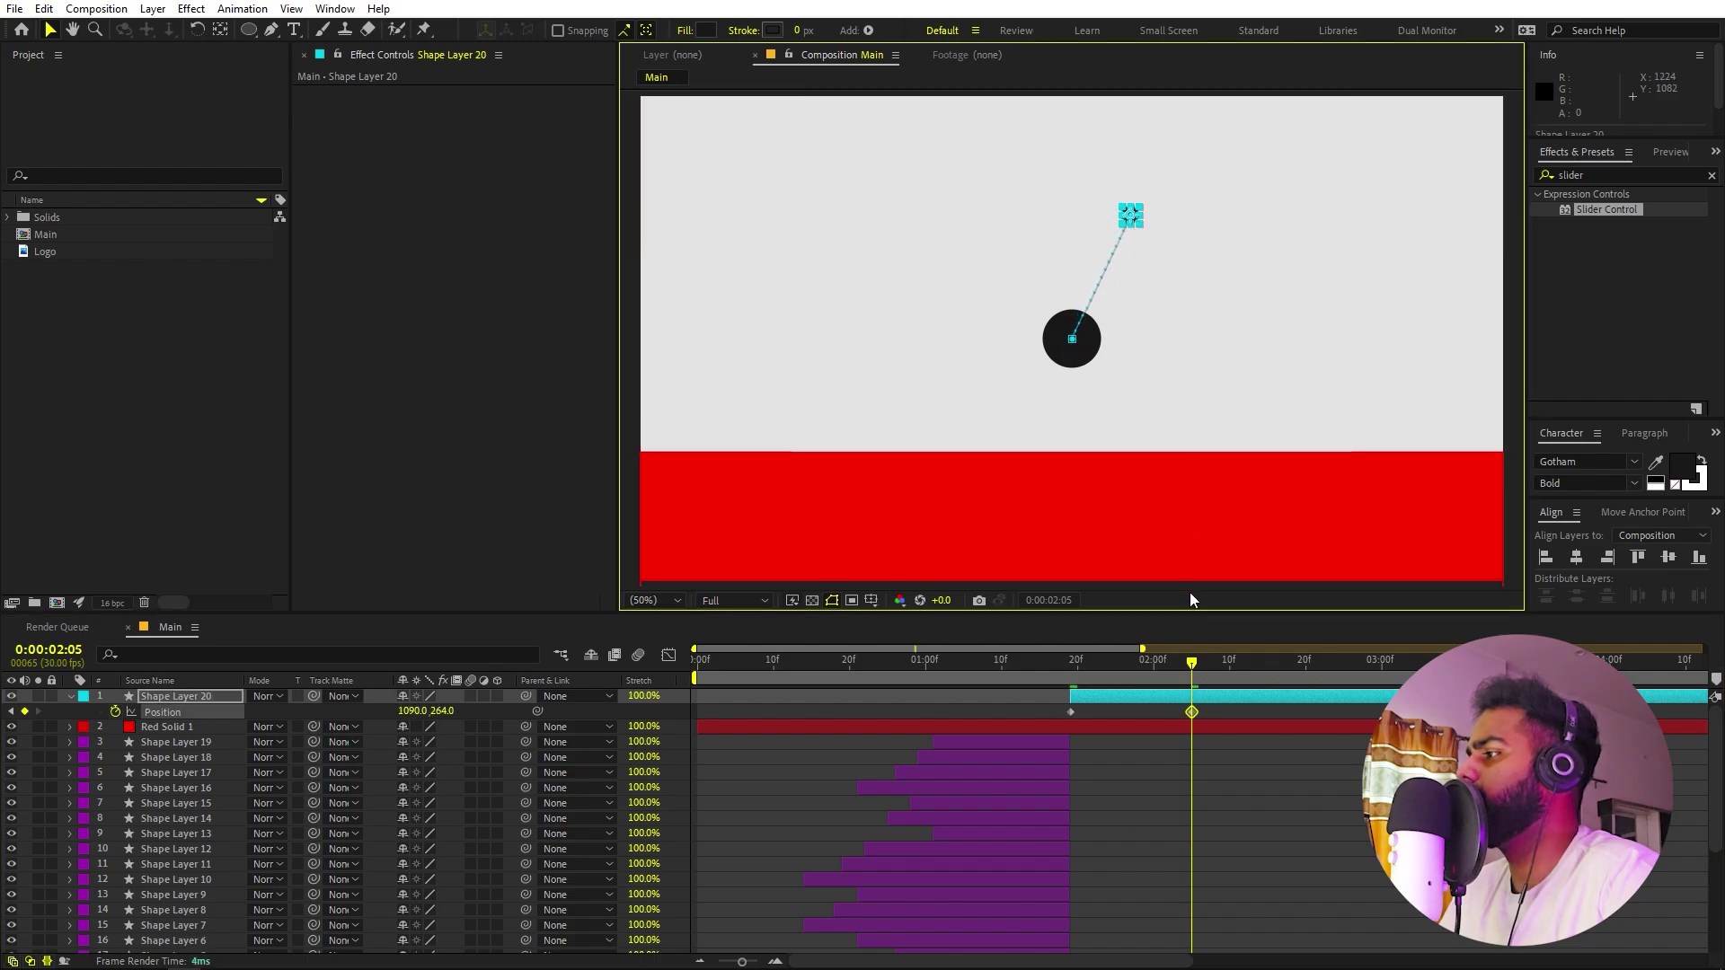
At 0:00:02:20, keyframe the small circle resting on the red area's upper edge, at about 1183.5, 772.5.
{"action": "left_click_drag", "start_coordinate": [1192, 662], "coordinate": [1305, 665]}
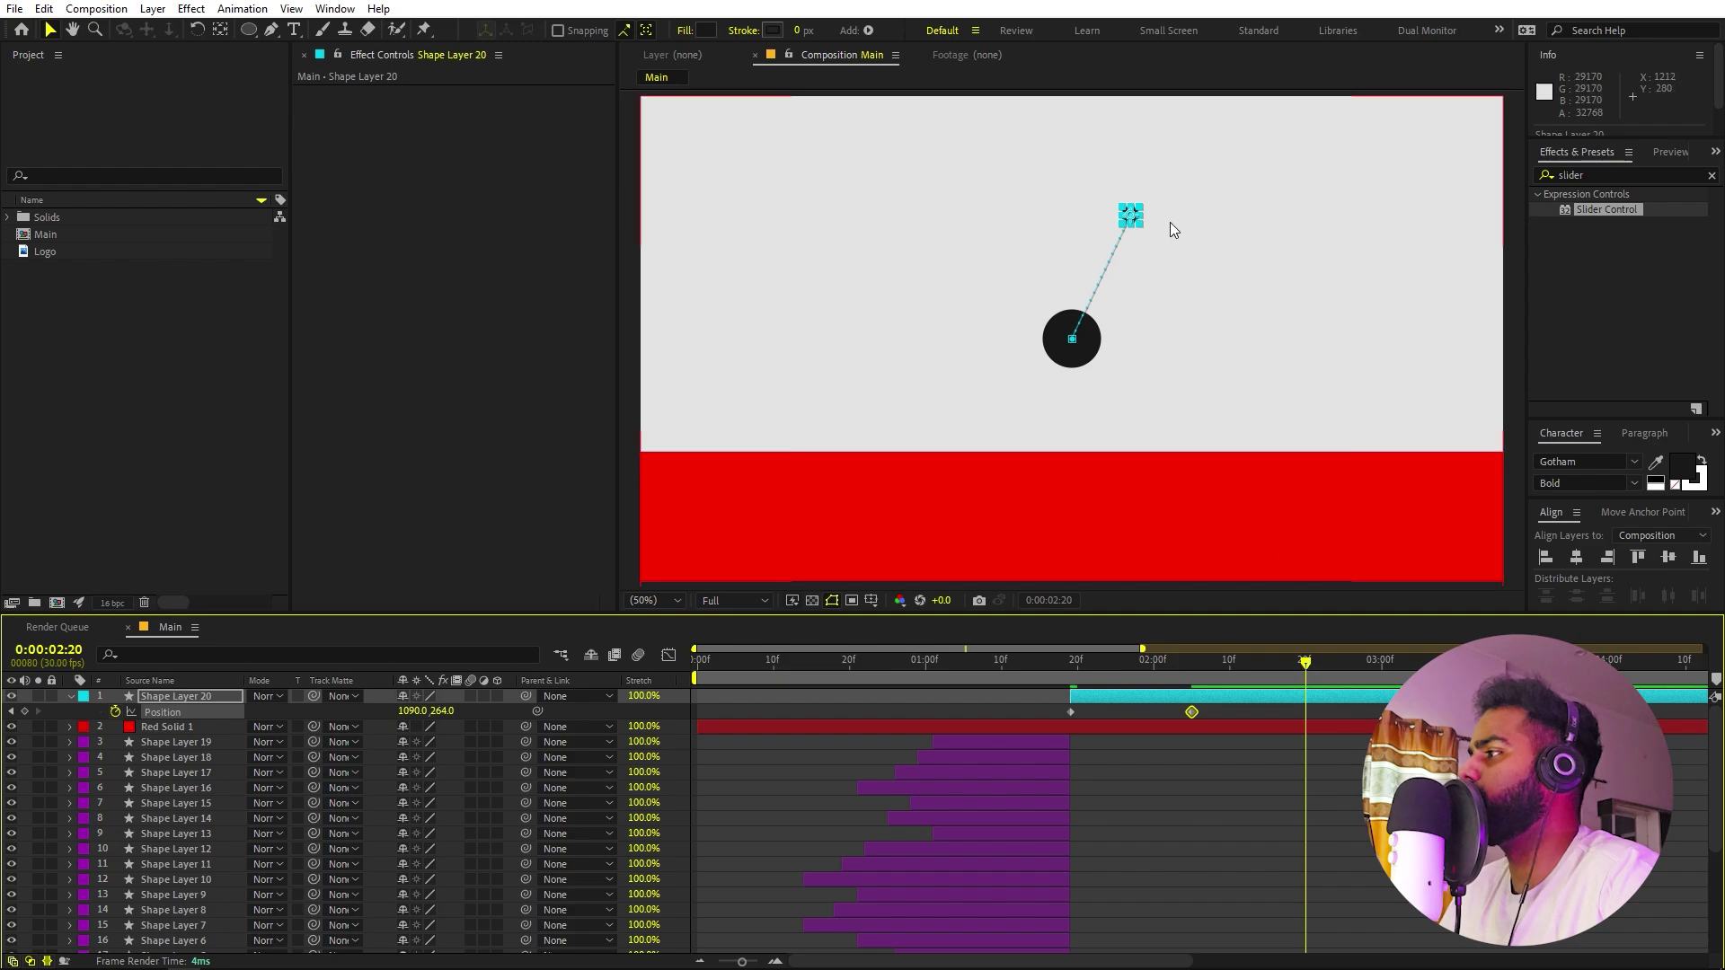
{"action": "left_click_drag", "start_coordinate": [1133, 219], "coordinate": [1172, 444]}
{"action": "scroll", "coordinate": [1206, 410], "scroll_direction": "up", "scroll_amount": 1}
{"action": "left_click_drag", "start_coordinate": [1308, 451], "coordinate": [1241, 463]}
{"action": "scroll", "coordinate": [1100, 206], "scroll_direction": "up", "scroll_amount": 2}
{"action": "left_click_drag", "start_coordinate": [1202, 302], "coordinate": [1220, 477]}
{"action": "scroll", "coordinate": [1254, 389], "scroll_direction": "down", "scroll_amount": 2}
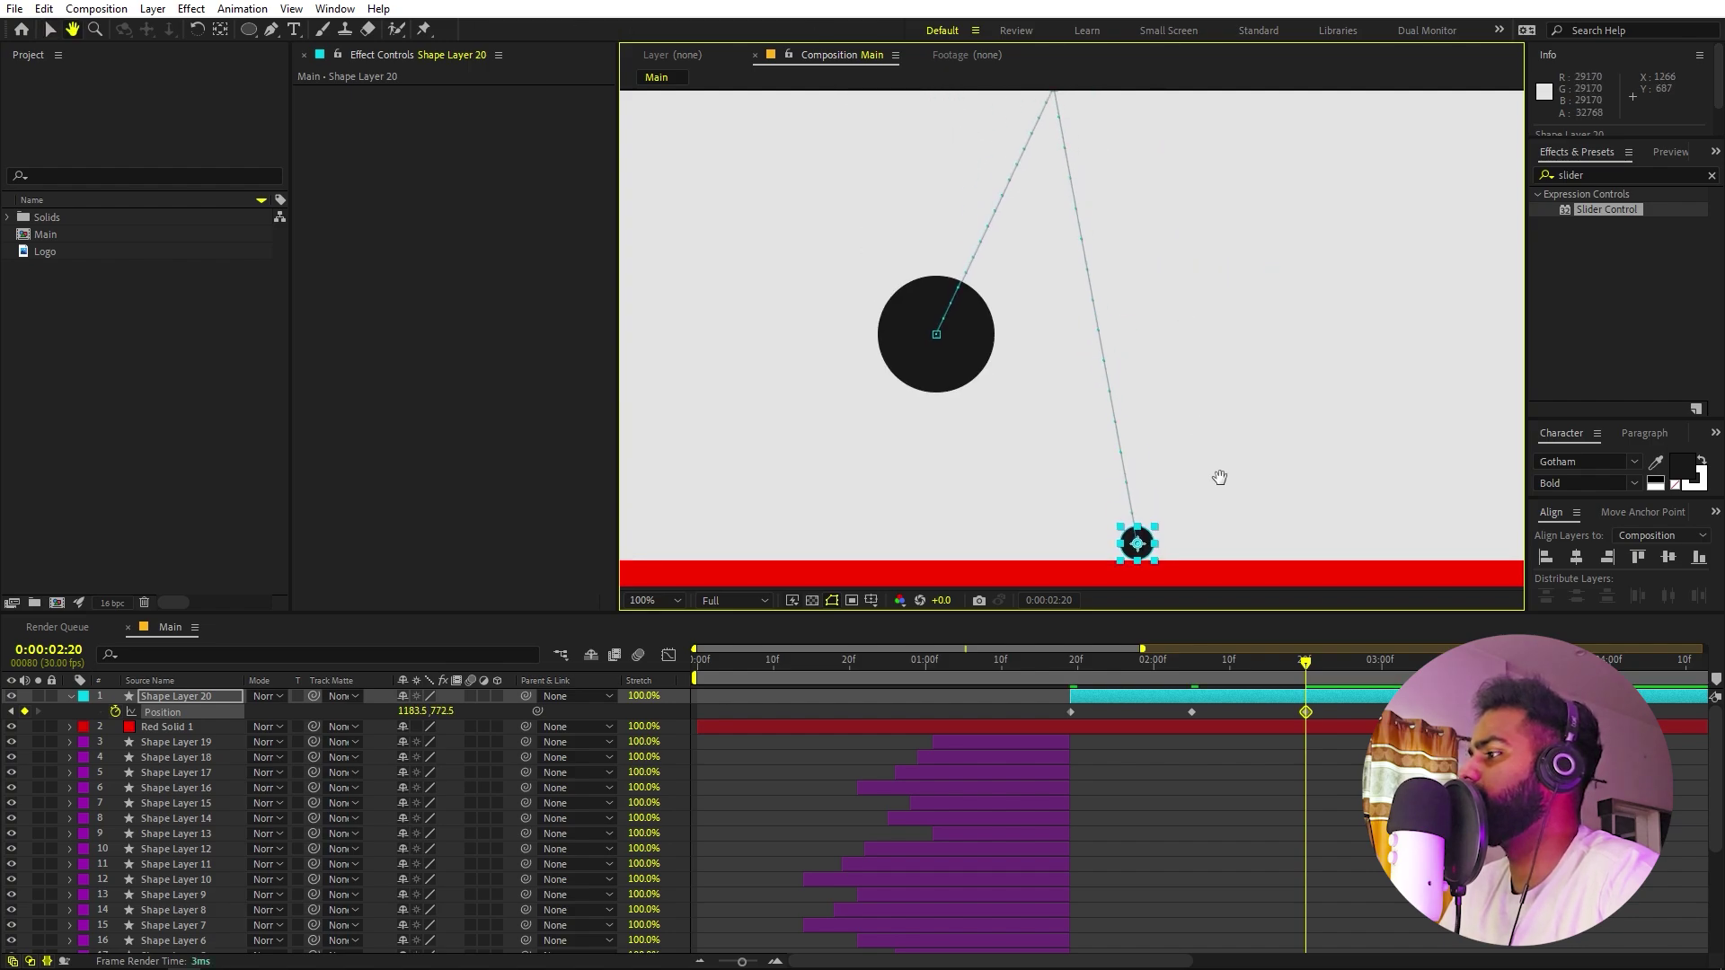
Preview the small circle's jump from 0:00:01:19 and scrub back to 0:00:01:23.
{"action": "key", "text": "shift+slash"}
{"action": "key", "text": "i"}
{"action": "key", "text": "space"}
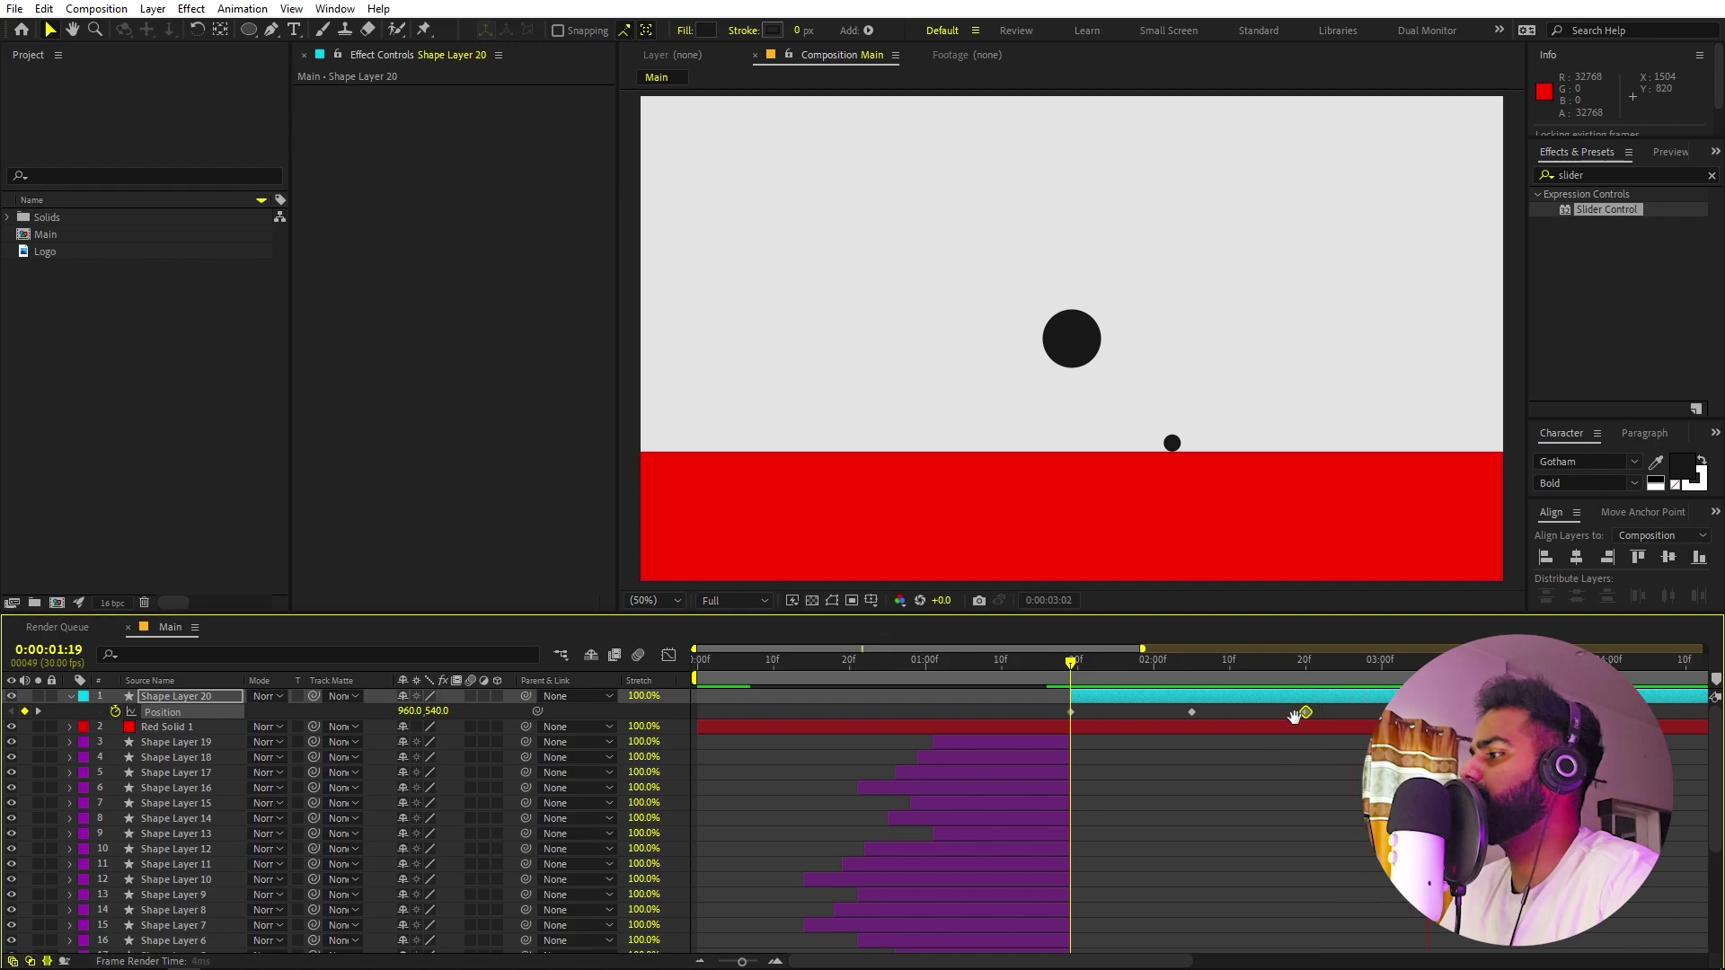
{"action": "left_click_drag", "start_coordinate": [1301, 676], "coordinate": [1100, 675]}
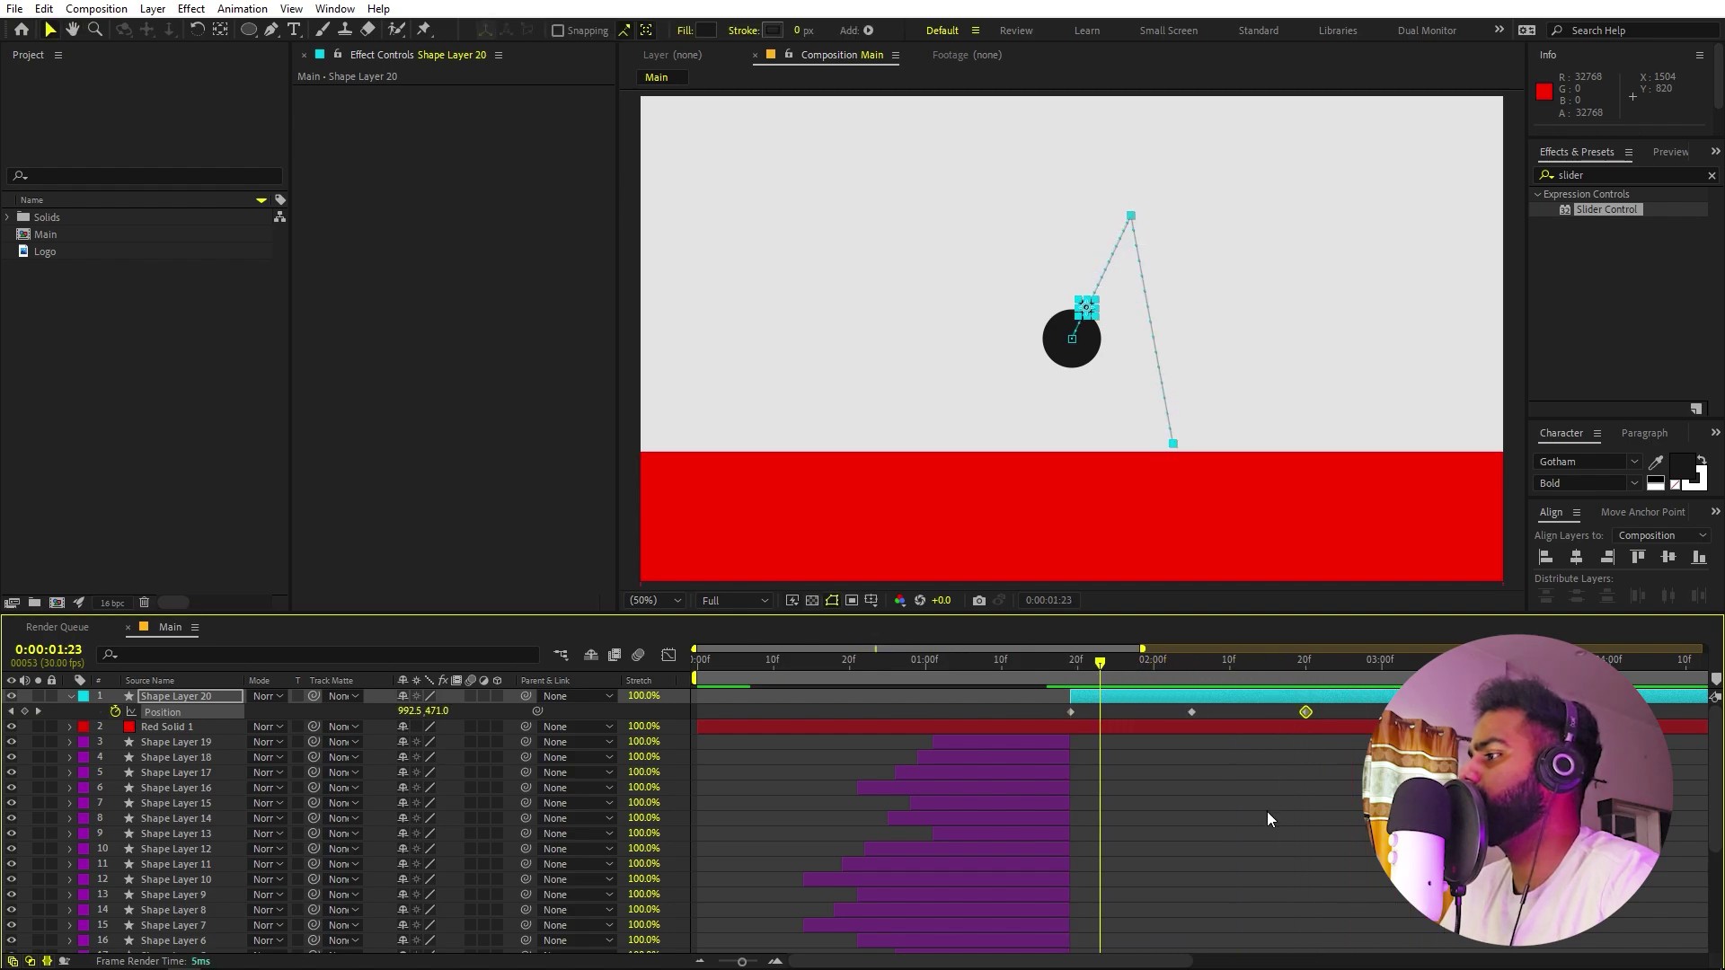
{"action": "left_click", "coordinate": [1266, 811]}
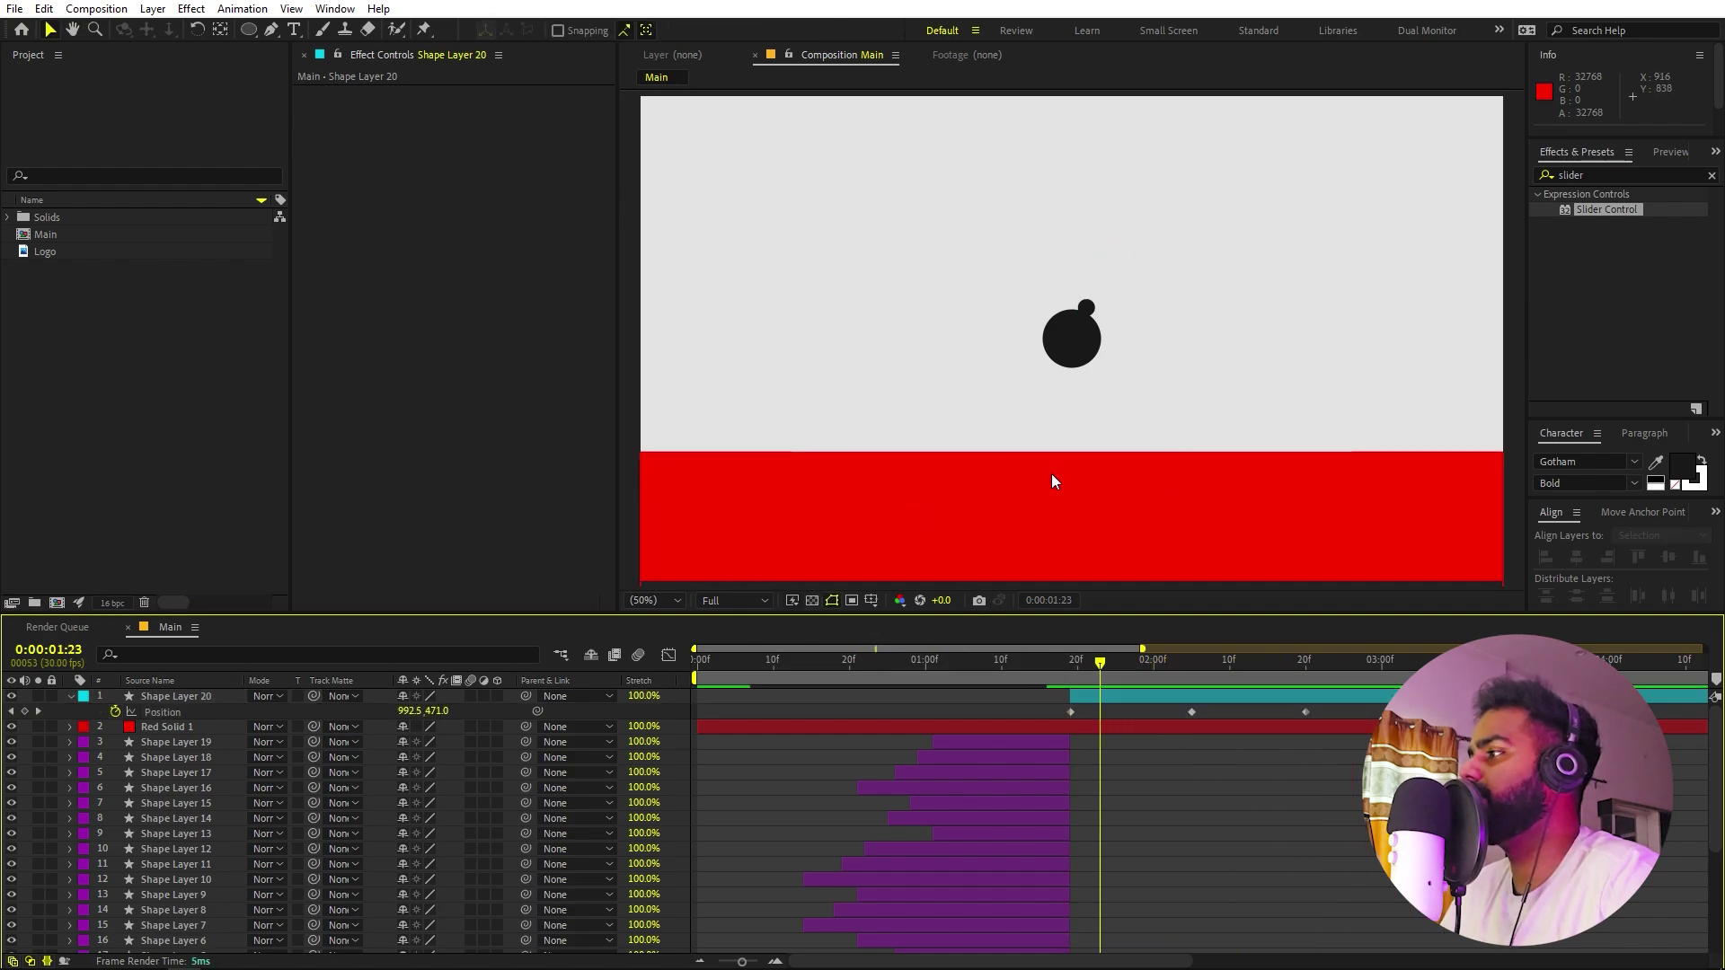
Add a text layer reading "LET'S CREATE SOMETHING NEW" over the red area and select it.
{"action": "left_click", "coordinate": [229, 402]}
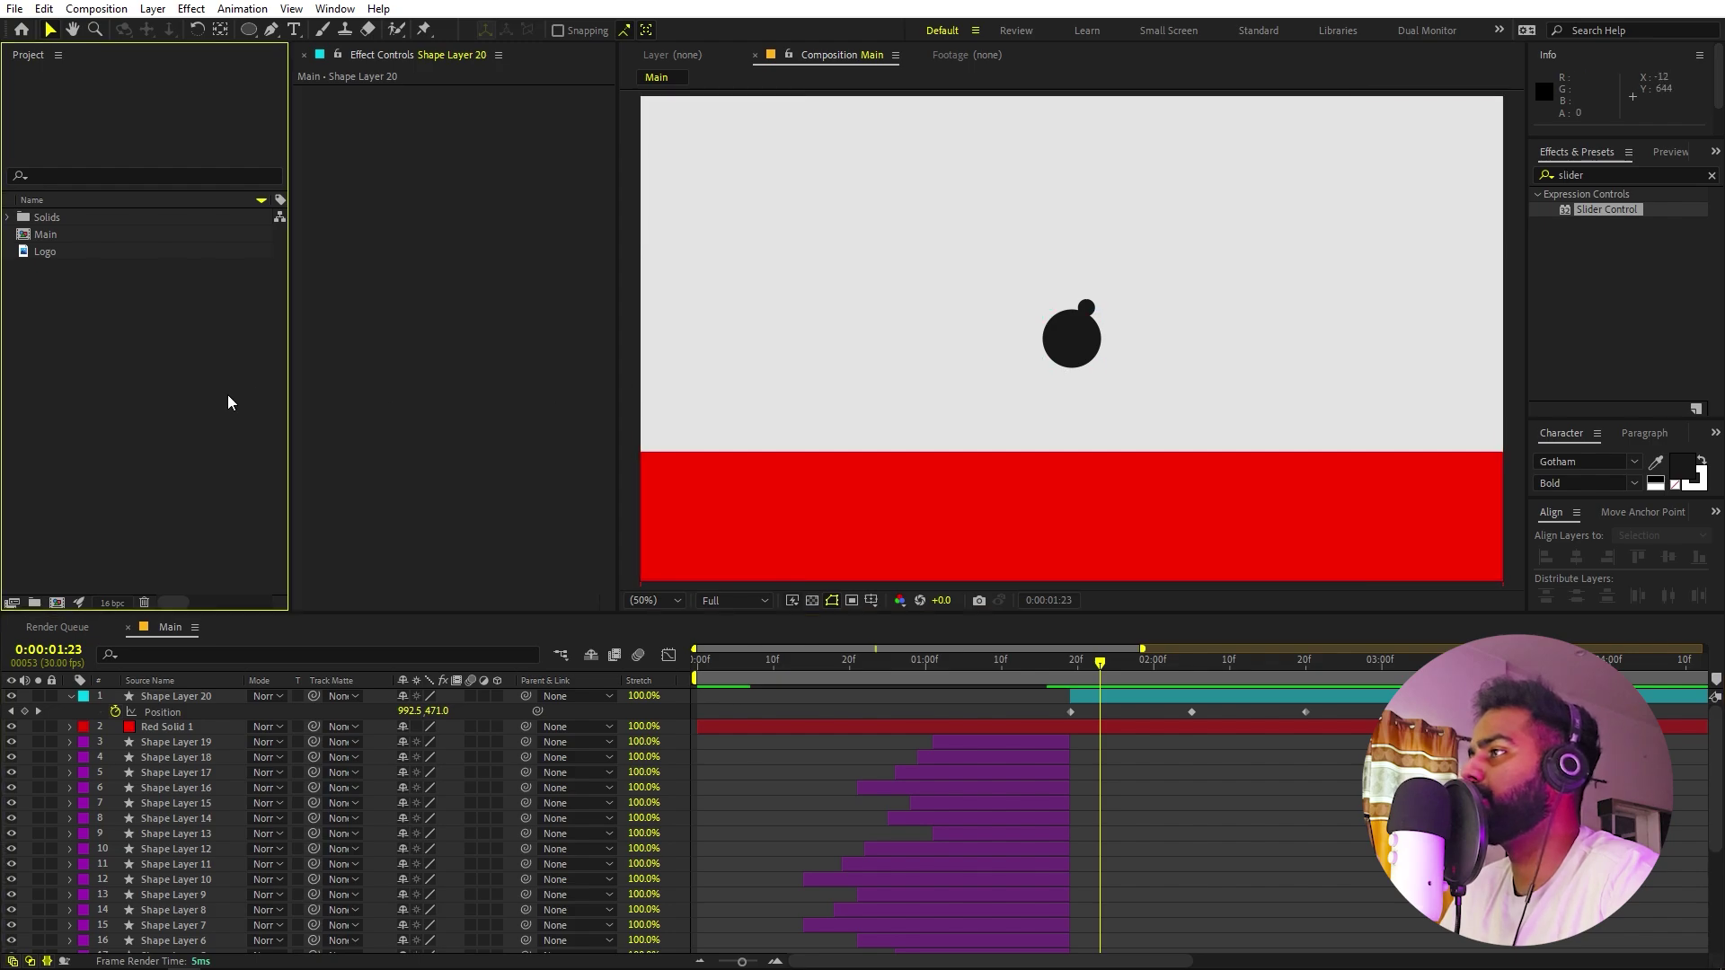
{"action": "left_click", "coordinate": [293, 30]}
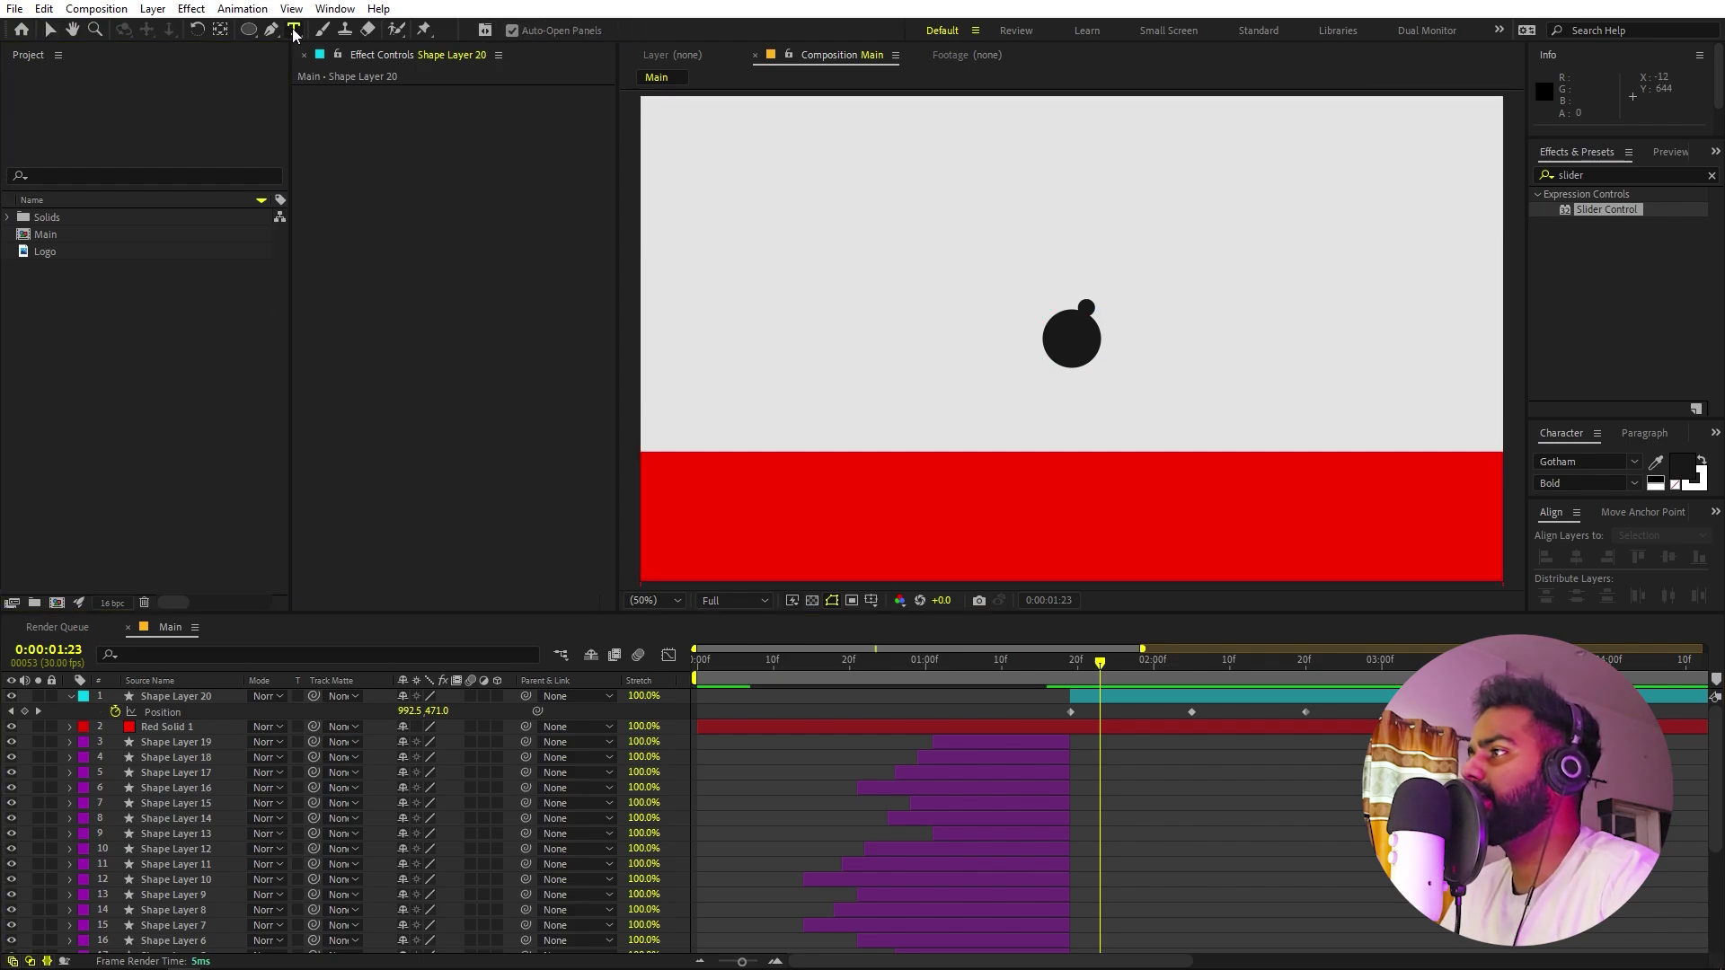
{"action": "left_click", "coordinate": [942, 498]}
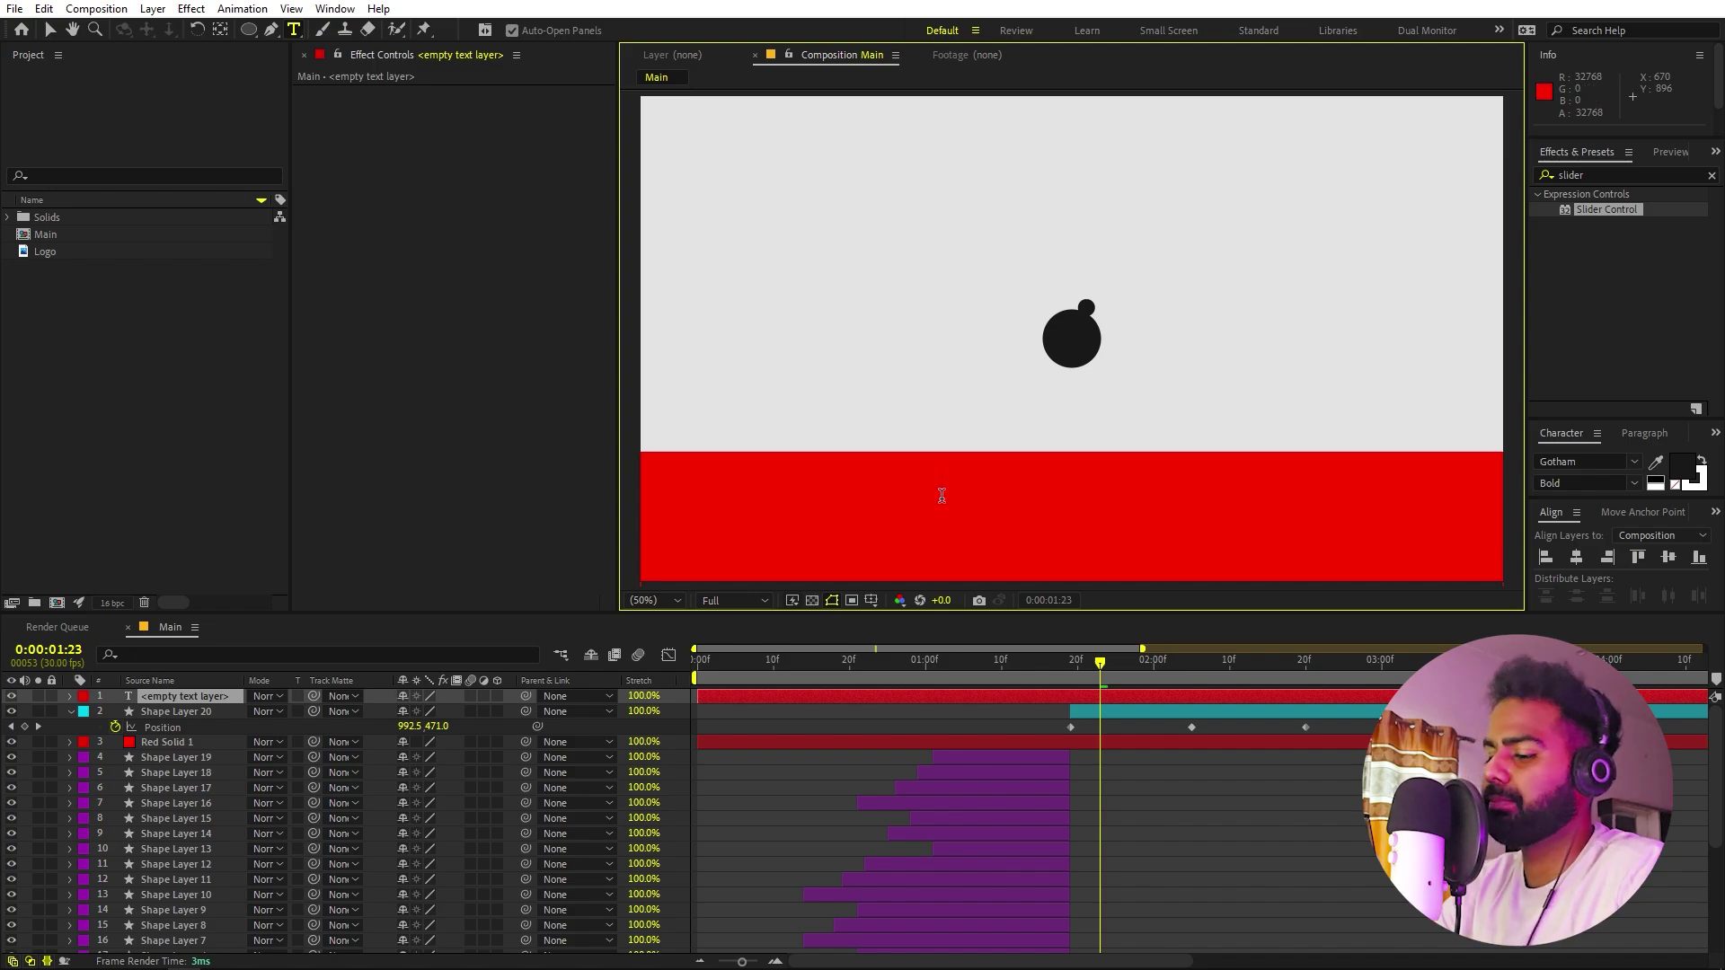
{"action": "type", "text": "LET"}
{"action": "type", "text": "'S CREATE SOMETHING NEW"}
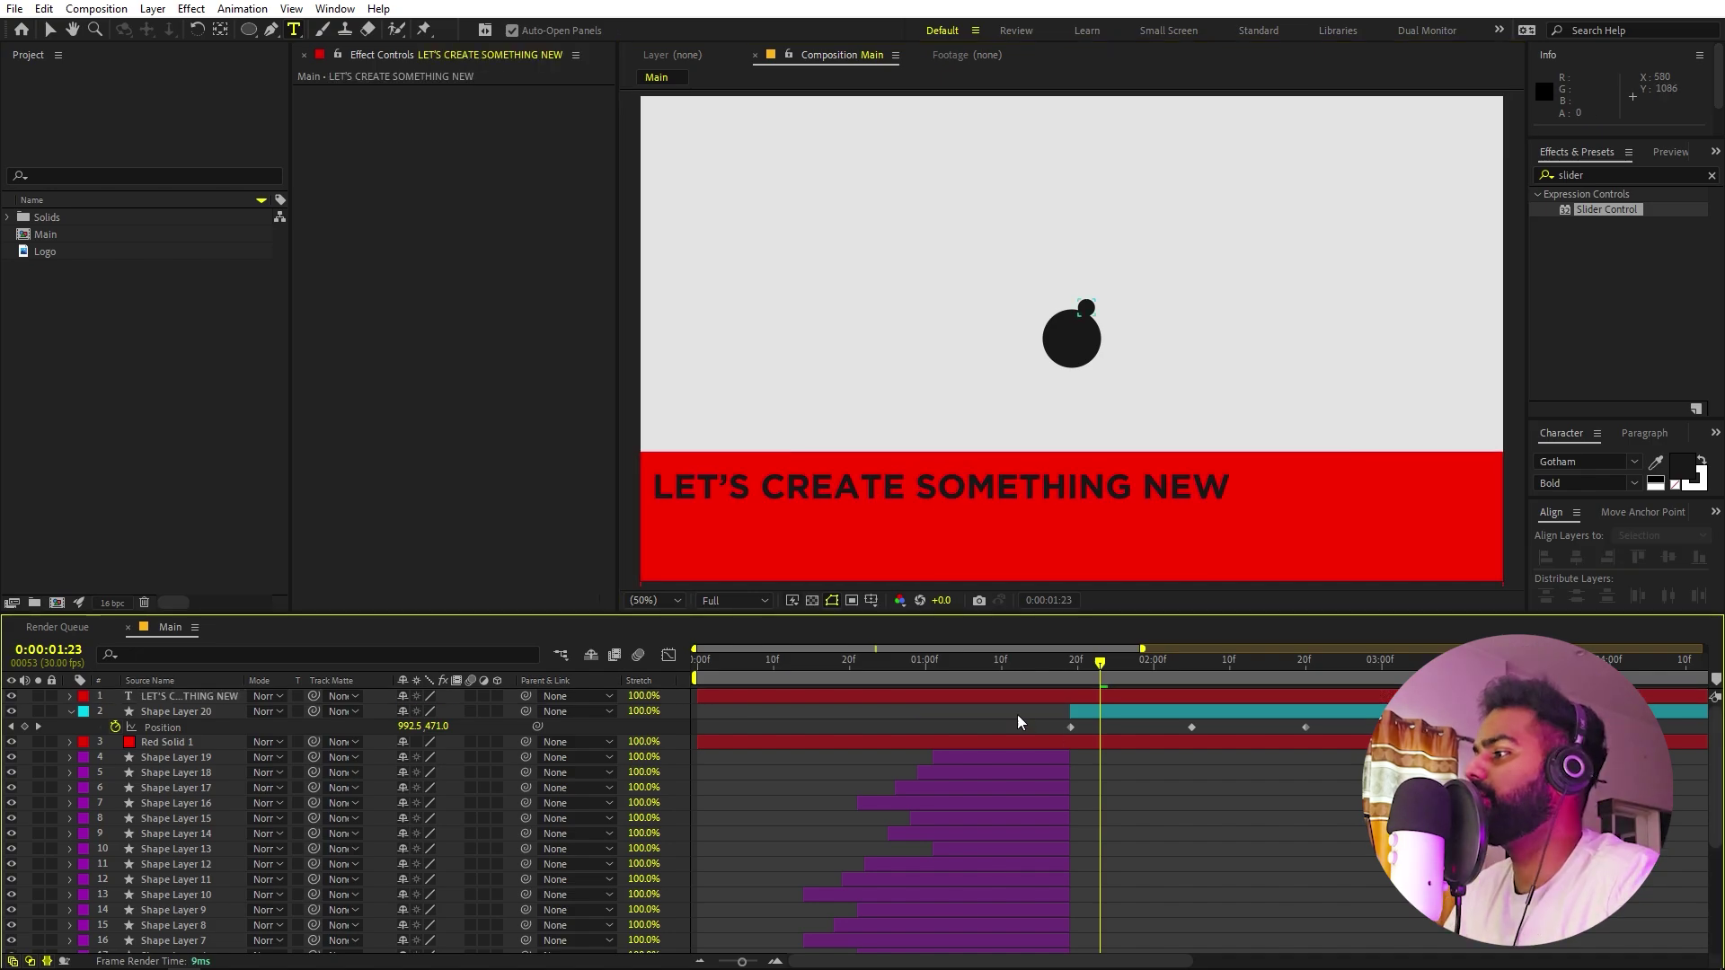
{"action": "left_click", "coordinate": [1037, 696]}
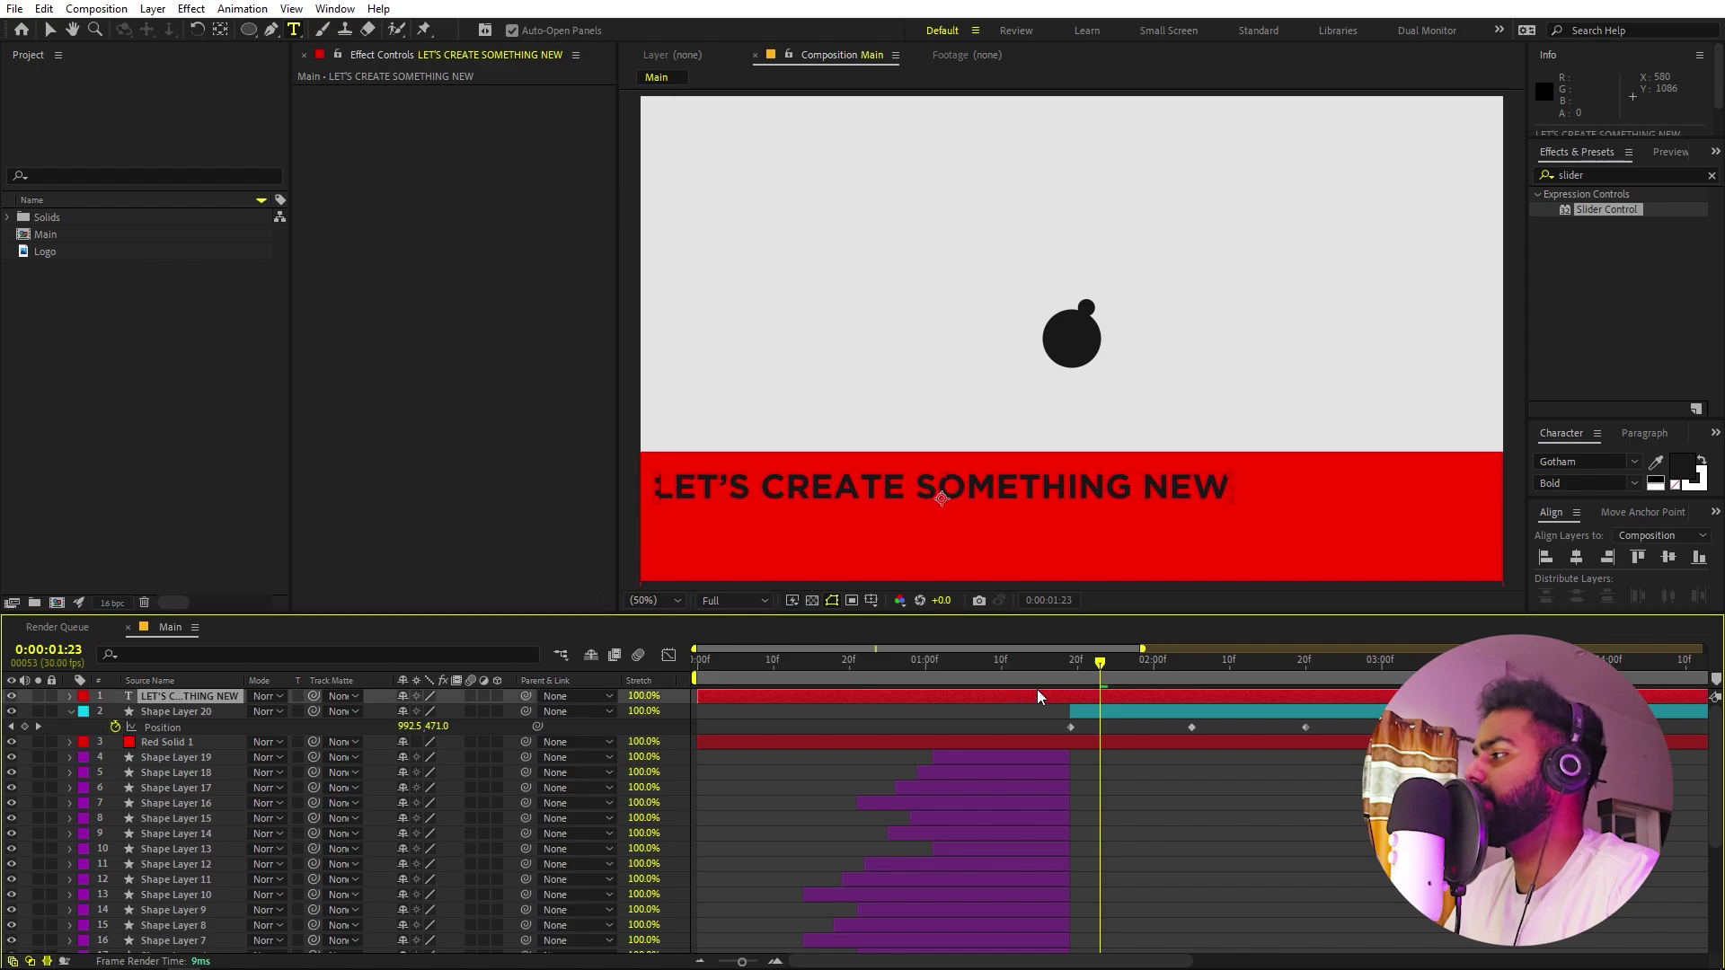
Center the text layer horizontally in the composition and center its anchor point within the text.
{"action": "left_click", "coordinate": [1578, 557]}
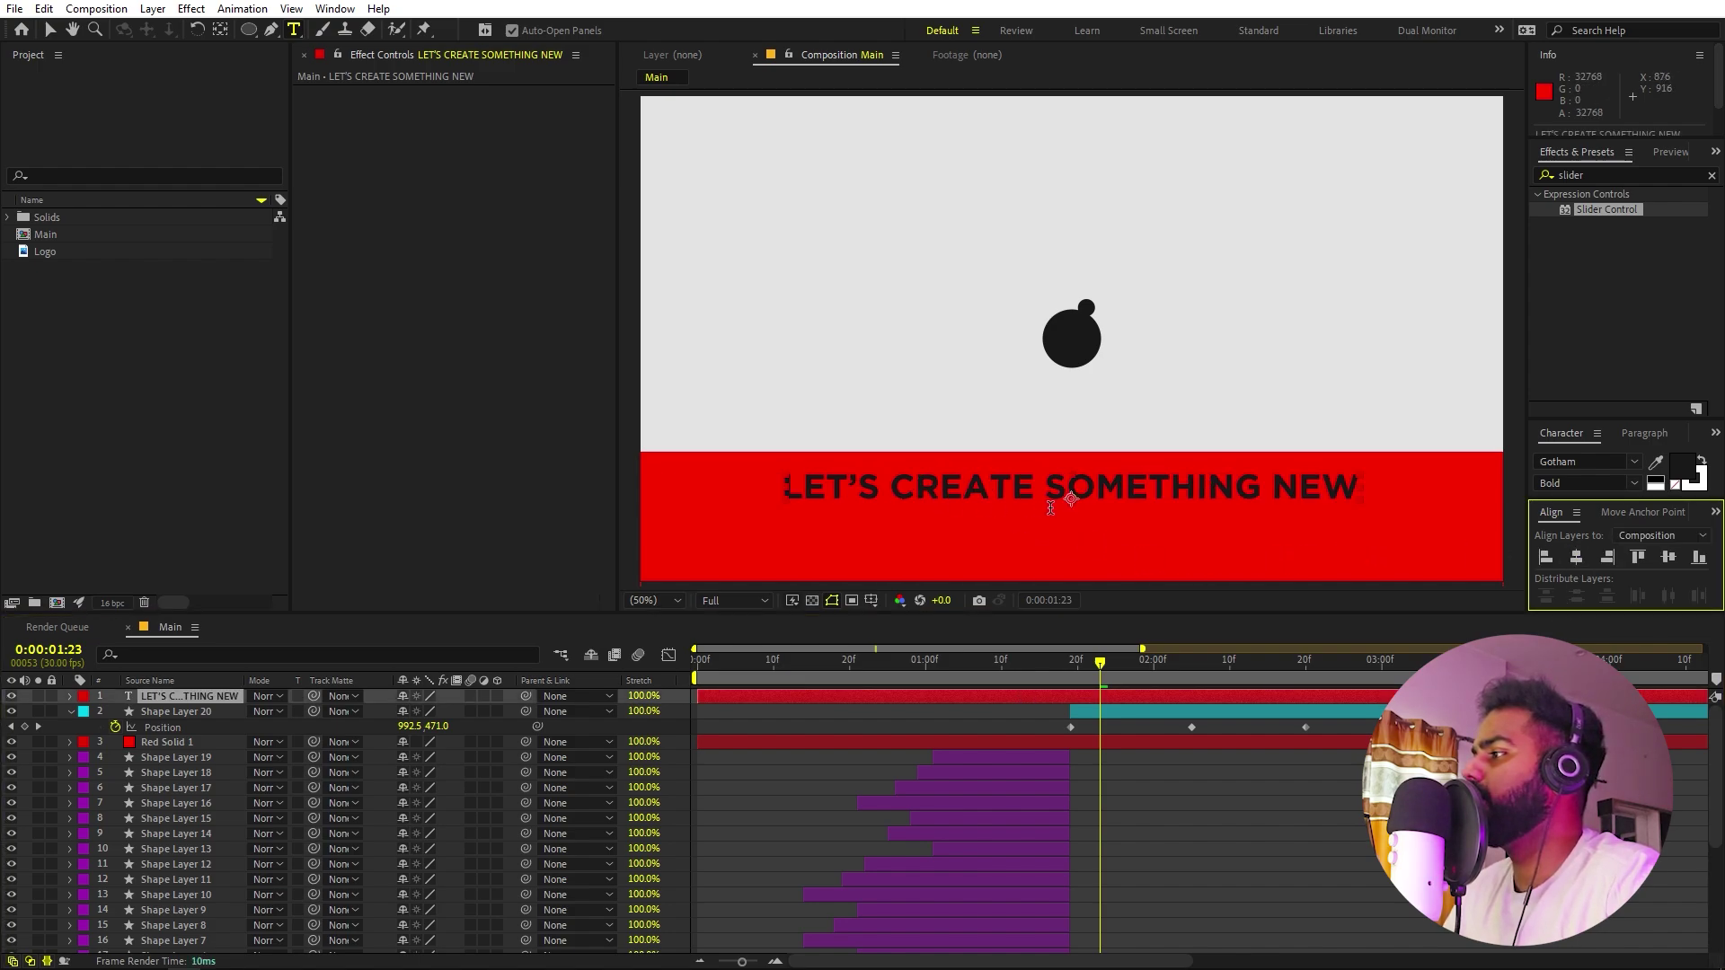
{"action": "scroll", "coordinate": [1050, 508], "scroll_direction": "up", "scroll_amount": 3}
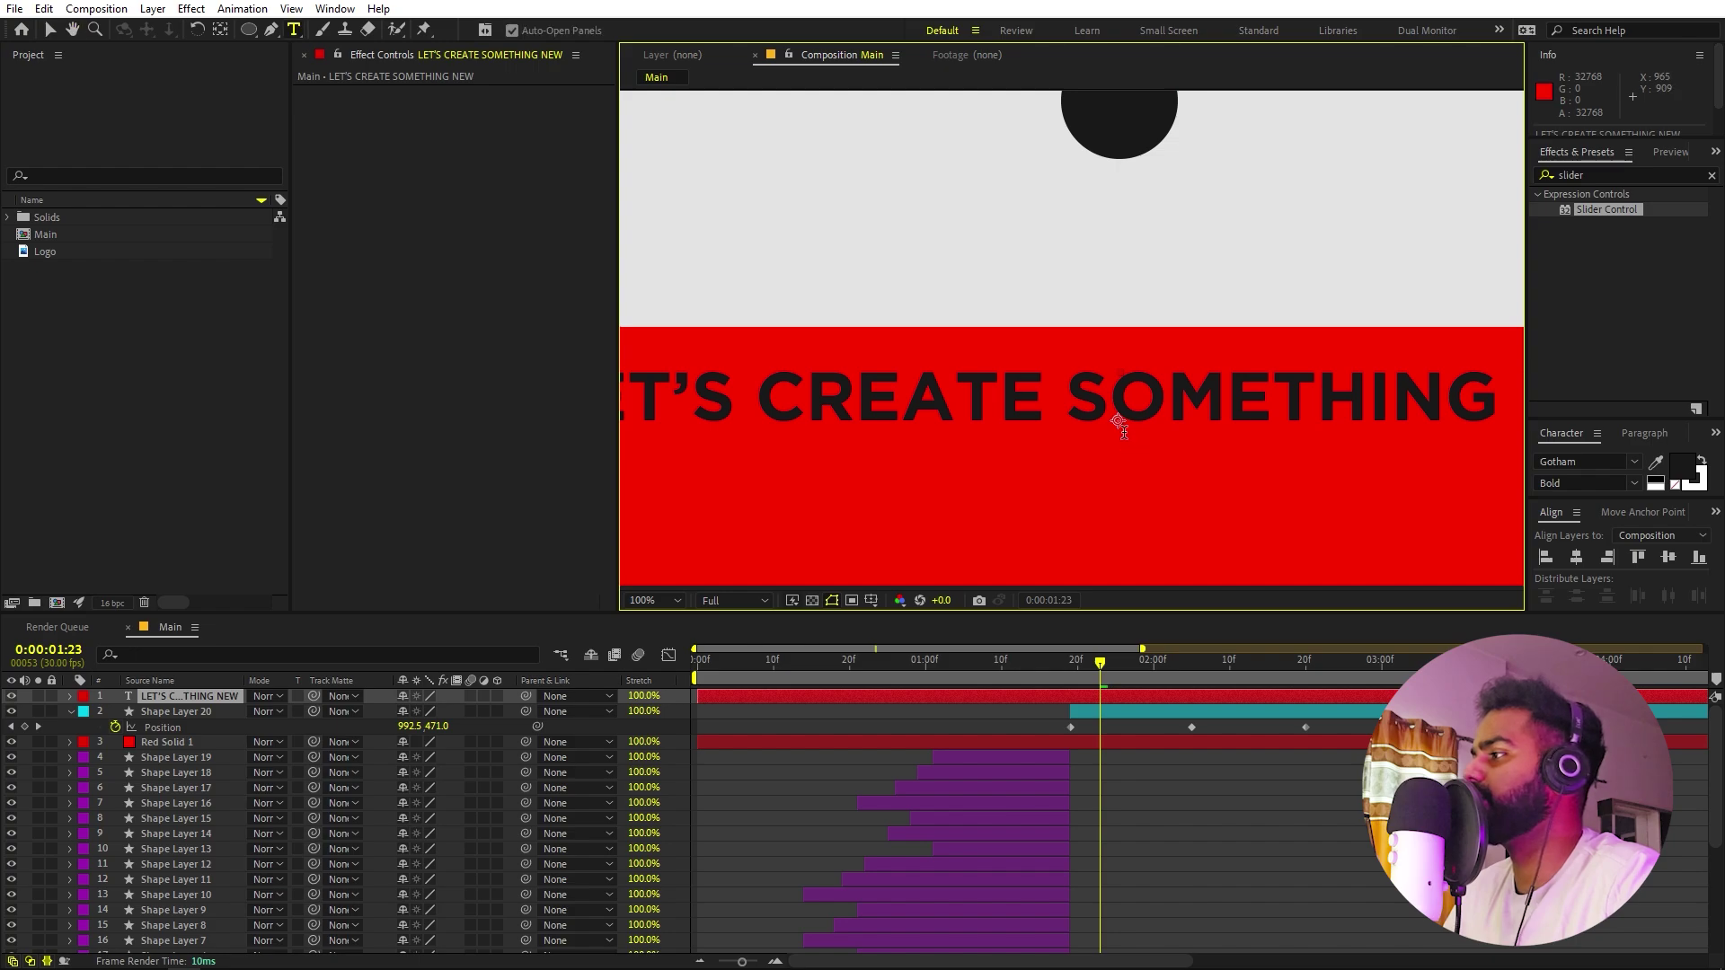
{"action": "key", "text": "ctrl+alt+Home"}
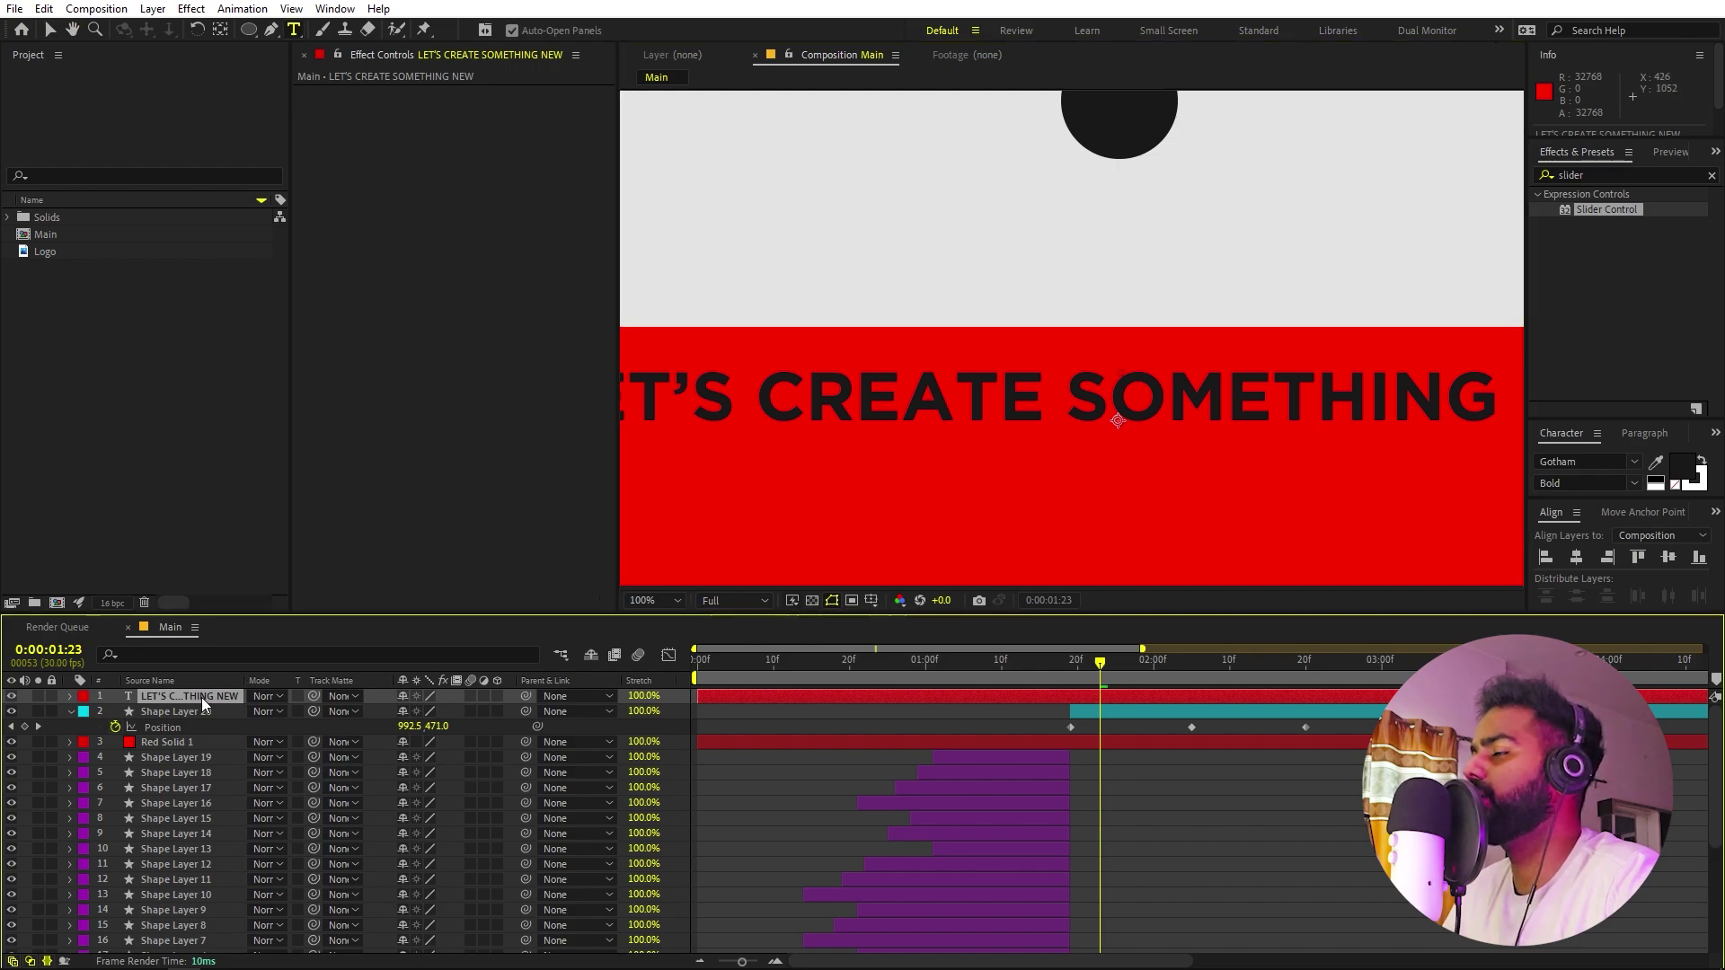
{"action": "left_click", "coordinate": [222, 32]}
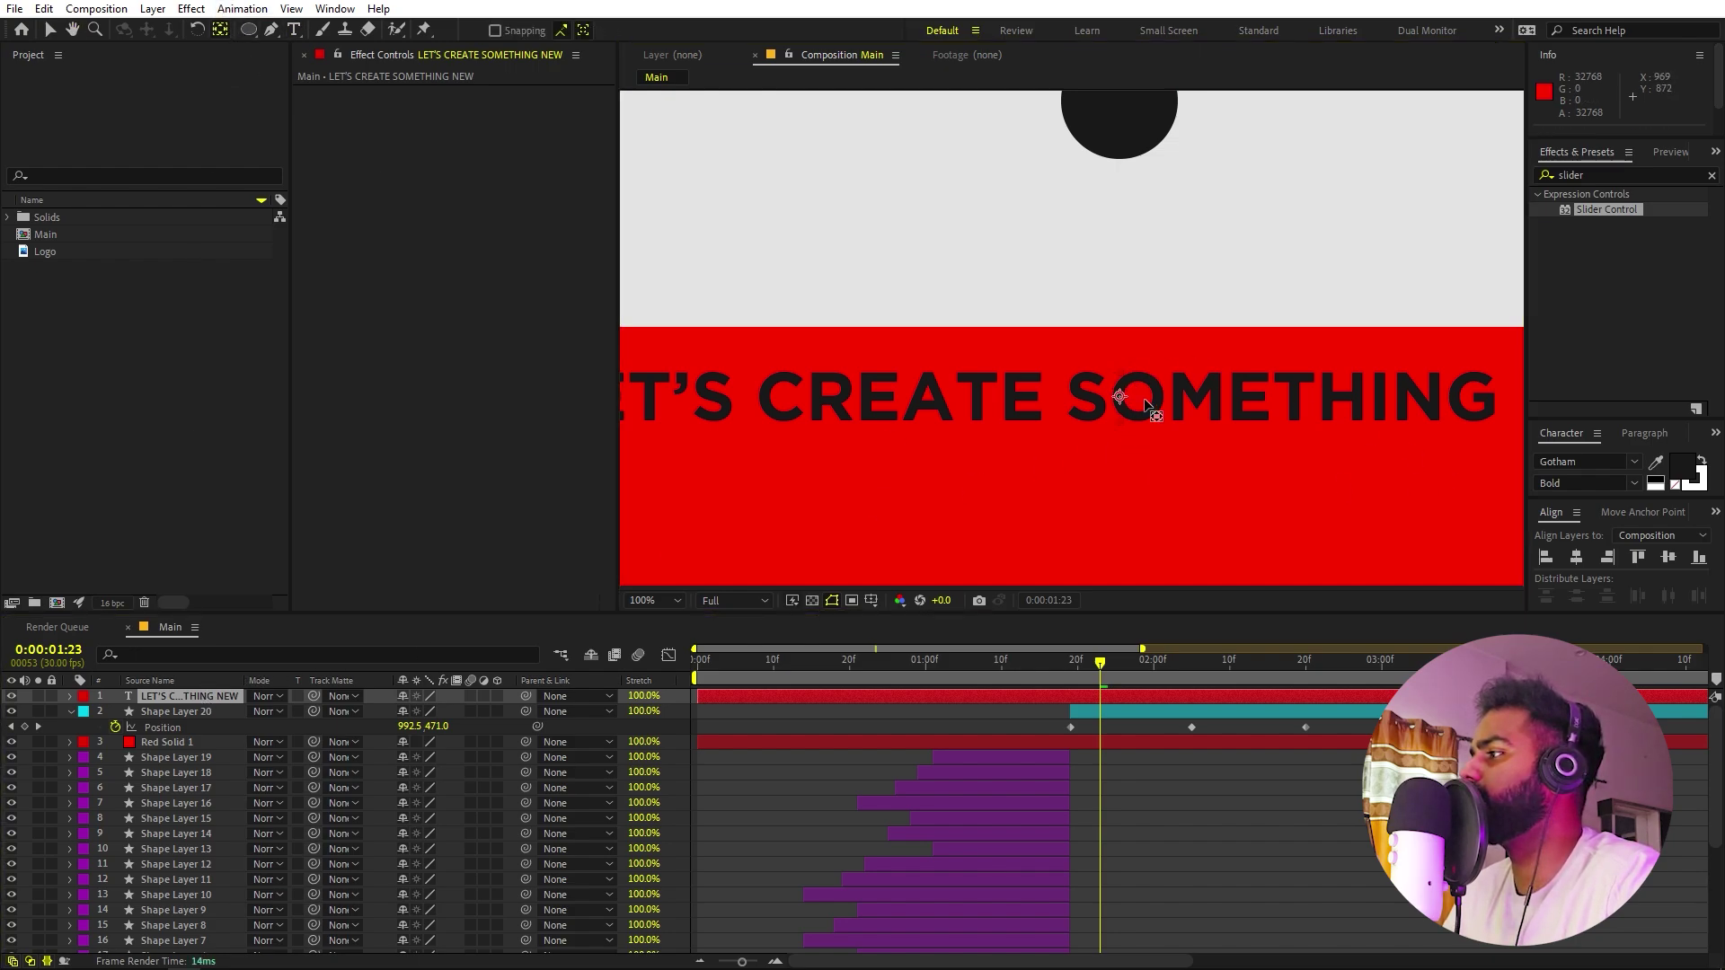
Scale the "LET'S CREATE SOMETHING NEW" text layer down to 41.4%.
{"action": "left_click", "coordinate": [196, 701]}
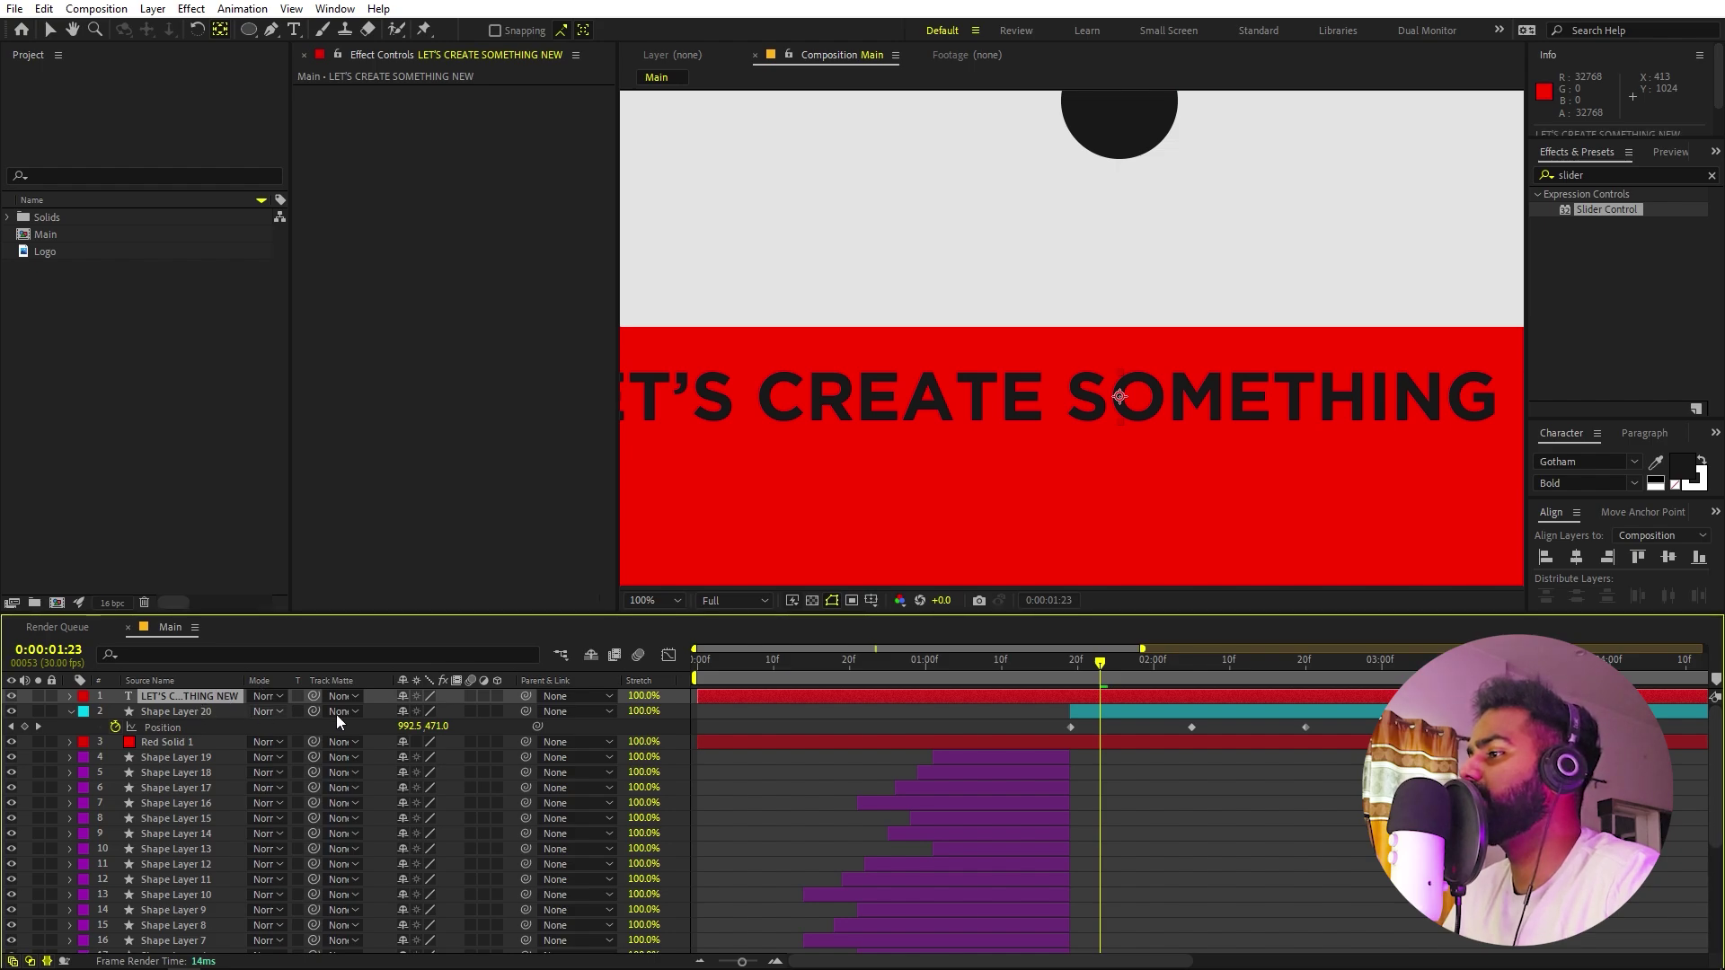
{"action": "key", "text": "s"}
{"action": "left_click_drag", "start_coordinate": [424, 714], "coordinate": [358, 714]}
{"action": "left_click", "coordinate": [648, 603]}
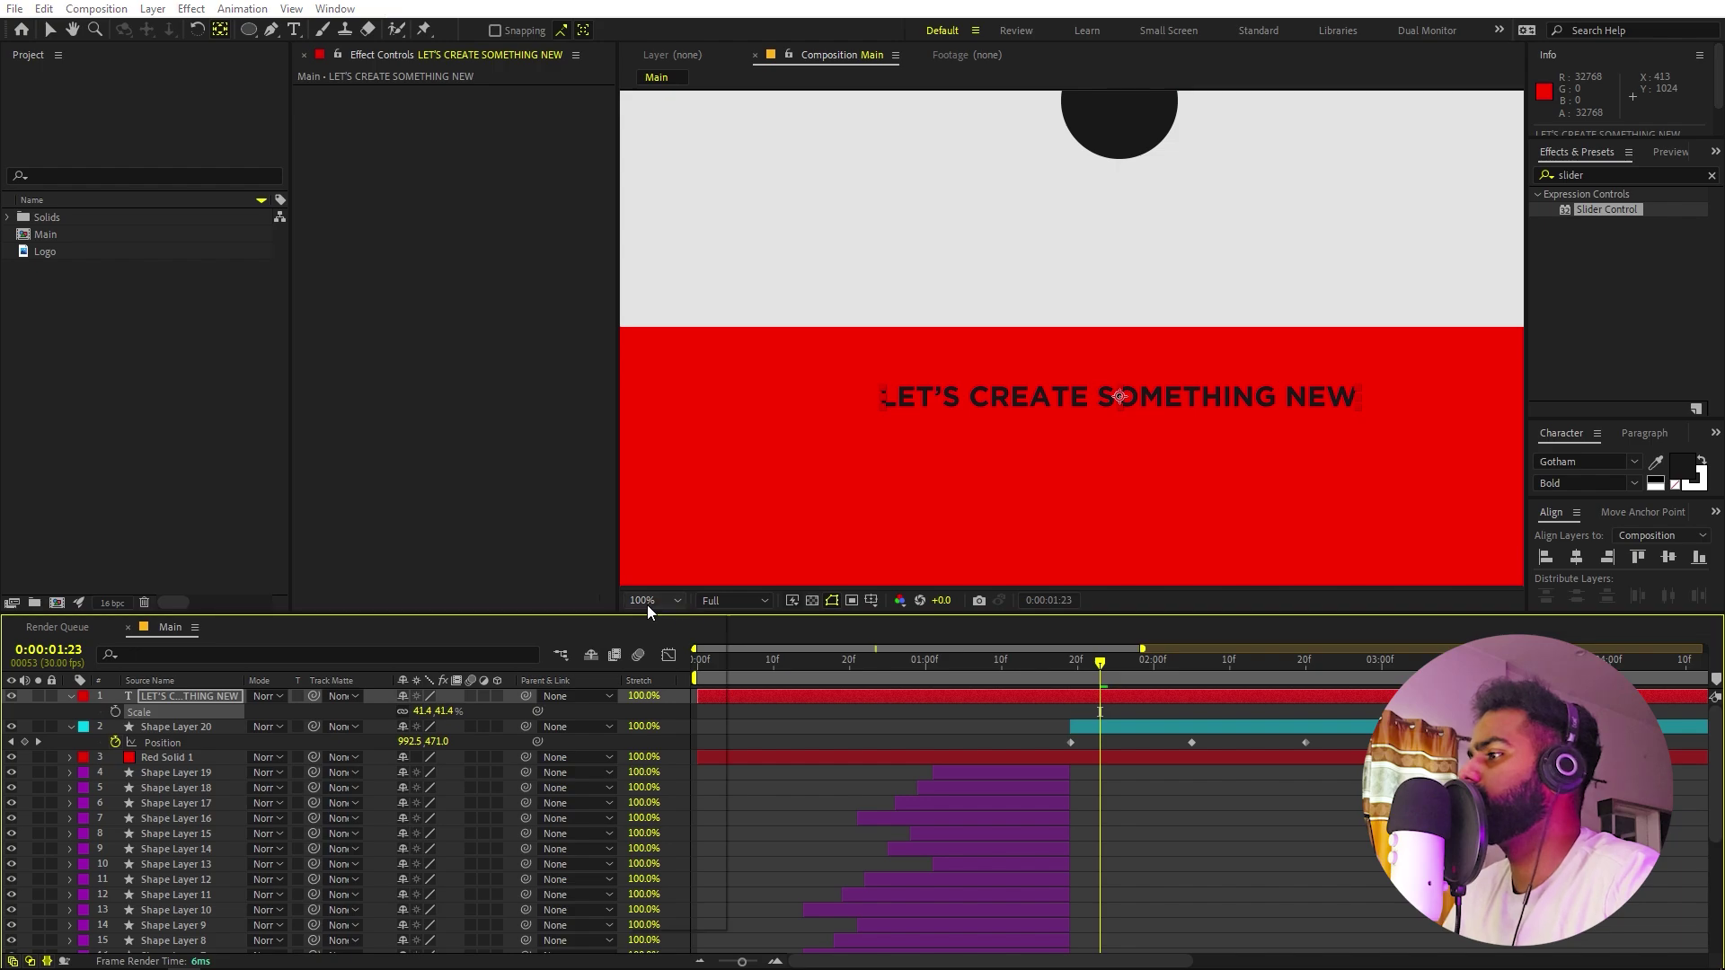
{"action": "left_click", "coordinate": [658, 637]}
{"action": "key", "text": "space"}
{"action": "left_click_drag", "start_coordinate": [1124, 361], "coordinate": [1116, 342]}
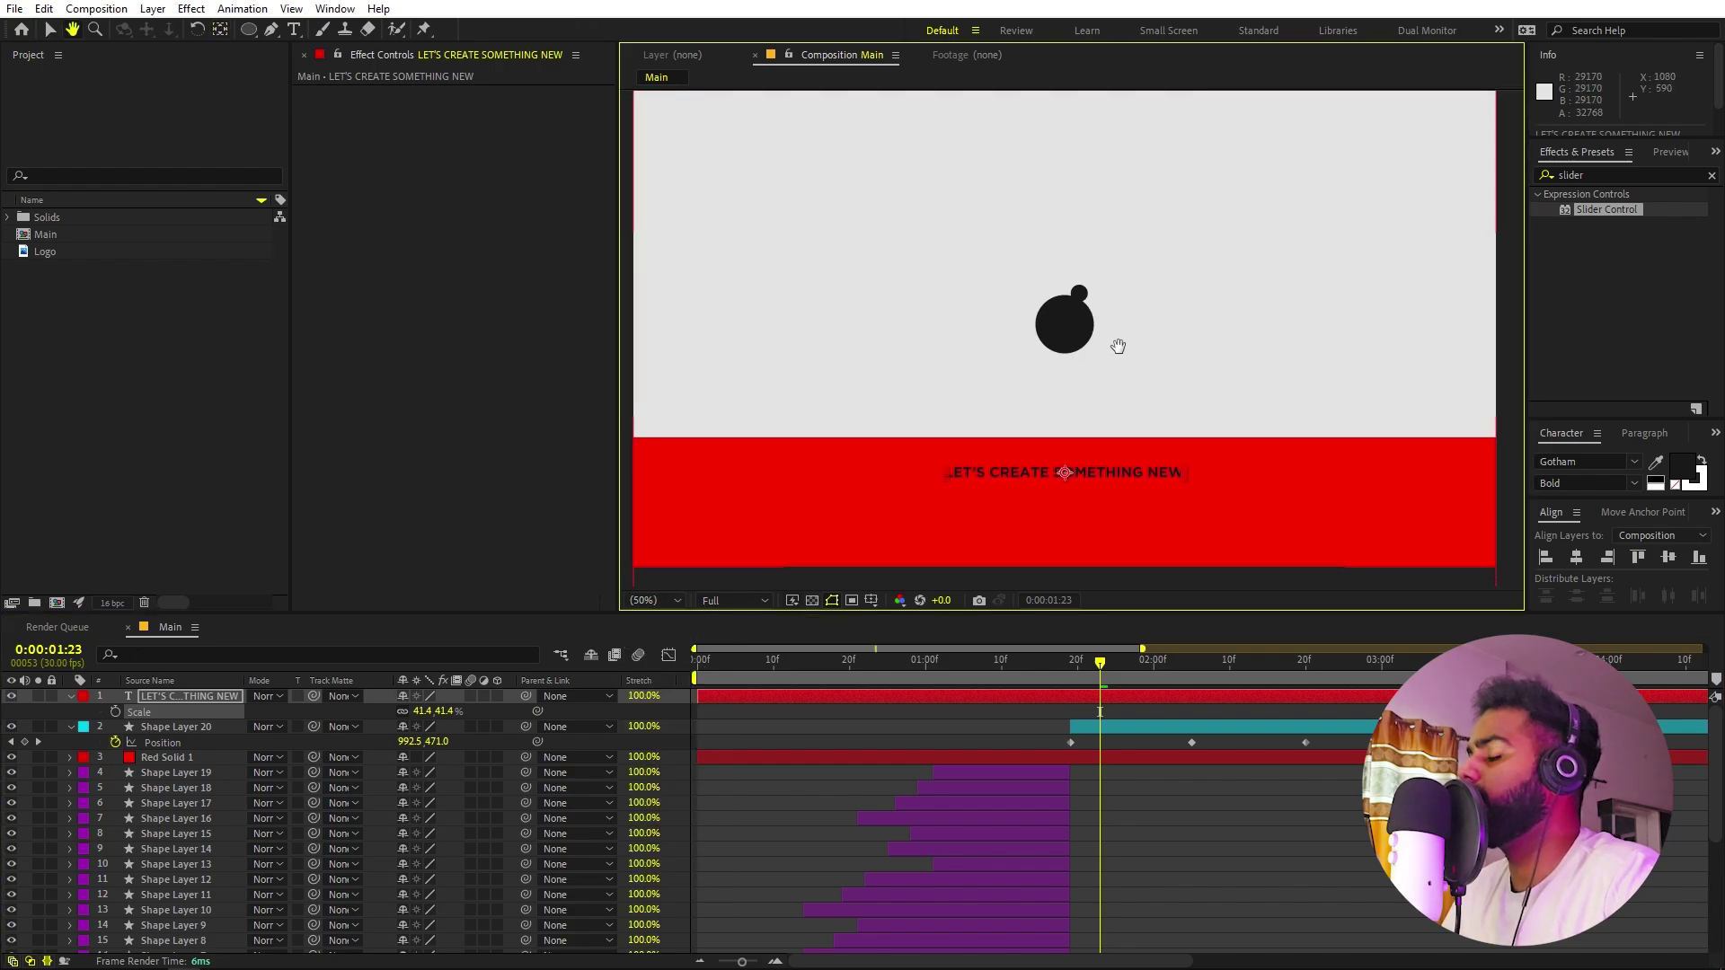
{"action": "key", "text": "y"}
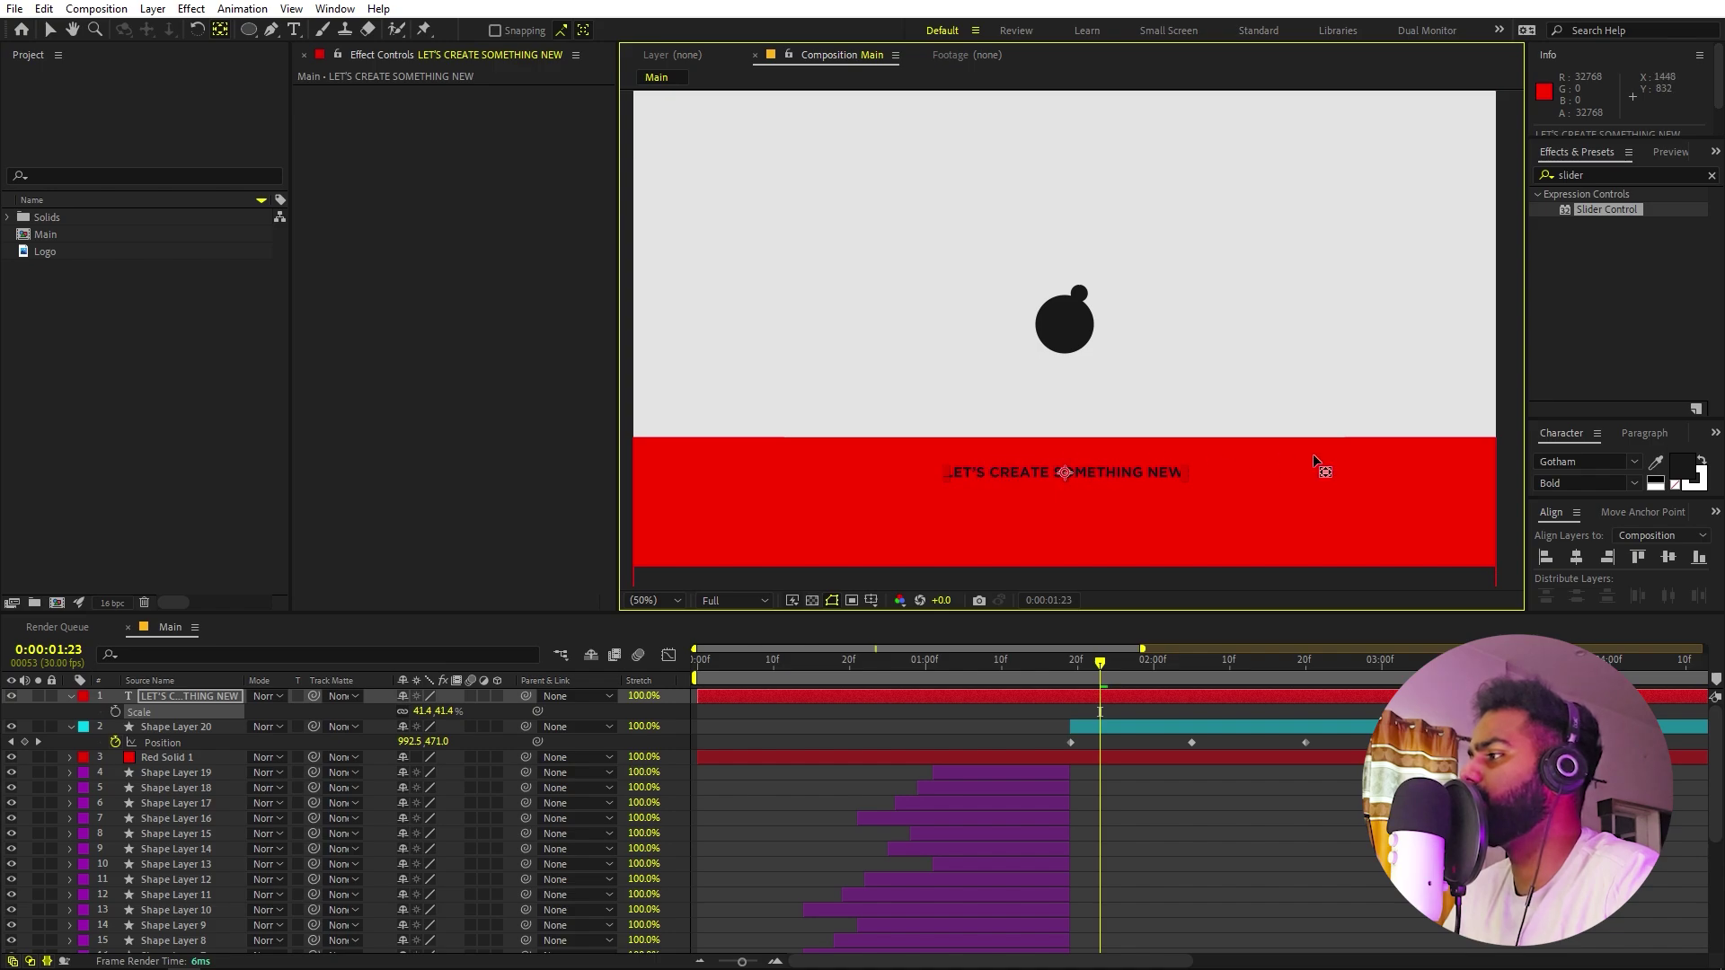
Move the text up against the red area's upper edge and enlarge it to 48.7%.
{"action": "left_click", "coordinate": [52, 31]}
{"action": "scroll", "coordinate": [889, 366], "scroll_direction": "up", "scroll_amount": 1}
{"action": "left_click_drag", "start_coordinate": [1116, 493], "coordinate": [1139, 341]}
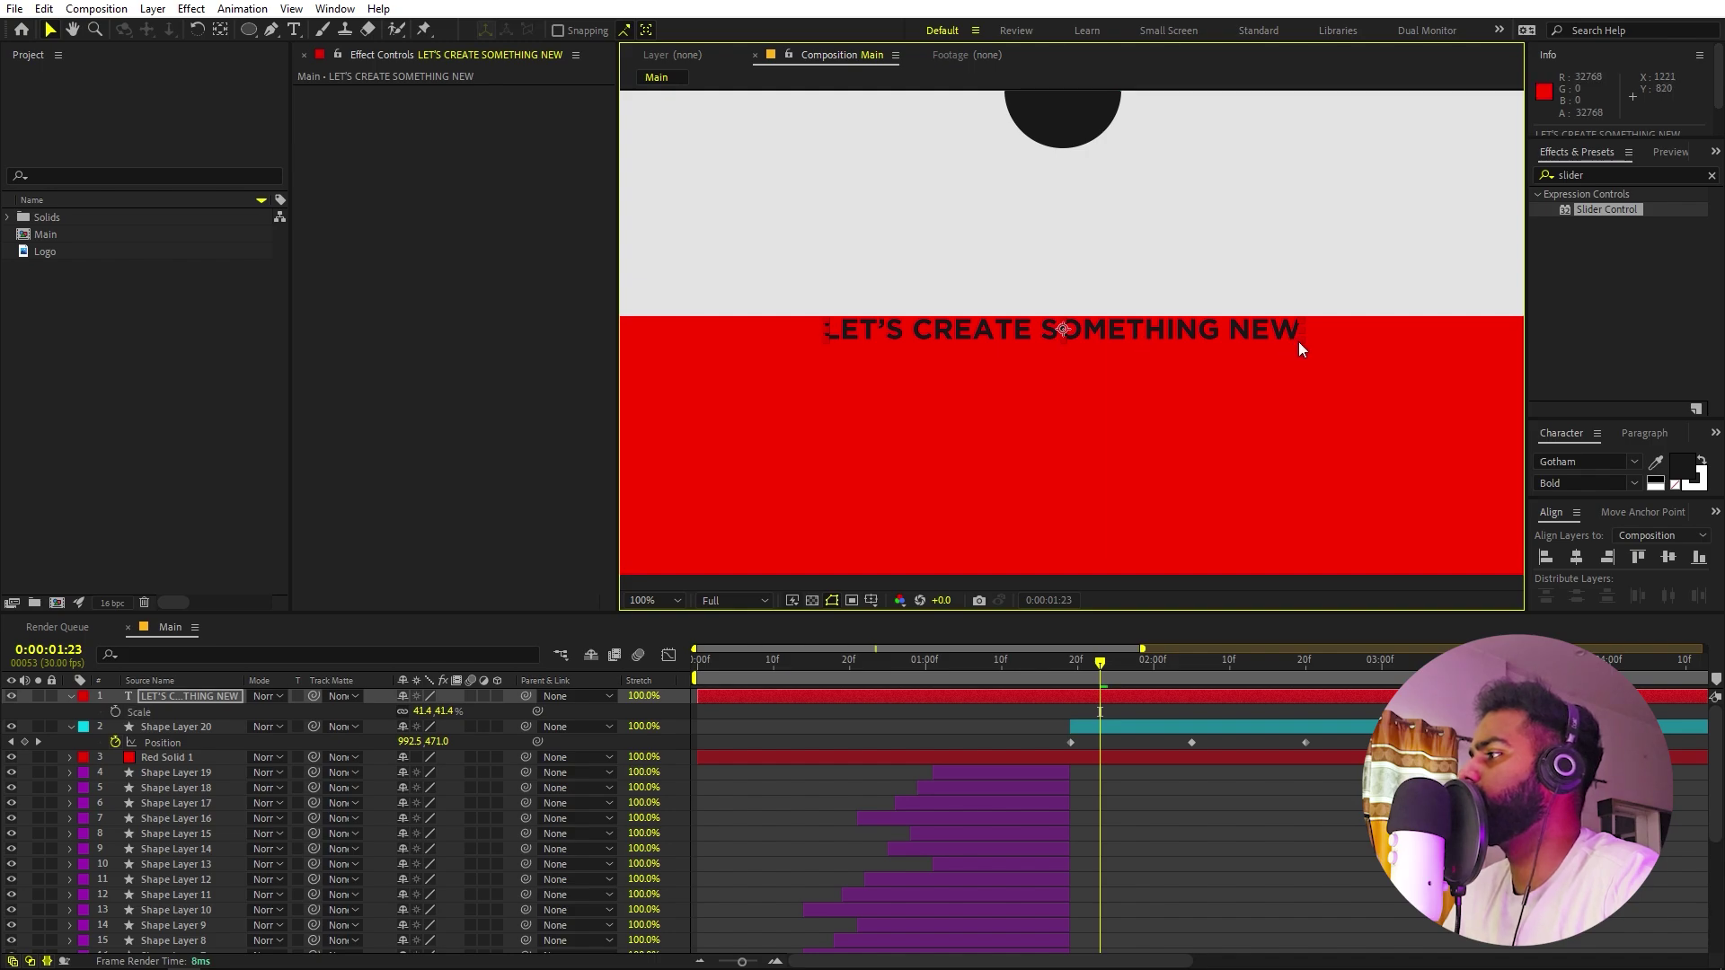
{"action": "left_click_drag", "start_coordinate": [1301, 342], "coordinate": [1294, 343]}
{"action": "scroll", "coordinate": [1227, 221], "scroll_direction": "down", "scroll_amount": 2}
{"action": "scroll", "coordinate": [1228, 221], "scroll_direction": "up", "scroll_amount": 1}
{"action": "left_click_drag", "start_coordinate": [1197, 254], "coordinate": [1184, 338]}
{"action": "key", "text": "v"}
At 0:00:02:20, move the small circle's landing keyframe right above the word NEW, to about 1220.5, 770.5.
{"action": "left_click_drag", "start_coordinate": [1100, 665], "coordinate": [1305, 683]}
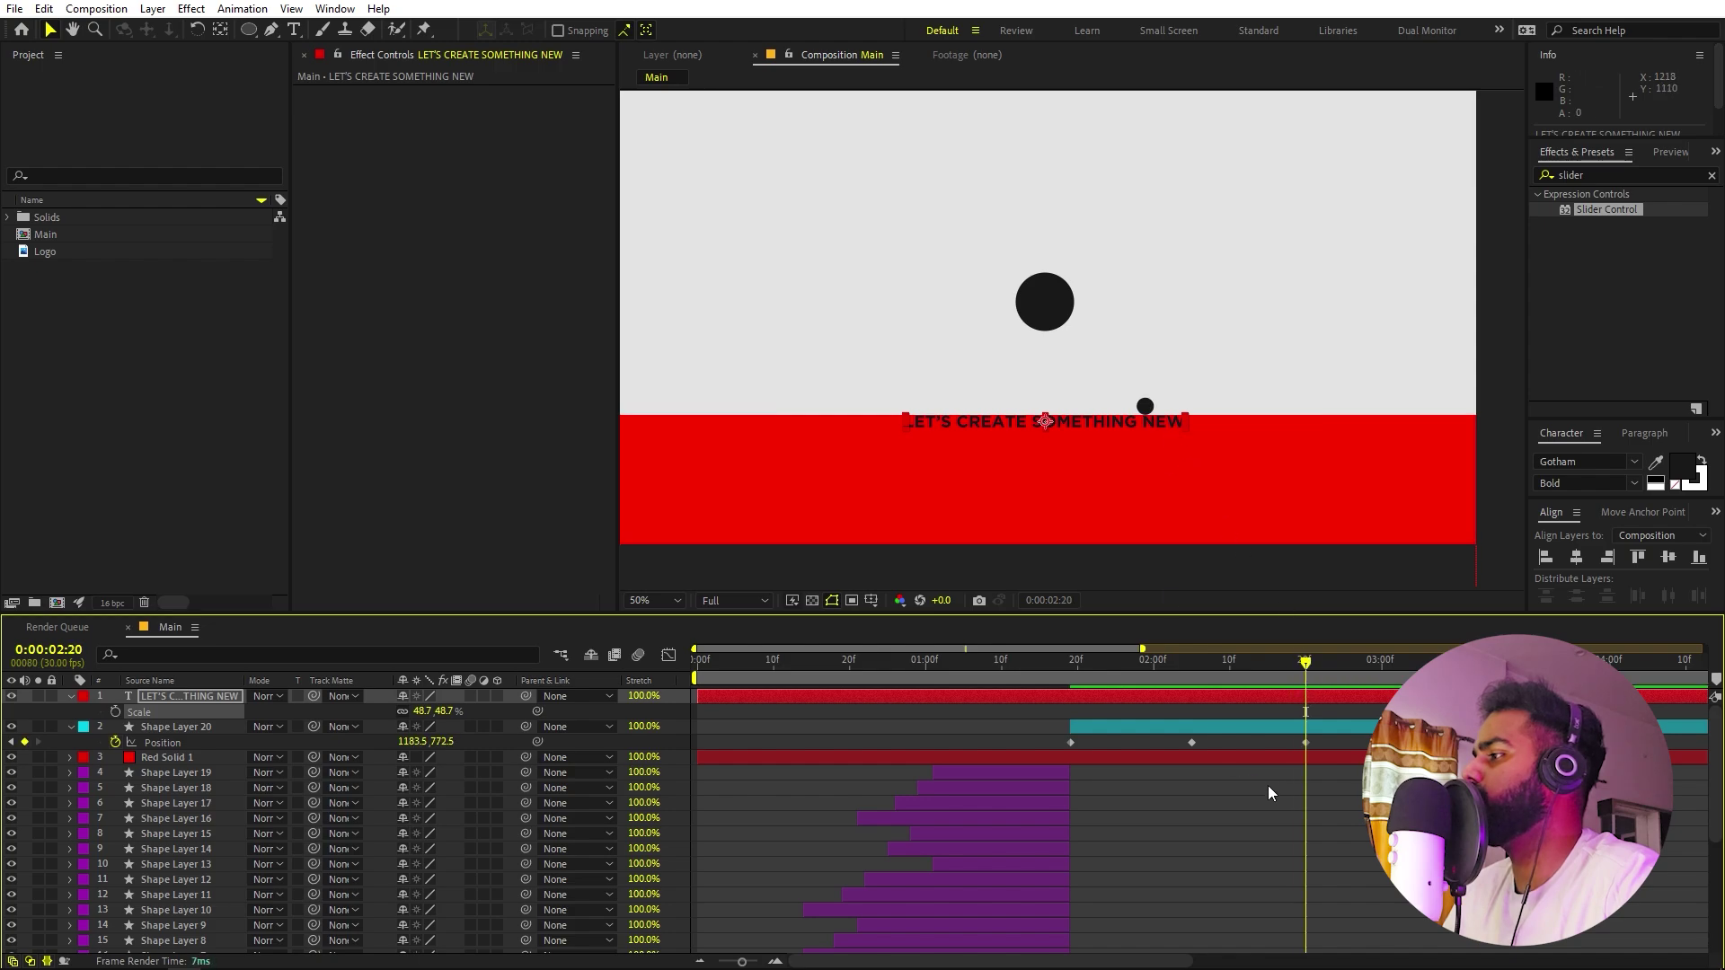
{"action": "left_click", "coordinate": [1264, 729]}
{"action": "scroll", "coordinate": [1072, 338], "scroll_direction": "up", "scroll_amount": 2}
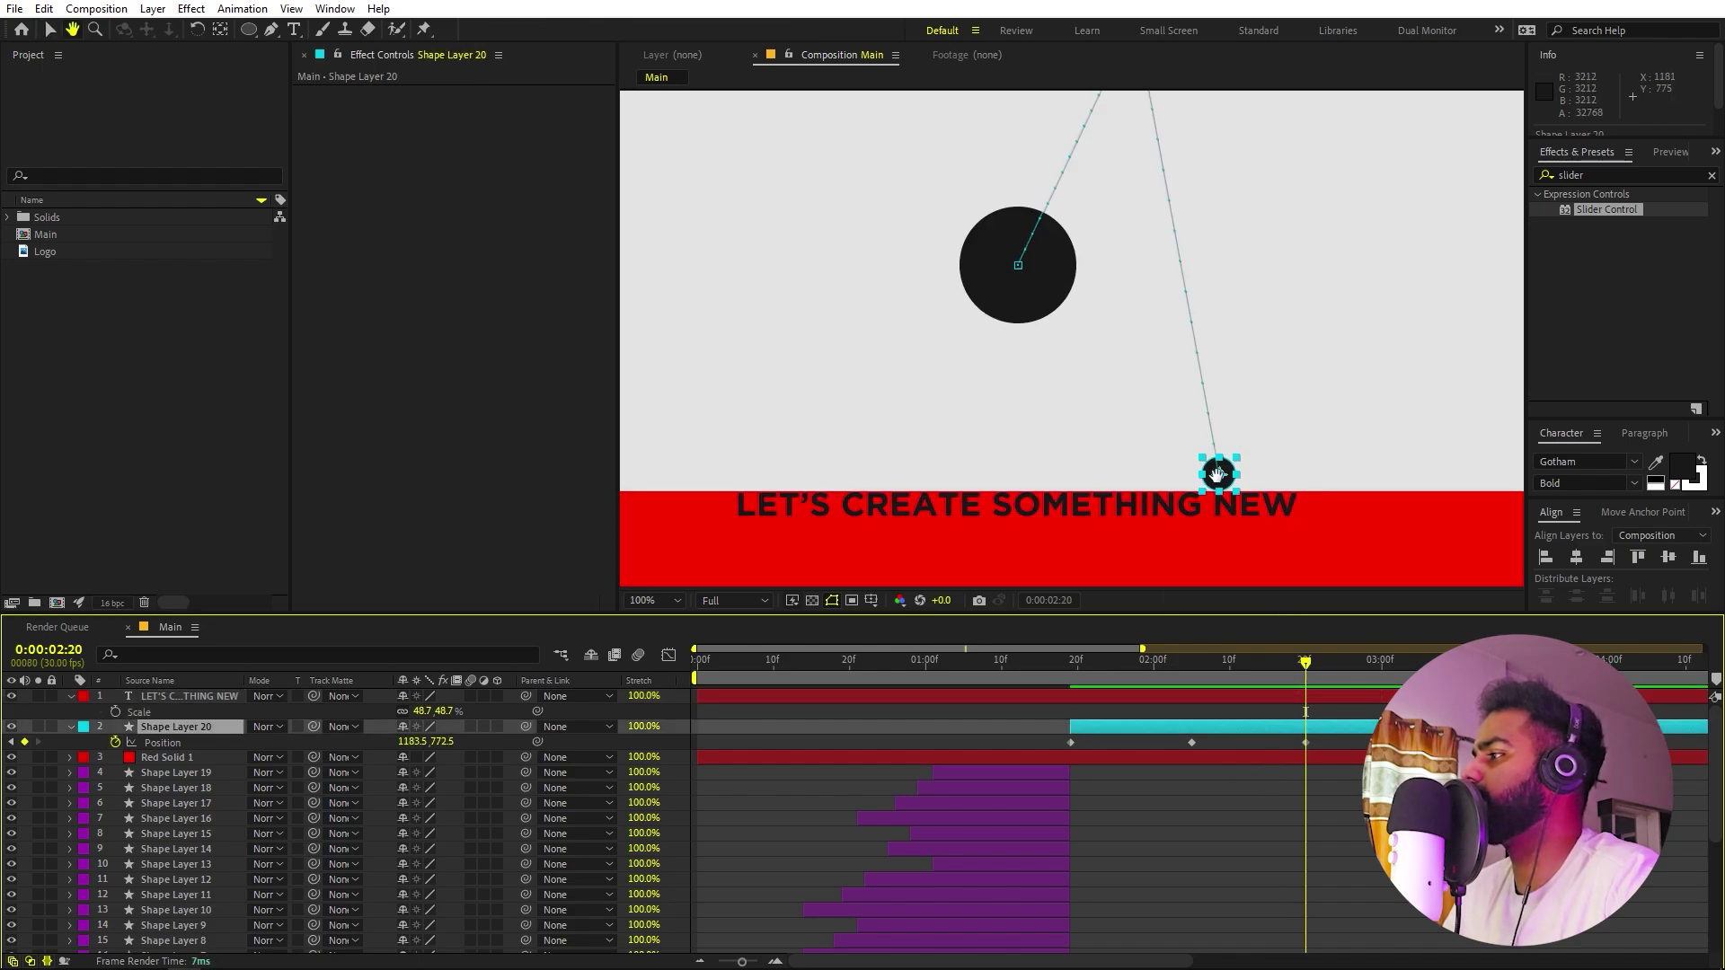
{"action": "left_click_drag", "start_coordinate": [1222, 480], "coordinate": [1256, 478]}
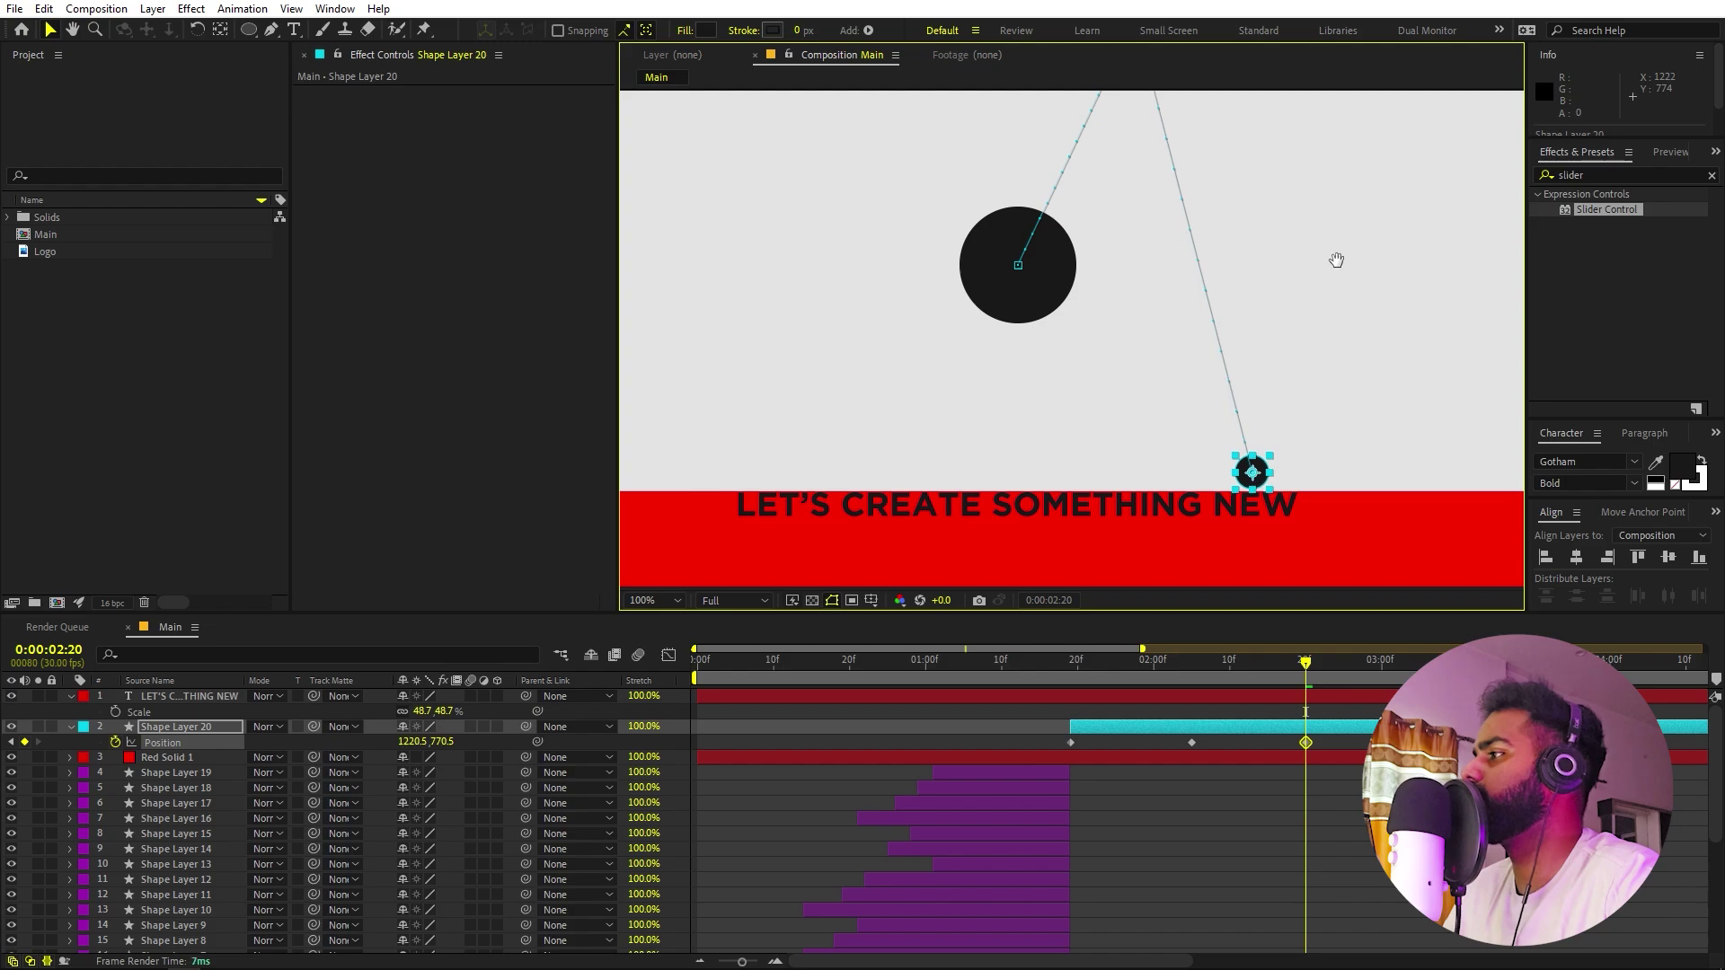
Shift the peak keyframe of the small circle's motion path right, to about 1148, 271.
{"action": "left_click_drag", "start_coordinate": [1340, 224], "coordinate": [1344, 354]}
{"action": "left_click_drag", "start_coordinate": [1143, 150], "coordinate": [1194, 156]}
{"action": "left_click_drag", "start_coordinate": [1434, 336], "coordinate": [1387, 249]}
{"action": "scroll", "coordinate": [1329, 301], "scroll_direction": "down", "scroll_amount": 1}
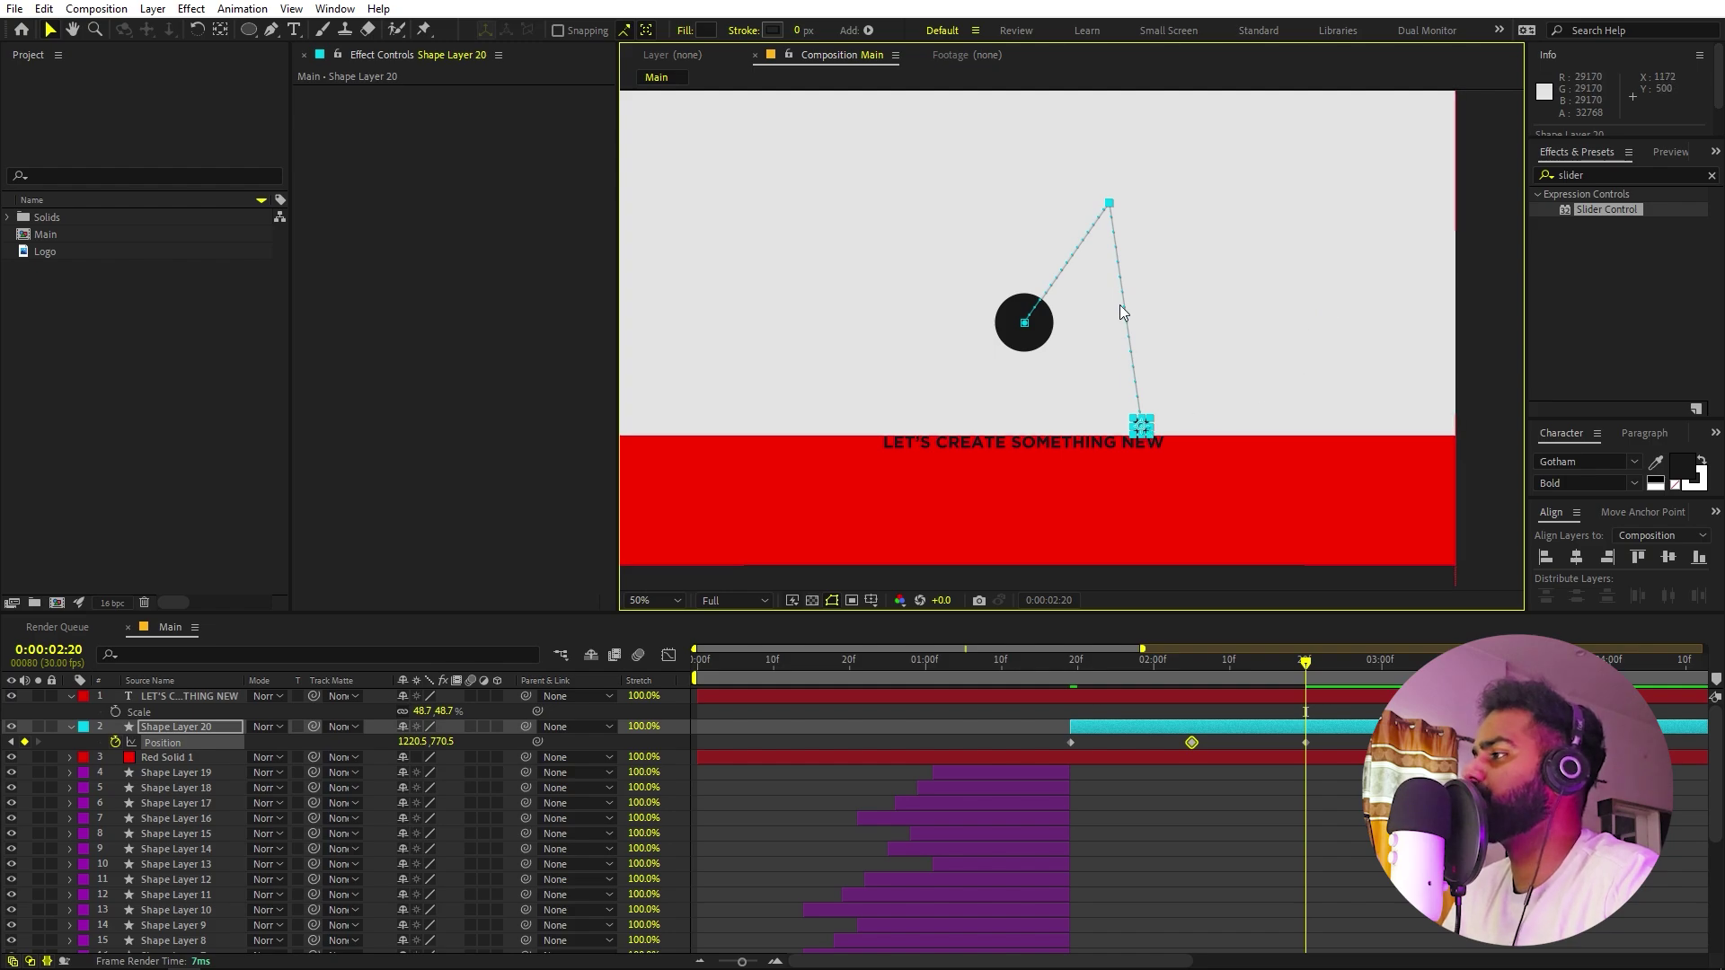
{"action": "scroll", "coordinate": [1204, 265], "scroll_direction": "up", "scroll_amount": 1}
{"action": "left_click_drag", "start_coordinate": [1280, 219], "coordinate": [1276, 269]}
{"action": "key", "text": "v"}
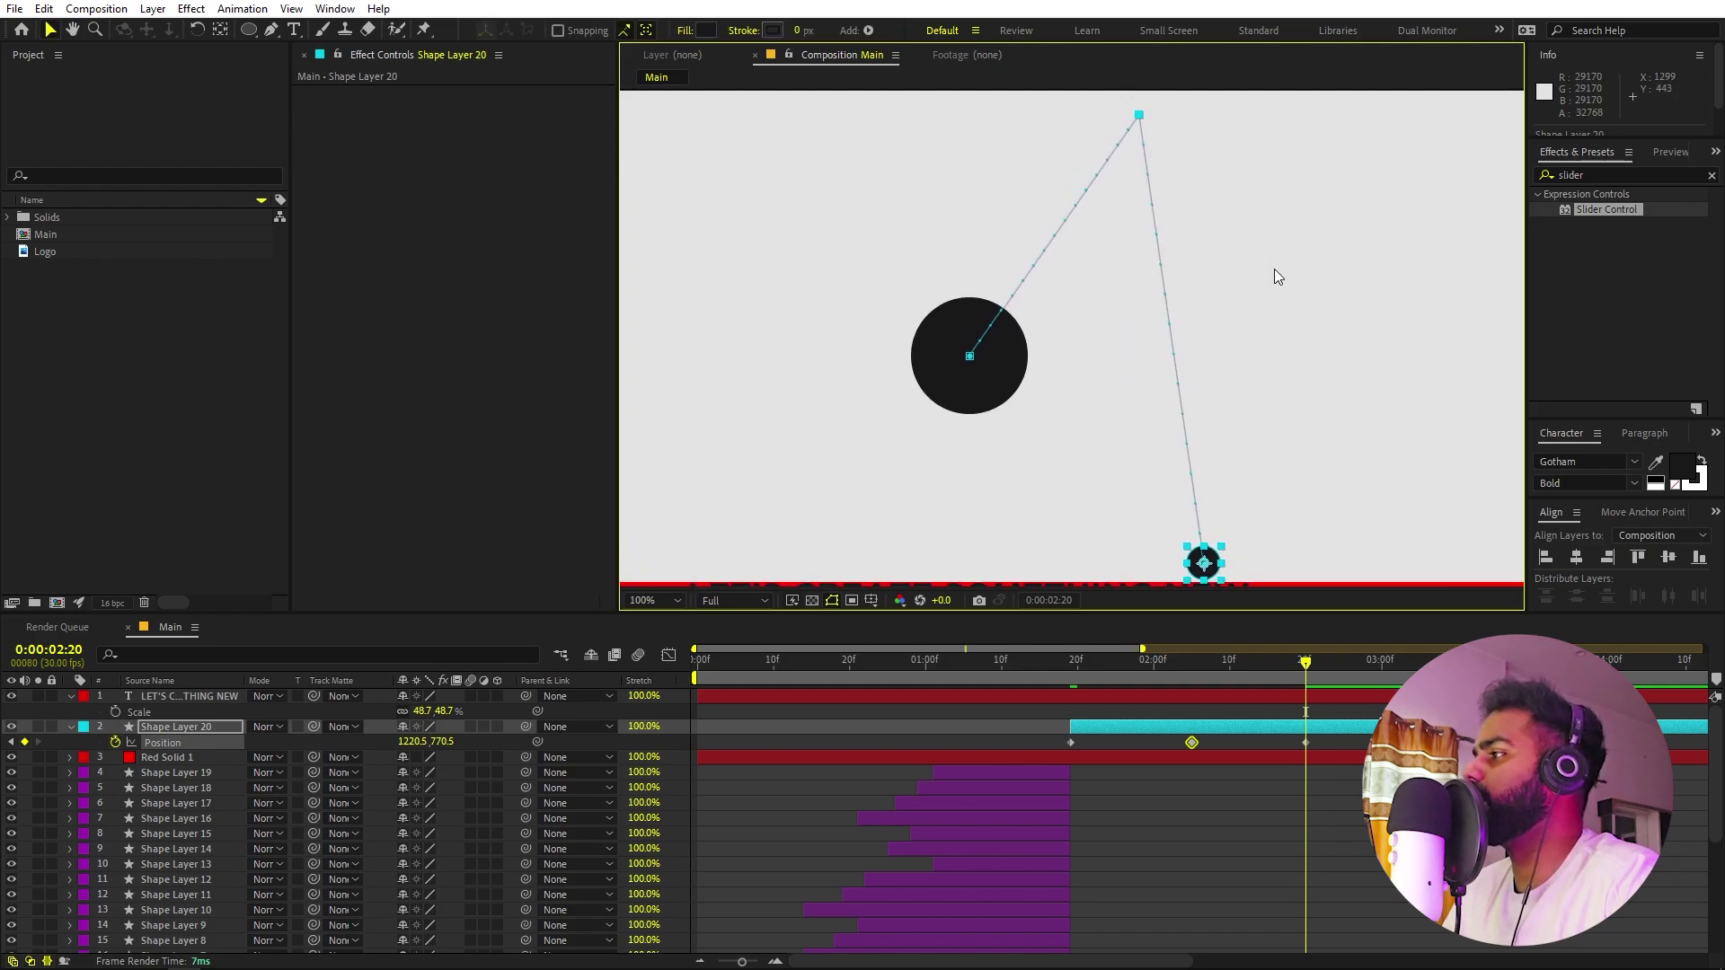
{"action": "key", "text": "comma"}
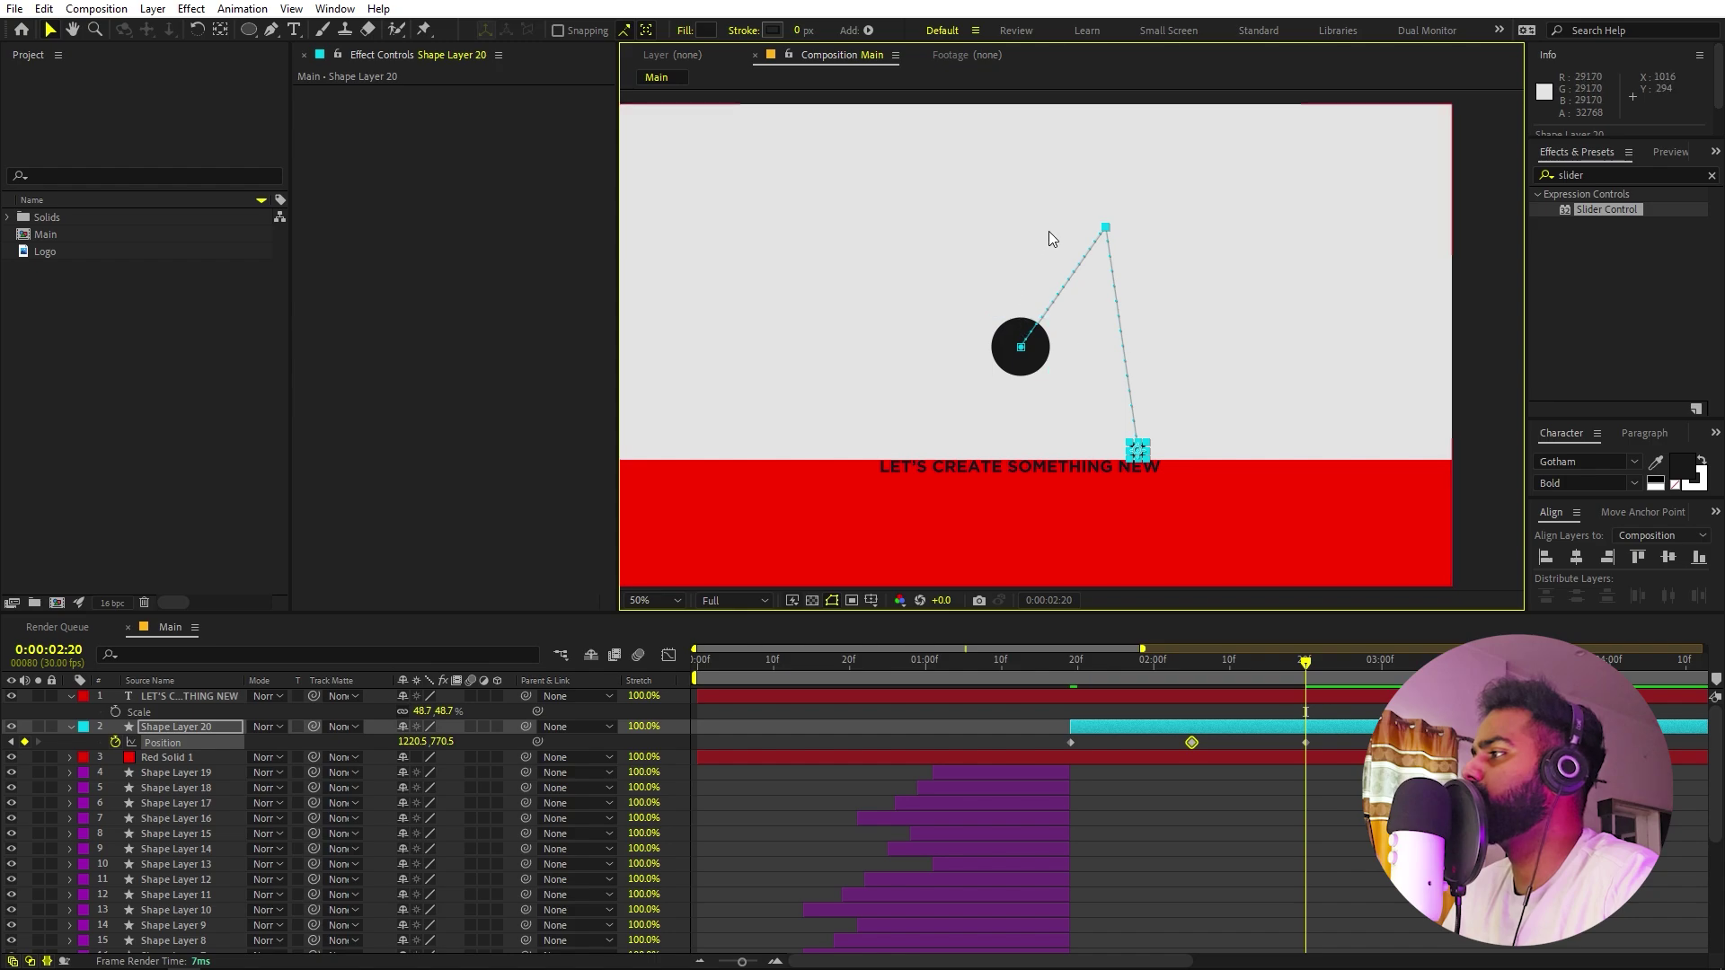
At 0:00:02:05, use the Pen tool to curve the small circle's motion path at its peak, and scrub through the jump to 0:00:02:20.
{"action": "left_click", "coordinate": [270, 30]}
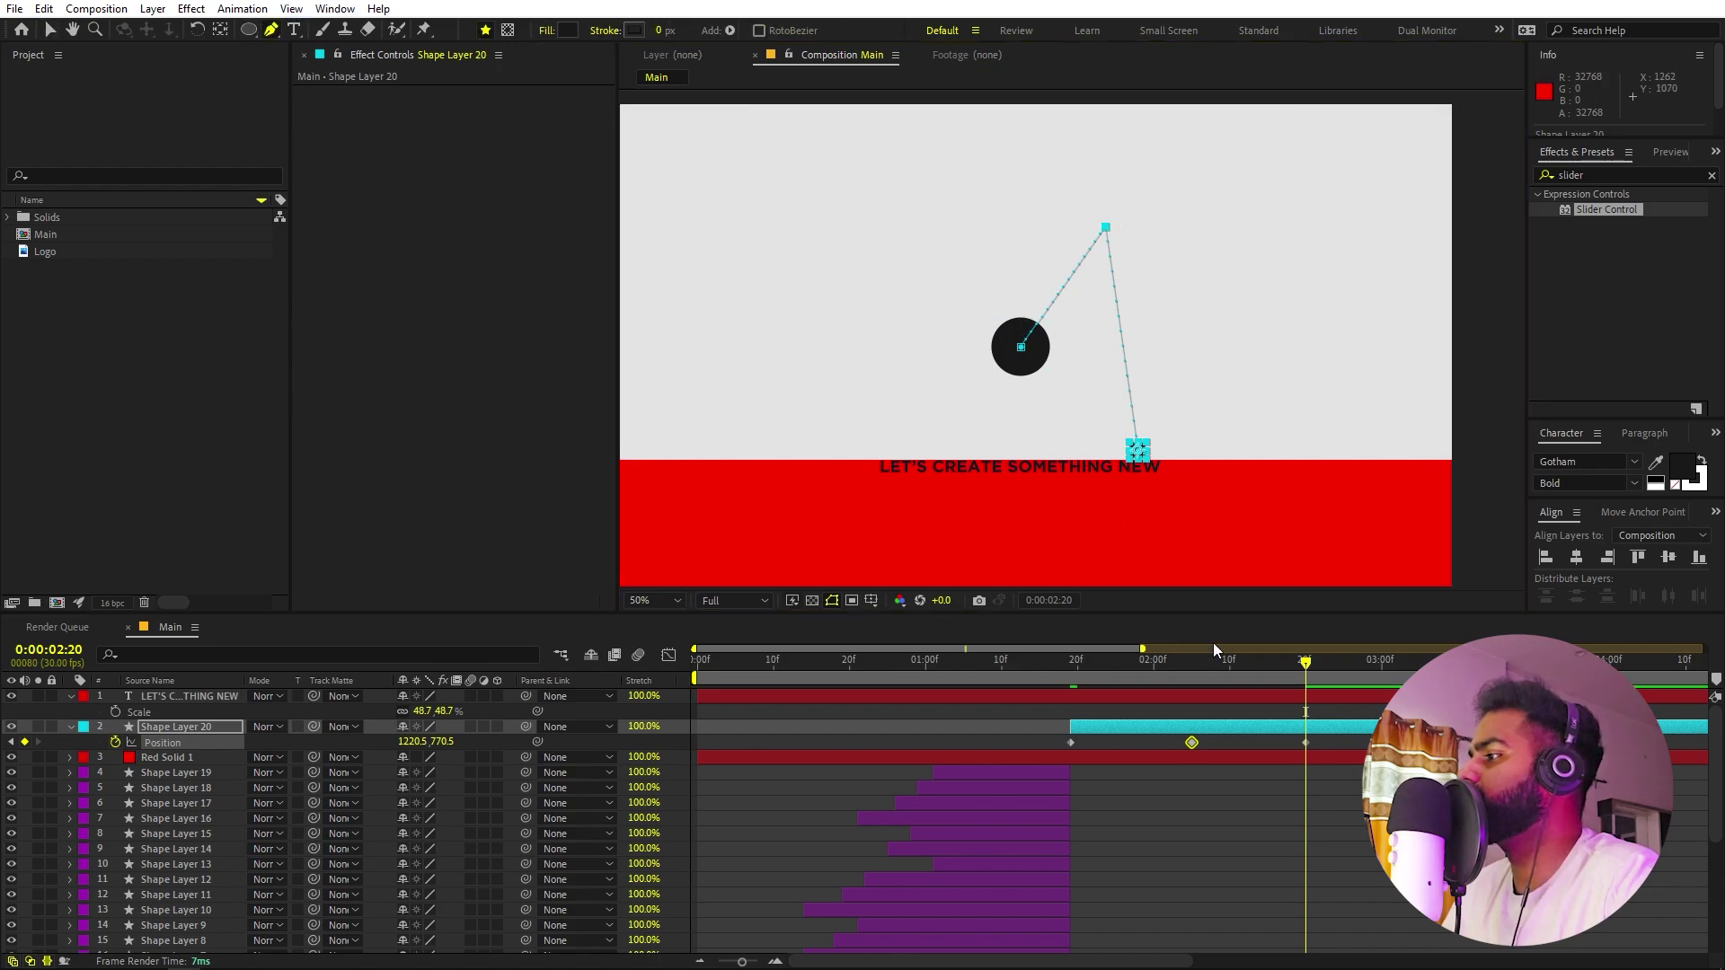
{"action": "left_click_drag", "start_coordinate": [1211, 662], "coordinate": [1191, 663]}
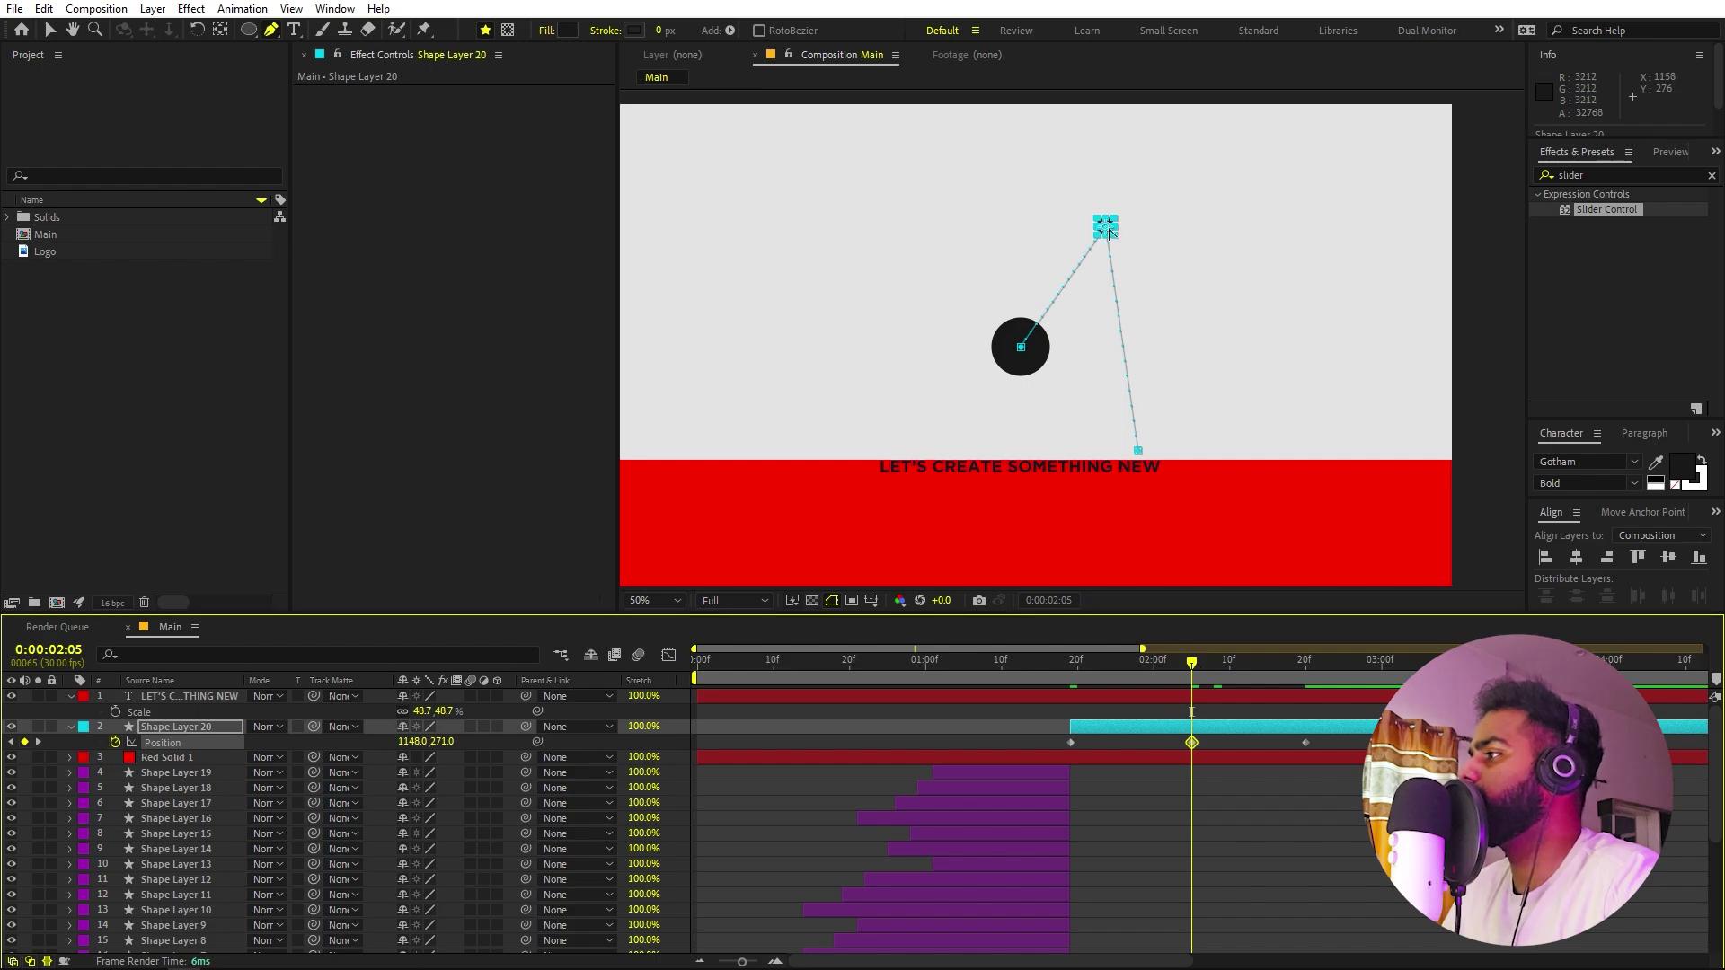
{"action": "left_click_drag", "start_coordinate": [1108, 230], "coordinate": [1145, 234]}
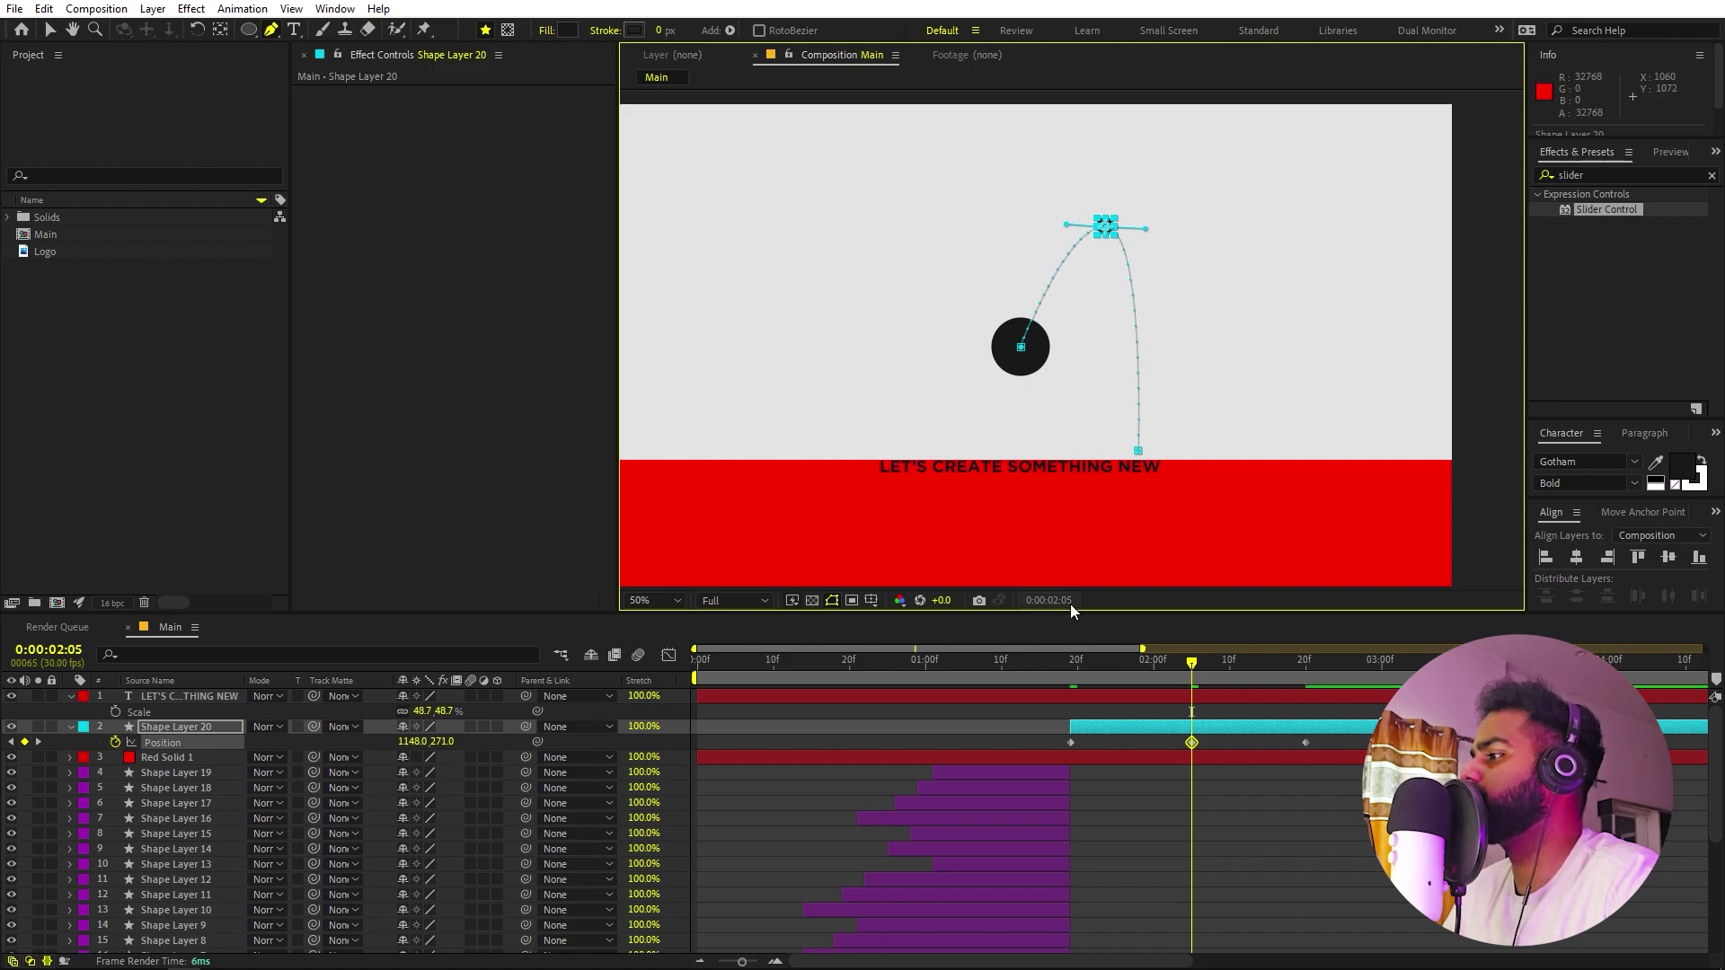
{"action": "left_click_drag", "start_coordinate": [1056, 672], "coordinate": [1308, 692]}
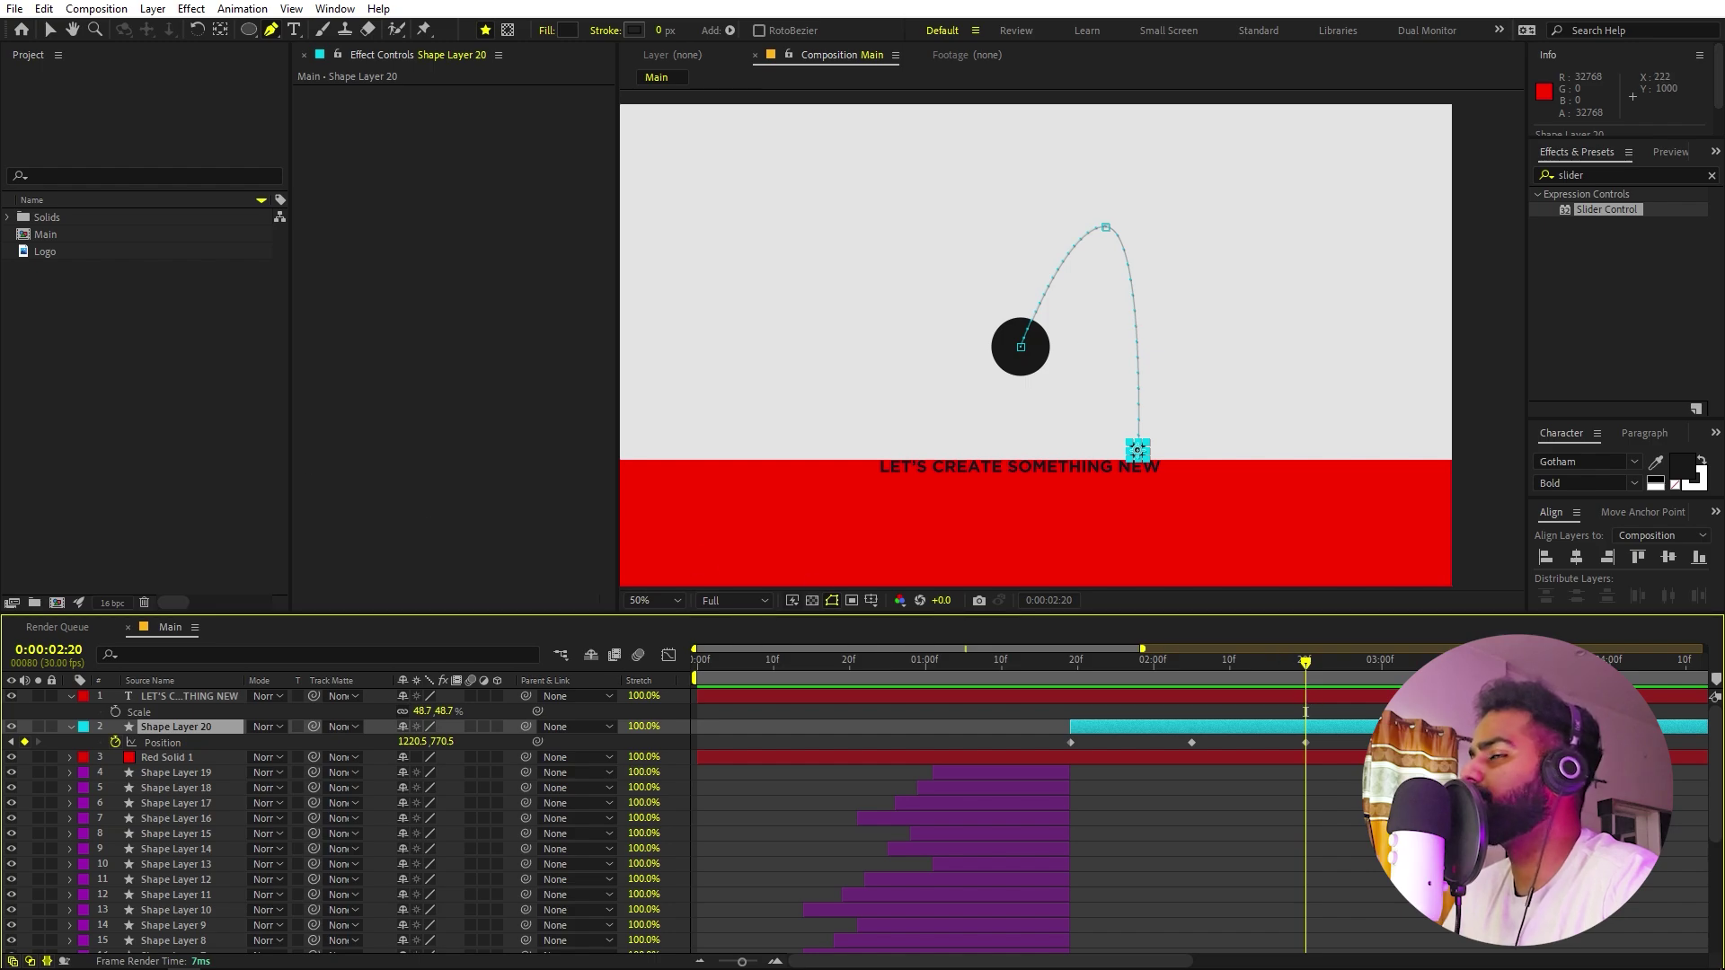
Switch to Notepad, copy the entire bounce expression from "e = .7;" to the final "value", and return to After Effects.
{"action": "key", "text": "alt+Tab"}
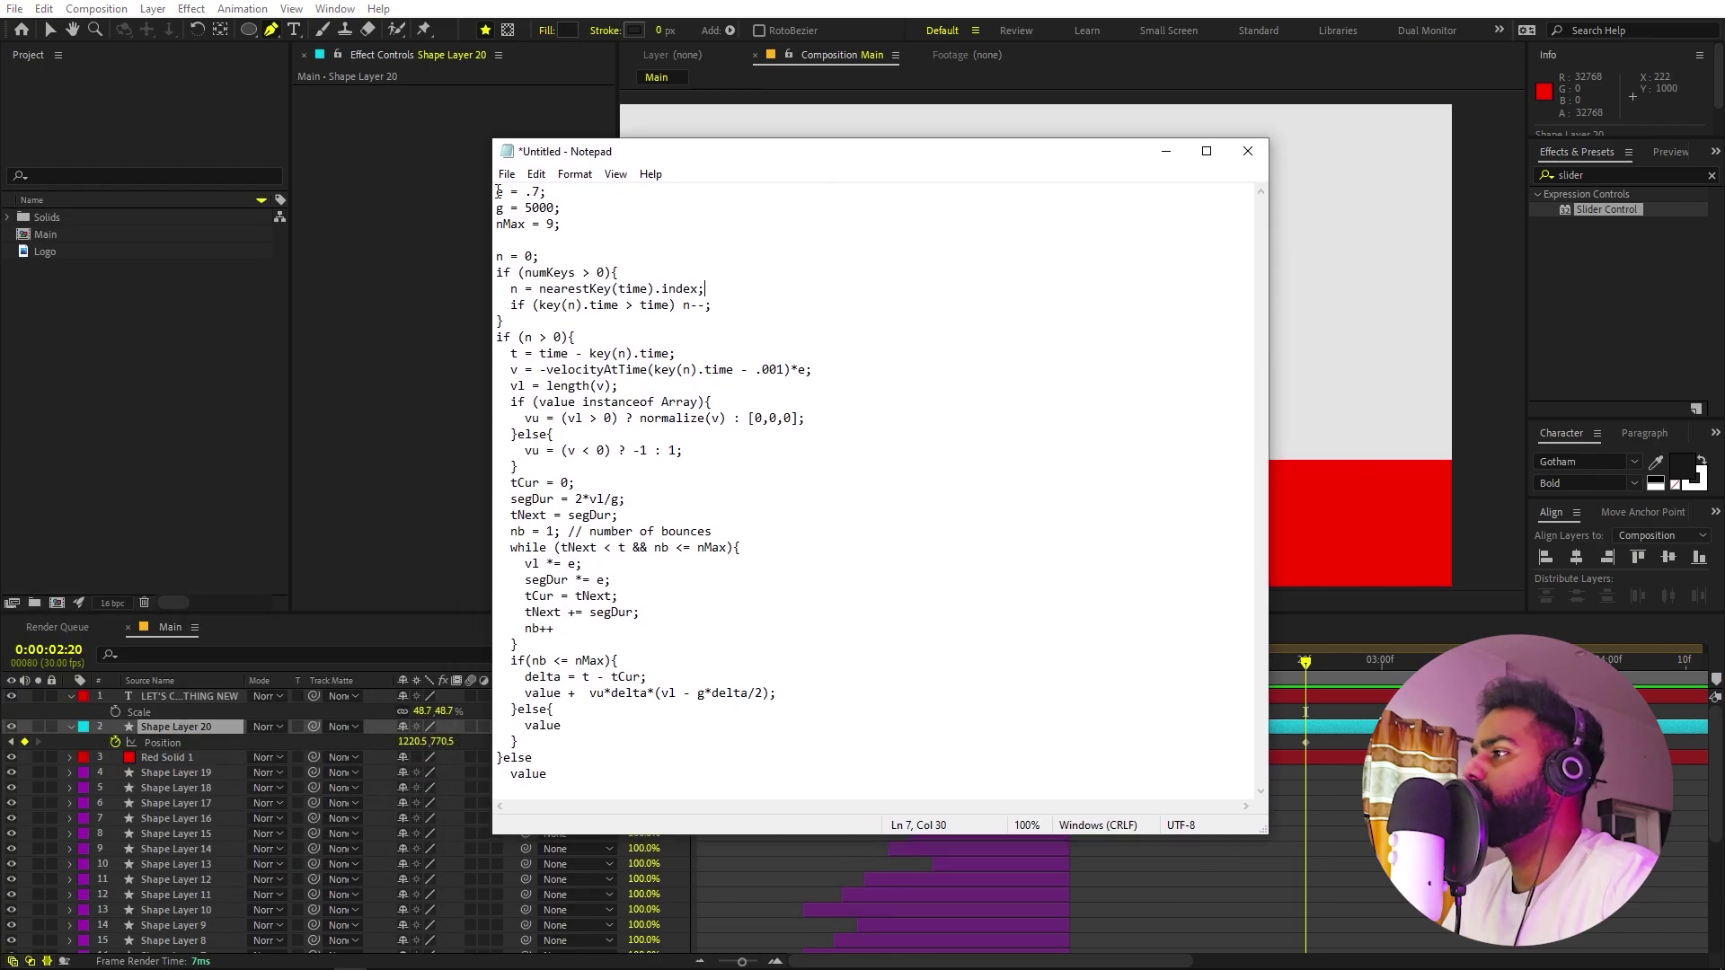
{"action": "left_click_drag", "start_coordinate": [496, 192], "coordinate": [590, 782]}
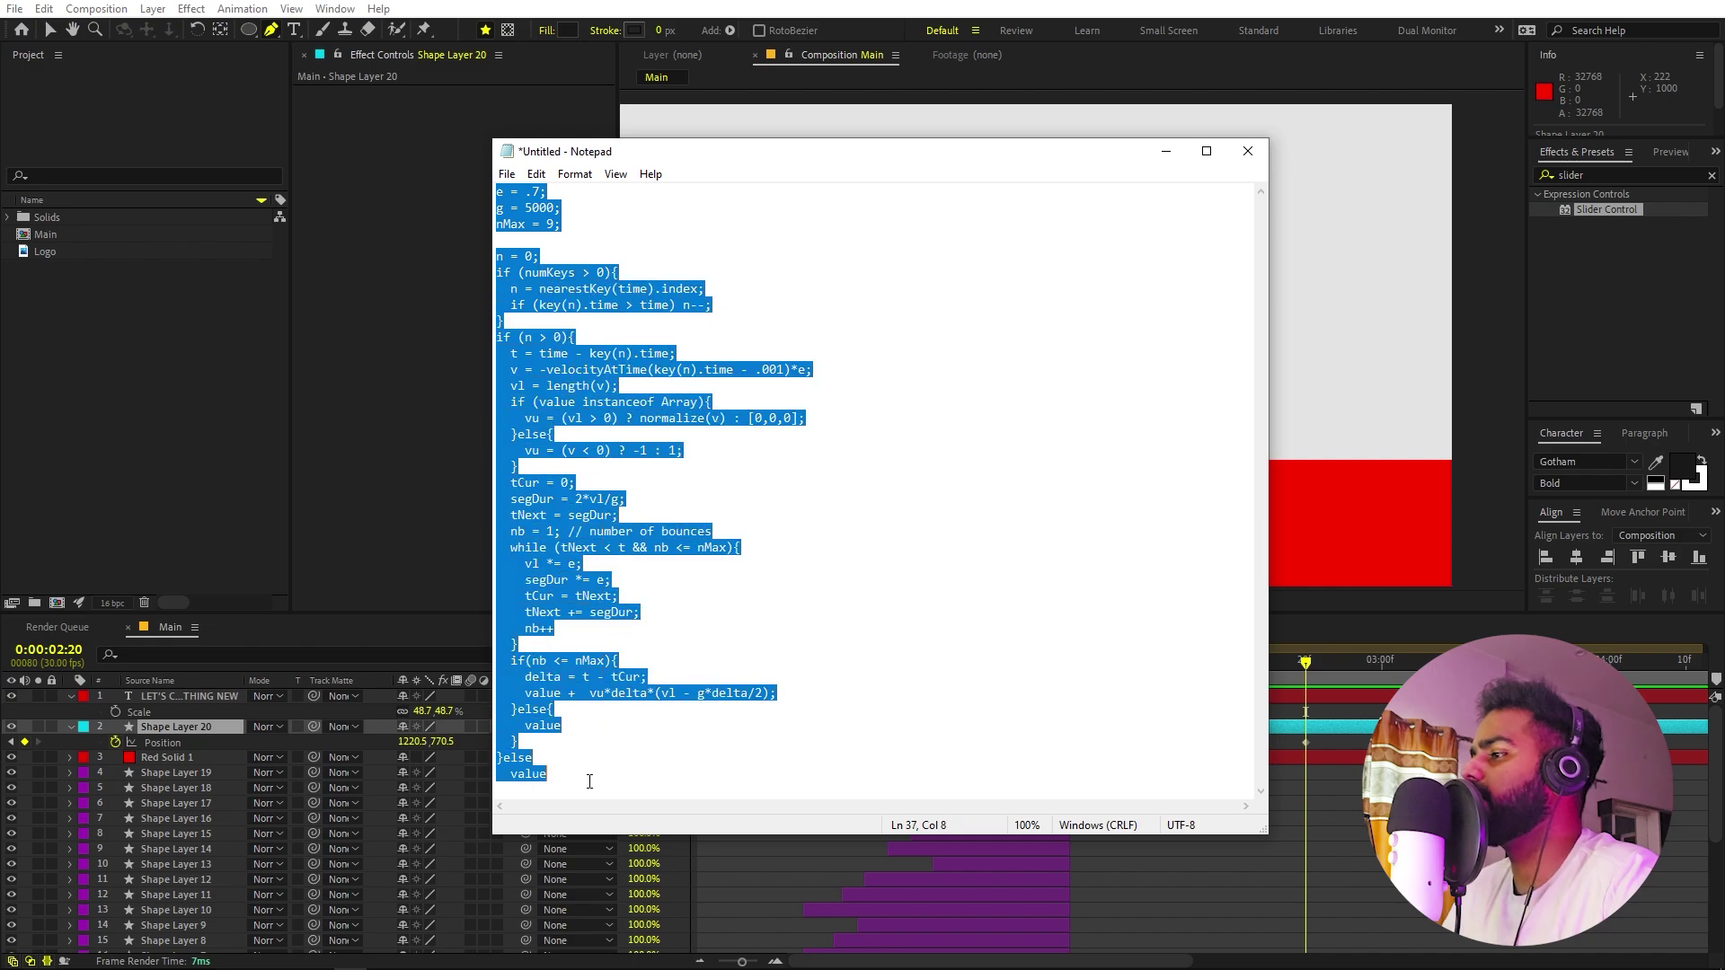
{"action": "right_click", "coordinate": [562, 283]}
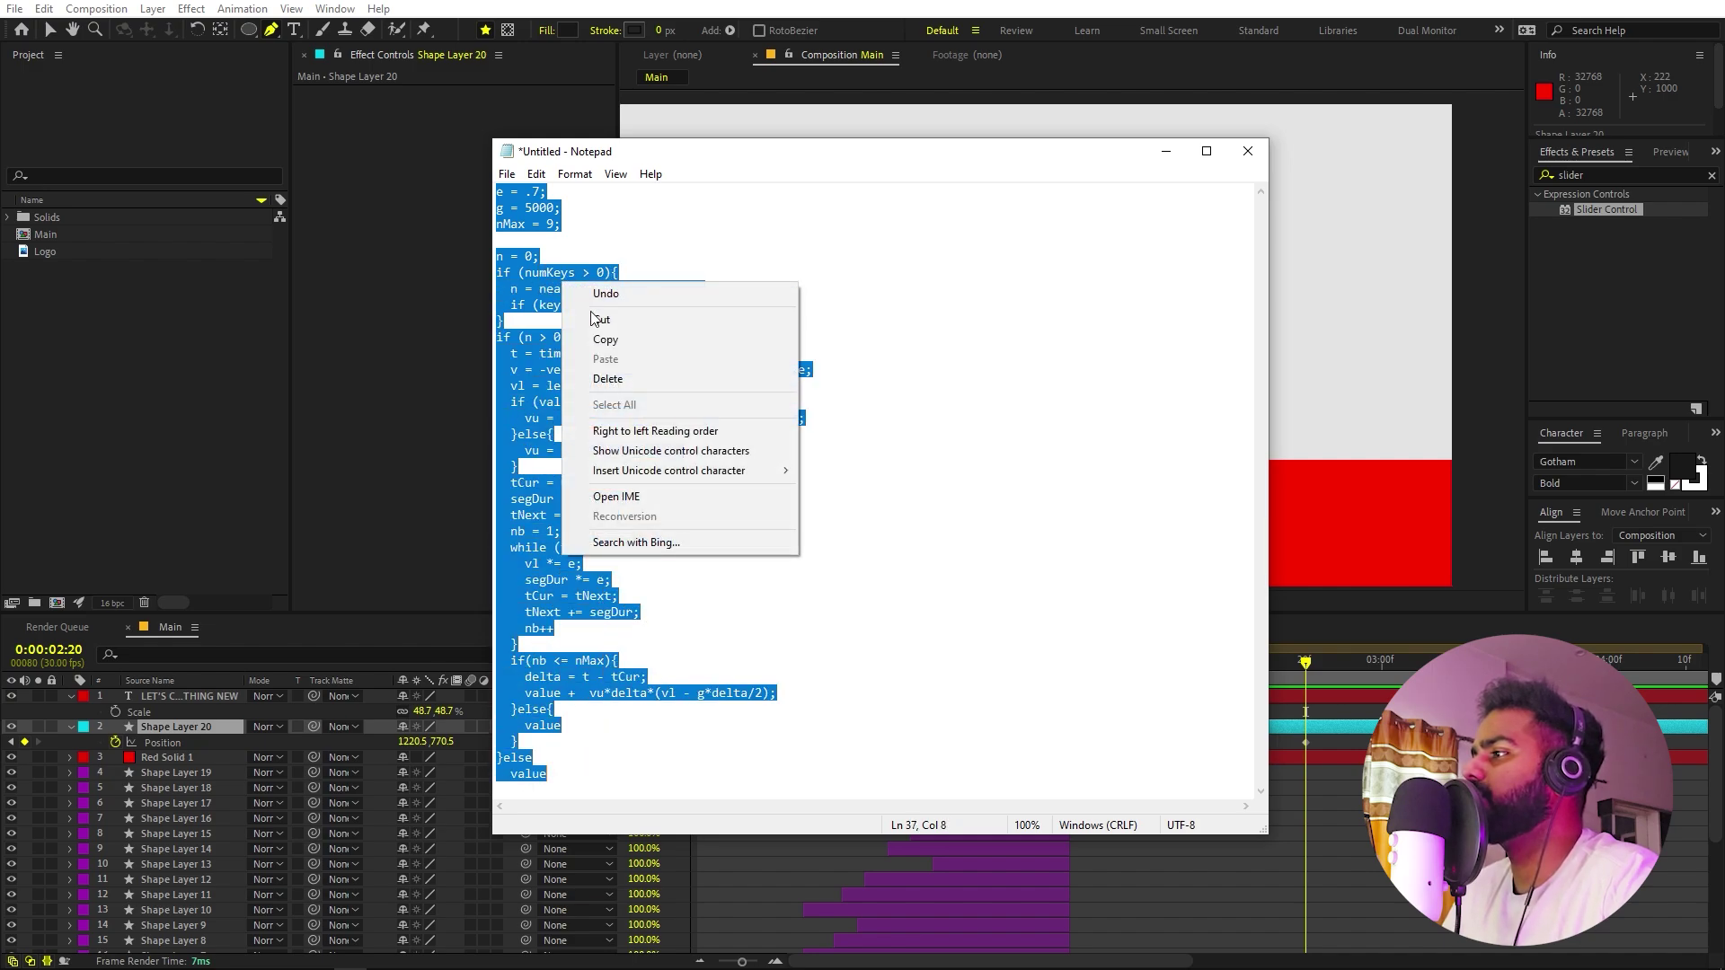
{"action": "left_click", "coordinate": [606, 342]}
{"action": "left_click_drag", "start_coordinate": [1028, 159], "coordinate": [0, 179]}
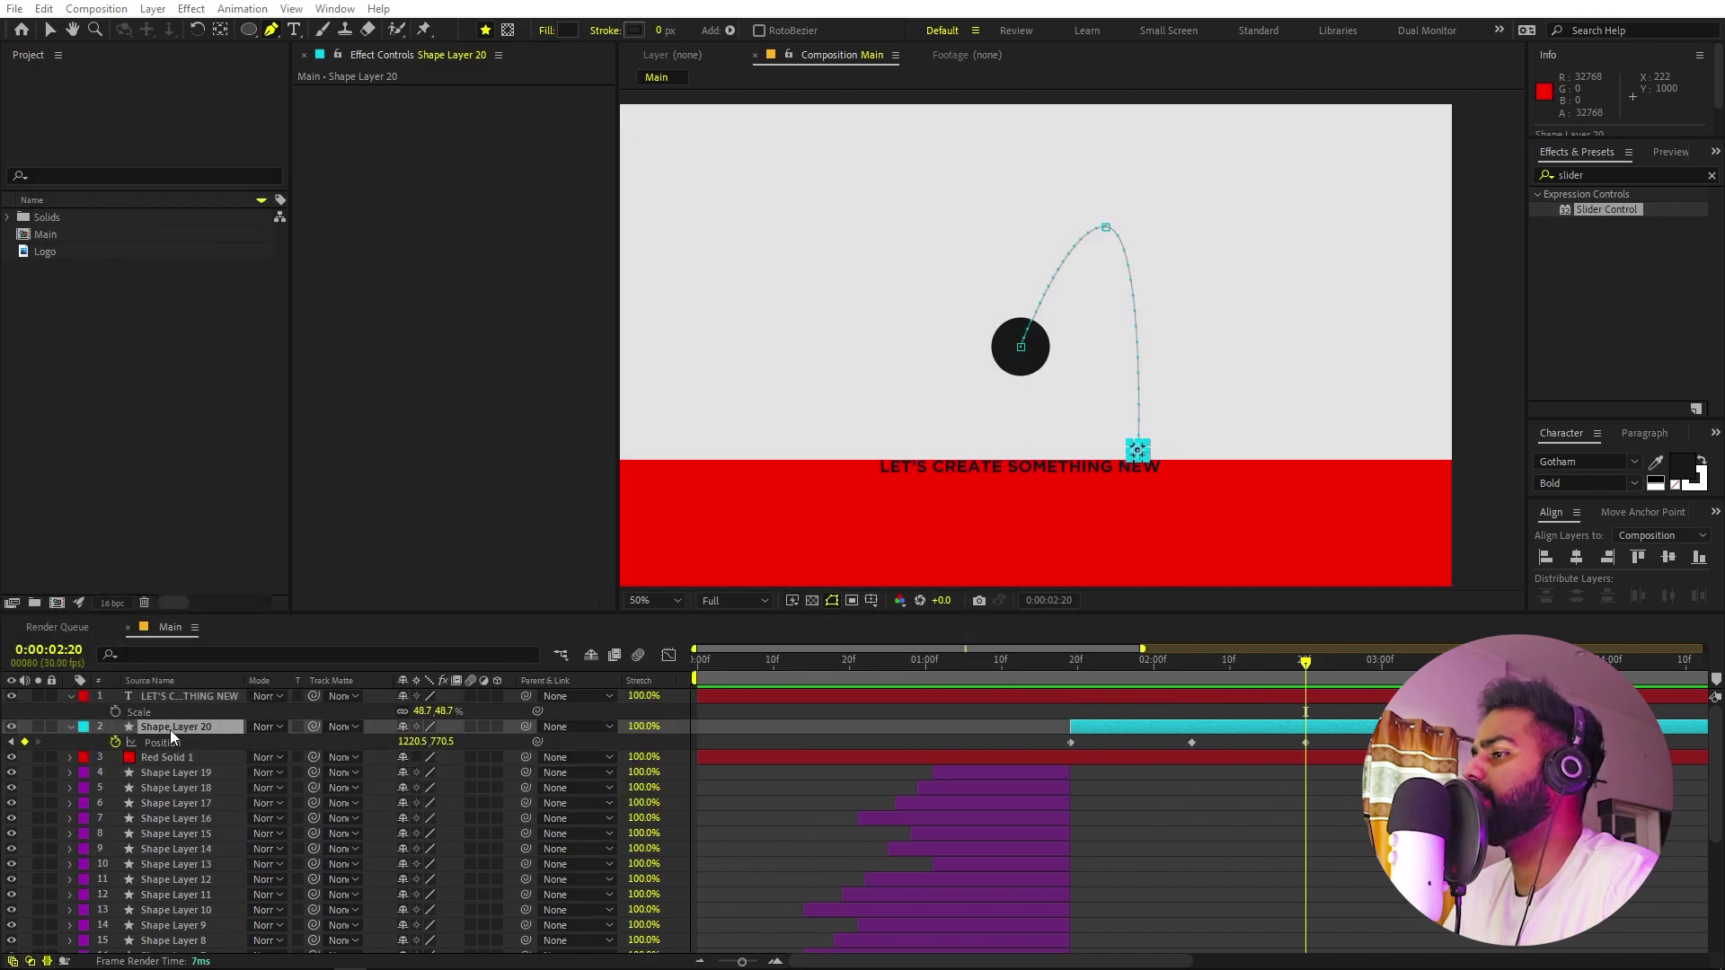
Enable an expression on the small circle's Position property in Shape Layer 20.
{"action": "left_click", "coordinate": [167, 739]}
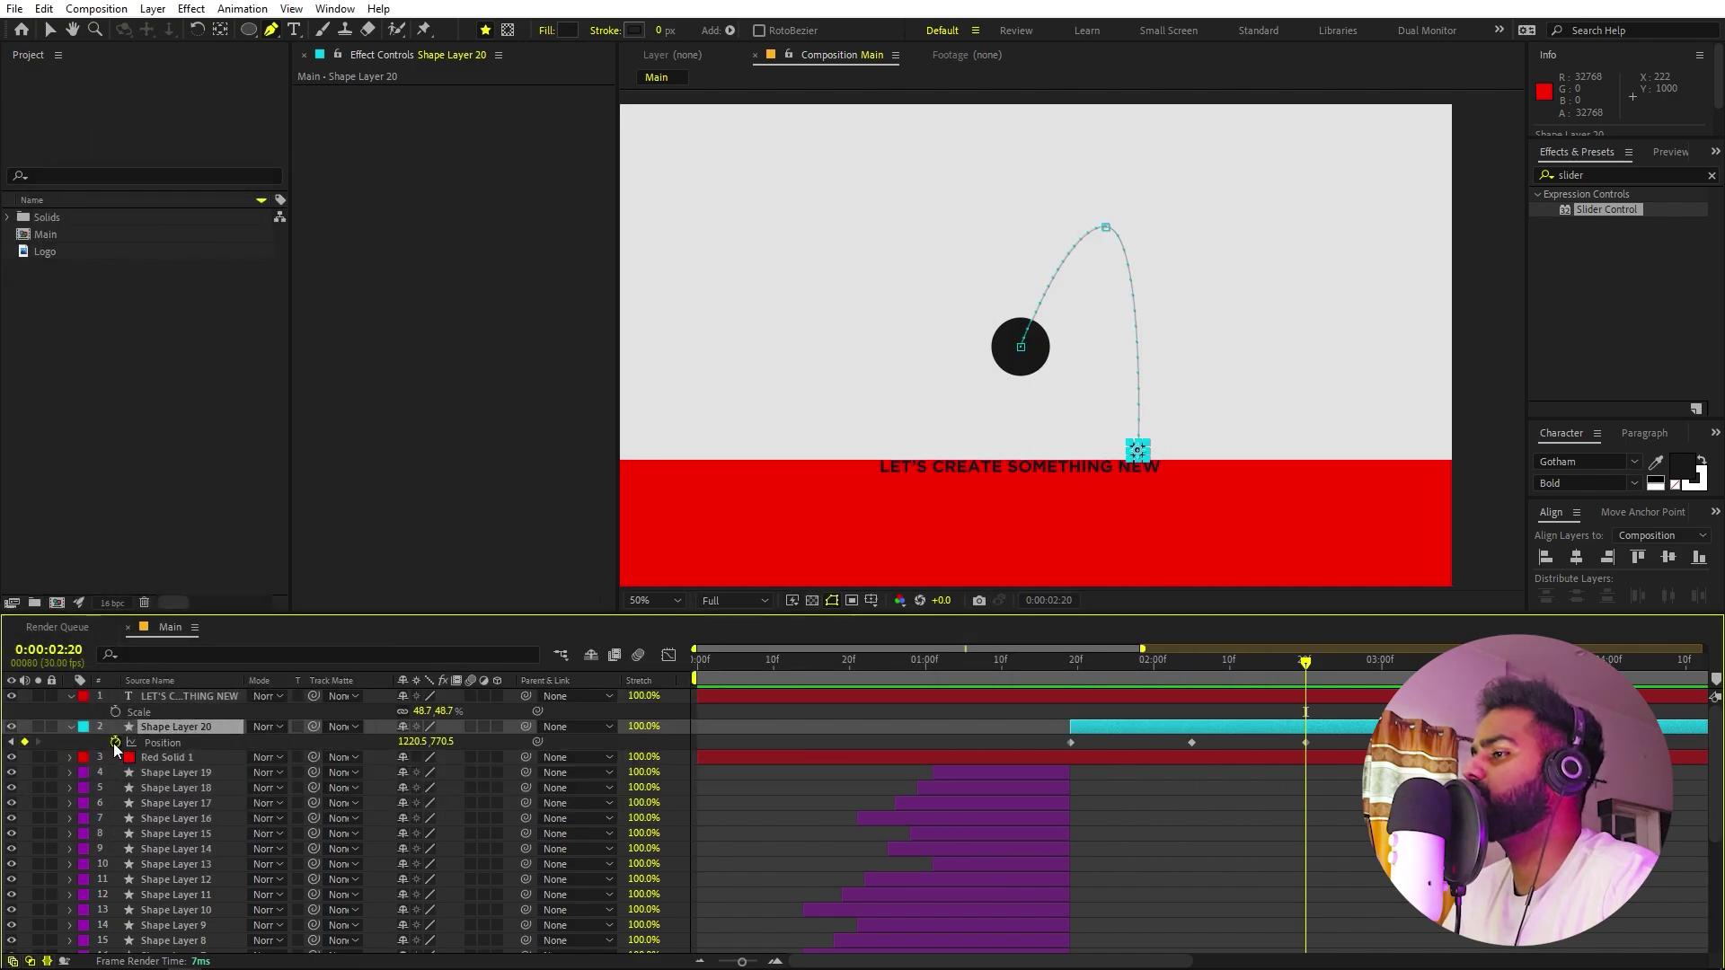
{"action": "left_click", "coordinate": [115, 742], "text": "alt"}
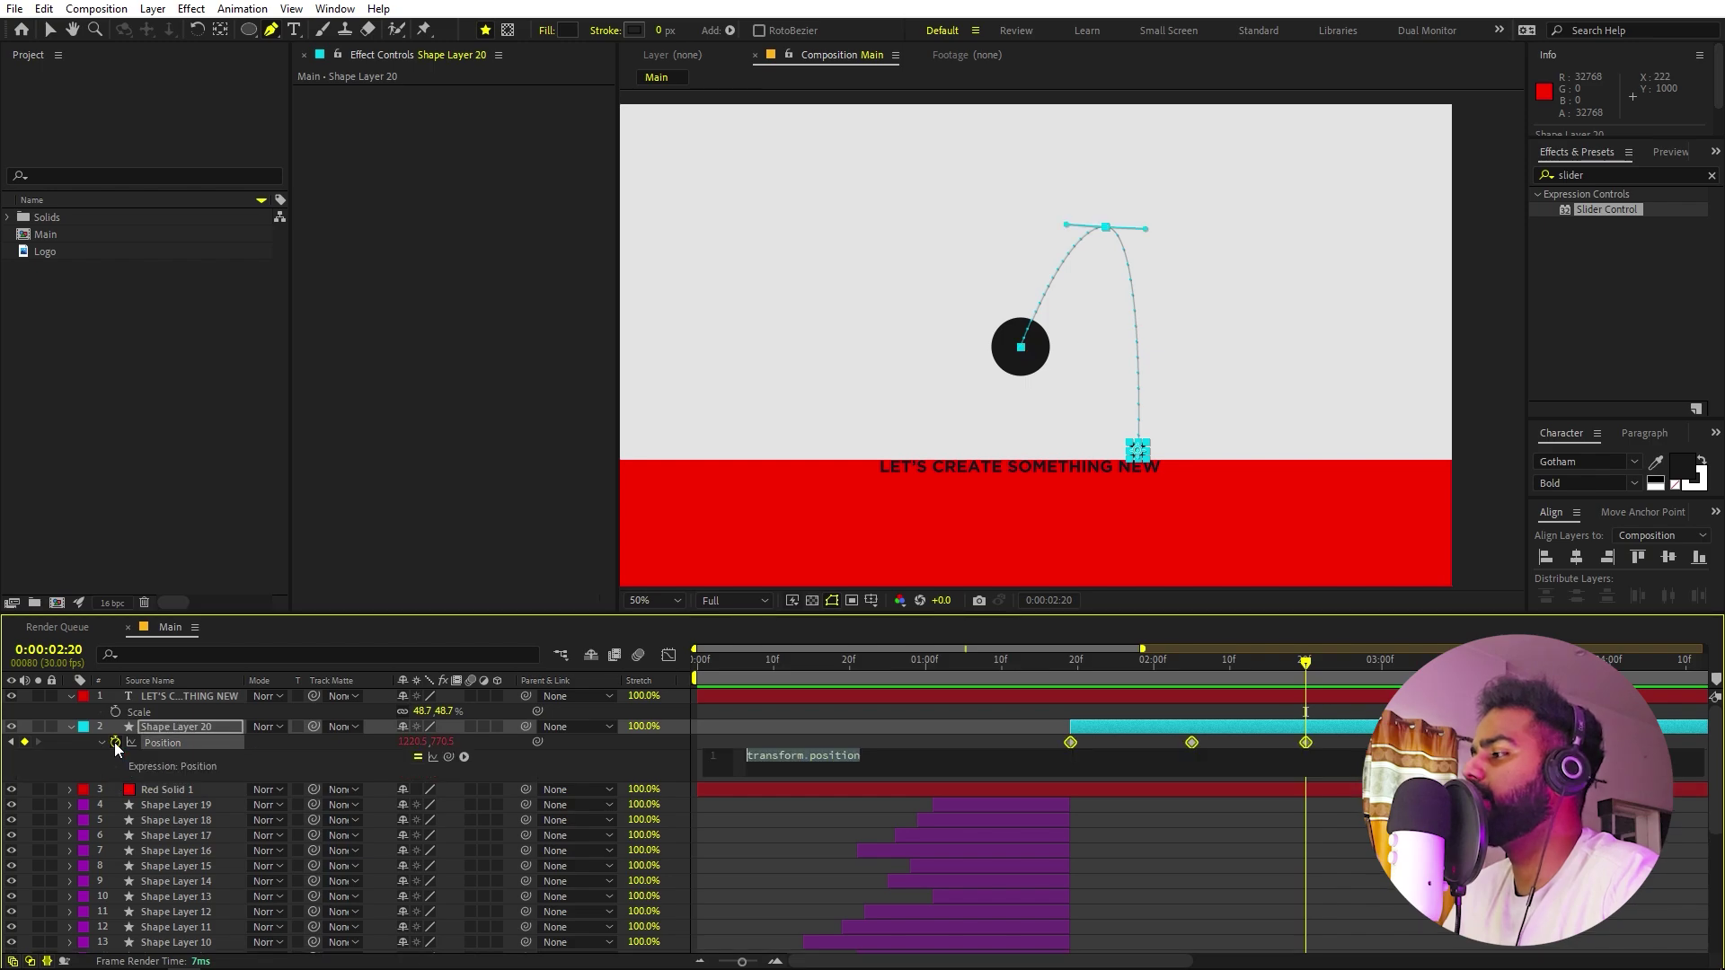
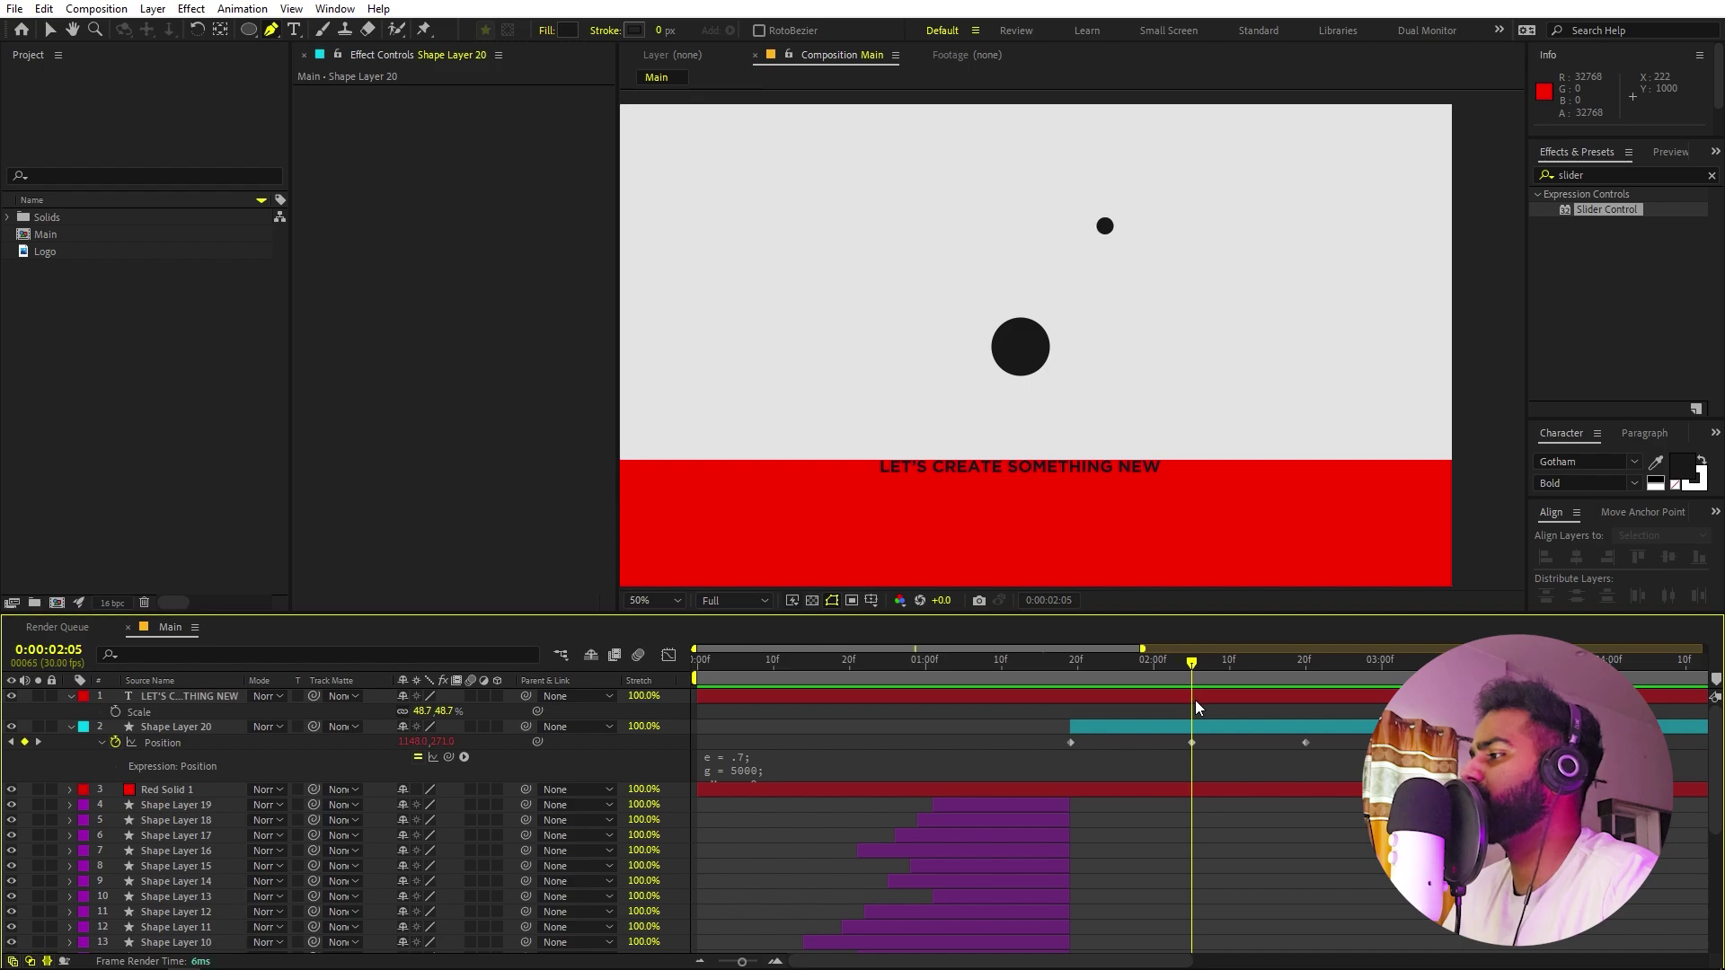
Apply Easy Ease to the first two Position keyframes of Shape Layer 20 and show their speed curve in the Graph Editor.
{"action": "left_click_drag", "start_coordinate": [1118, 756], "coordinate": [952, 765]}
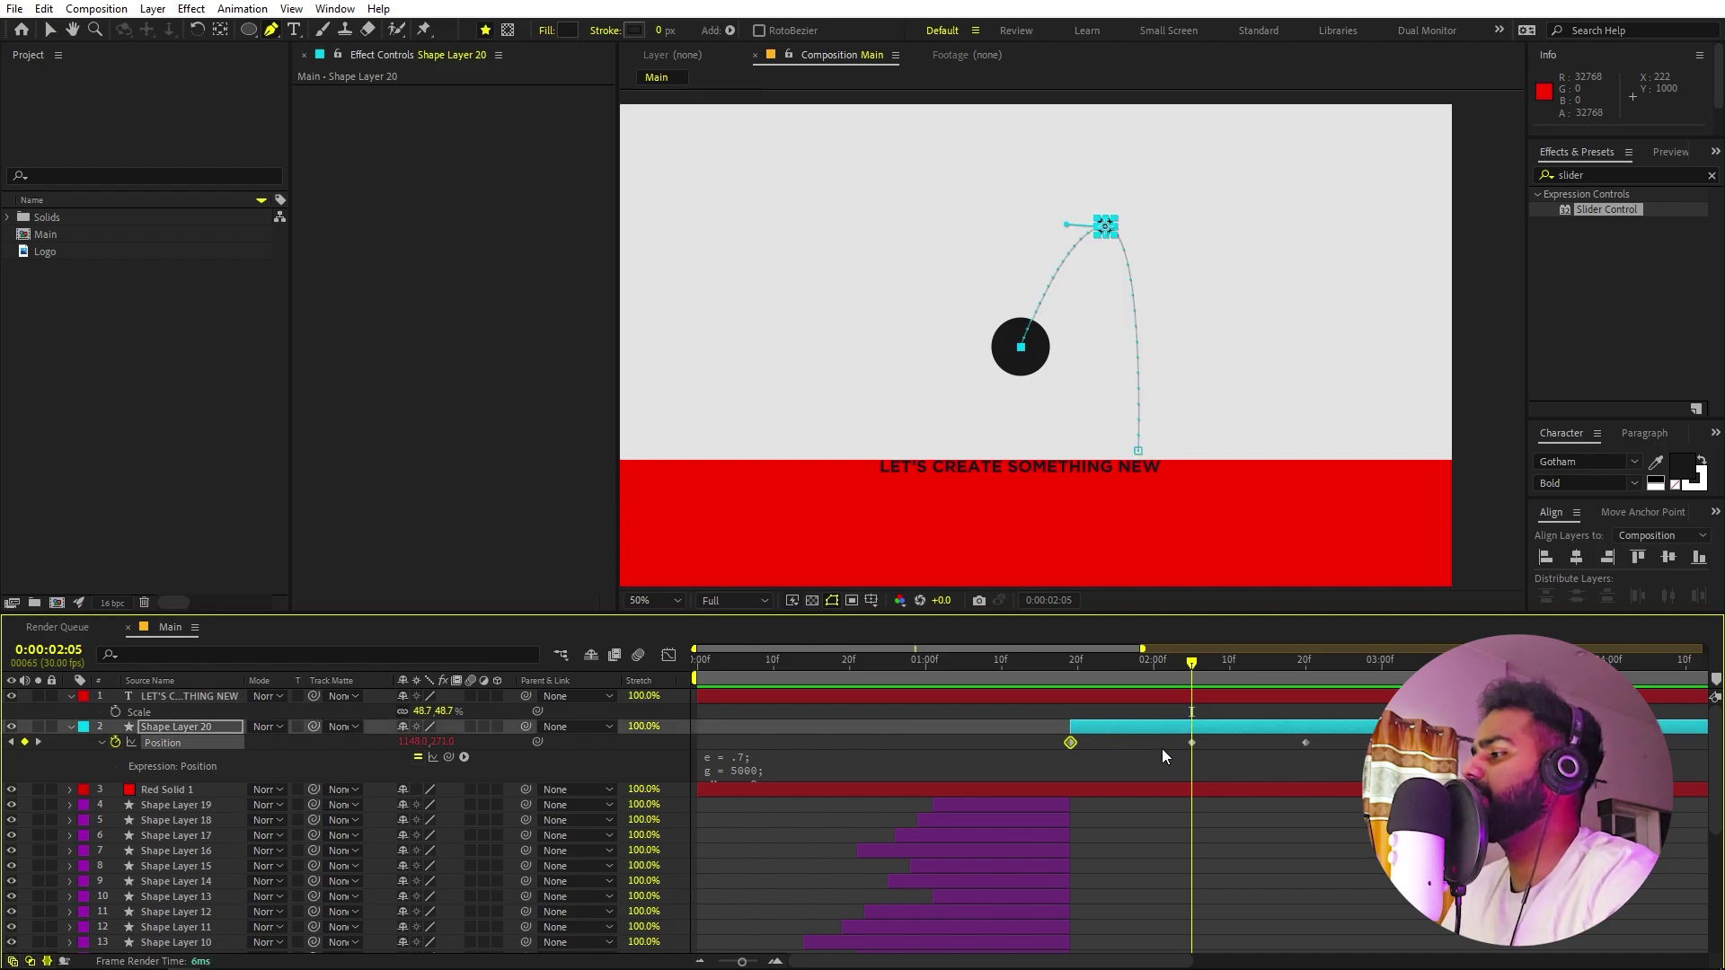
{"action": "left_click_drag", "start_coordinate": [1229, 755], "coordinate": [963, 737]}
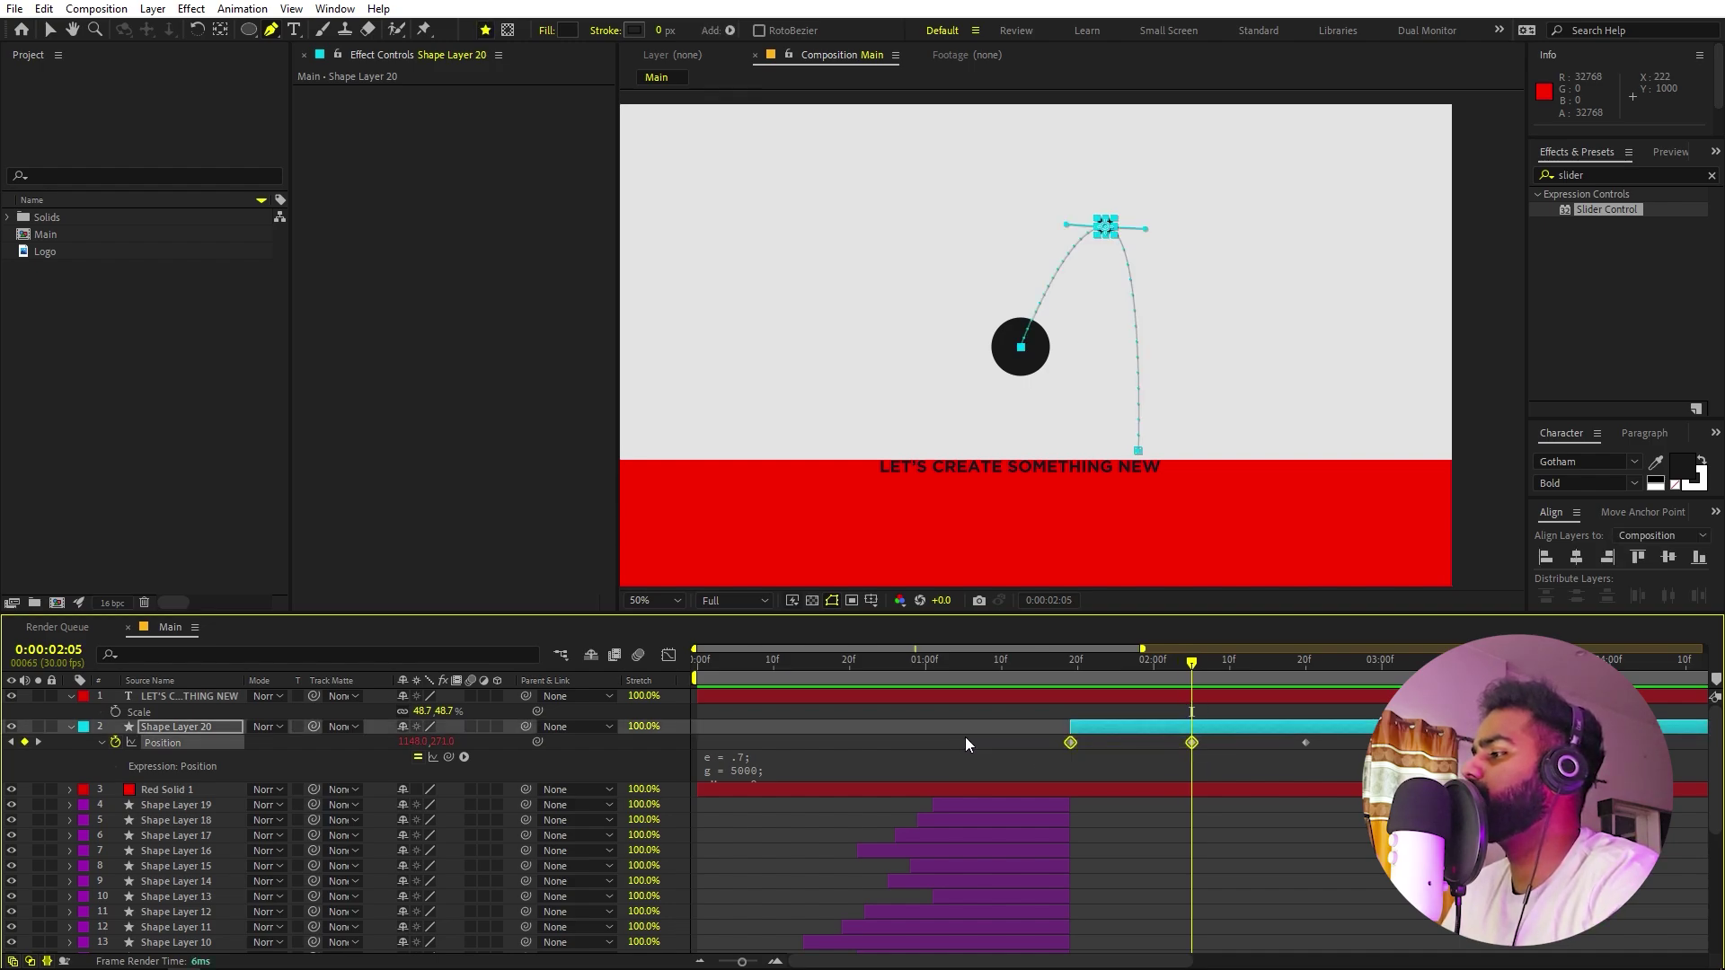
{"action": "key", "text": "F9"}
{"action": "left_click", "coordinate": [668, 655]}
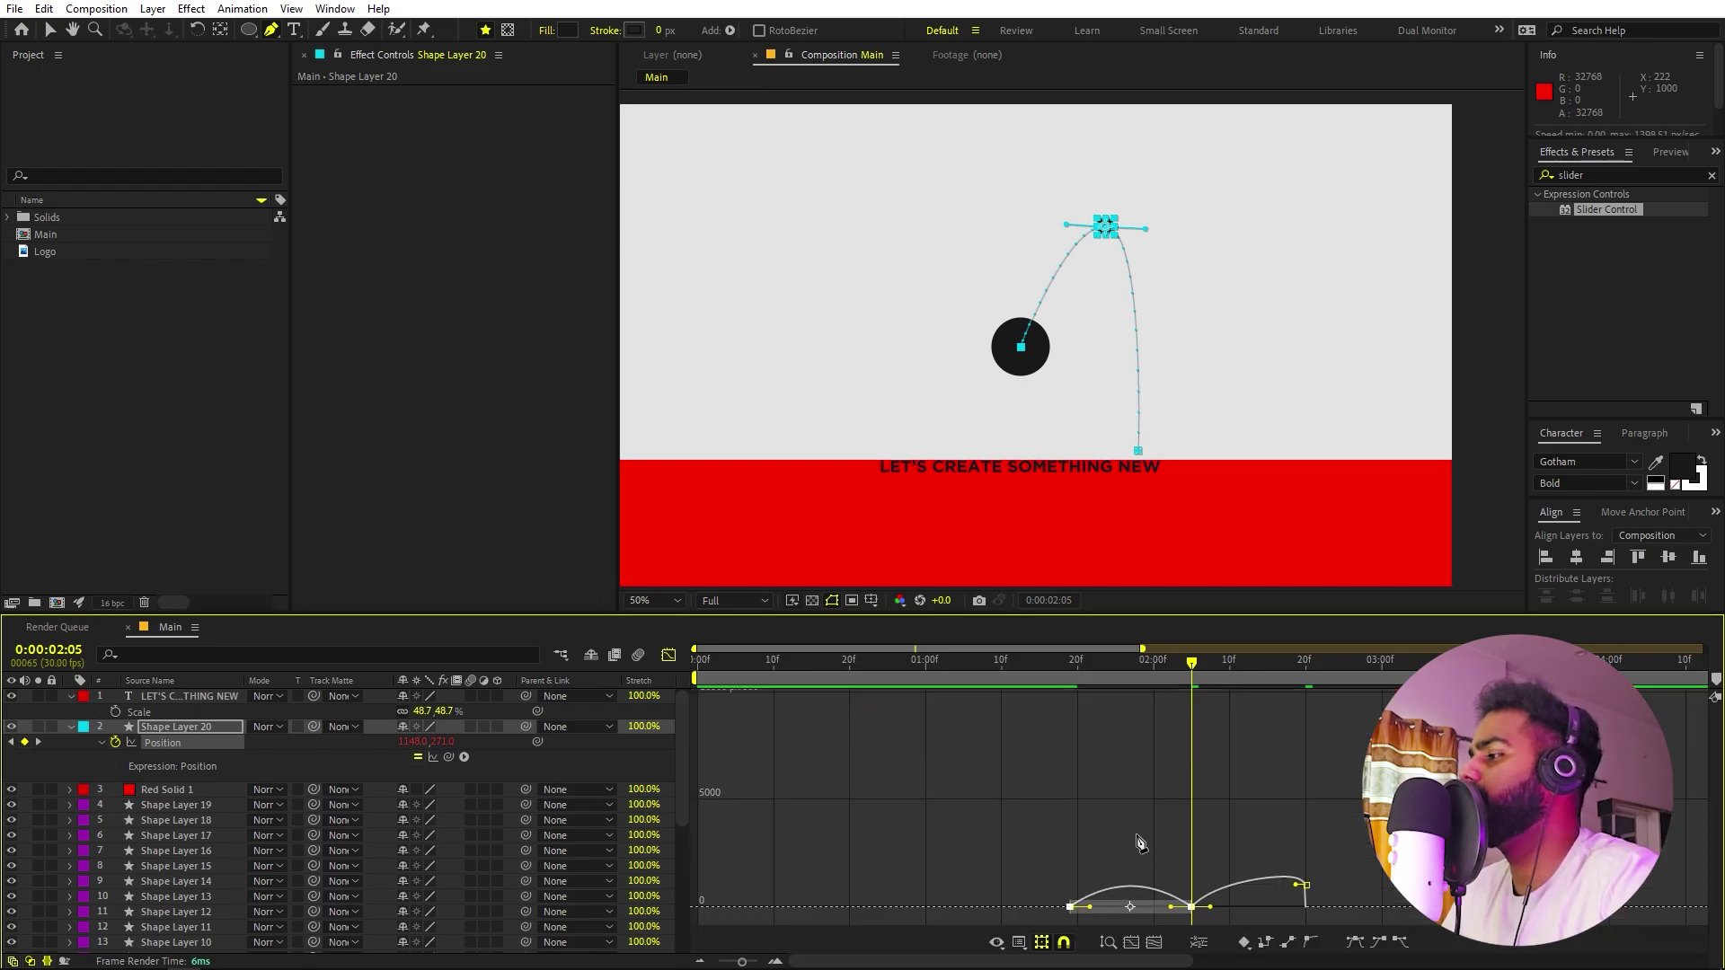
Stretch the peak keyframe's incoming ease to 100% influence so the jump starts fast and slows towards its peak, and preview the motion.
{"action": "scroll", "coordinate": [1095, 844], "scroll_direction": "up", "scroll_amount": 1}
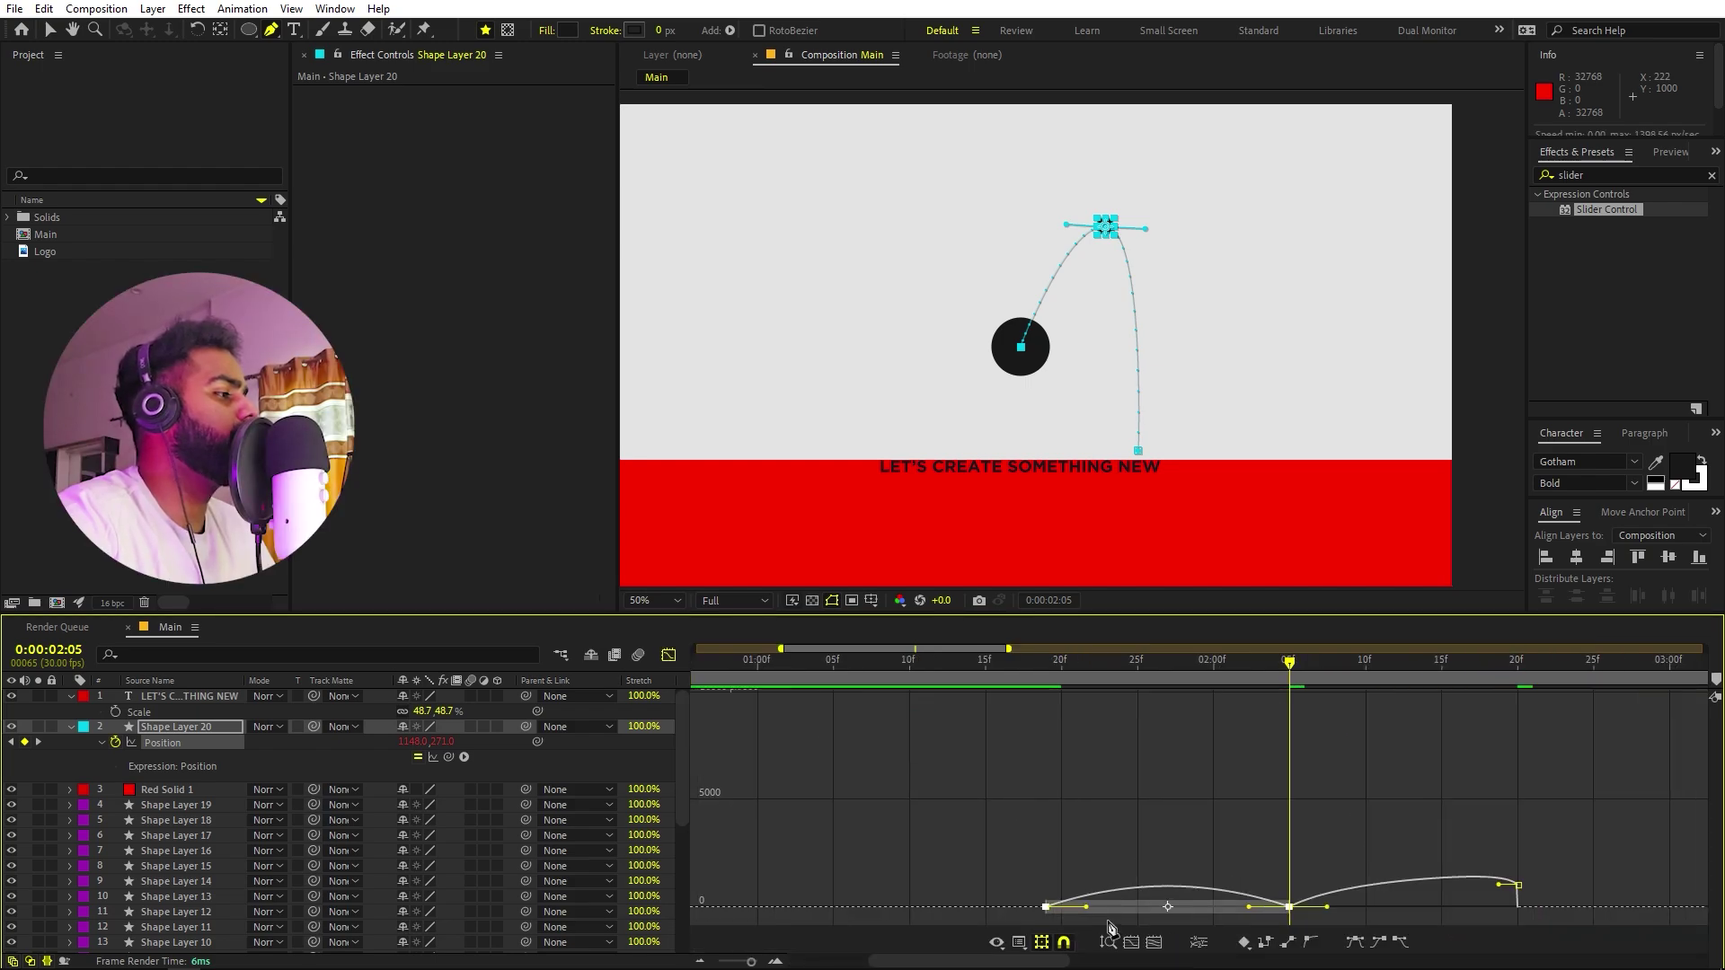
{"action": "key", "text": "v"}
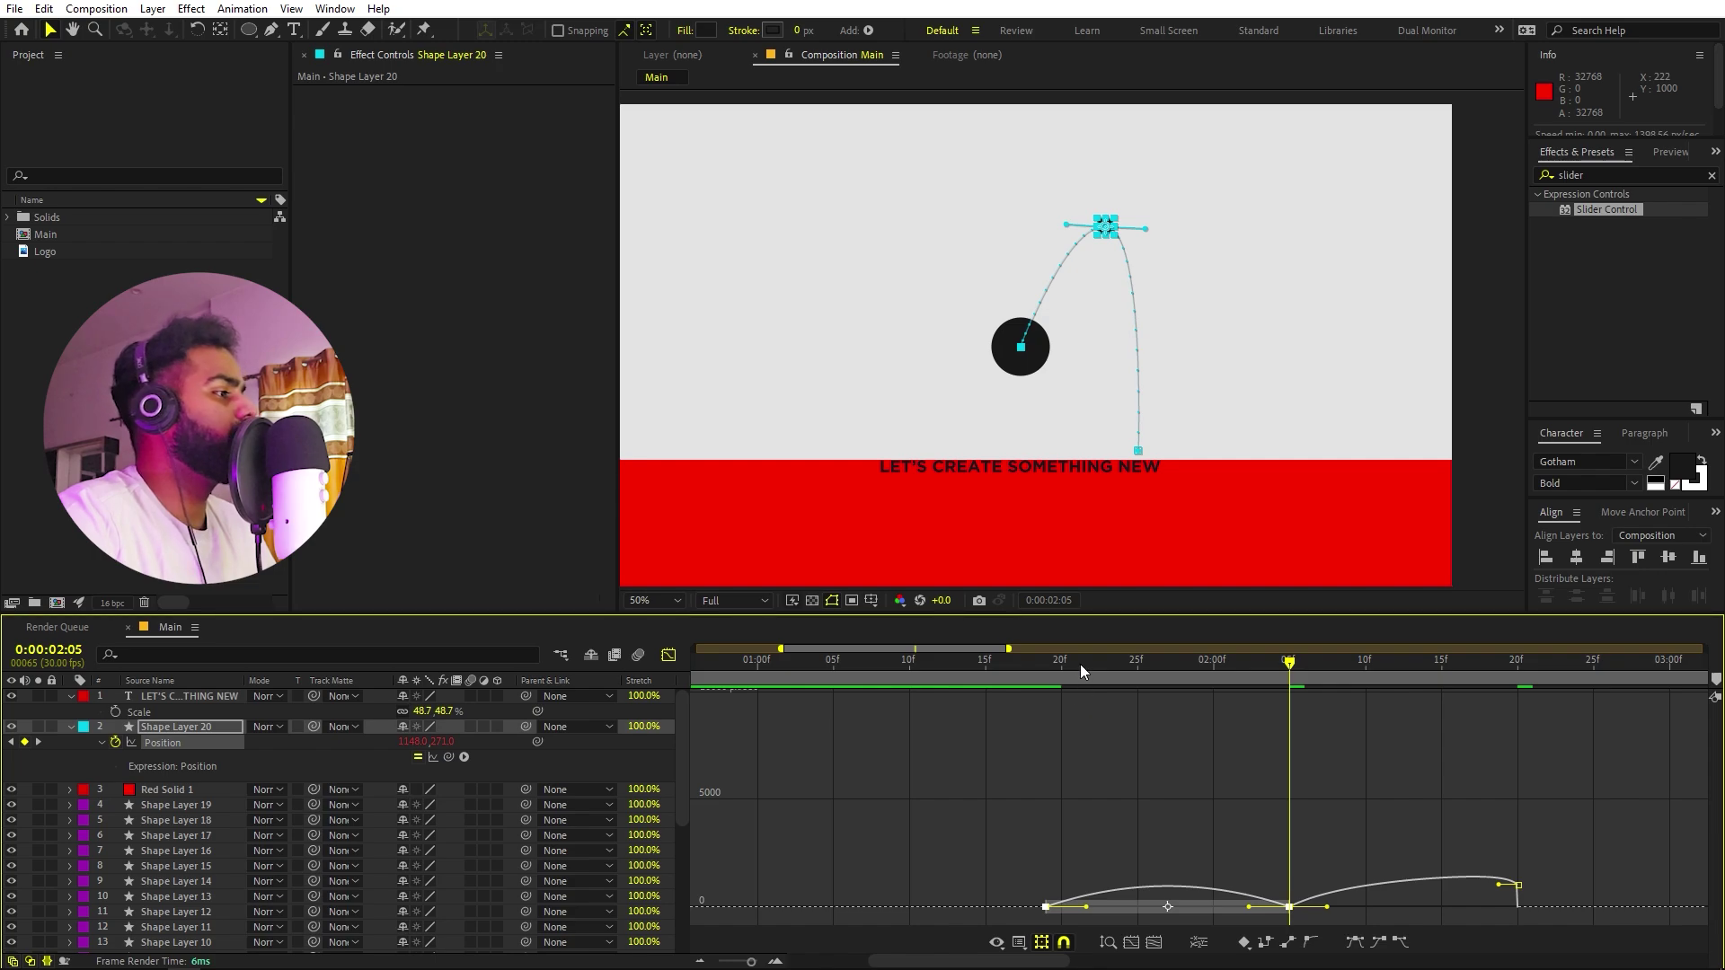
{"action": "left_click_drag", "start_coordinate": [1080, 665], "coordinate": [1153, 670]}
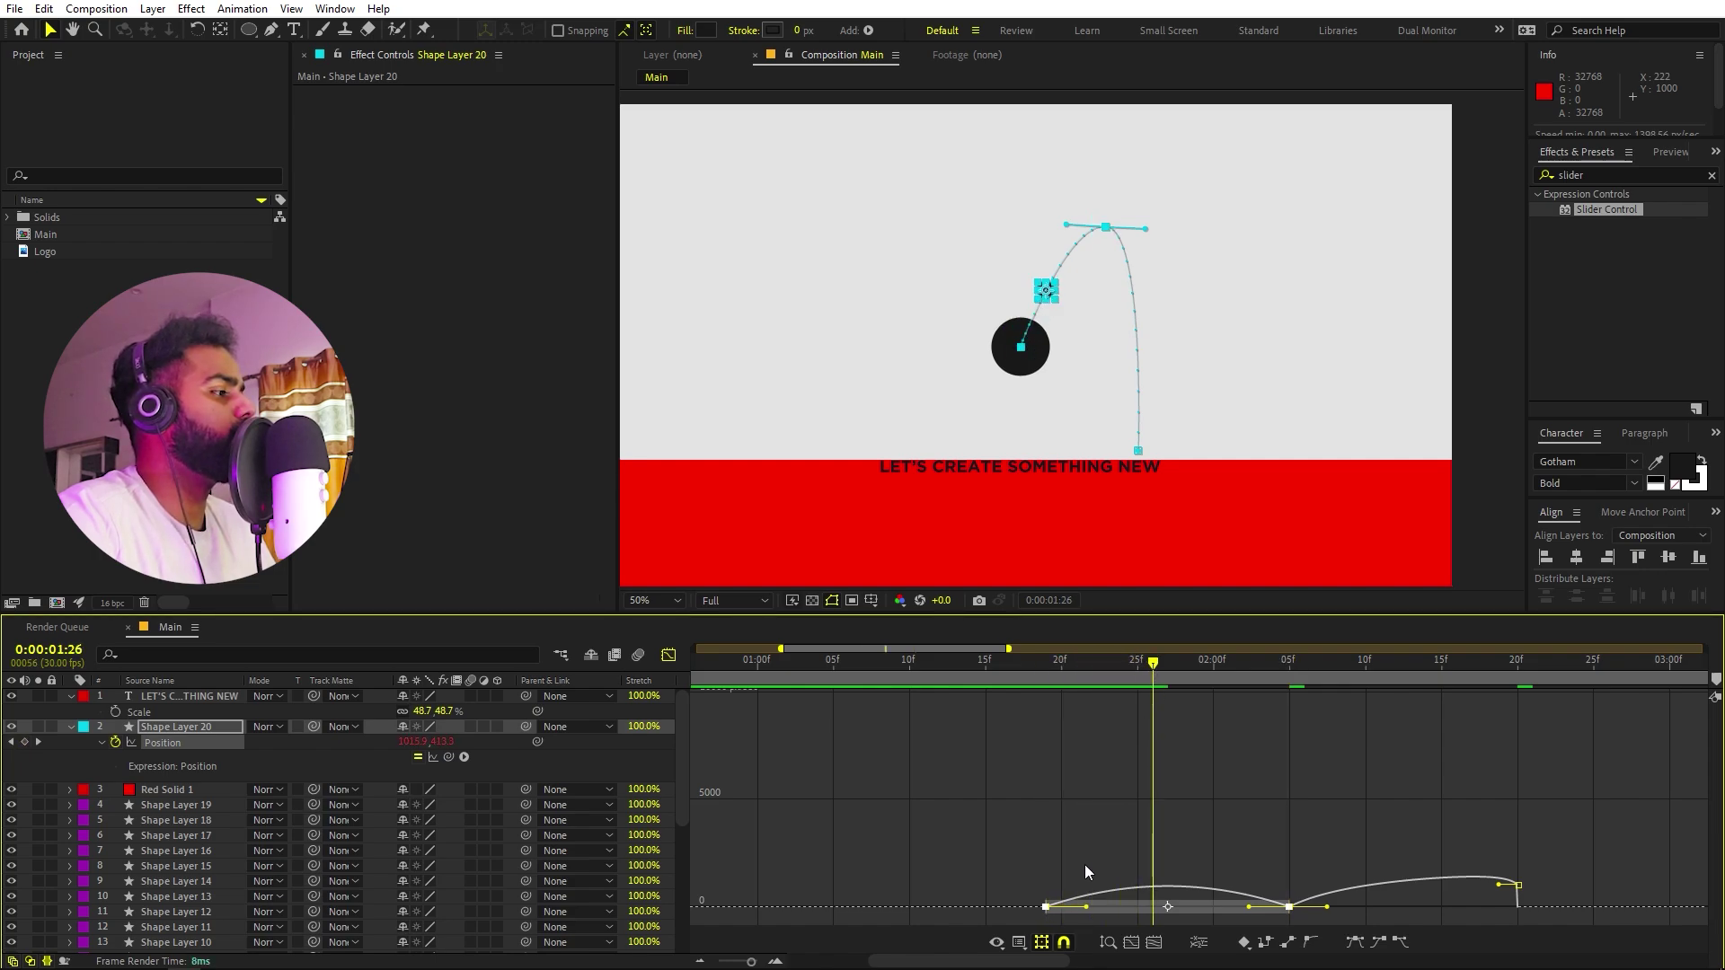
{"action": "left_click_drag", "start_coordinate": [1252, 908], "coordinate": [1066, 895]}
{"action": "left_click", "coordinate": [1020, 660]}
{"action": "key", "text": "space"}
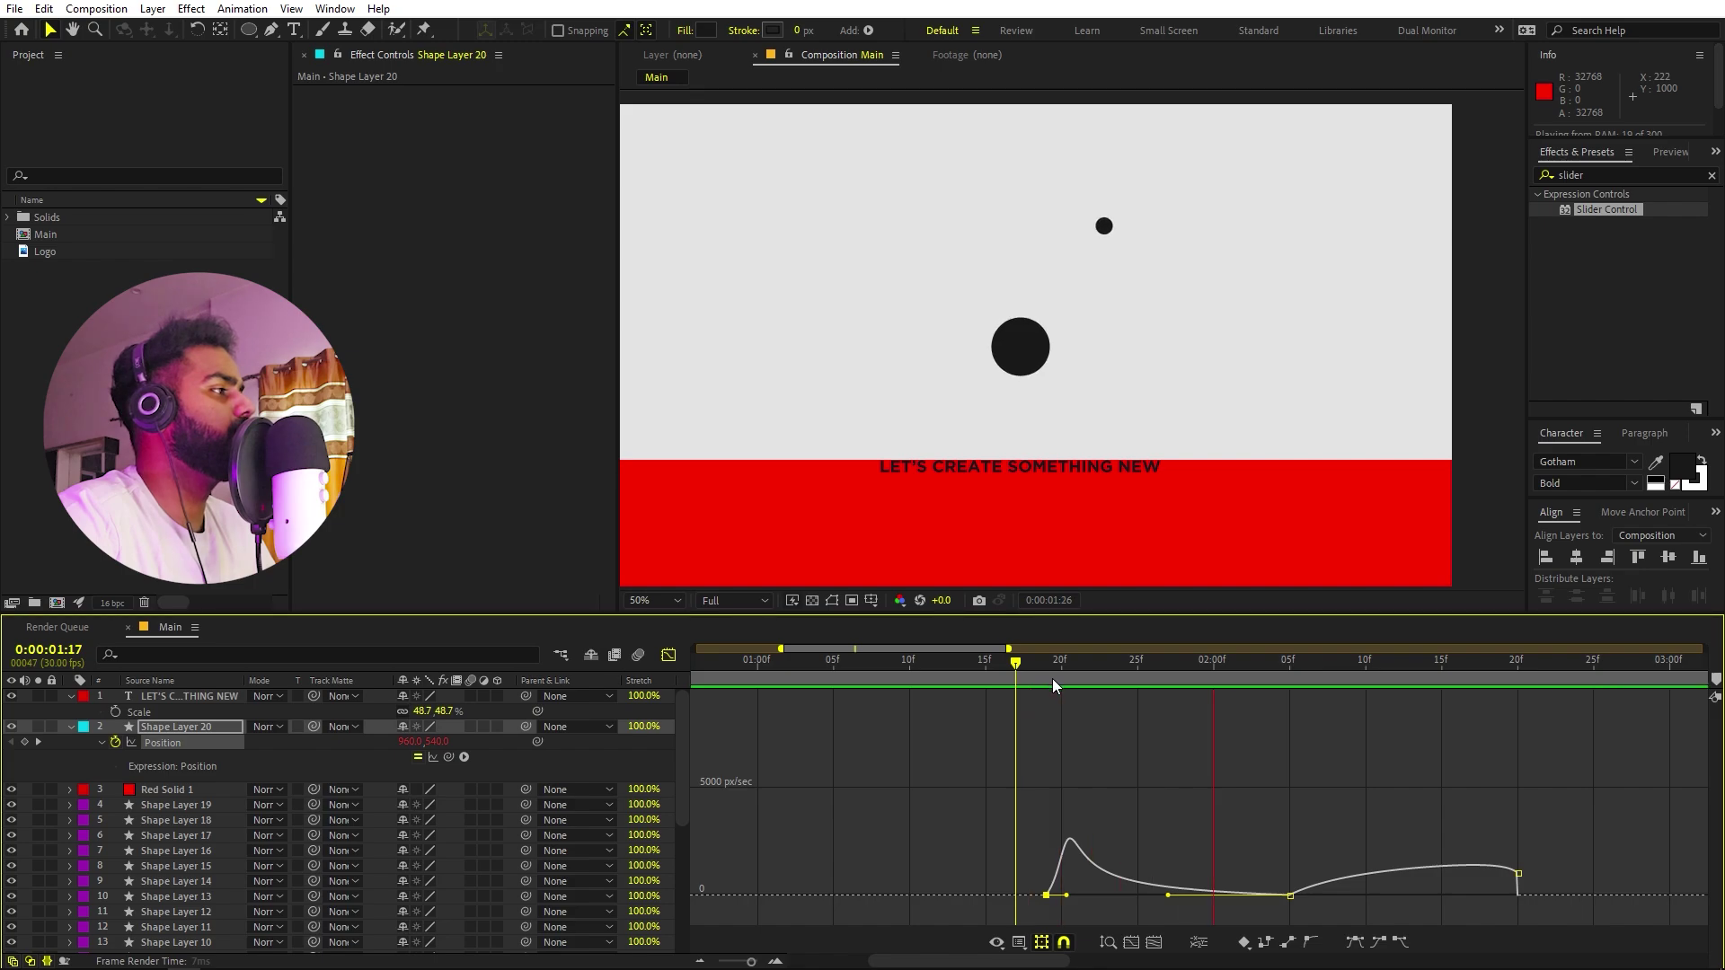
{"action": "key", "text": "space"}
Lengthen the outgoing ease of the peak keyframe at 0:00:02:05 to about 69% influence and preview the jump from 0:00:01:16.
{"action": "left_click_drag", "start_coordinate": [1052, 663], "coordinate": [1286, 695]}
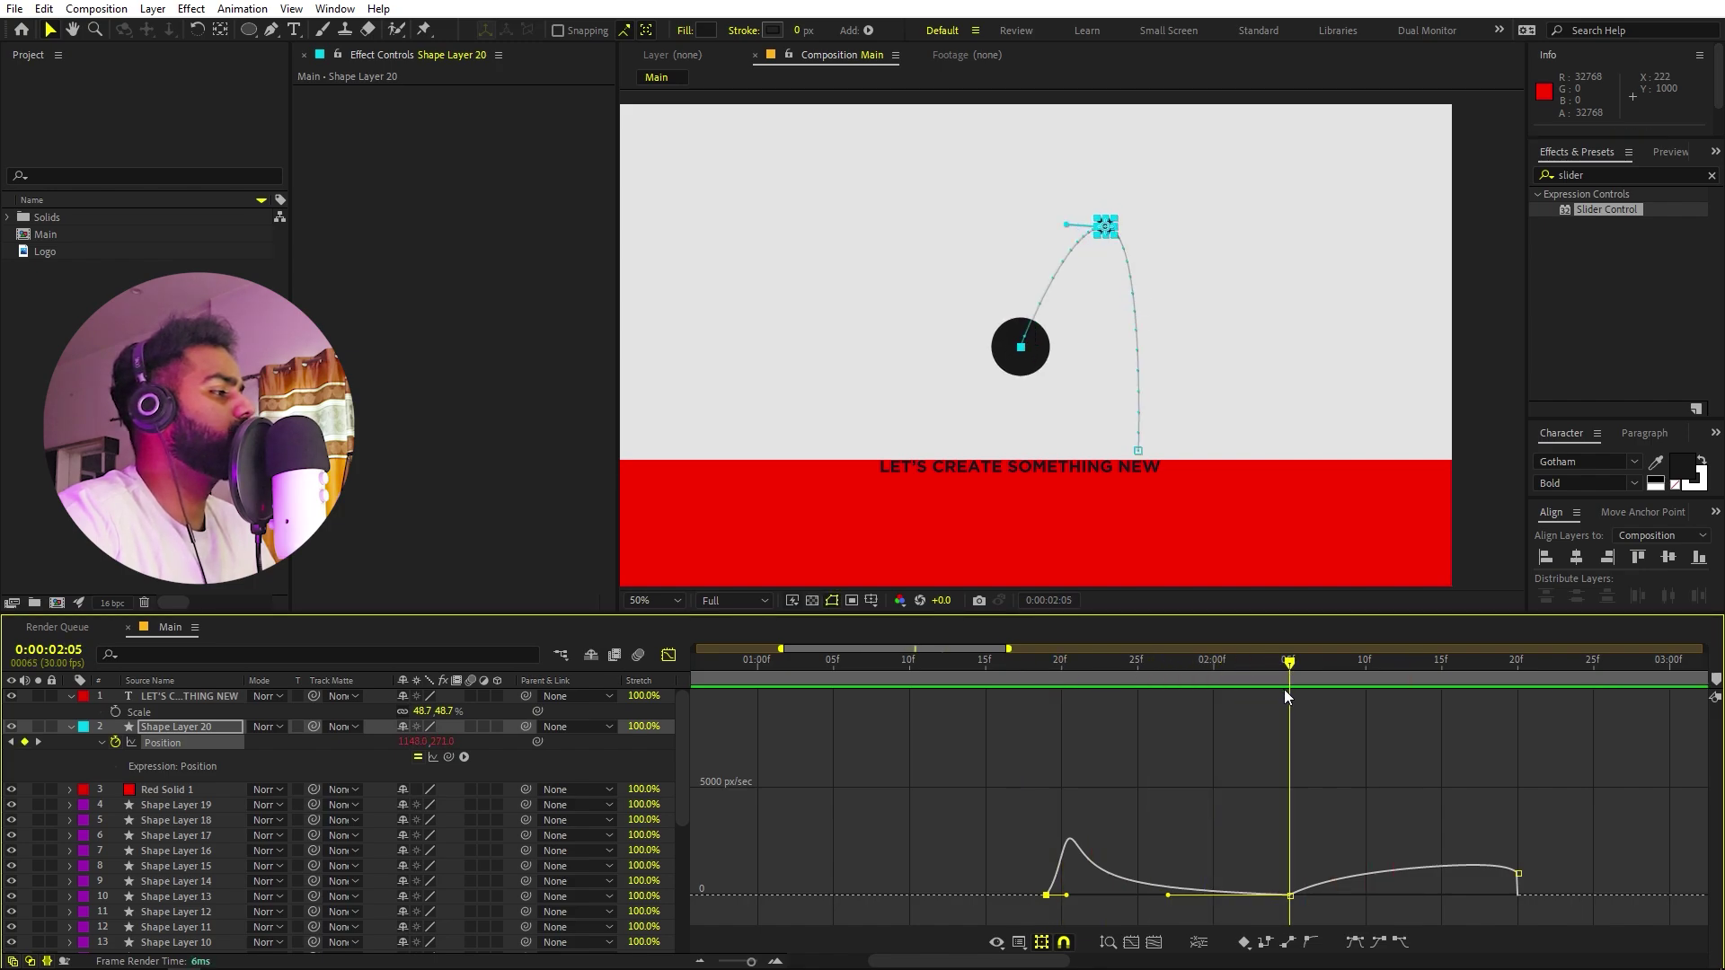
{"action": "left_click_drag", "start_coordinate": [1326, 896], "coordinate": [1368, 896]}
{"action": "key", "text": "space"}
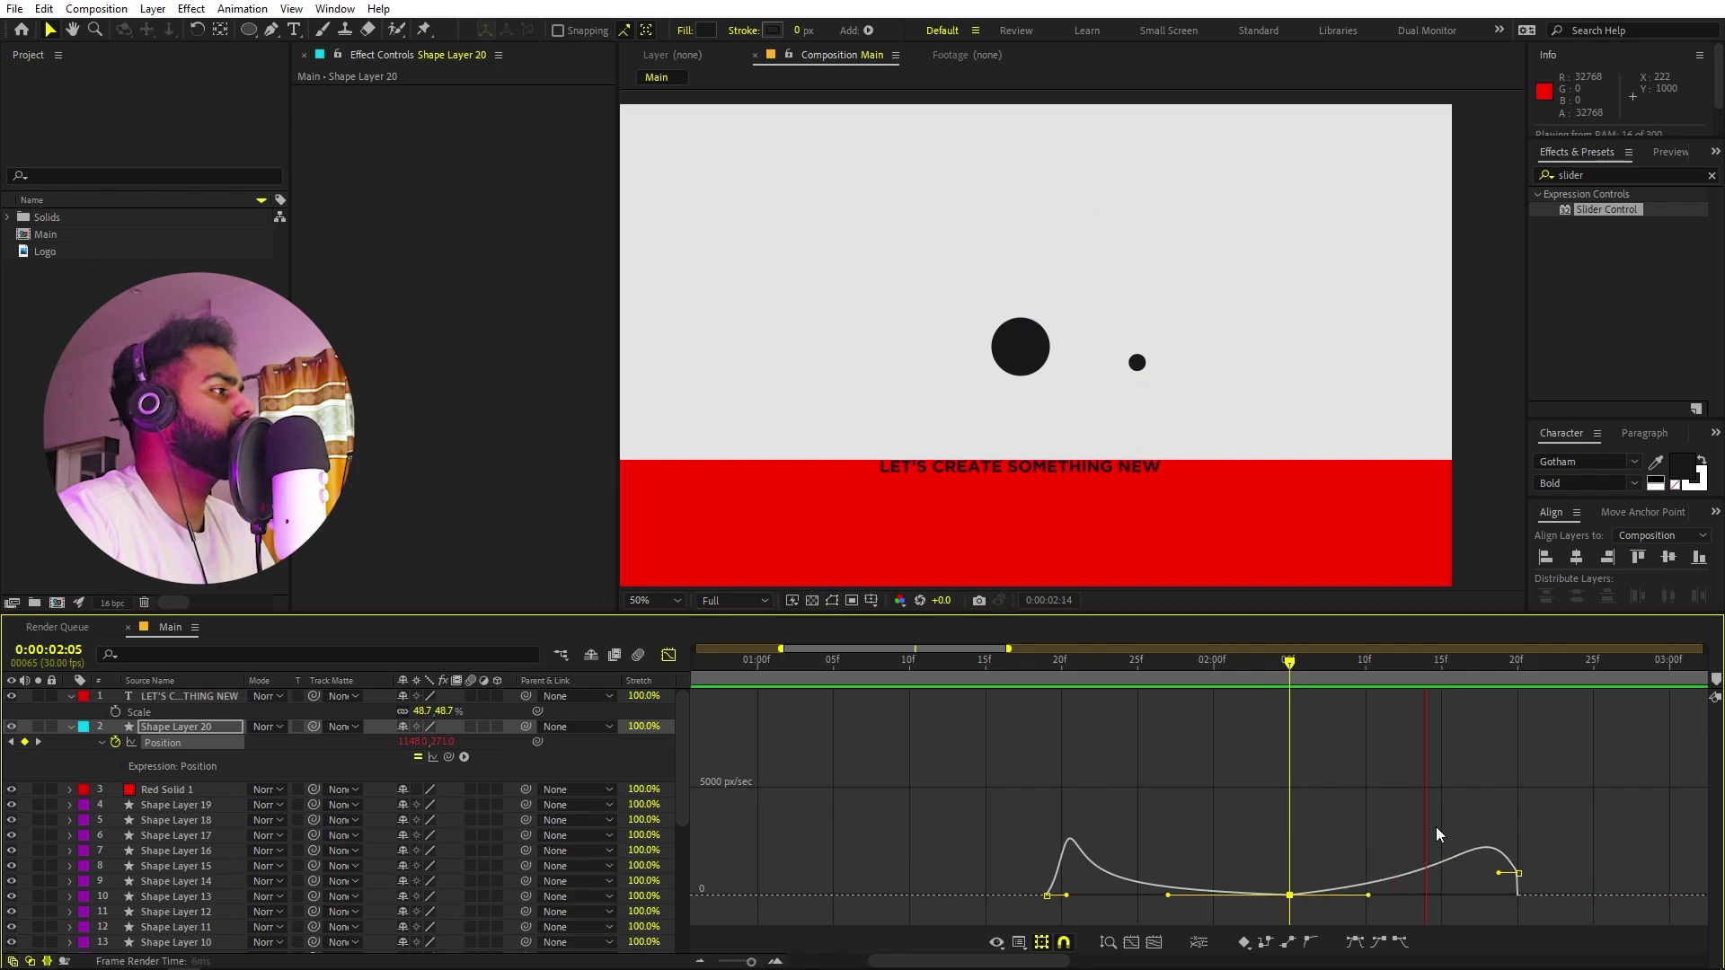
{"action": "left_click", "coordinate": [1010, 680]}
{"action": "key", "text": "space"}
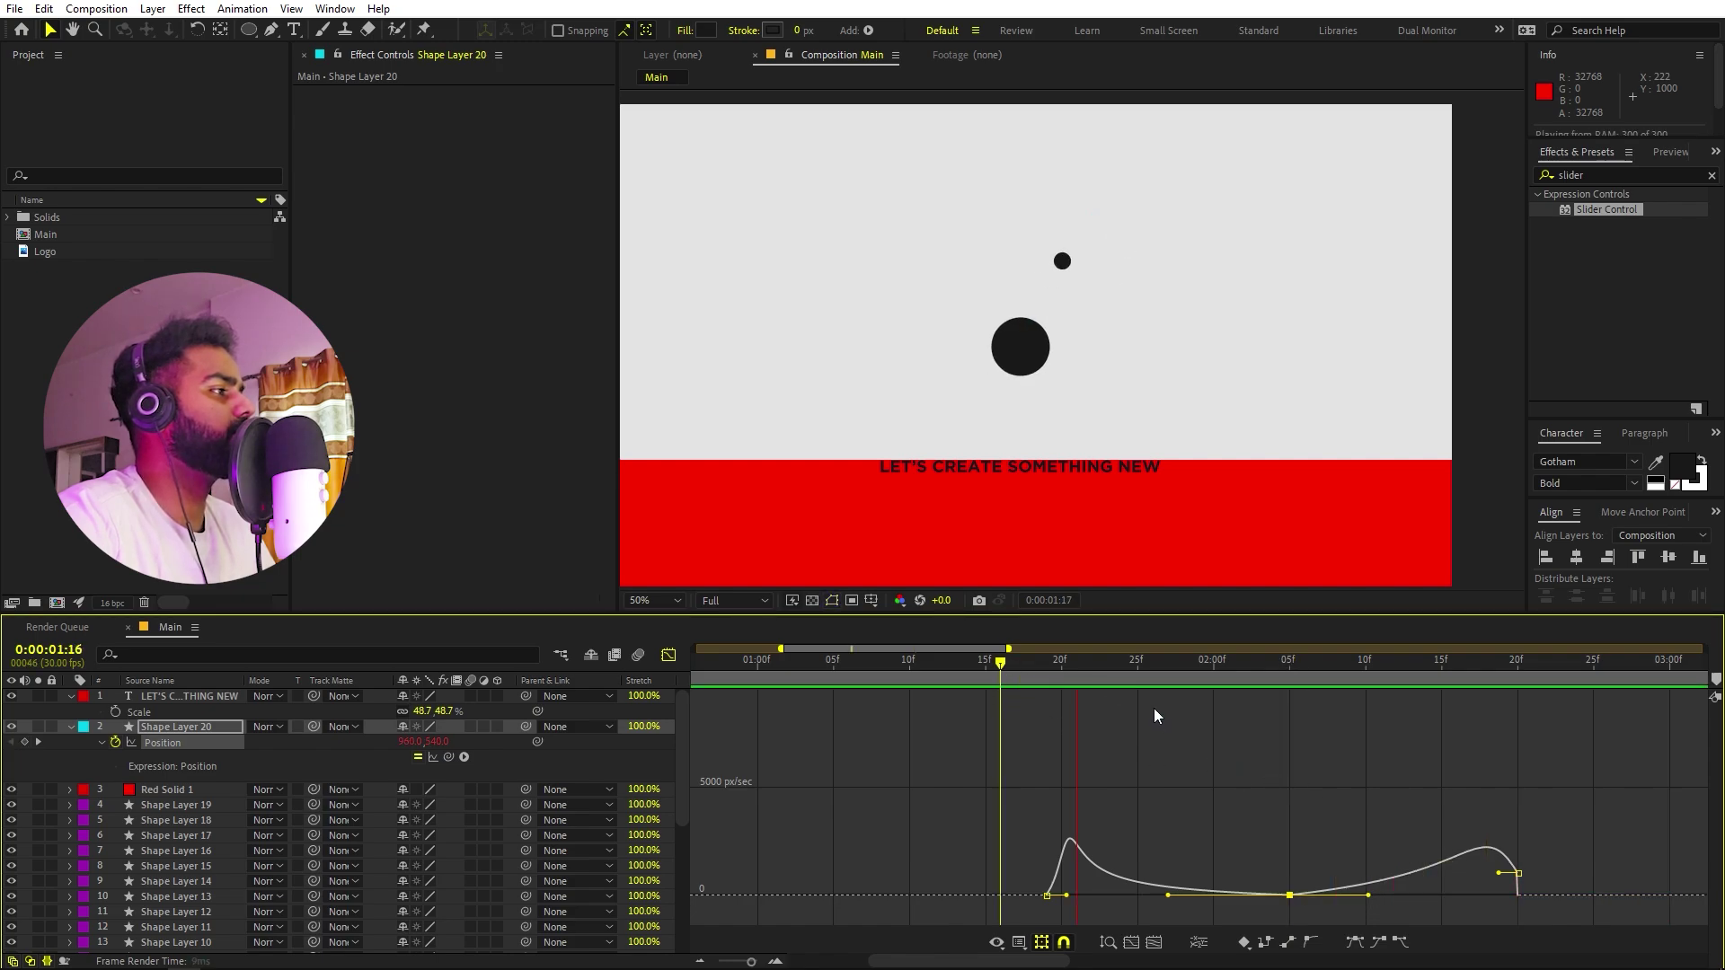
{"action": "key", "text": "space"}
In the peak keyframe's Keyframe Velocity settings, toggle Continuous (Lock Outgoing to Incoming) and accept the settings.
{"action": "left_click_drag", "start_coordinate": [1209, 680], "coordinate": [1290, 701]}
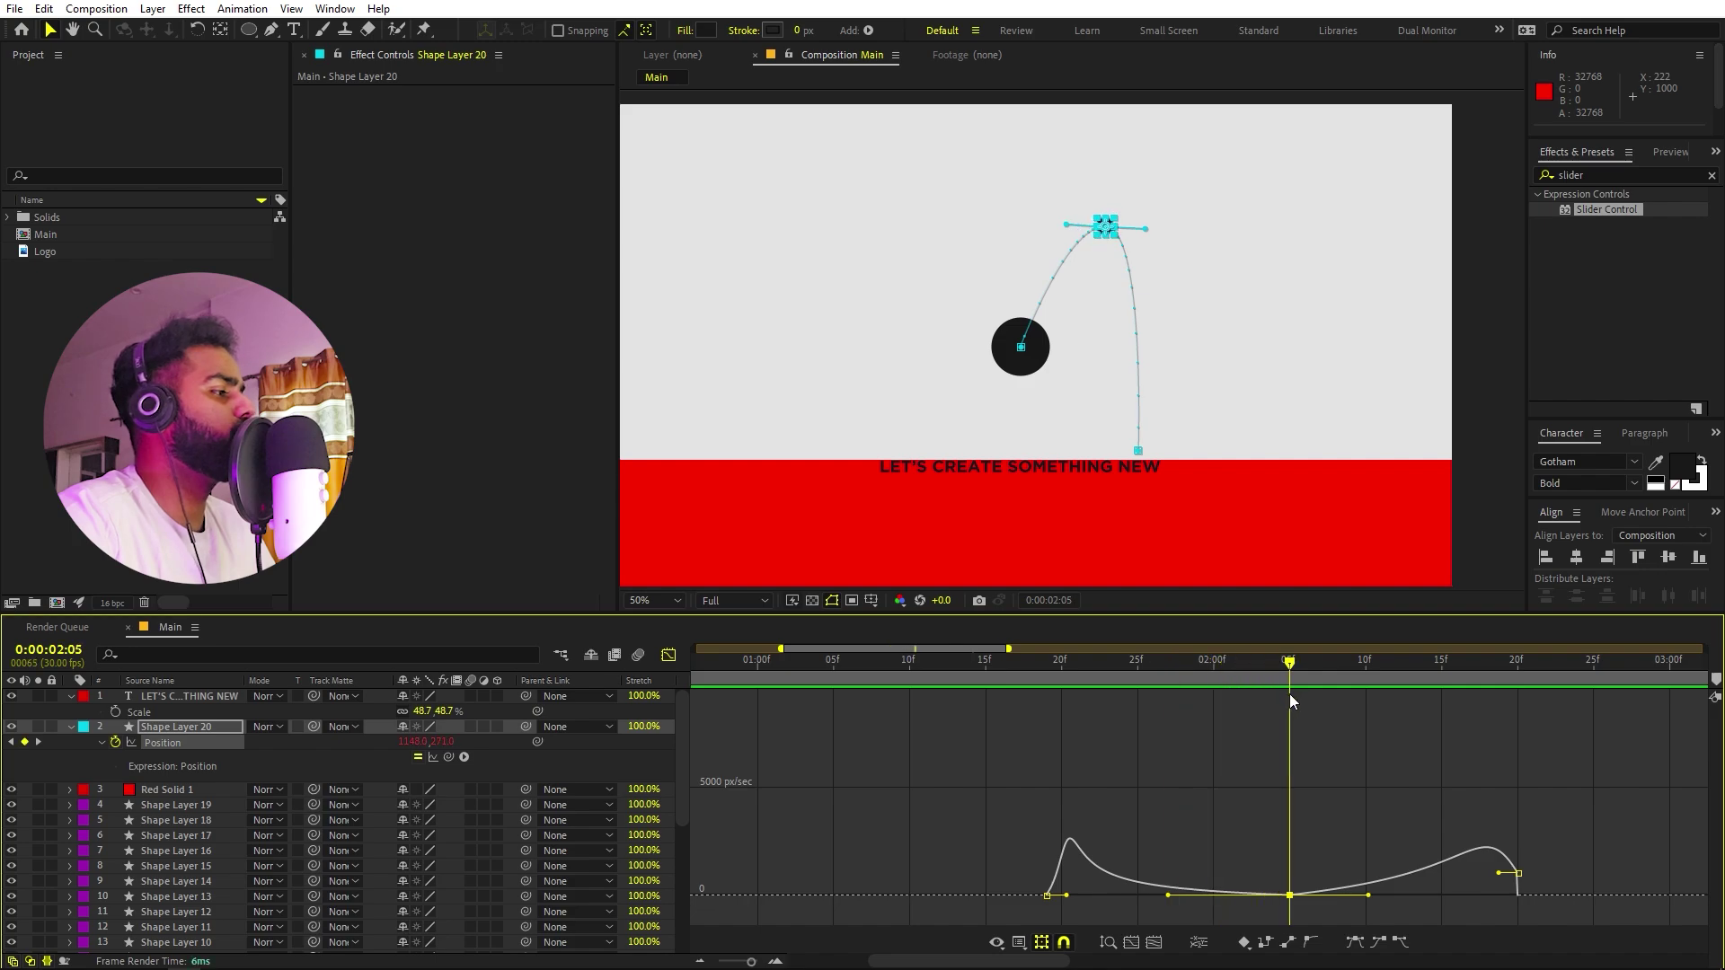
{"action": "right_click", "coordinate": [1287, 896]}
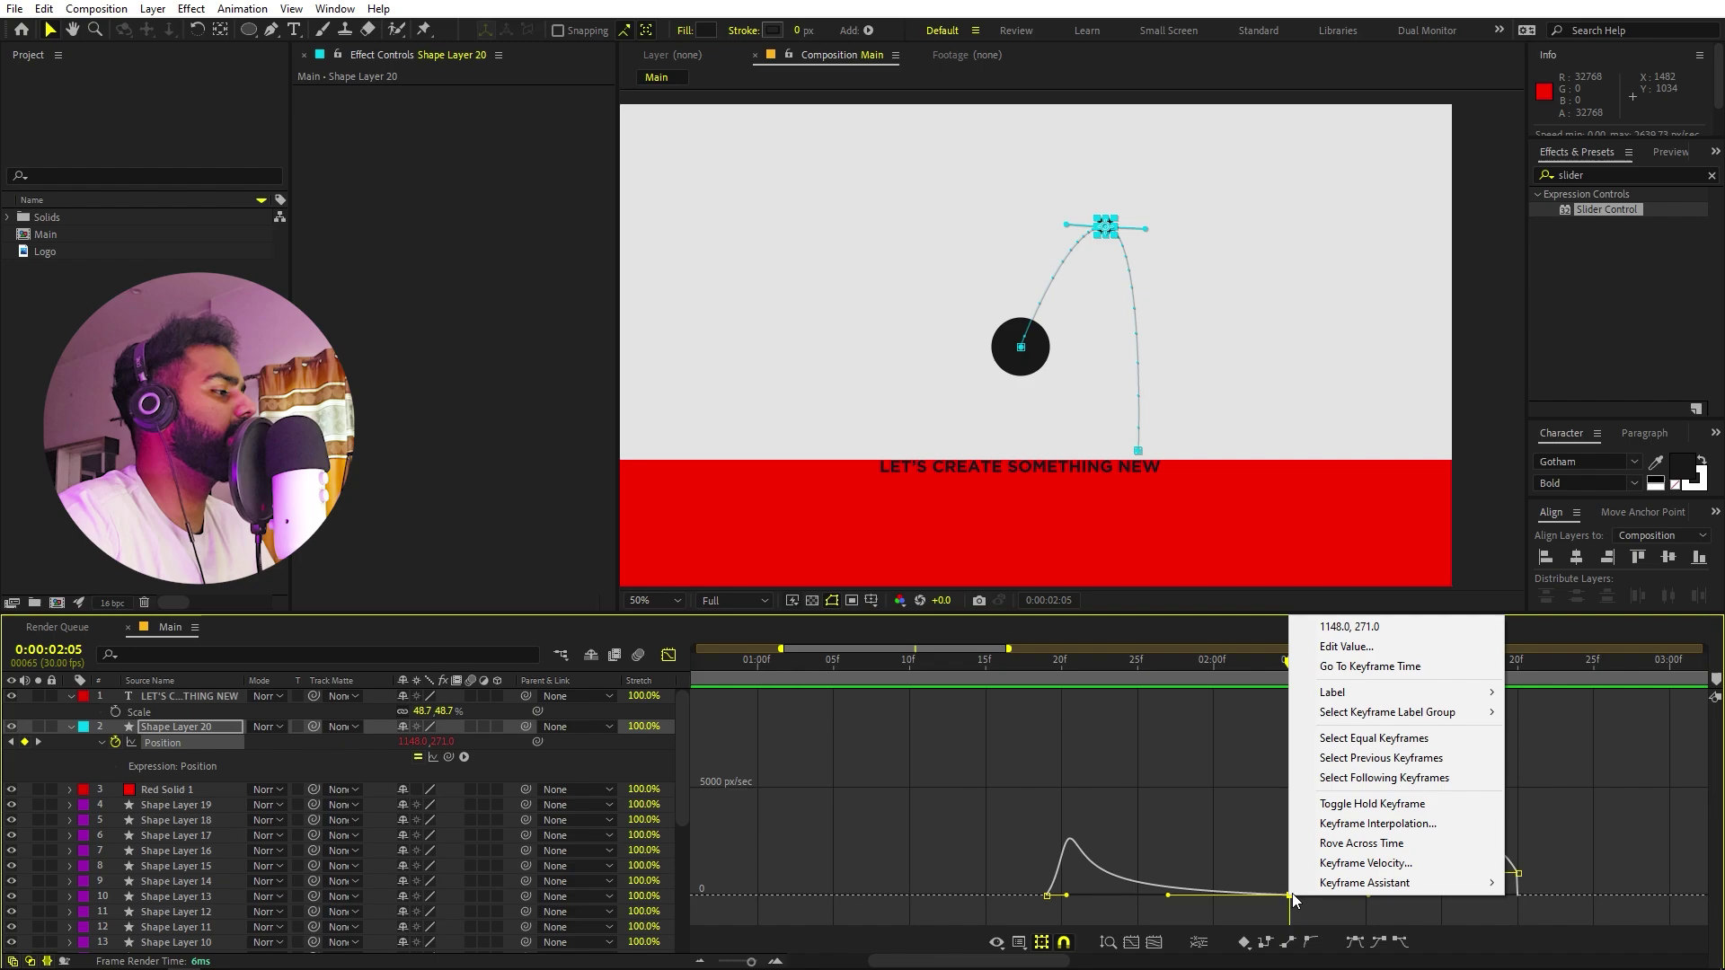
{"action": "left_click", "coordinate": [1364, 863]}
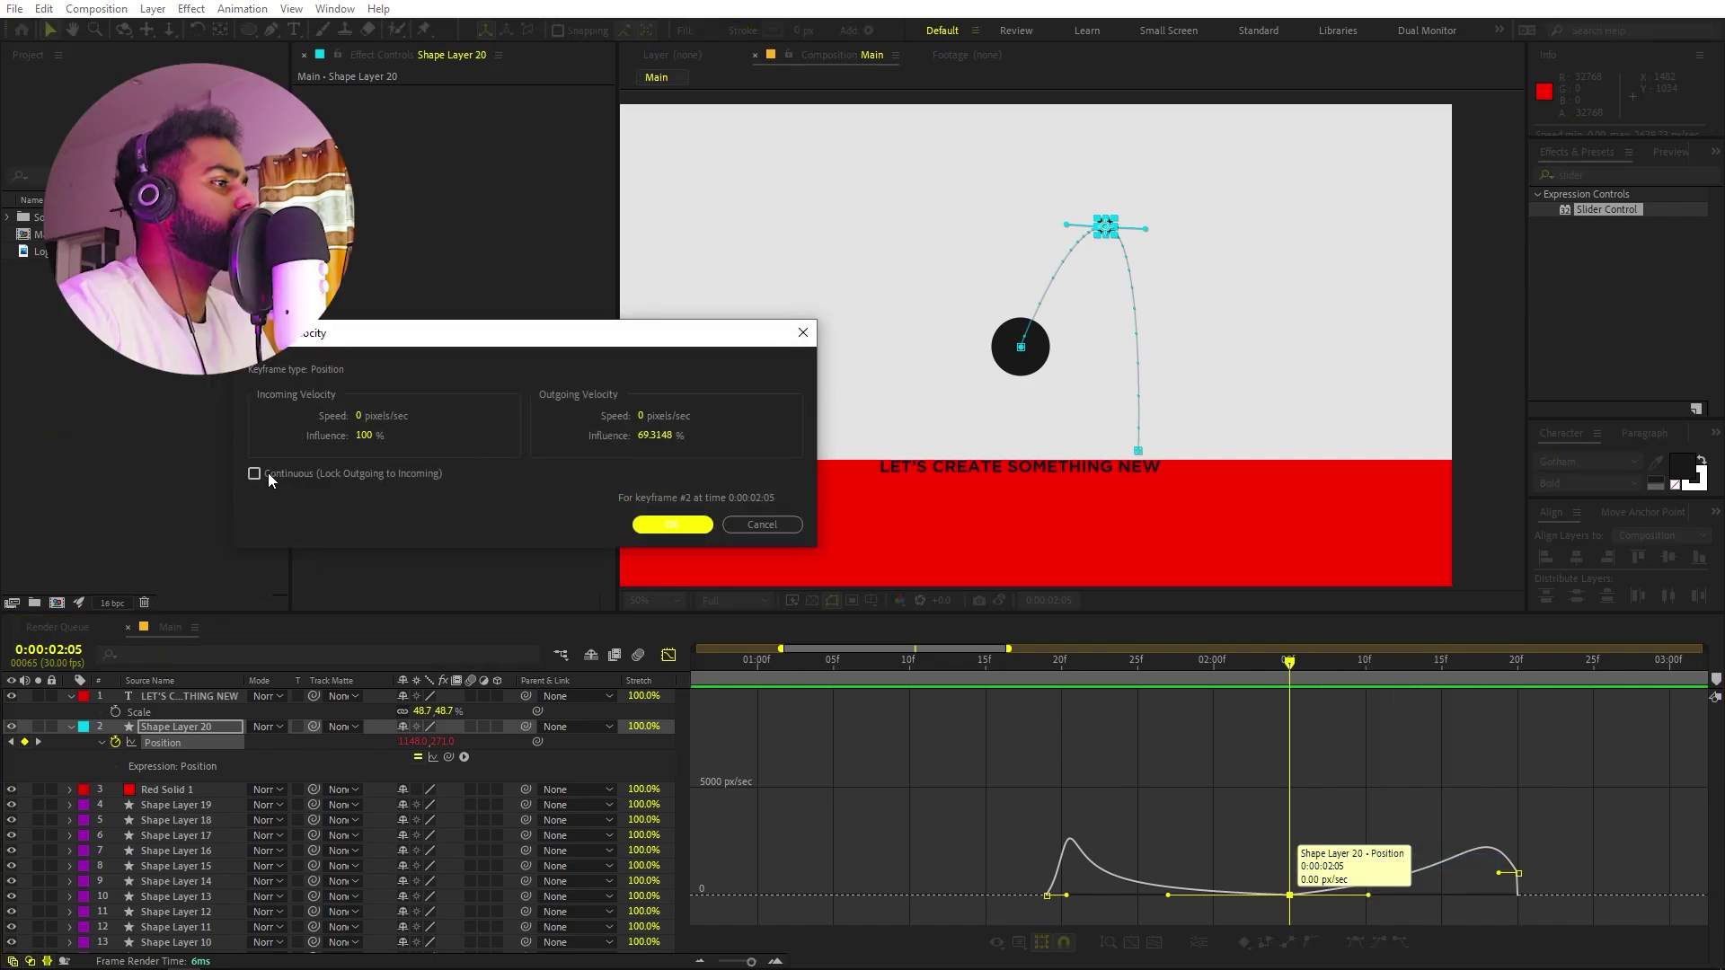
{"action": "left_click", "coordinate": [268, 473]}
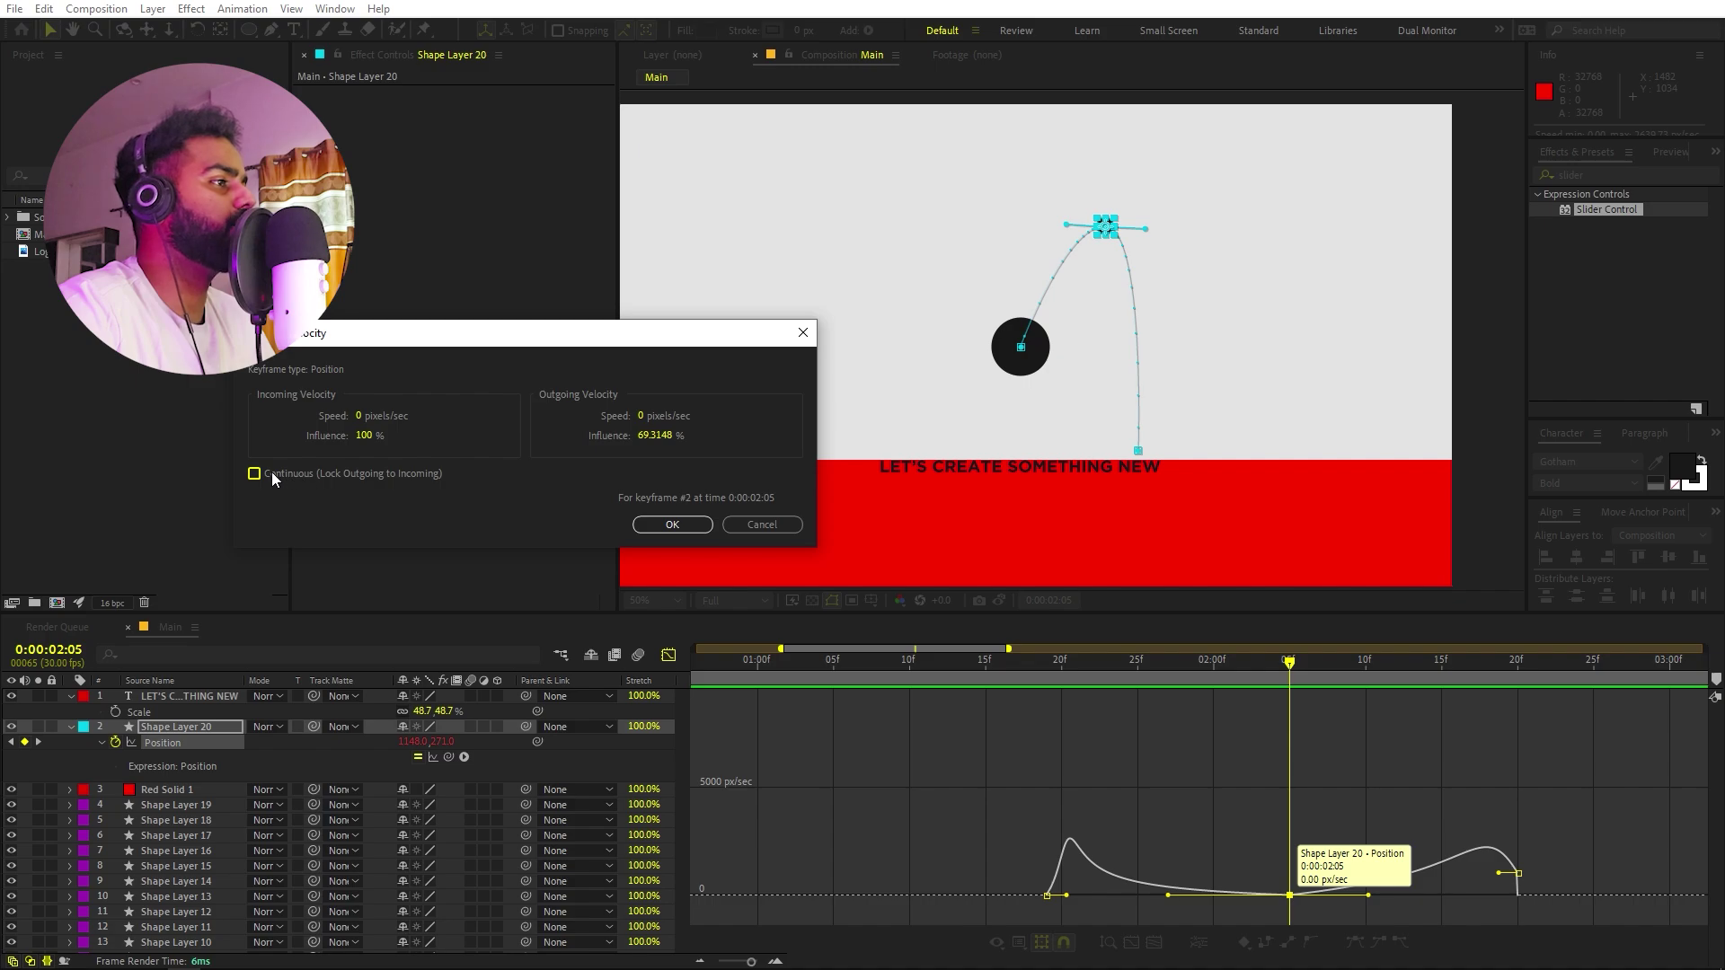
{"action": "left_click", "coordinate": [271, 472]}
{"action": "left_click", "coordinate": [678, 525]}
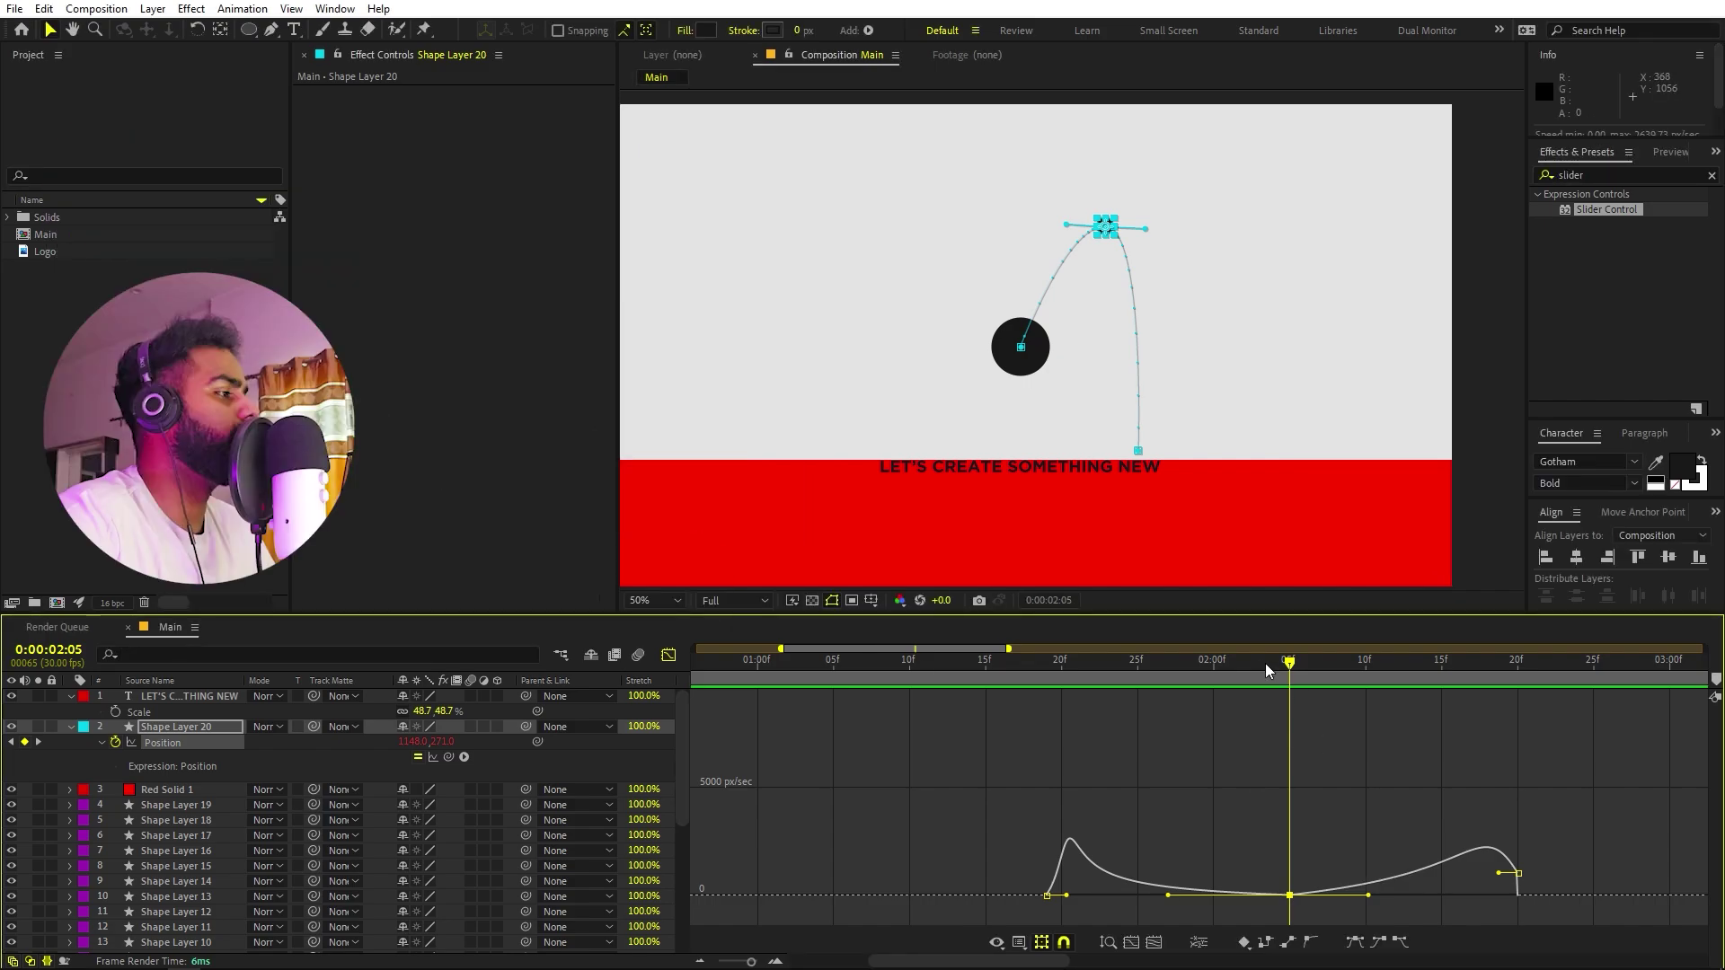
Raise the peak keyframe's speed slightly above zero in the speed graph and preview the small circle's jump and bounce.
{"action": "mouse_move", "coordinate": [1289, 719]}
{"action": "left_mouse_down"}
{"action": "mouse_move", "coordinate": [1147, 718]}
{"action": "mouse_move", "coordinate": [1321, 719]}
{"action": "mouse_move", "coordinate": [1287, 708]}
{"action": "left_mouse_up"}
{"action": "left_click_drag", "start_coordinate": [1312, 852], "coordinate": [1292, 891]}
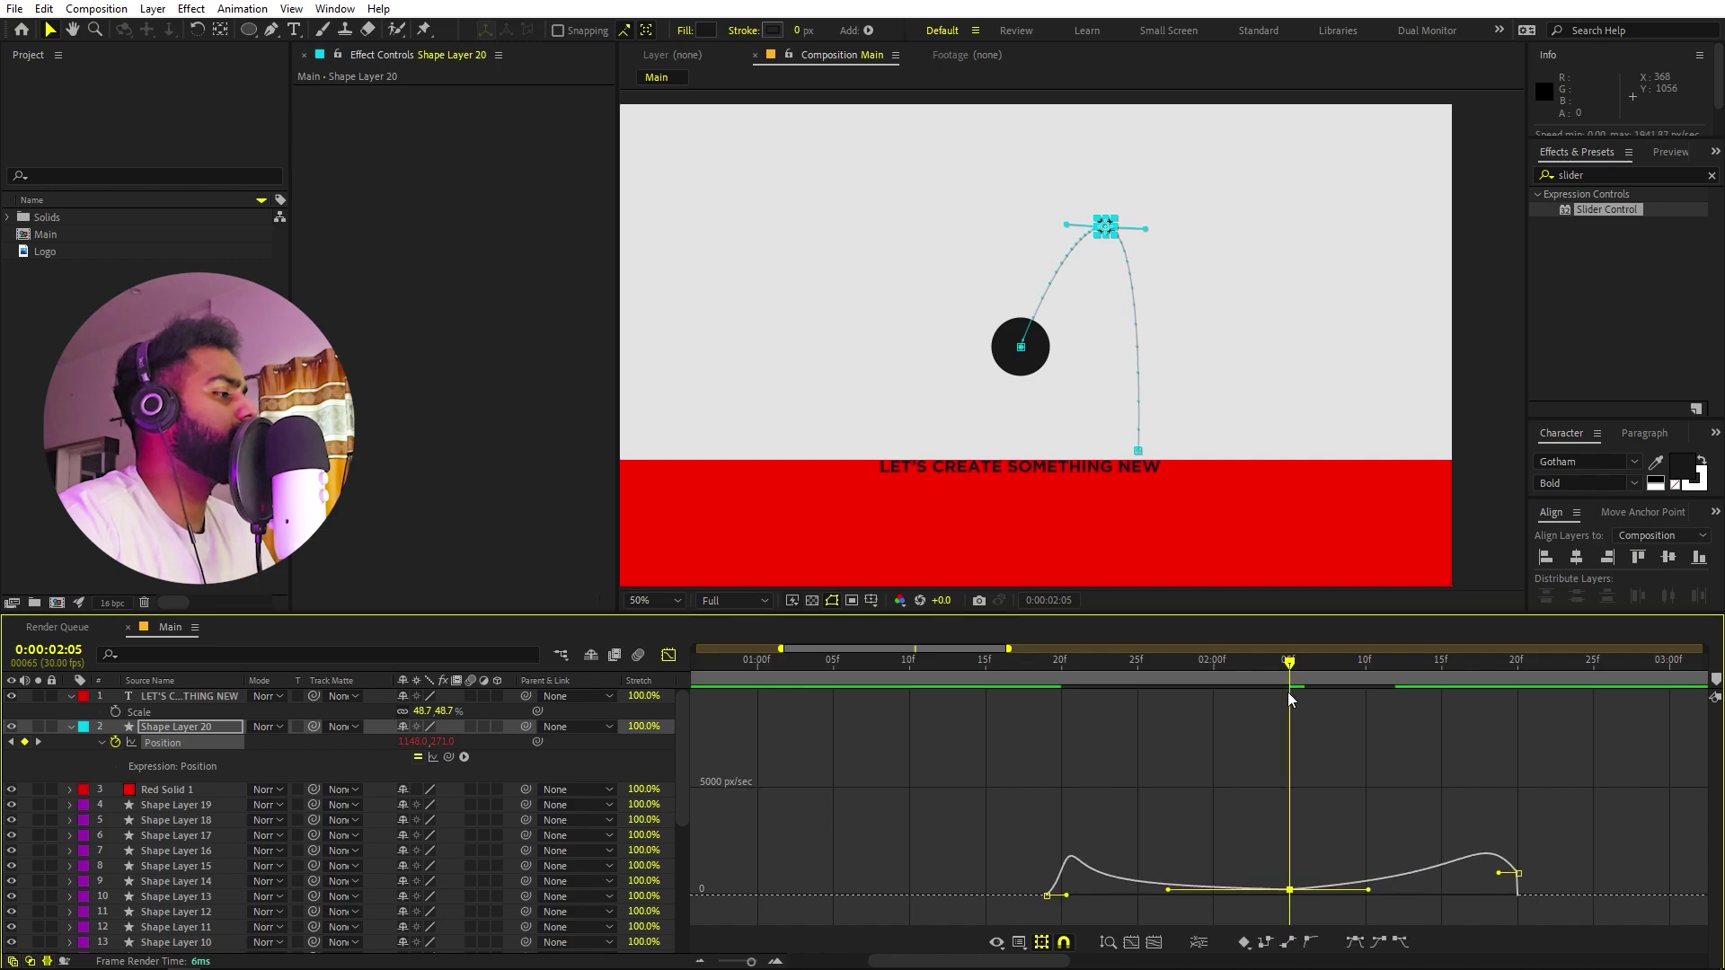
{"action": "left_click_drag", "start_coordinate": [1210, 663], "coordinate": [1000, 663]}
{"action": "key", "text": "space"}
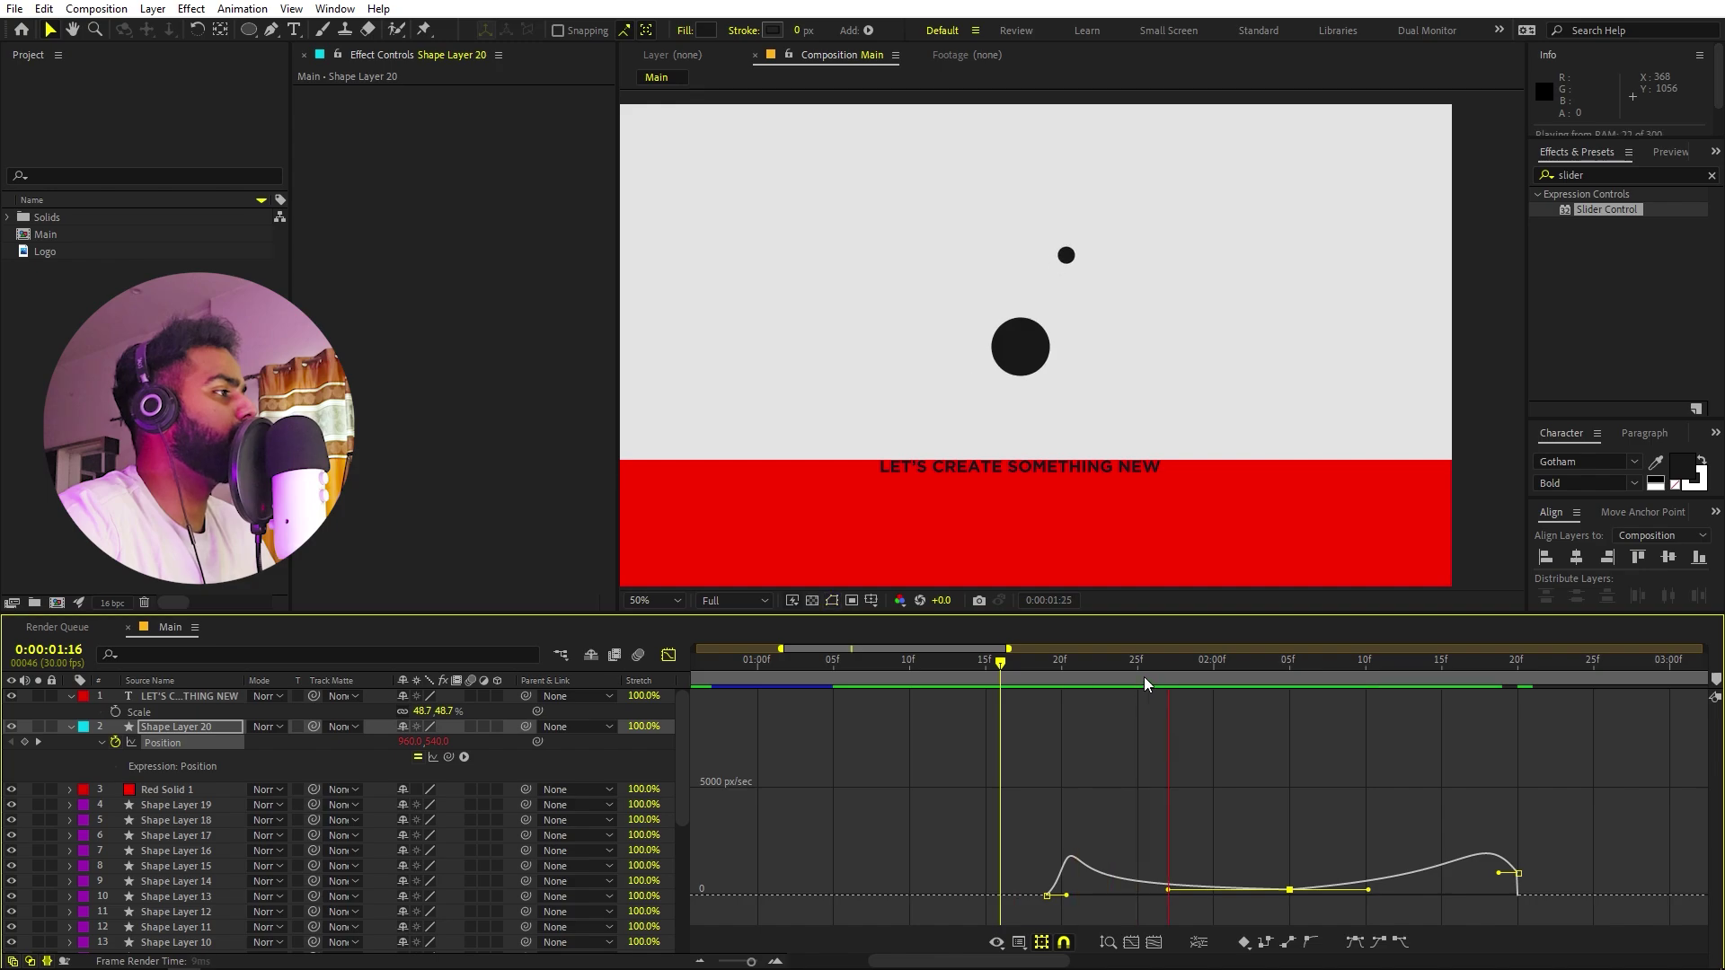
{"action": "key", "text": "space"}
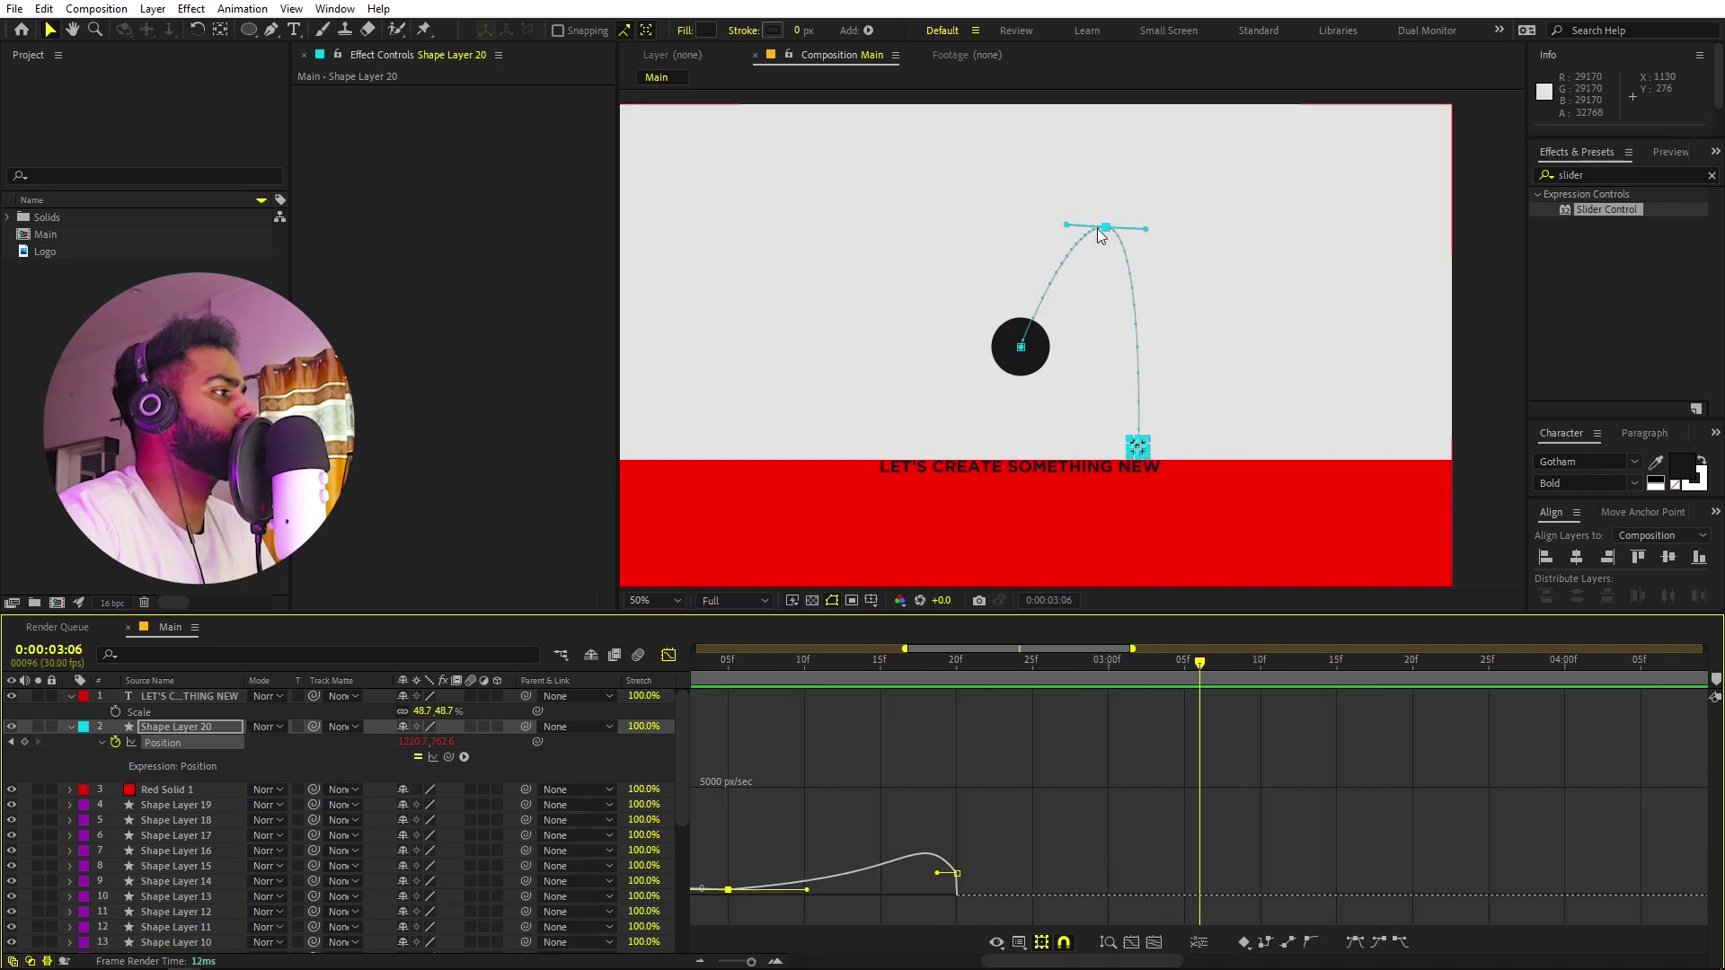
{"action": "key", "text": "space"}
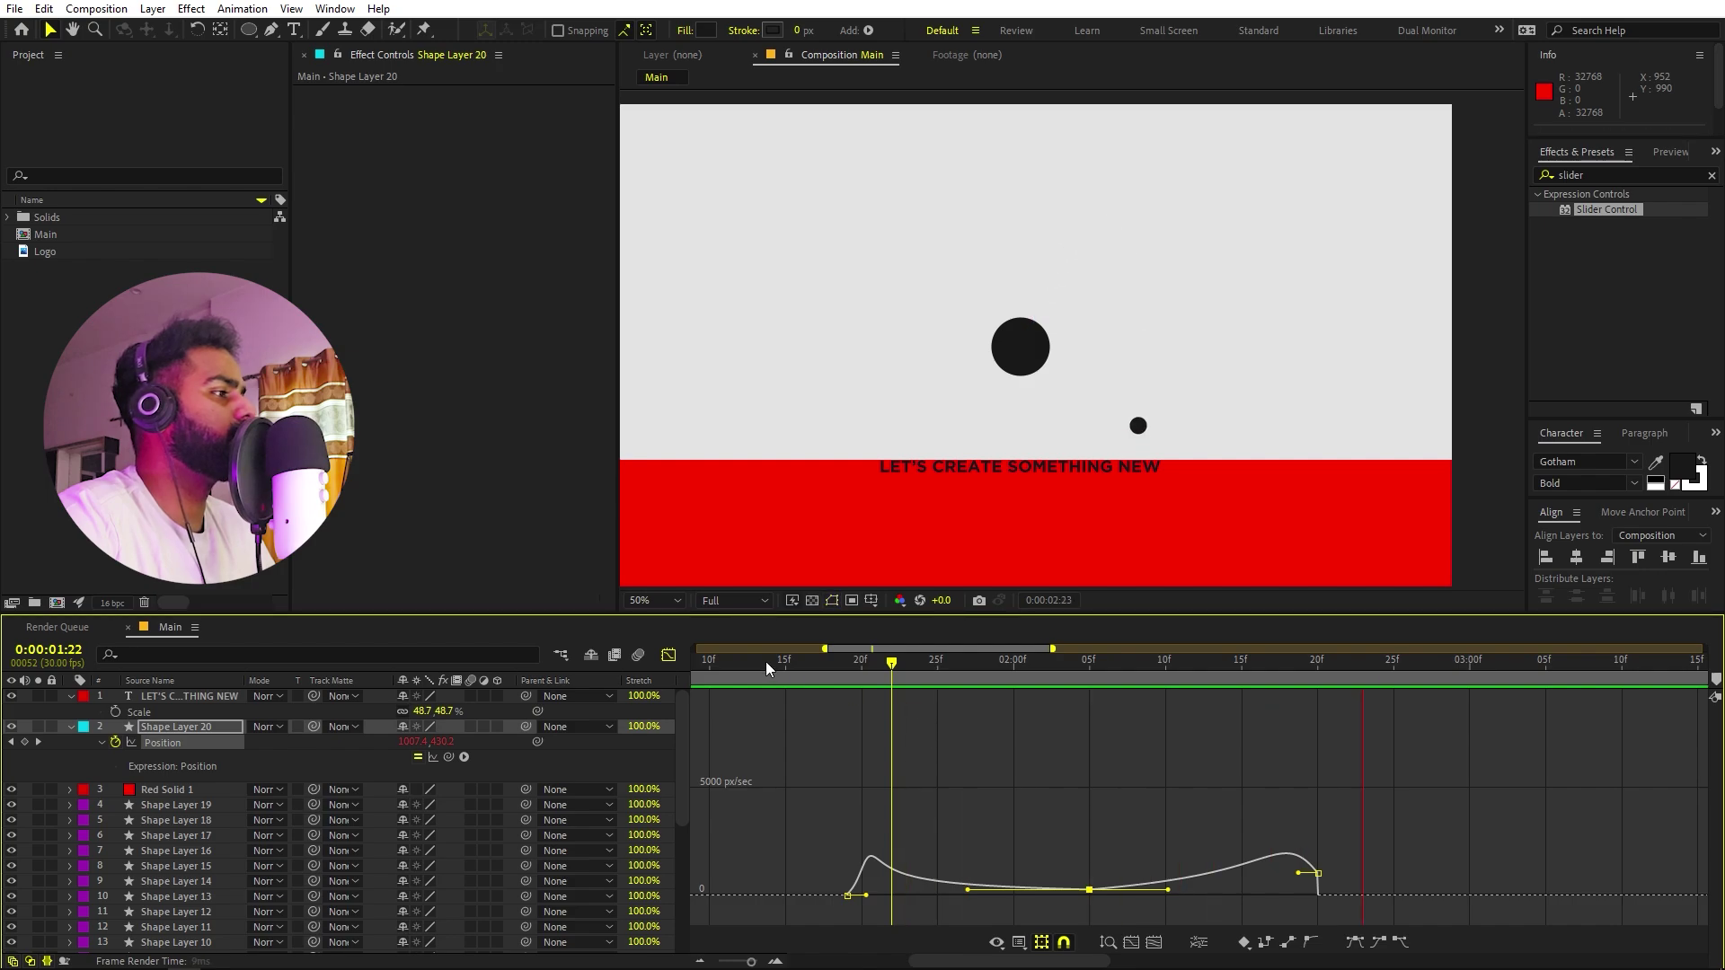
{"action": "key", "text": "space"}
Close the Graph Editor and move the peak Position keyframe to 0:00:01:29, ten frames after the first keyframe.
{"action": "left_click", "coordinate": [668, 655]}
{"action": "scroll", "coordinate": [1113, 782], "scroll_direction": "down", "scroll_amount": 2}
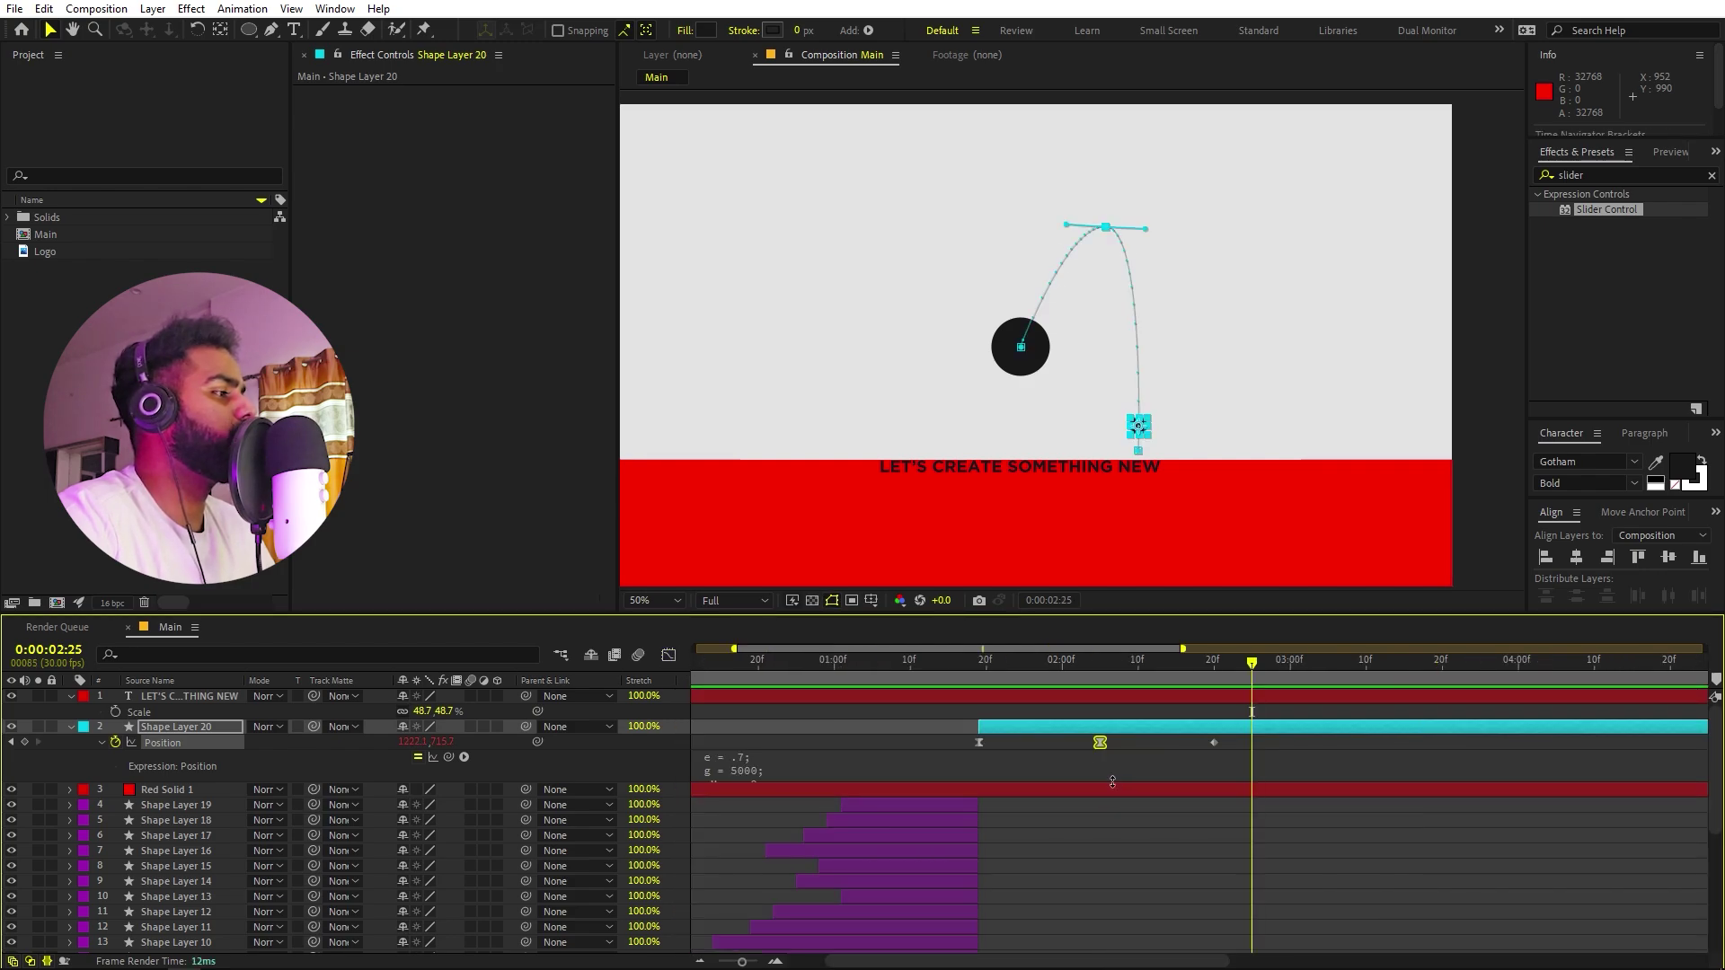
{"action": "left_click", "coordinate": [978, 662]}
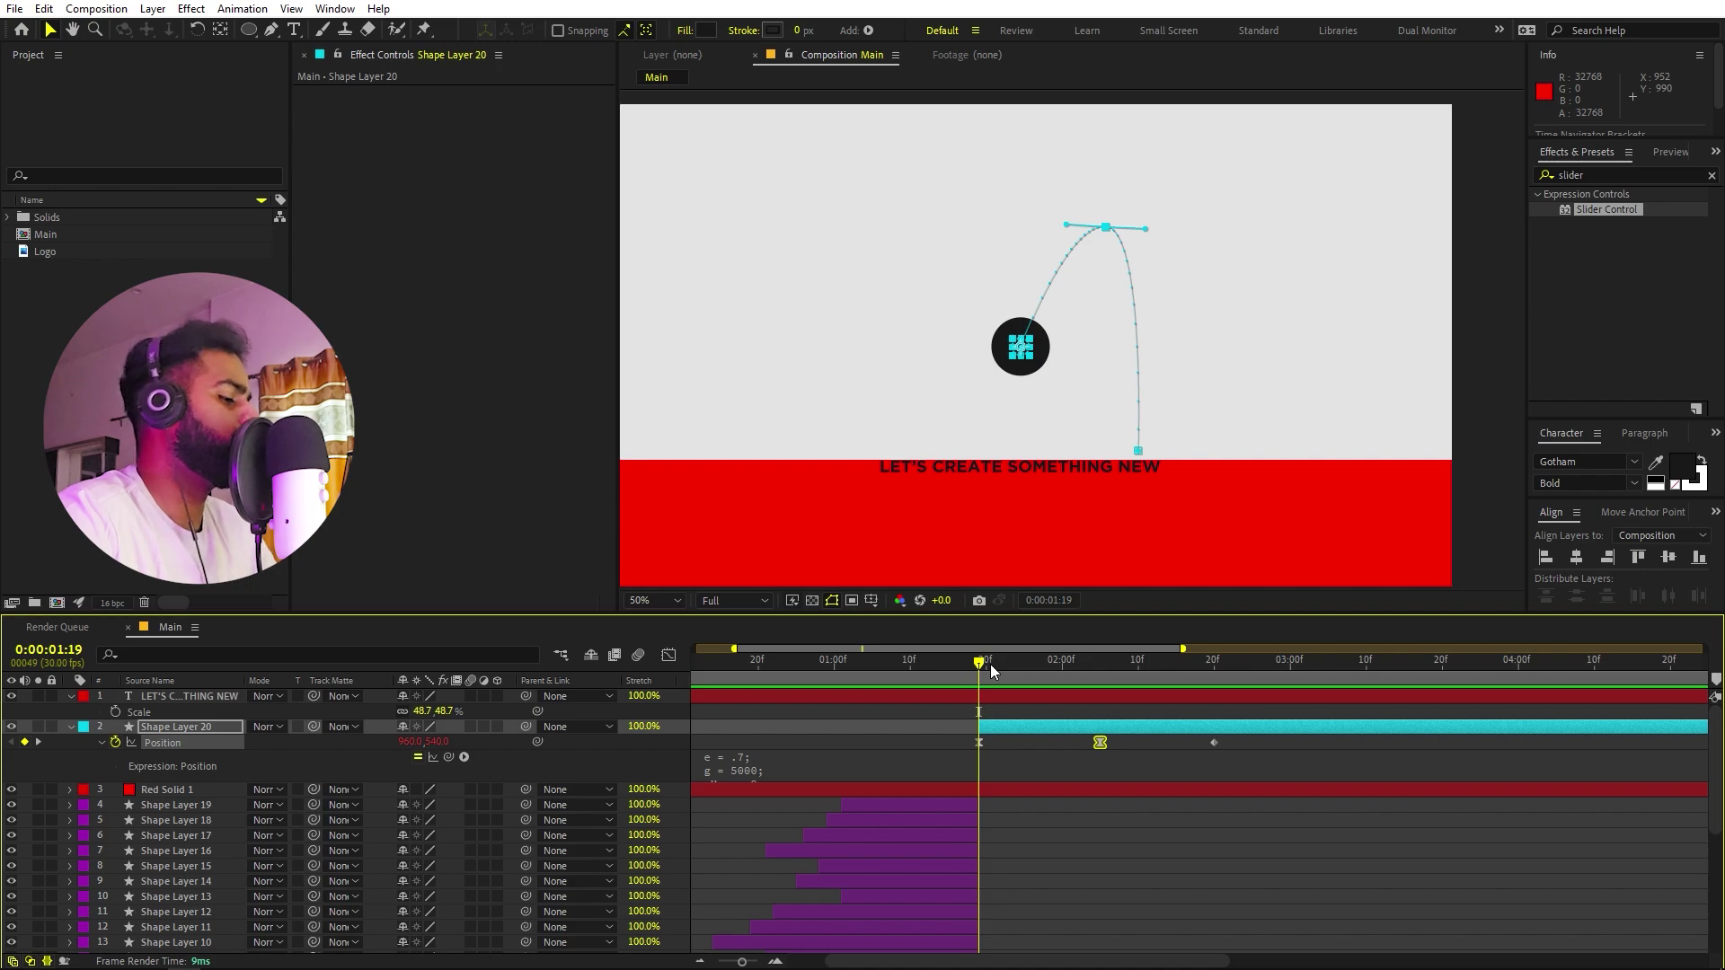
{"action": "key", "text": "shift+Page_Down"}
{"action": "left_click", "coordinate": [1061, 738]}
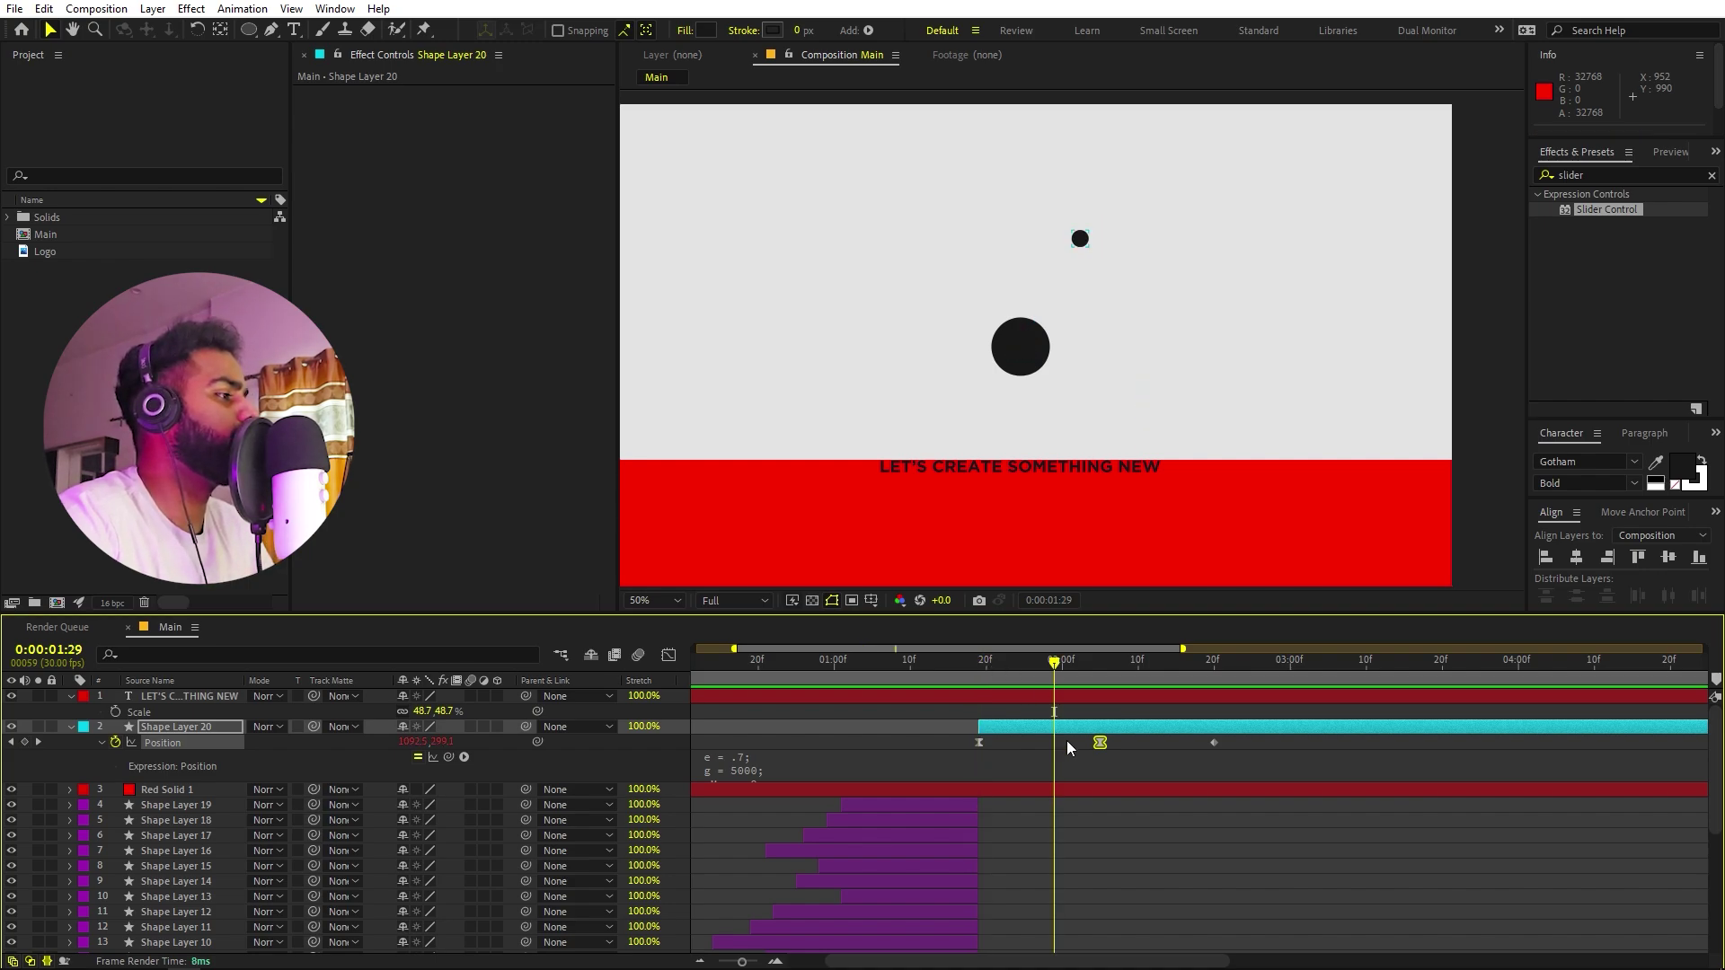
{"action": "left_click_drag", "start_coordinate": [1098, 742], "coordinate": [1055, 742]}
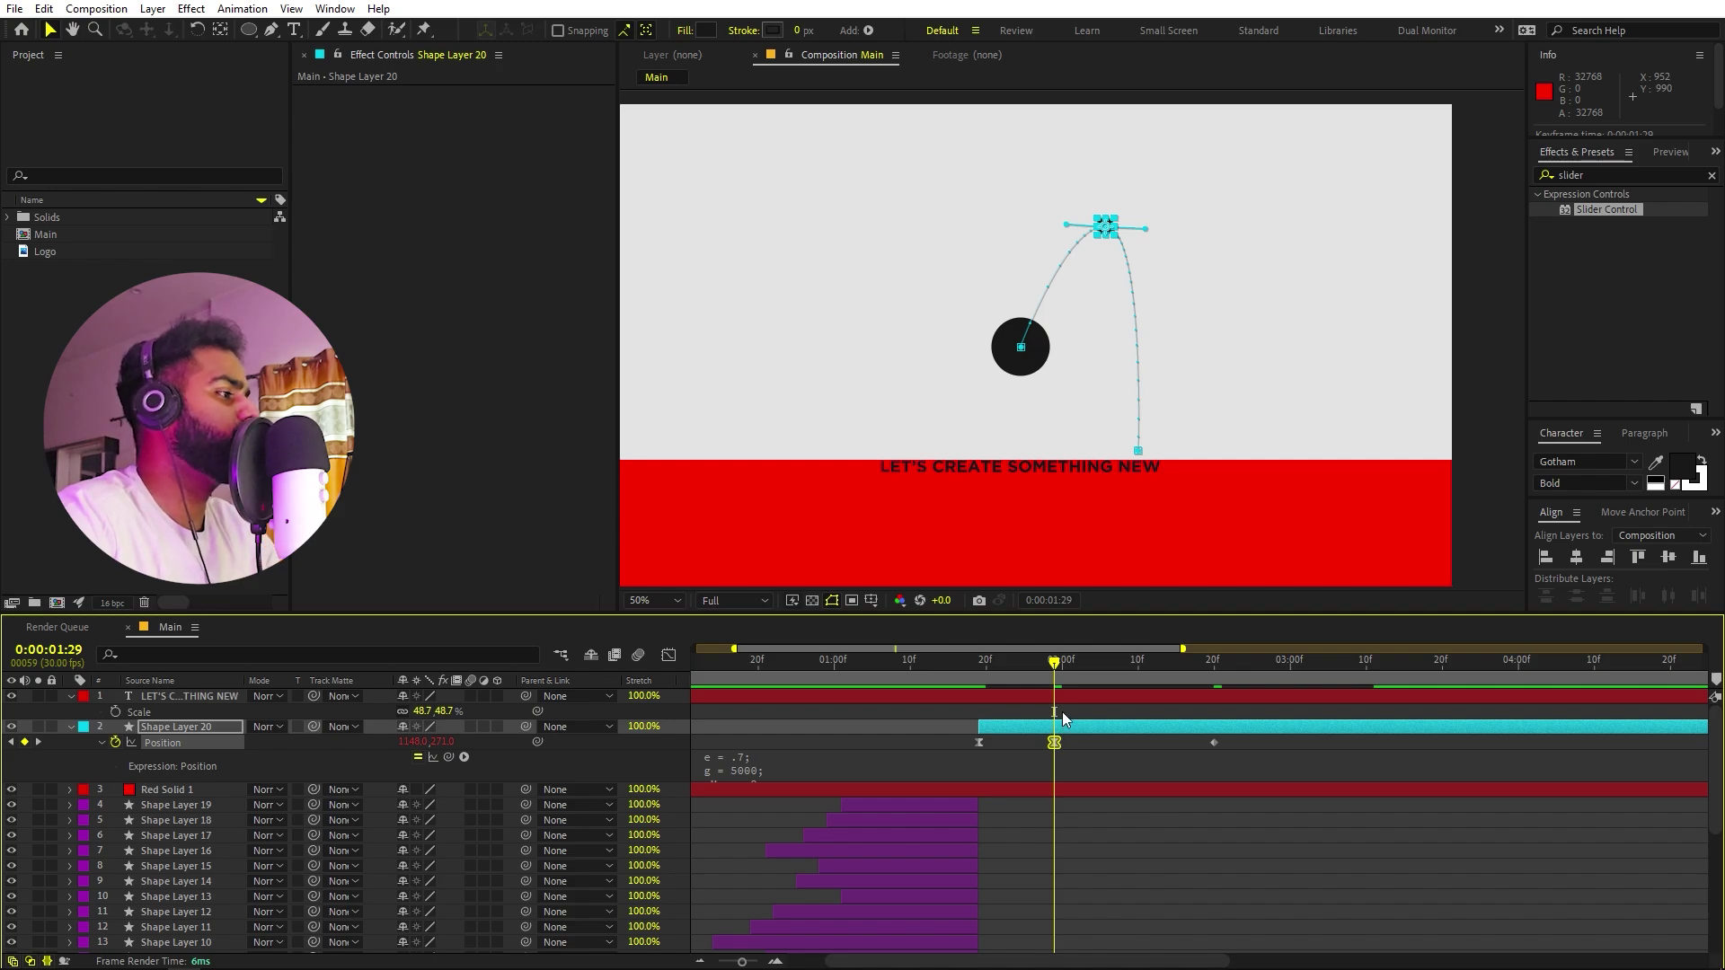
Try the landing Position keyframe of Shape Layer 20 at 0:00:02:04 and preview the bounce.
{"action": "key", "text": "shift+Page_Down"}
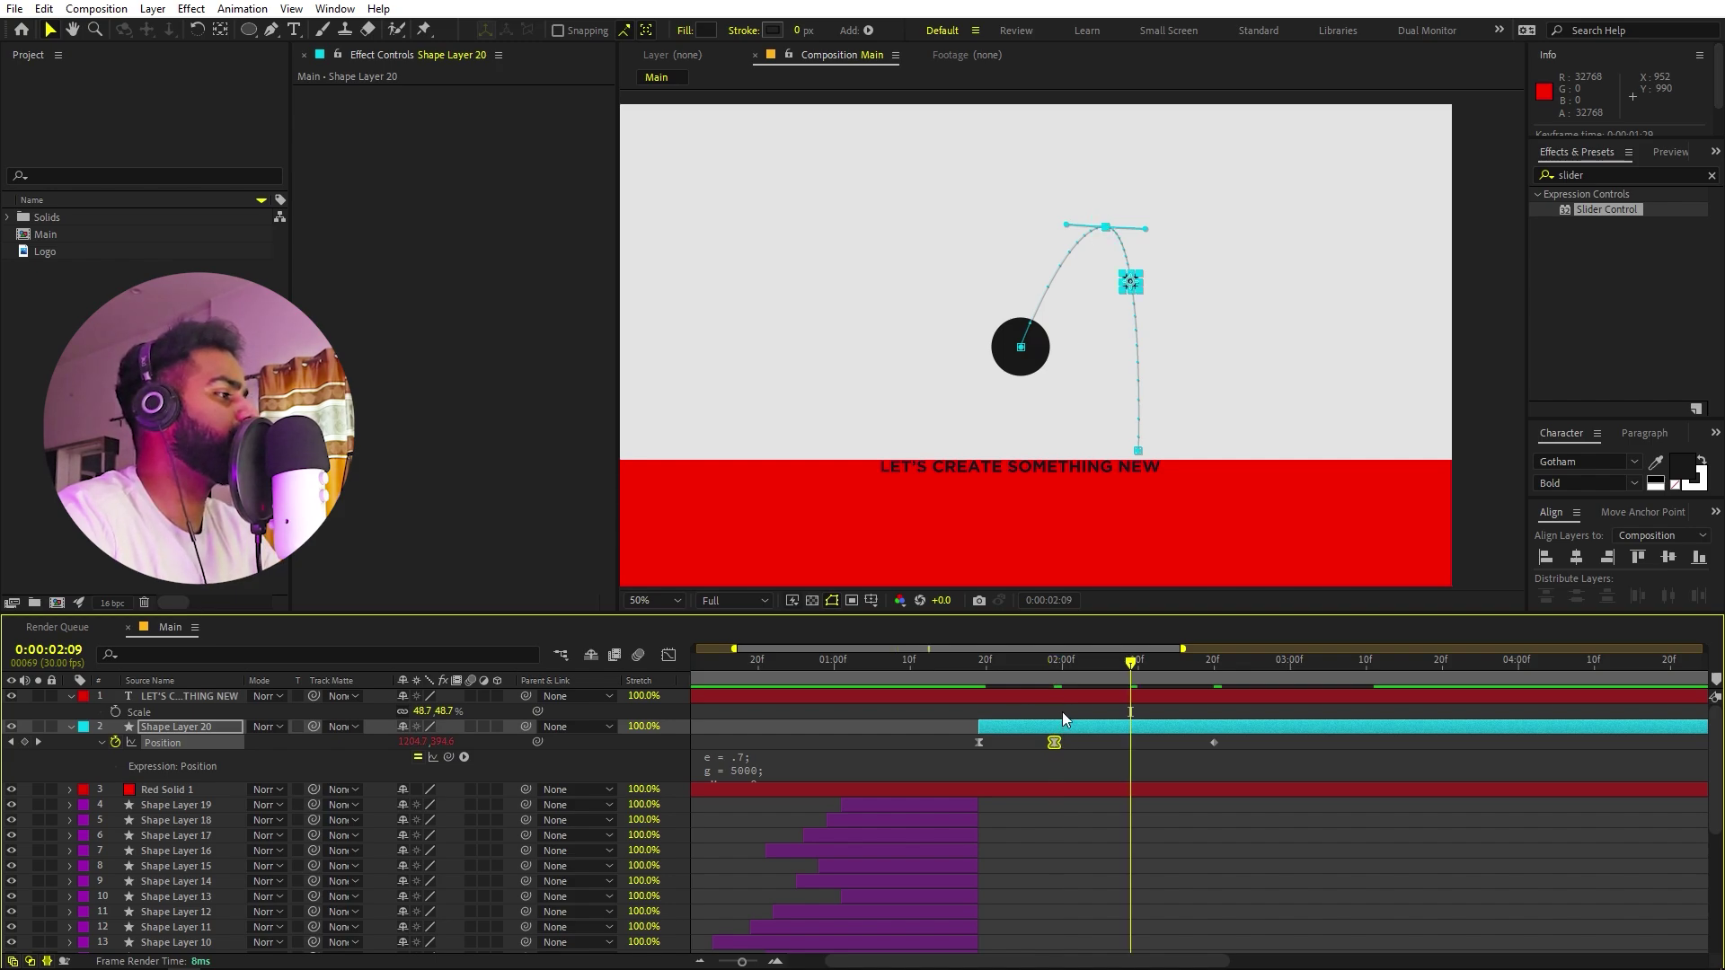
{"action": "left_click", "coordinate": [1204, 755]}
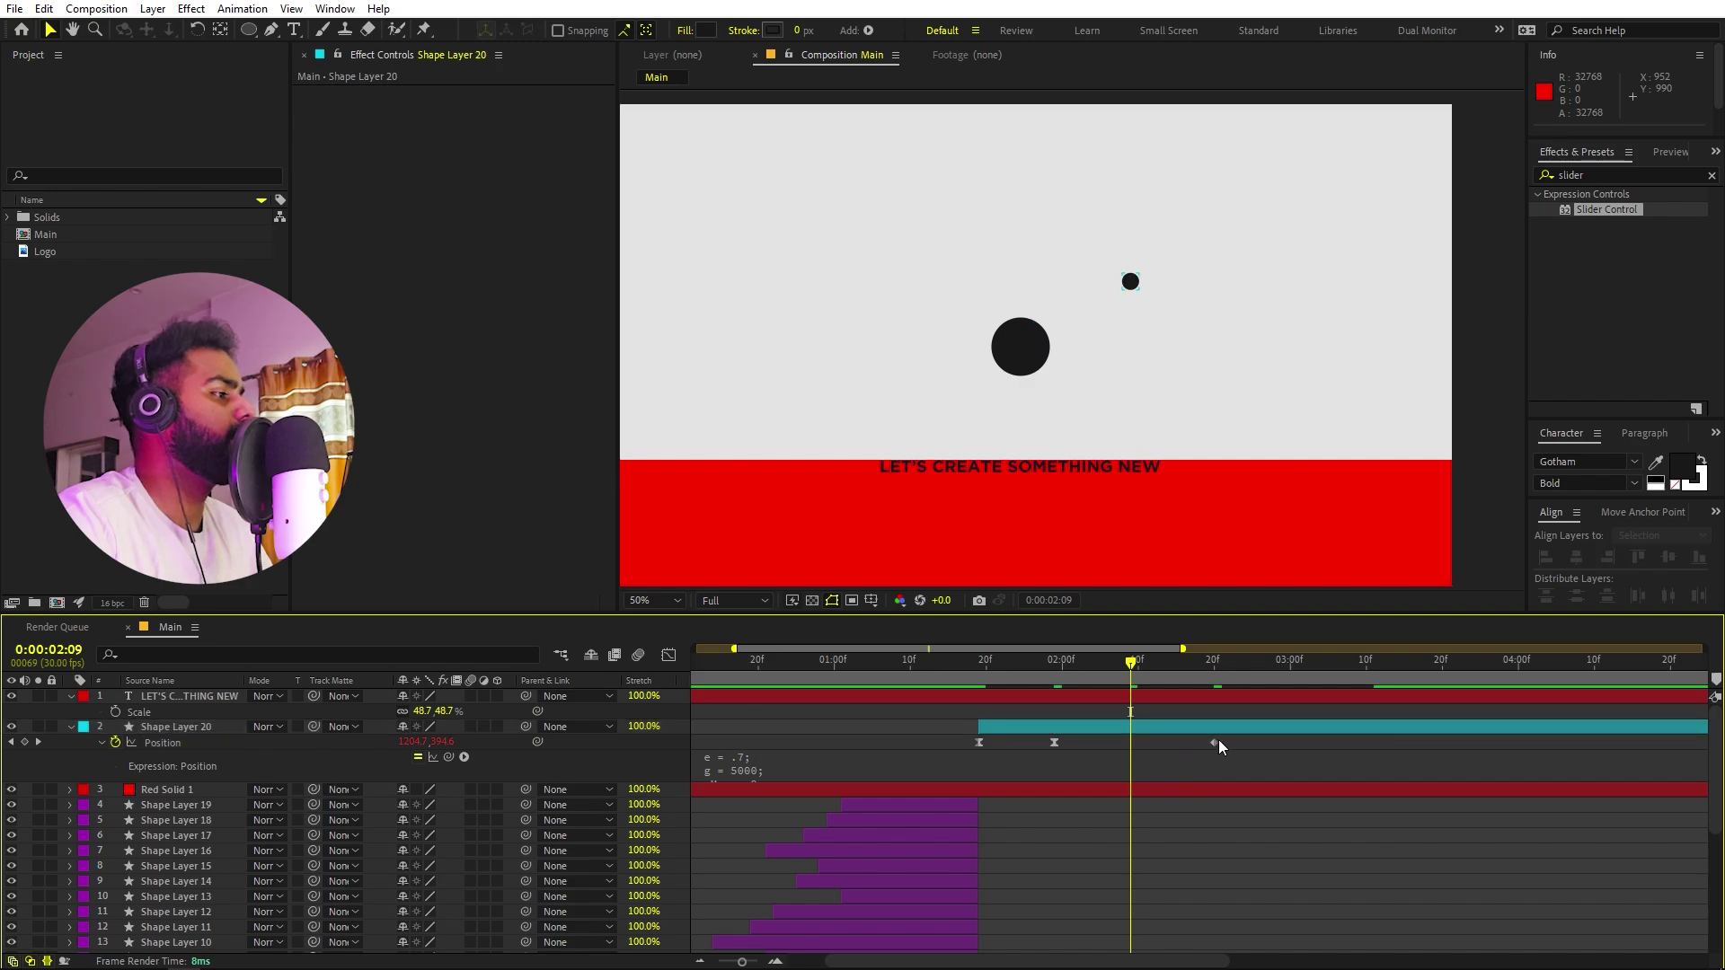
{"action": "left_click_drag", "start_coordinate": [1214, 742], "coordinate": [1091, 749]}
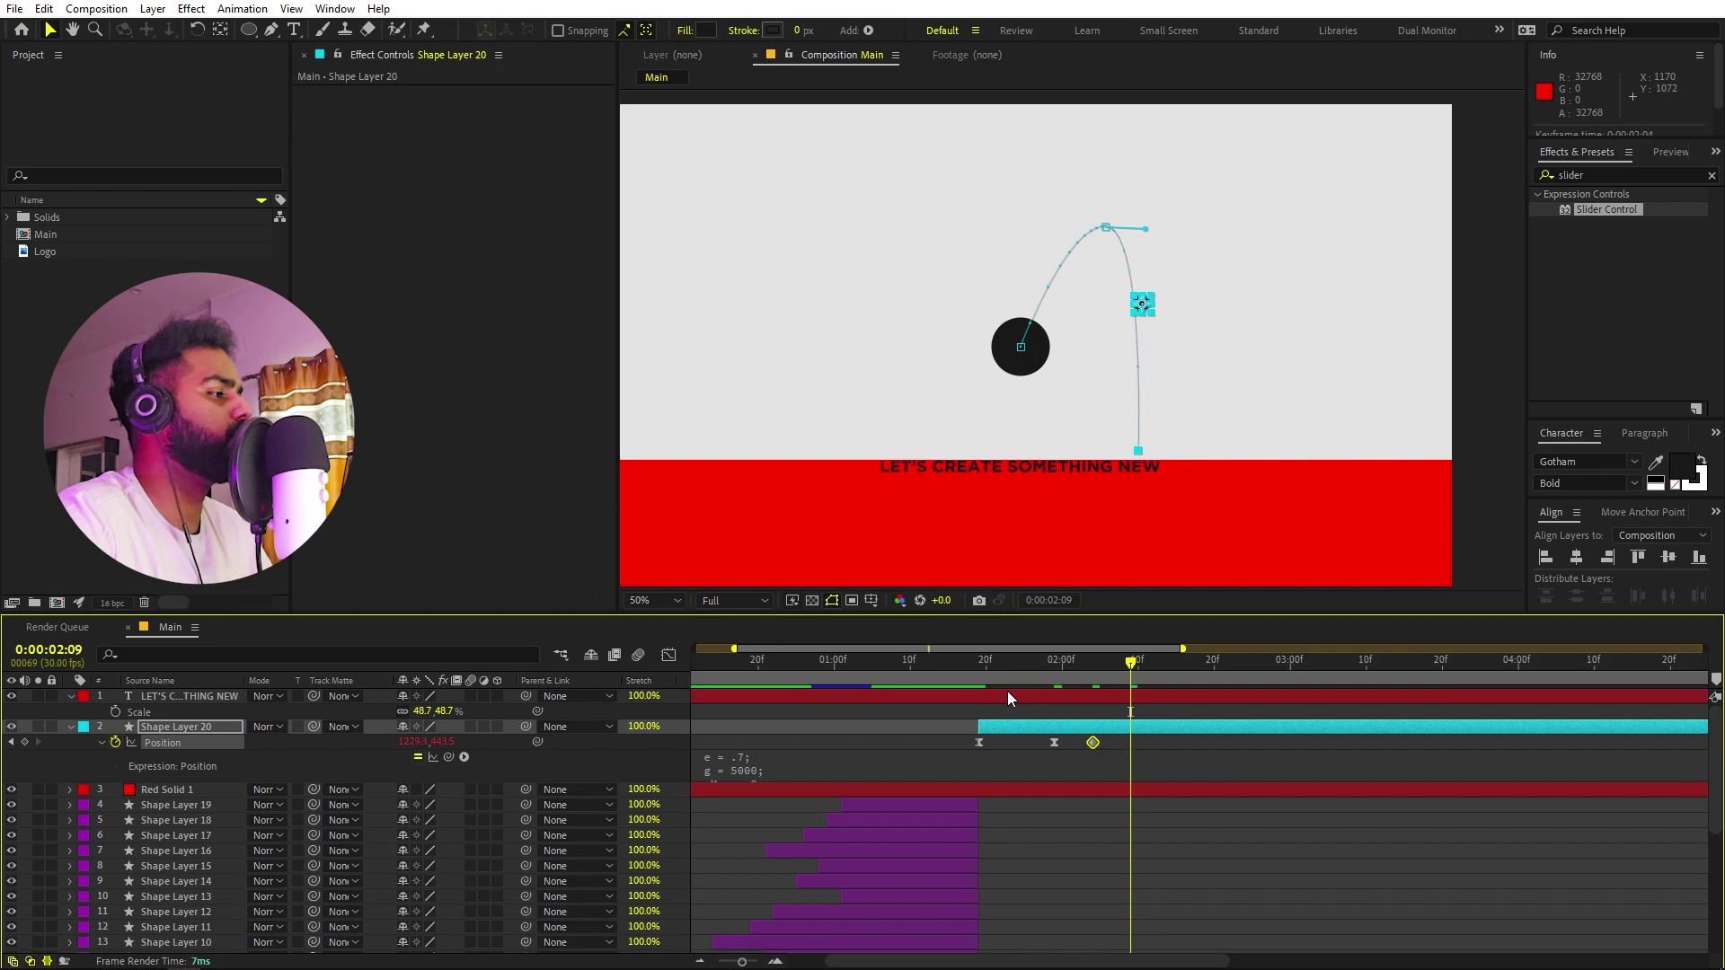
{"action": "left_click", "coordinate": [985, 670]}
{"action": "key", "text": "space"}
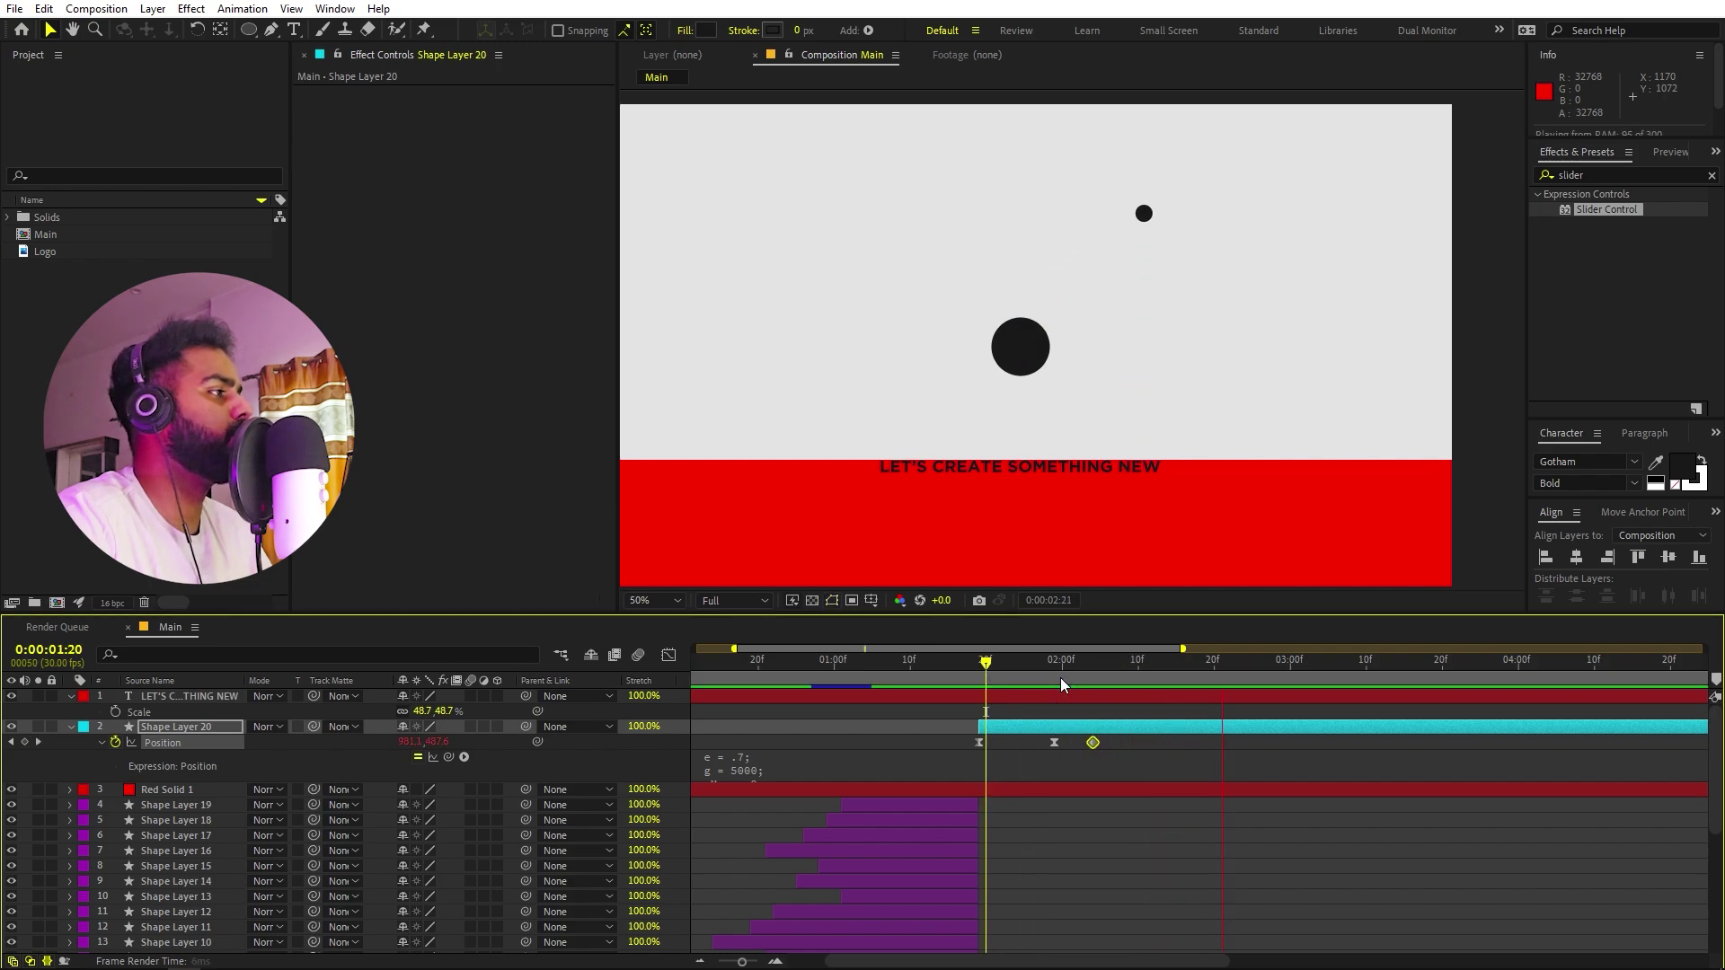
{"action": "key", "text": "space"}
Try the landing Position keyframe at about 0:00:02:14 and preview the jump from 0:00:01:18.
{"action": "left_click_drag", "start_coordinate": [1093, 742], "coordinate": [1168, 740]}
{"action": "left_click", "coordinate": [971, 665]}
{"action": "key", "text": "space"}
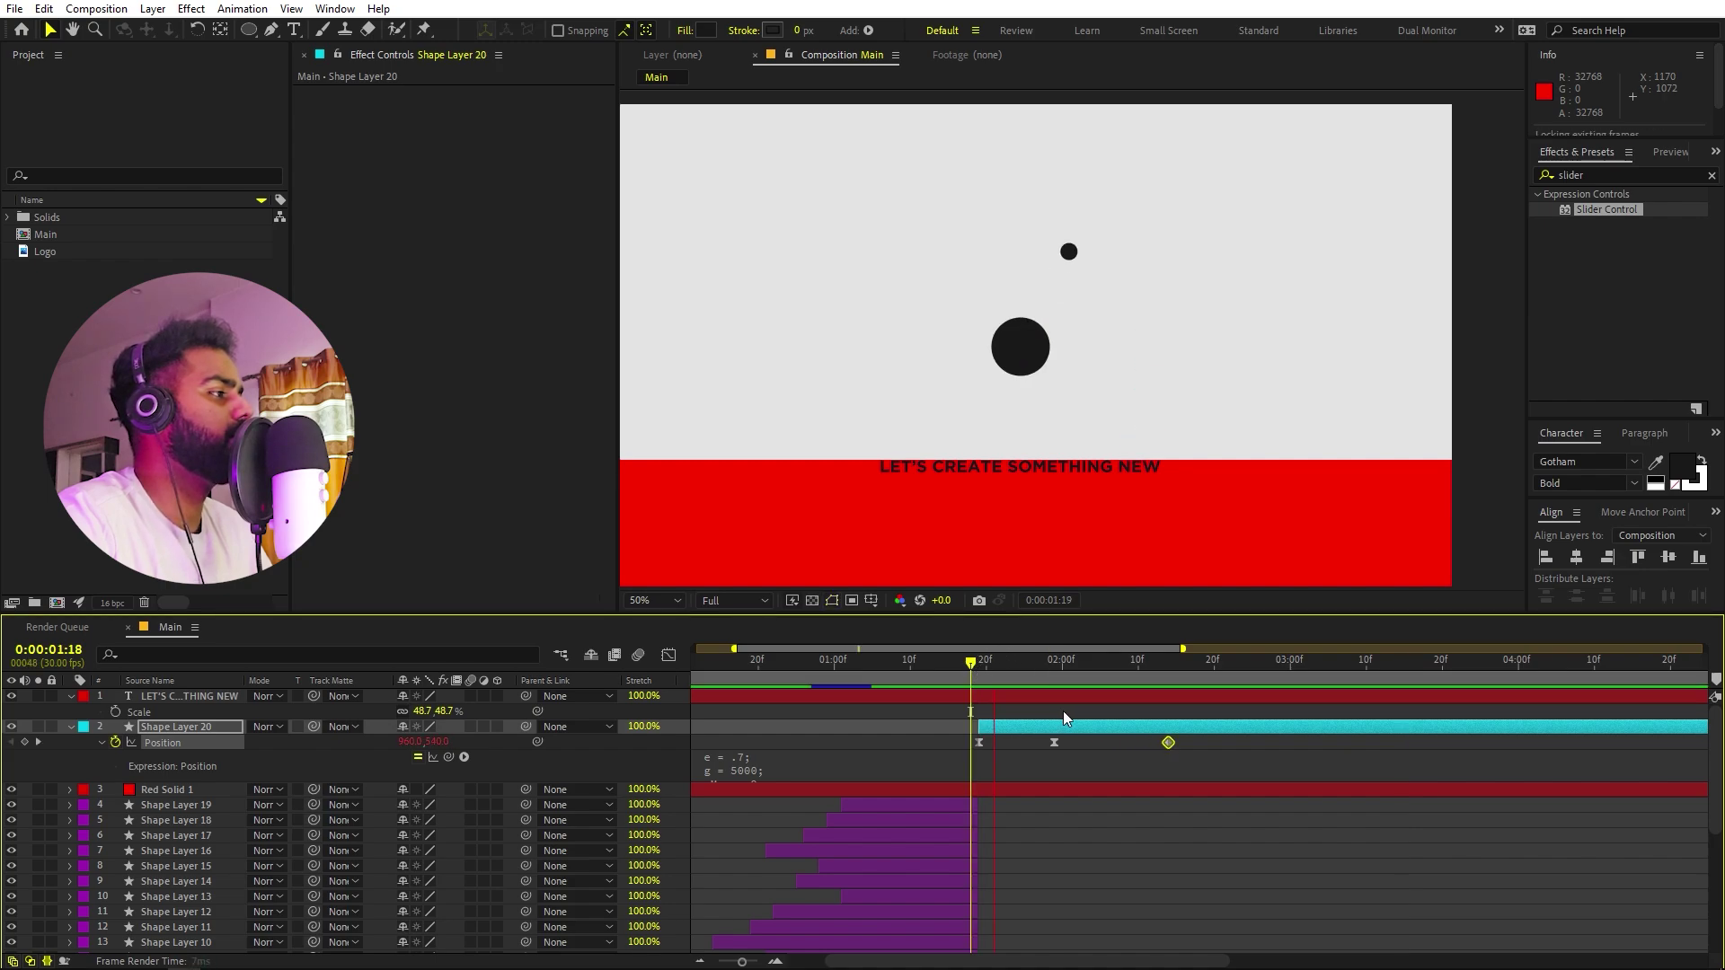
{"action": "key", "text": "space"}
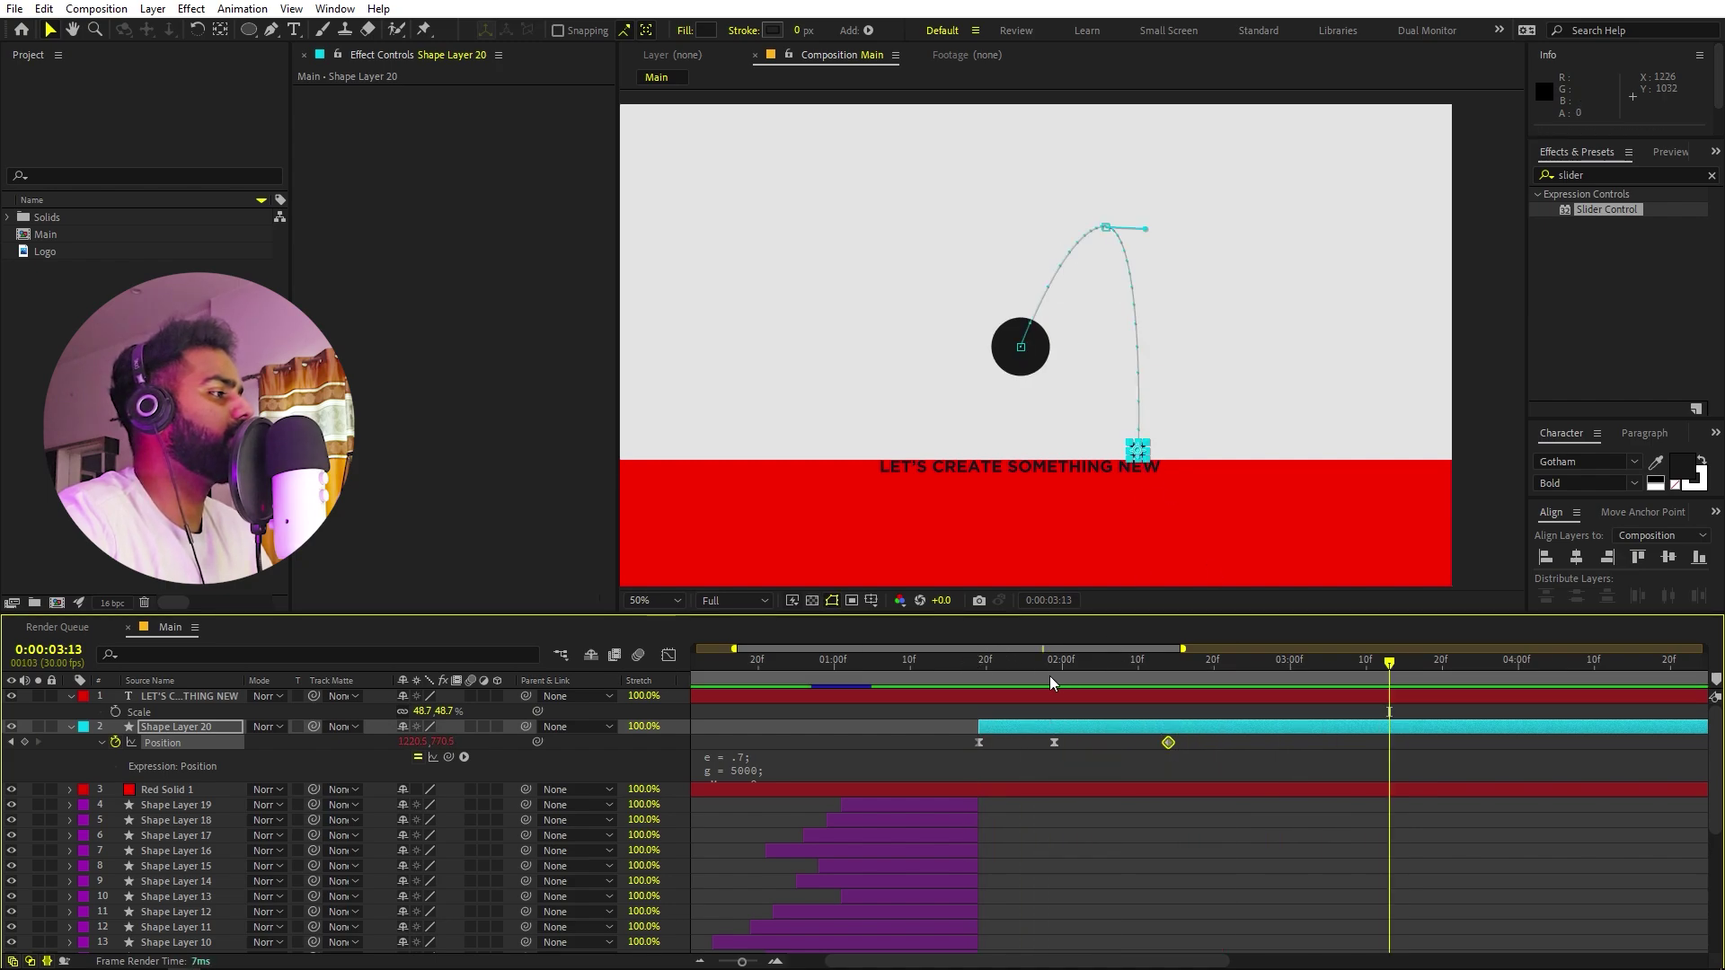
{"action": "key", "text": "Page_Down"}
{"action": "key", "text": "space"}
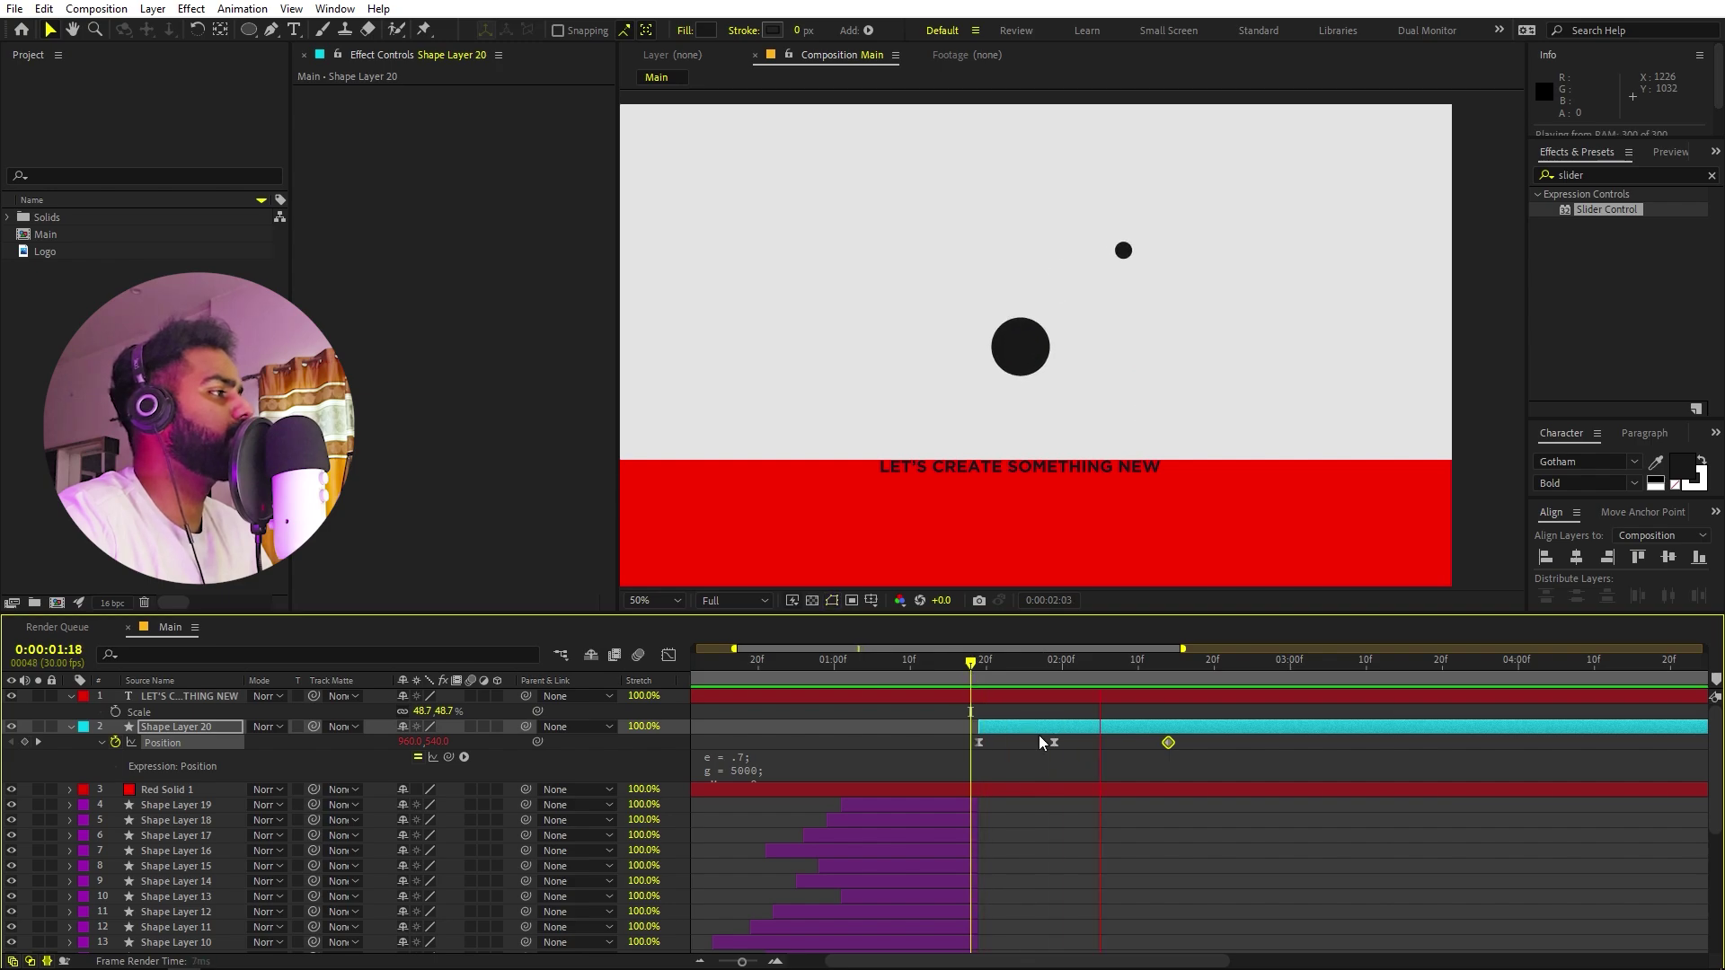
{"action": "key", "text": "space"}
Move the landing Position keyframe of Shape Layer 20 to 0:00:02:10 and preview the bounce.
{"action": "left_click_drag", "start_coordinate": [1158, 744], "coordinate": [1139, 747]}
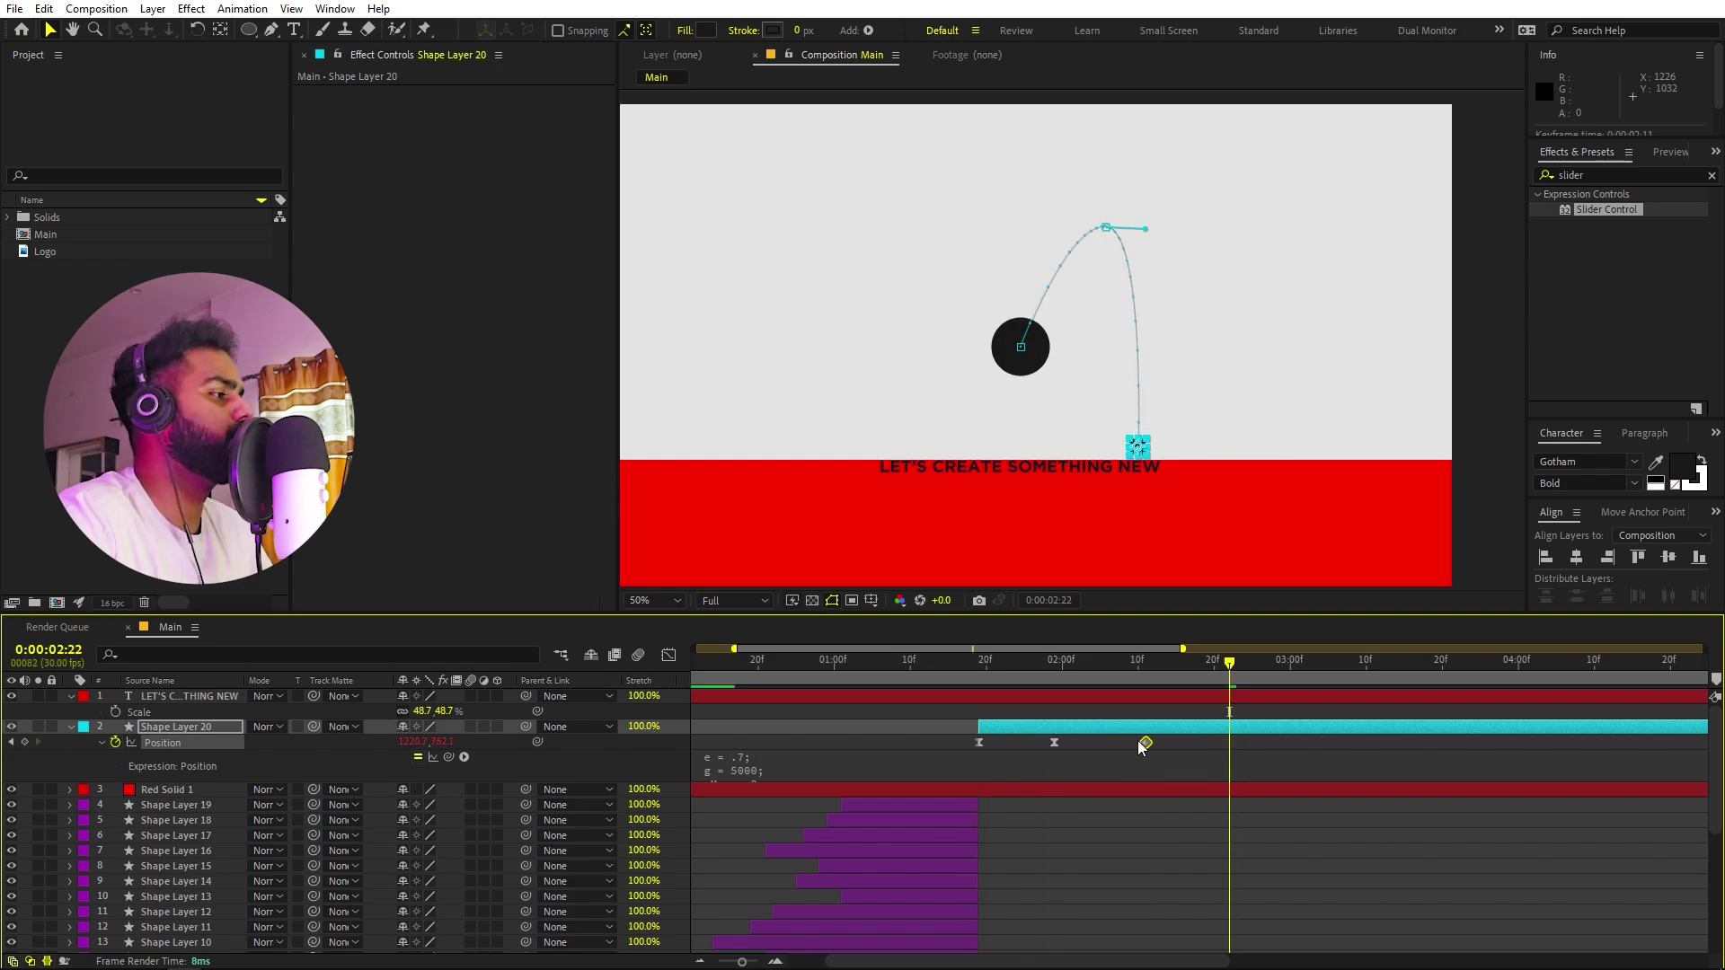
{"action": "left_click_drag", "start_coordinate": [992, 665], "coordinate": [964, 666]}
{"action": "key", "text": "space"}
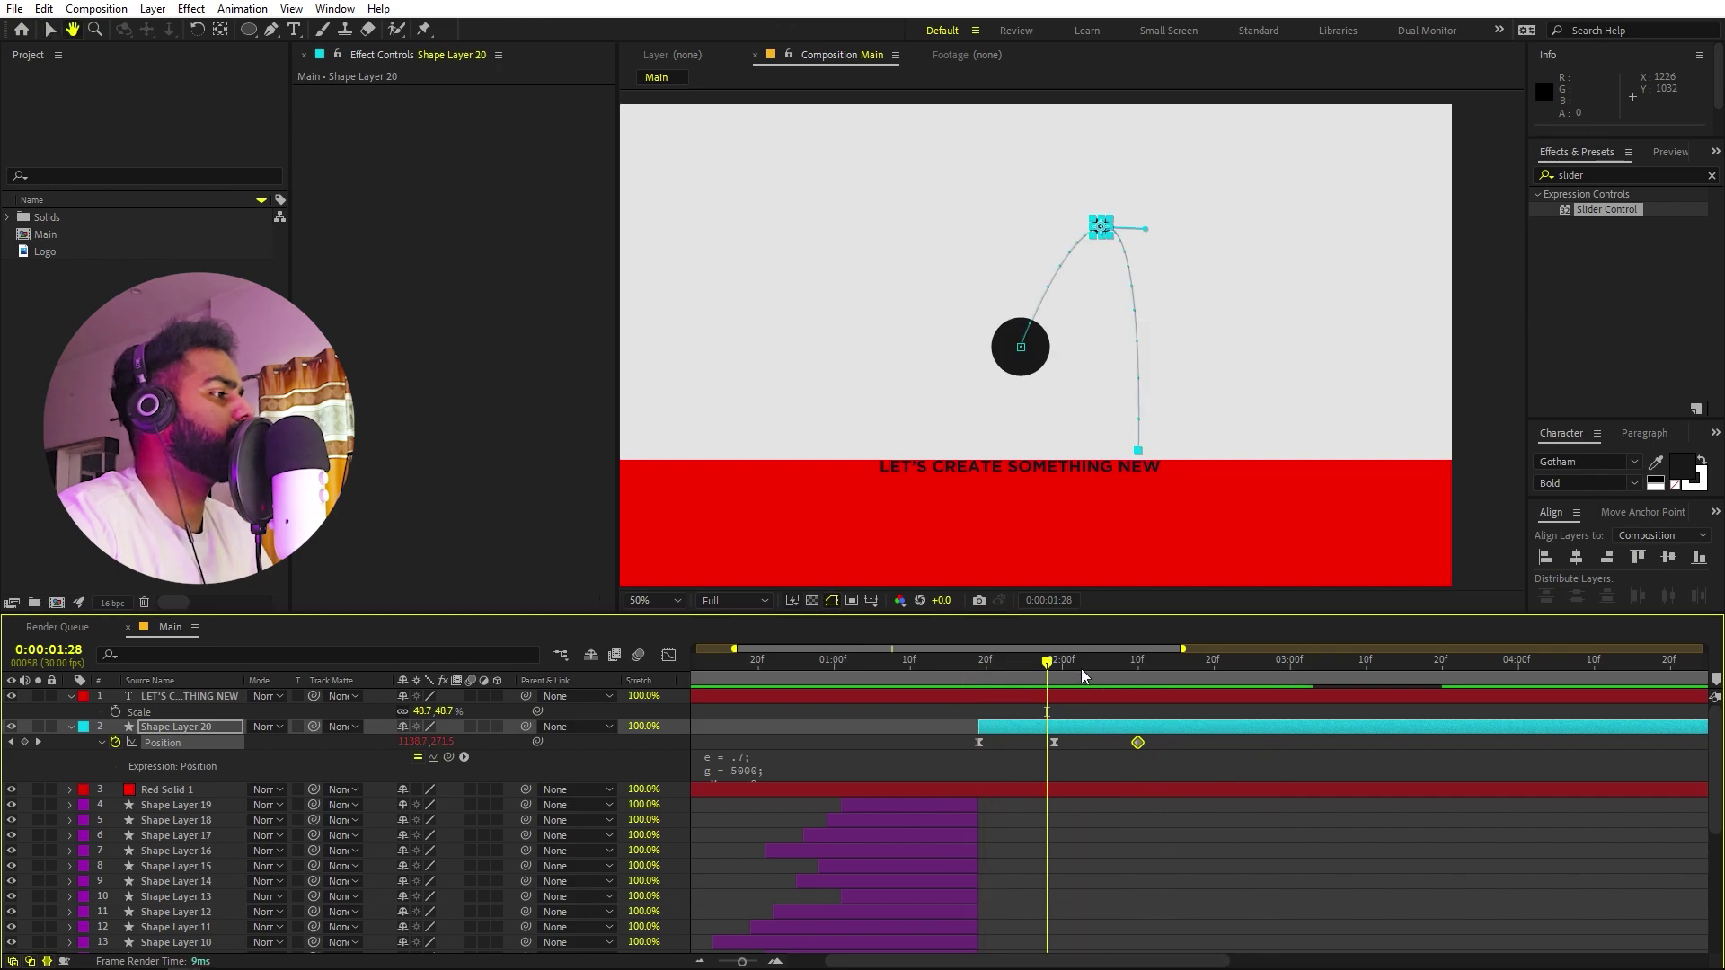
Set the current time to the peak keyframe at 0:00:01:29 and duplicate Shape Layer 20.
{"action": "mouse_move", "coordinate": [1086, 678]}
{"action": "left_mouse_down"}
{"action": "mouse_move", "coordinate": [1131, 678]}
{"action": "mouse_move", "coordinate": [1010, 684]}
{"action": "mouse_move", "coordinate": [1087, 687]}
{"action": "mouse_move", "coordinate": [1055, 691]}
{"action": "left_mouse_up"}
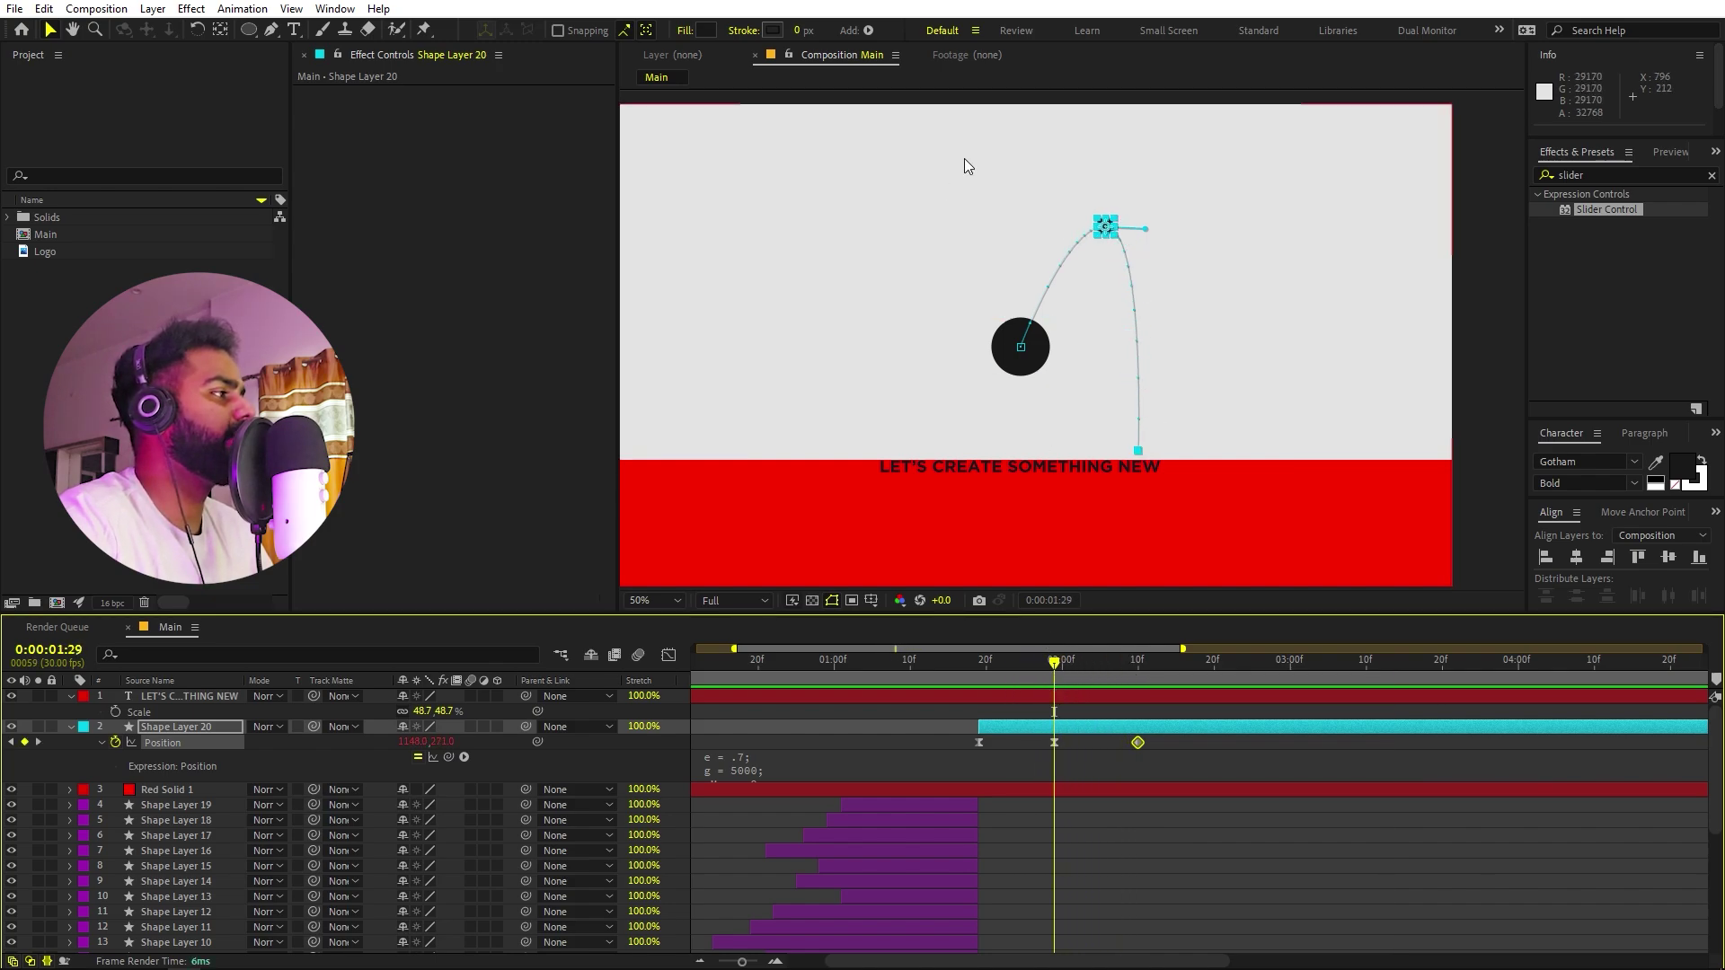
{"action": "left_click", "coordinate": [1018, 730]}
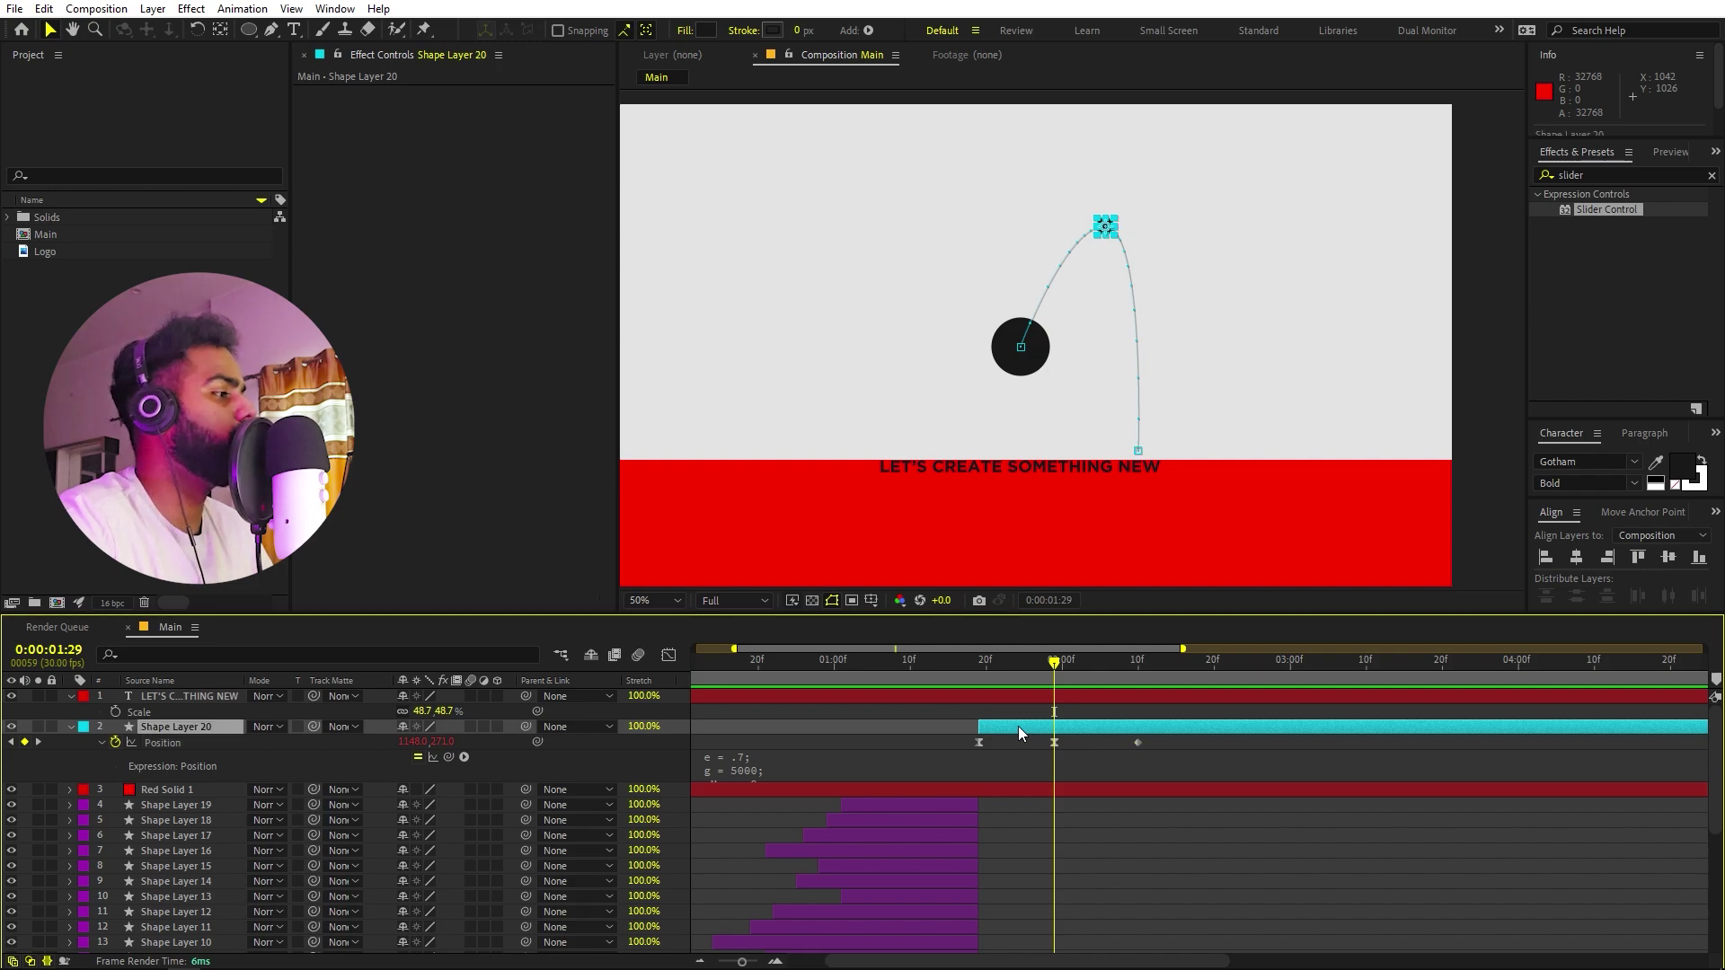
{"action": "key", "text": "ctrl+d"}
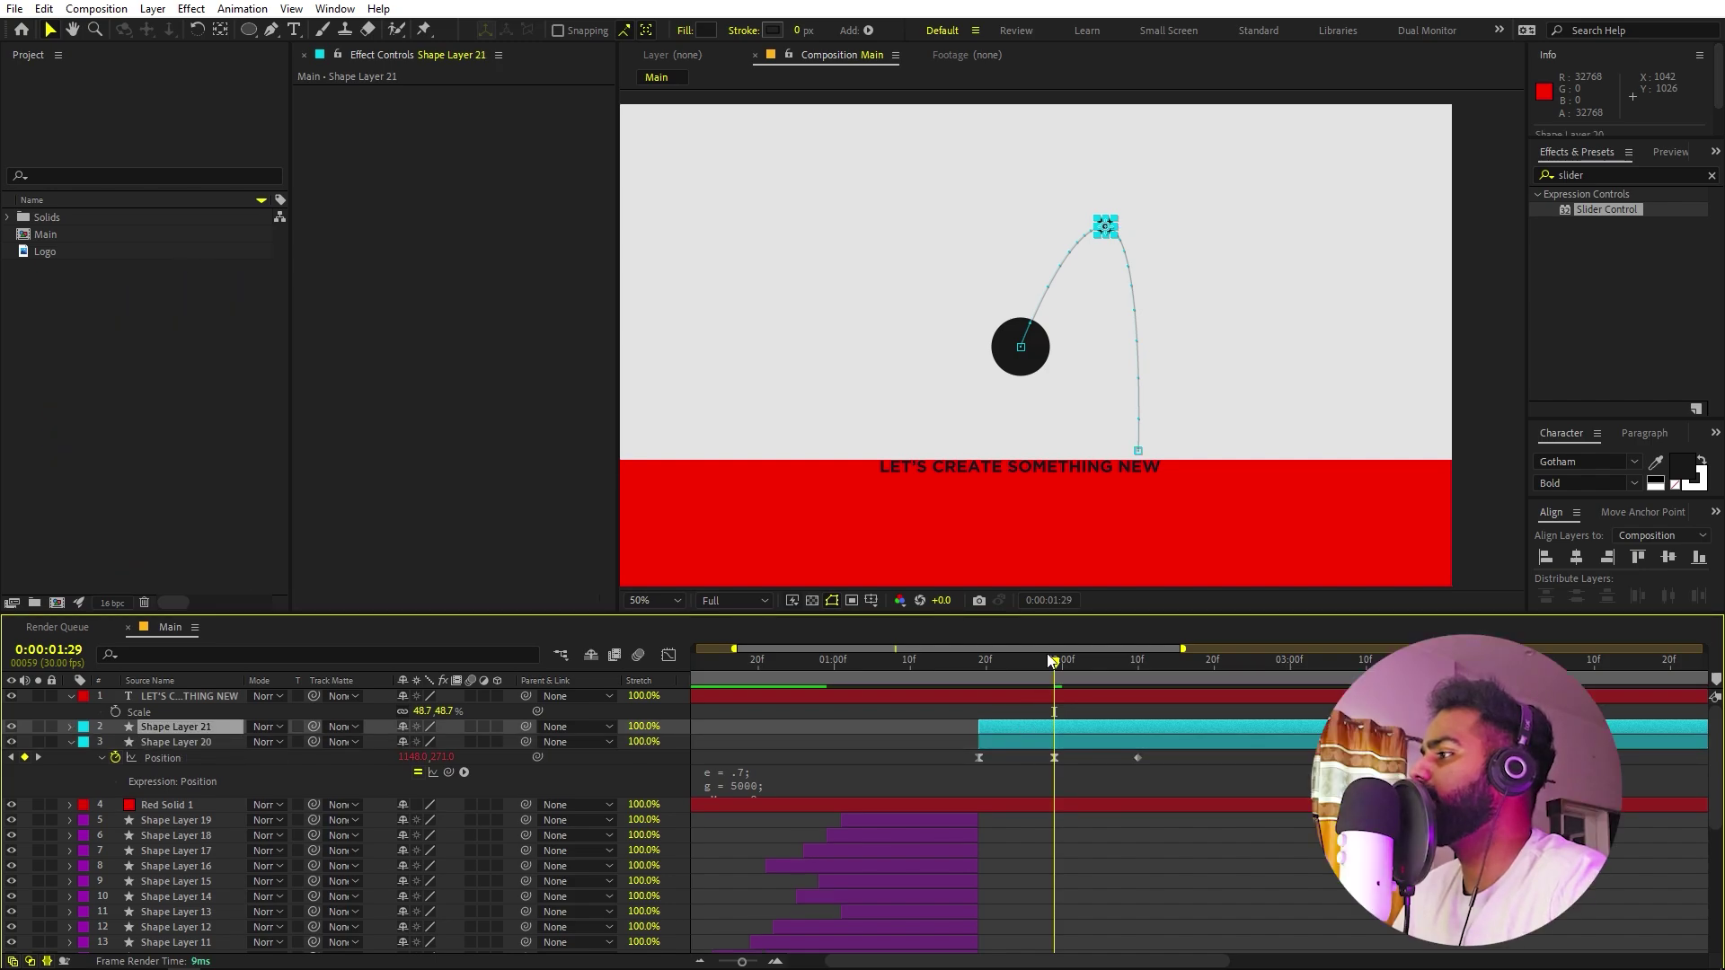
Move the landing Position keyframe of Shape Layer 21 at 0:00:02:10 to about 1064.5, 758.5, above the word SOMETHING.
{"action": "left_click_drag", "start_coordinate": [1087, 665], "coordinate": [1136, 669]}
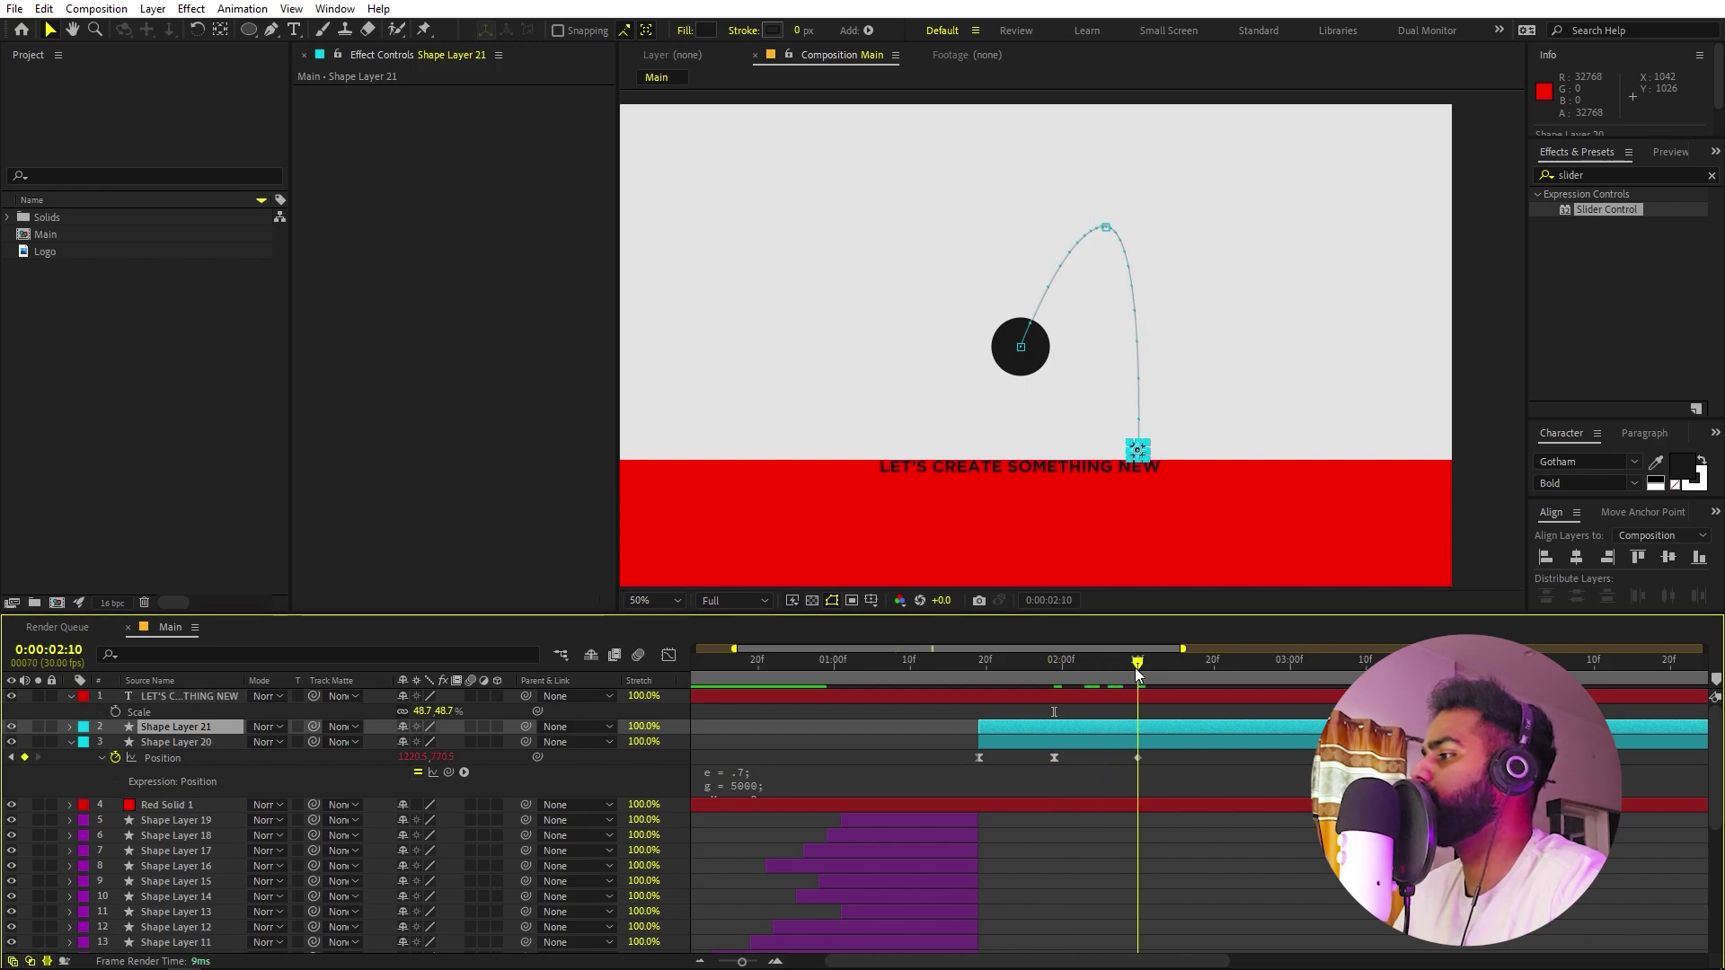
{"action": "key", "text": "period"}
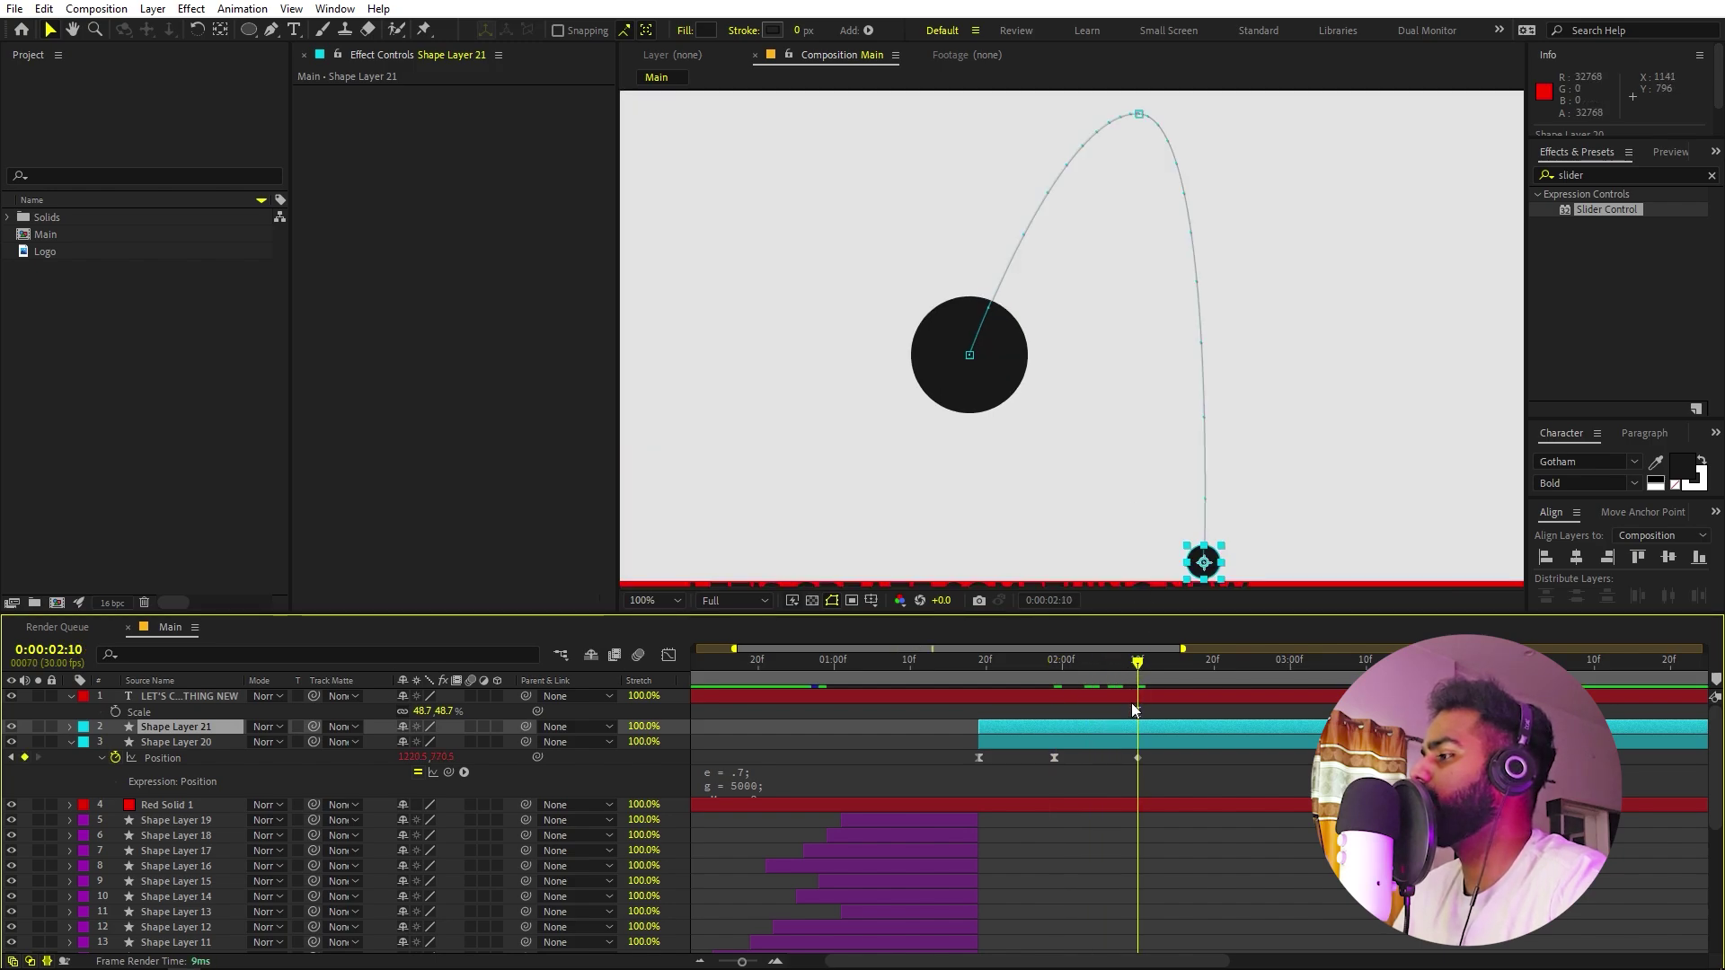
{"action": "key", "text": "p"}
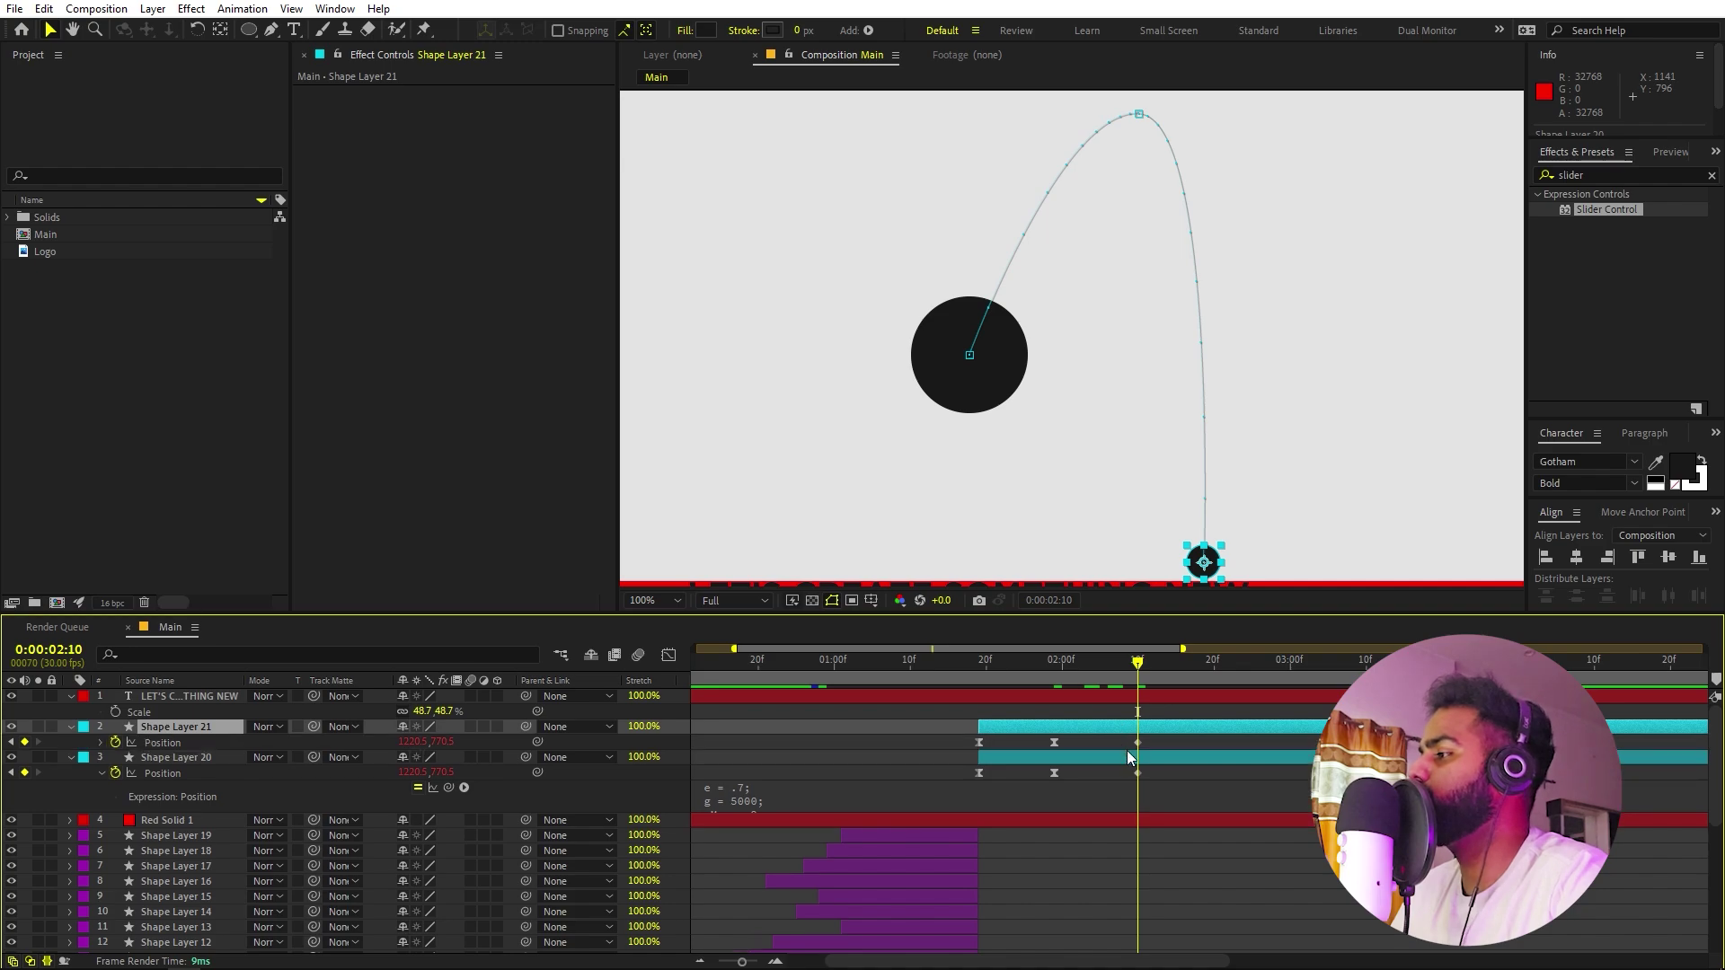
{"action": "left_click", "coordinate": [1123, 738]}
{"action": "left_click", "coordinate": [1123, 726]}
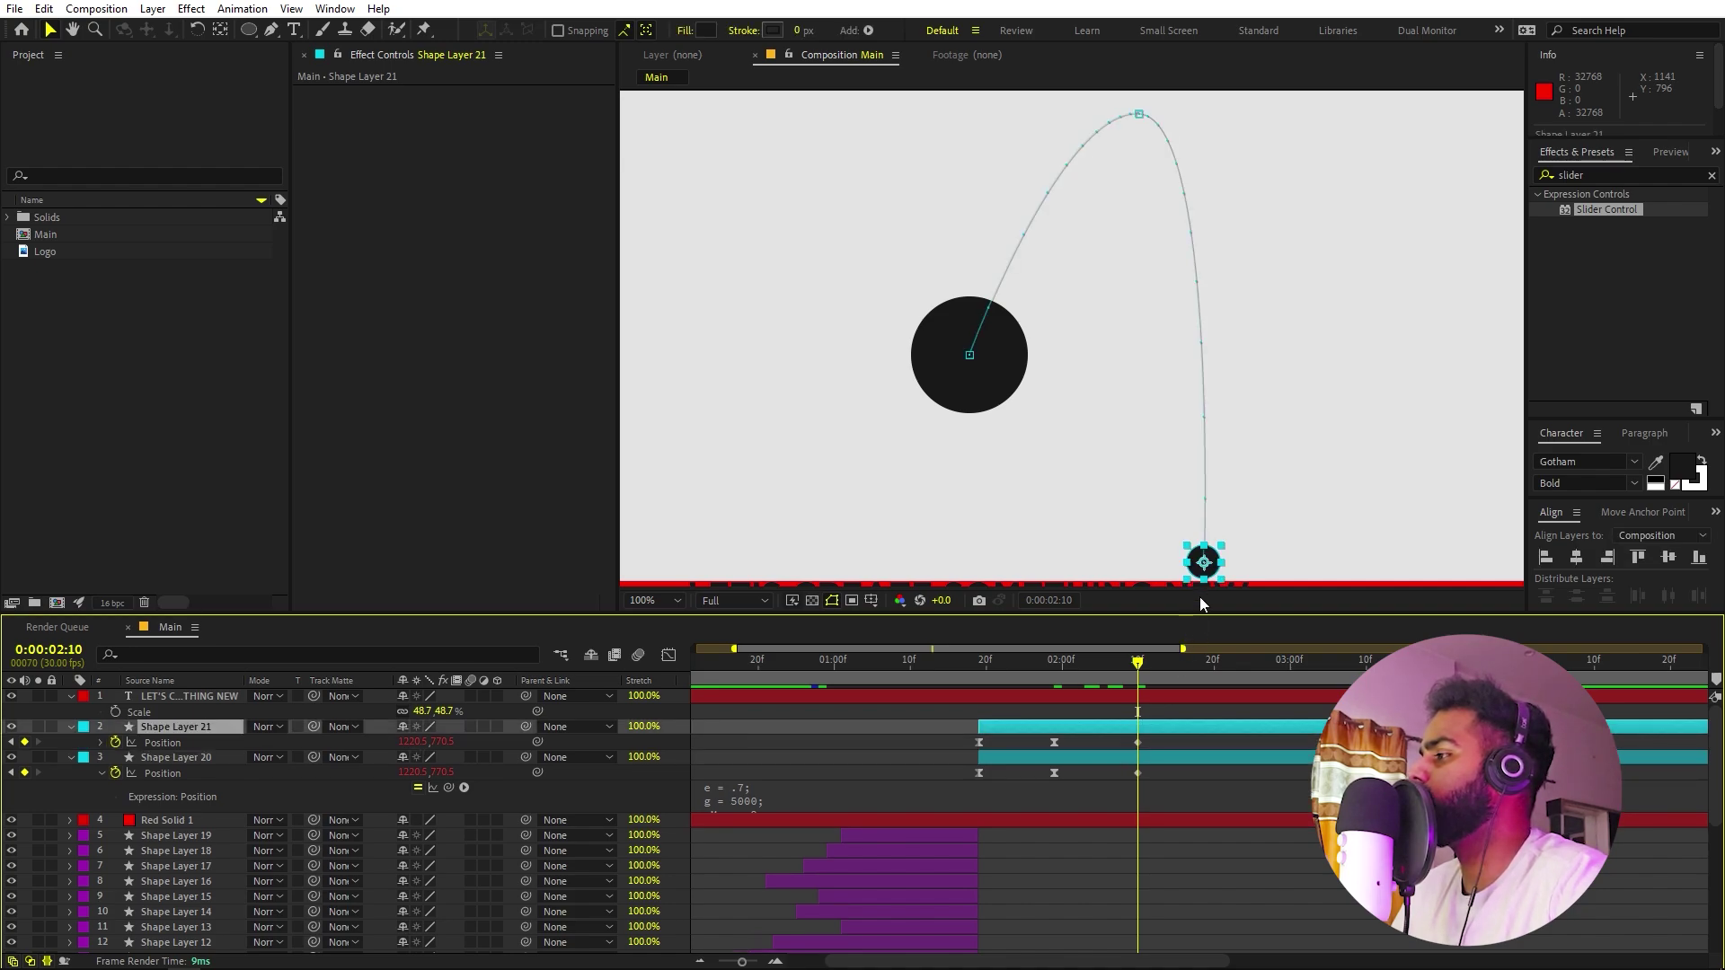
{"action": "left_click_drag", "start_coordinate": [1210, 564], "coordinate": [1114, 557]}
{"action": "left_click_drag", "start_coordinate": [1265, 501], "coordinate": [1304, 432]}
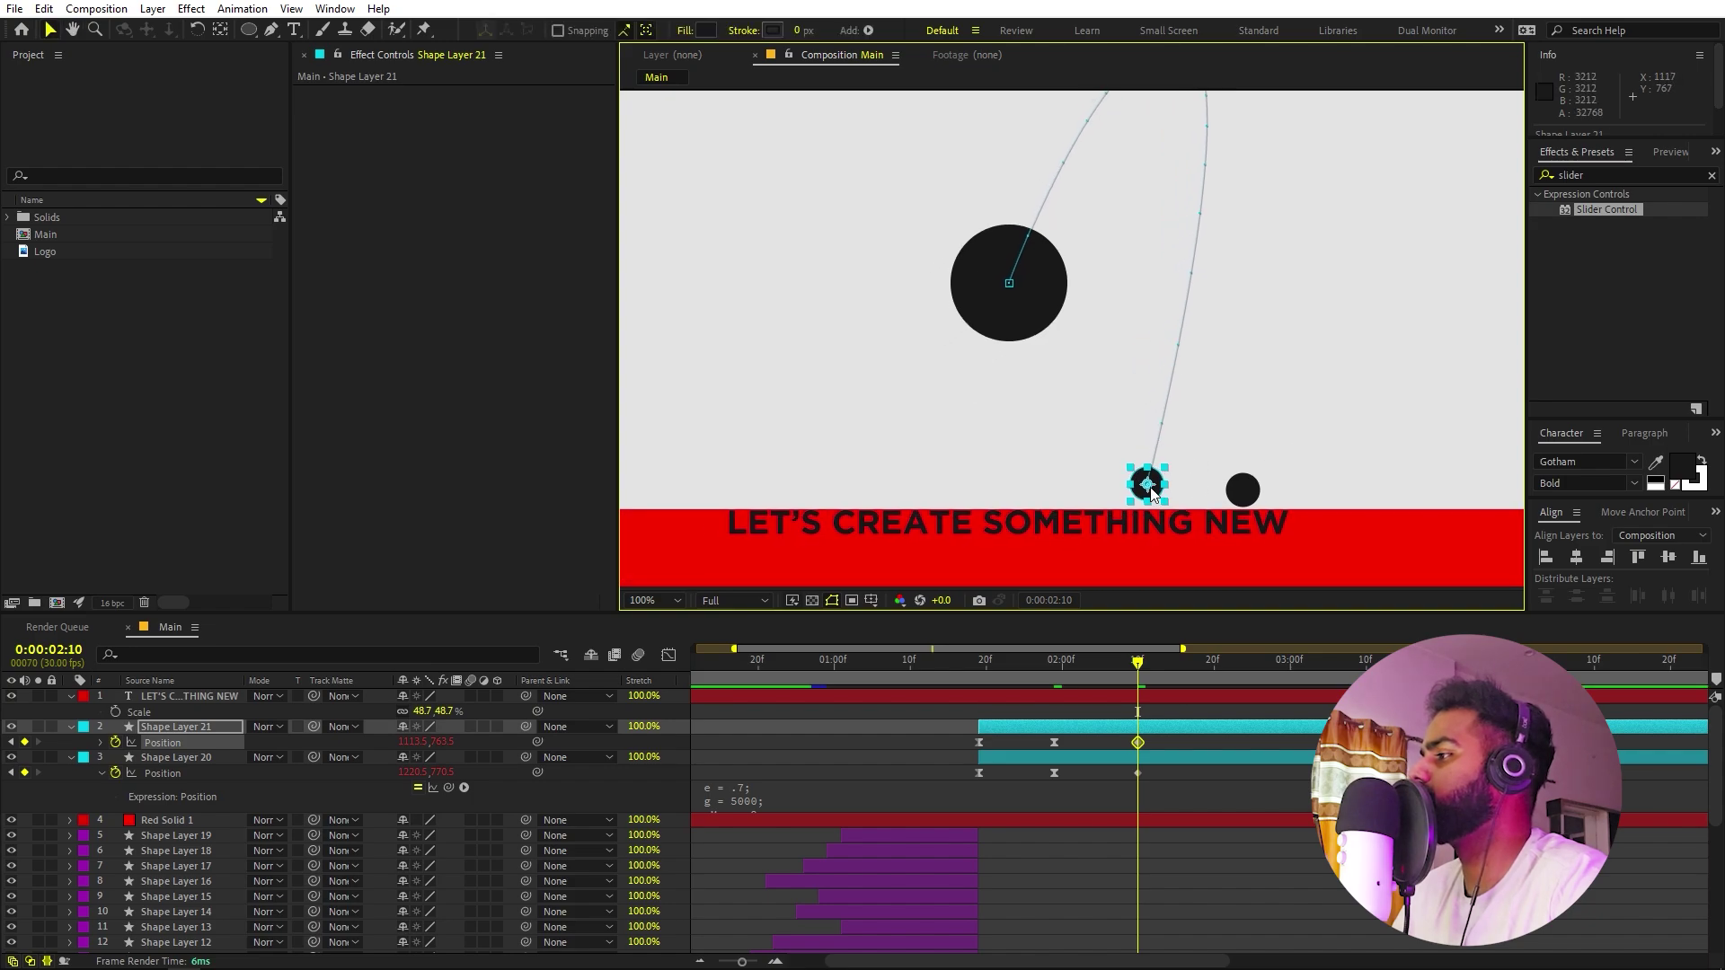
{"action": "left_click_drag", "start_coordinate": [1136, 486], "coordinate": [1099, 481]}
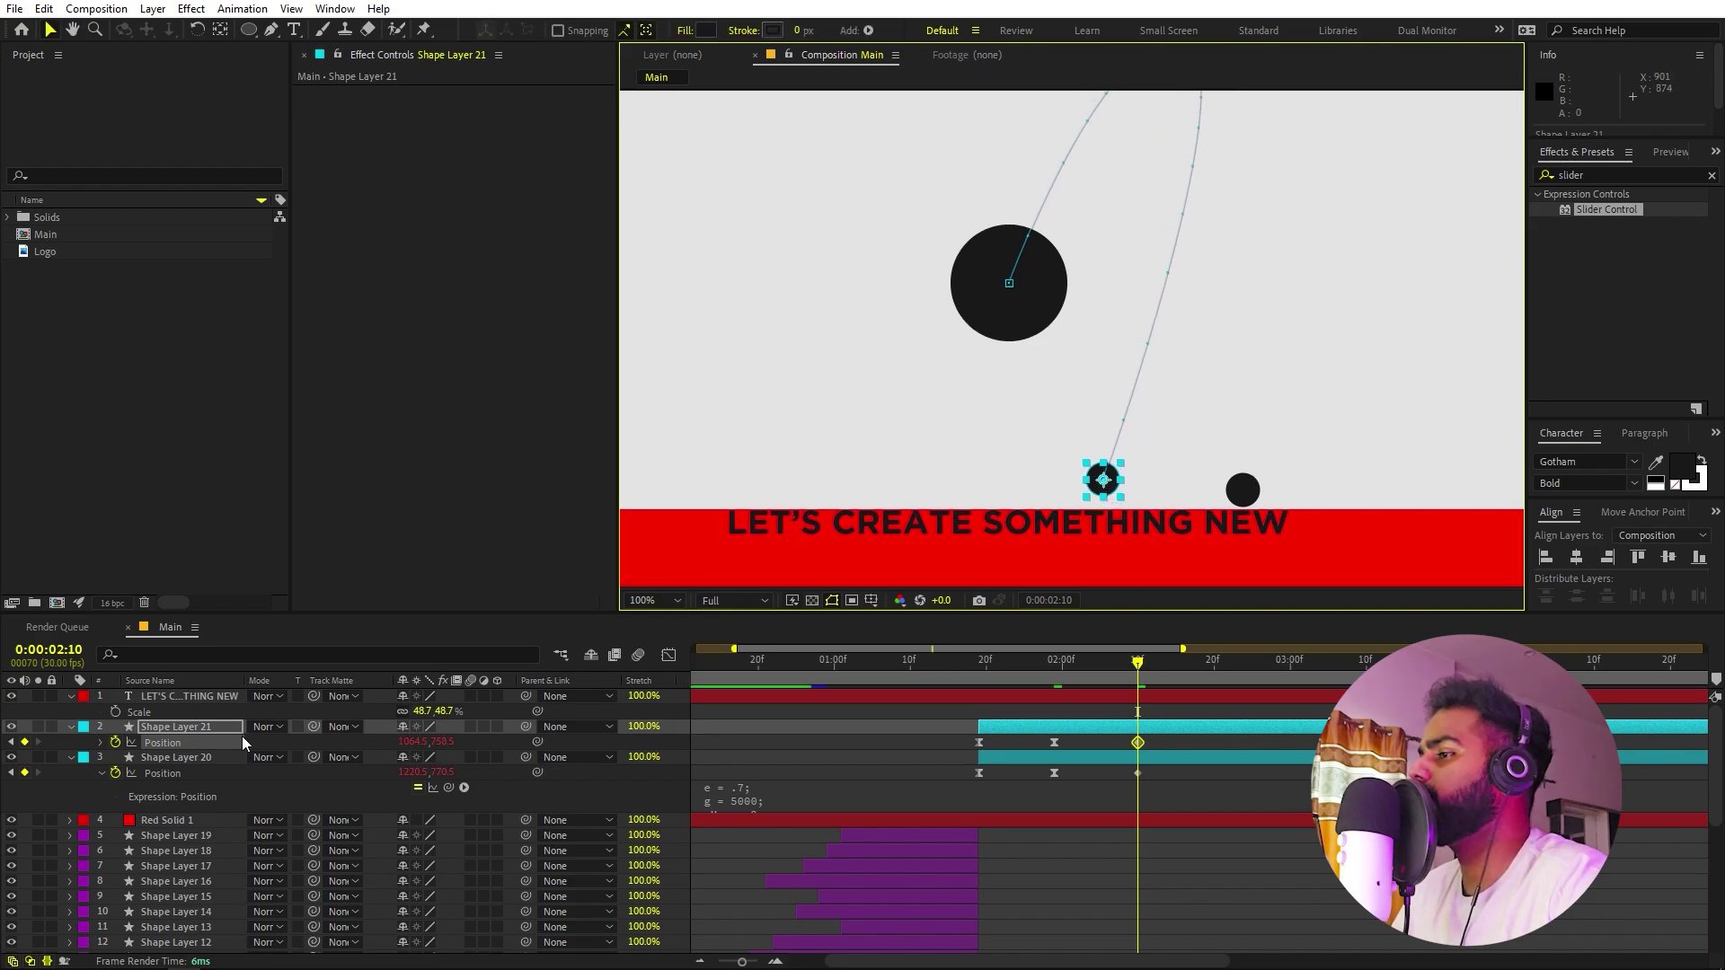
Scale Shape Layer 21 up to 175.2% so the circle rests on the edge of the red solid.
{"action": "key", "text": "s"}
{"action": "left_click_drag", "start_coordinate": [431, 741], "coordinate": [973, 726]}
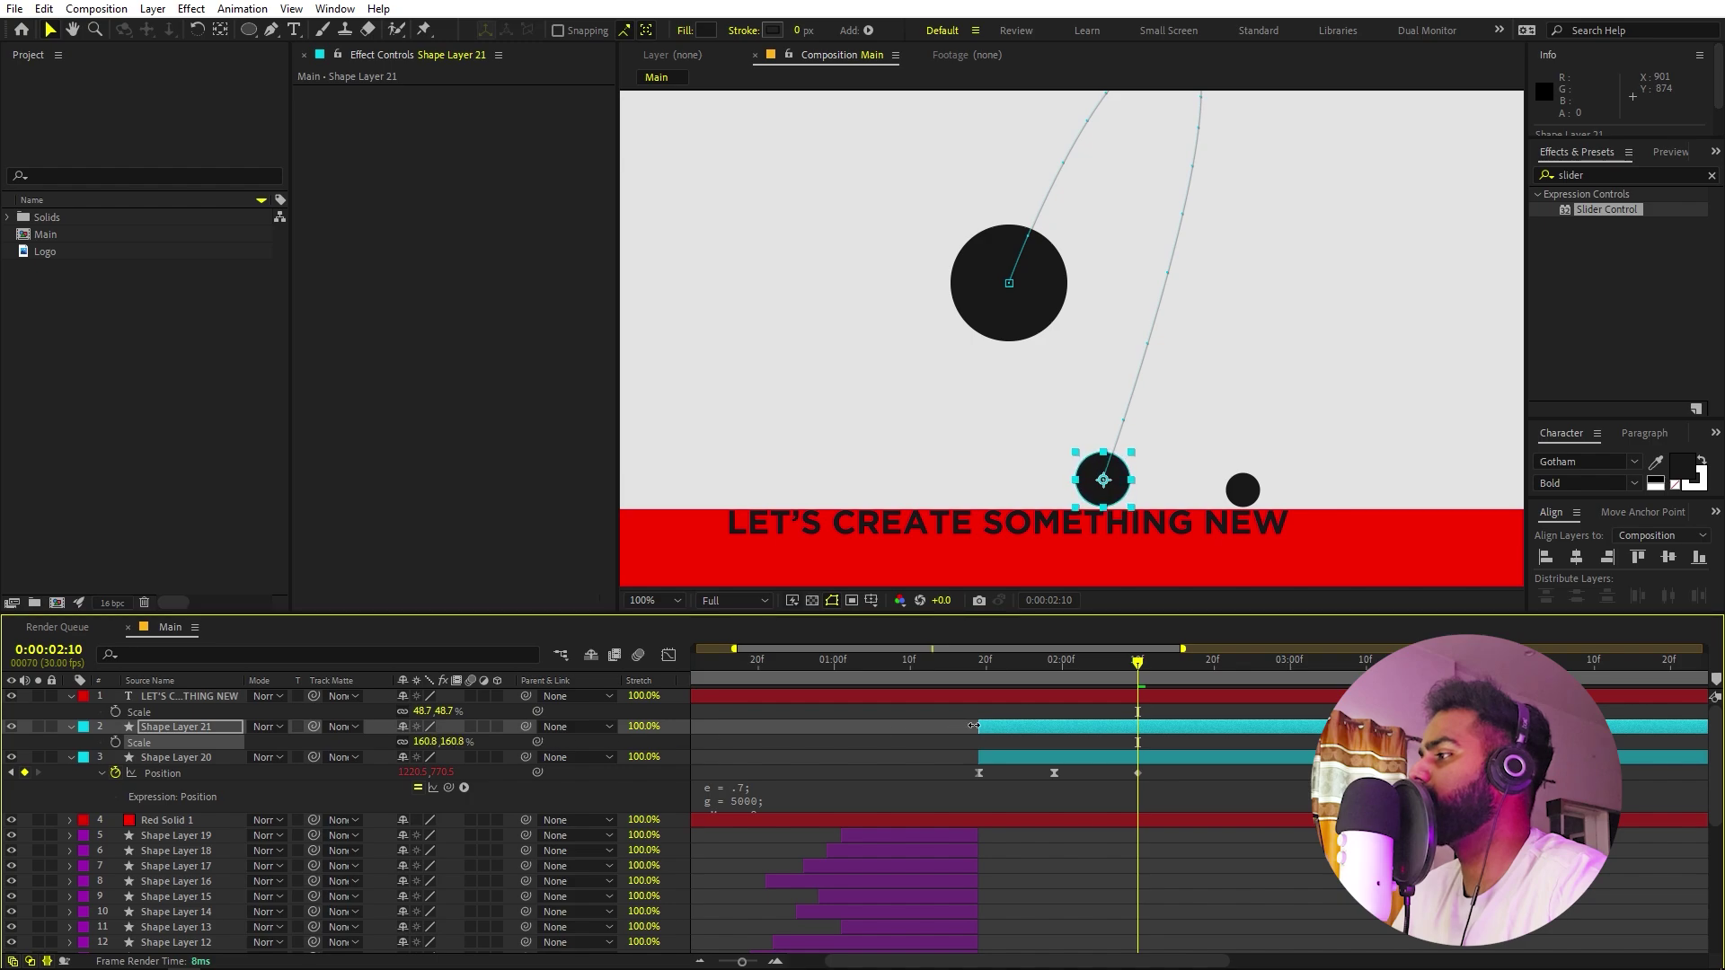
{"action": "scroll", "coordinate": [1198, 470], "scroll_direction": "up", "scroll_amount": 4}
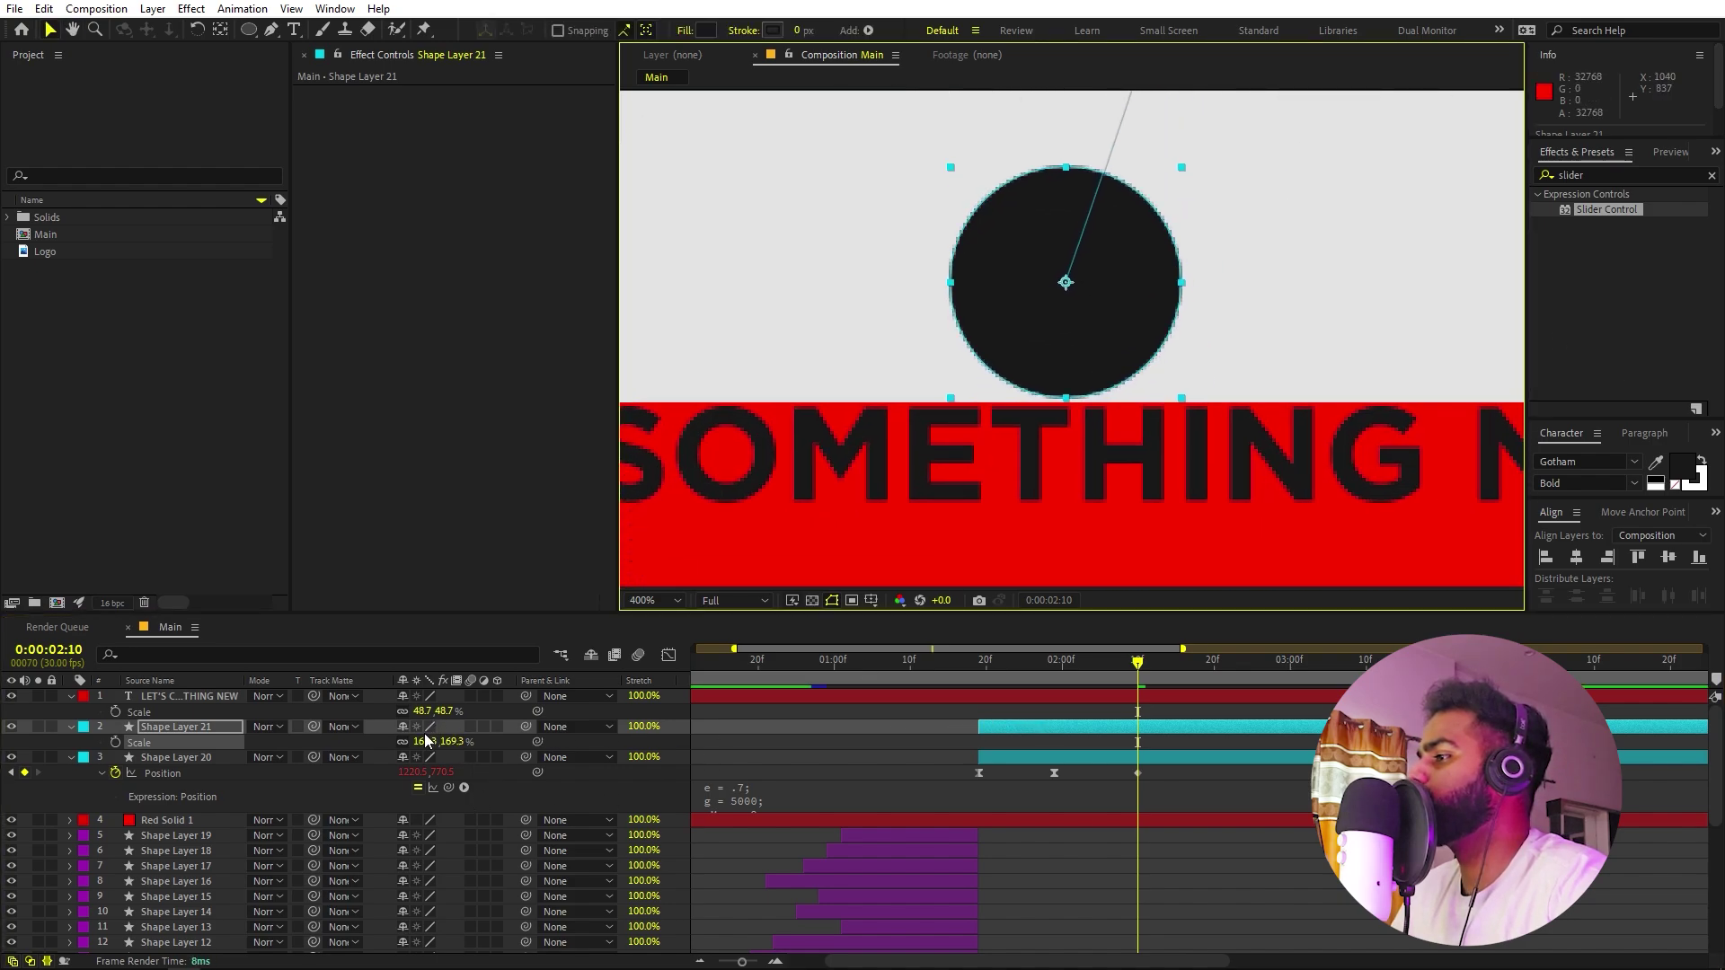
{"action": "left_click_drag", "start_coordinate": [427, 739], "coordinate": [984, 399]}
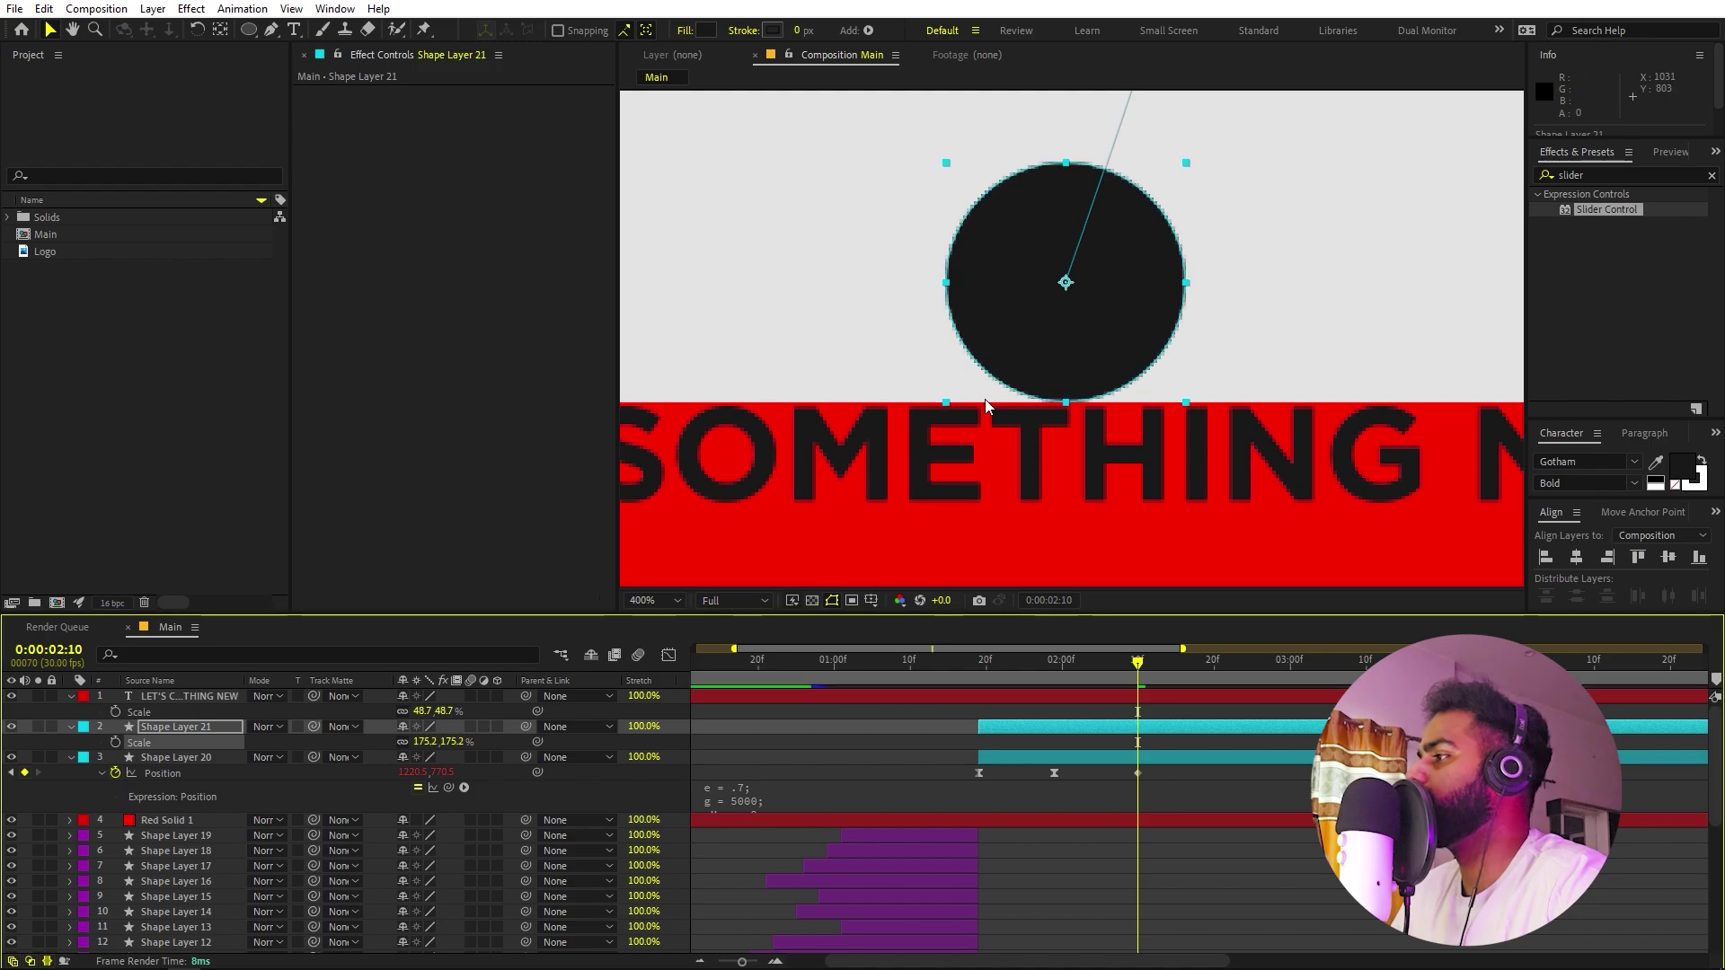
{"action": "scroll", "coordinate": [1263, 386], "scroll_direction": "down", "scroll_amount": 6}
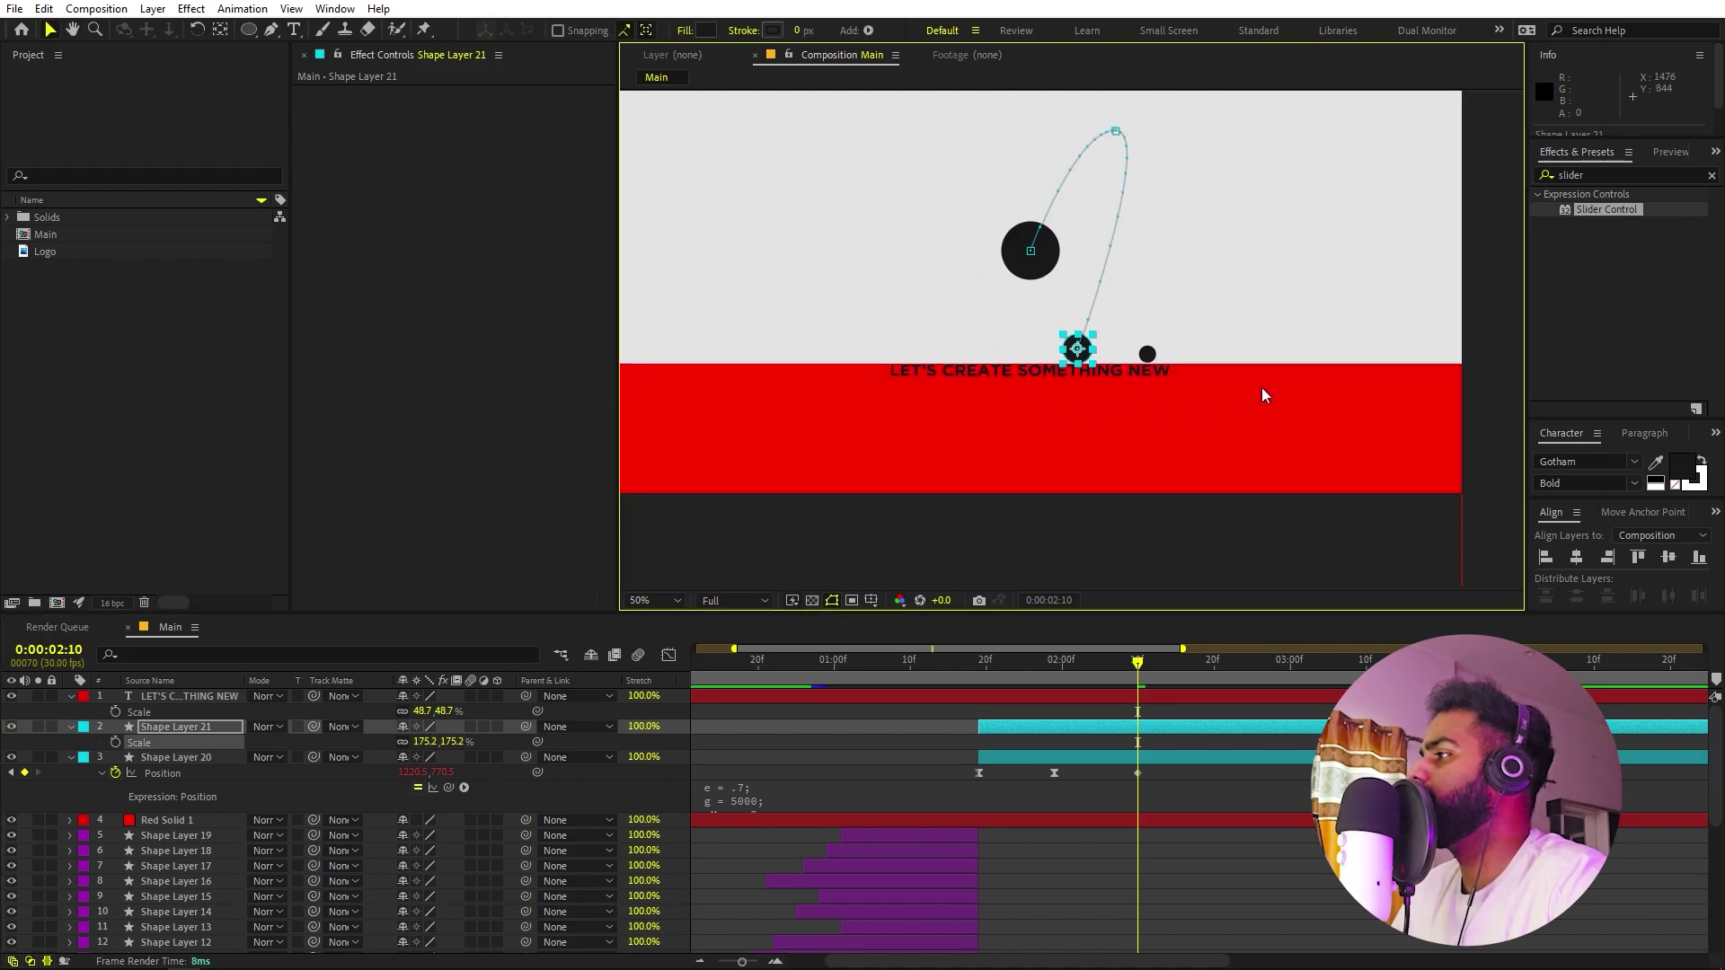
{"action": "left_click_drag", "start_coordinate": [1189, 321], "coordinate": [1196, 336]}
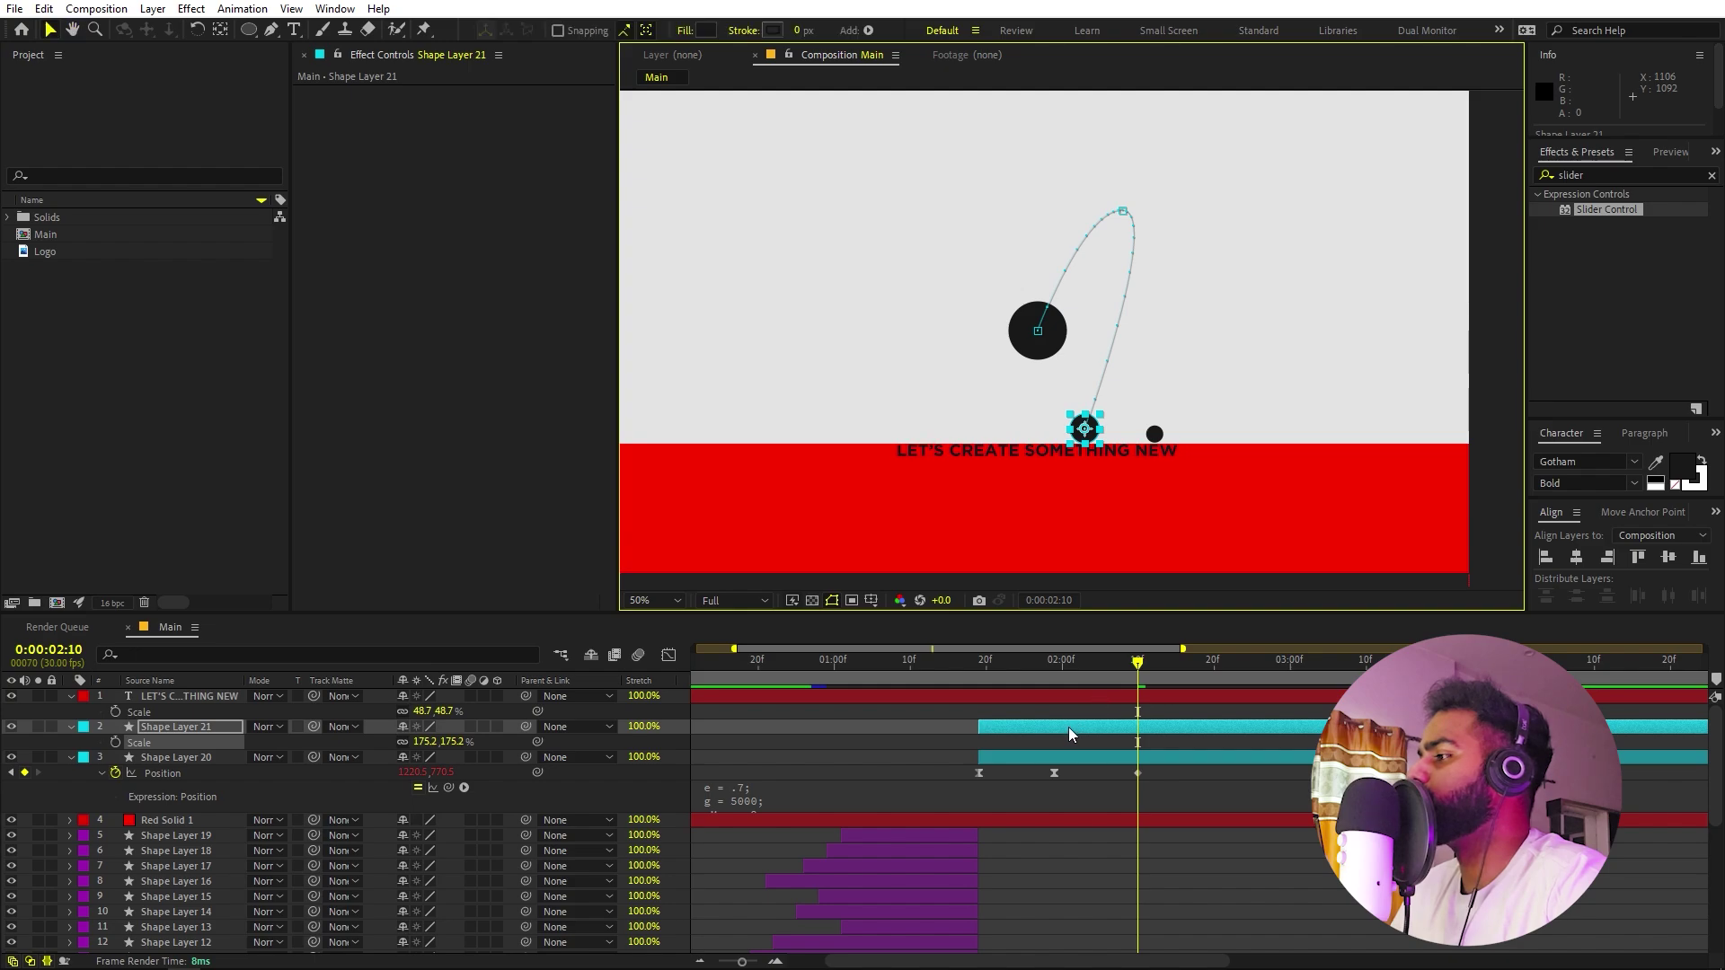
Move Shape Layer 21's peak Position keyframe at 0:00:01:29 to about 1008, 277, shorten its path handles into a narrow arc and preview the jump.
{"action": "left_click", "coordinate": [1058, 732]}
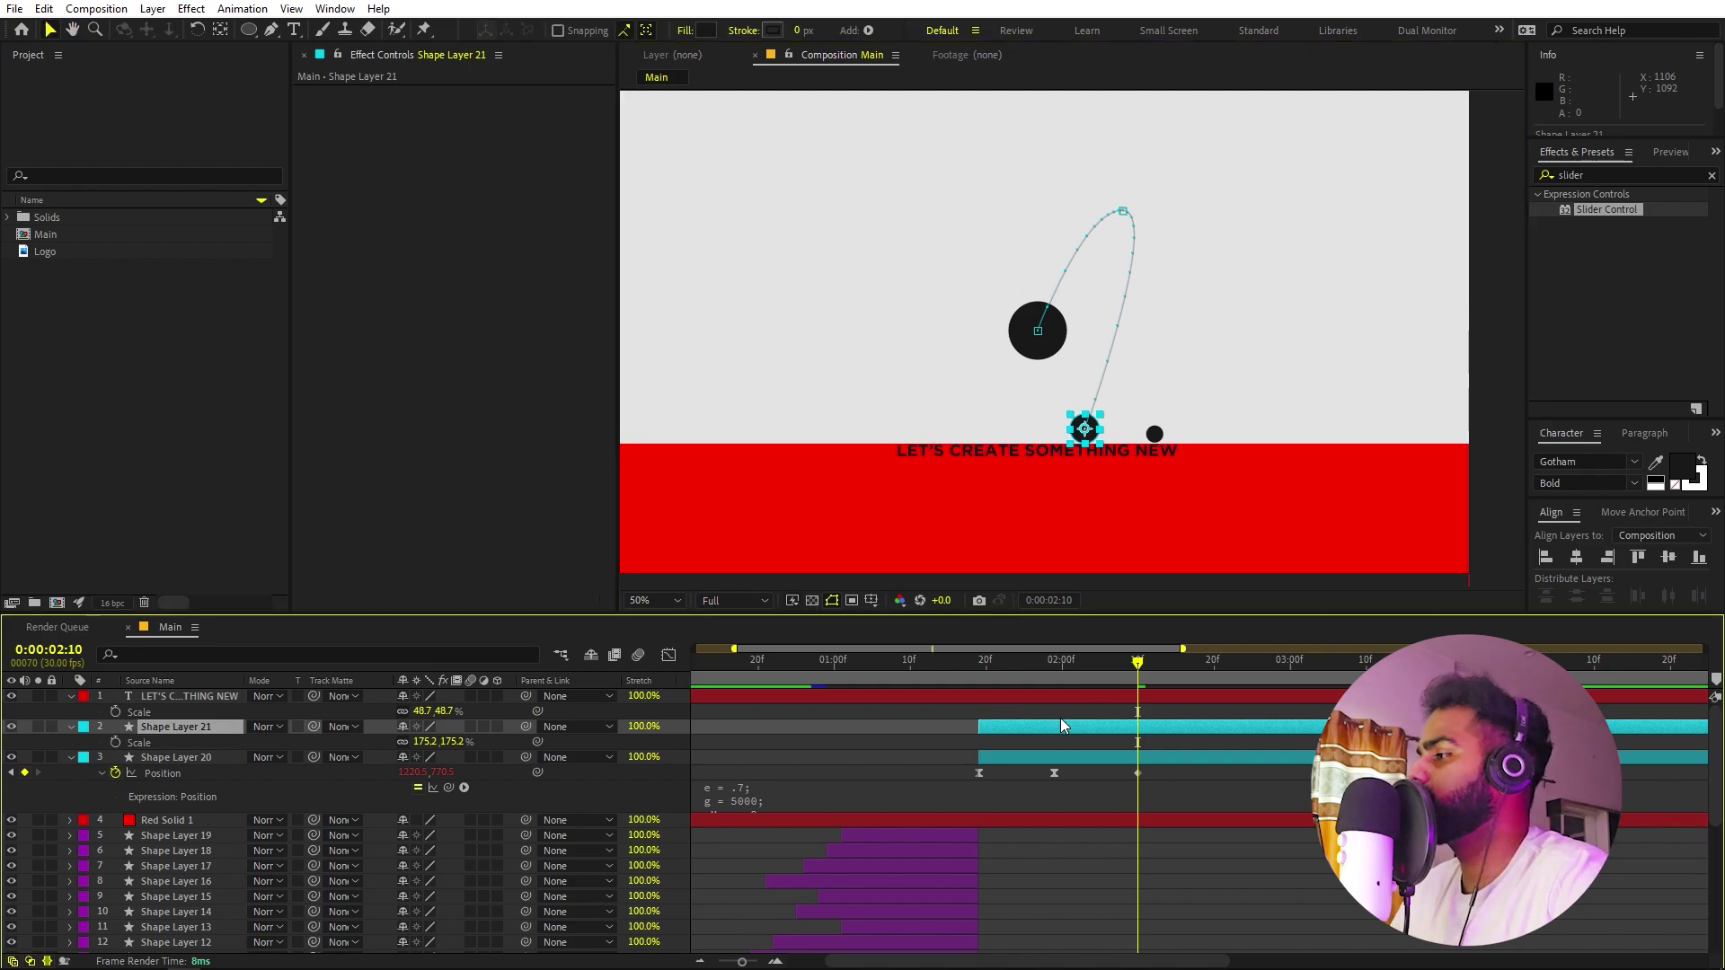
{"action": "key", "text": "p"}
{"action": "left_click_drag", "start_coordinate": [1113, 674], "coordinate": [1042, 687]}
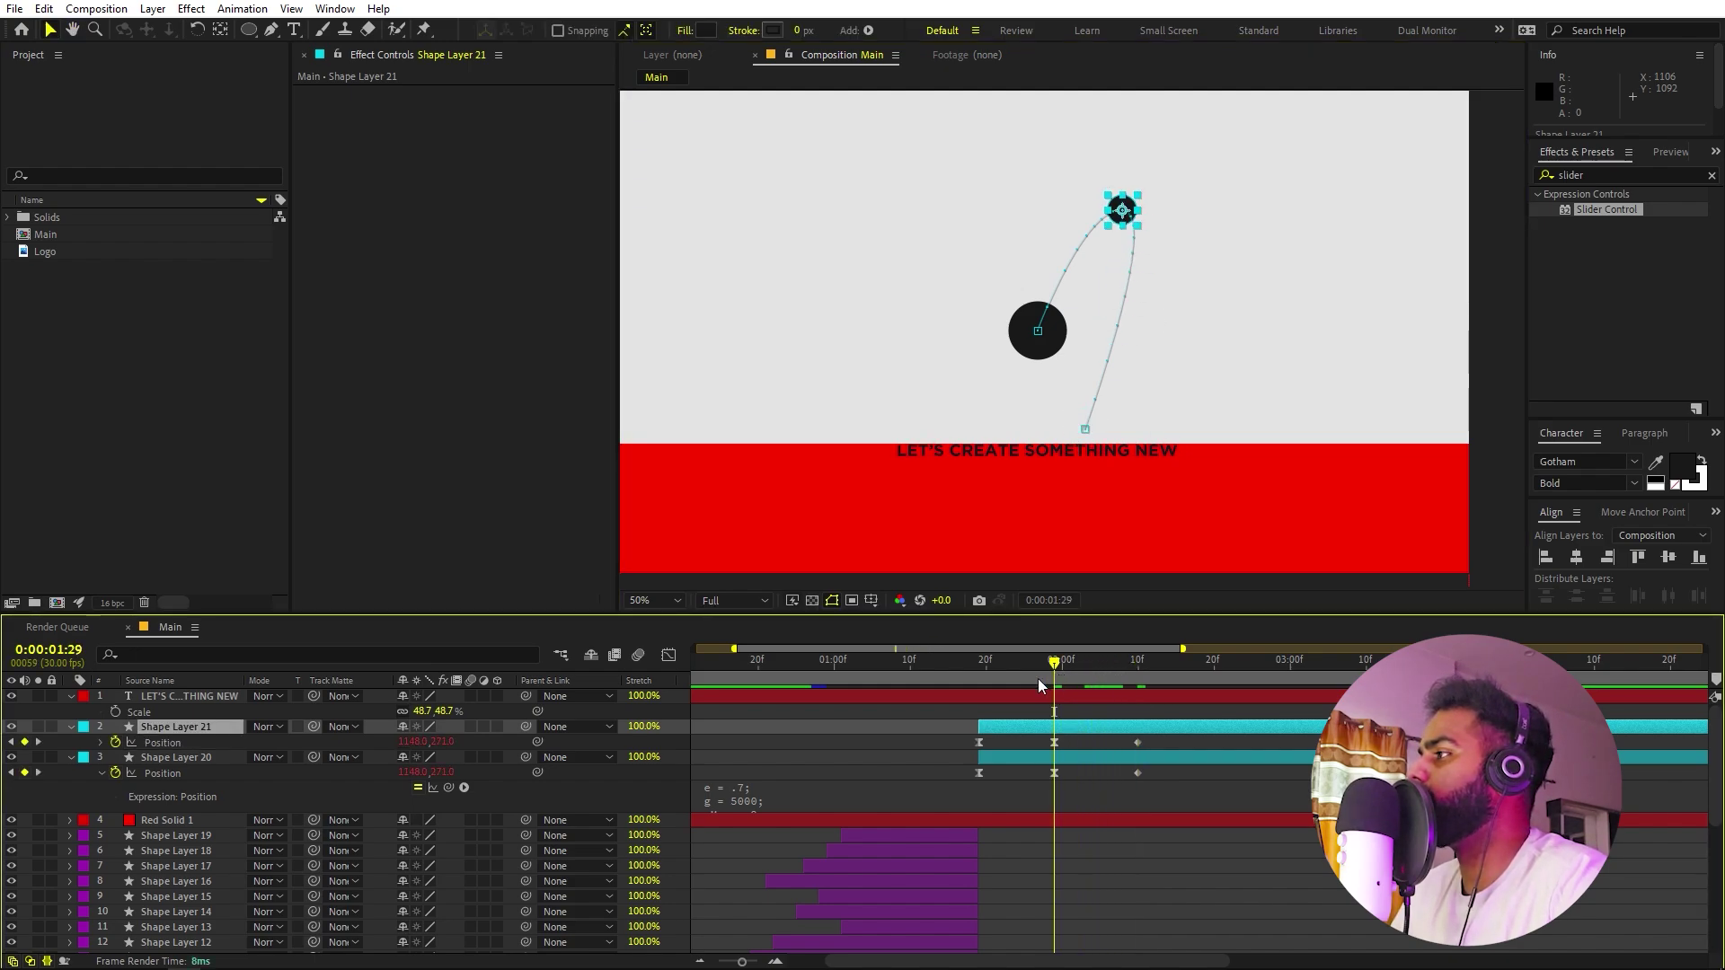
{"action": "left_click_drag", "start_coordinate": [1125, 210], "coordinate": [1060, 211]}
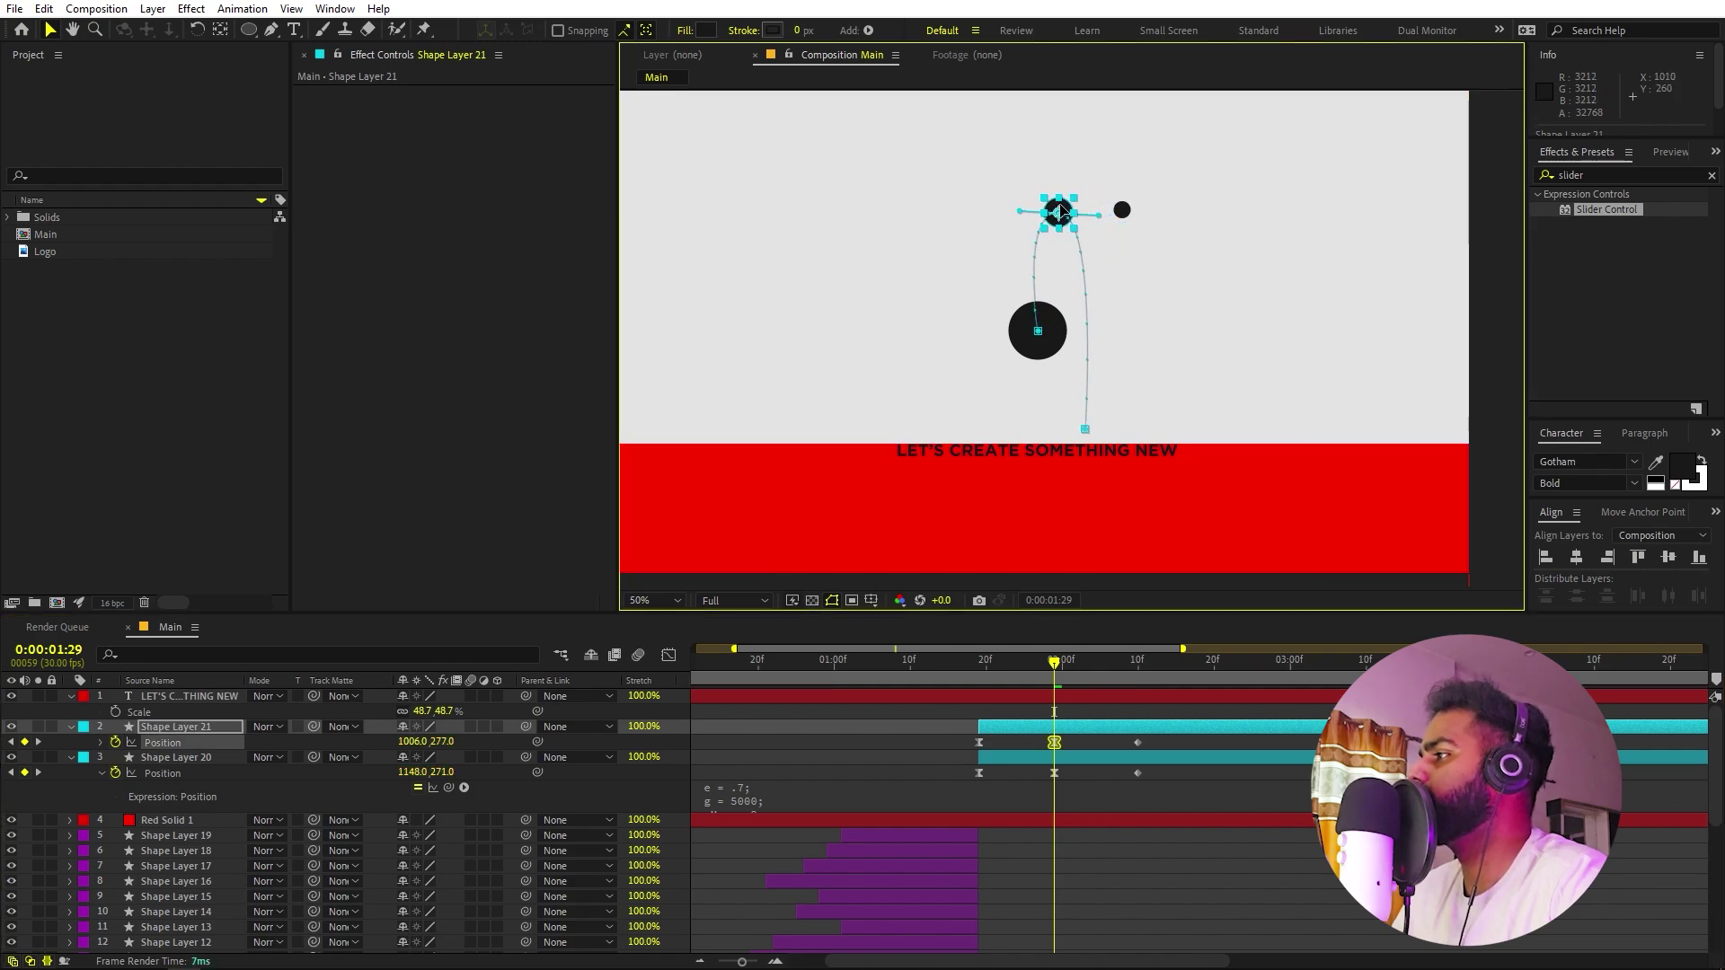
{"action": "scroll", "coordinate": [1062, 212], "scroll_direction": "up", "scroll_amount": 1}
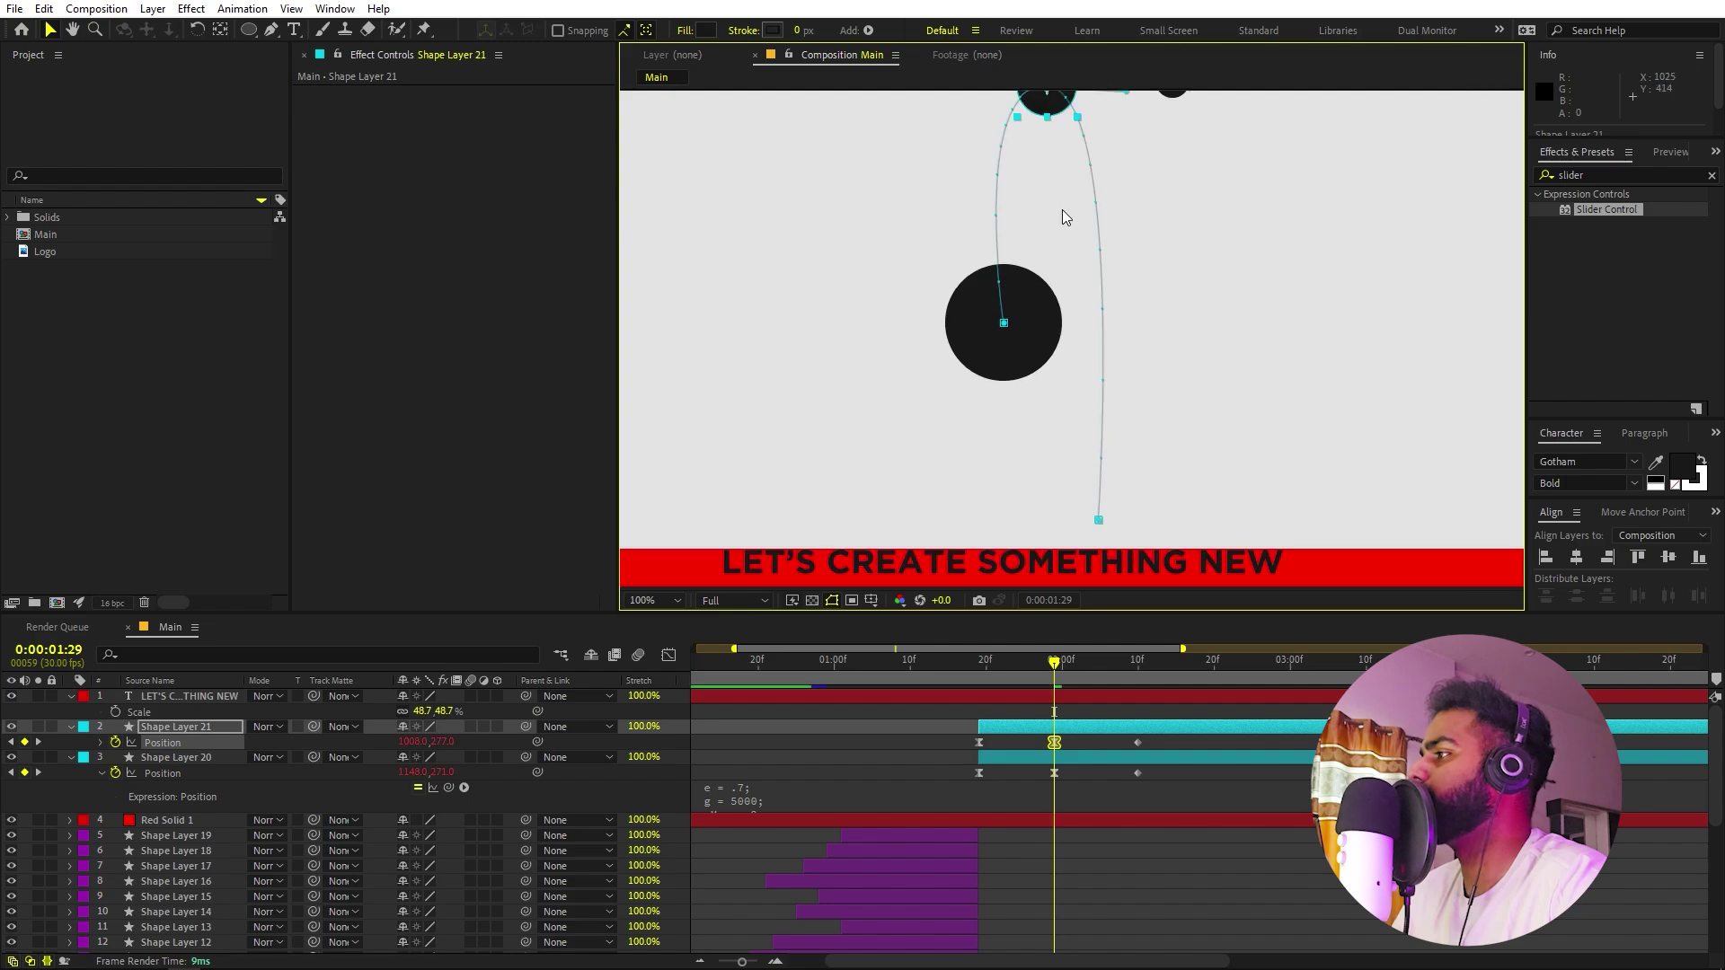
{"action": "left_click_drag", "start_coordinate": [1069, 192], "coordinate": [1101, 303]}
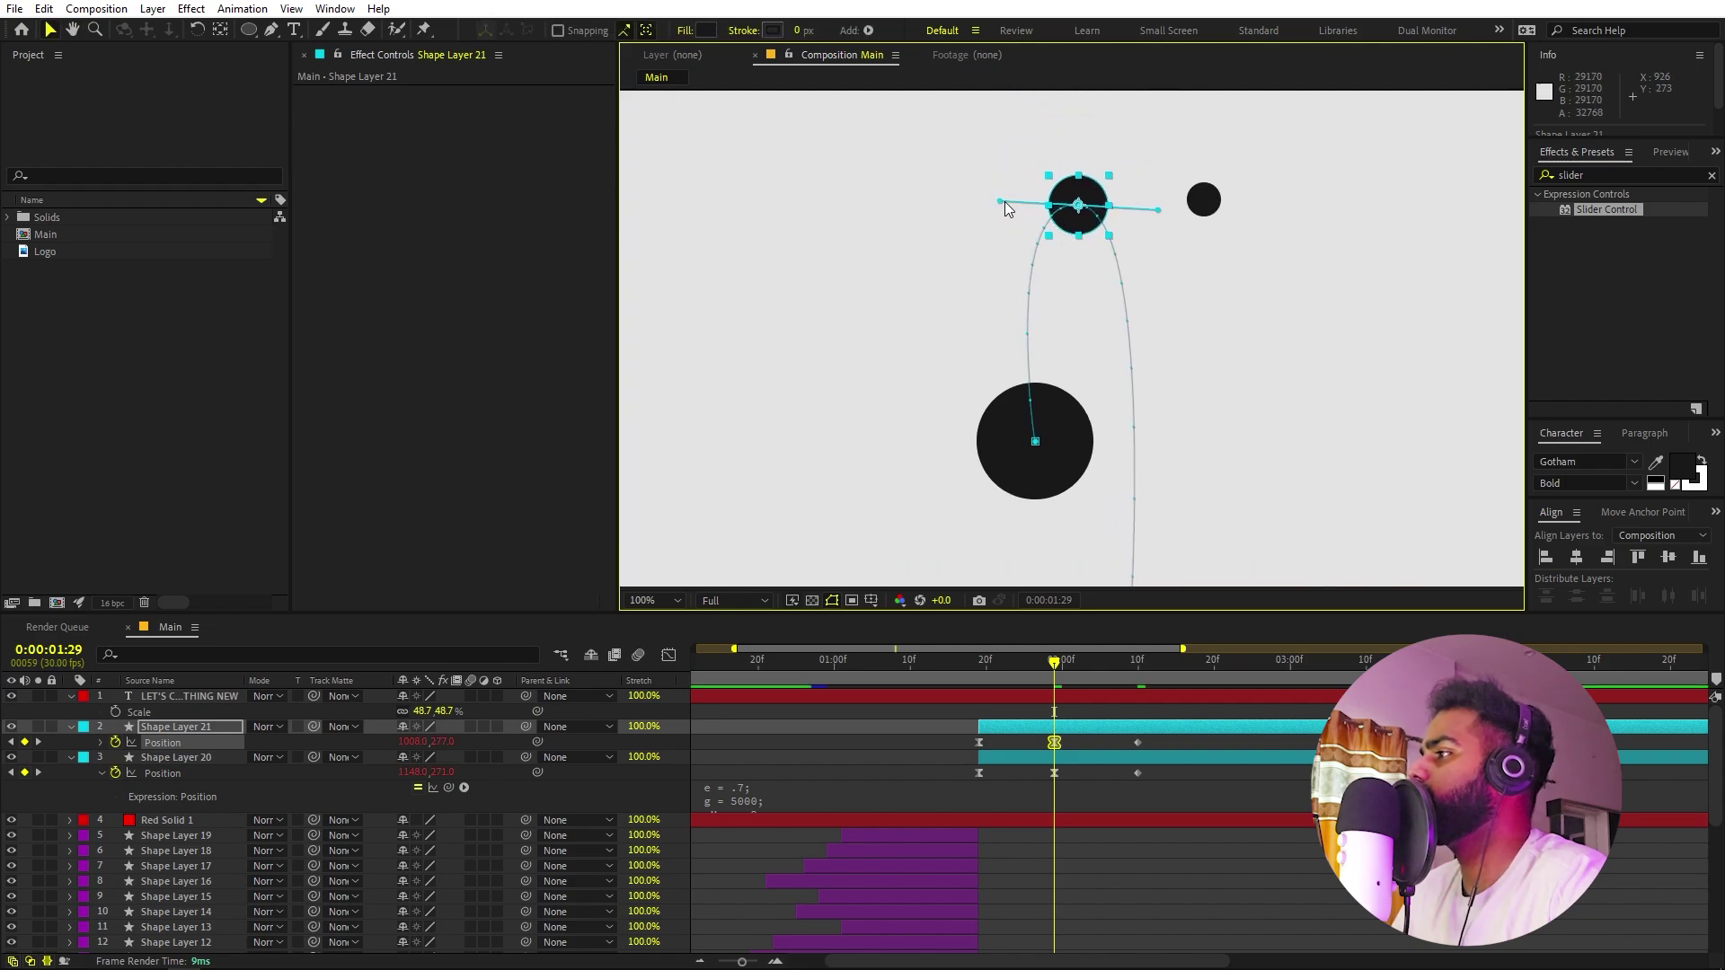
{"action": "left_click_drag", "start_coordinate": [999, 201], "coordinate": [1032, 206]}
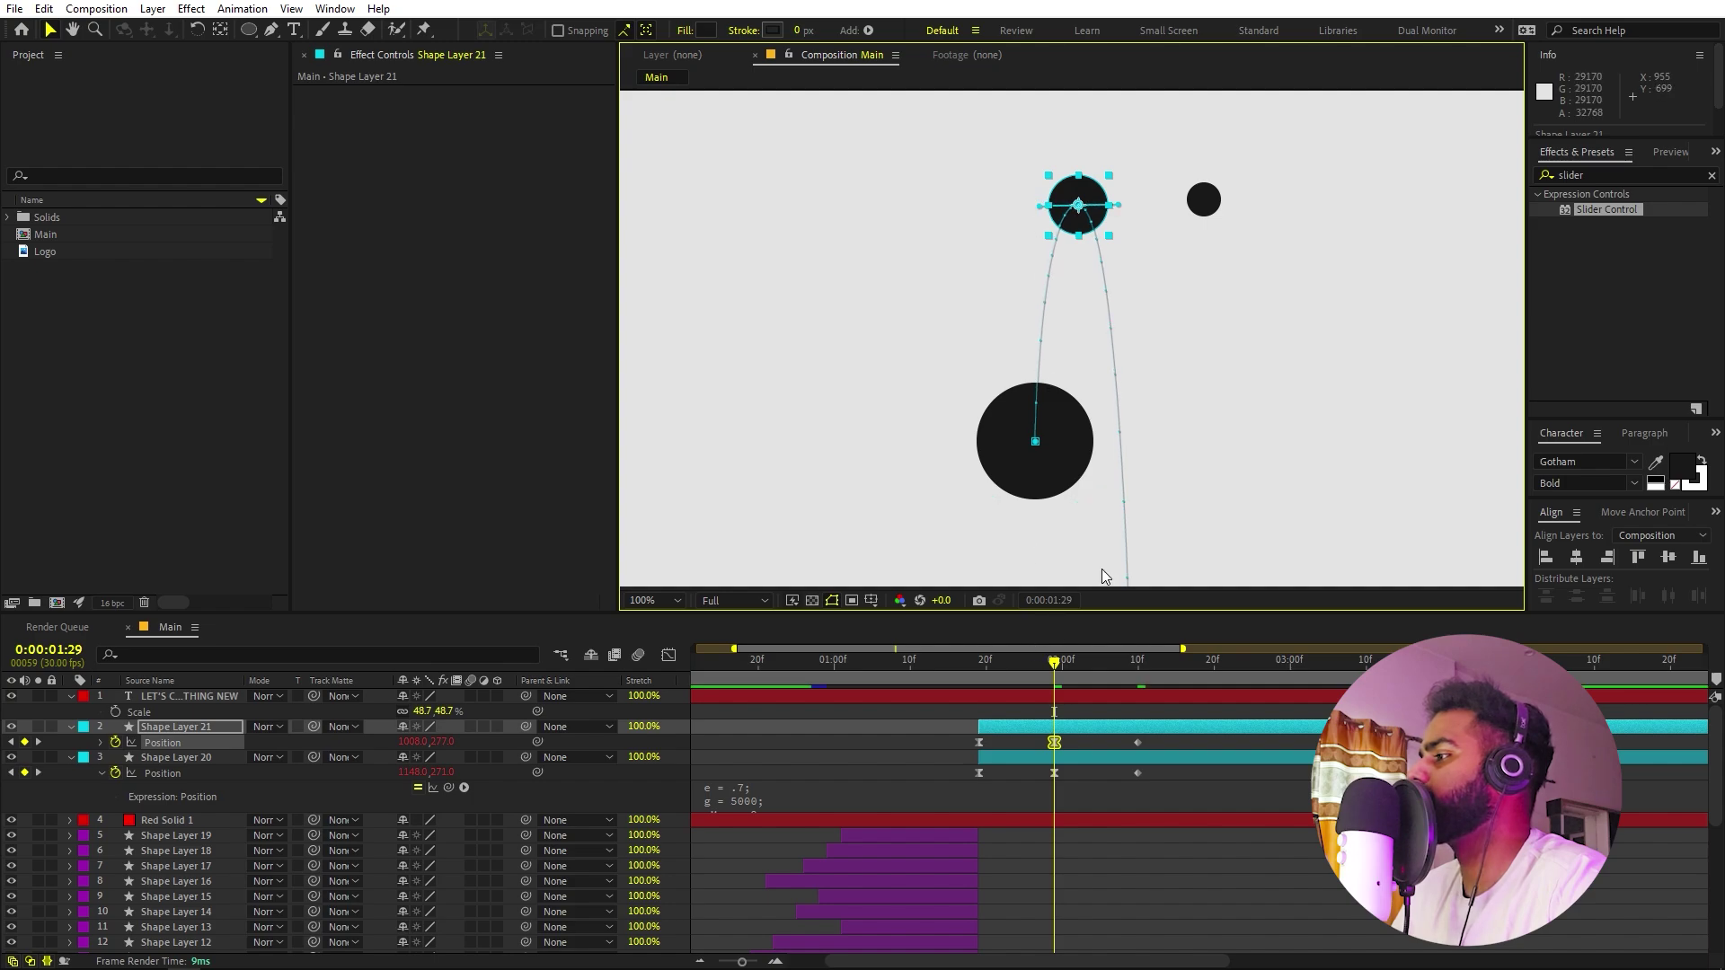
{"action": "scroll", "coordinate": [1123, 467], "scroll_direction": "down", "scroll_amount": 2}
{"action": "scroll", "coordinate": [1125, 455], "scroll_direction": "up", "scroll_amount": 1}
{"action": "key", "text": "space"}
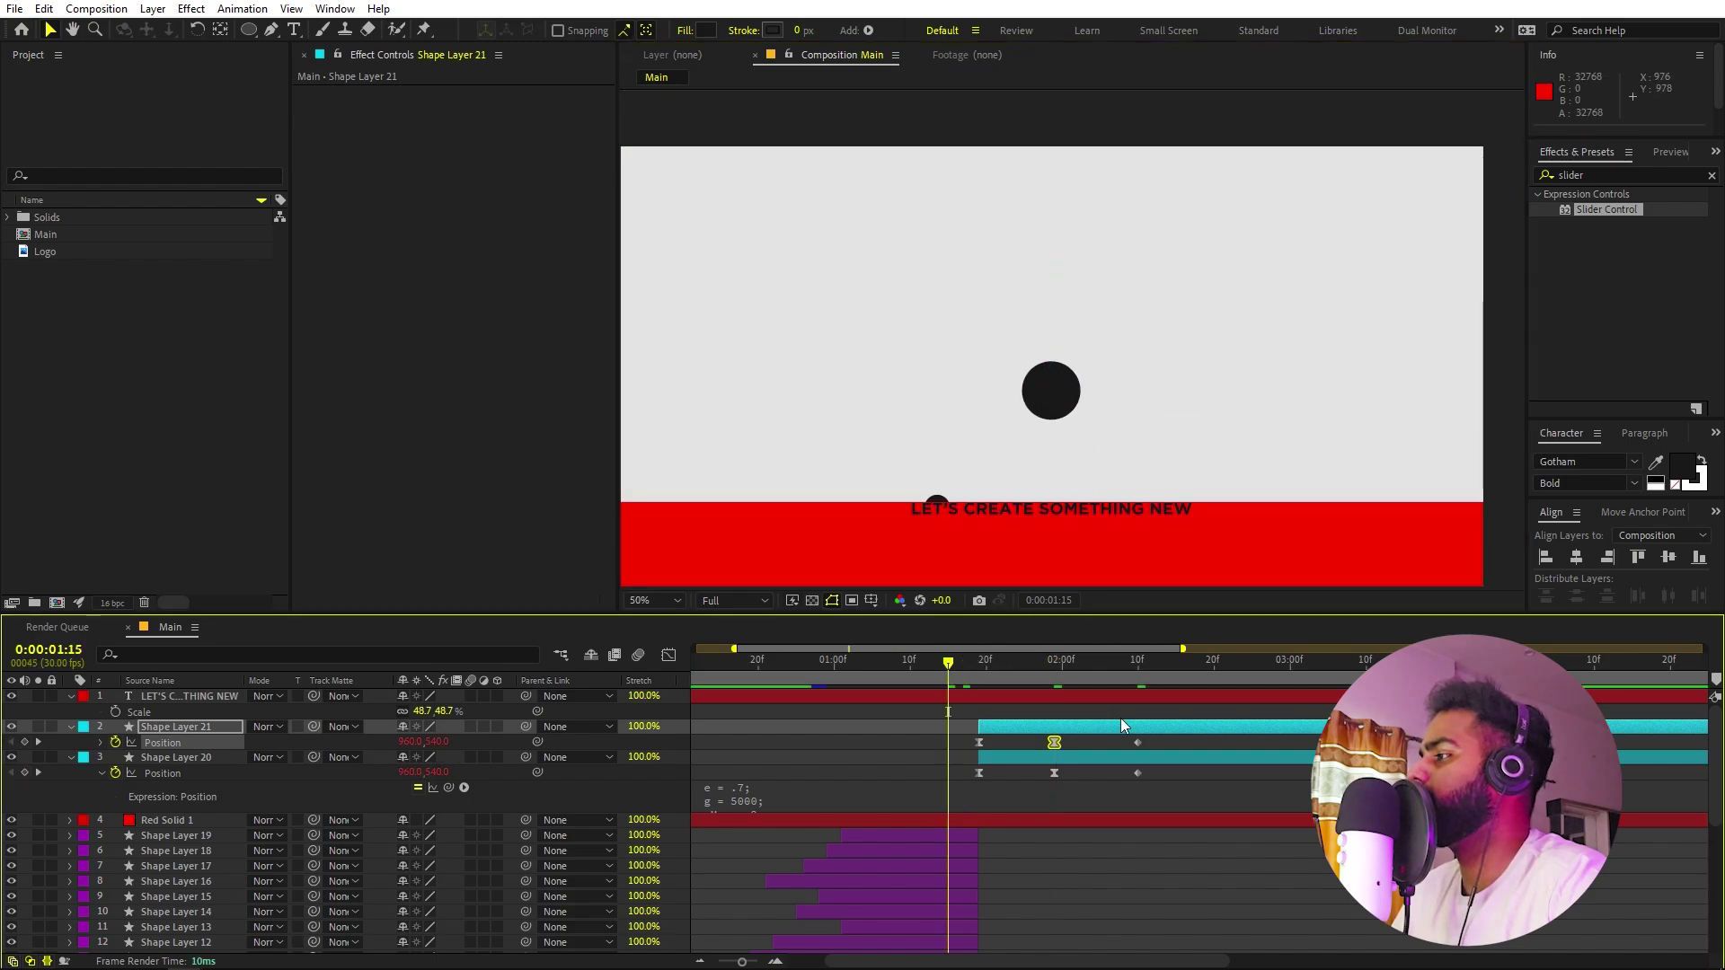
Shift Shape Layer 21 about three frames later in the timeline and preview the staggered bounces.
{"action": "left_click_drag", "start_coordinate": [950, 665], "coordinate": [1130, 675]}
{"action": "left_click", "coordinate": [1102, 743]}
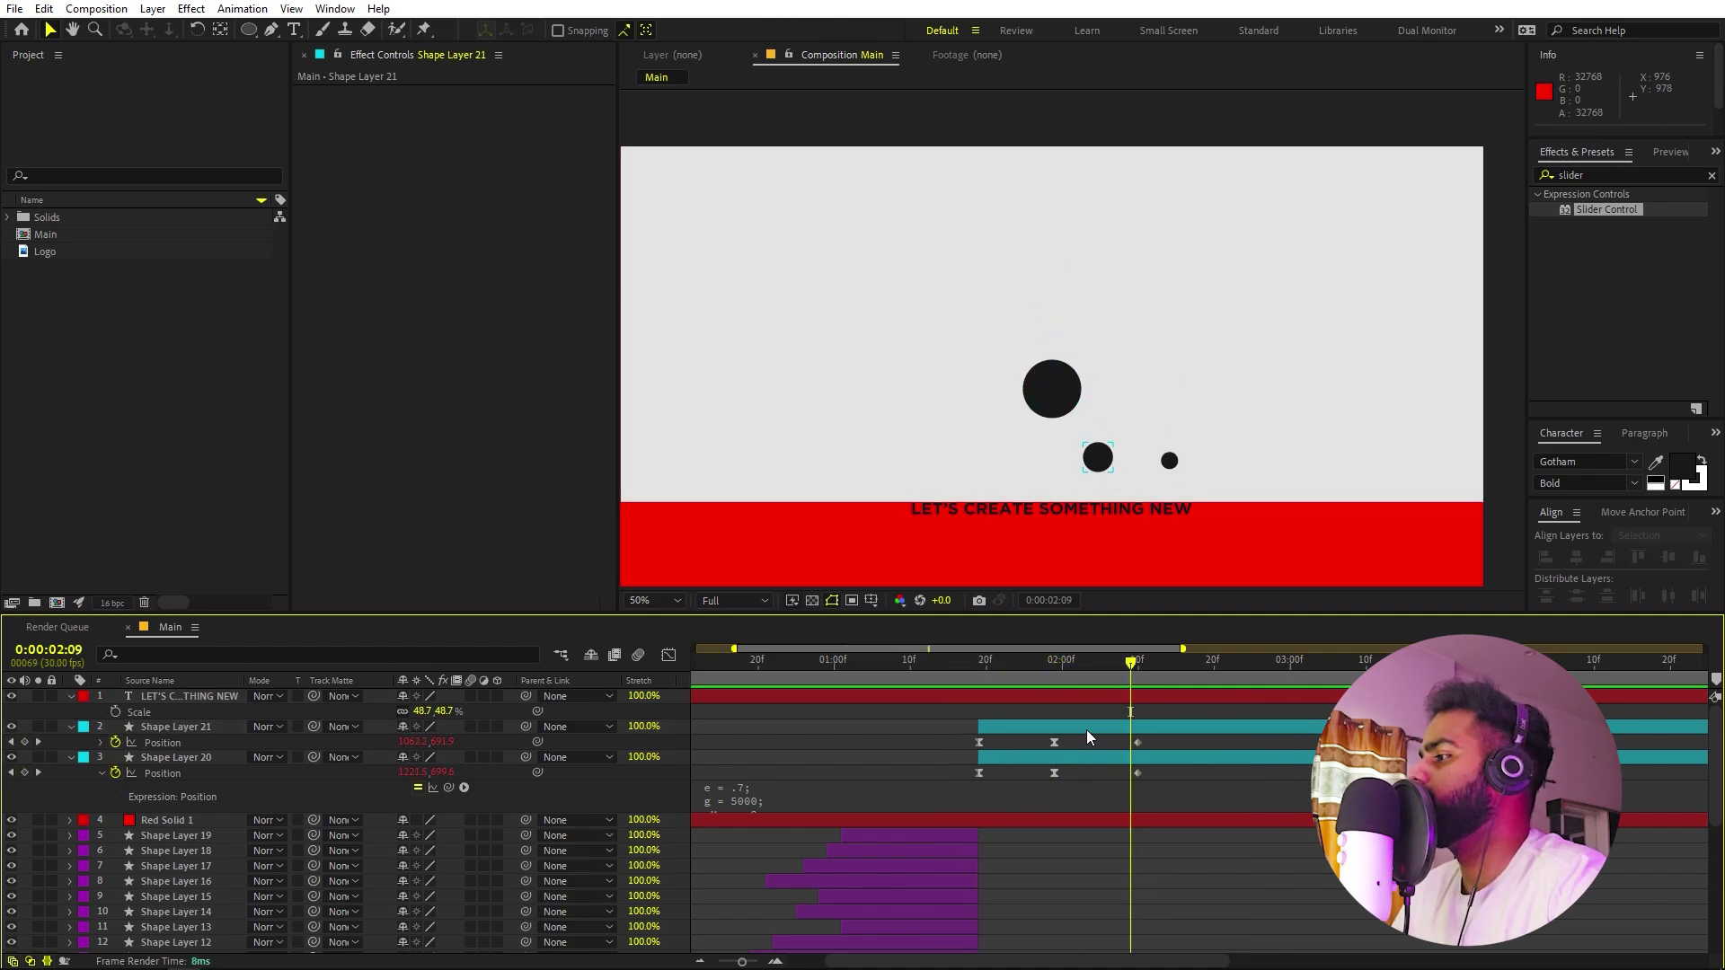
{"action": "left_click_drag", "start_coordinate": [1066, 724], "coordinate": [1089, 724]}
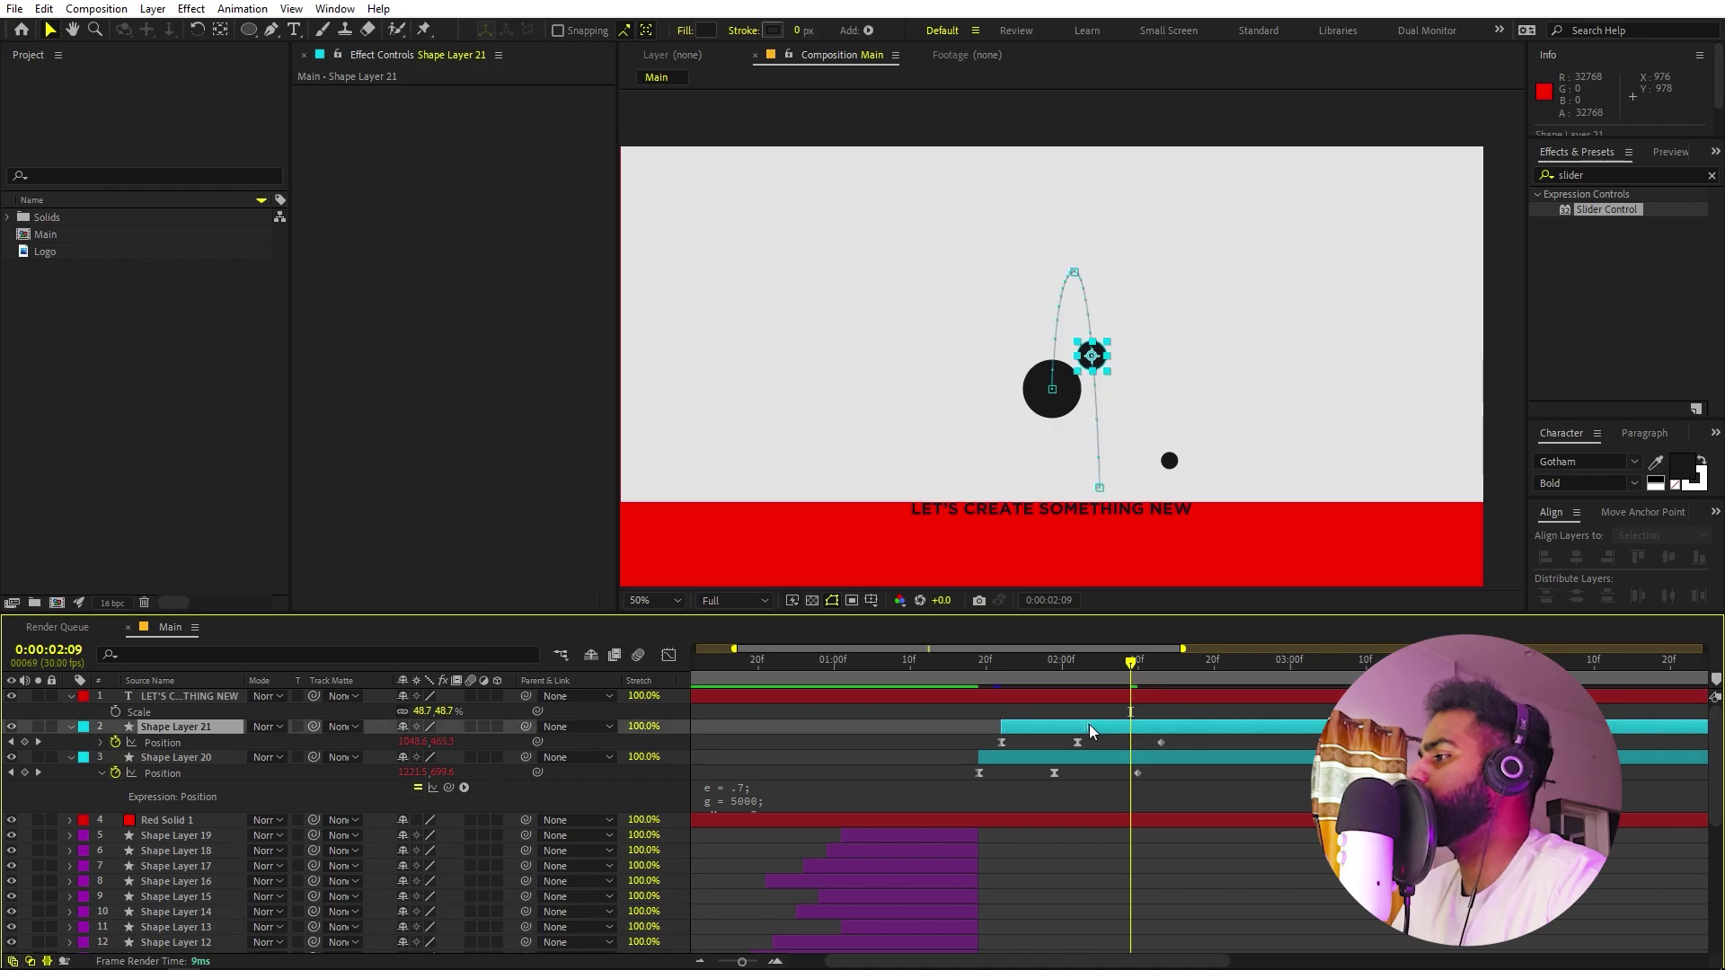
{"action": "left_click", "coordinate": [955, 676]}
{"action": "key", "text": "space"}
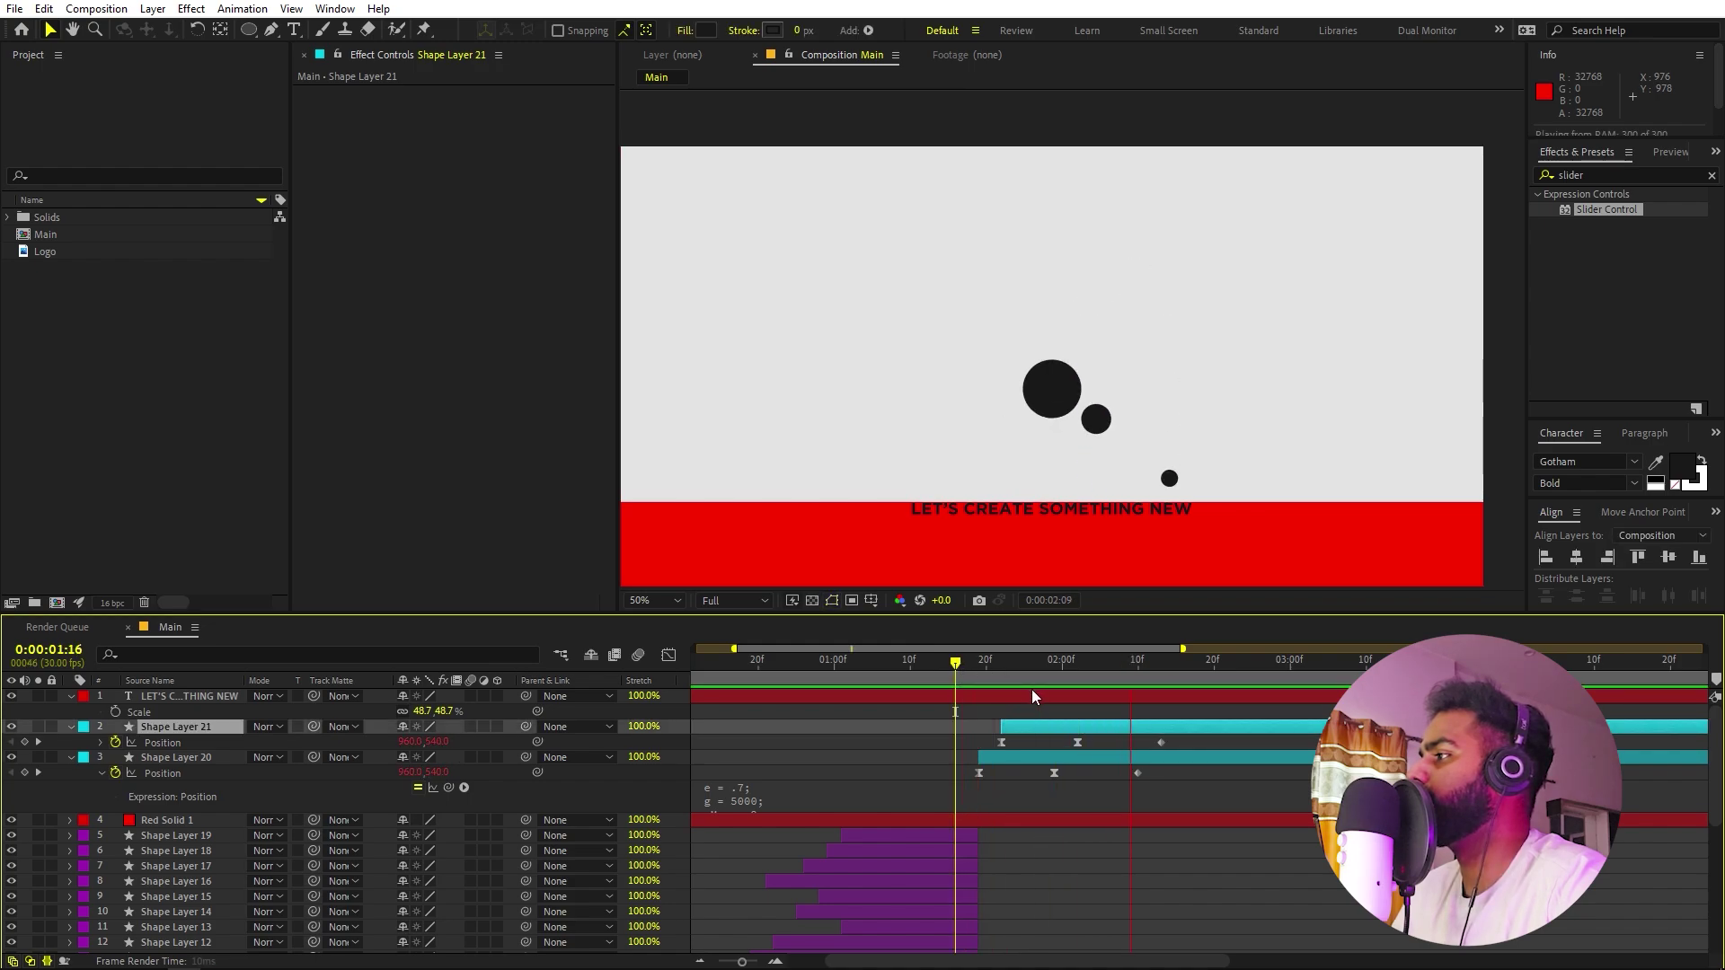
Duplicate Shape Layer 20 and move the copy's landing Position keyframe at 0:00:02:10 to 714.5, 770.5, above the word LET'S.
{"action": "key", "text": "k"}
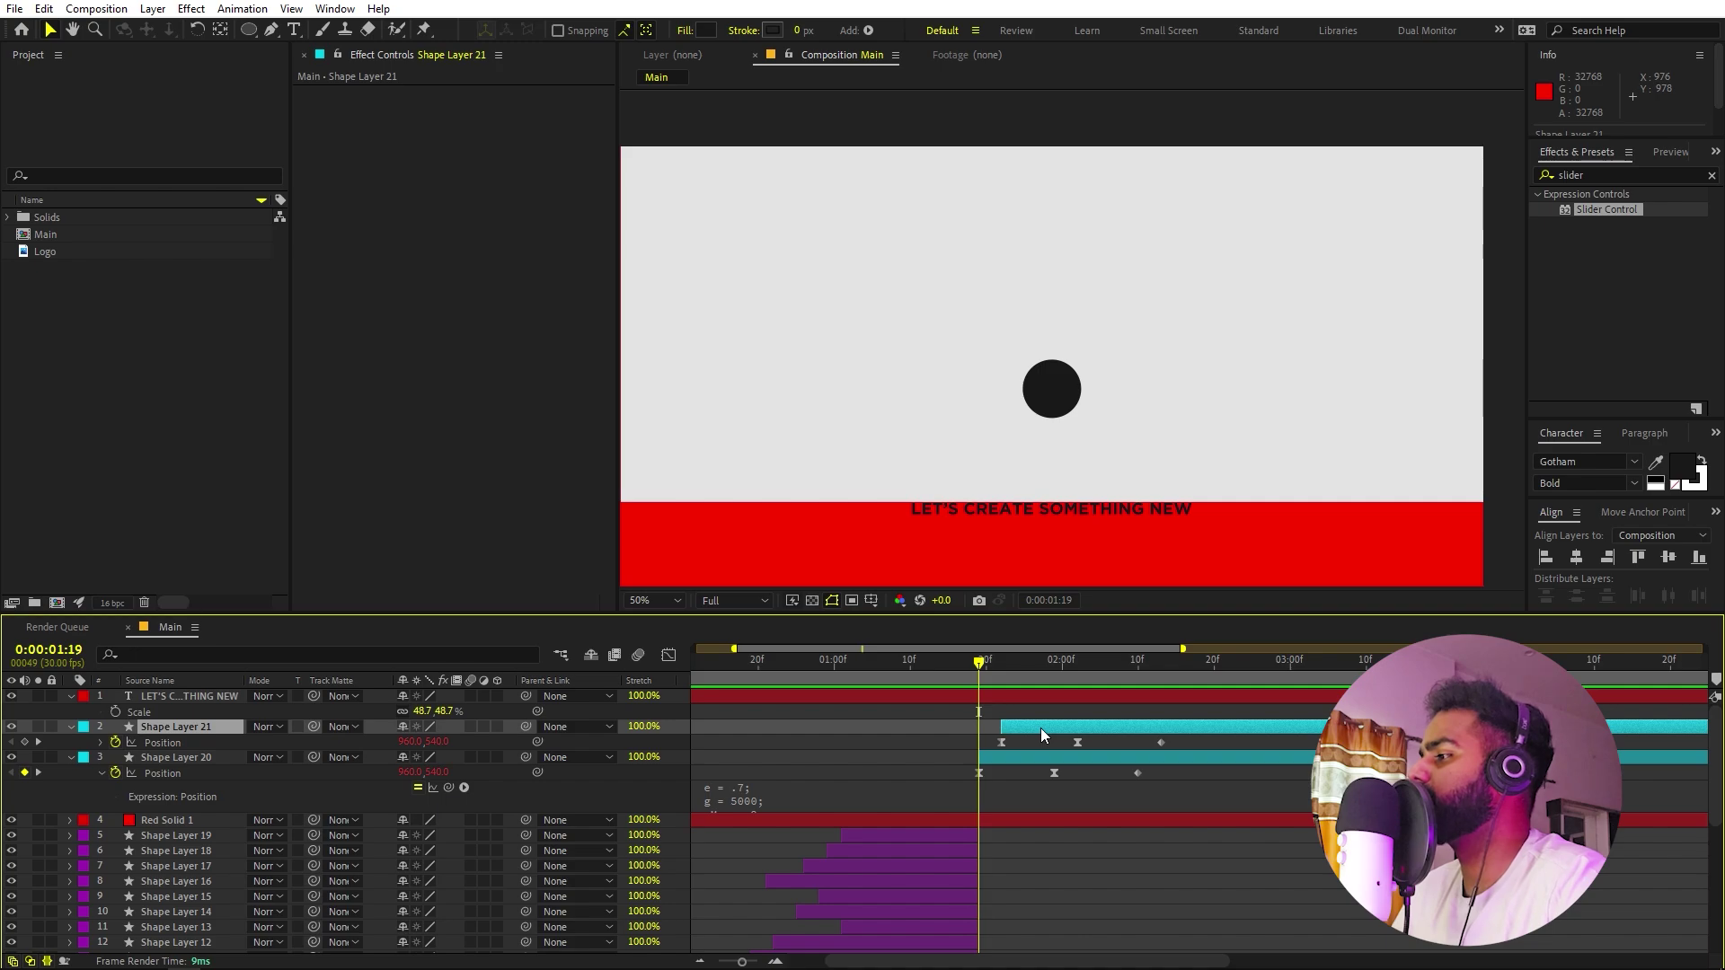
{"action": "left_click", "coordinate": [1031, 760]}
{"action": "key", "text": "ctrl+d"}
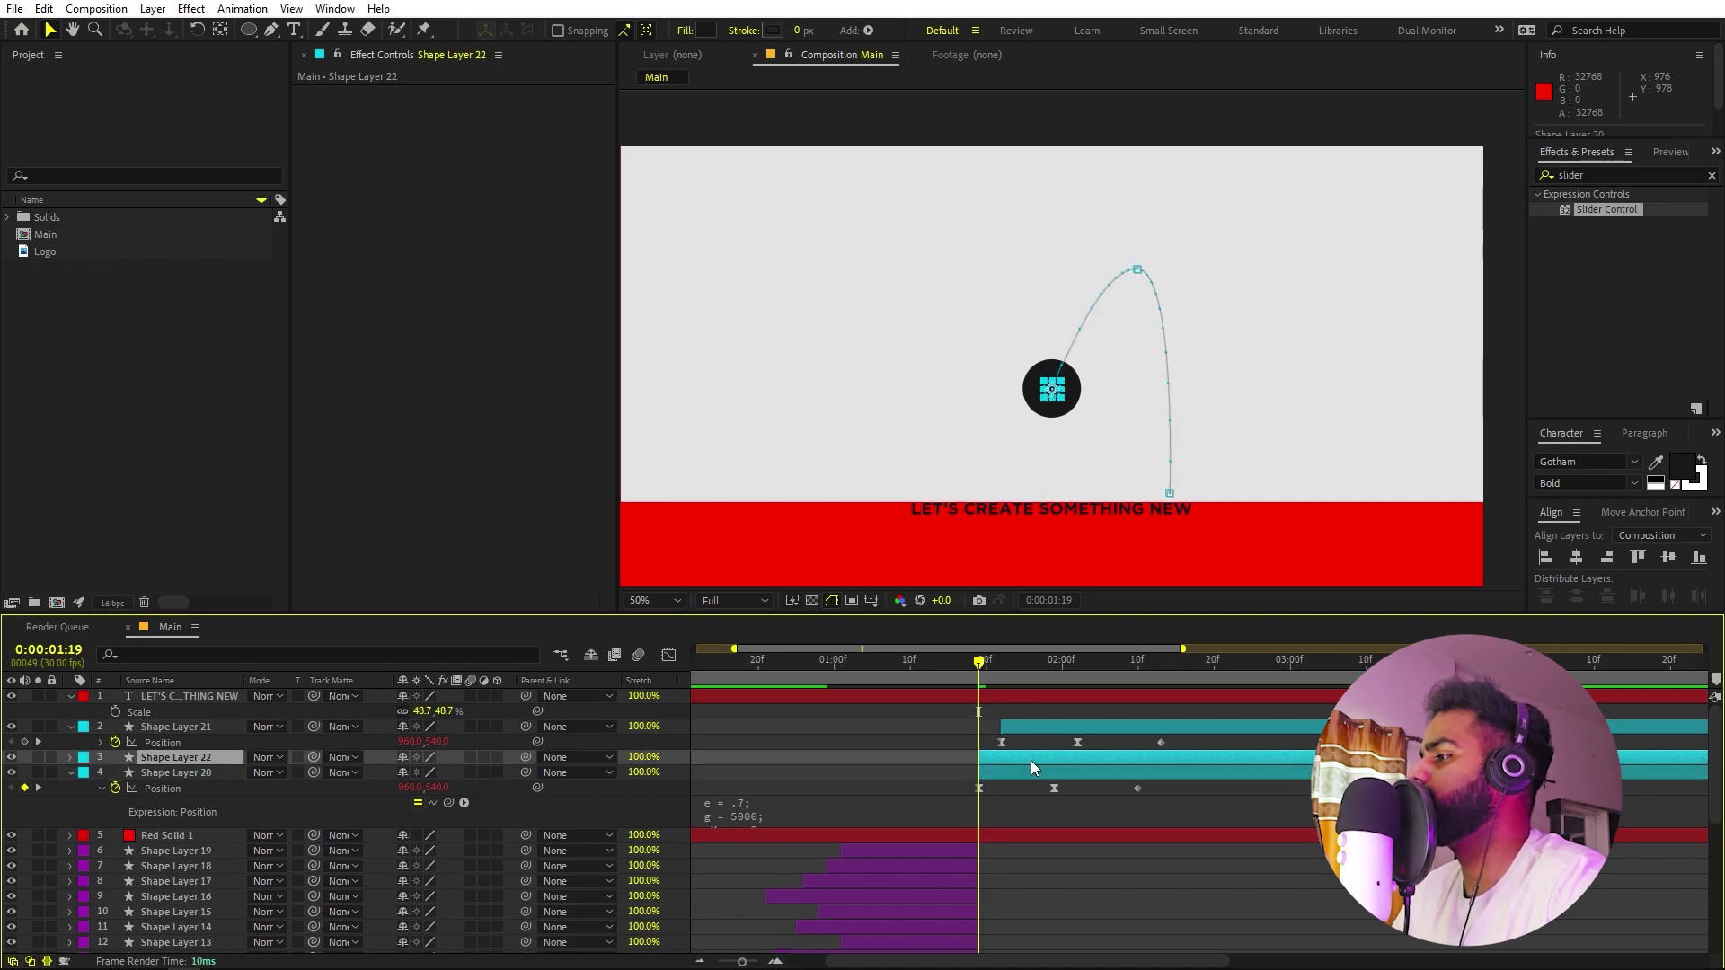
{"action": "key", "text": "space"}
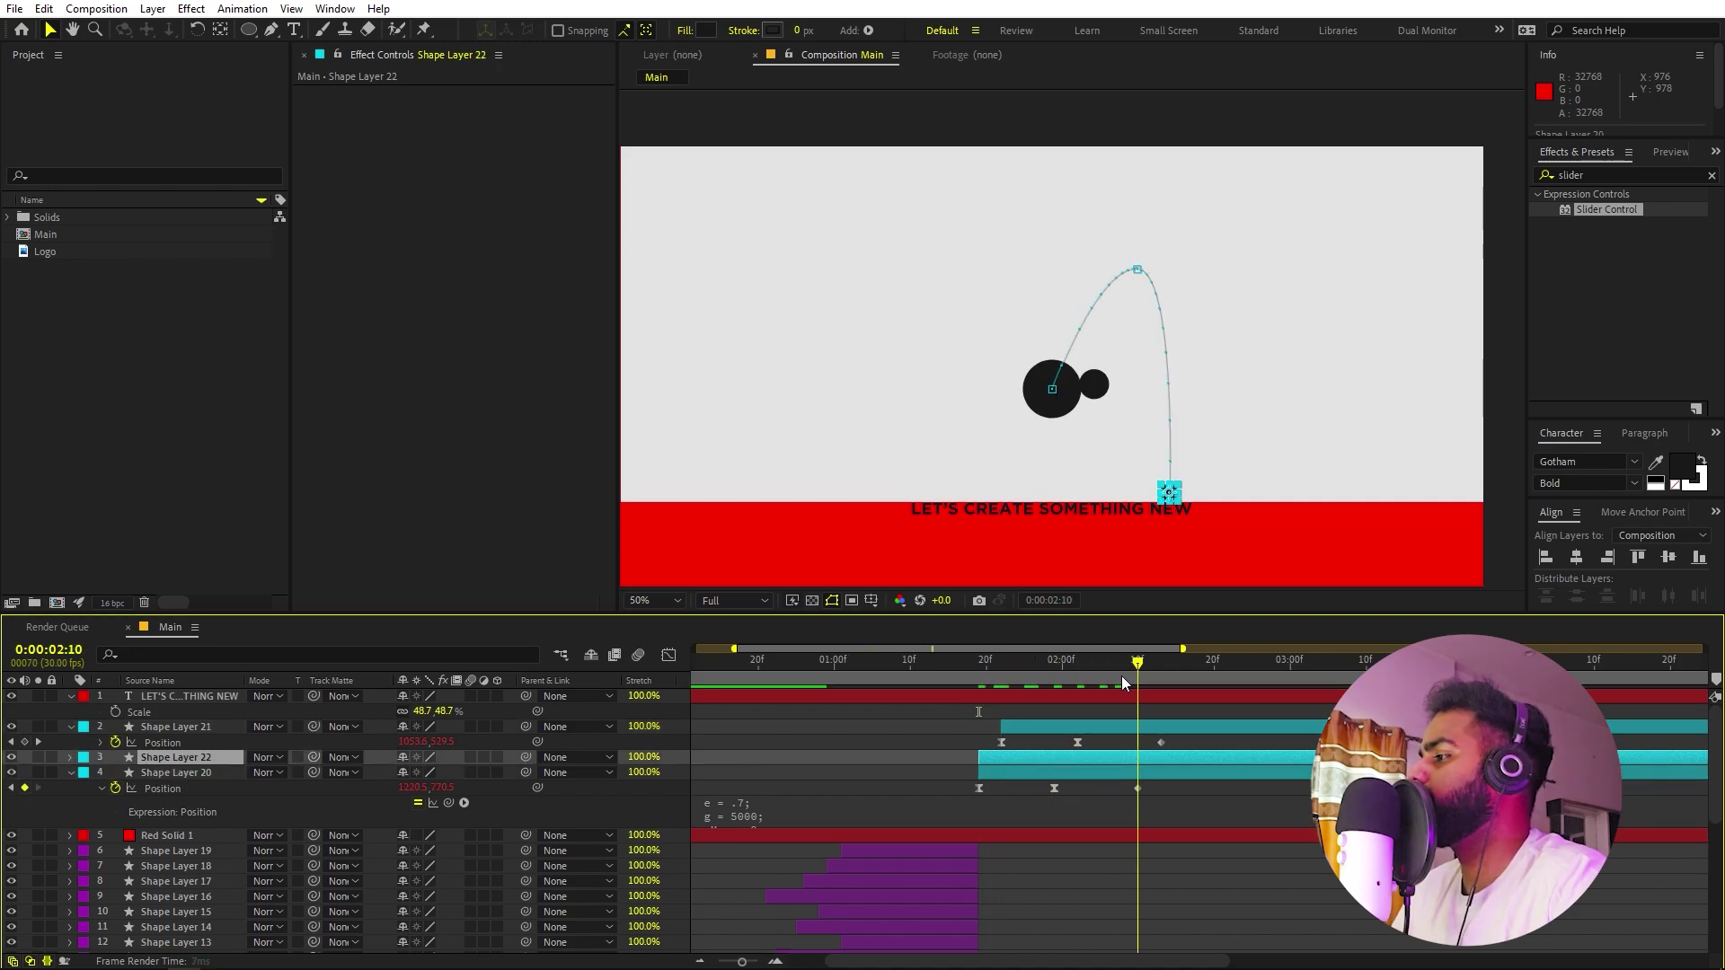
{"action": "key", "text": "p"}
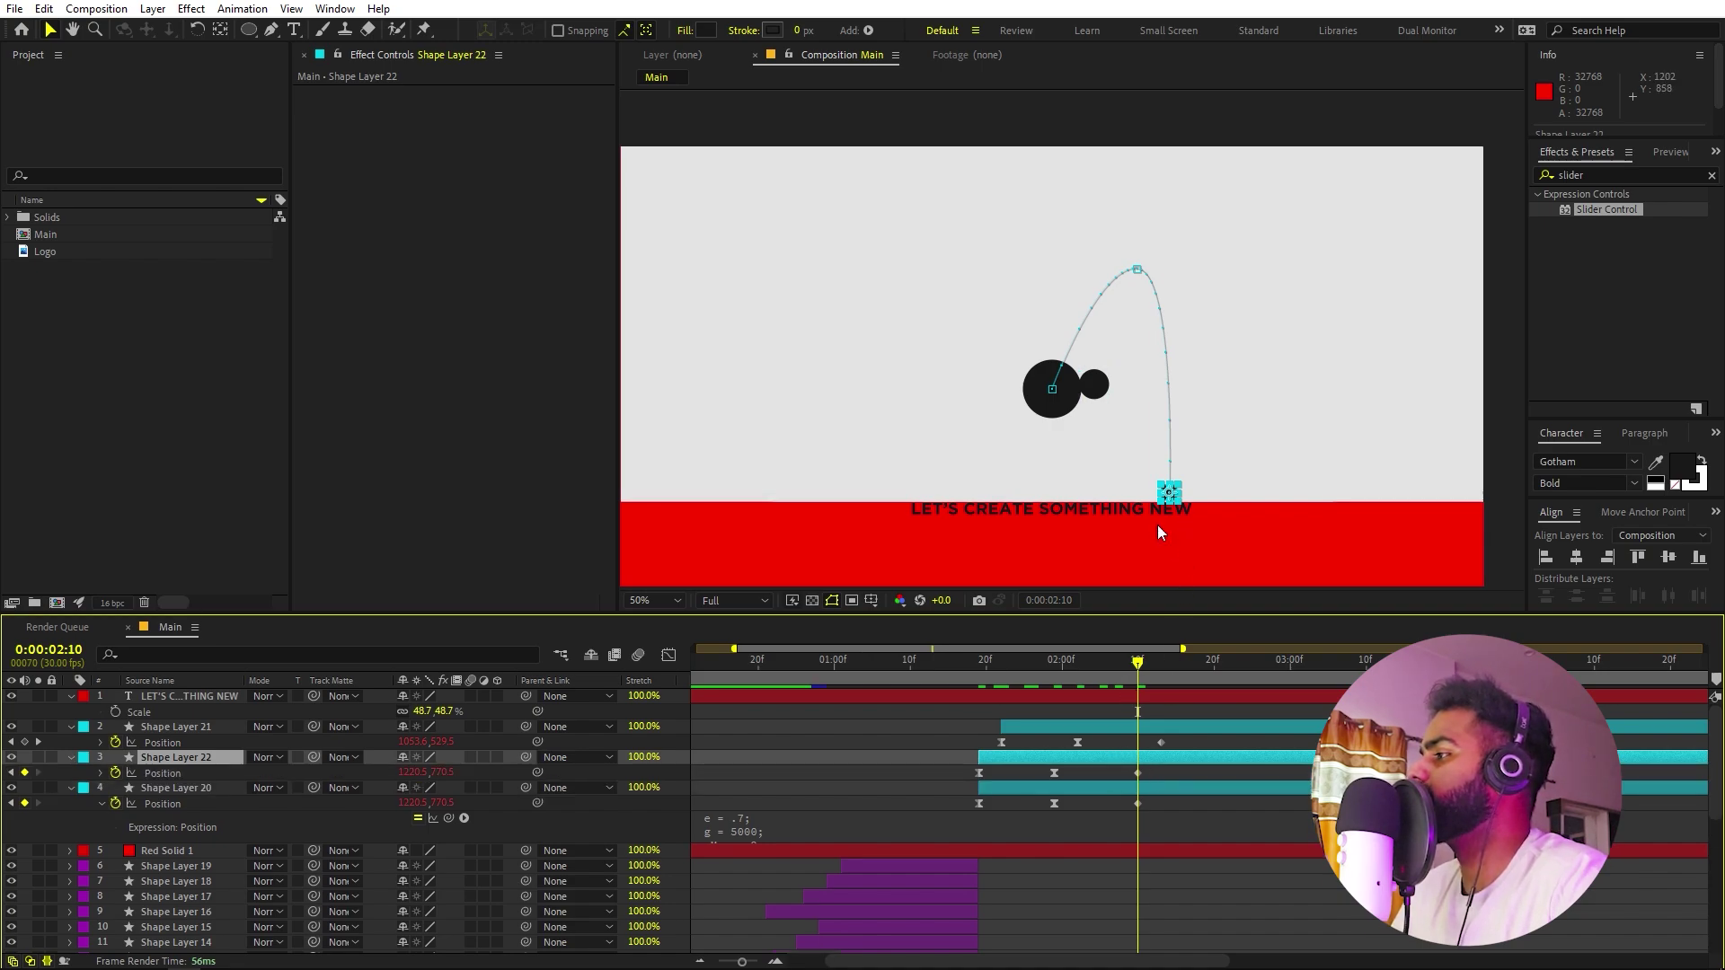
{"action": "left_click", "coordinate": [1174, 497]}
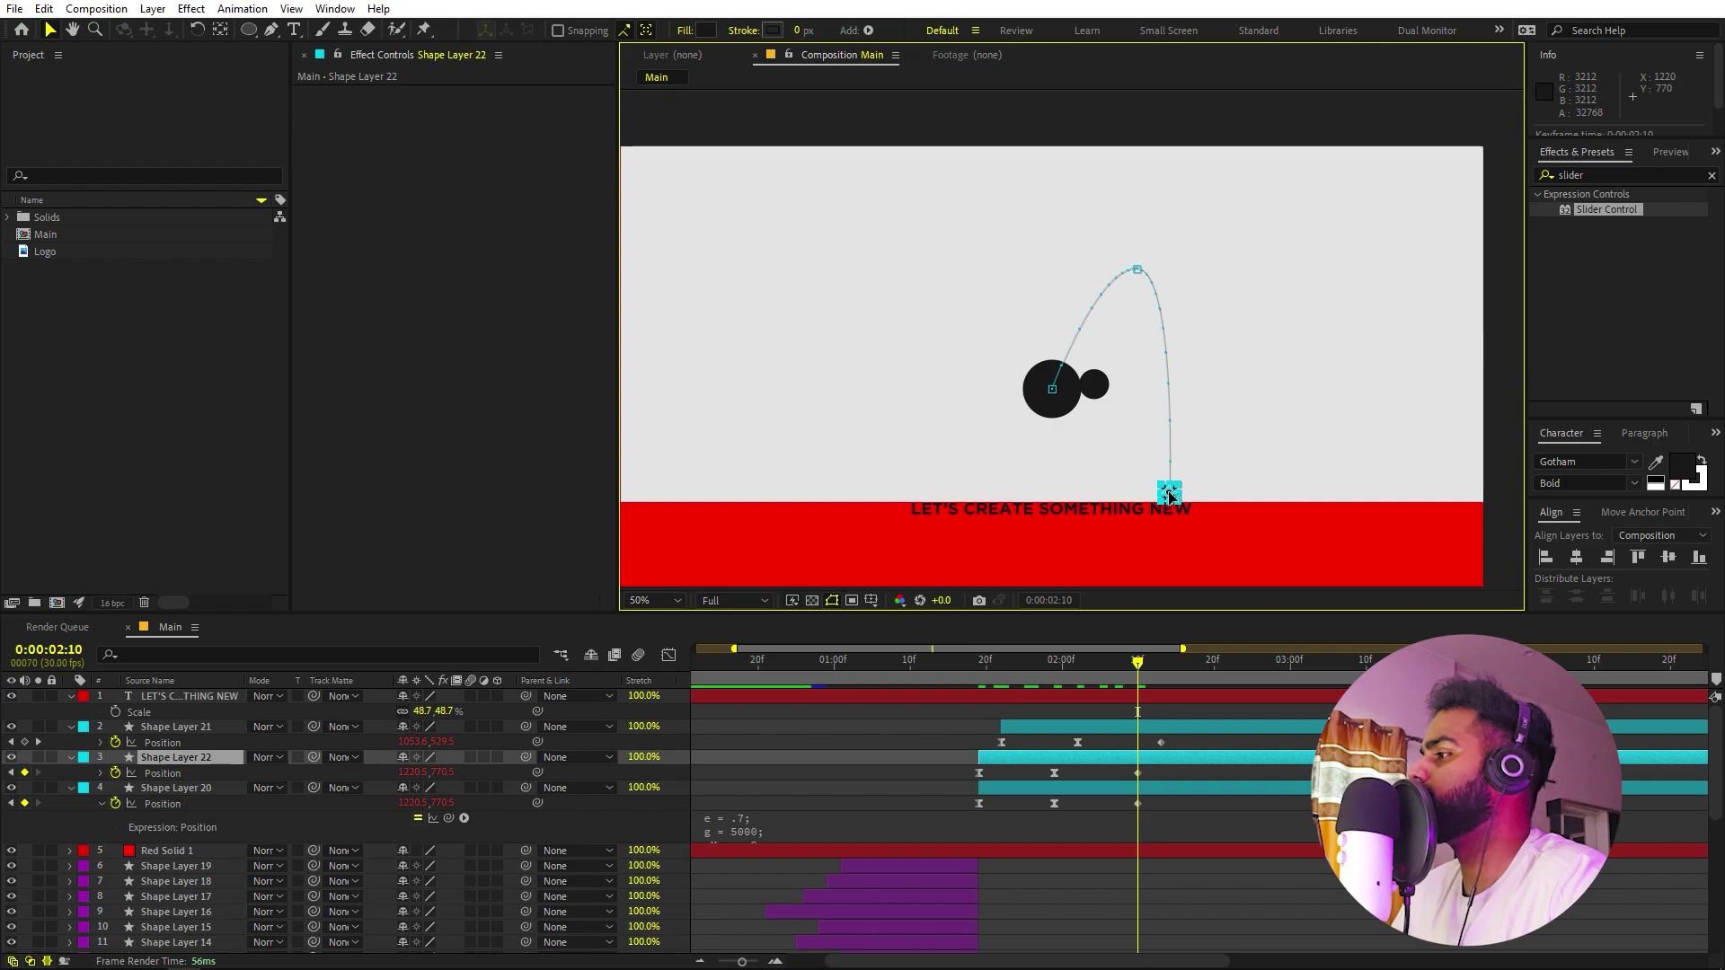
{"action": "left_click_drag", "start_coordinate": [1169, 496], "coordinate": [945, 501]}
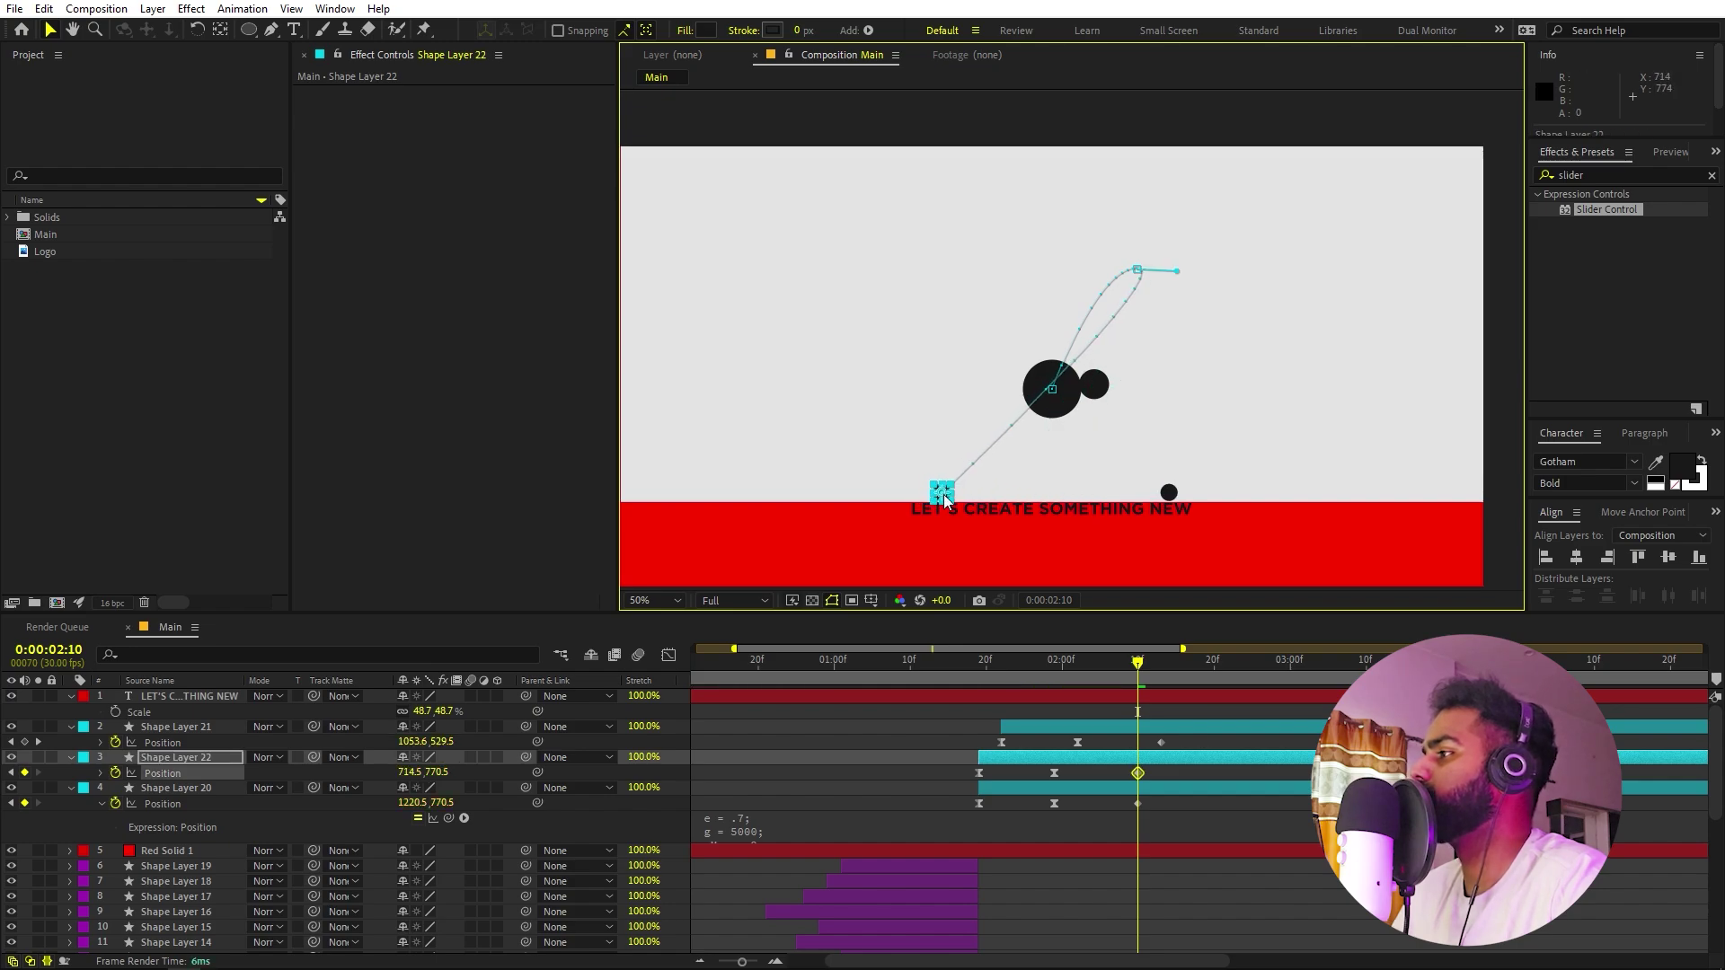
Move Shape Layer 22's peak path point to the other side of the central circle, level its handles into a smooth arc and preview the bounce.
{"action": "left_click_drag", "start_coordinate": [1139, 268], "coordinate": [972, 282]}
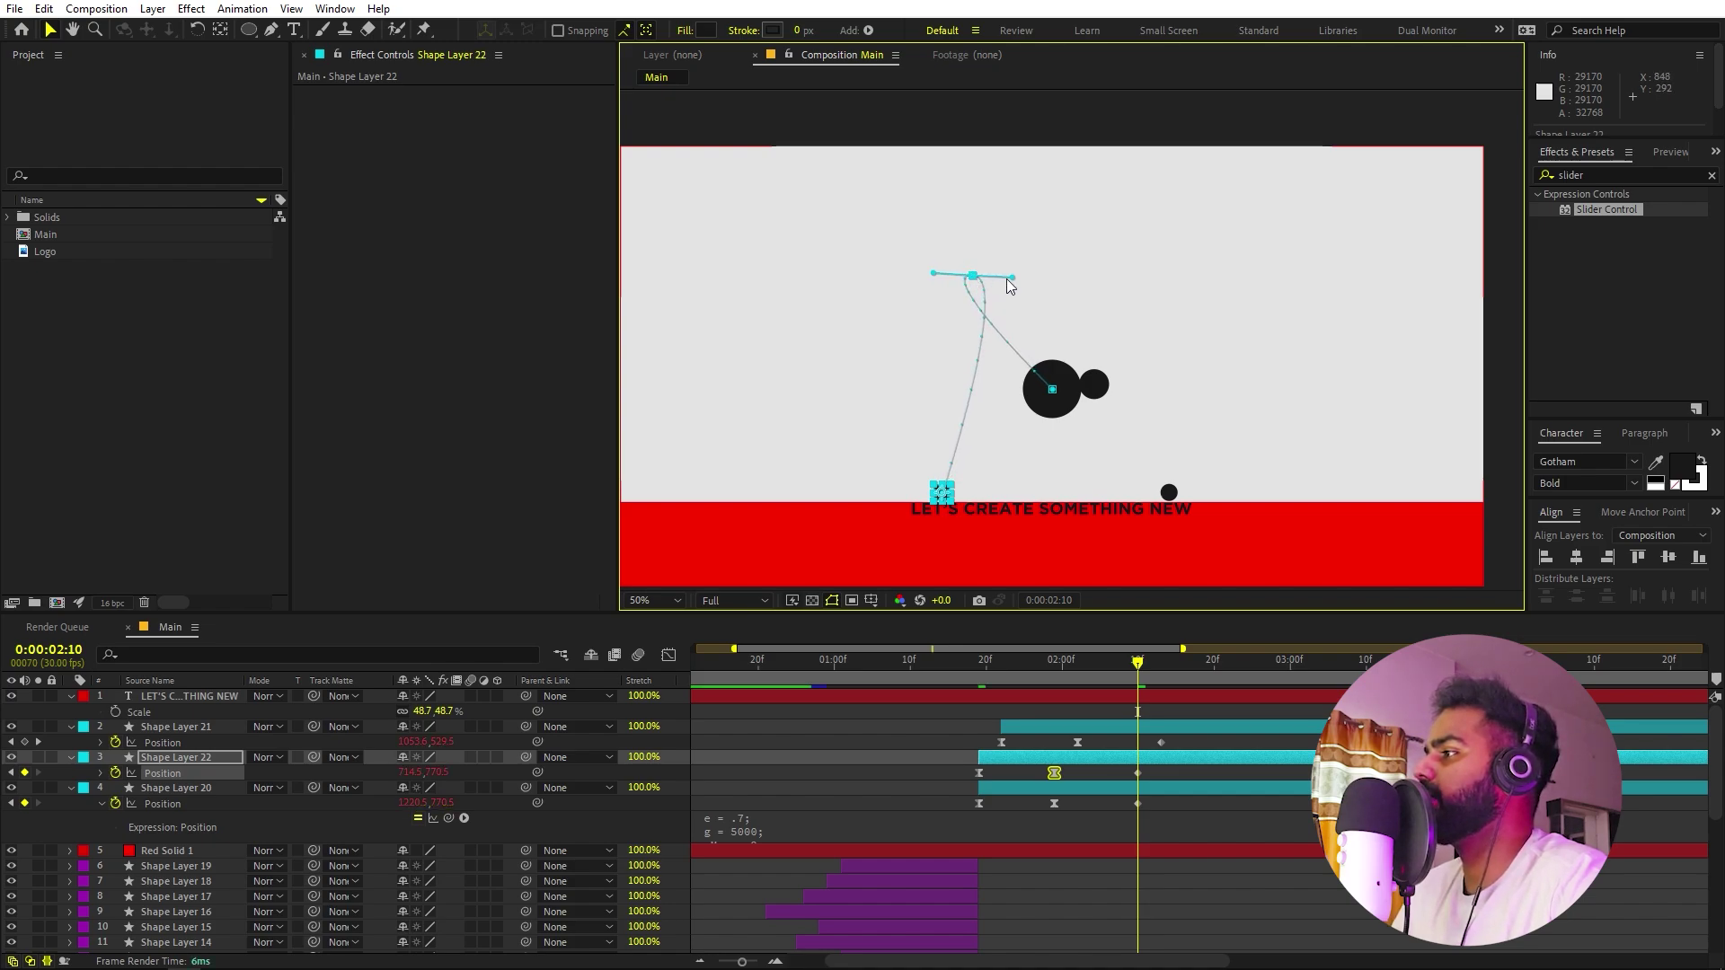
{"action": "left_click_drag", "start_coordinate": [1013, 288], "coordinate": [943, 282]}
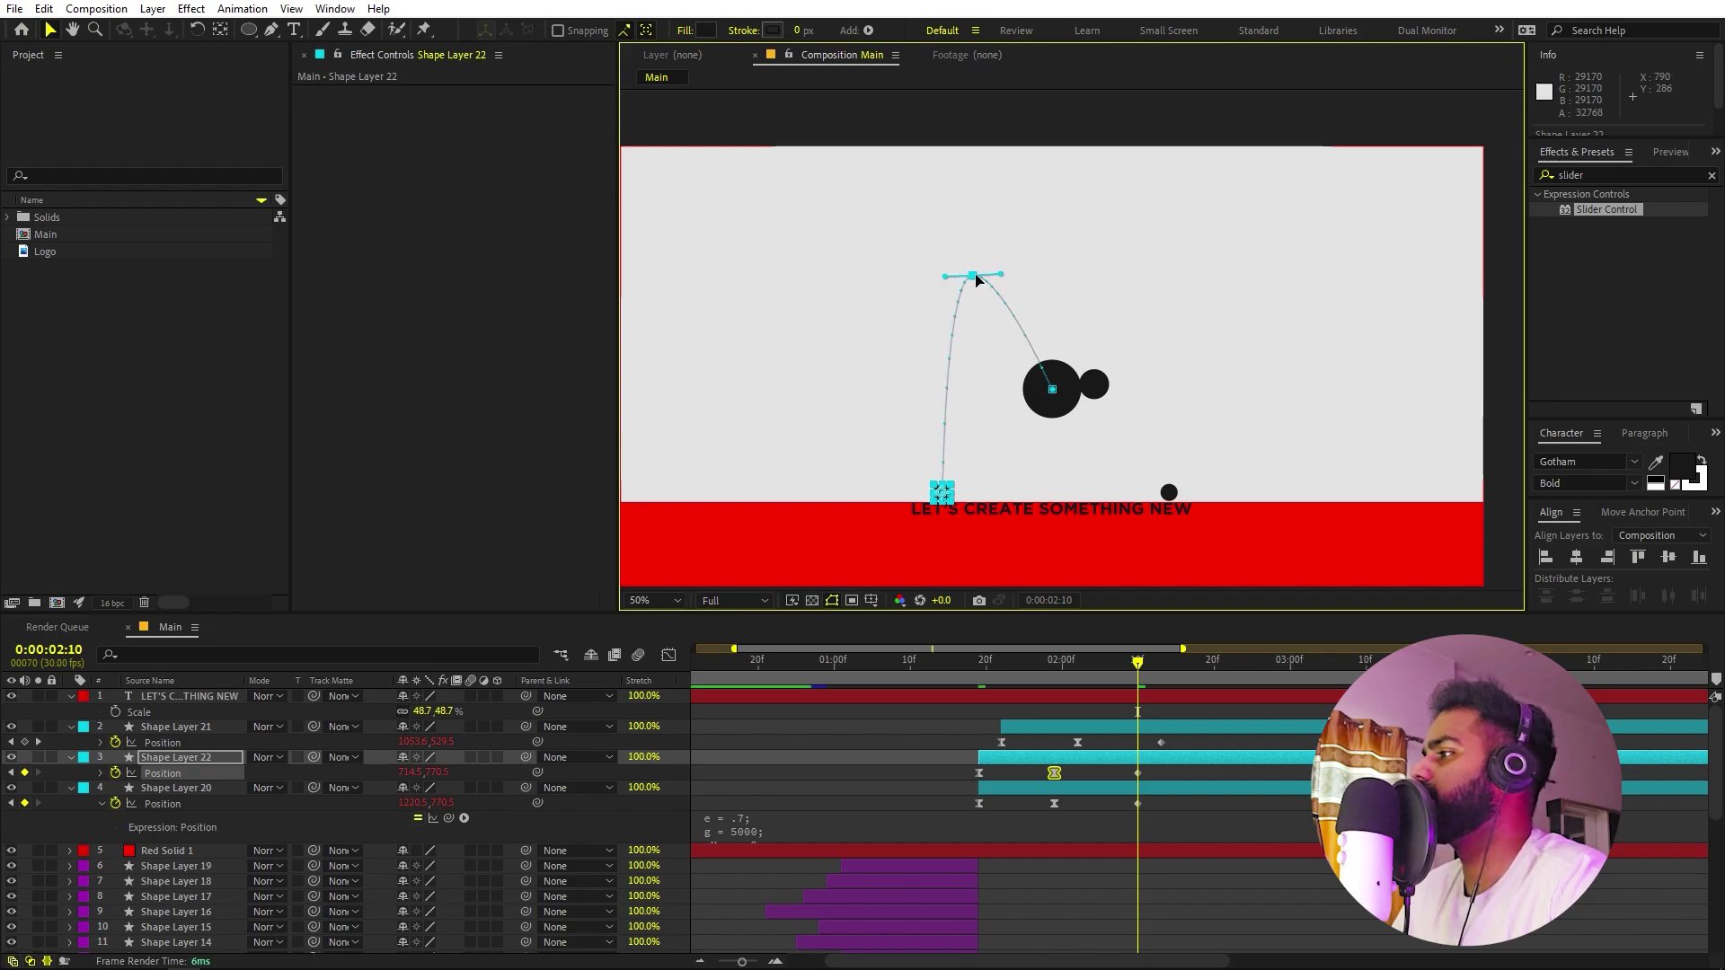
{"action": "left_click_drag", "start_coordinate": [977, 279], "coordinate": [969, 282]}
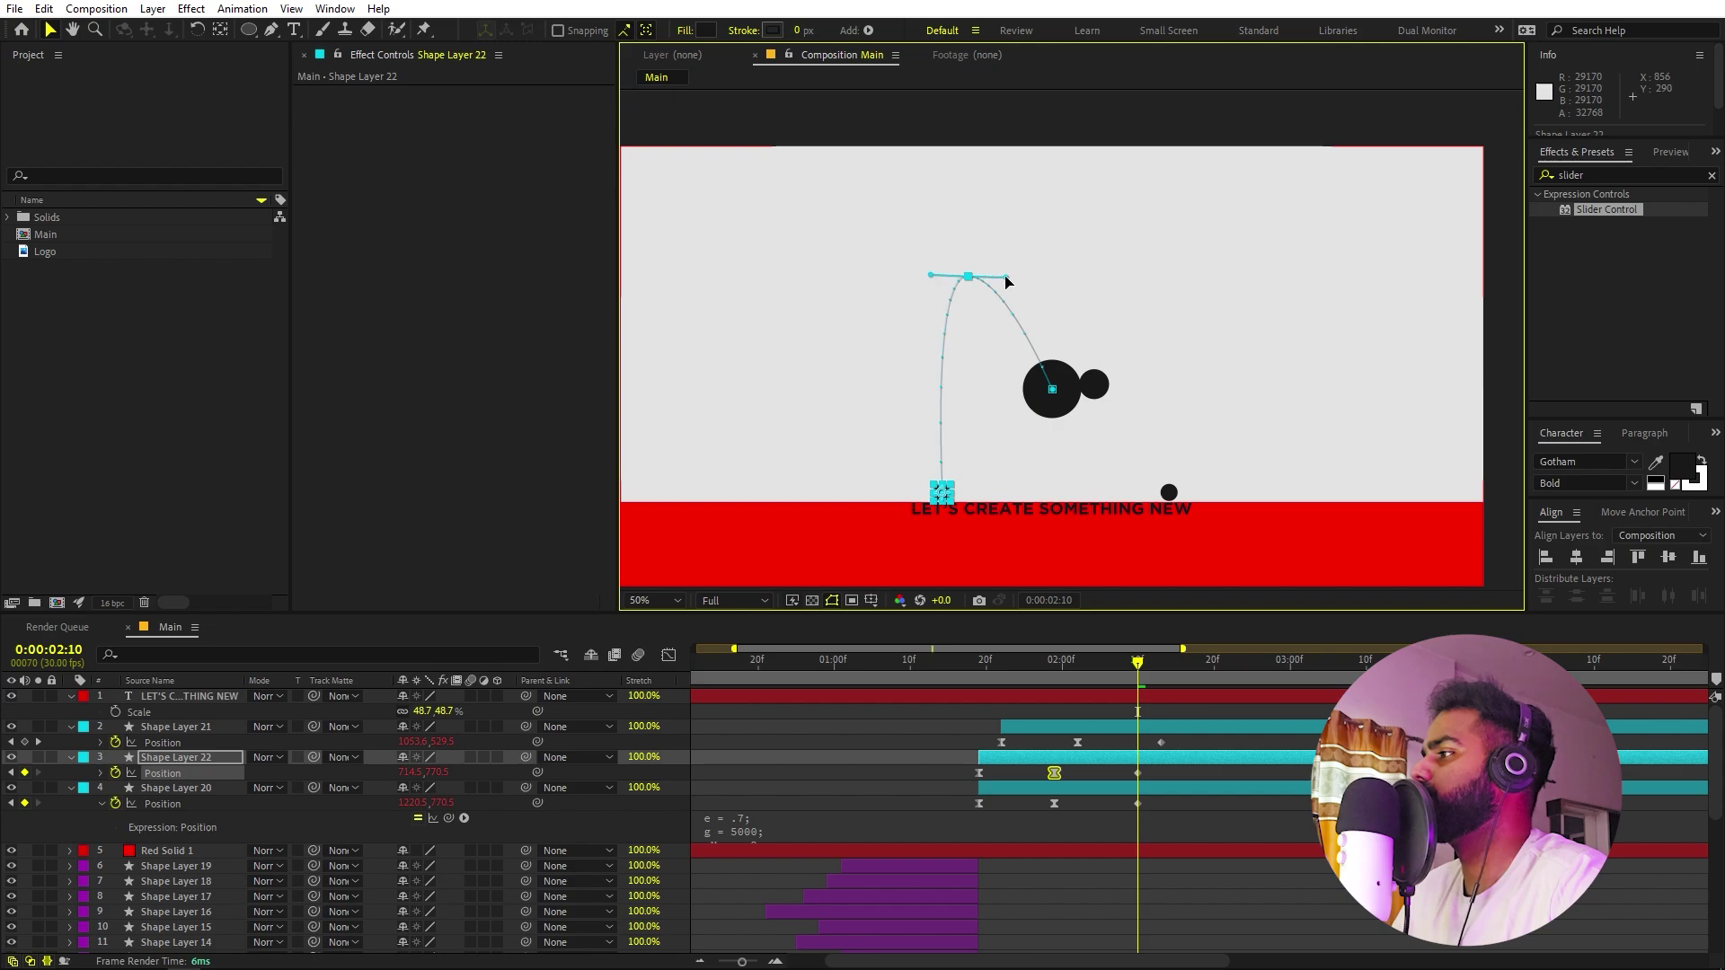
{"action": "left_click", "coordinate": [946, 660]}
{"action": "key", "text": "space"}
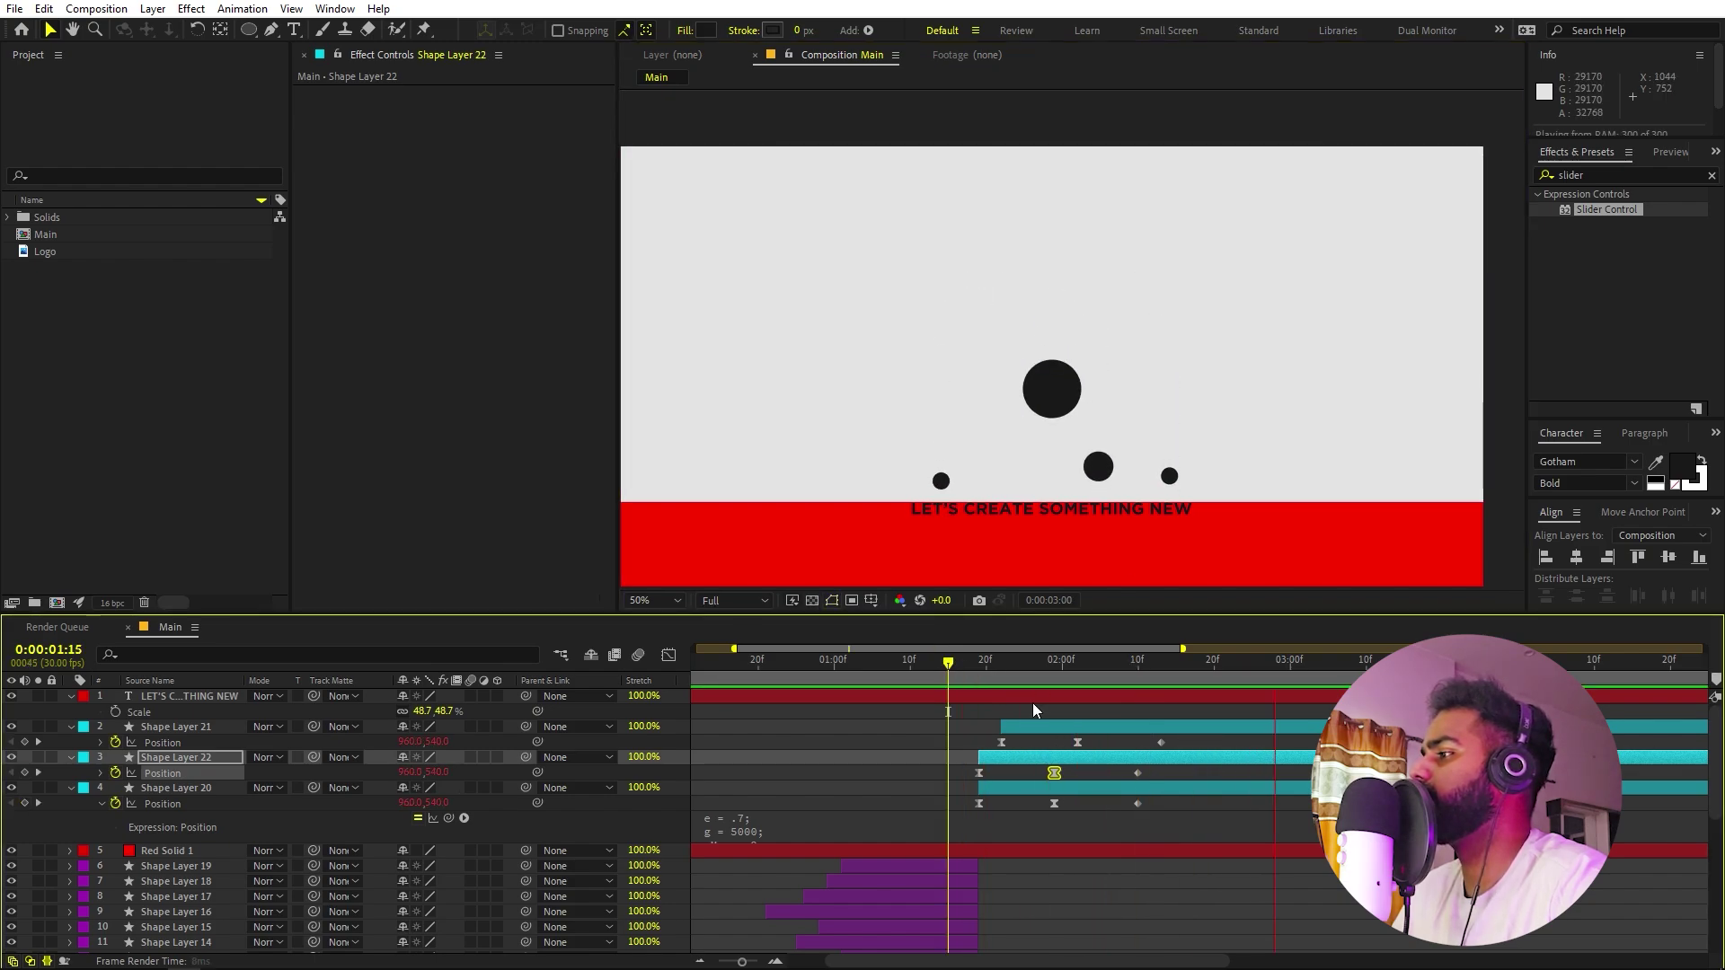
Scale Shape Layer 22 up to 138.6% at its landing frame, 0:00:02:10.
{"action": "left_click_drag", "start_coordinate": [949, 662], "coordinate": [1138, 676]}
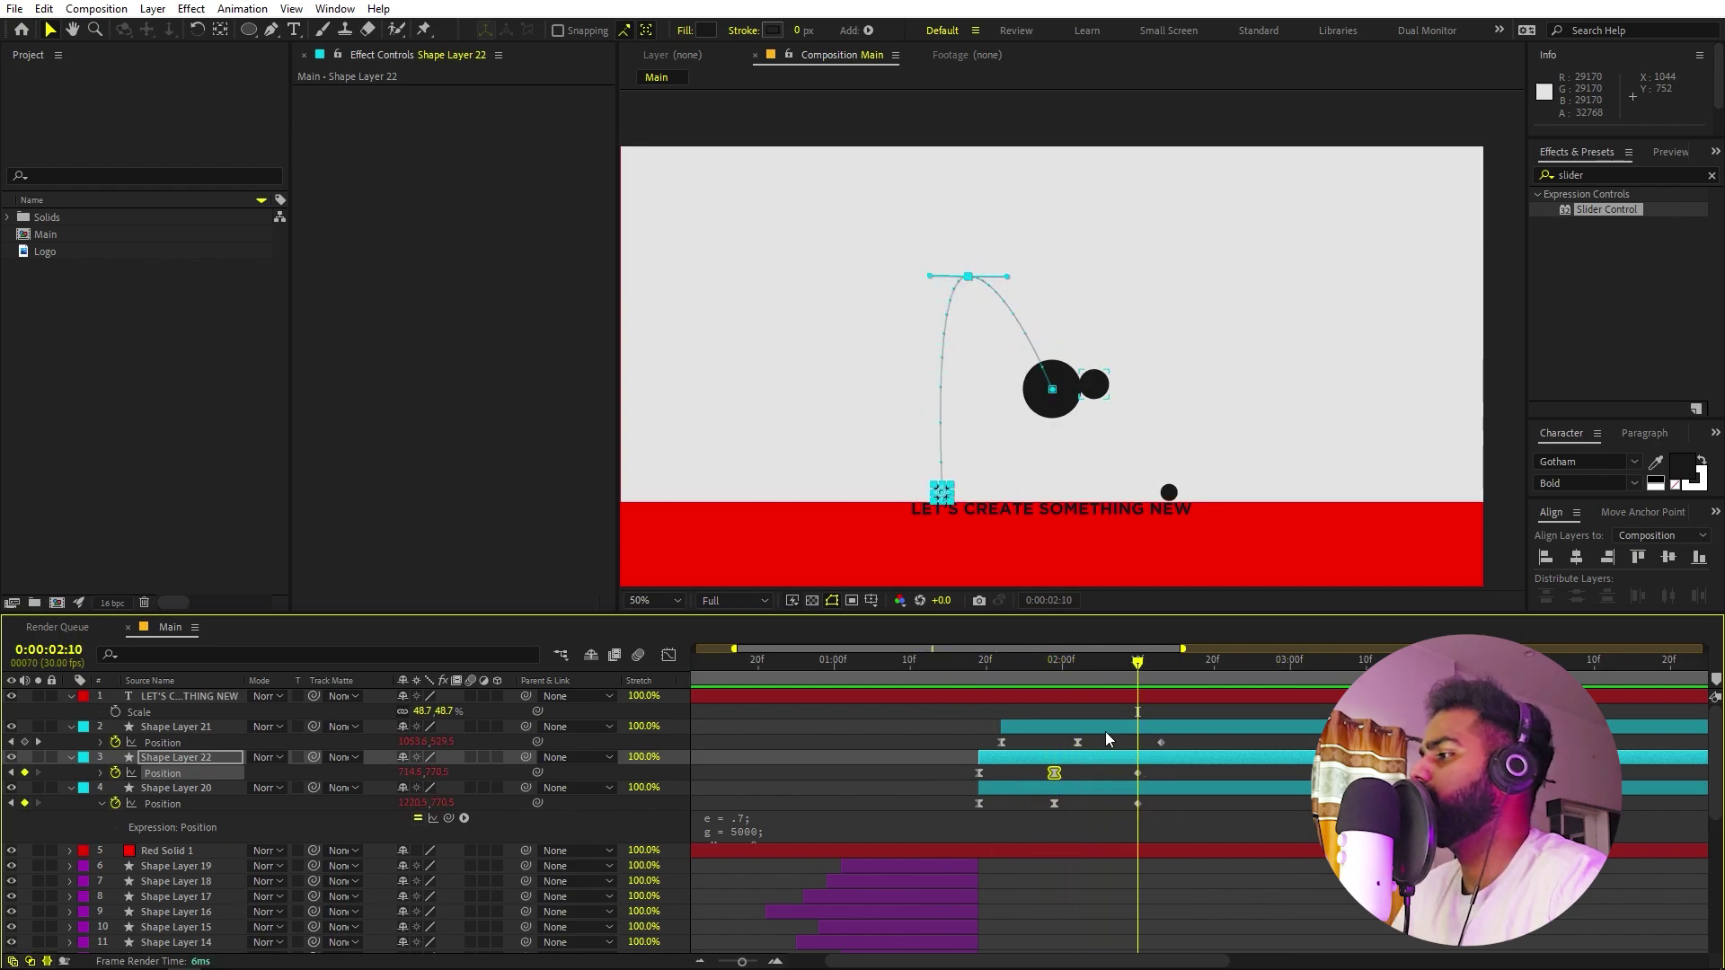
{"action": "left_click", "coordinate": [1105, 763]}
{"action": "scroll", "coordinate": [1021, 444], "scroll_direction": "up", "scroll_amount": 1}
{"action": "left_click_drag", "start_coordinate": [932, 470], "coordinate": [1184, 171]}
{"action": "left_click_drag", "start_coordinate": [784, 514], "coordinate": [1094, 326]}
{"action": "key", "text": "s"}
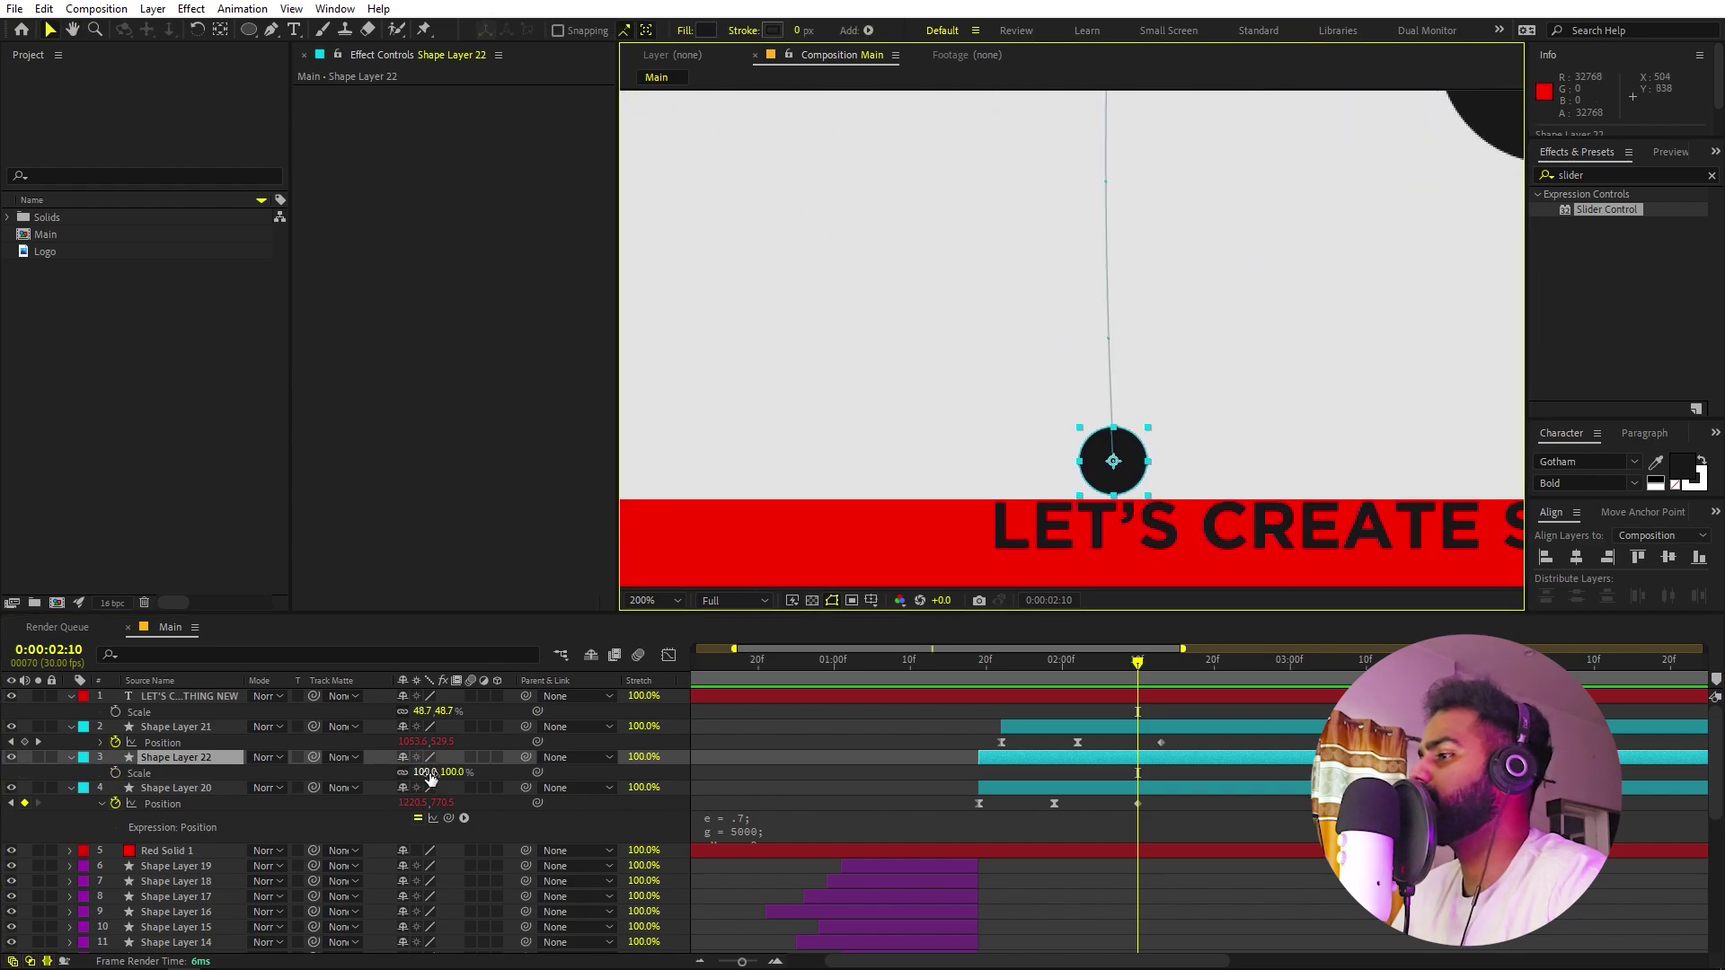
{"action": "left_click_drag", "start_coordinate": [429, 777], "coordinate": [465, 777]}
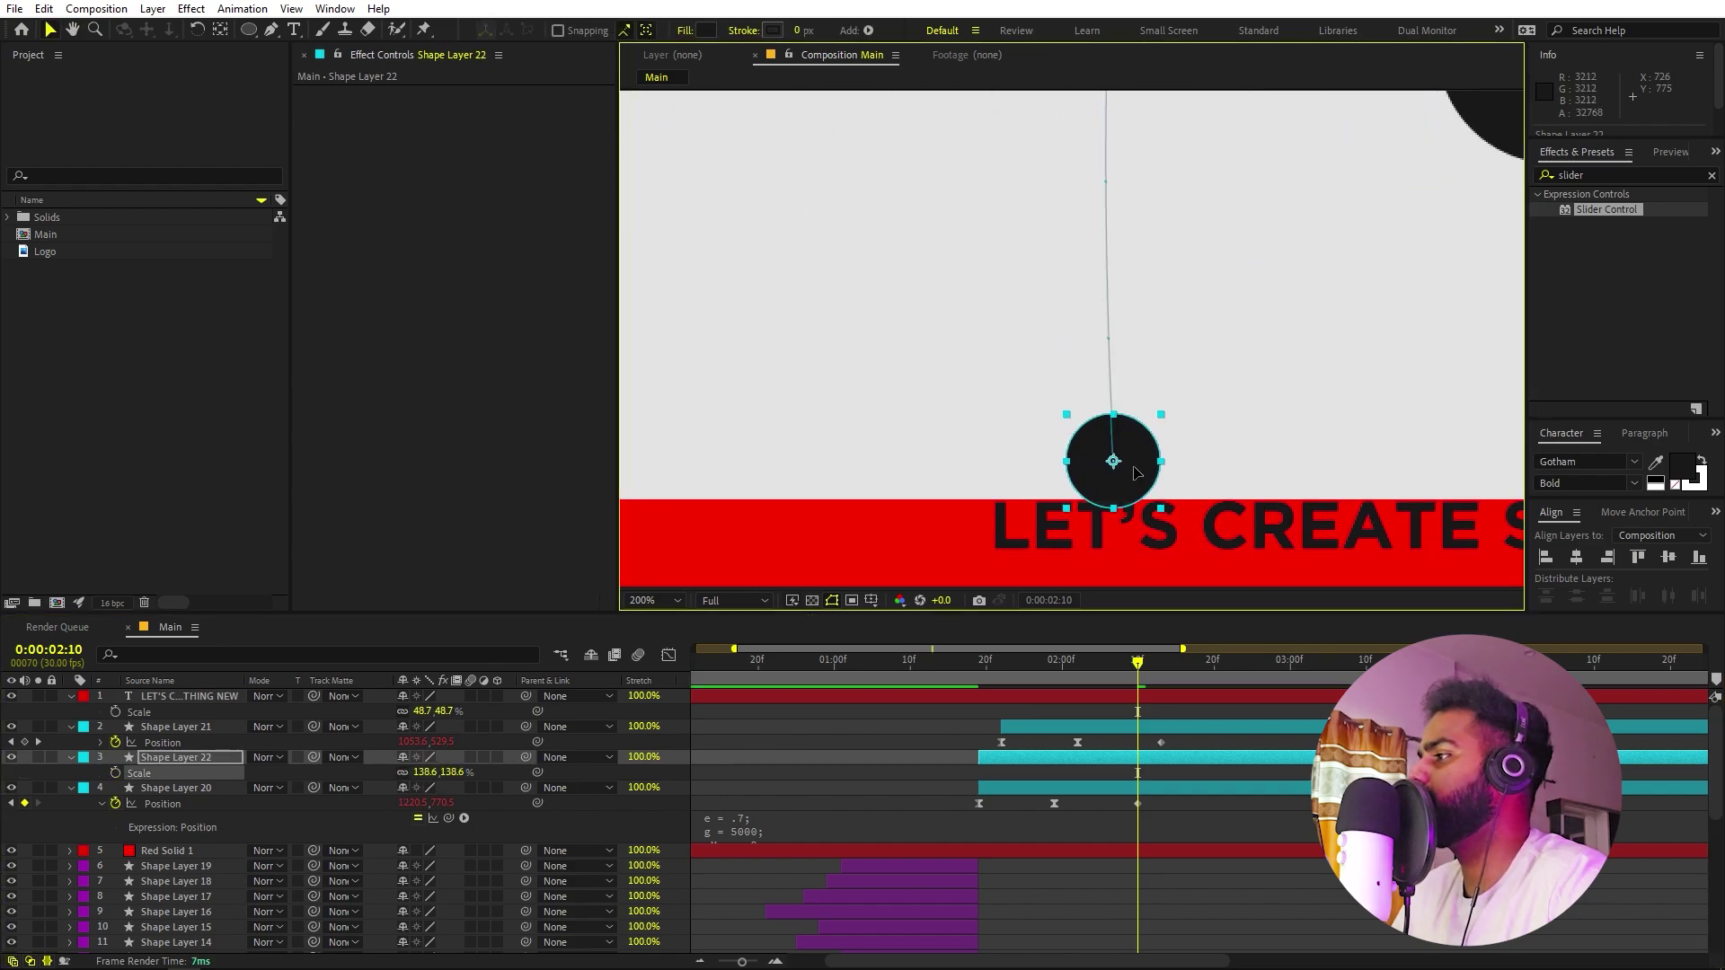
{"action": "scroll", "coordinate": [1154, 449], "scroll_direction": "down", "scroll_amount": 5}
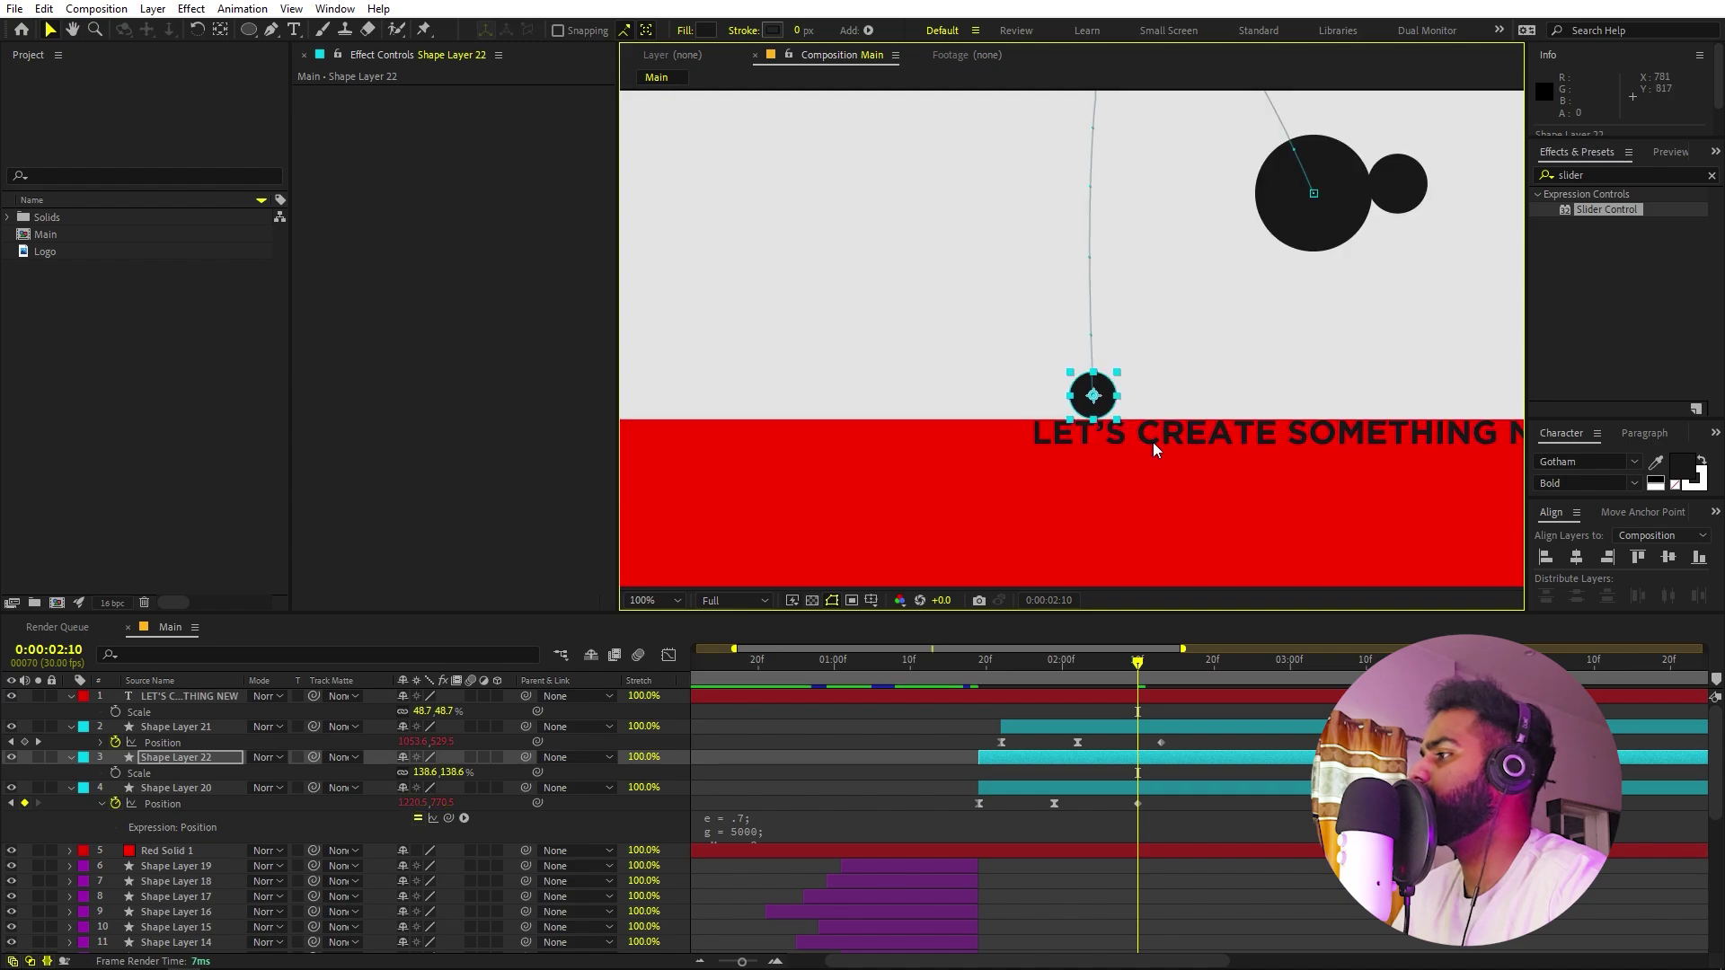
Duplicate Shape Layer 21 and move the copy's landing Position keyframe at 0:00:02:13 to 838.5, 758.5, above the word CREATE.
{"action": "scroll", "coordinate": [1155, 445], "scroll_direction": "down", "scroll_amount": 4}
{"action": "scroll", "coordinate": [1039, 532], "scroll_direction": "up", "scroll_amount": 2}
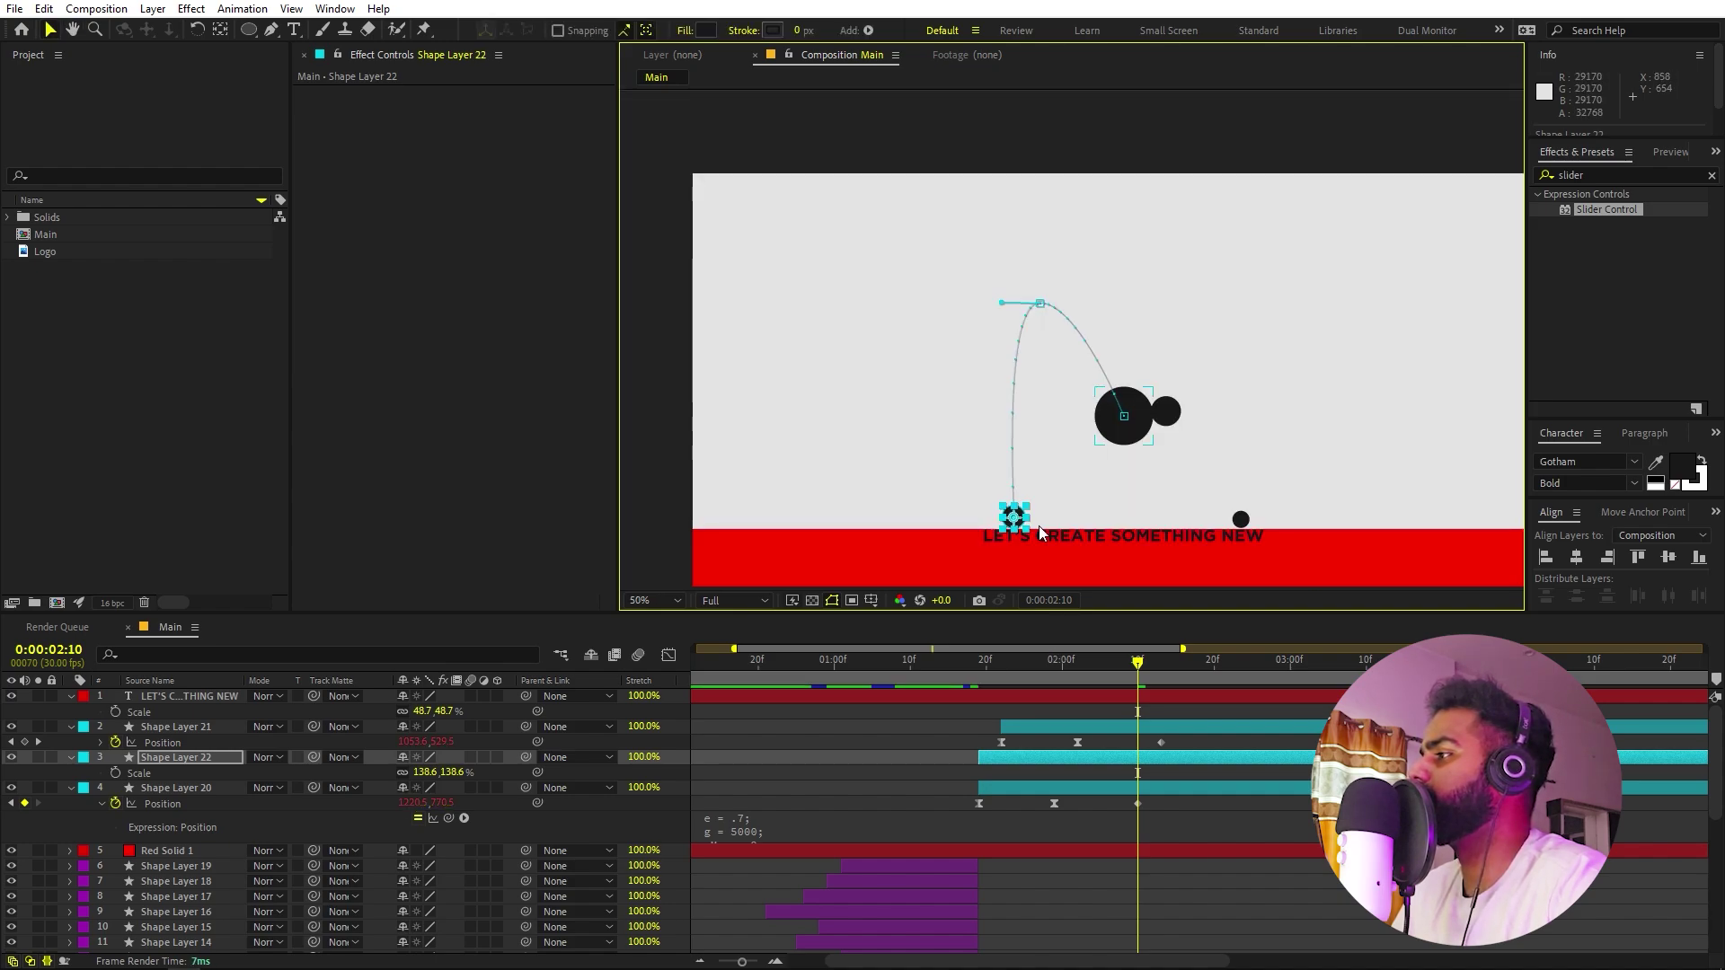
{"action": "left_click", "coordinate": [676, 600]}
{"action": "left_click", "coordinate": [660, 629]}
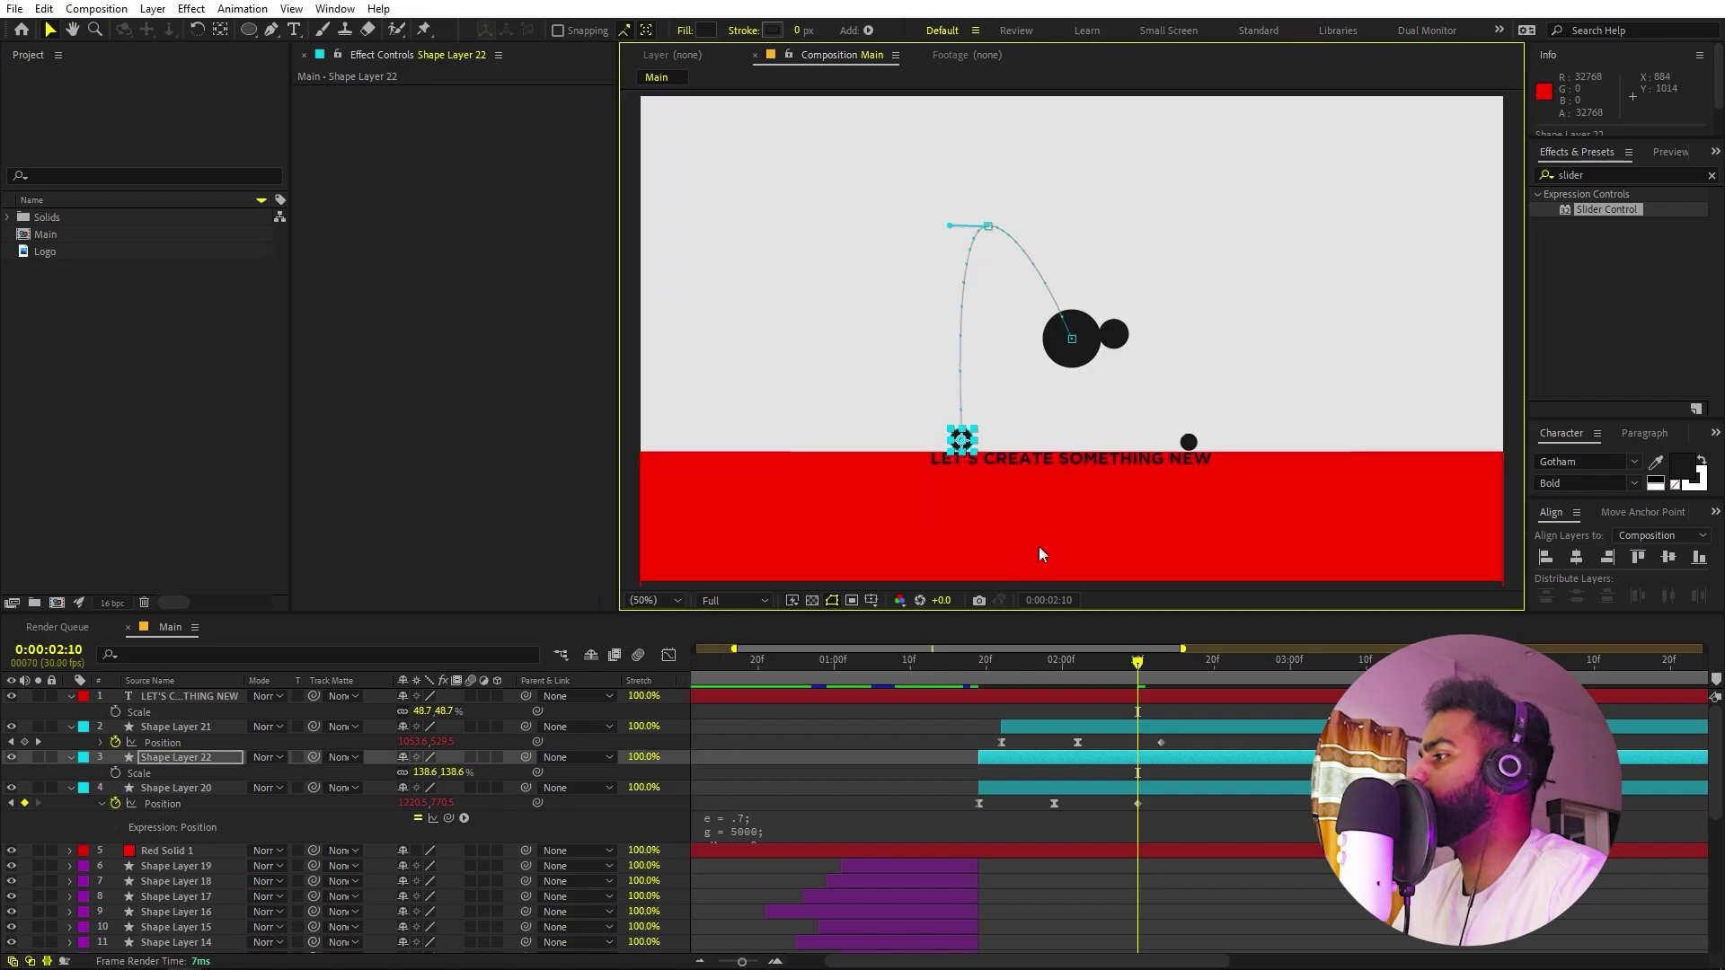
{"action": "left_click", "coordinate": [1081, 729]}
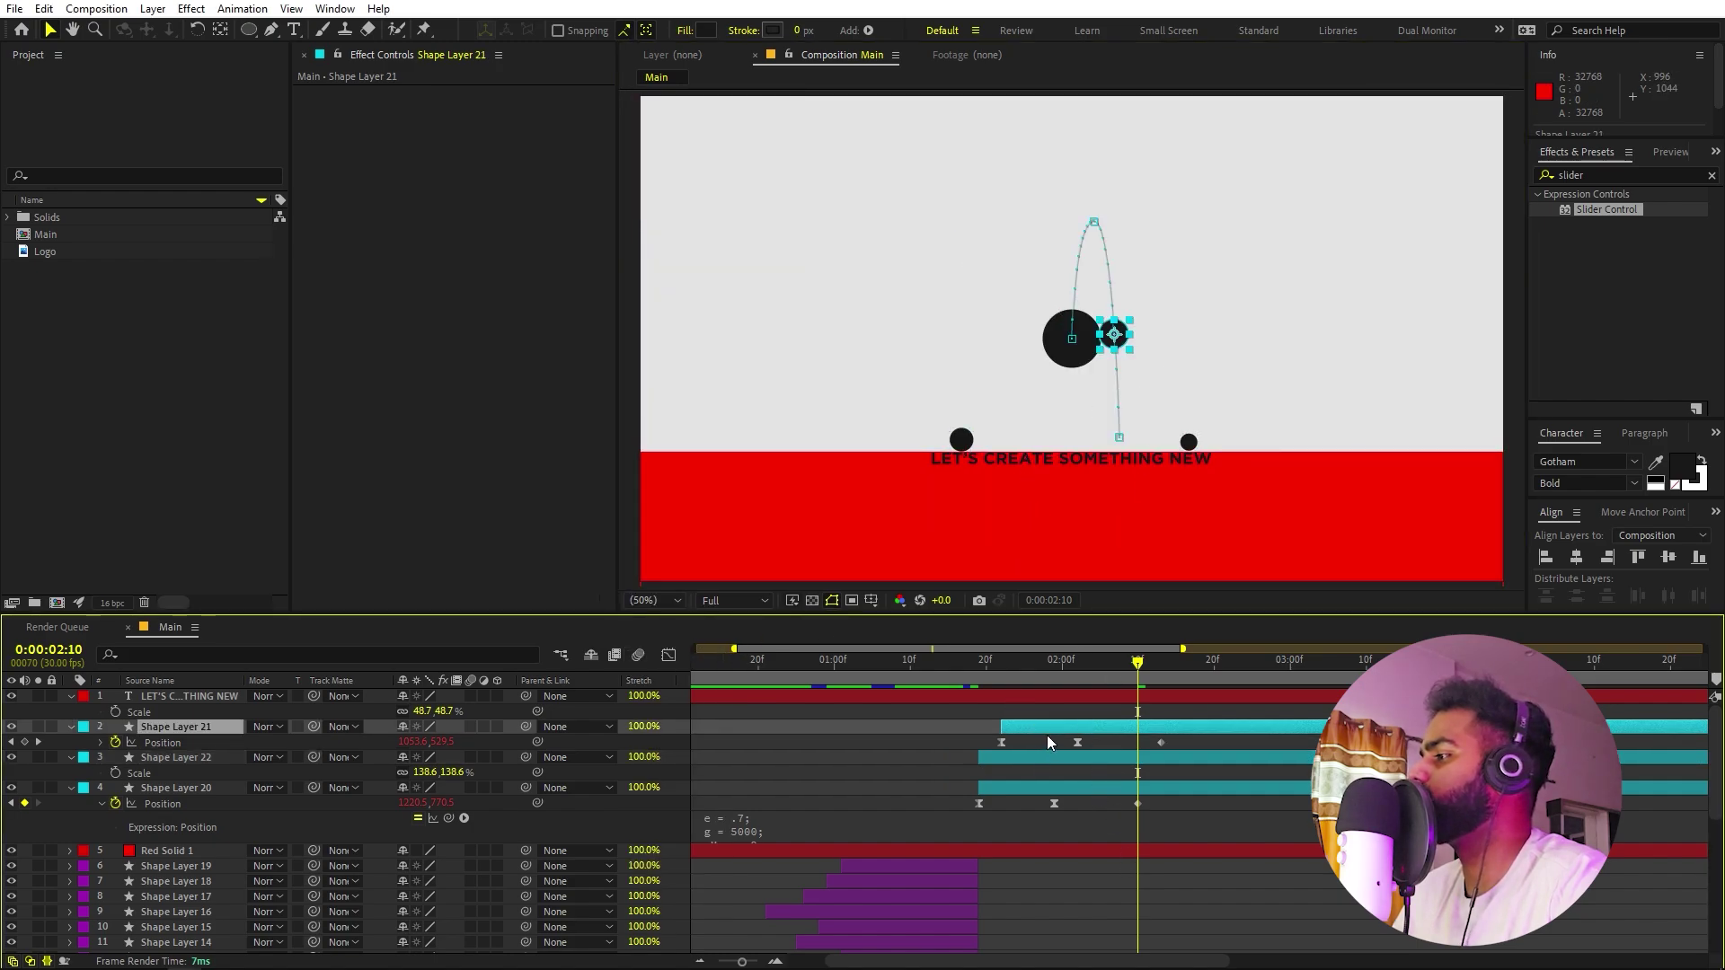
{"action": "key", "text": "ctrl+d"}
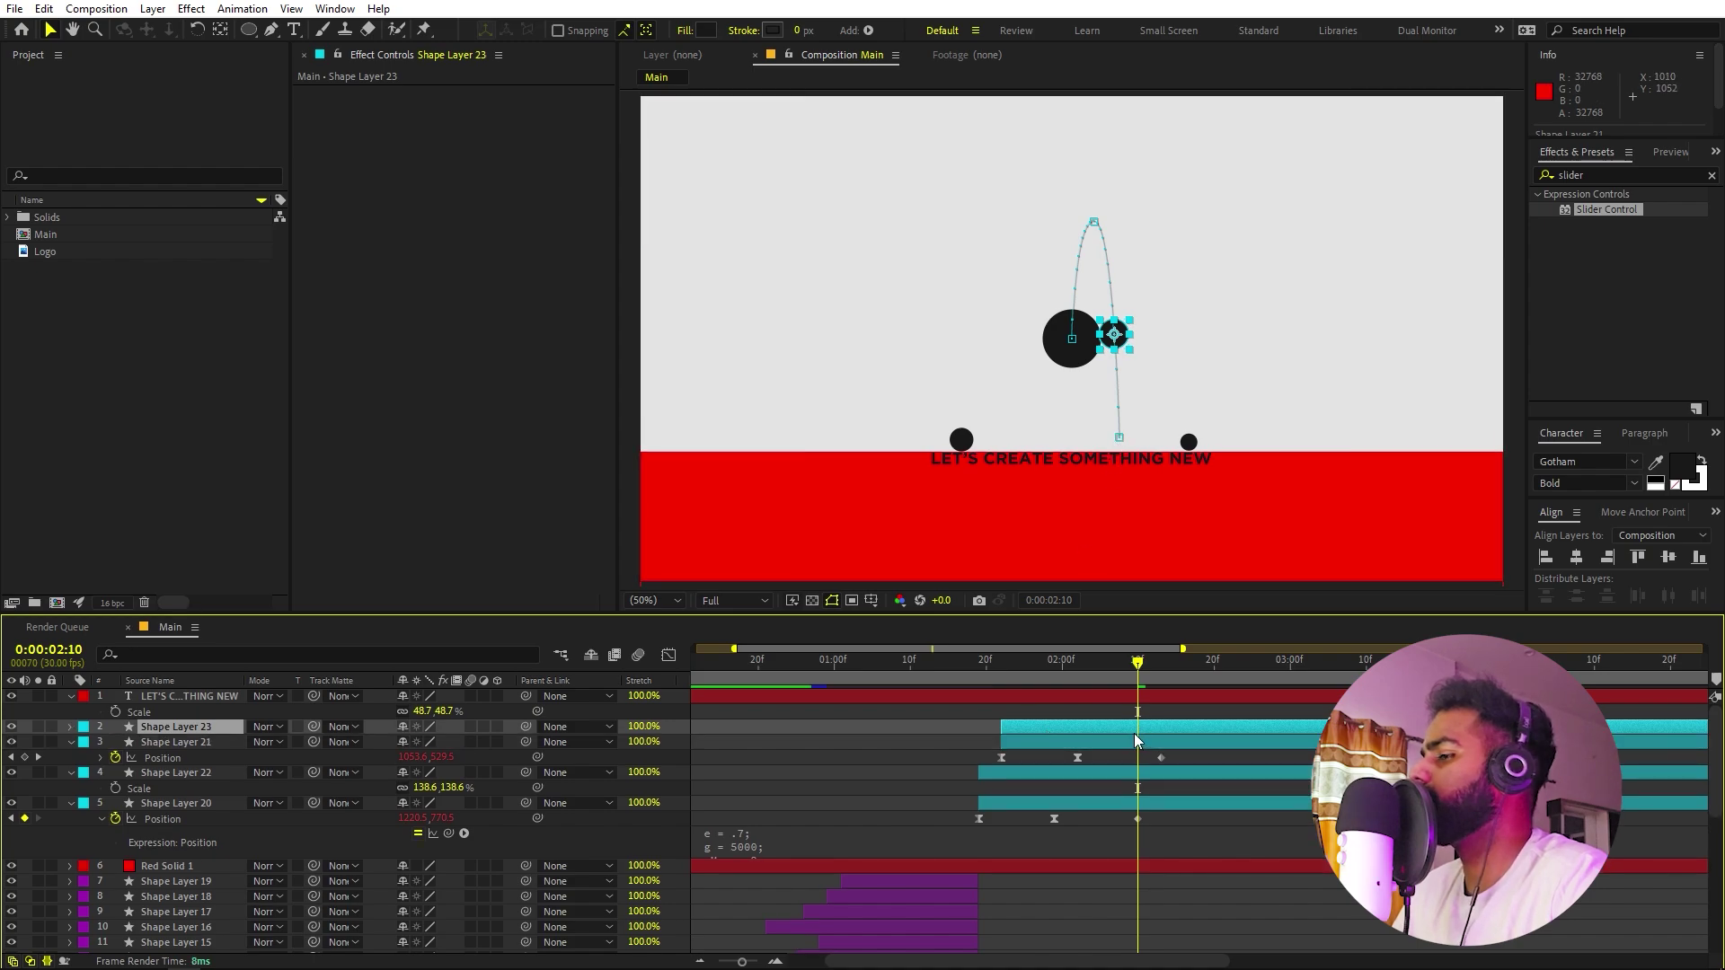
{"action": "key", "text": "u"}
{"action": "left_click", "coordinate": [1159, 667]}
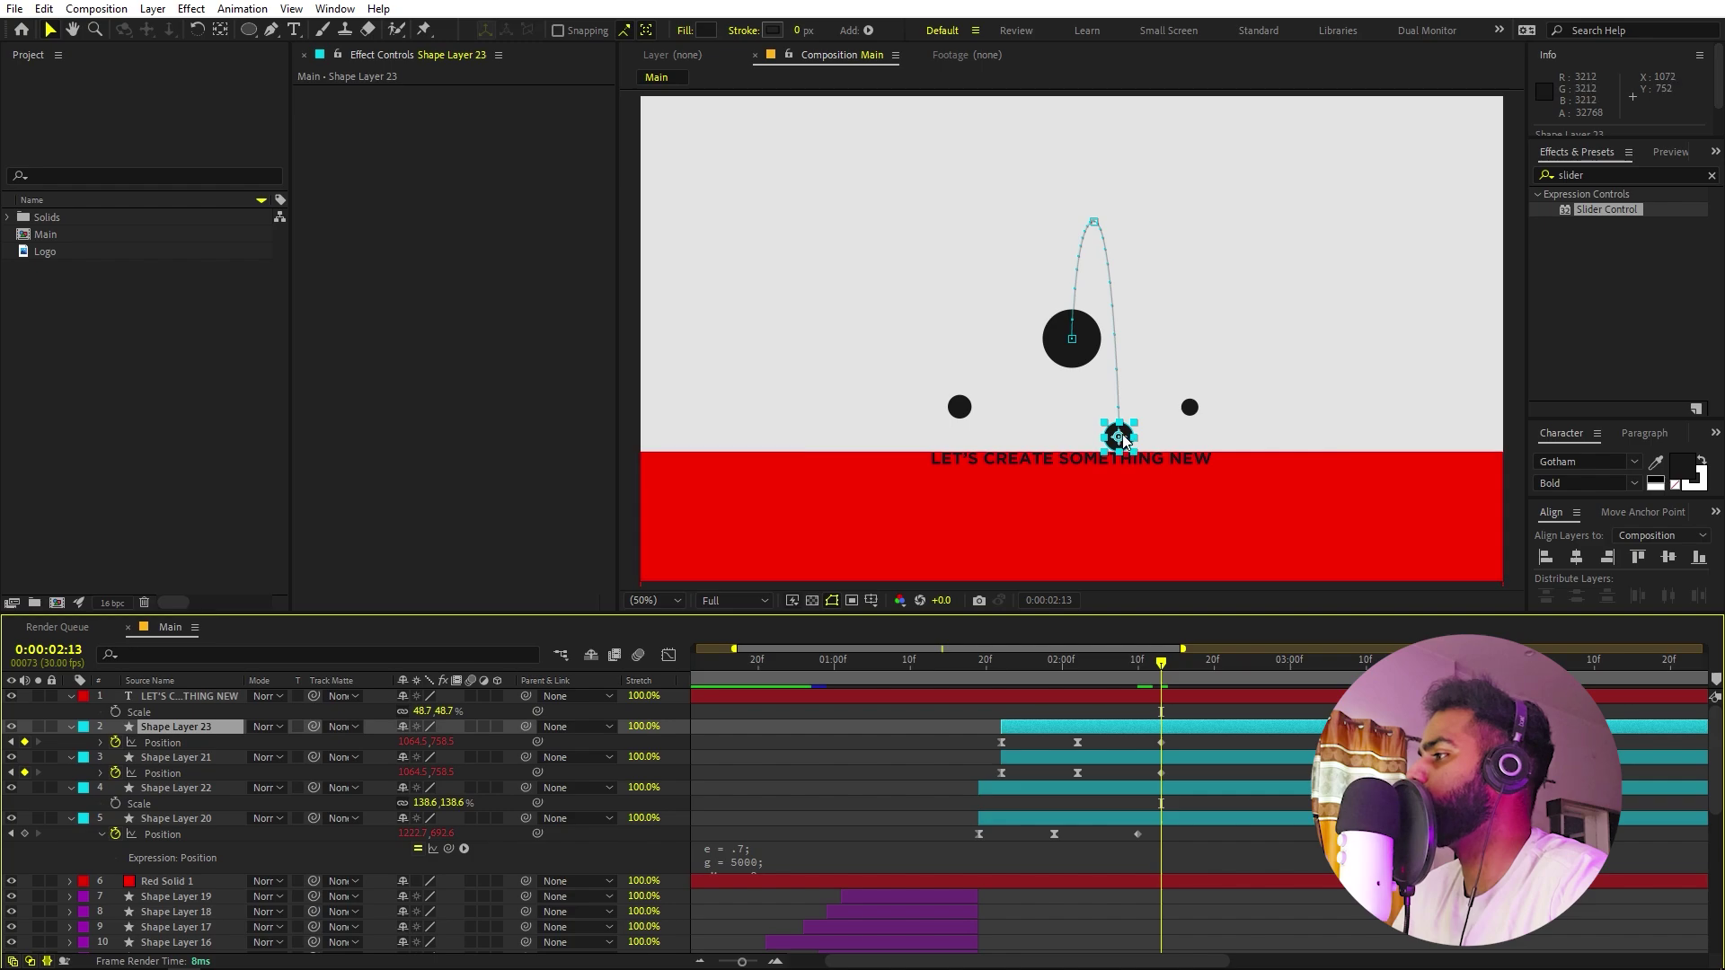
{"action": "left_click_drag", "start_coordinate": [1126, 456], "coordinate": [1021, 446]}
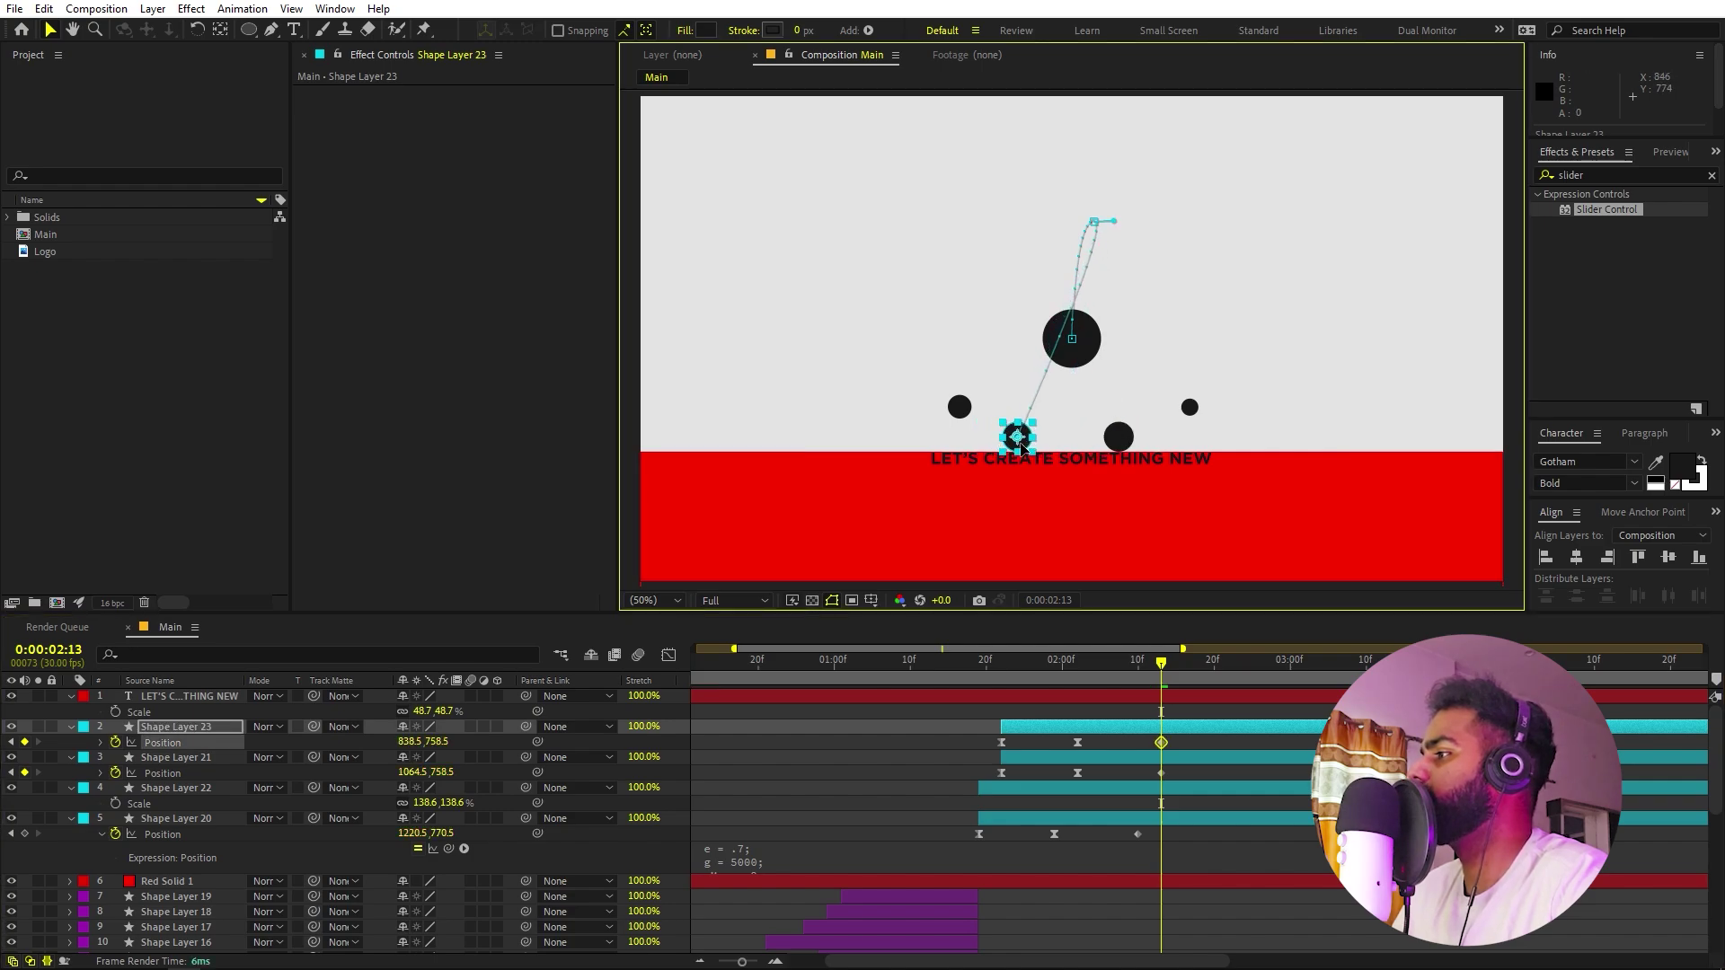
Move Shape Layer 23's peak path point to the other side of the central circle, shape a smooth arc and preview the bounce.
{"action": "key", "text": "space"}
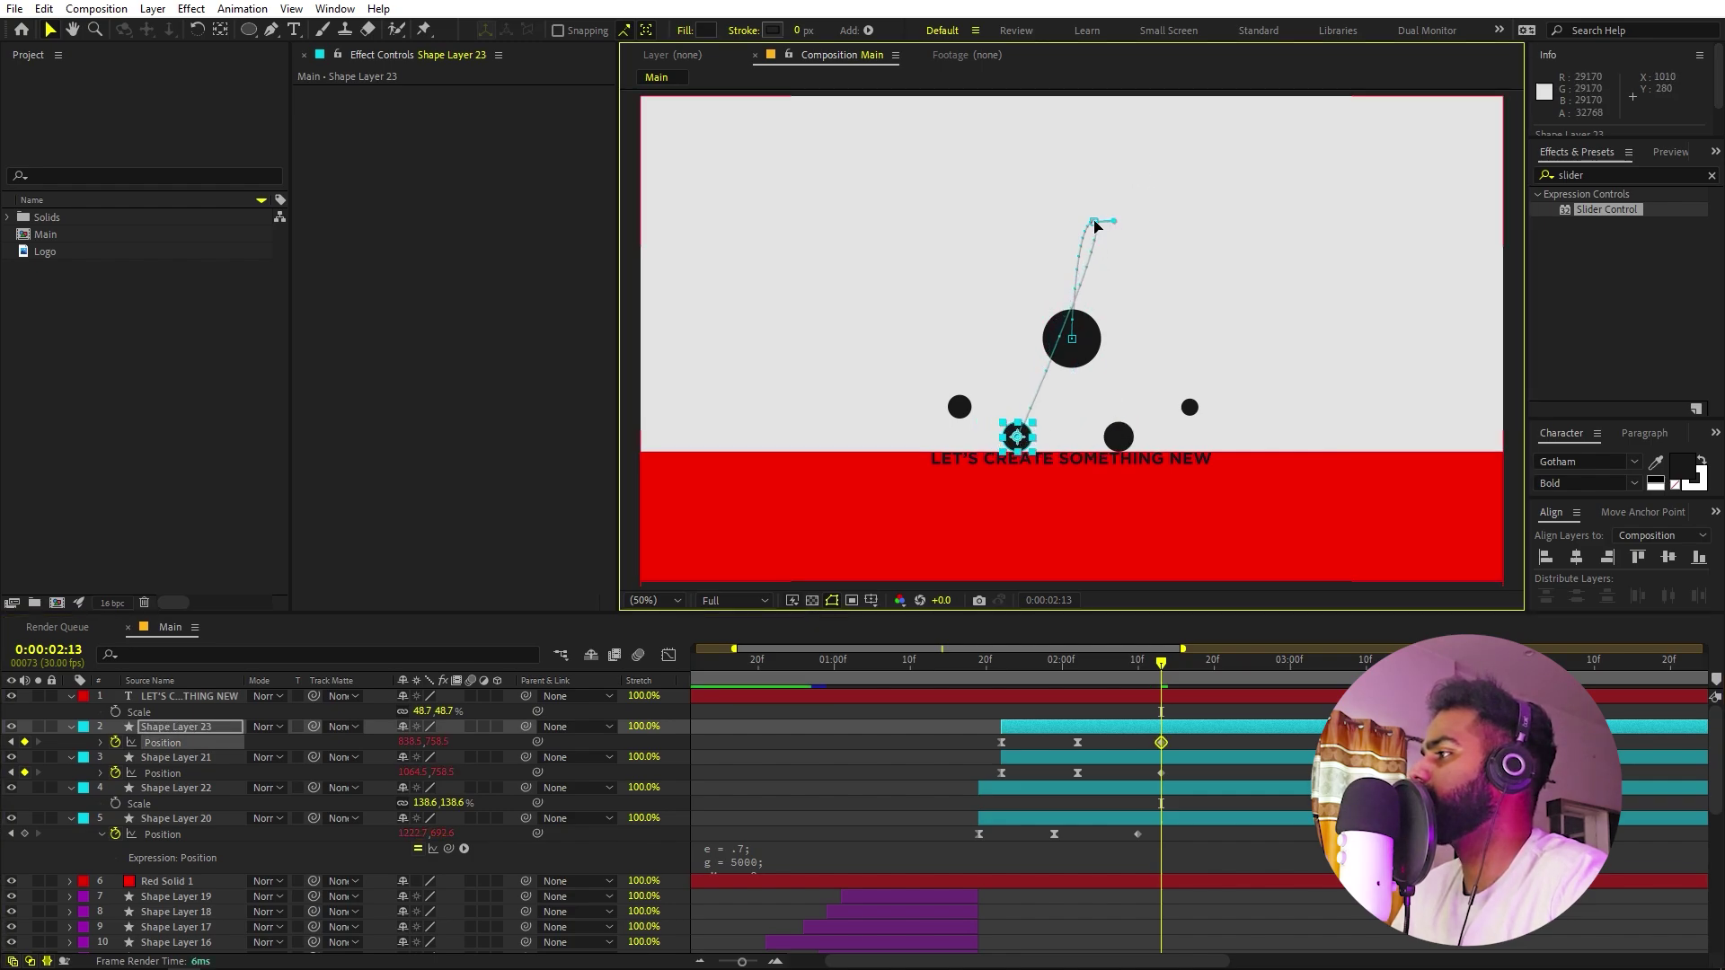
{"action": "left_click_drag", "start_coordinate": [1094, 226], "coordinate": [1003, 232]}
{"action": "key", "text": "space"}
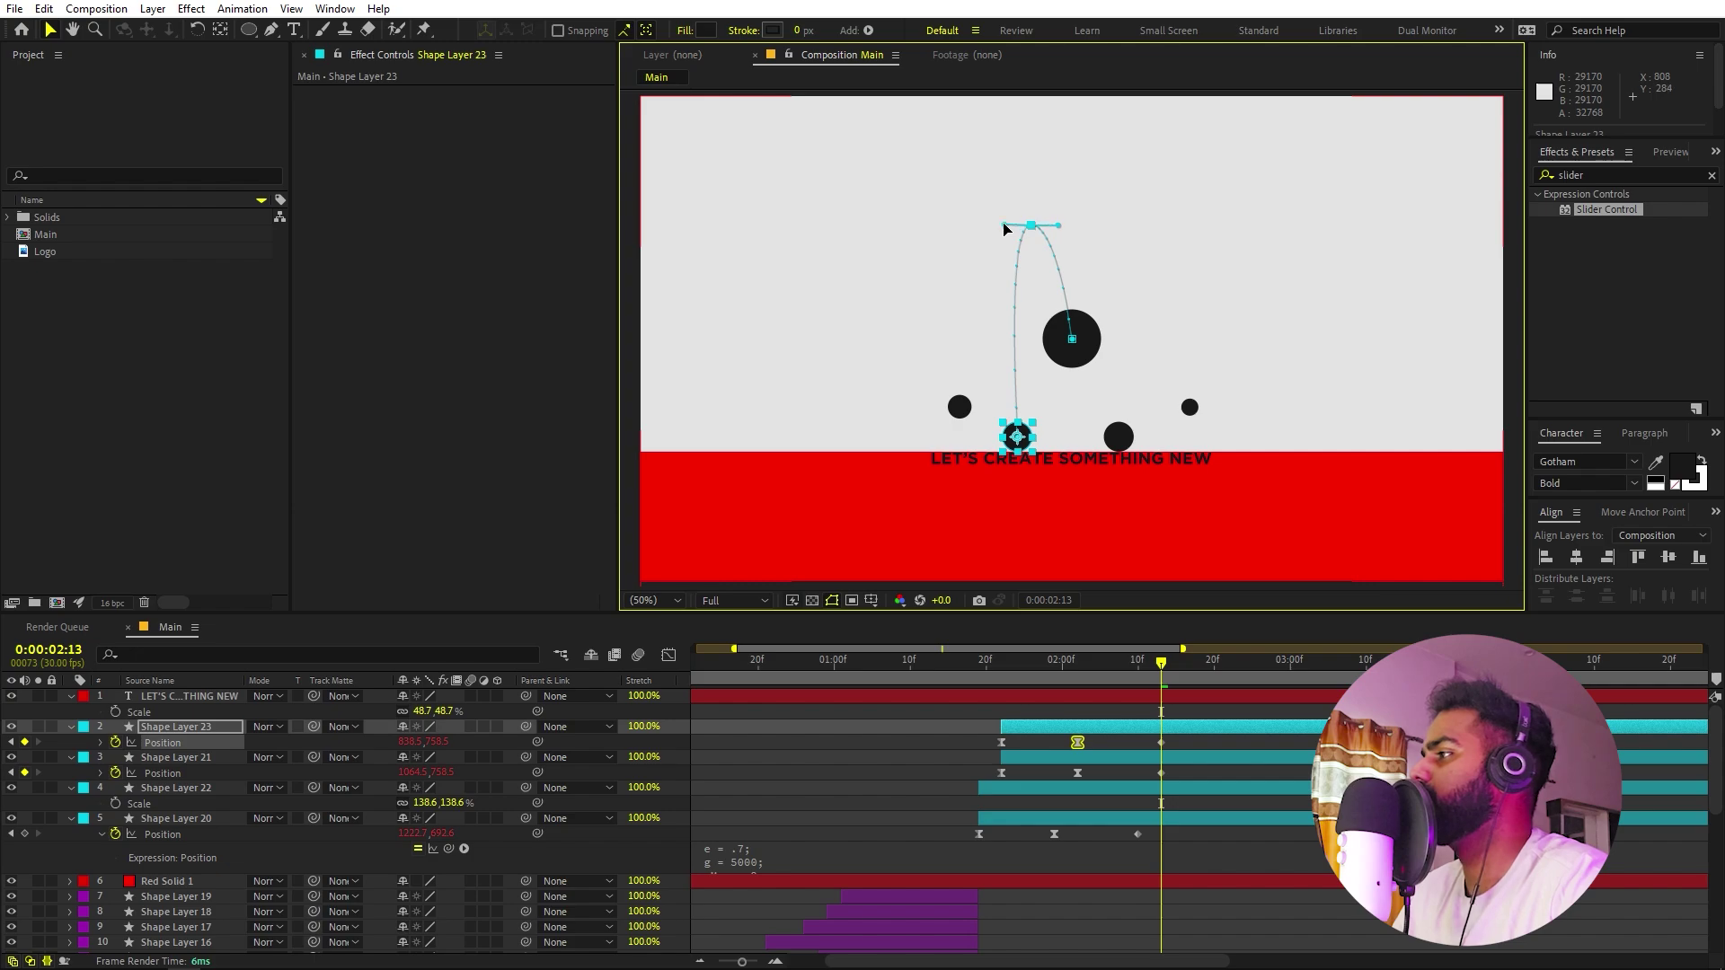
{"action": "key", "text": "space"}
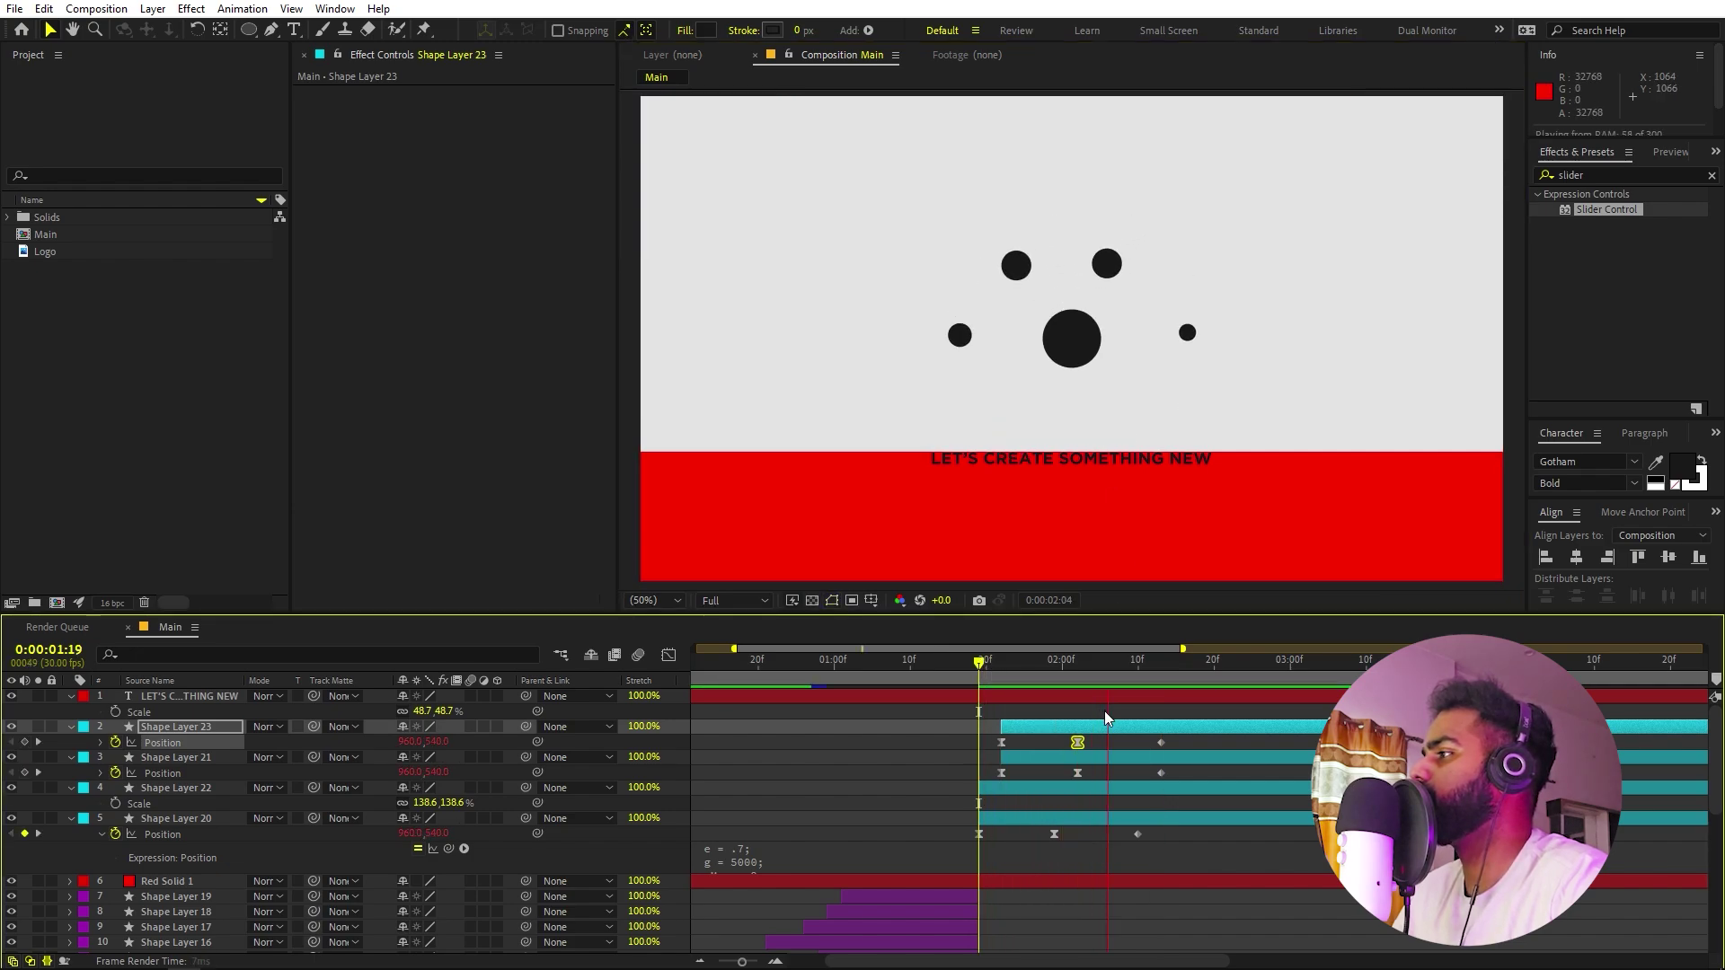
{"action": "key", "text": "space"}
{"action": "left_click_drag", "start_coordinate": [980, 672], "coordinate": [1161, 678]}
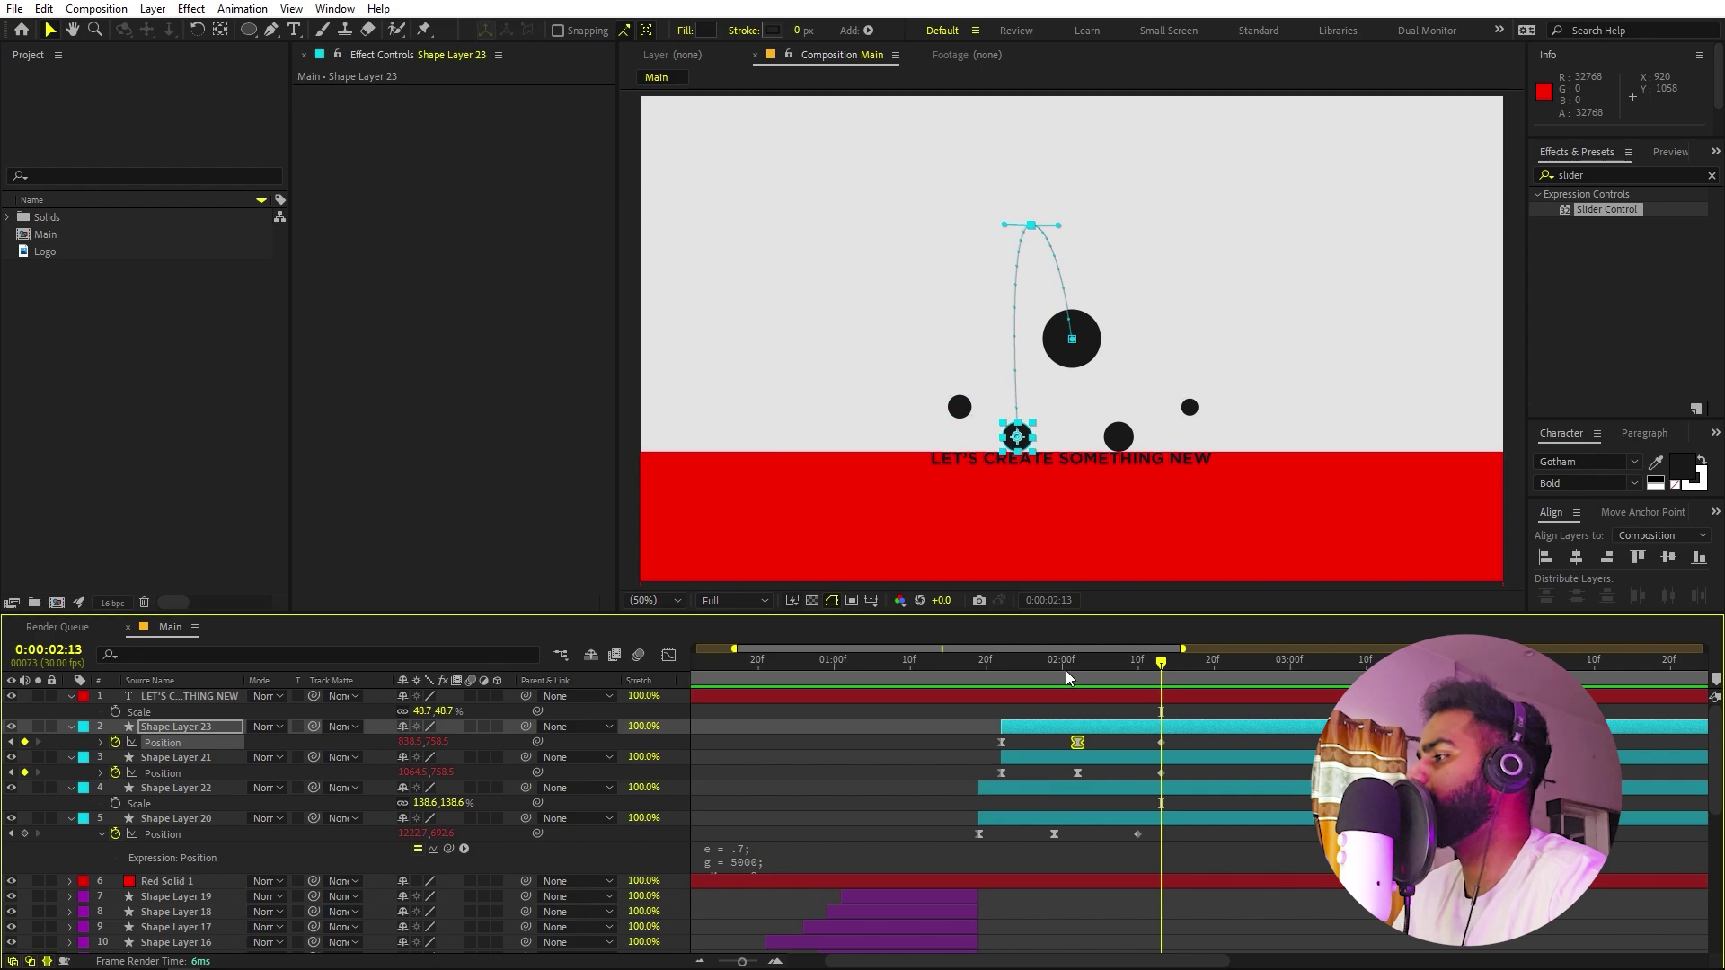
Duplicate Shape Layer 20 and move the copy's landing Position keyframe at 0:00:02:10 to 1422.5, 770.5, beyond the word NEW.
{"action": "left_click_drag", "start_coordinate": [1067, 679], "coordinate": [1061, 676]}
{"action": "left_click", "coordinate": [1038, 820]}
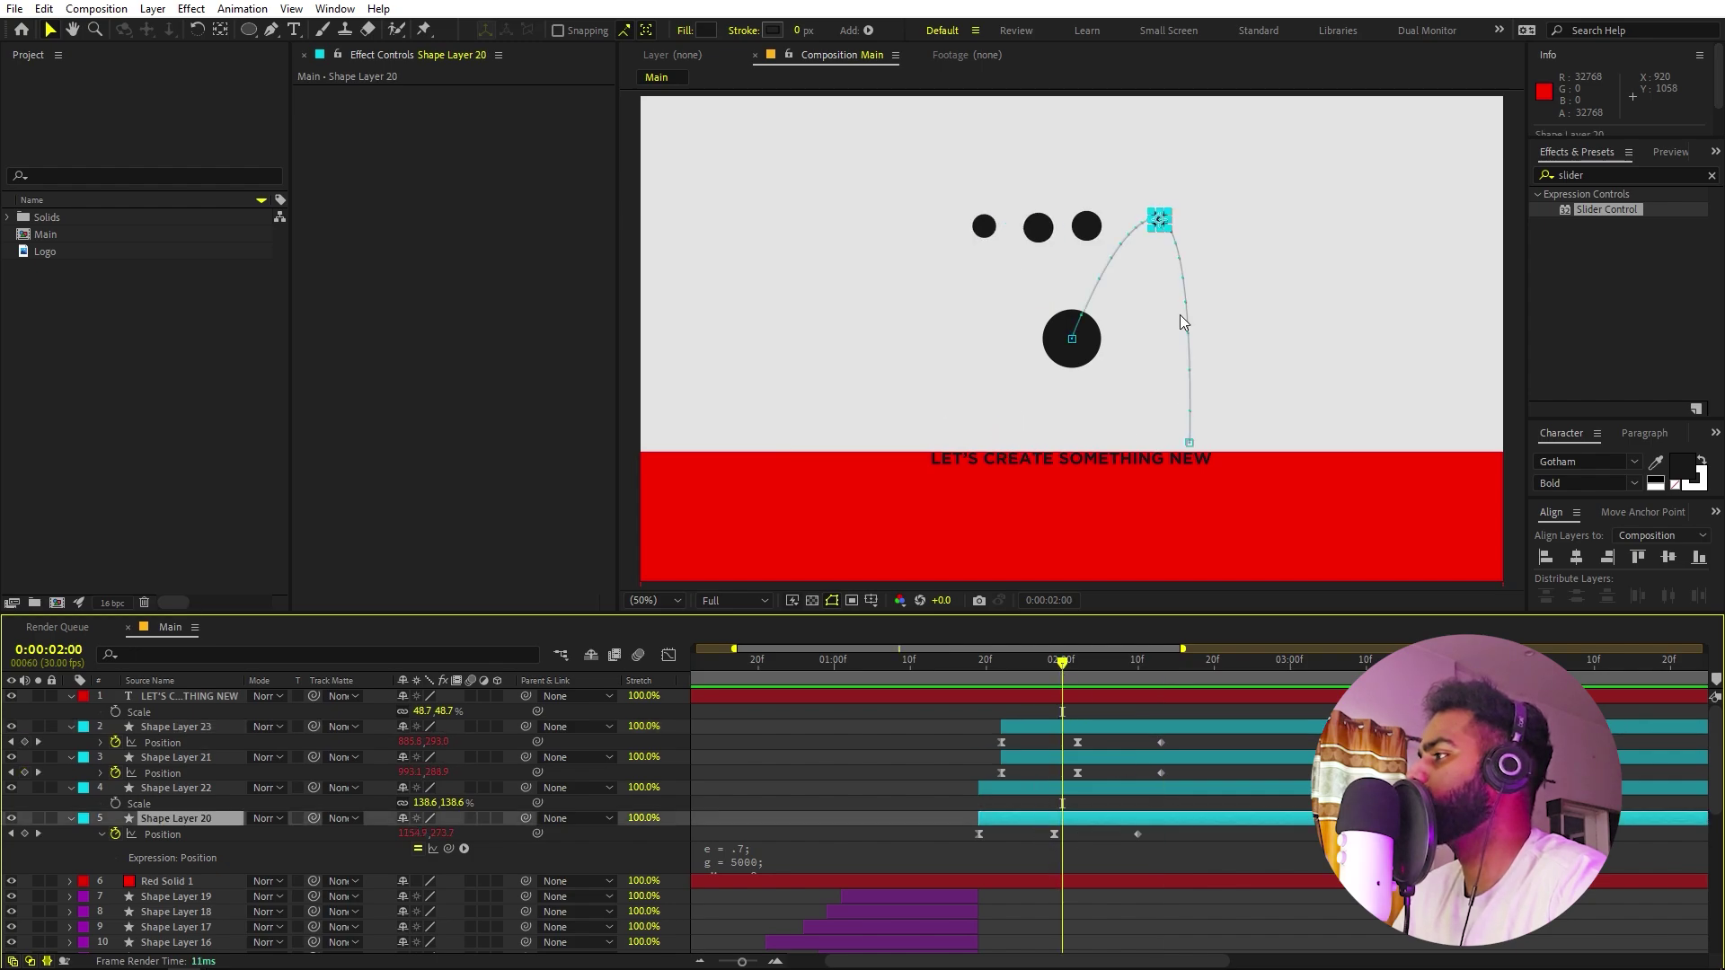
{"action": "key", "text": "ctrl+d"}
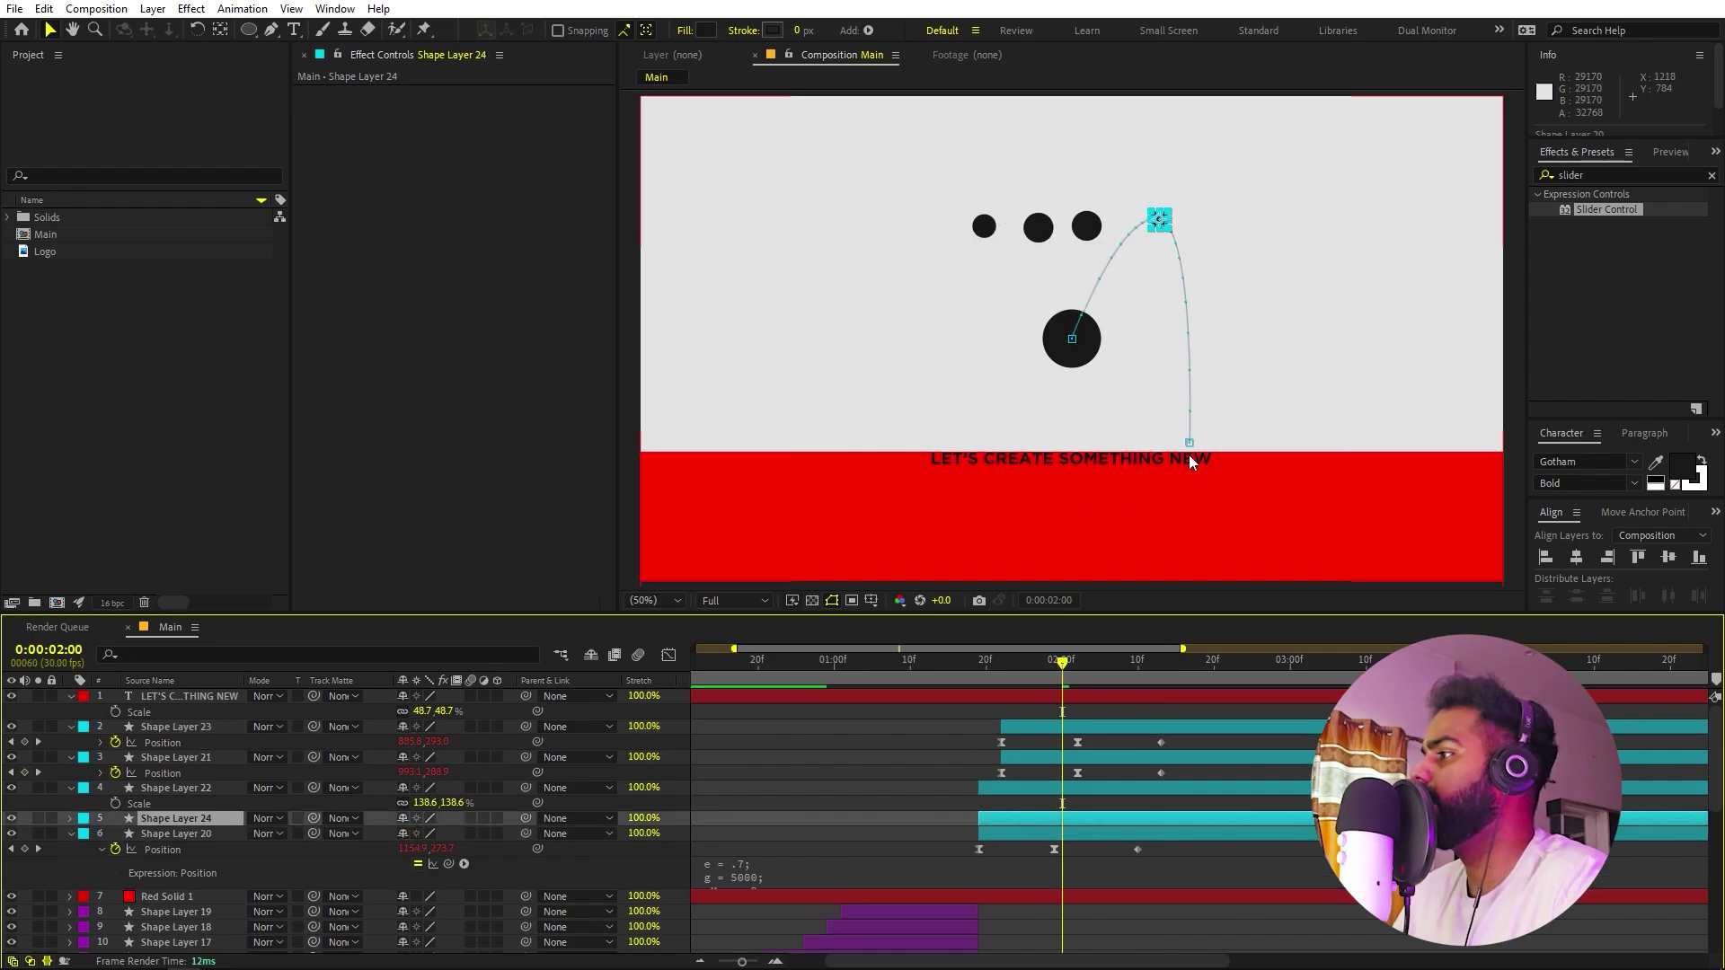
{"action": "key", "text": "p"}
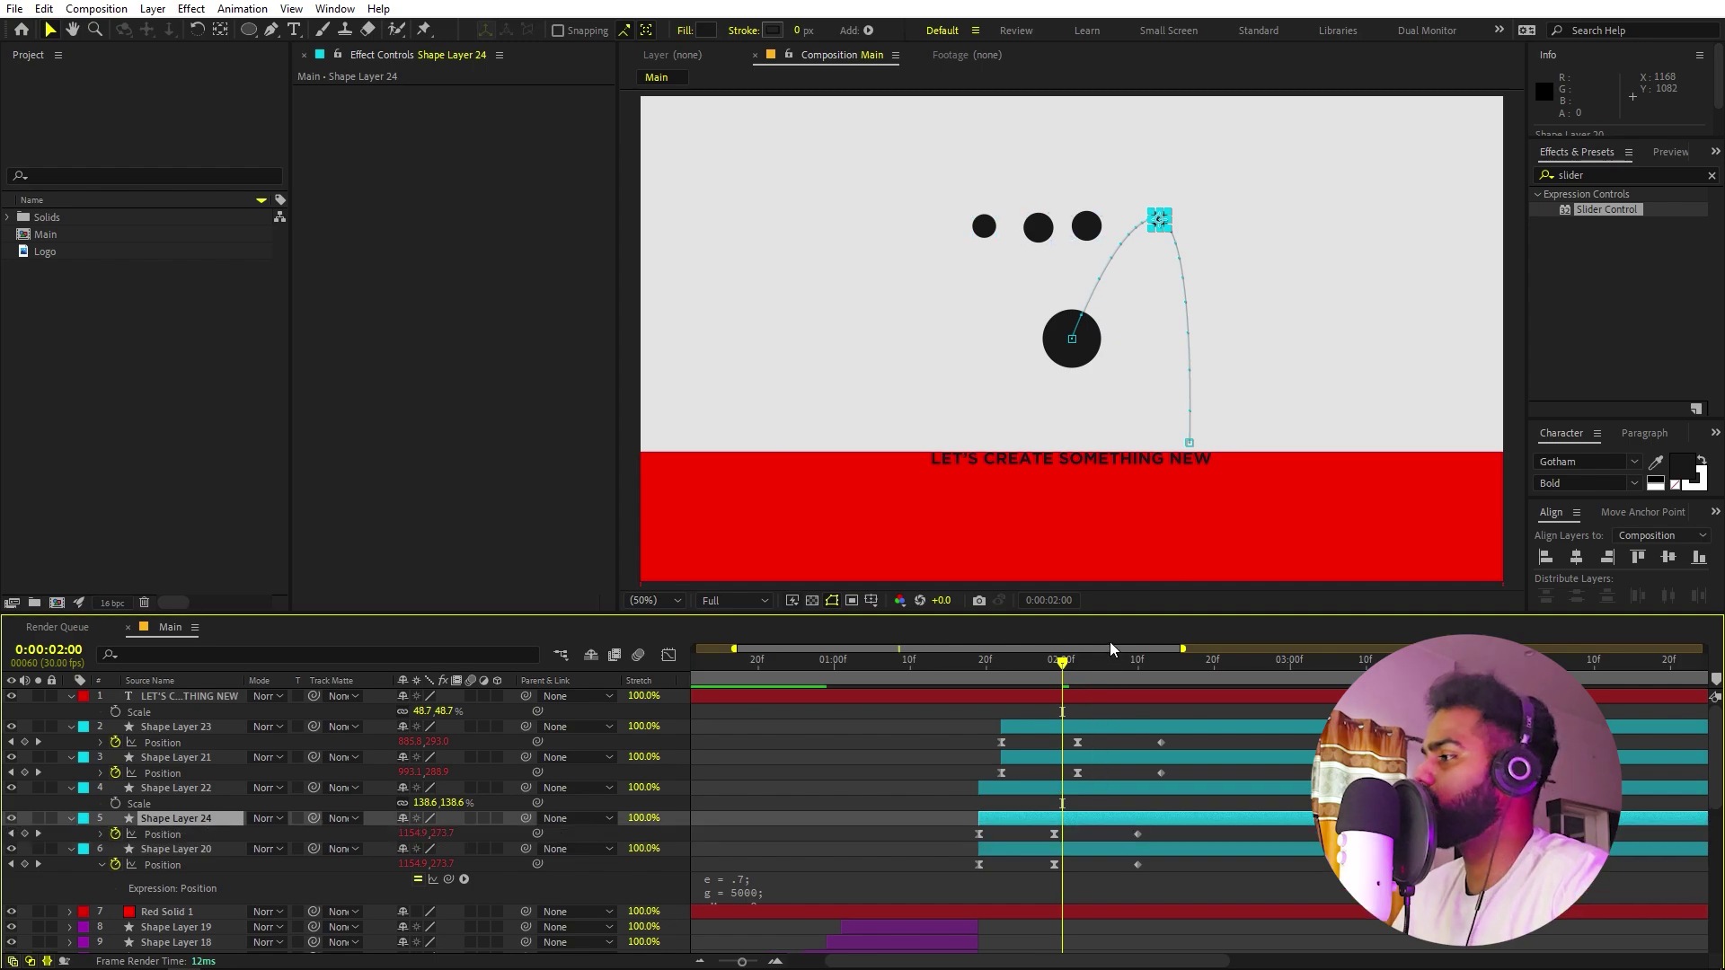
{"action": "left_click_drag", "start_coordinate": [1103, 672], "coordinate": [1141, 674]}
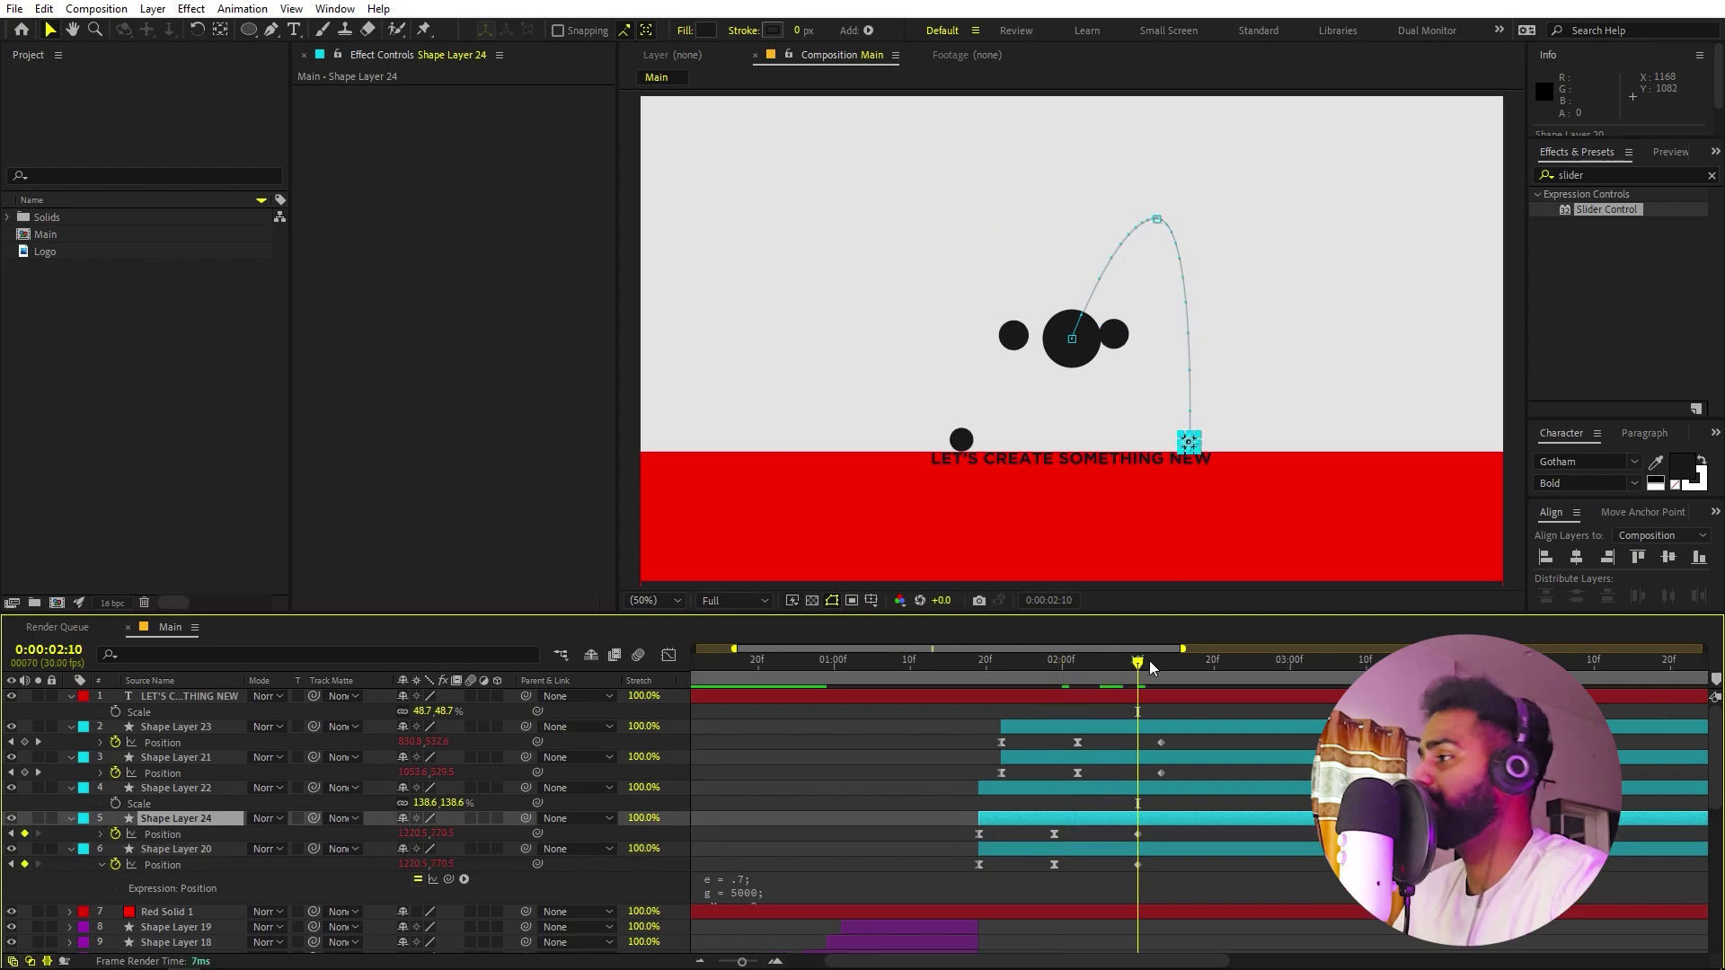
{"action": "left_click_drag", "start_coordinate": [1195, 446], "coordinate": [1291, 447]}
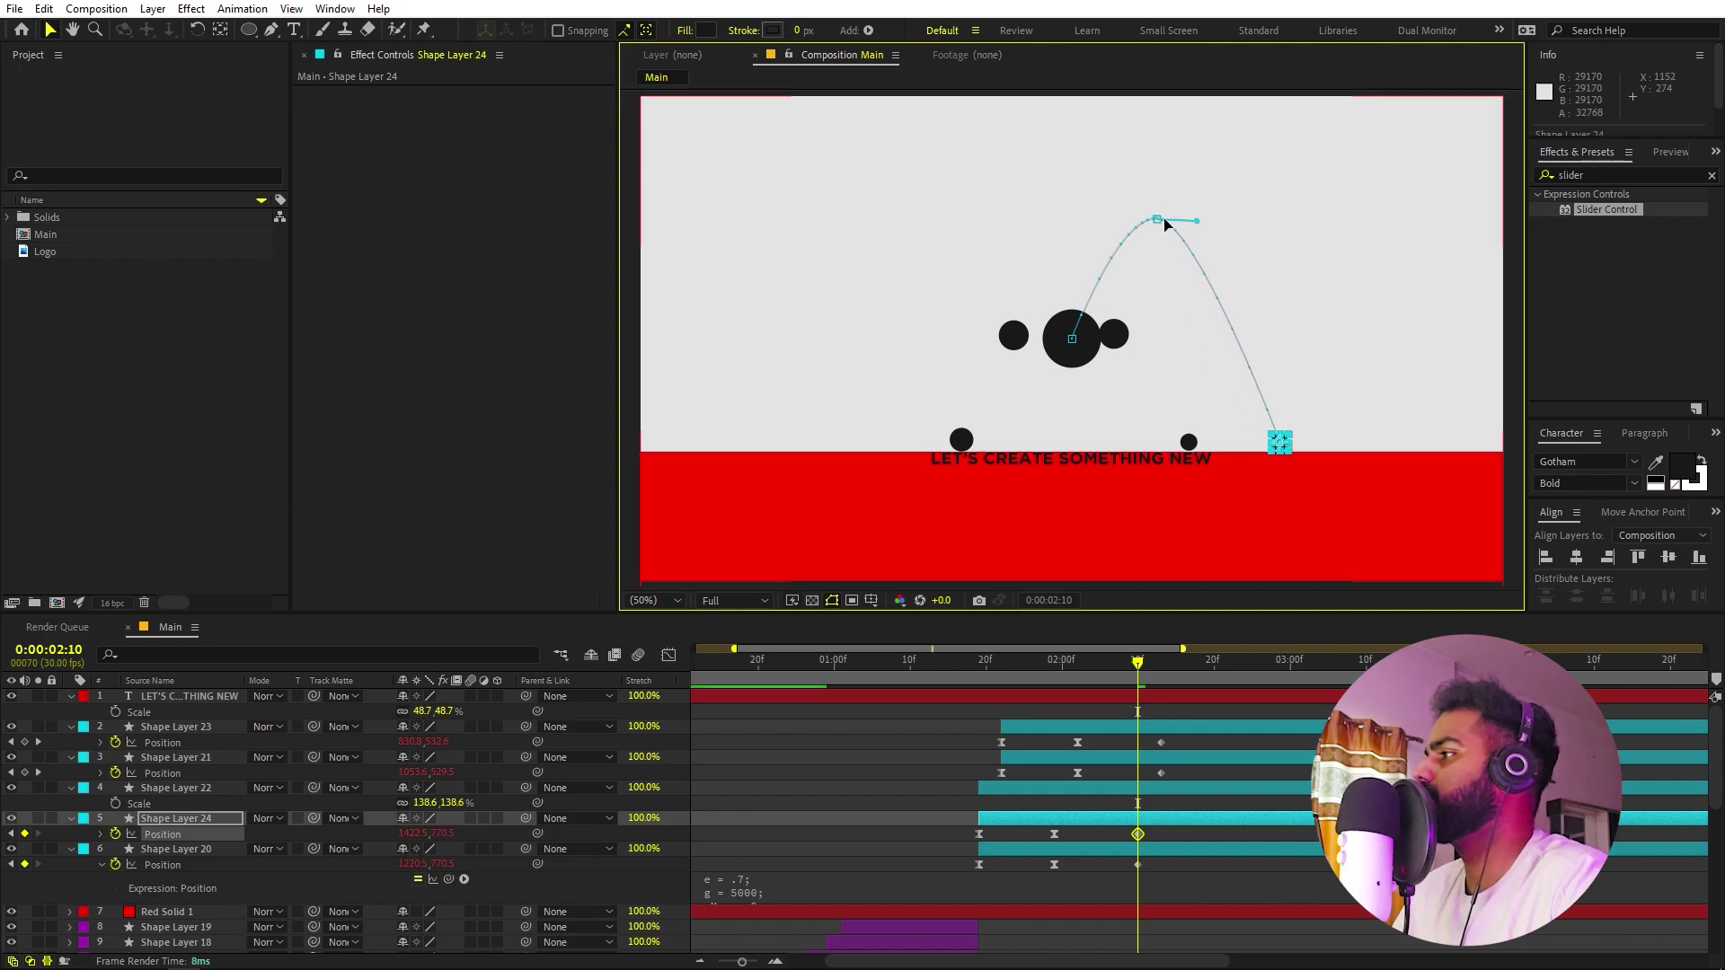
Move Shape Layer 24's peak path point outward and slightly higher to widen its arc, and preview all the bounces.
{"action": "left_click_drag", "start_coordinate": [1166, 223], "coordinate": [1243, 205]}
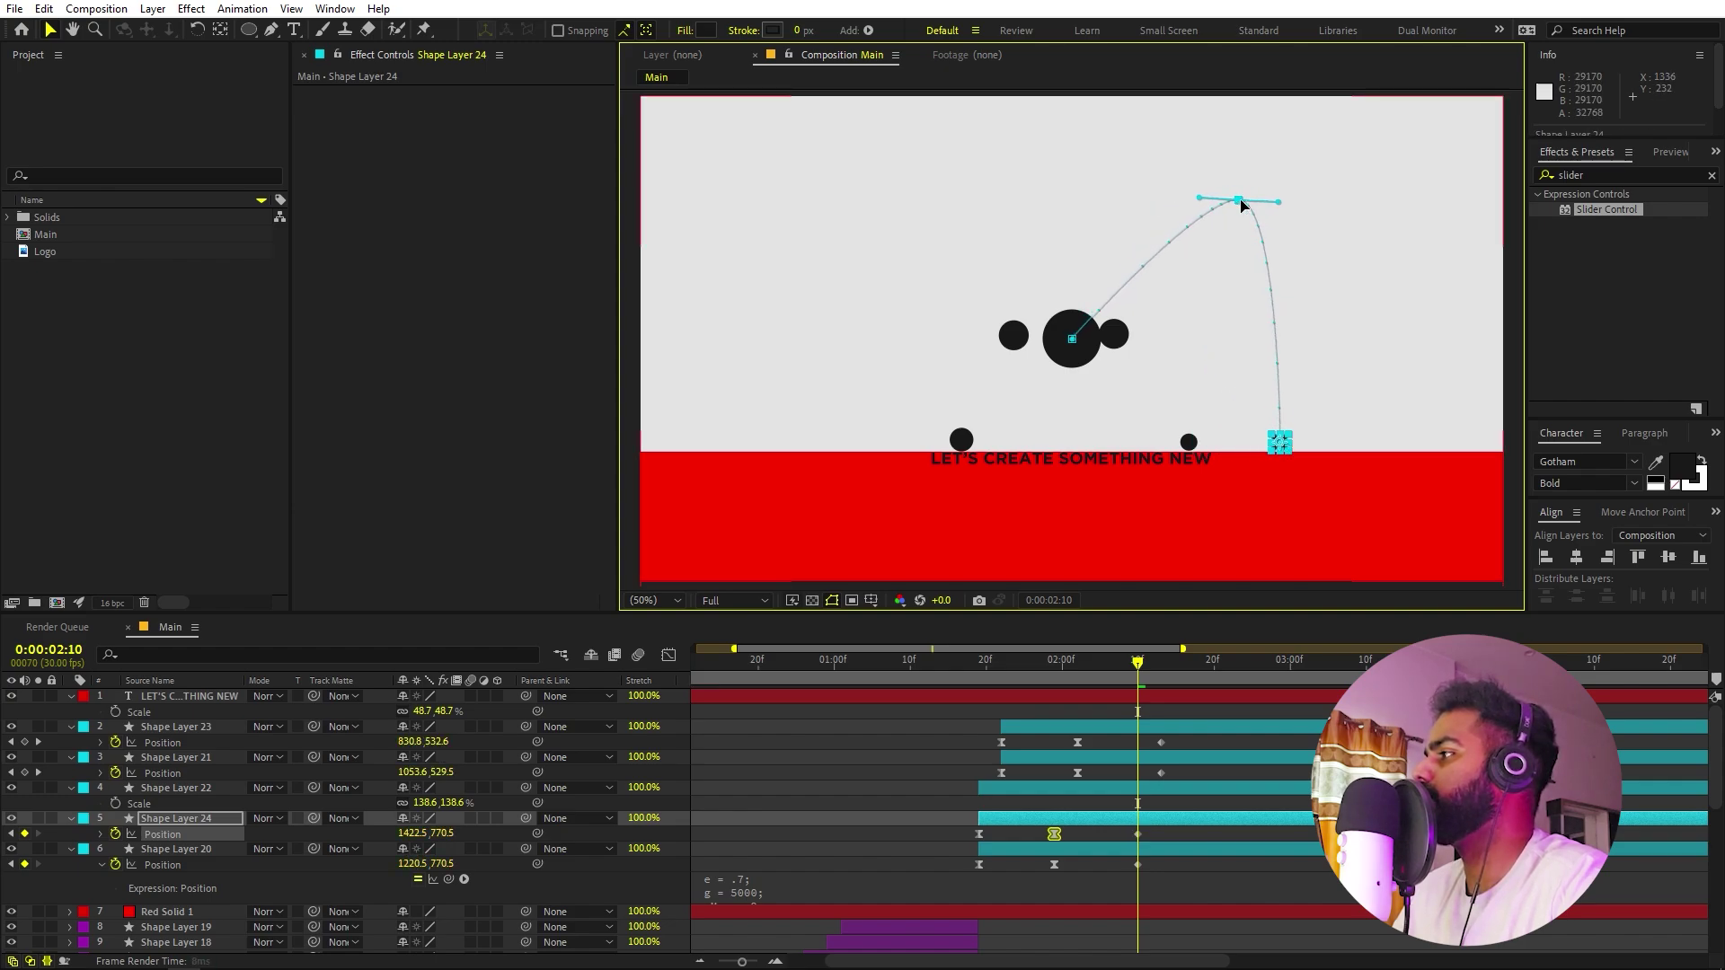
{"action": "key", "text": "space"}
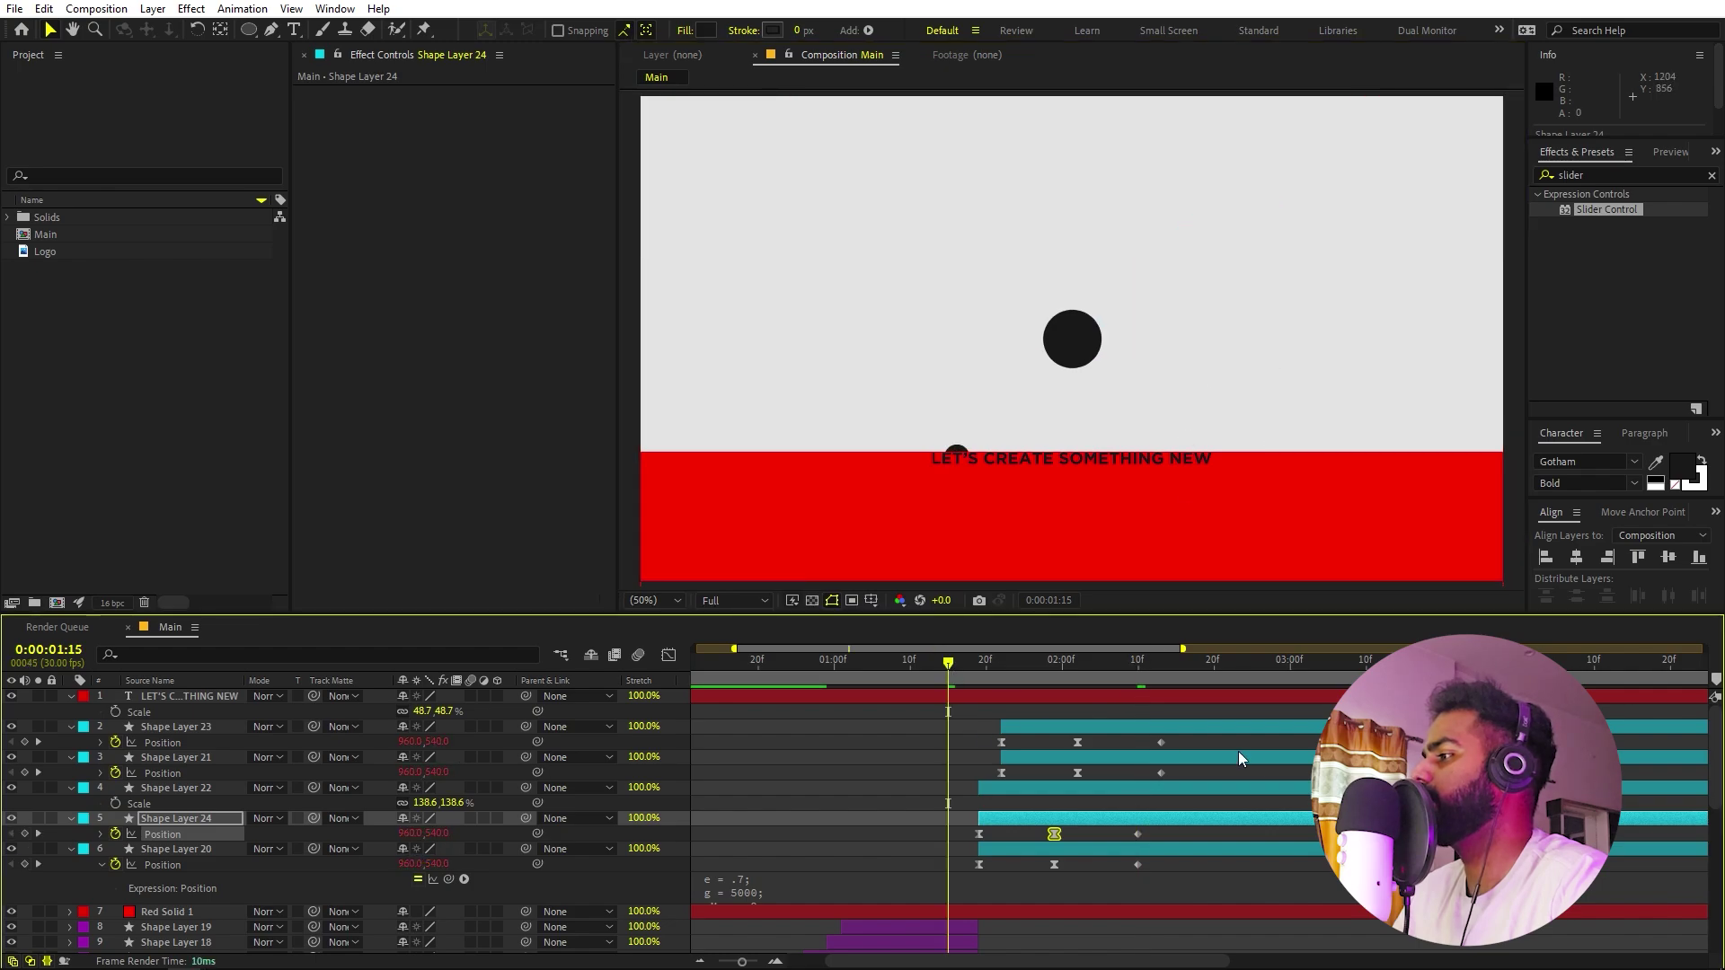
{"action": "key", "text": "space"}
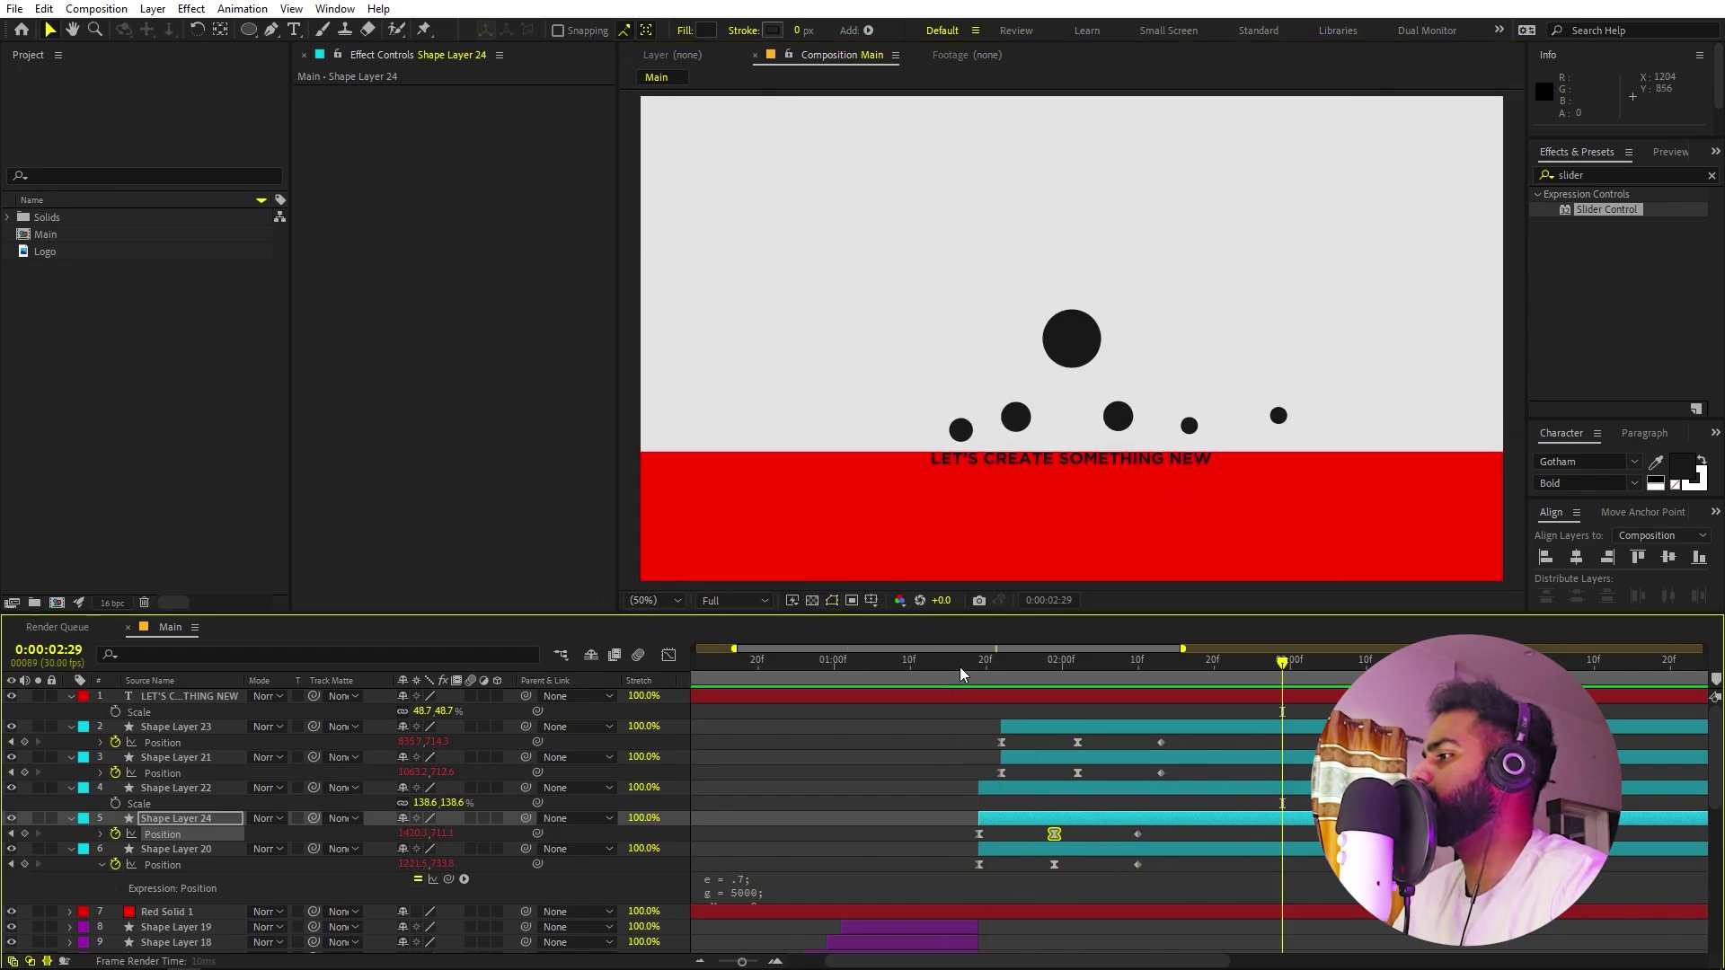
{"action": "left_click_drag", "start_coordinate": [960, 667], "coordinate": [1038, 667]}
{"action": "key", "text": "space"}
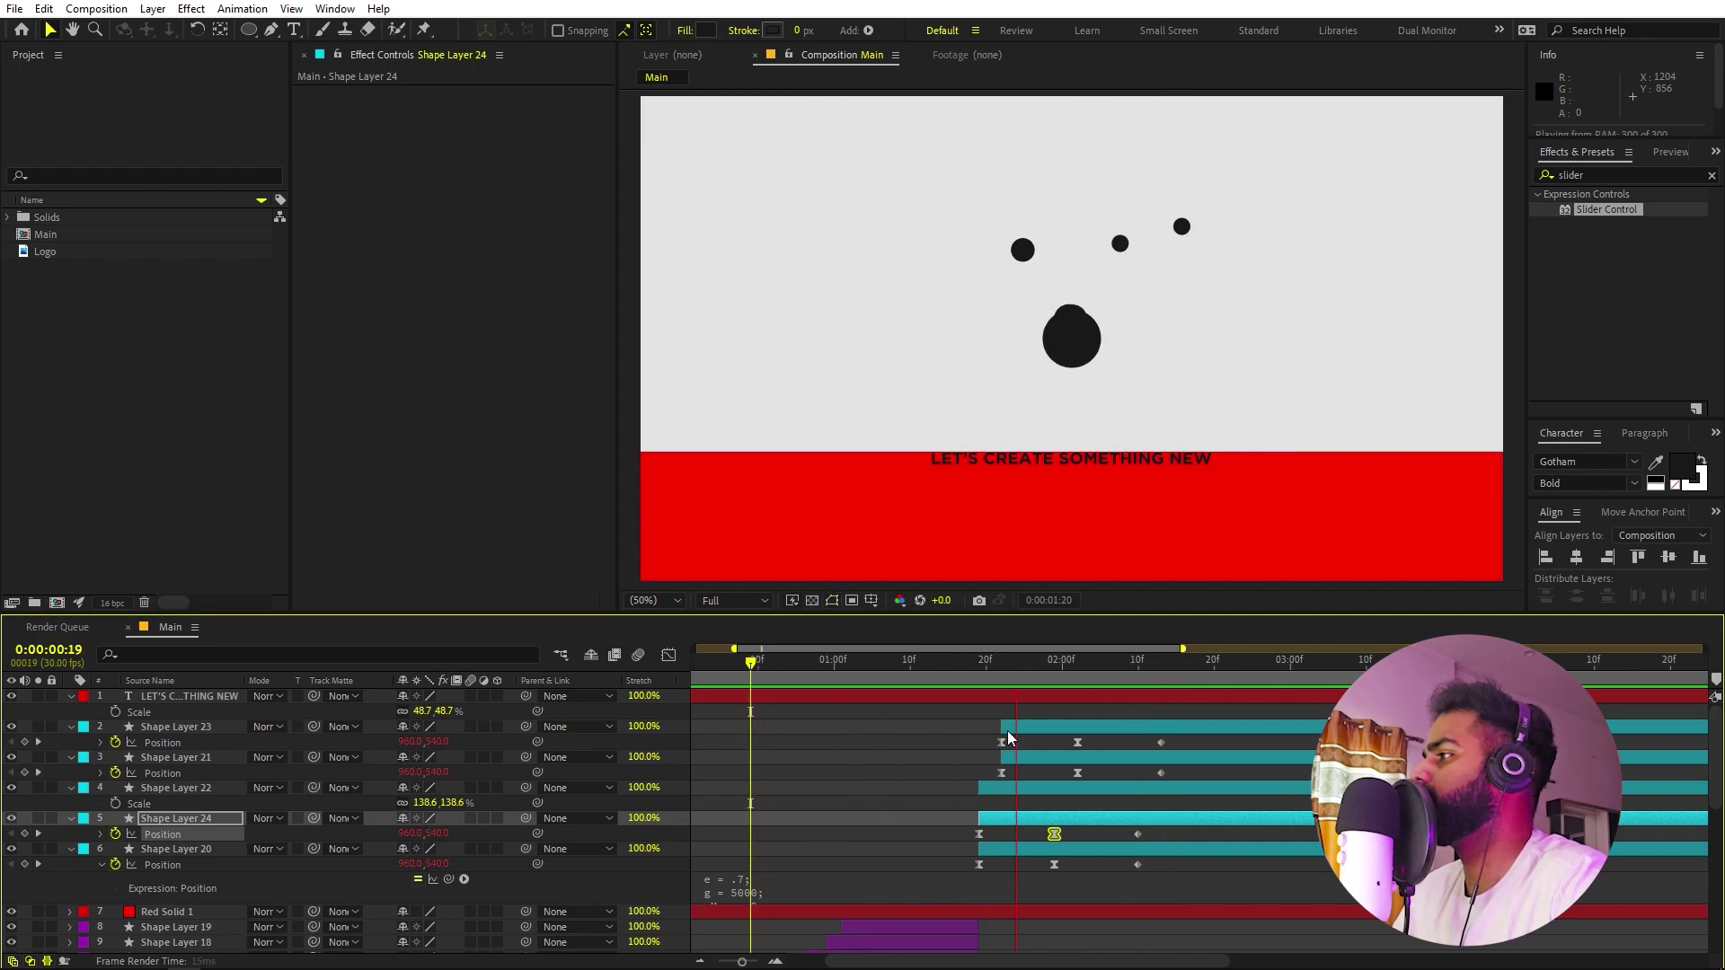
{"action": "key", "text": "space"}
{"action": "left_click_drag", "start_coordinate": [1049, 669], "coordinate": [1153, 672]}
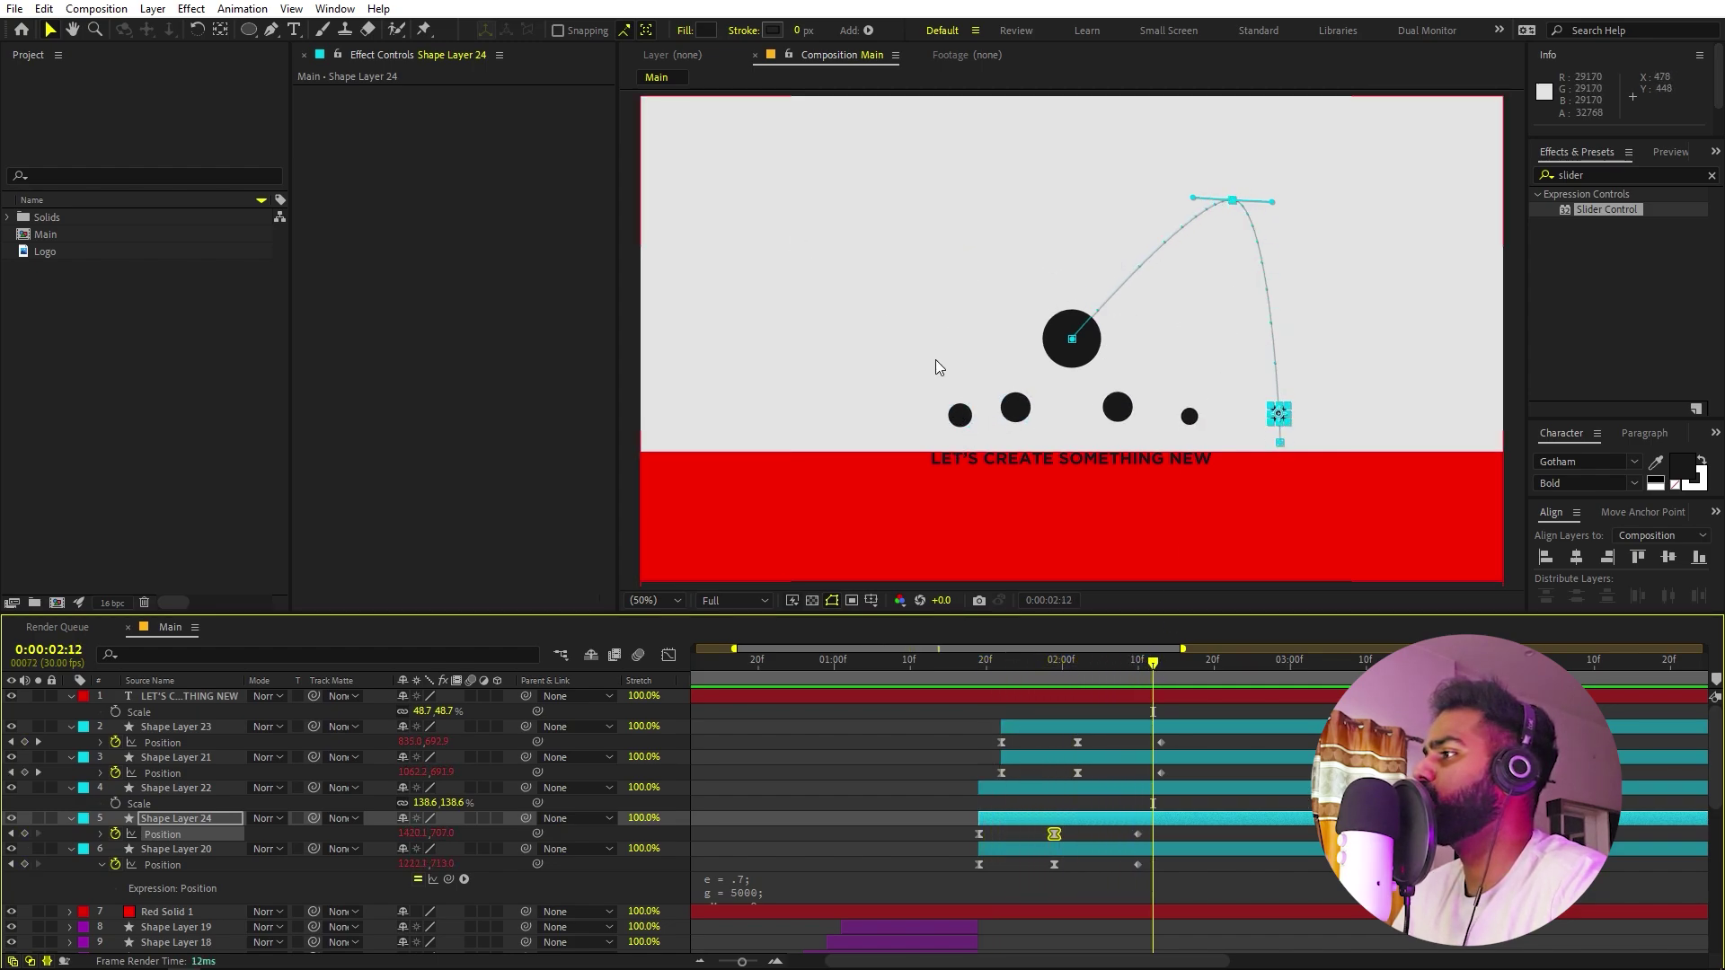
{"action": "left_click_drag", "start_coordinate": [1098, 672], "coordinate": [1079, 672]}
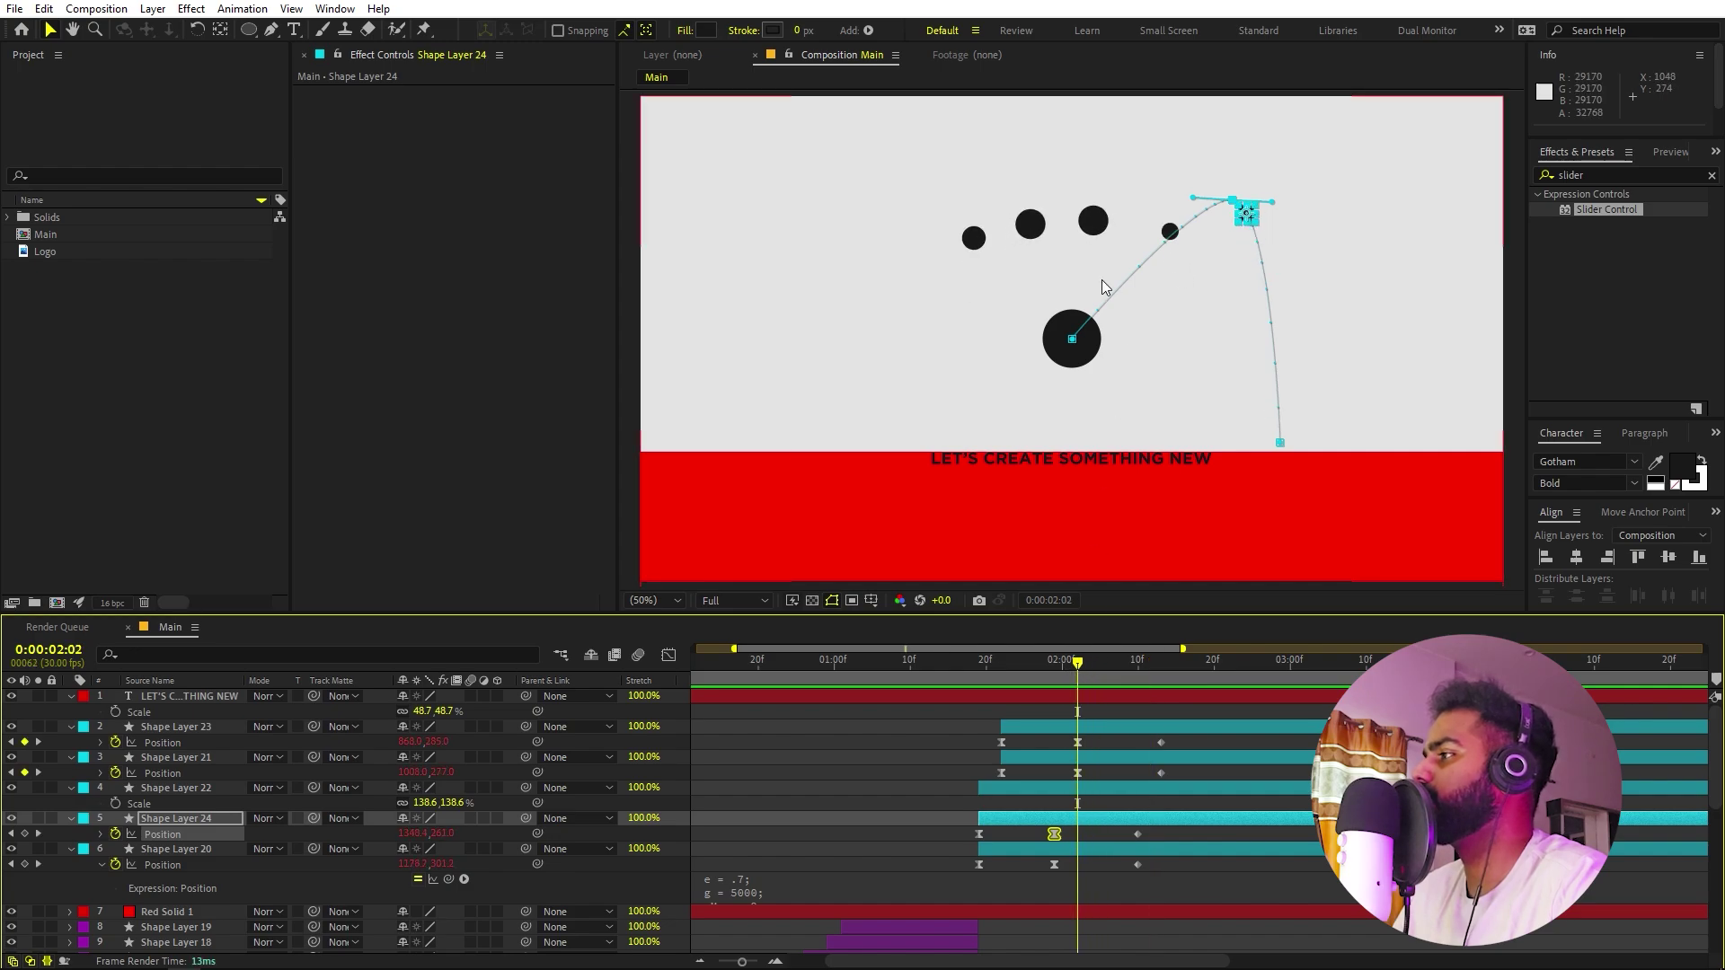
Duplicate Shape Layer 22 as a smaller circle that lands well to the left of the word LET'S and preview its bounce.
{"action": "left_click", "coordinate": [1102, 757]}
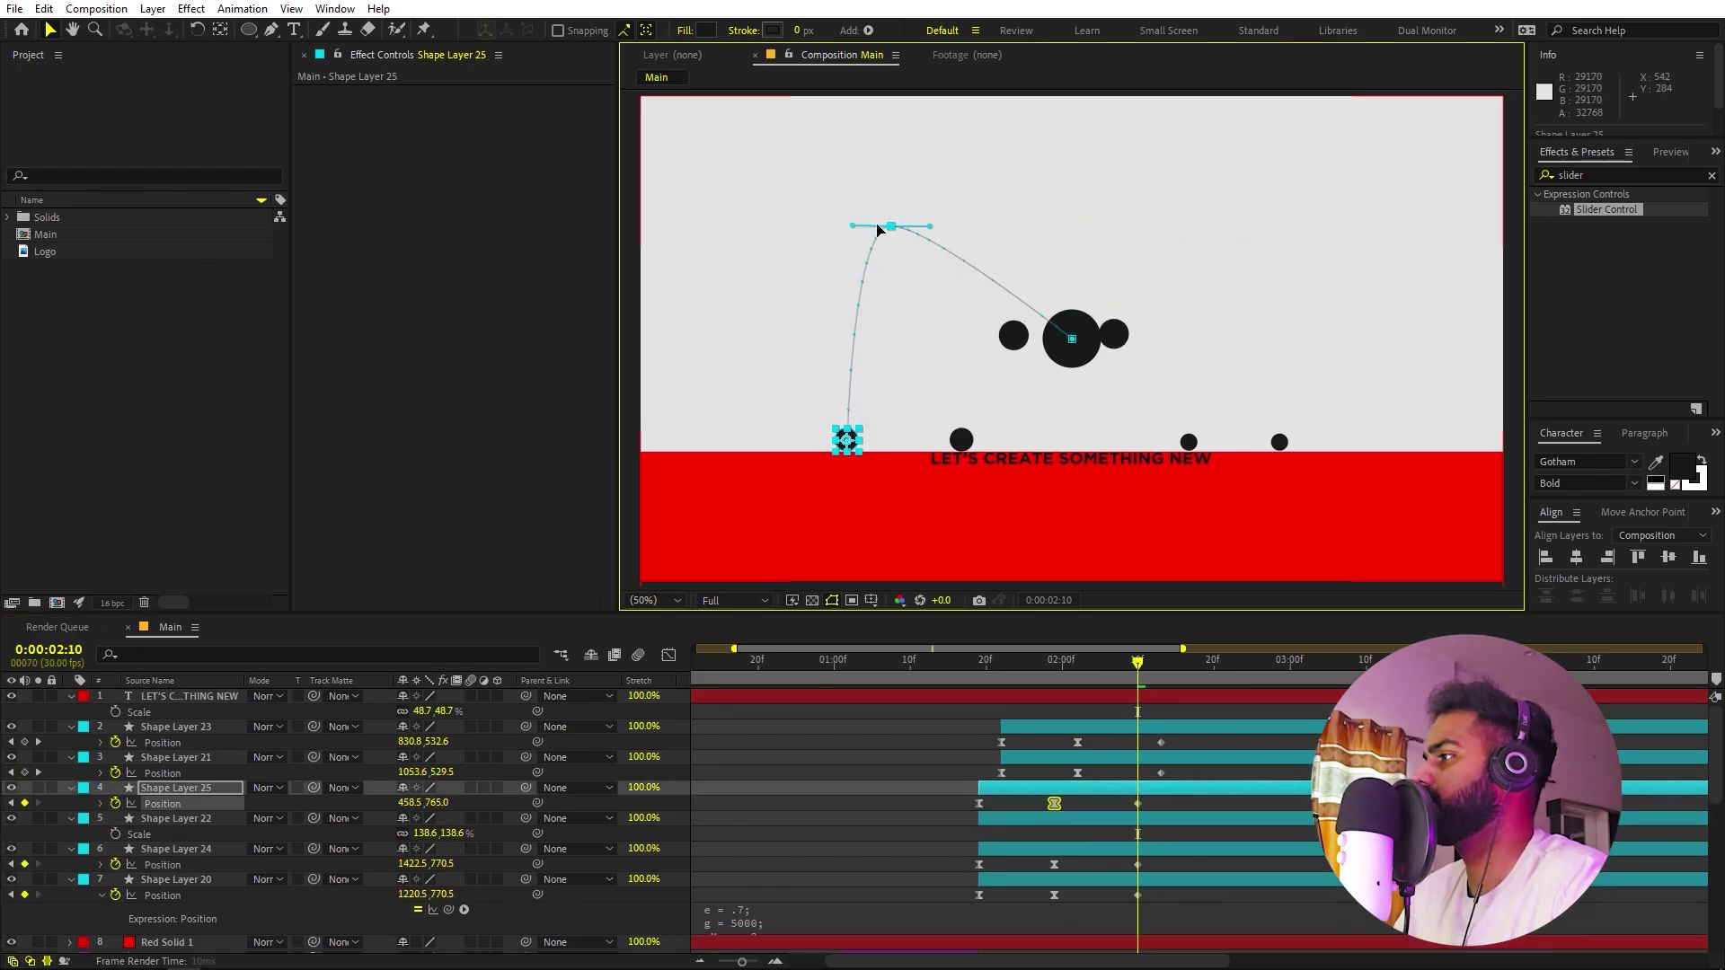
{"action": "left_click_drag", "start_coordinate": [1137, 663], "coordinate": [1062, 663]}
{"action": "left_click_drag", "start_coordinate": [853, 227], "coordinate": [860, 224]}
{"action": "left_click_drag", "start_coordinate": [1062, 663], "coordinate": [1137, 663]}
{"action": "scroll", "coordinate": [847, 445], "scroll_direction": "up", "scroll_amount": 2}
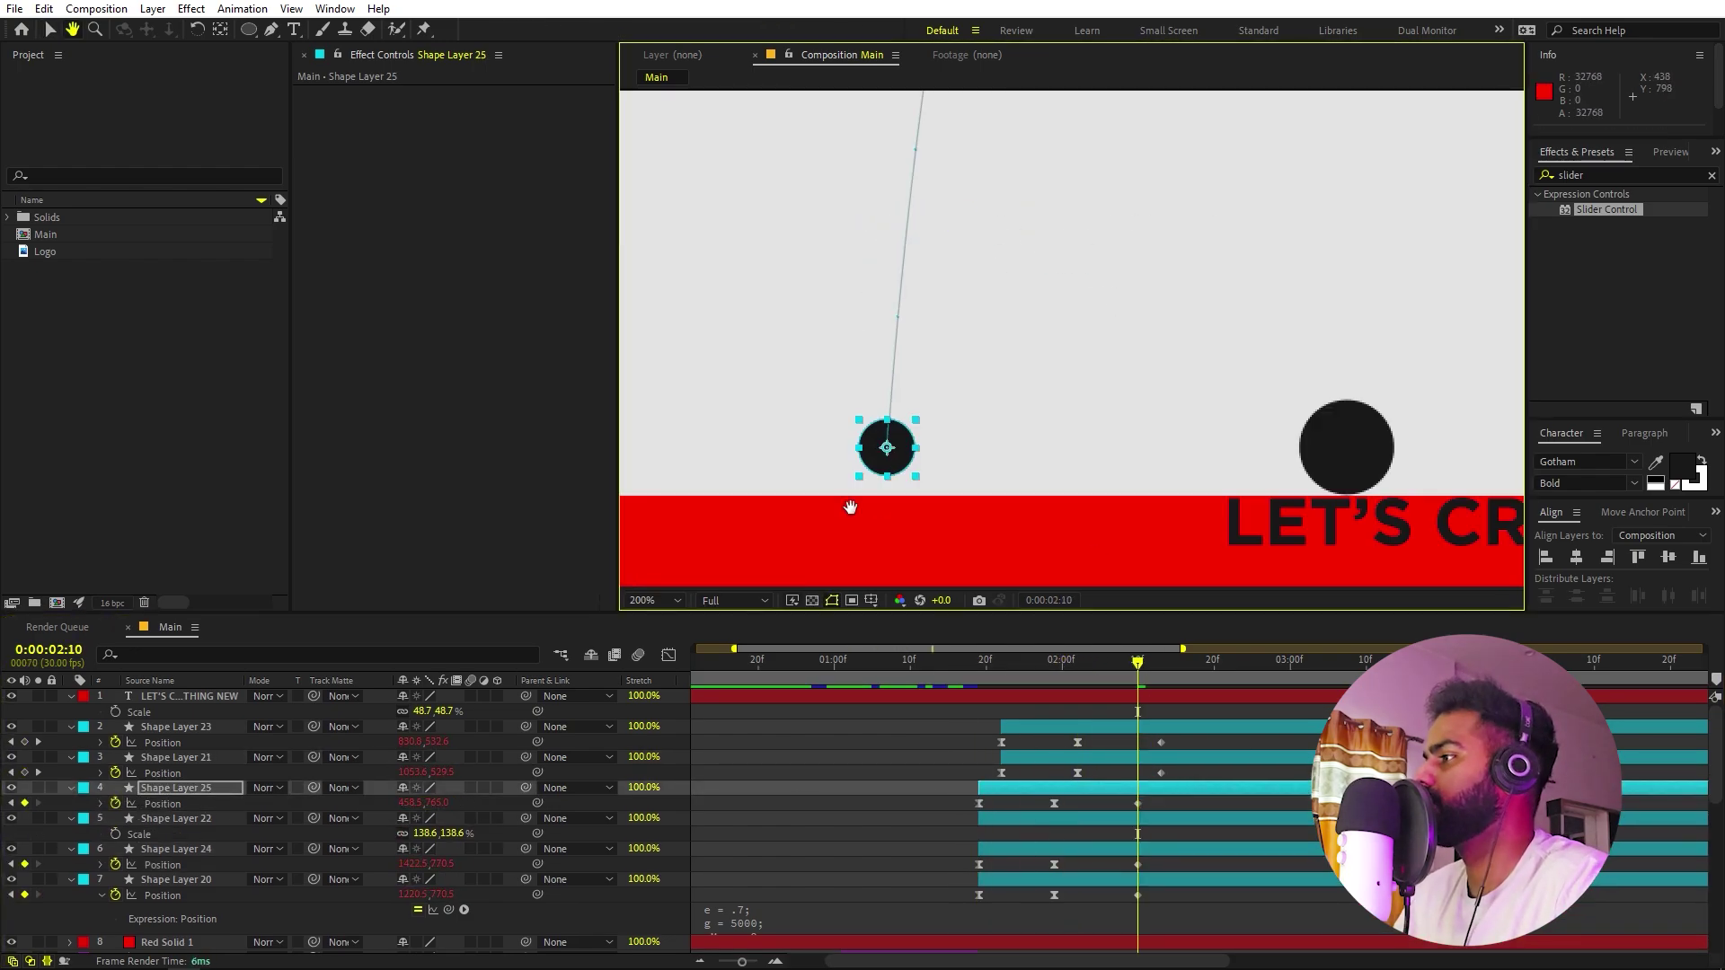
{"action": "mouse_move", "coordinate": [979, 672]}
{"action": "left_mouse_down"}
{"action": "mouse_move", "coordinate": [957, 675]}
{"action": "mouse_move", "coordinate": [982, 675]}
{"action": "mouse_move", "coordinate": [969, 661]}
{"action": "left_mouse_up"}
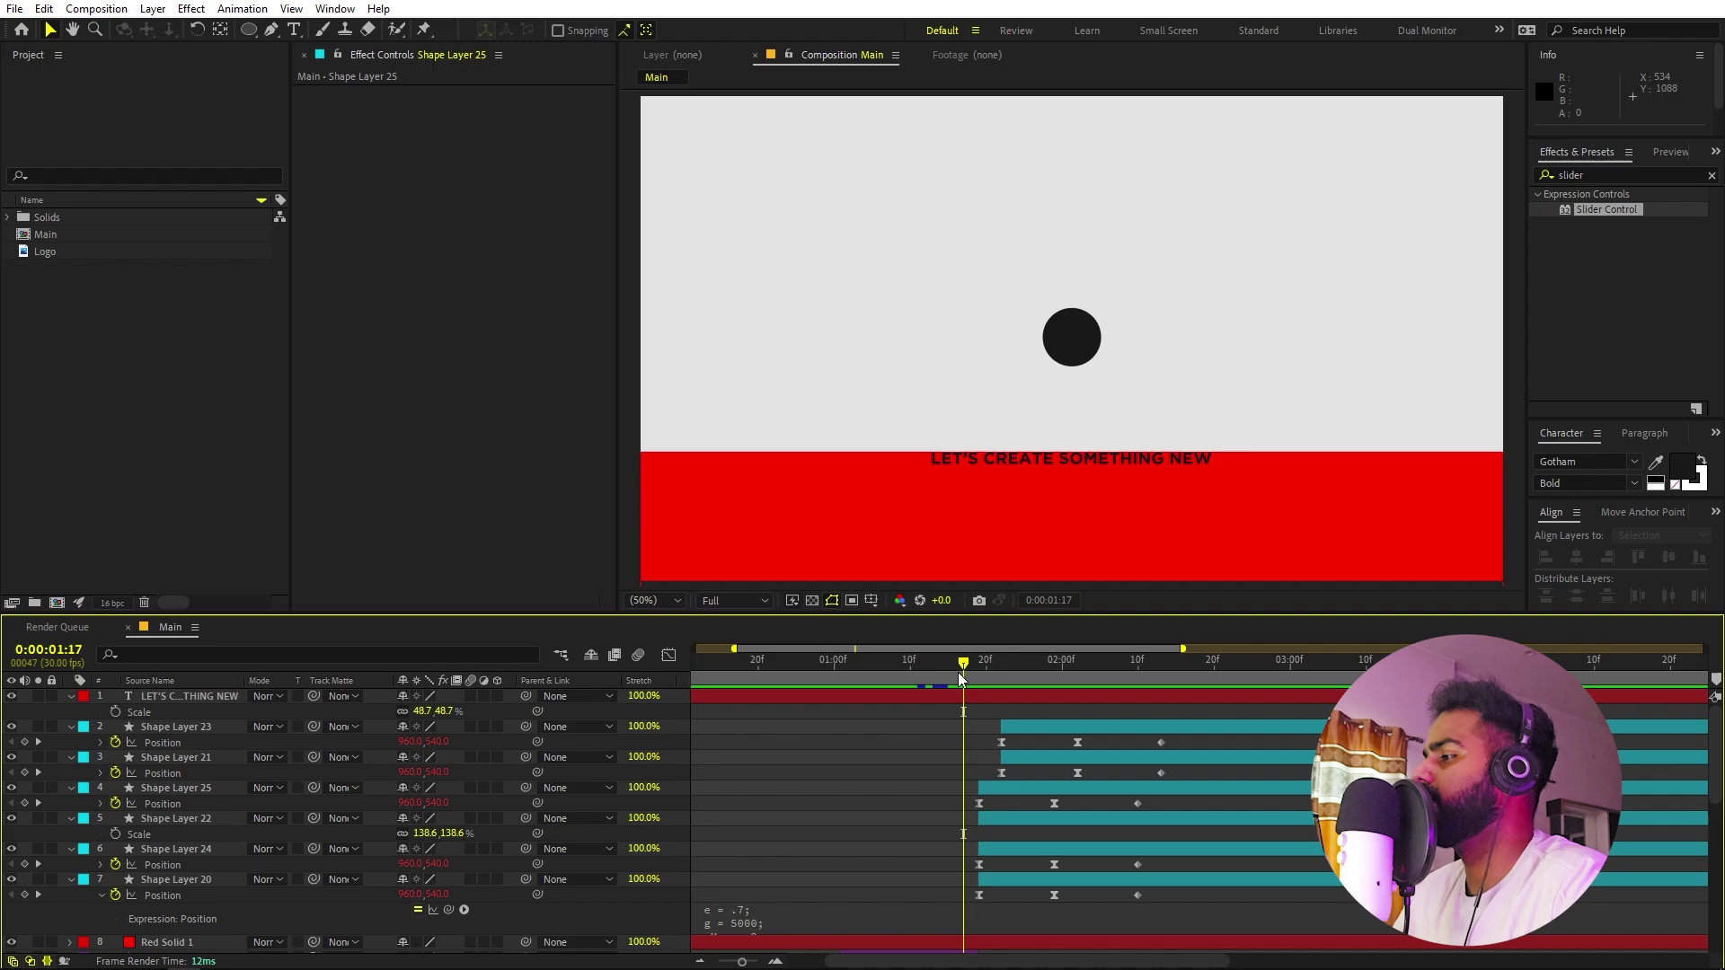
{"action": "key", "text": "space"}
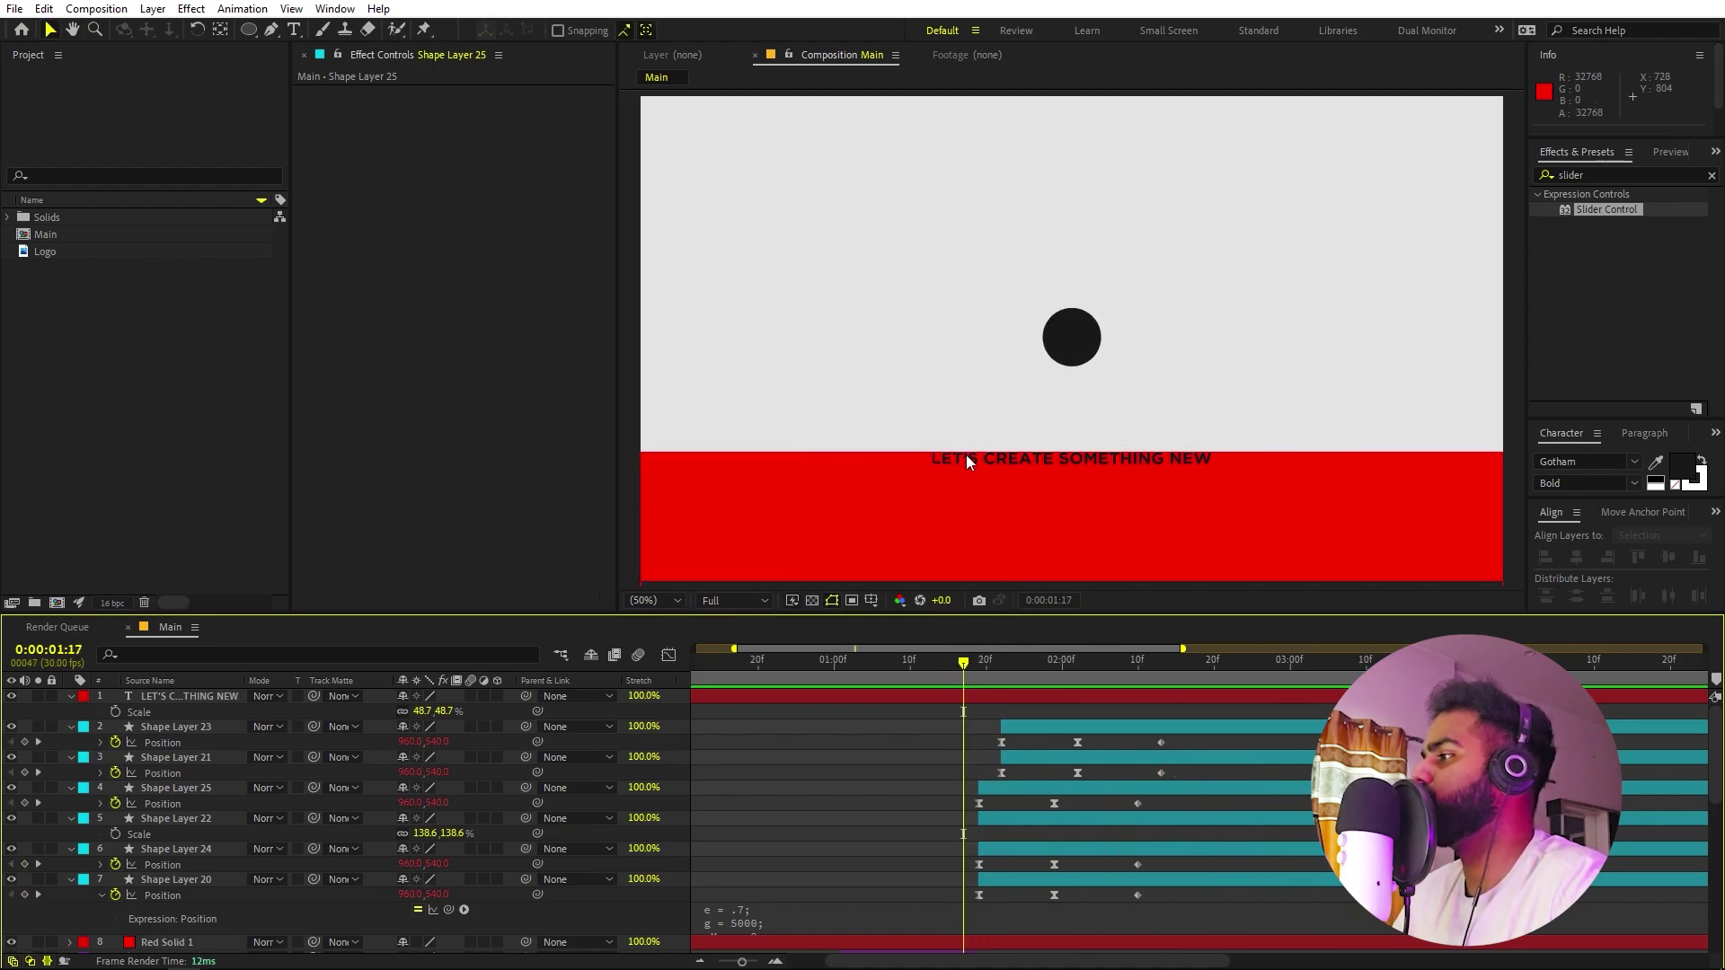
Trim the start of the LET'S CREATE SOMETHING NEW text layer to 0:00:01:19.
{"action": "left_click", "coordinate": [981, 670]}
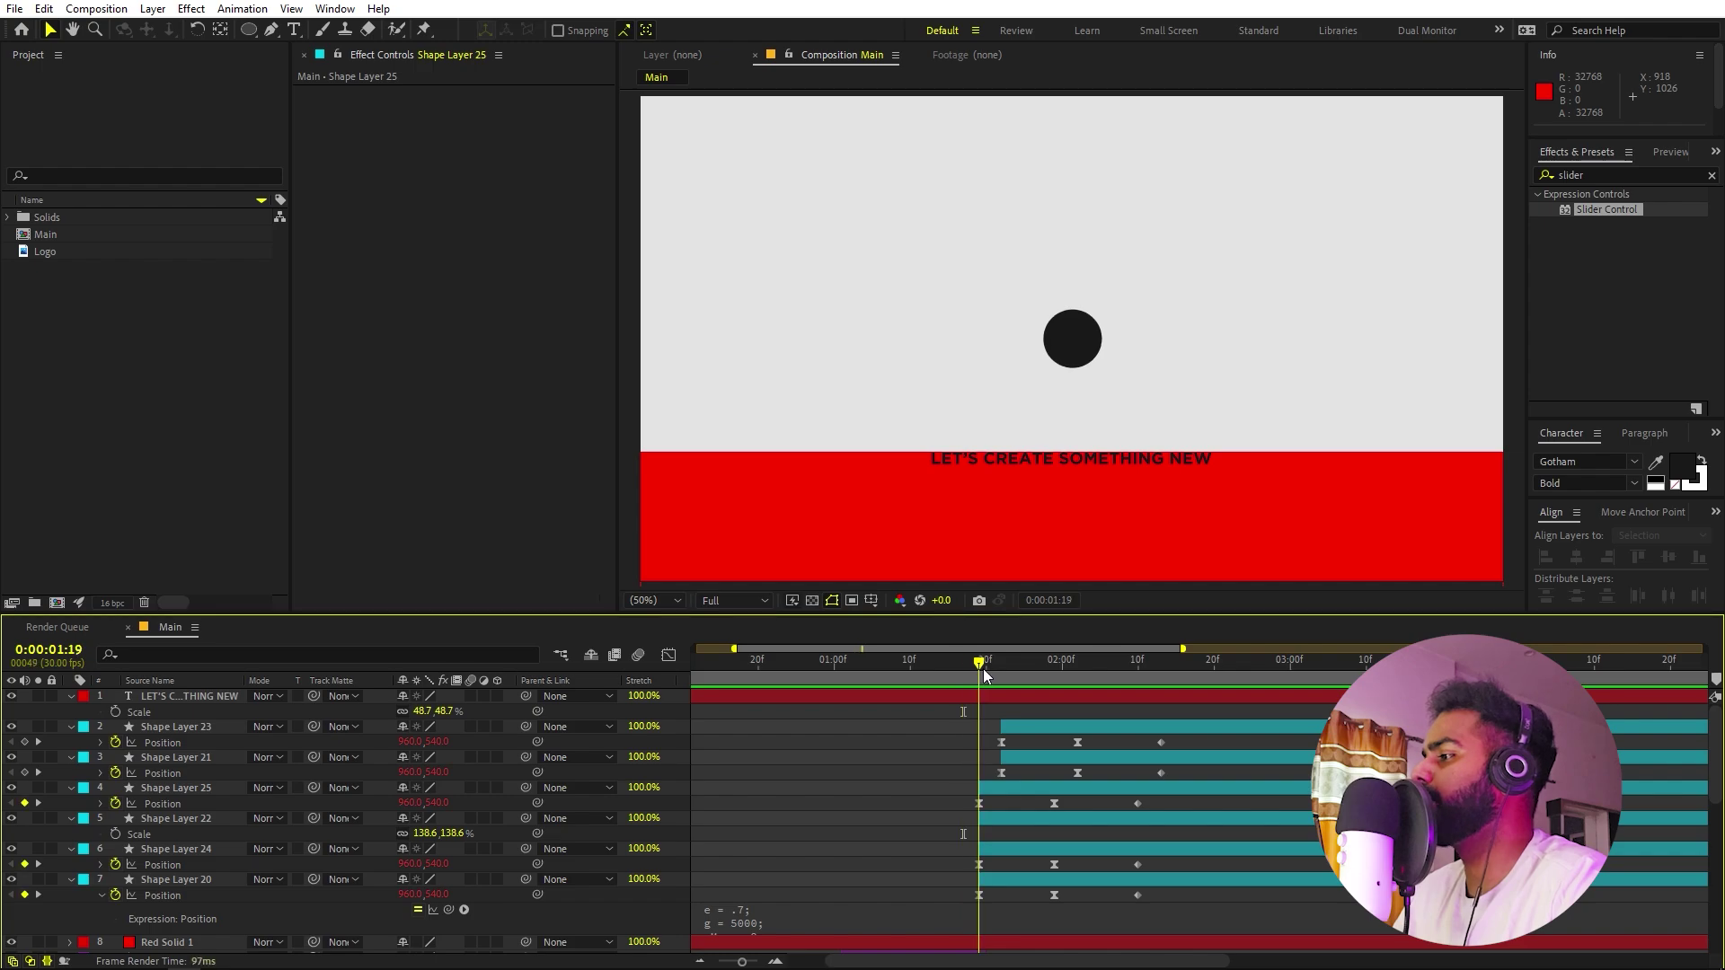
{"action": "left_click", "coordinate": [706, 696]}
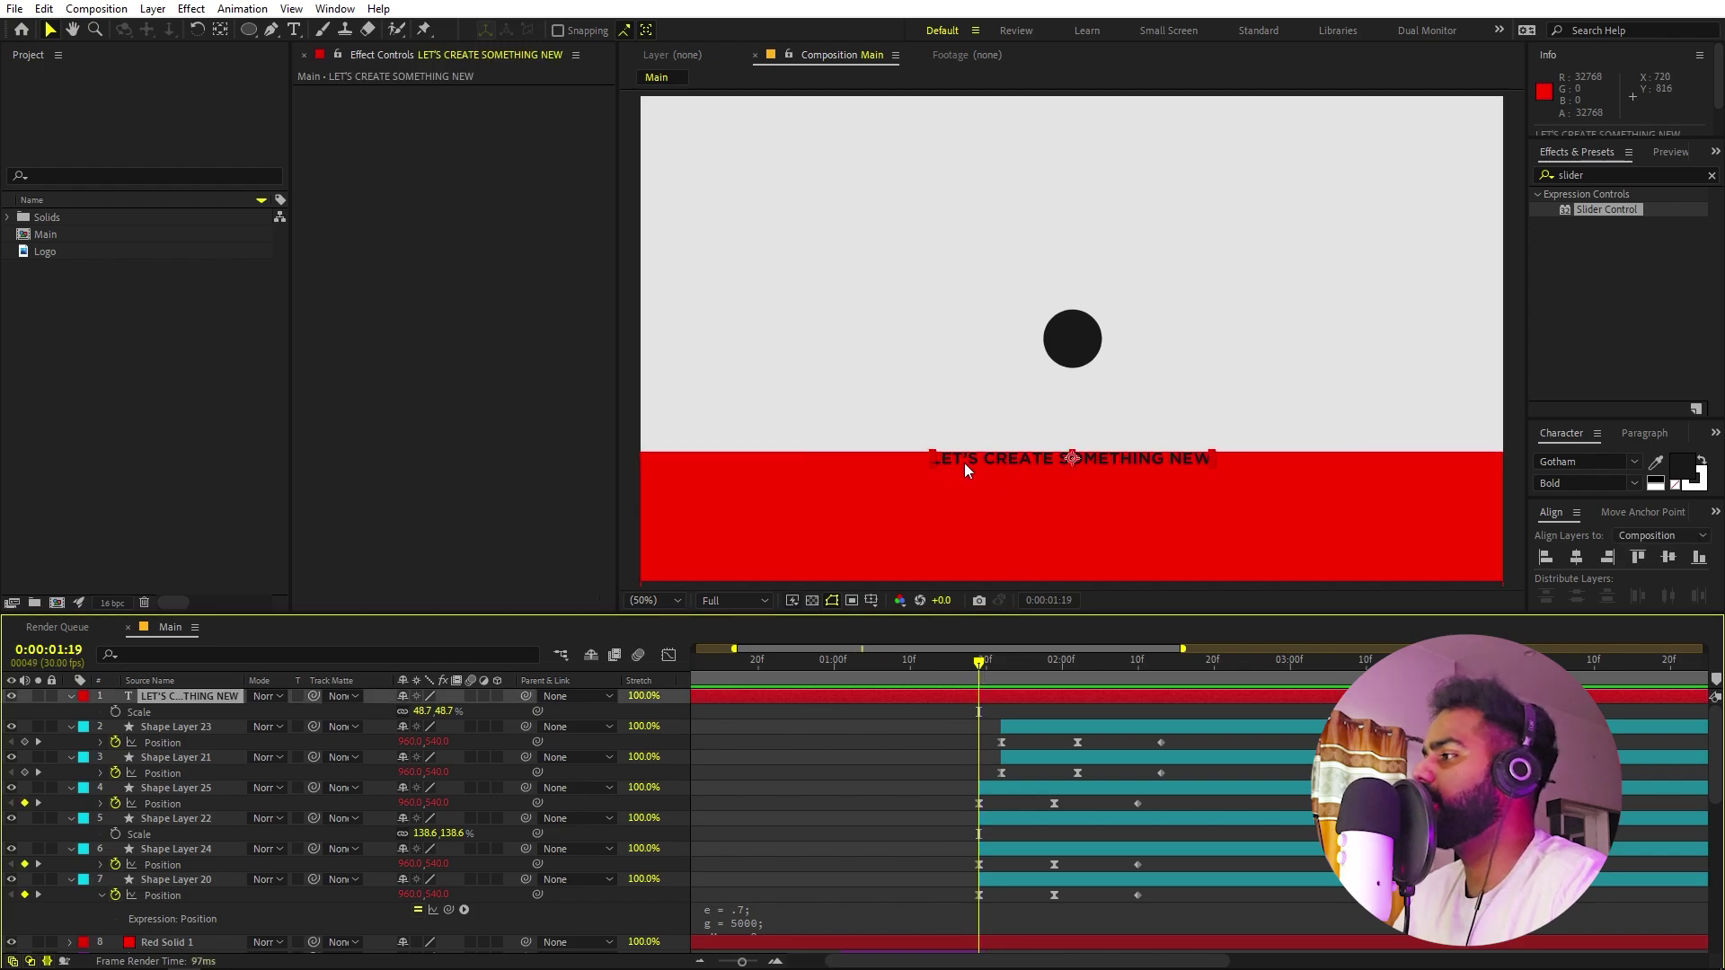
{"action": "scroll", "coordinate": [1073, 373], "scroll_direction": "up", "scroll_amount": 2}
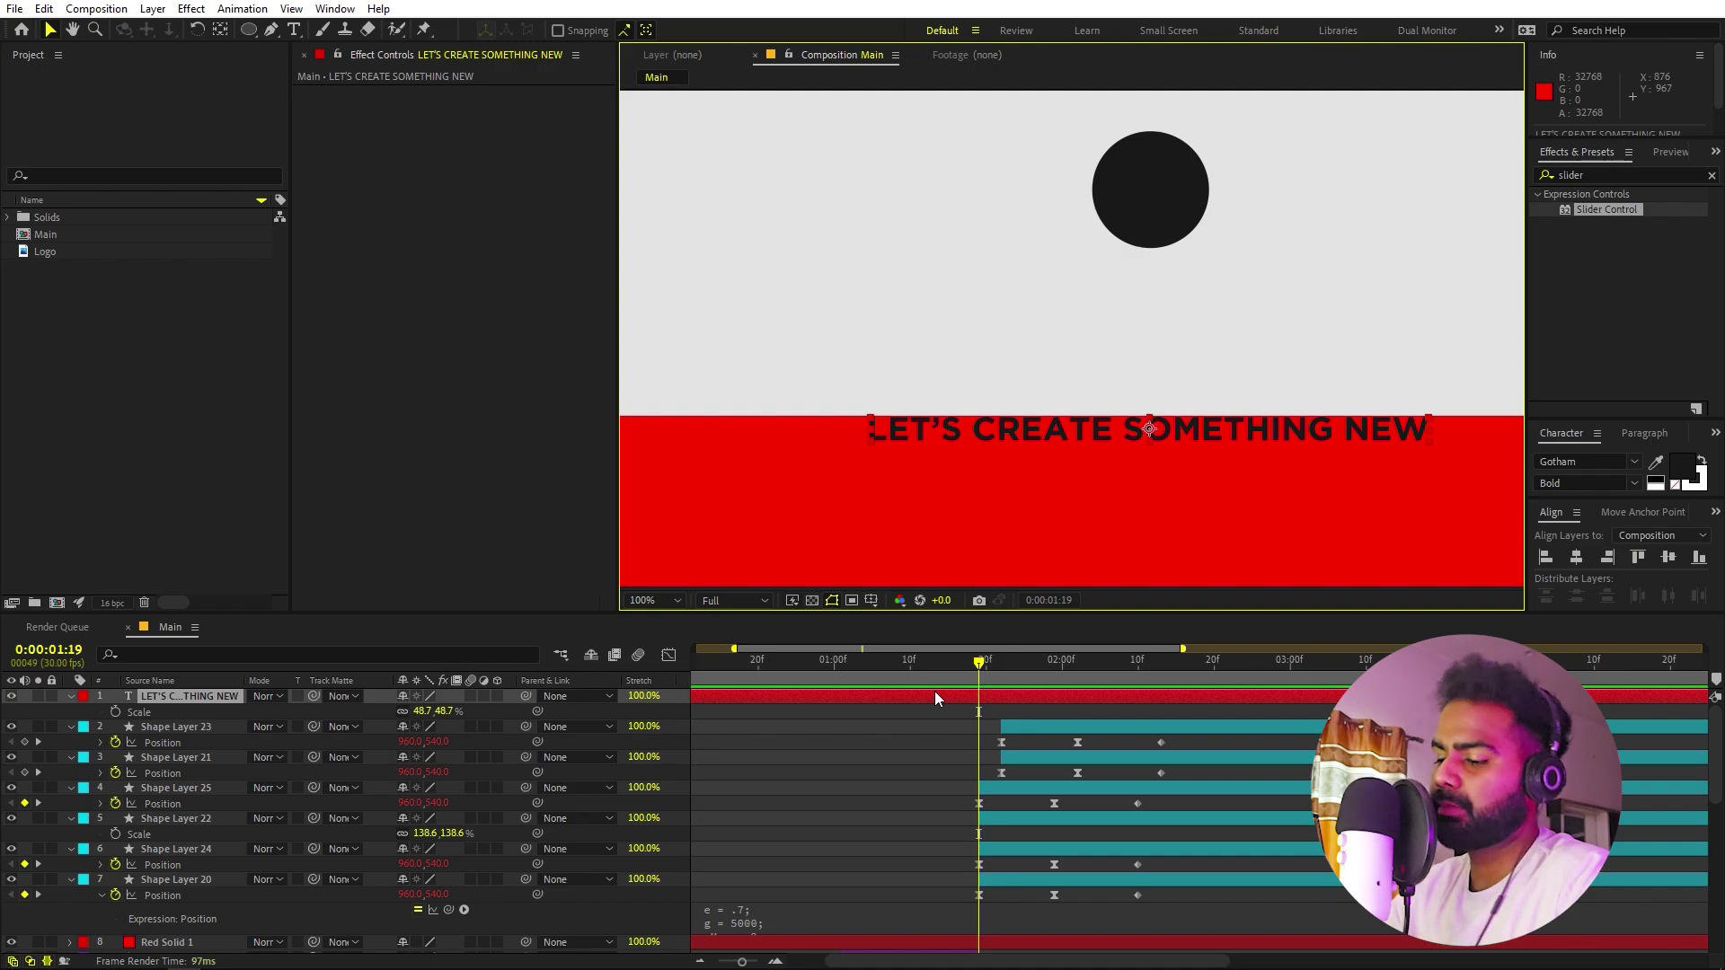
{"action": "key", "text": "alt+bracketleft"}
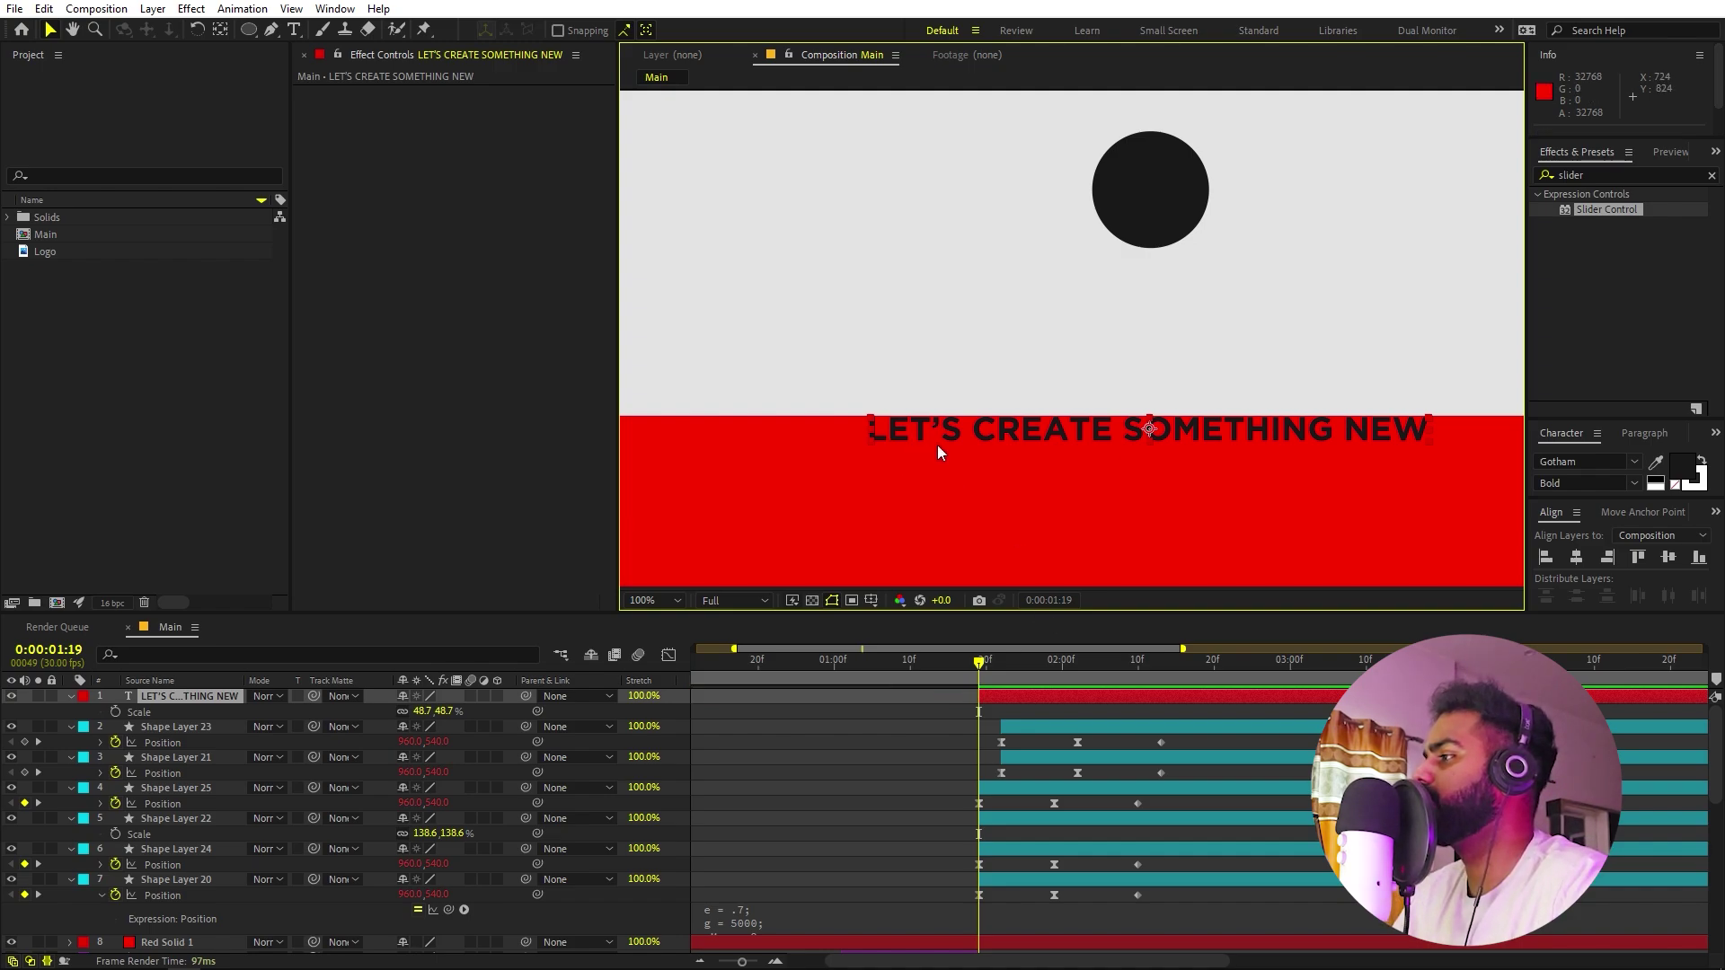
{"action": "scroll", "coordinate": [936, 444], "scroll_direction": "down", "scroll_amount": 2}
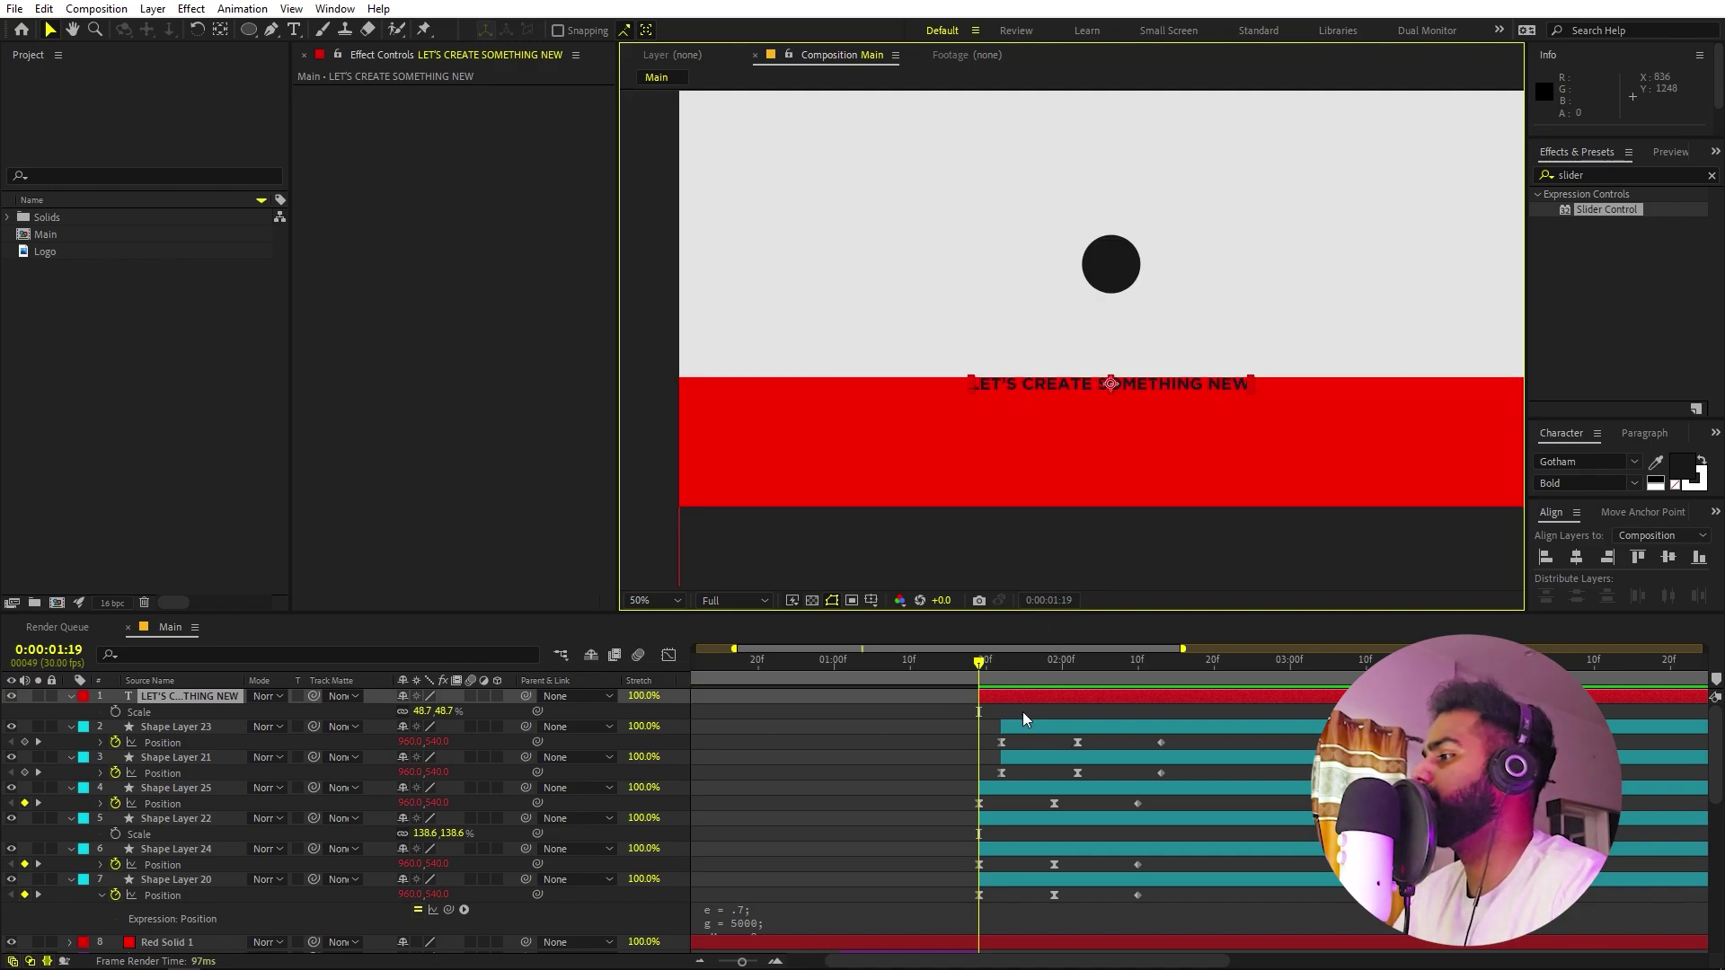
Trim the start of the text layer to 0:00:02:10, the frame where the first circles land.
{"action": "left_click", "coordinate": [987, 680]}
{"action": "key", "text": "space"}
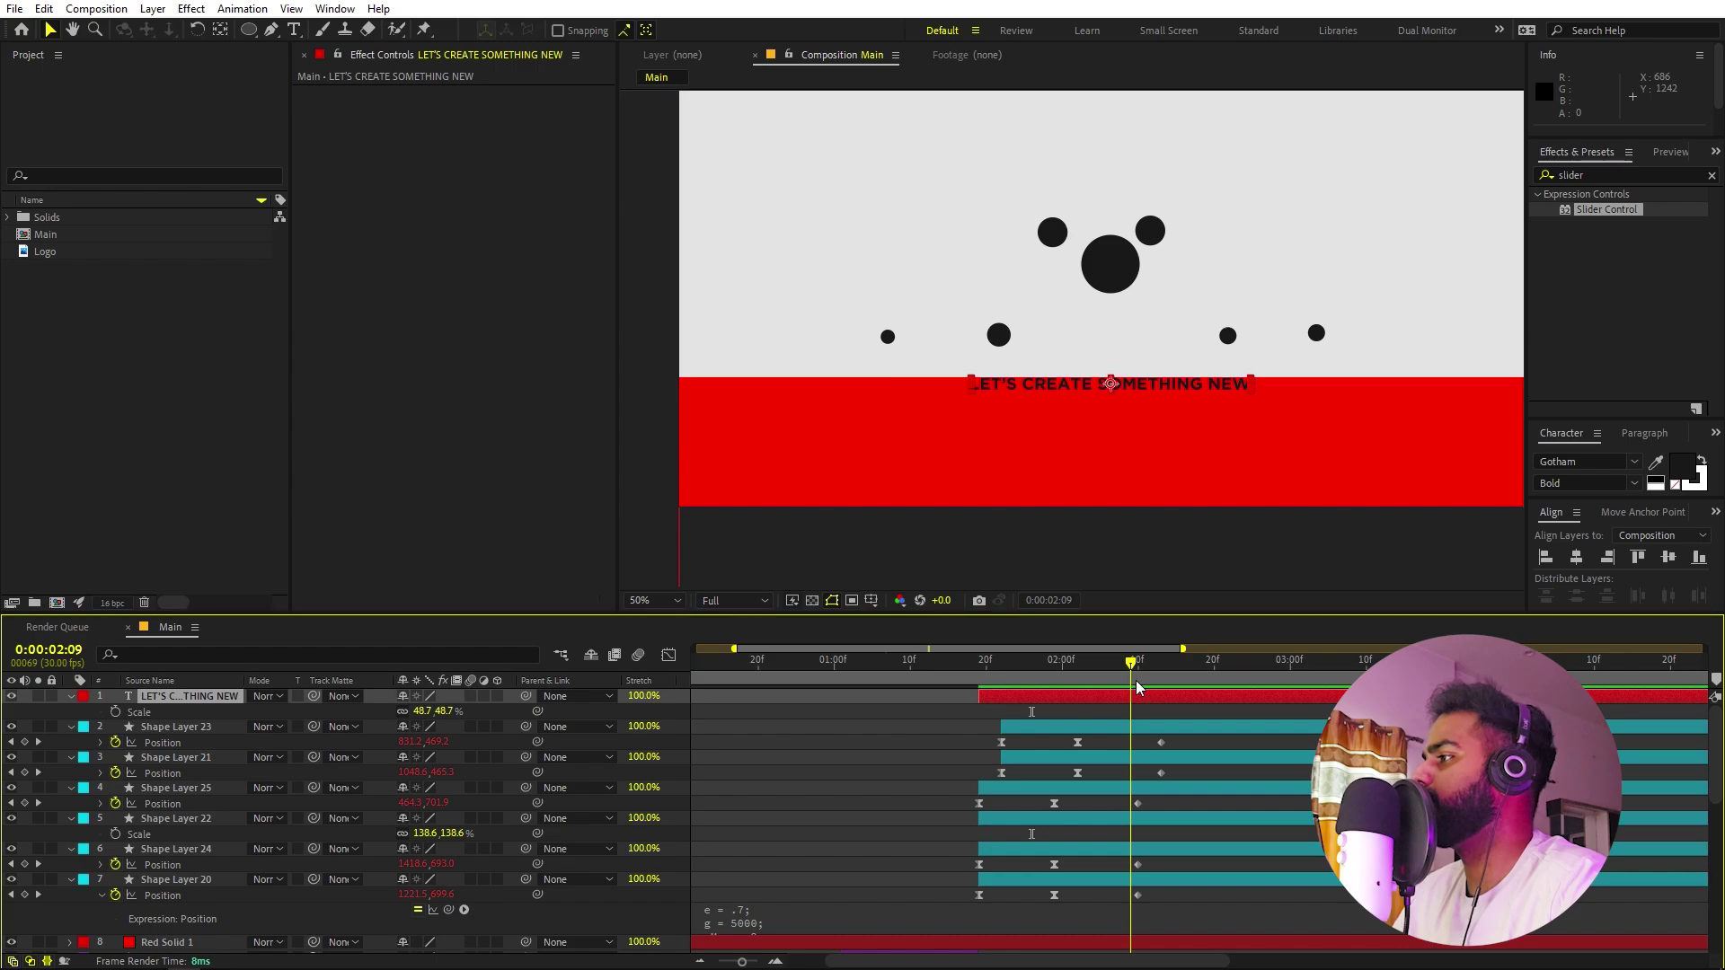
{"action": "scroll", "coordinate": [952, 388], "scroll_direction": "up", "scroll_amount": 4}
{"action": "left_click_drag", "start_coordinate": [949, 382], "coordinate": [1146, 341]}
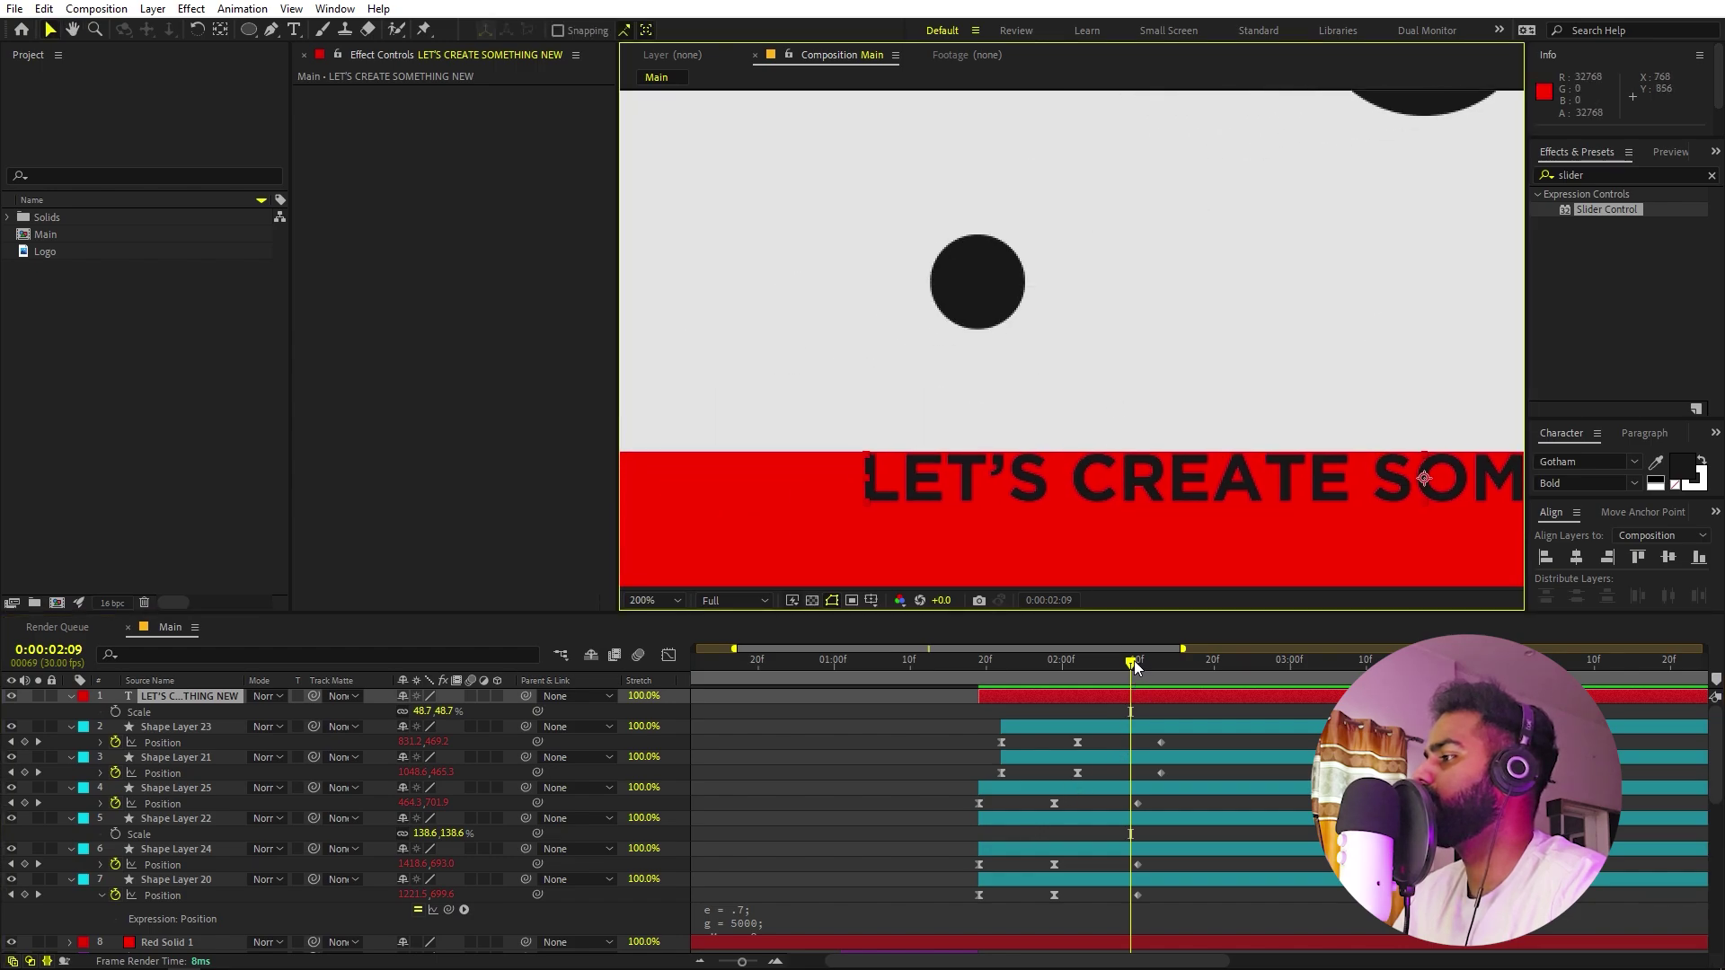
{"action": "left_click_drag", "start_coordinate": [1135, 665], "coordinate": [1141, 666]}
{"action": "left_click_drag", "start_coordinate": [968, 697], "coordinate": [1130, 695]}
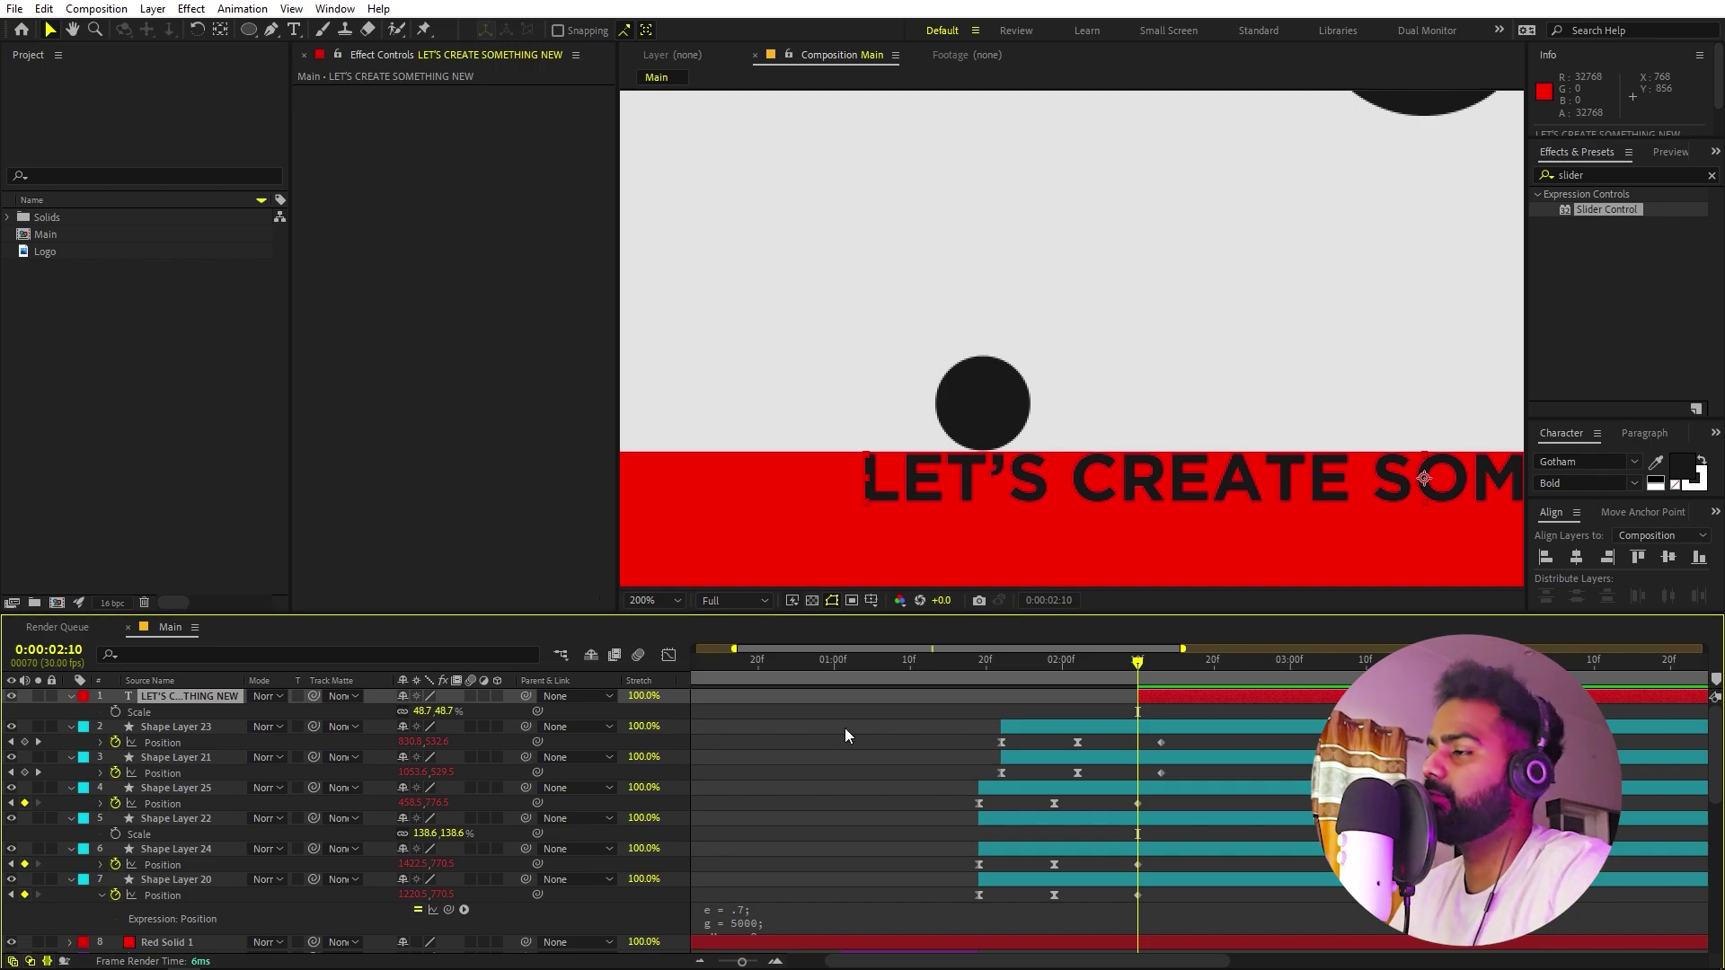
Animate the text layer's Position from a keyframe at 0:00:02:10 down to 960.0, 956.4 at 0:00:02:18.
{"action": "key", "text": "p"}
{"action": "left_click", "coordinate": [114, 712]}
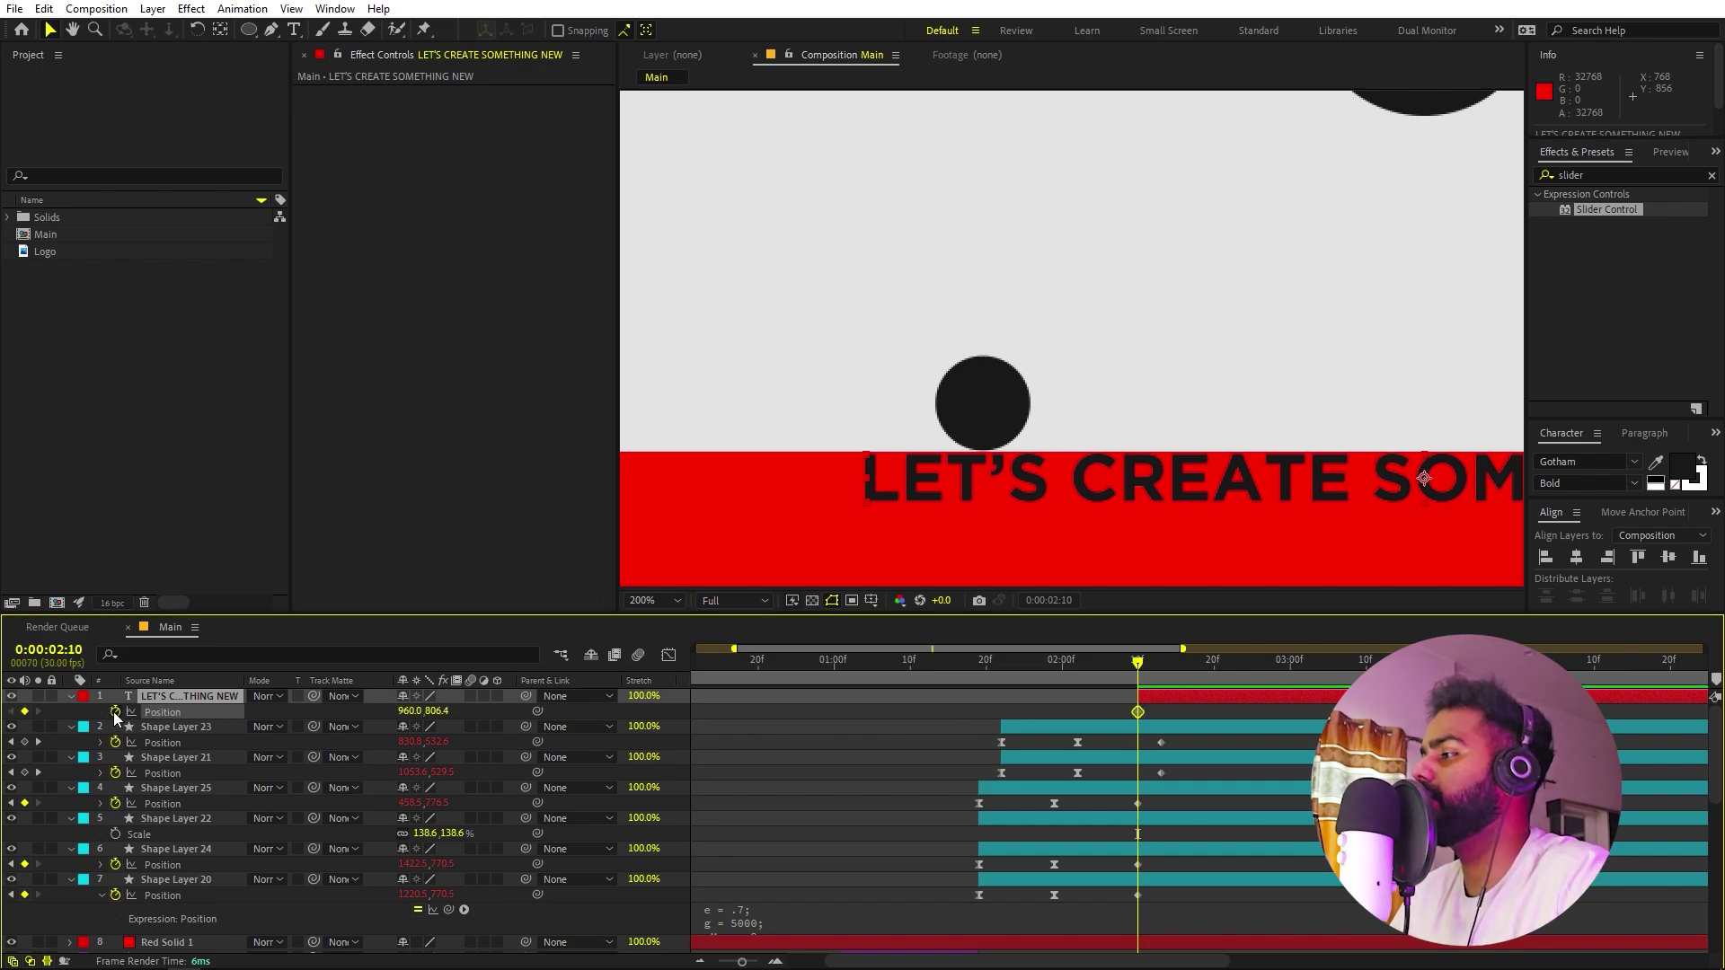
{"action": "key", "text": "comma"}
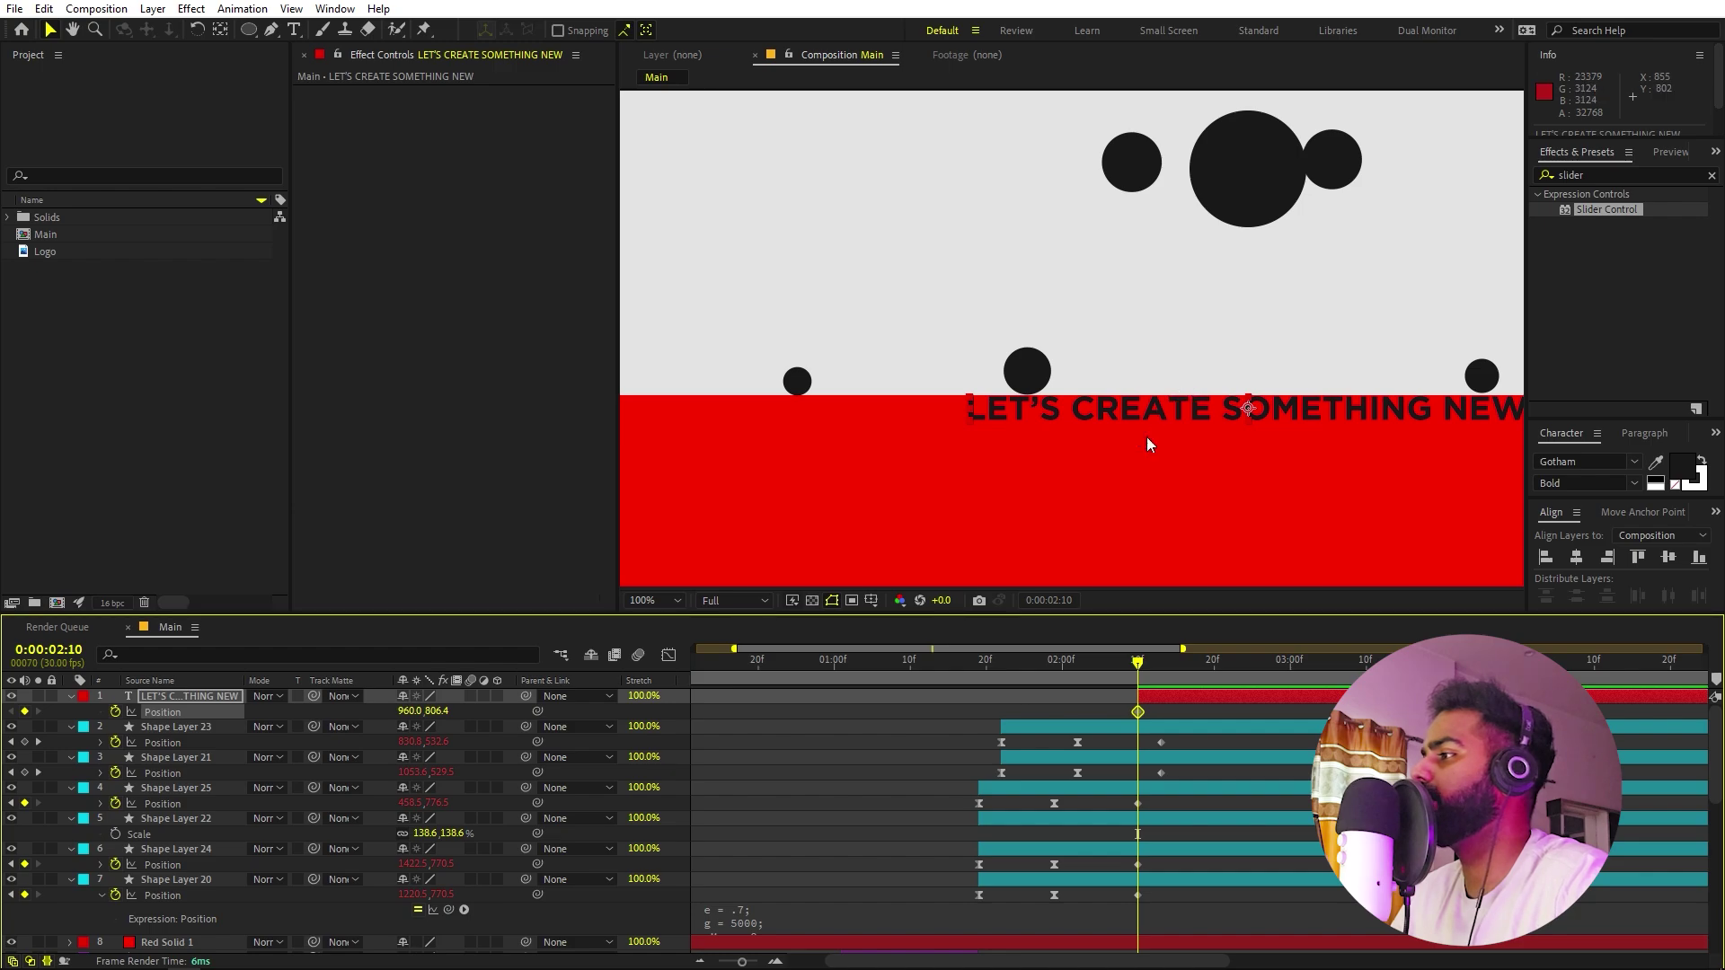
{"action": "left_click_drag", "start_coordinate": [1161, 670], "coordinate": [1200, 672]}
{"action": "left_click_drag", "start_coordinate": [1182, 418], "coordinate": [1177, 553]}
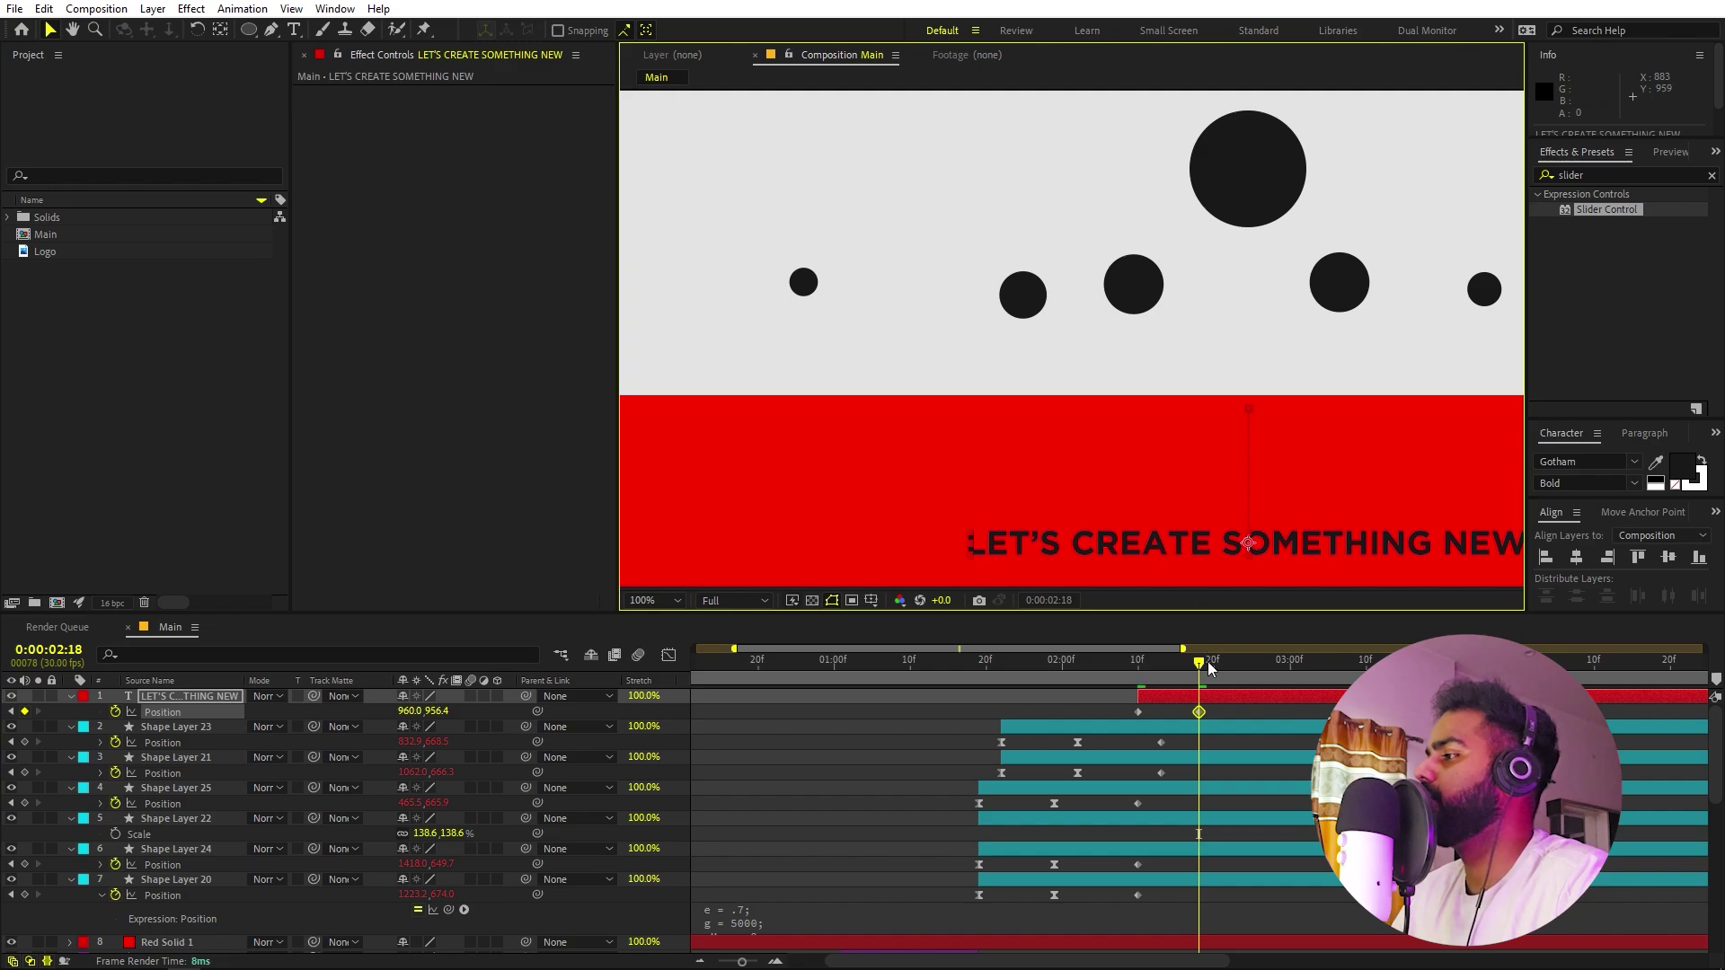
{"action": "left_click_drag", "start_coordinate": [1205, 665], "coordinate": [1245, 667]}
{"action": "left_click", "coordinate": [1110, 711]}
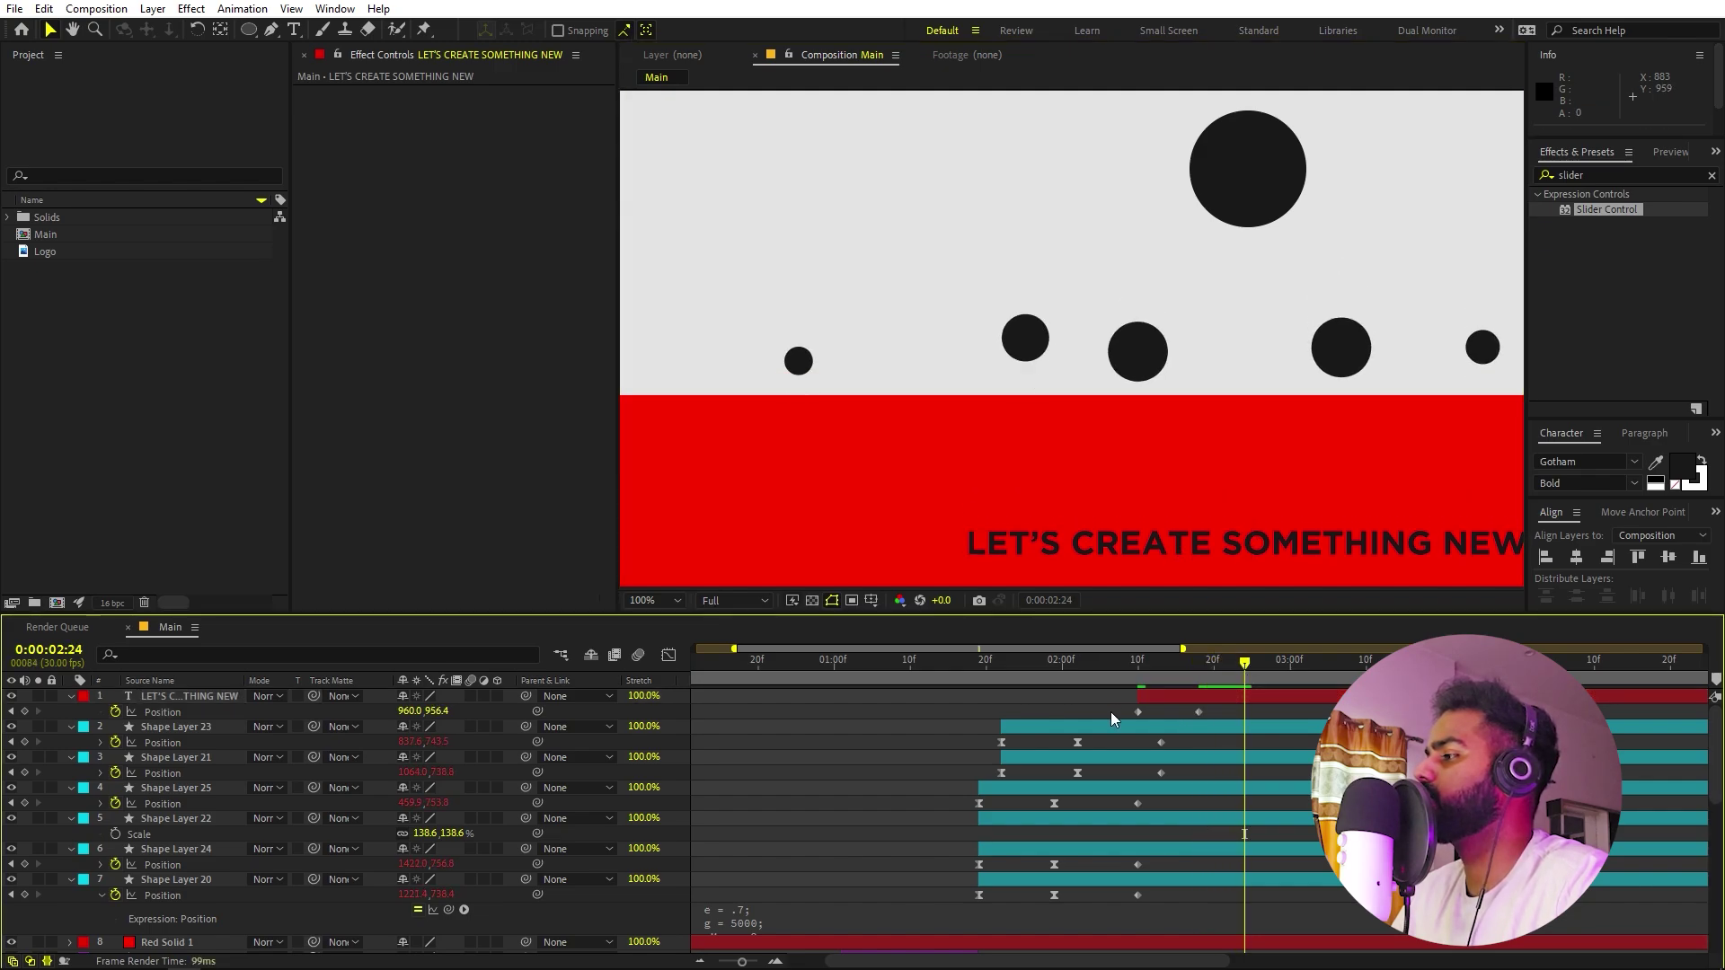
Copy the text layer's first Position keyframe to 0:00:02:24 and apply Easy Ease to all three Position keyframes.
{"action": "left_click", "coordinate": [1134, 711]}
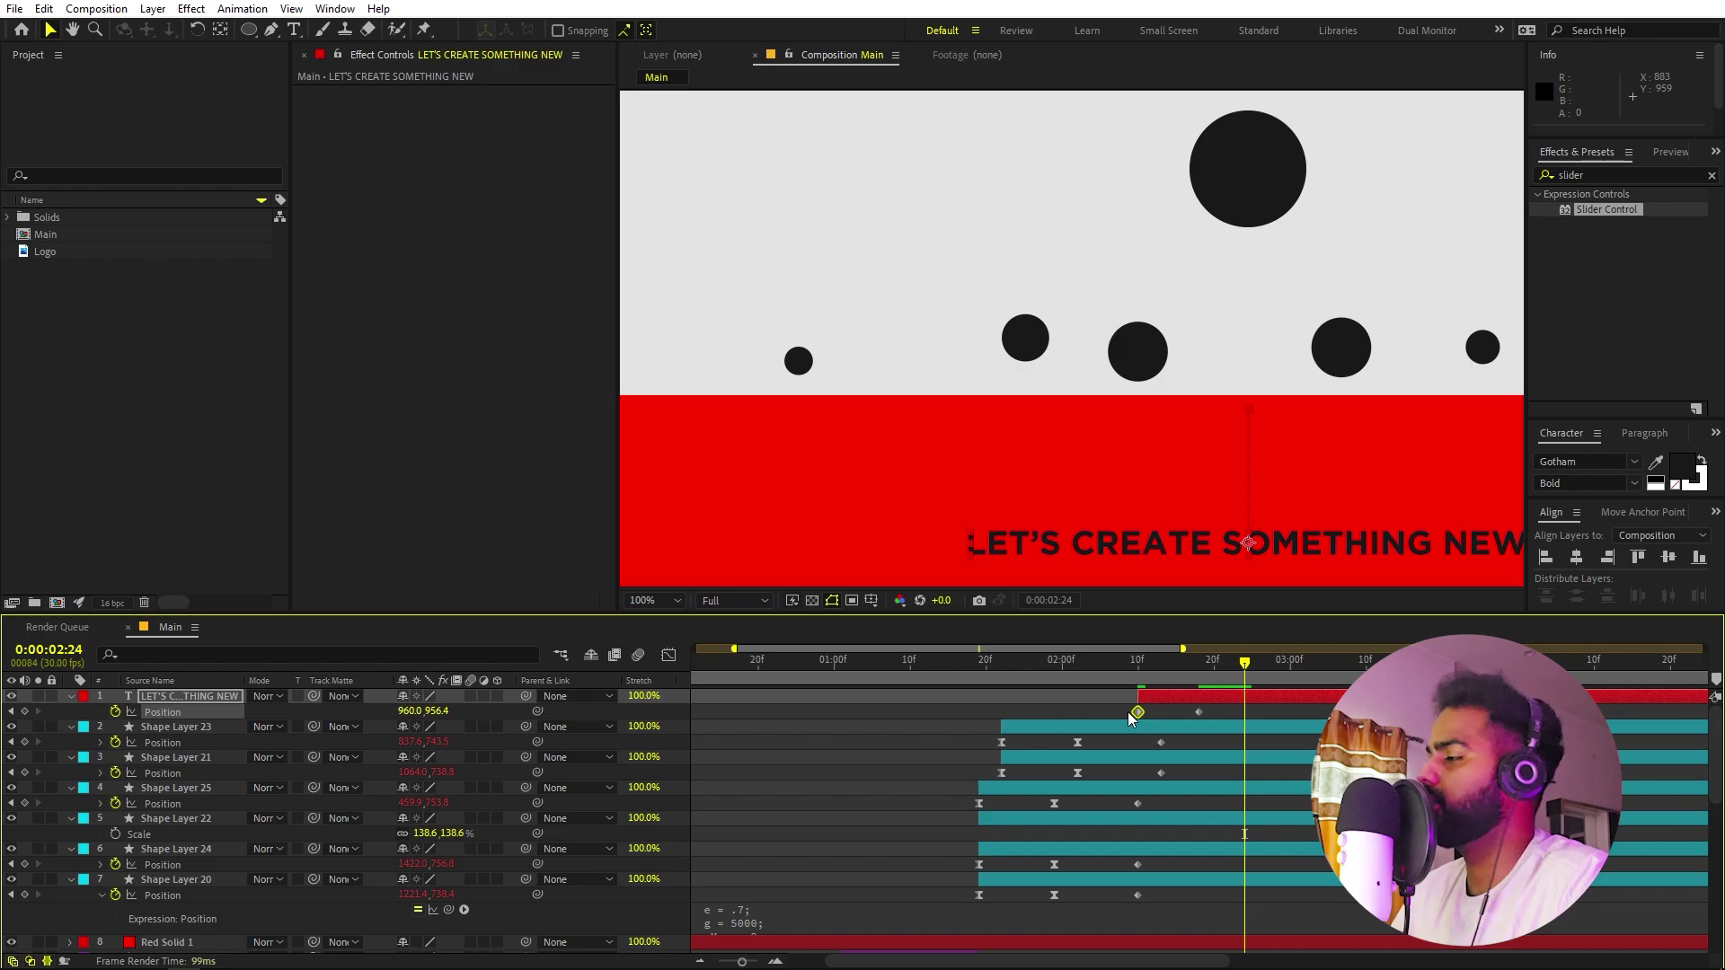
{"action": "key", "text": "ctrl+c"}
{"action": "key", "text": "ctrl+v"}
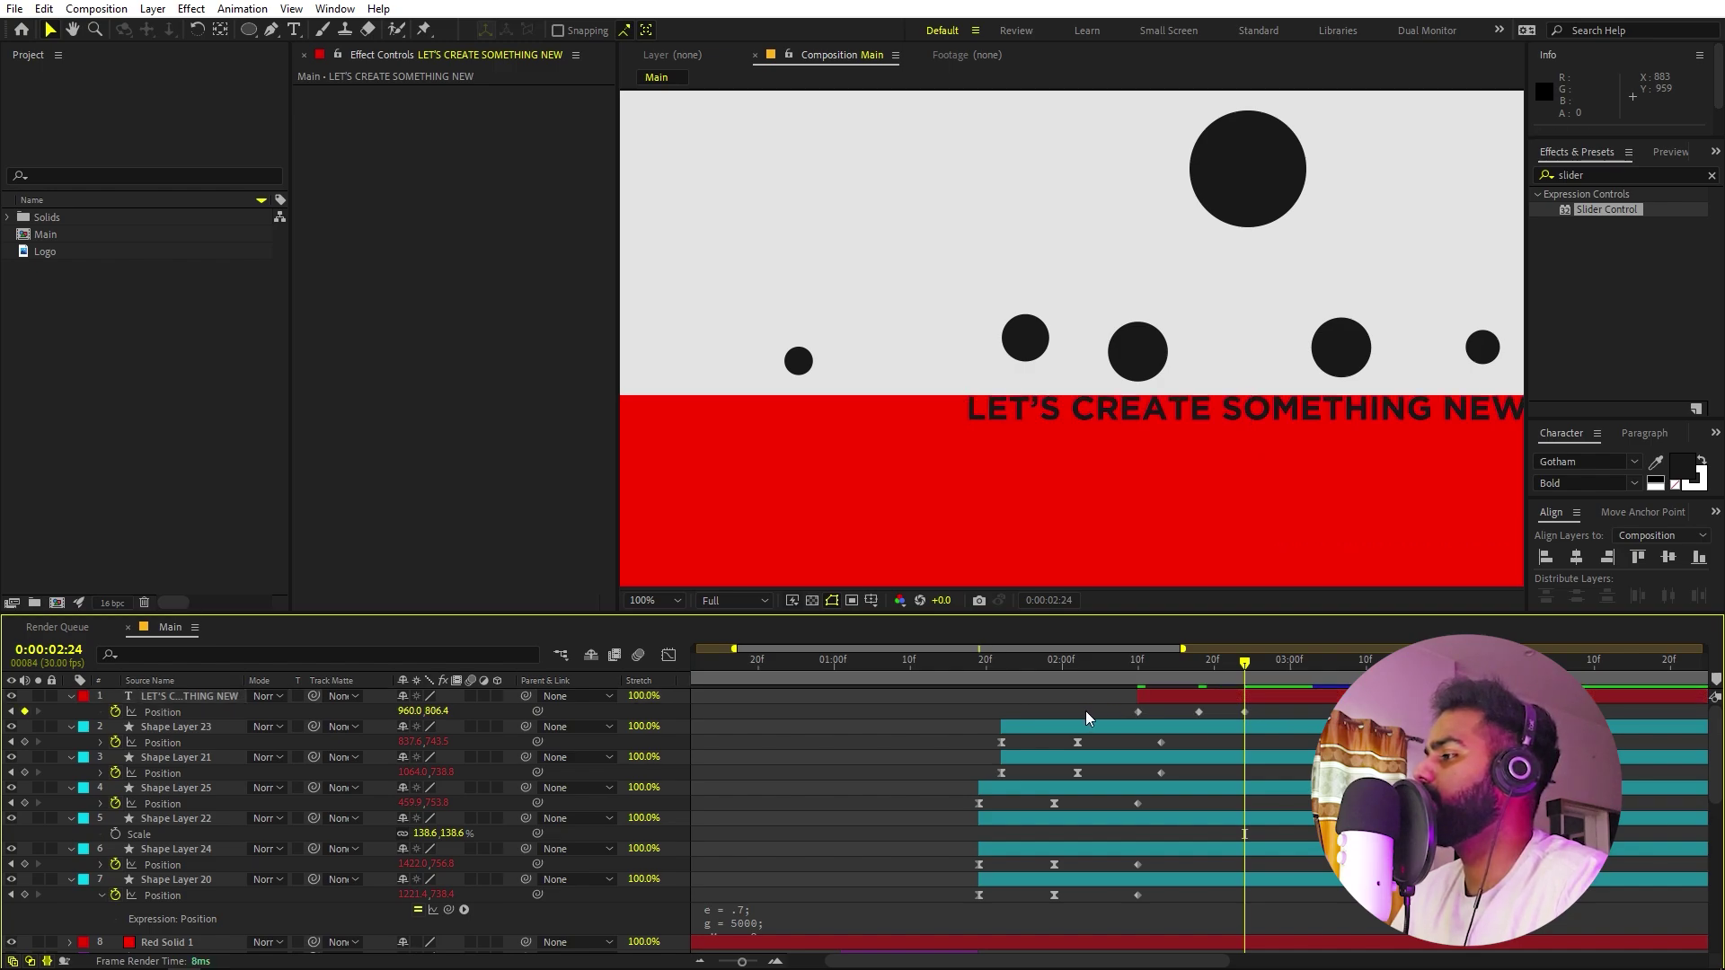
{"action": "left_click_drag", "start_coordinate": [1086, 710], "coordinate": [1270, 732]}
{"action": "key", "text": "F9"}
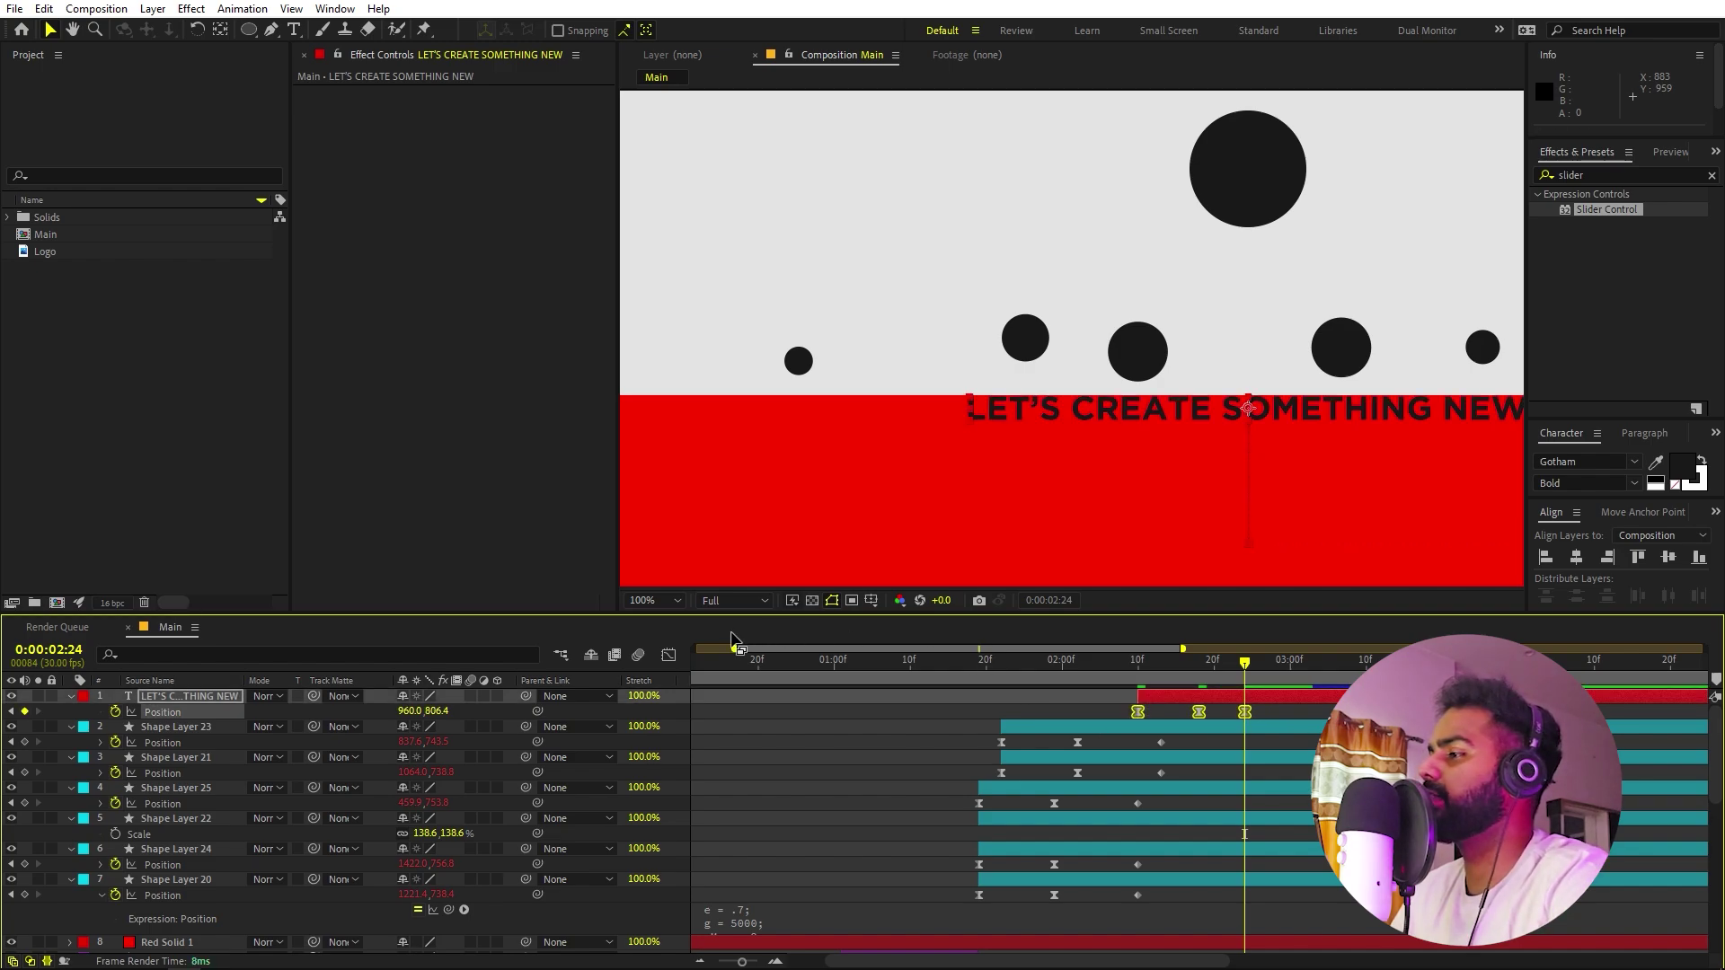
Reshape the Position speed curves of the text's drop and return in the graph editor for a longer ease into their end keyframes.
{"action": "left_click", "coordinate": [668, 655]}
{"action": "left_click", "coordinate": [1114, 665]}
{"action": "key", "text": "space"}
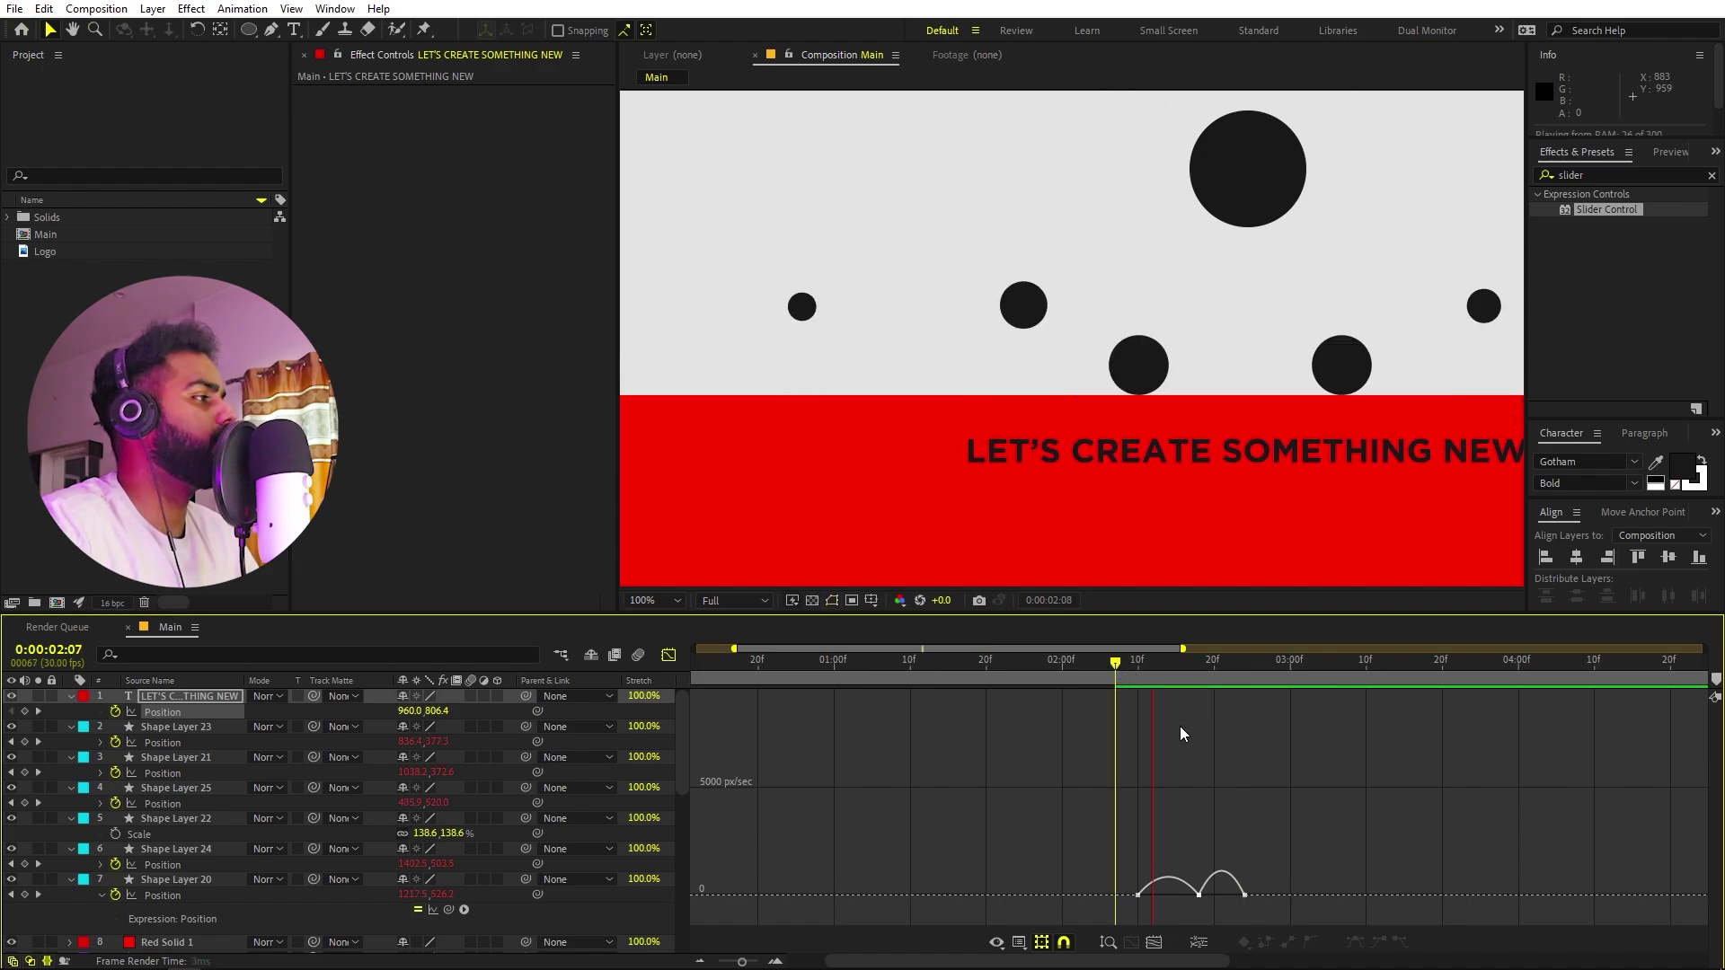
{"action": "key", "text": "space"}
{"action": "left_click", "coordinate": [1136, 667]}
{"action": "scroll", "coordinate": [1132, 845], "scroll_direction": "up", "scroll_amount": 3}
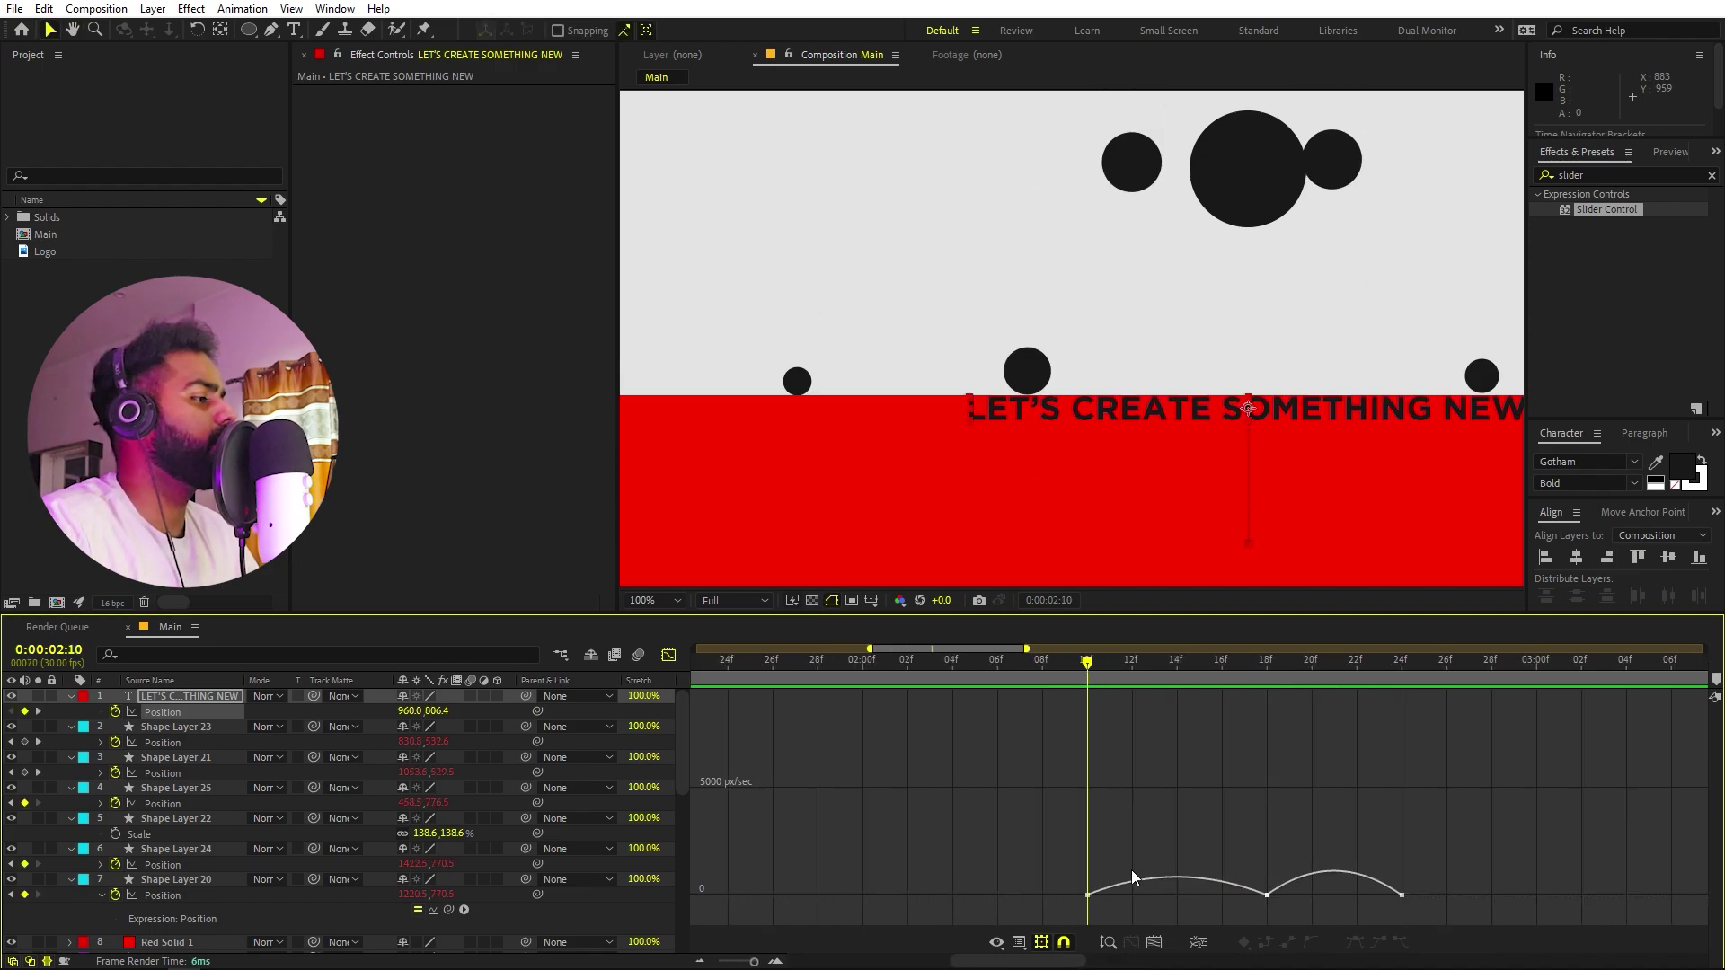
{"action": "left_click_drag", "start_coordinate": [1051, 860], "coordinate": [1069, 891]}
{"action": "left_click_drag", "start_coordinate": [1236, 892], "coordinate": [1141, 892]}
{"action": "left_click_drag", "start_coordinate": [1252, 853], "coordinate": [1348, 891]}
{"action": "scroll", "coordinate": [1301, 903], "scroll_direction": "up", "scroll_amount": 2}
{"action": "left_click_drag", "start_coordinate": [1457, 891], "coordinate": [1421, 891]}
{"action": "left_click_drag", "start_coordinate": [955, 685], "coordinate": [790, 685]}
{"action": "left_click", "coordinate": [669, 655]}
Stretch the text layer's three Position keyframes so the last falls at about 0:00:03:02, and preview the slower motion.
{"action": "scroll", "coordinate": [1184, 768], "scroll_direction": "down", "scroll_amount": 2}
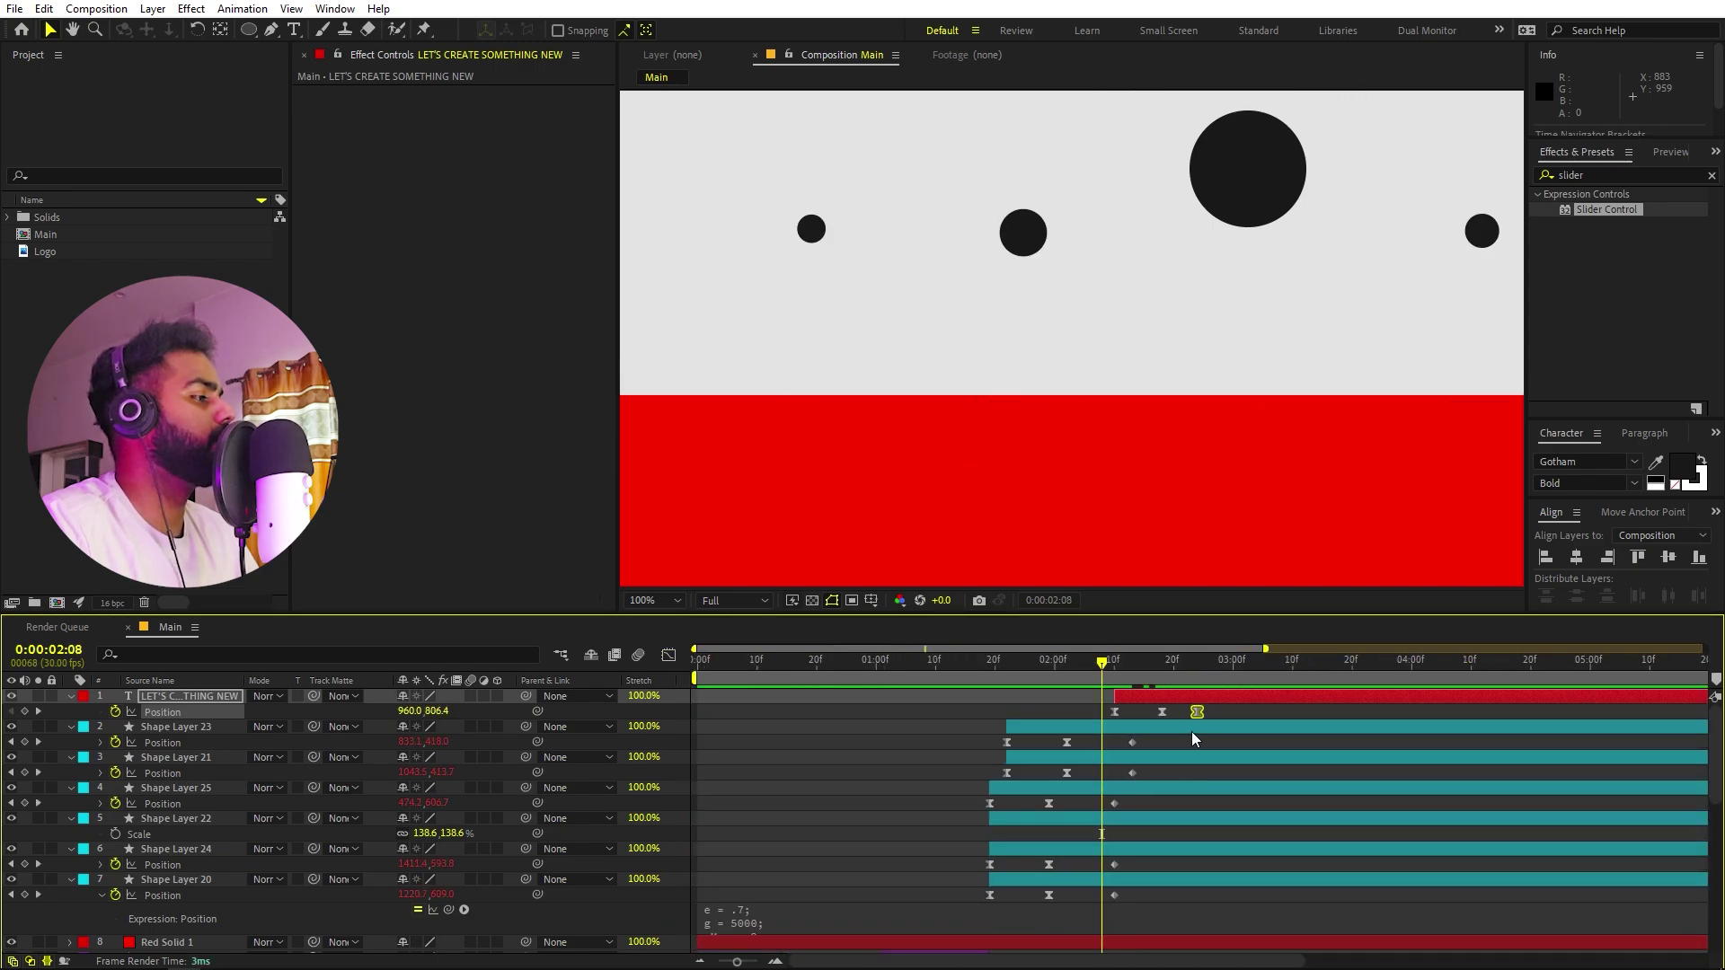
{"action": "scroll", "coordinate": [1192, 731], "scroll_direction": "up", "scroll_amount": 2}
{"action": "left_click_drag", "start_coordinate": [1233, 708], "coordinate": [1017, 722]}
{"action": "scroll", "coordinate": [1069, 726], "scroll_direction": "down", "scroll_amount": 3}
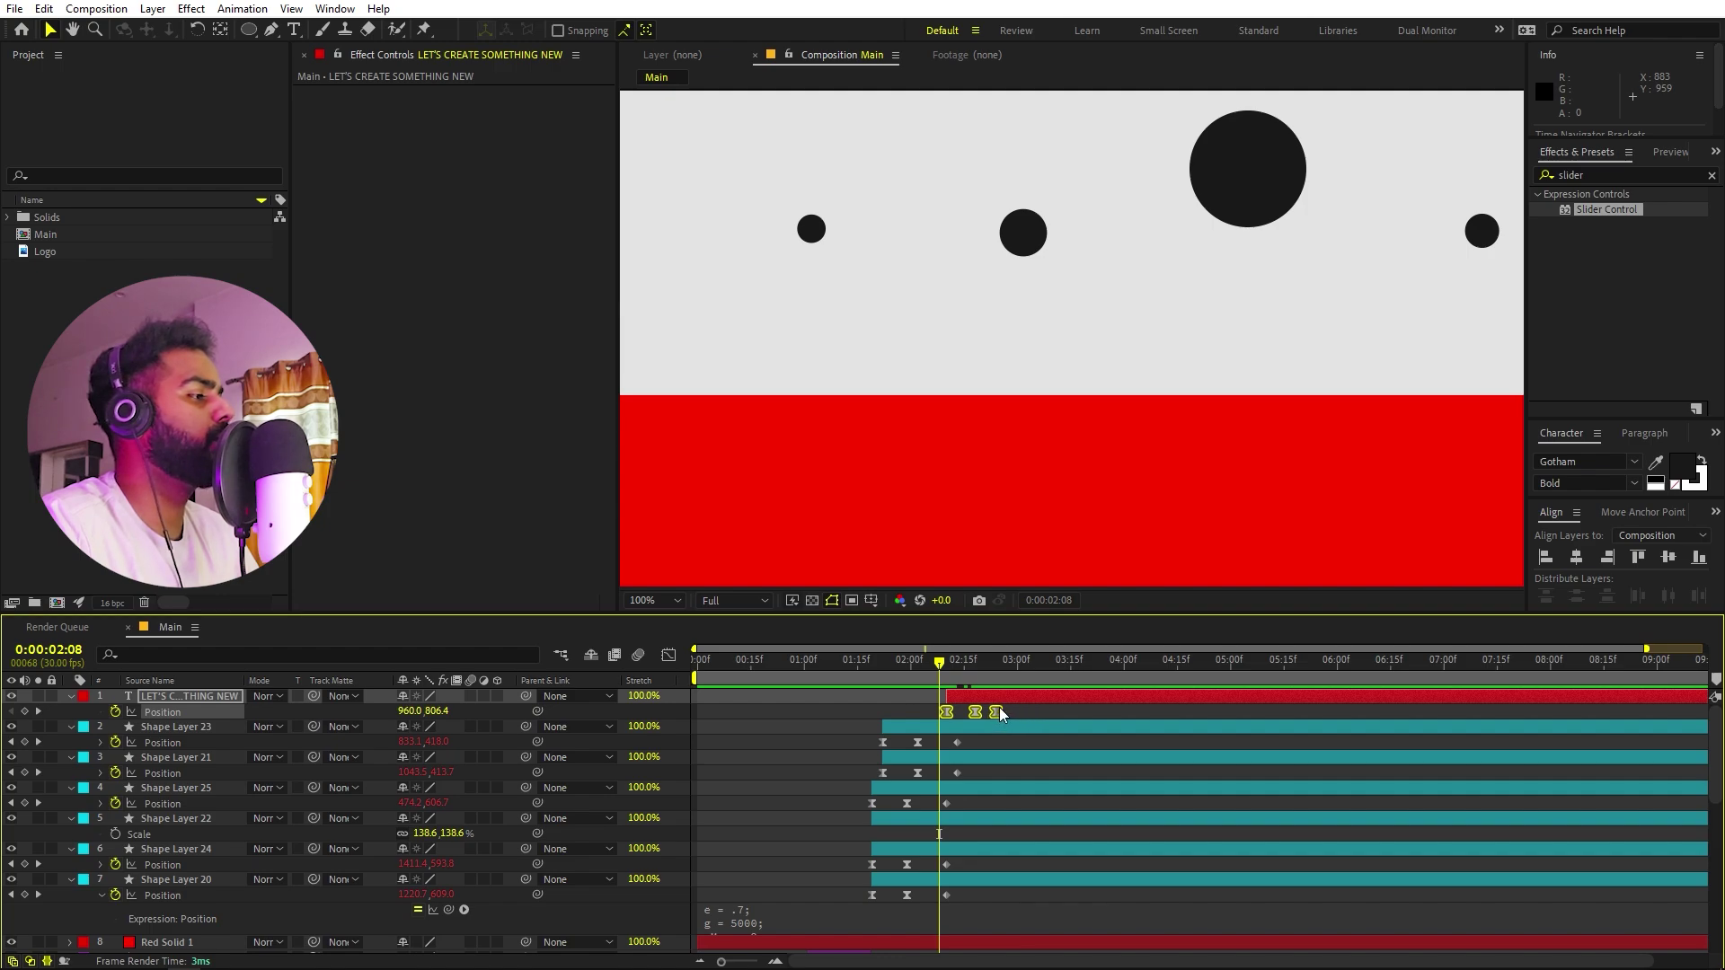
{"action": "left_click_drag", "start_coordinate": [1022, 711], "coordinate": [1026, 712]}
{"action": "key", "text": "space"}
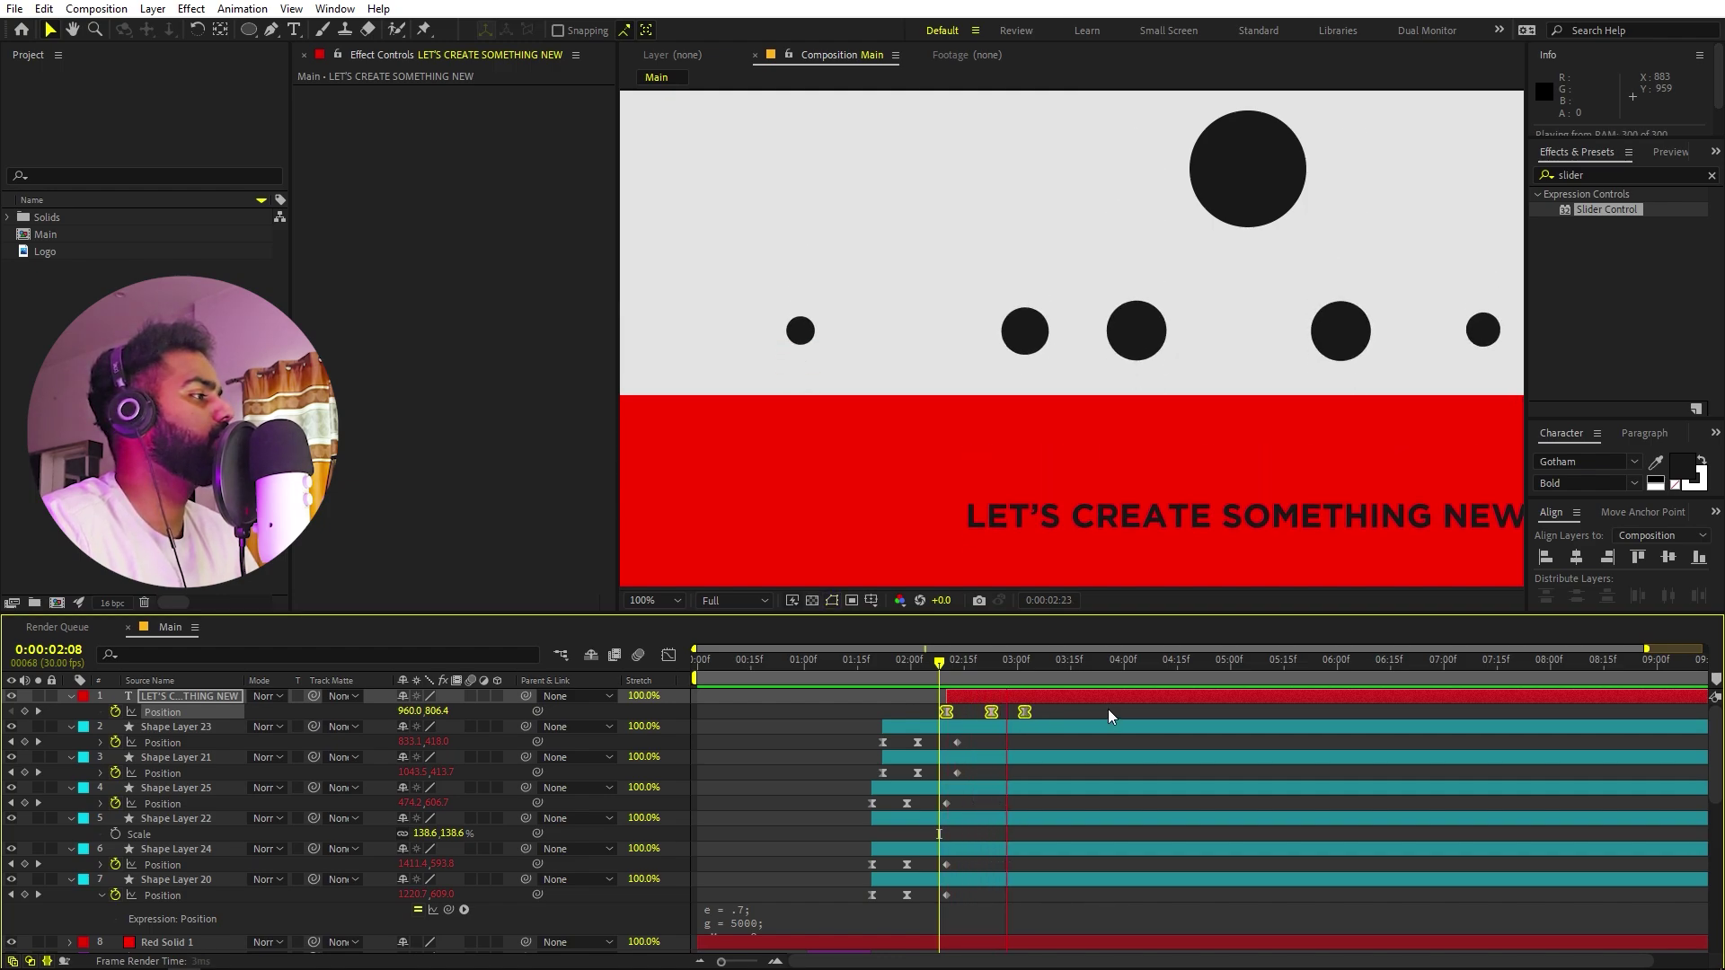
{"action": "left_click", "coordinate": [947, 664]}
{"action": "key", "text": "space"}
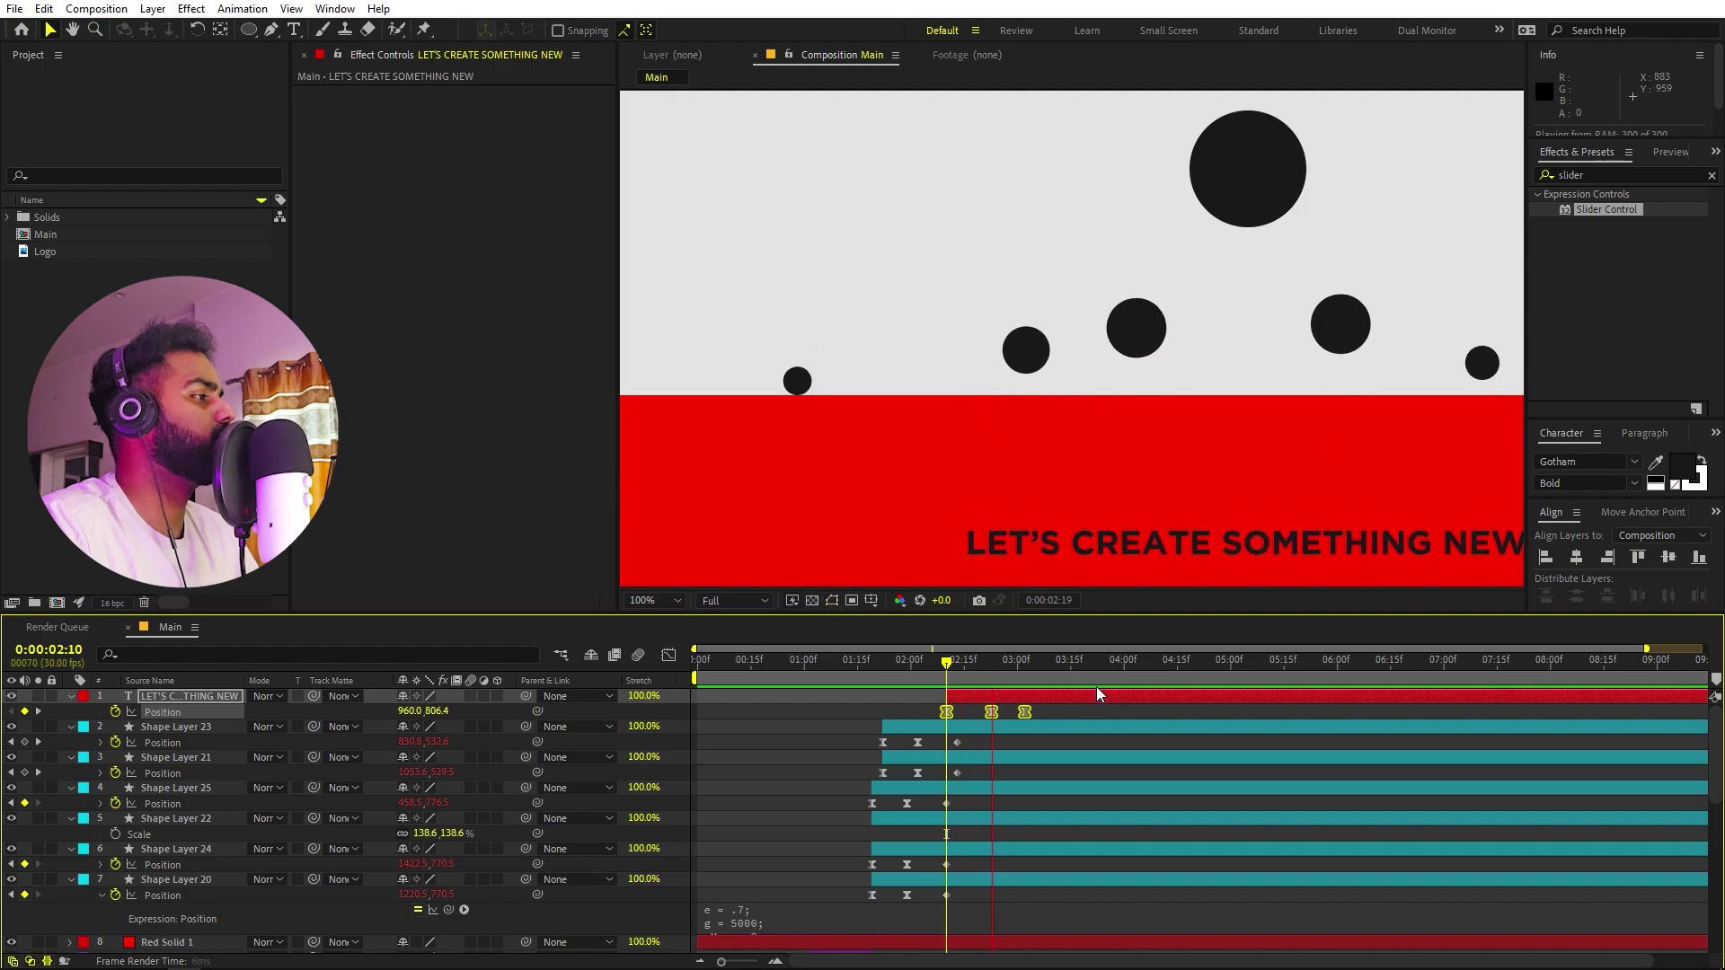
{"action": "key", "text": "space"}
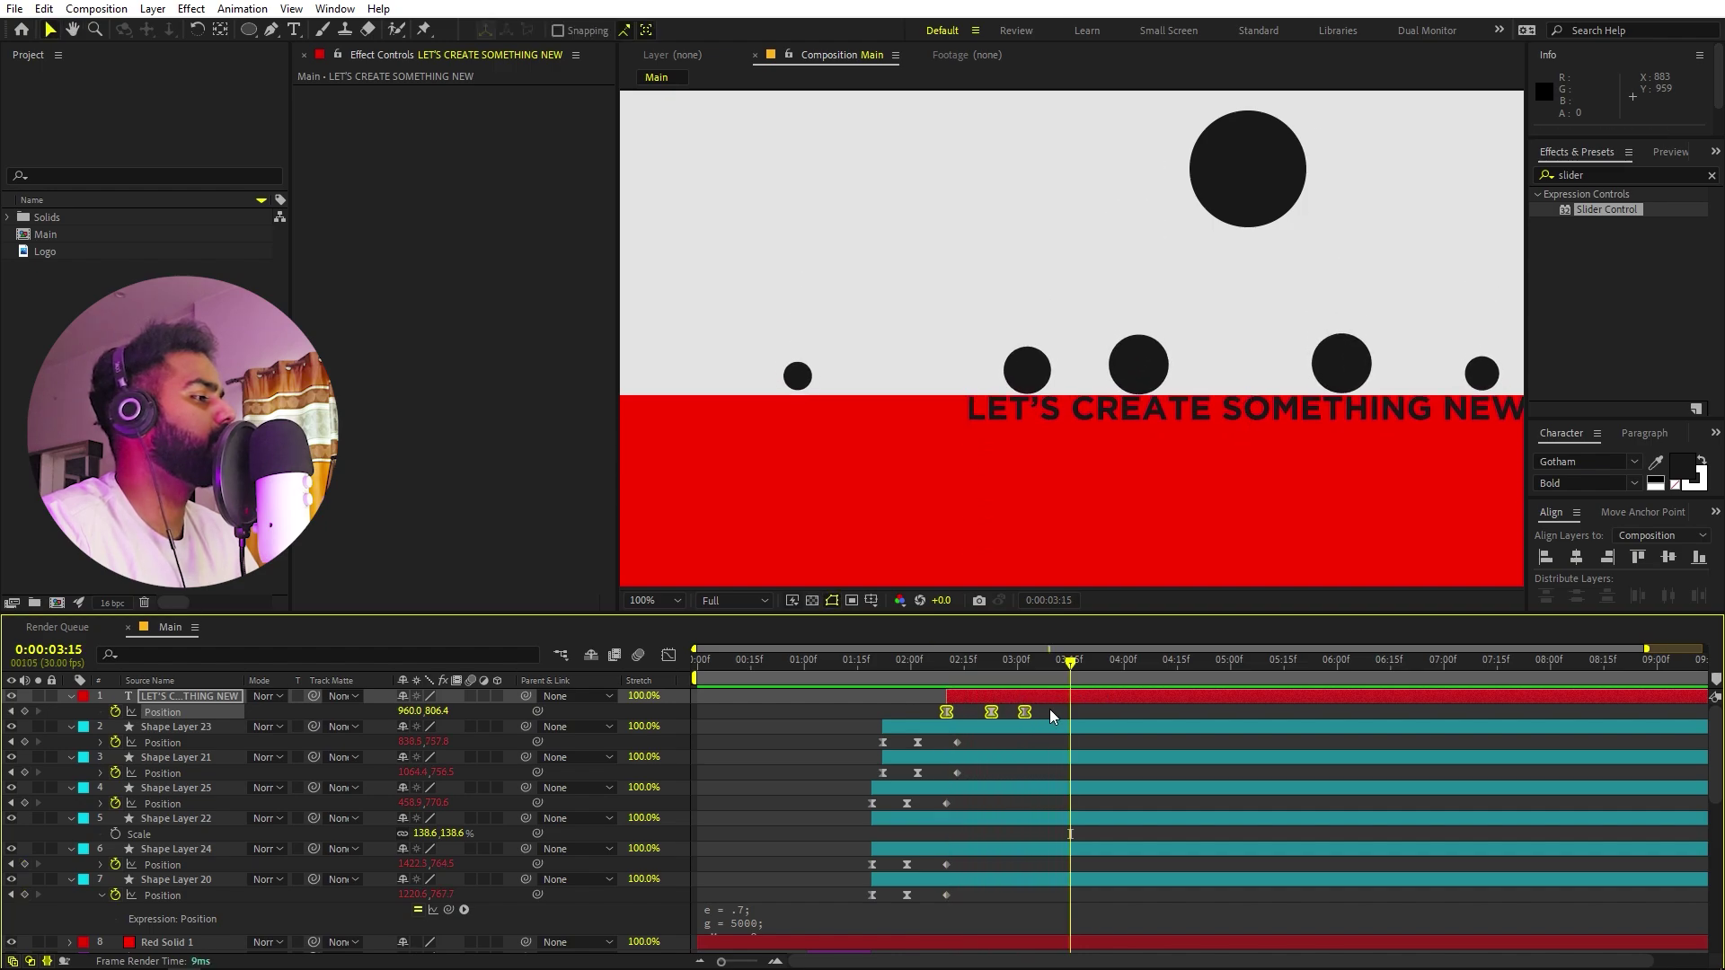
Retime the text layer's last Position keyframe to 0:00:03:04 and preview the text's return to the red edge.
{"action": "left_click", "coordinate": [1049, 709]}
{"action": "left_click_drag", "start_coordinate": [1024, 712], "coordinate": [1020, 711]}
{"action": "left_click", "coordinate": [942, 666]}
{"action": "key", "text": "space"}
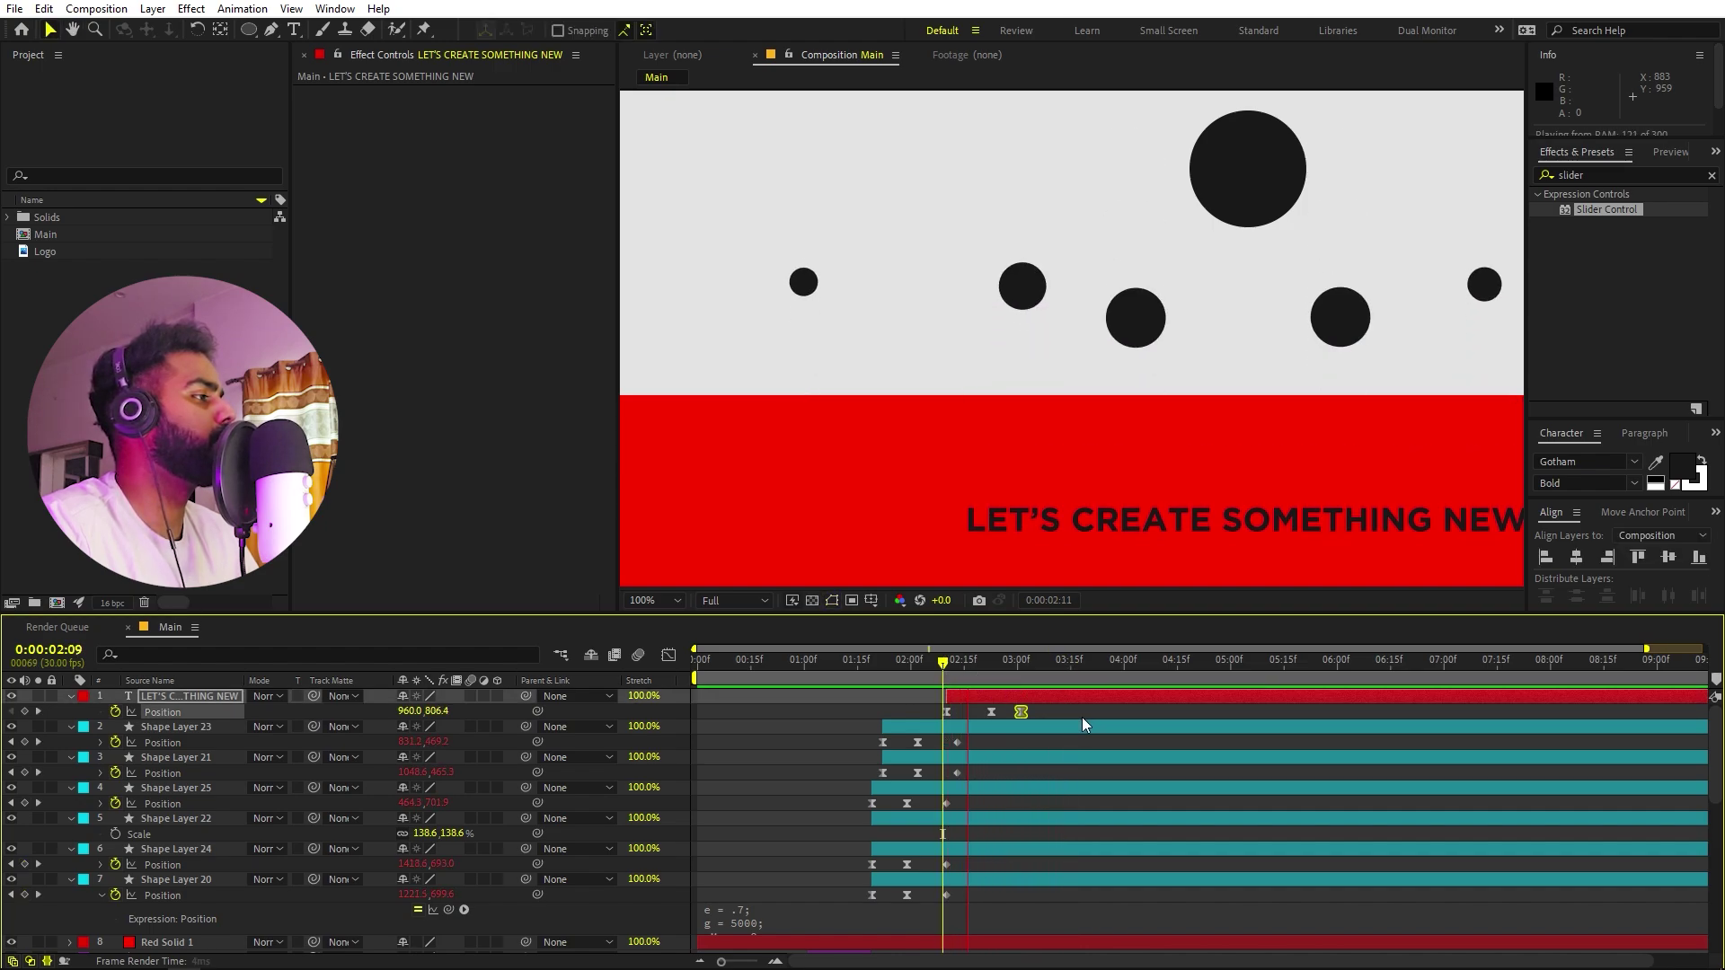
{"action": "key", "text": "space"}
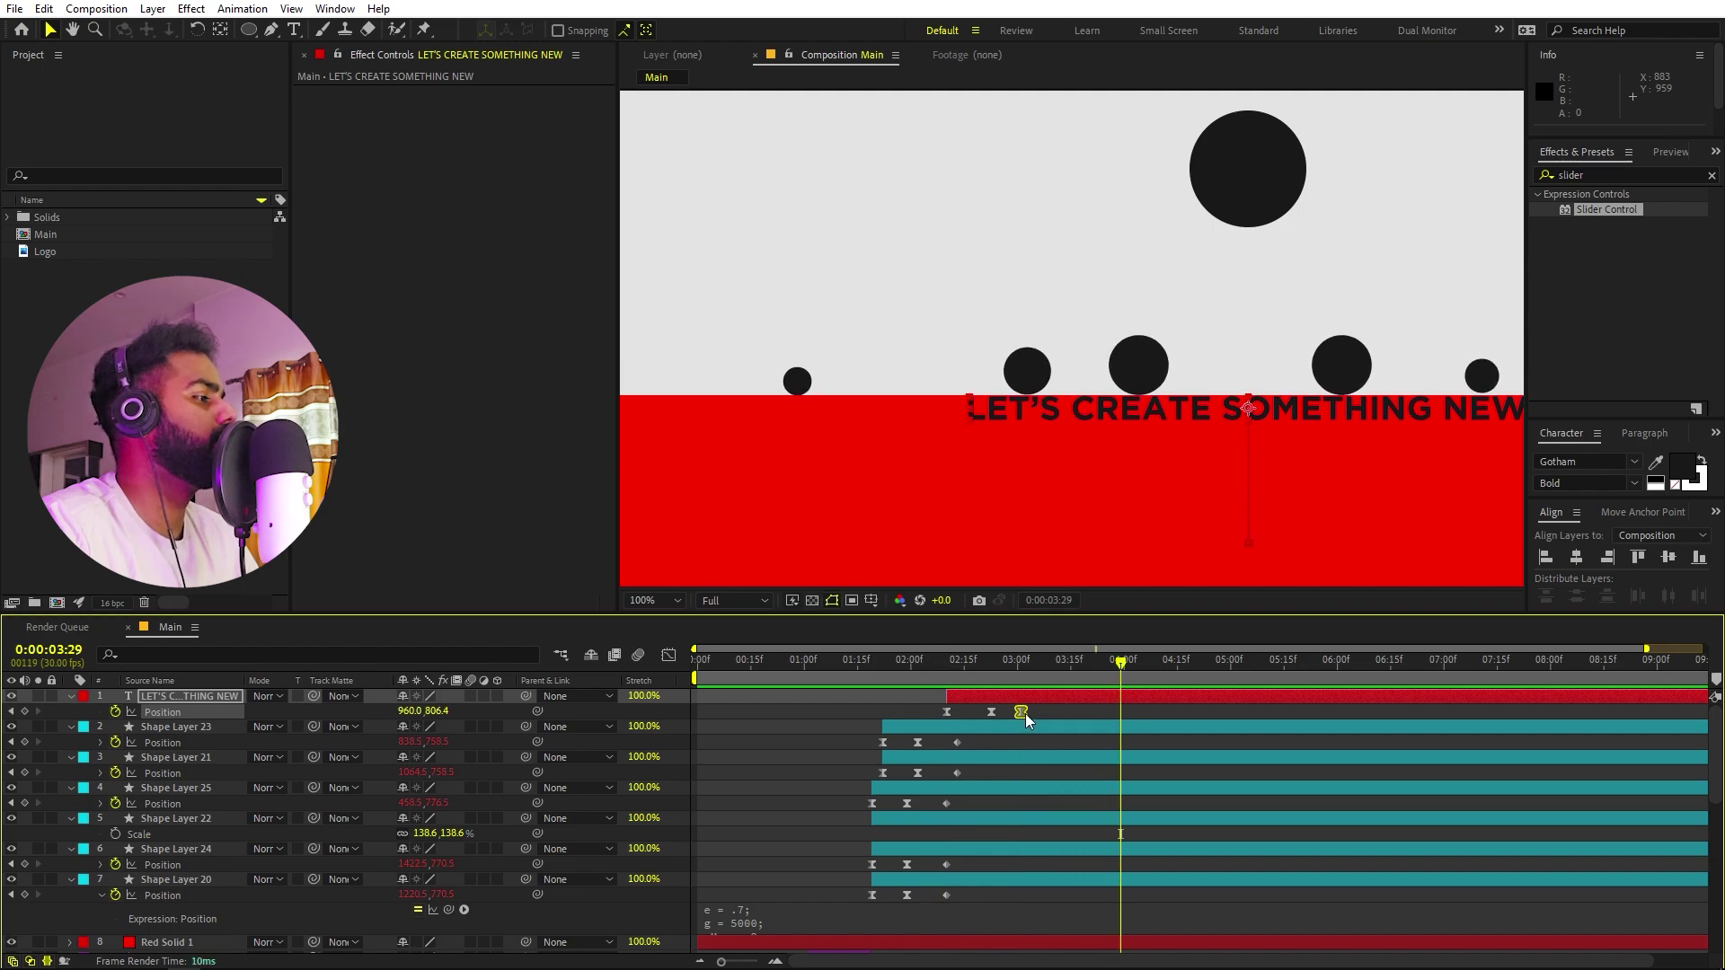
{"action": "left_click_drag", "start_coordinate": [1026, 713], "coordinate": [1040, 711]}
{"action": "left_click", "coordinate": [922, 672]}
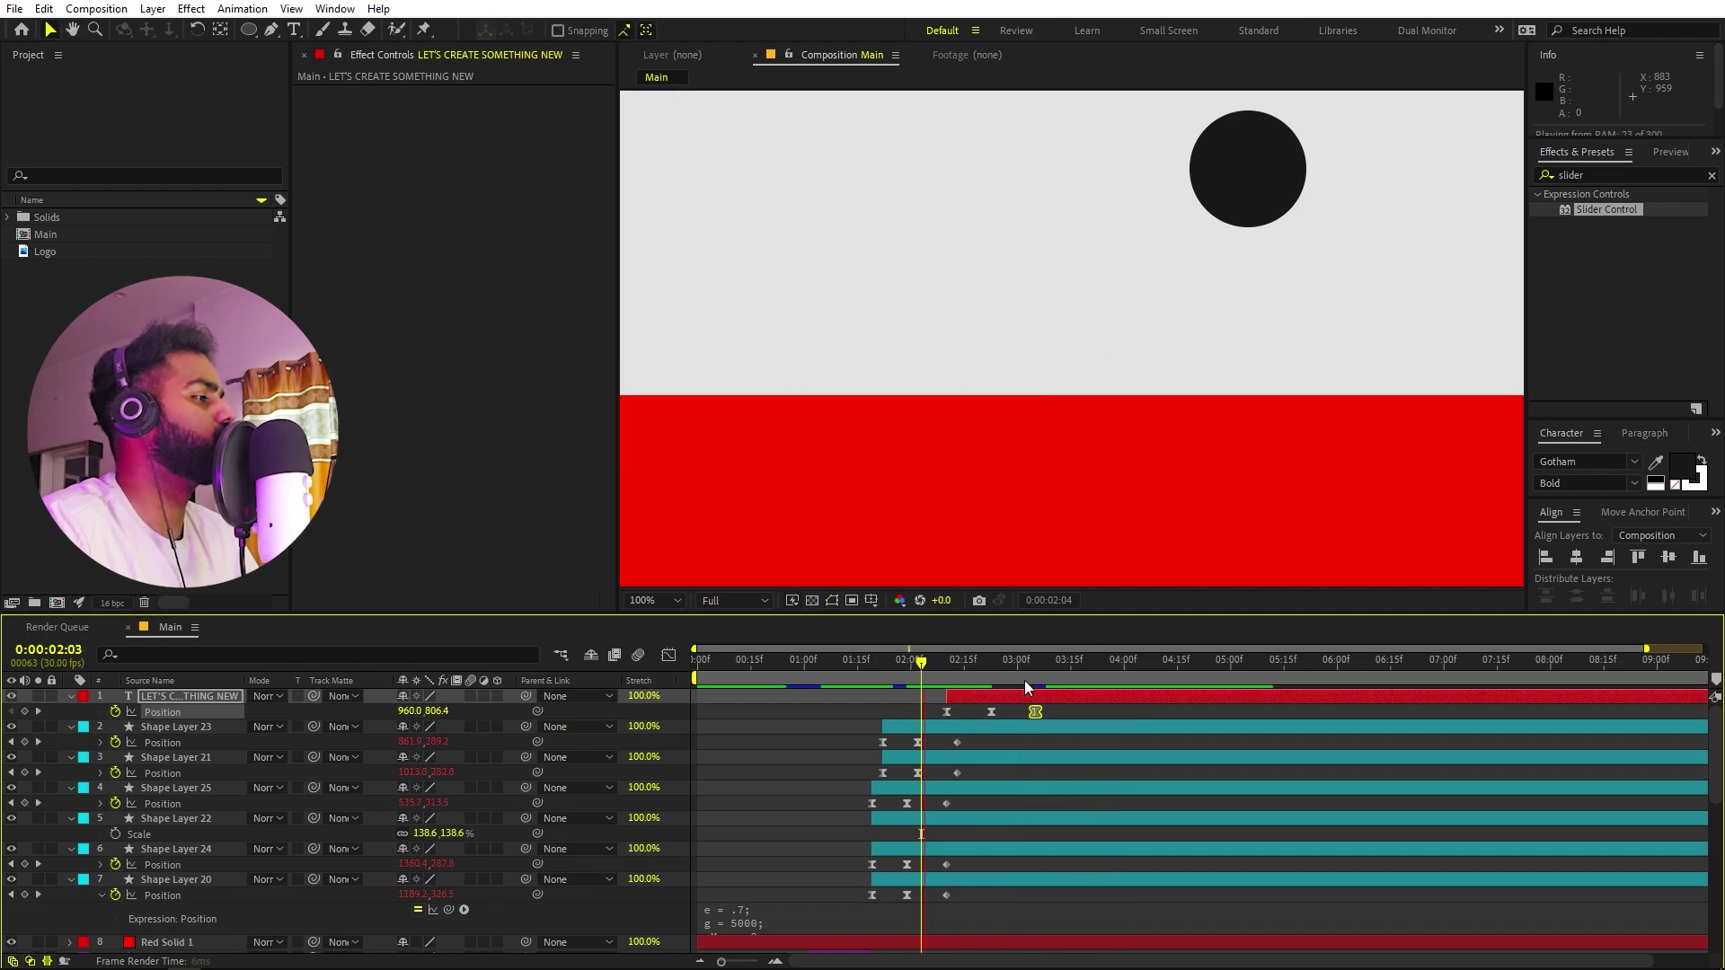
{"action": "left_click", "coordinate": [981, 677]}
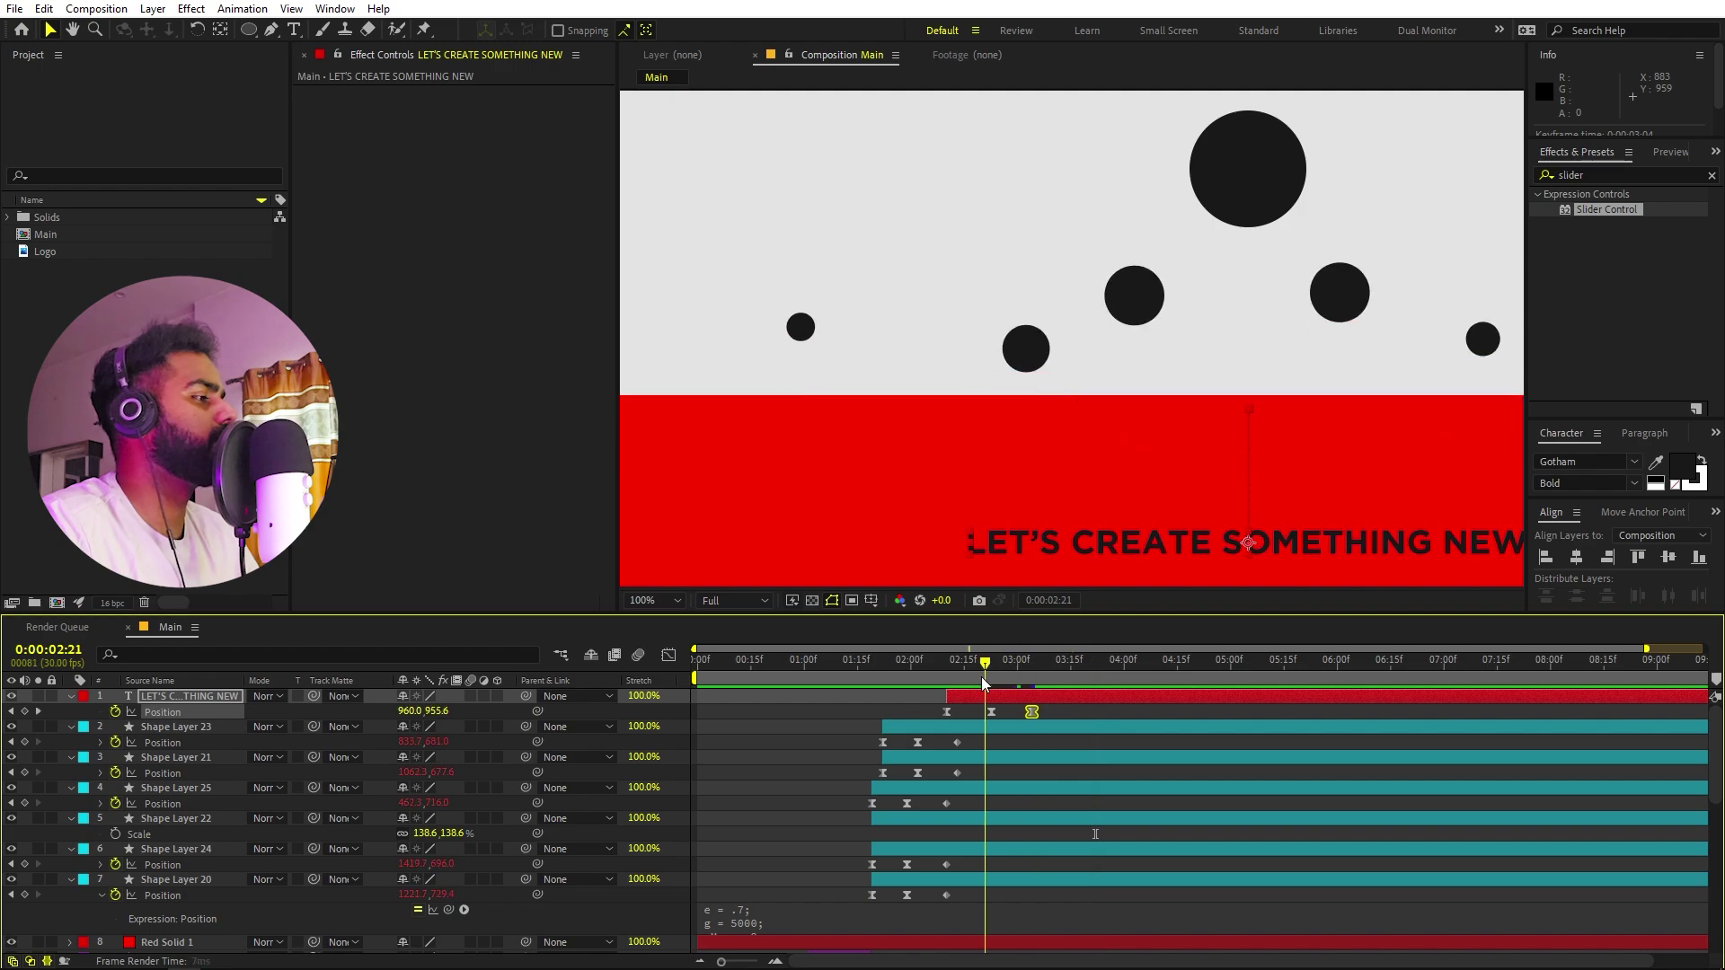
{"action": "left_click_drag", "start_coordinate": [983, 683], "coordinate": [1066, 678]}
{"action": "scroll", "coordinate": [1034, 497], "scroll_direction": "down", "scroll_amount": 2}
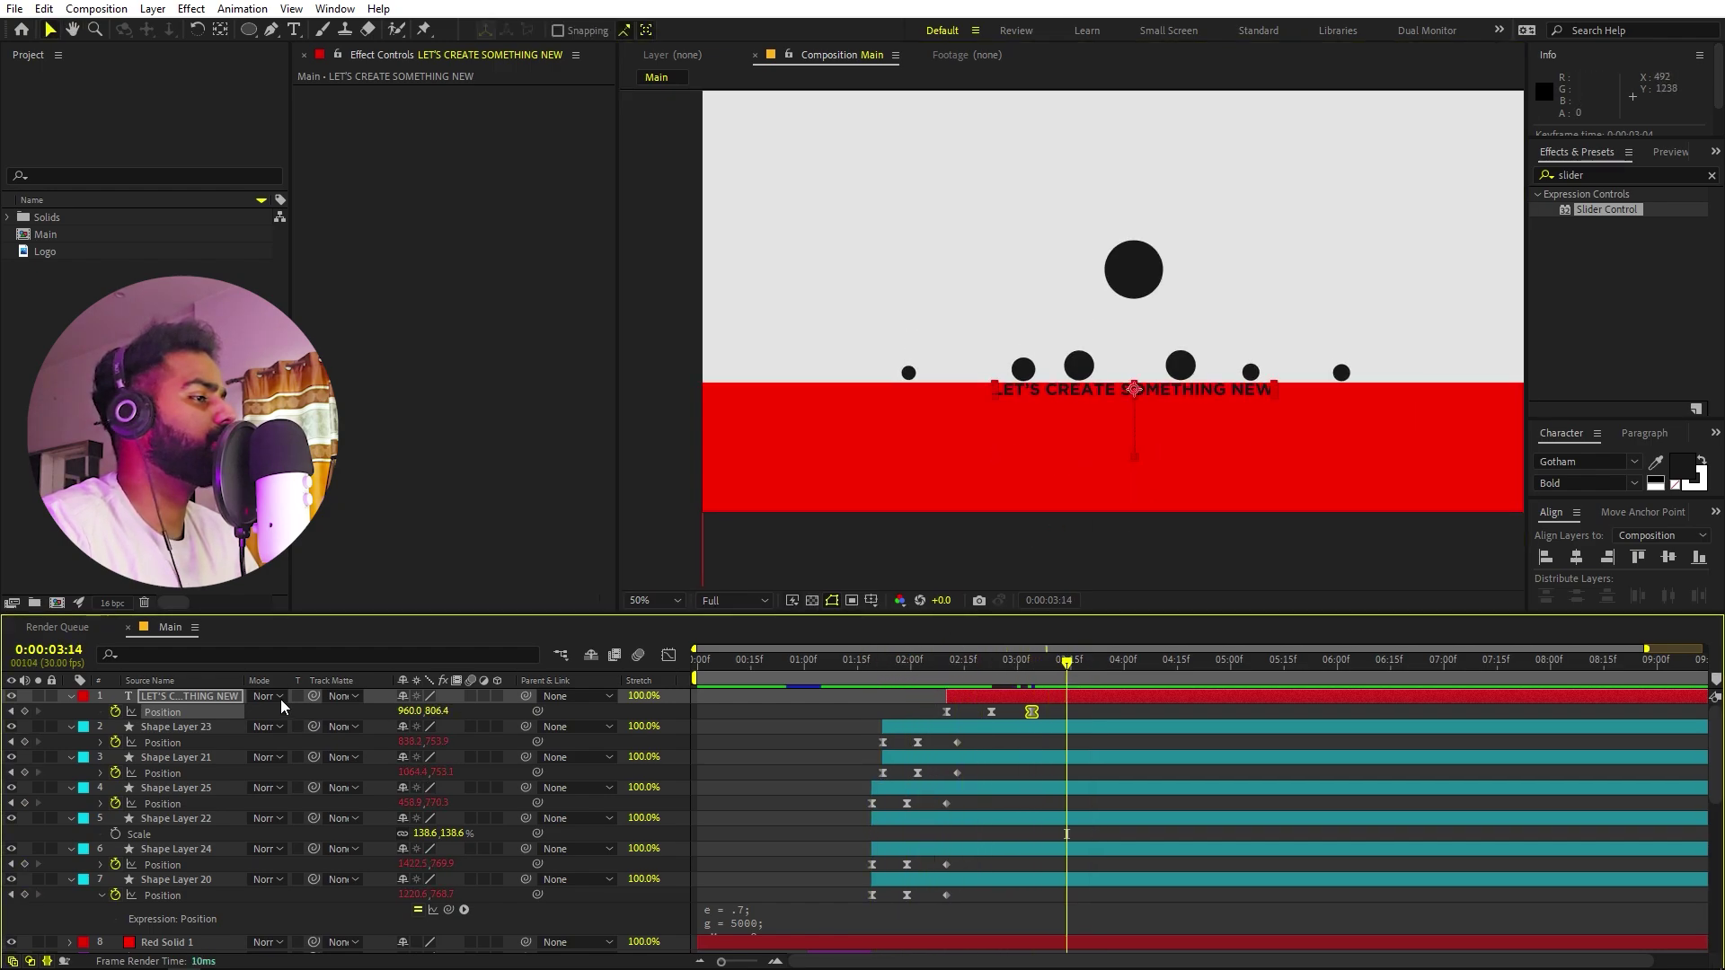
Collapse the text layer's properties and set the composition's preview resolution to Auto.
{"action": "left_click", "coordinate": [71, 697]}
{"action": "left_click", "coordinate": [734, 601]}
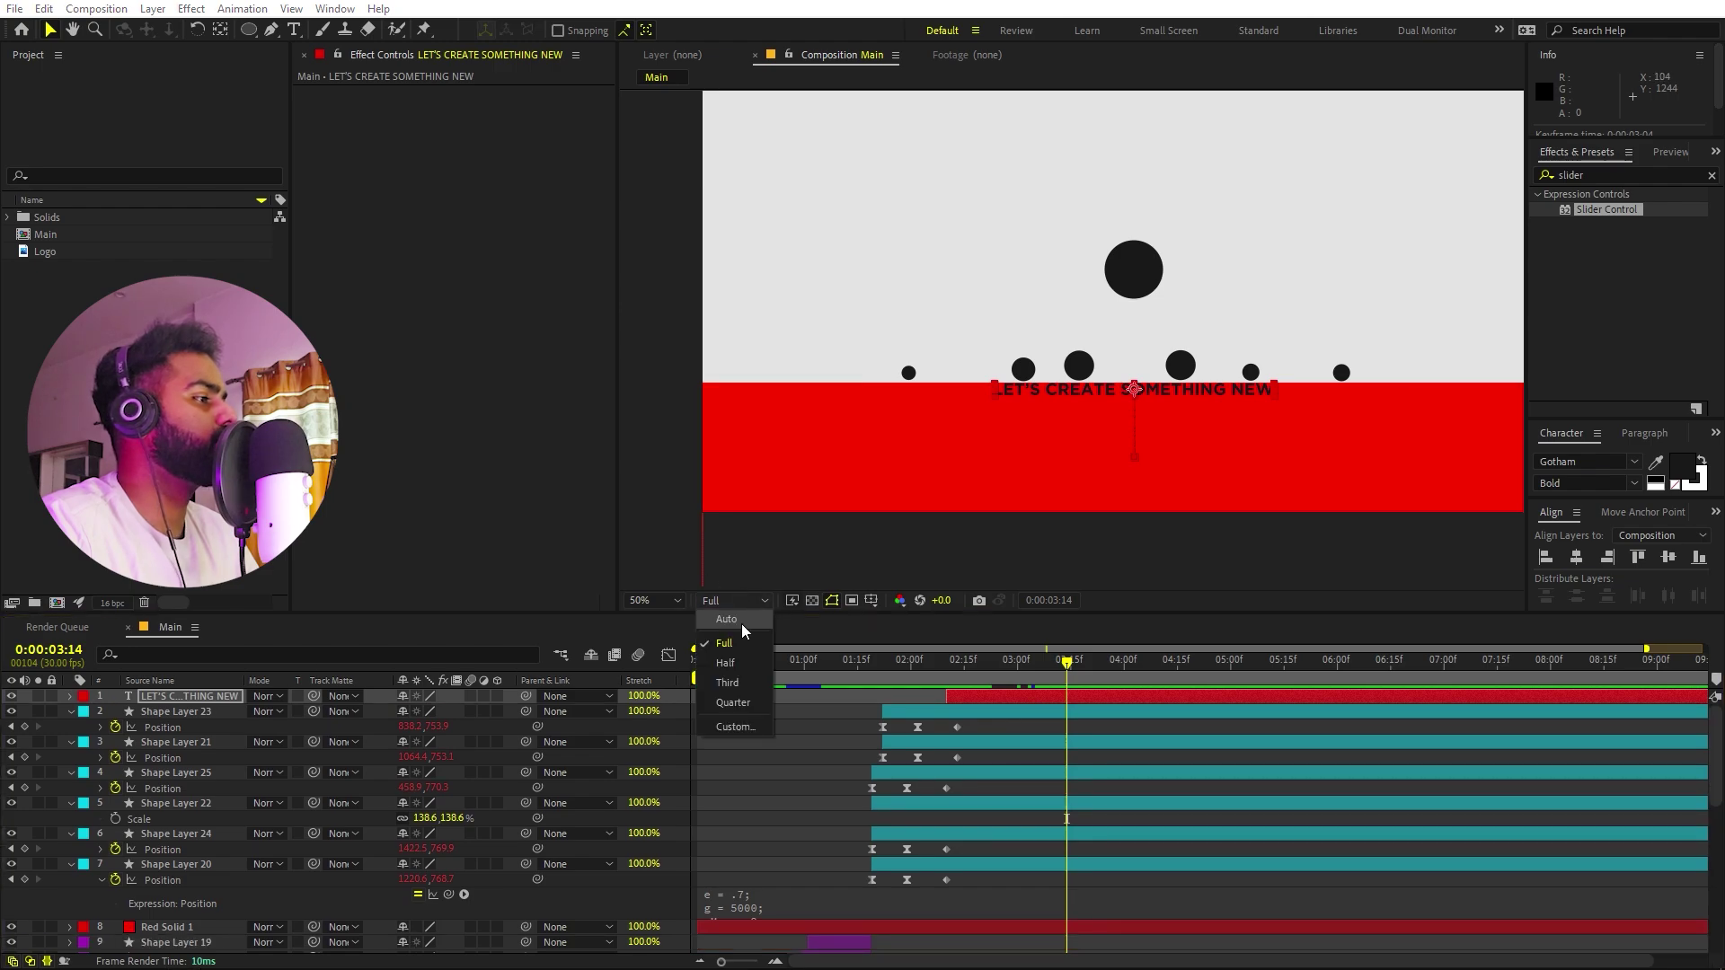
{"action": "left_click", "coordinate": [744, 623]}
{"action": "scroll", "coordinate": [1203, 472], "scroll_direction": "up", "scroll_amount": 2}
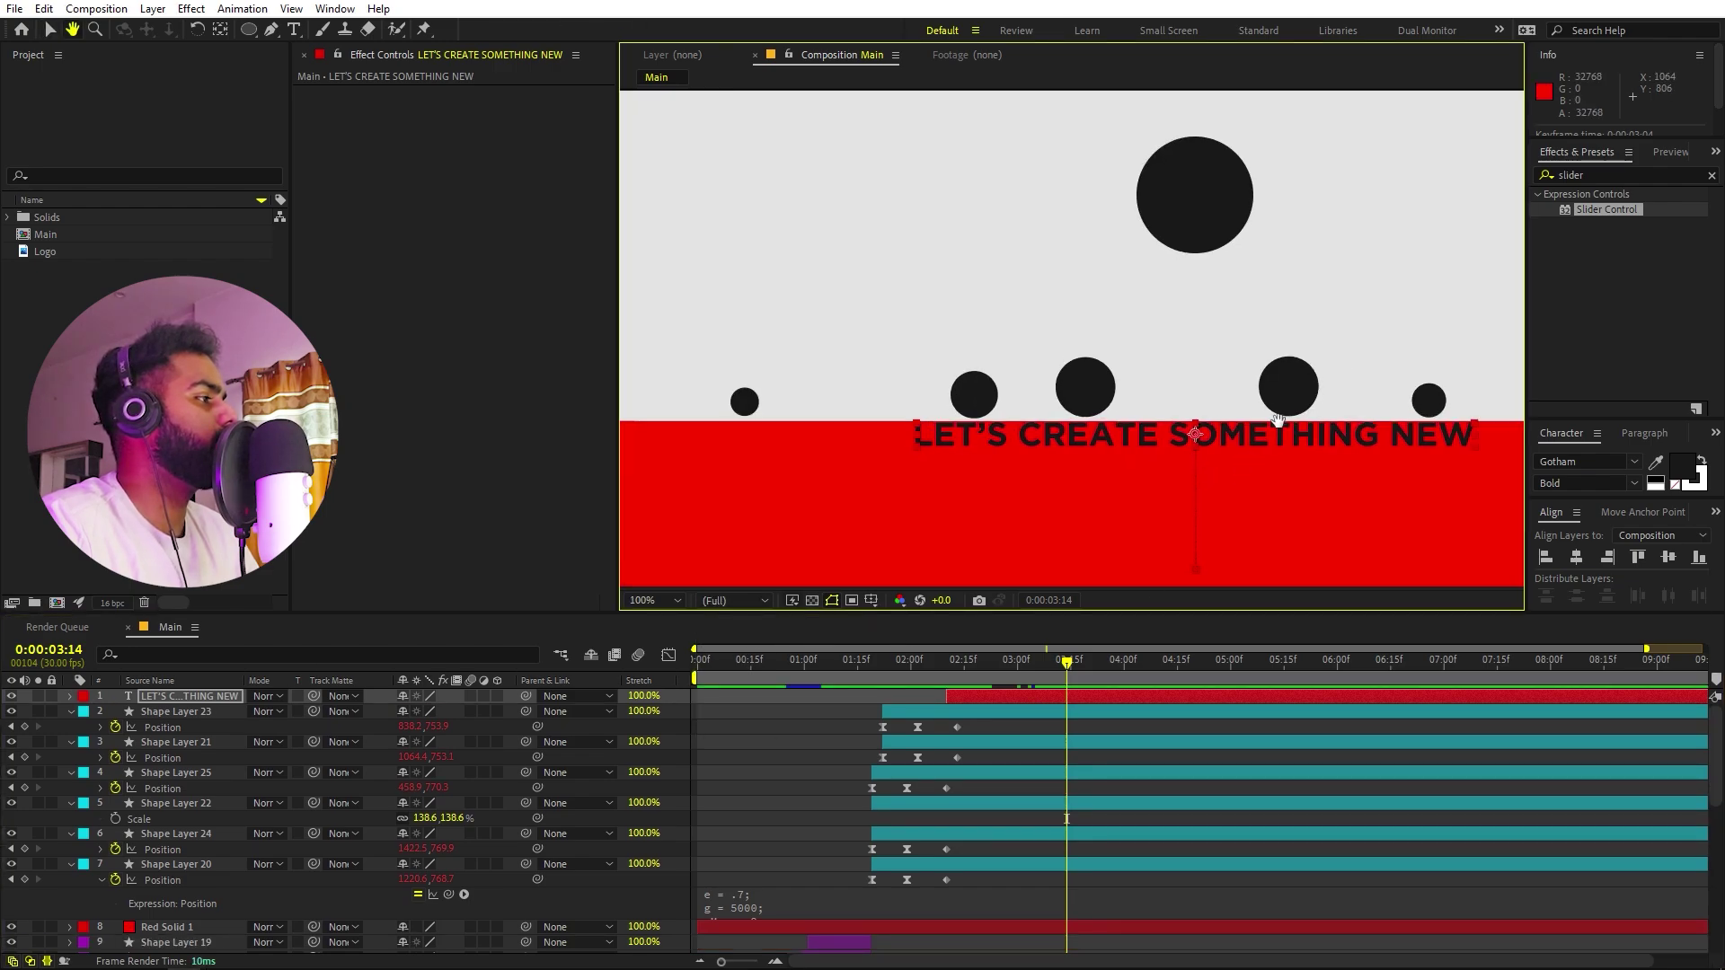
Duplicate the LET'S CREATE SOMETHING NEW text layer three times so there is one layer for each word.
{"action": "left_click", "coordinate": [981, 697]}
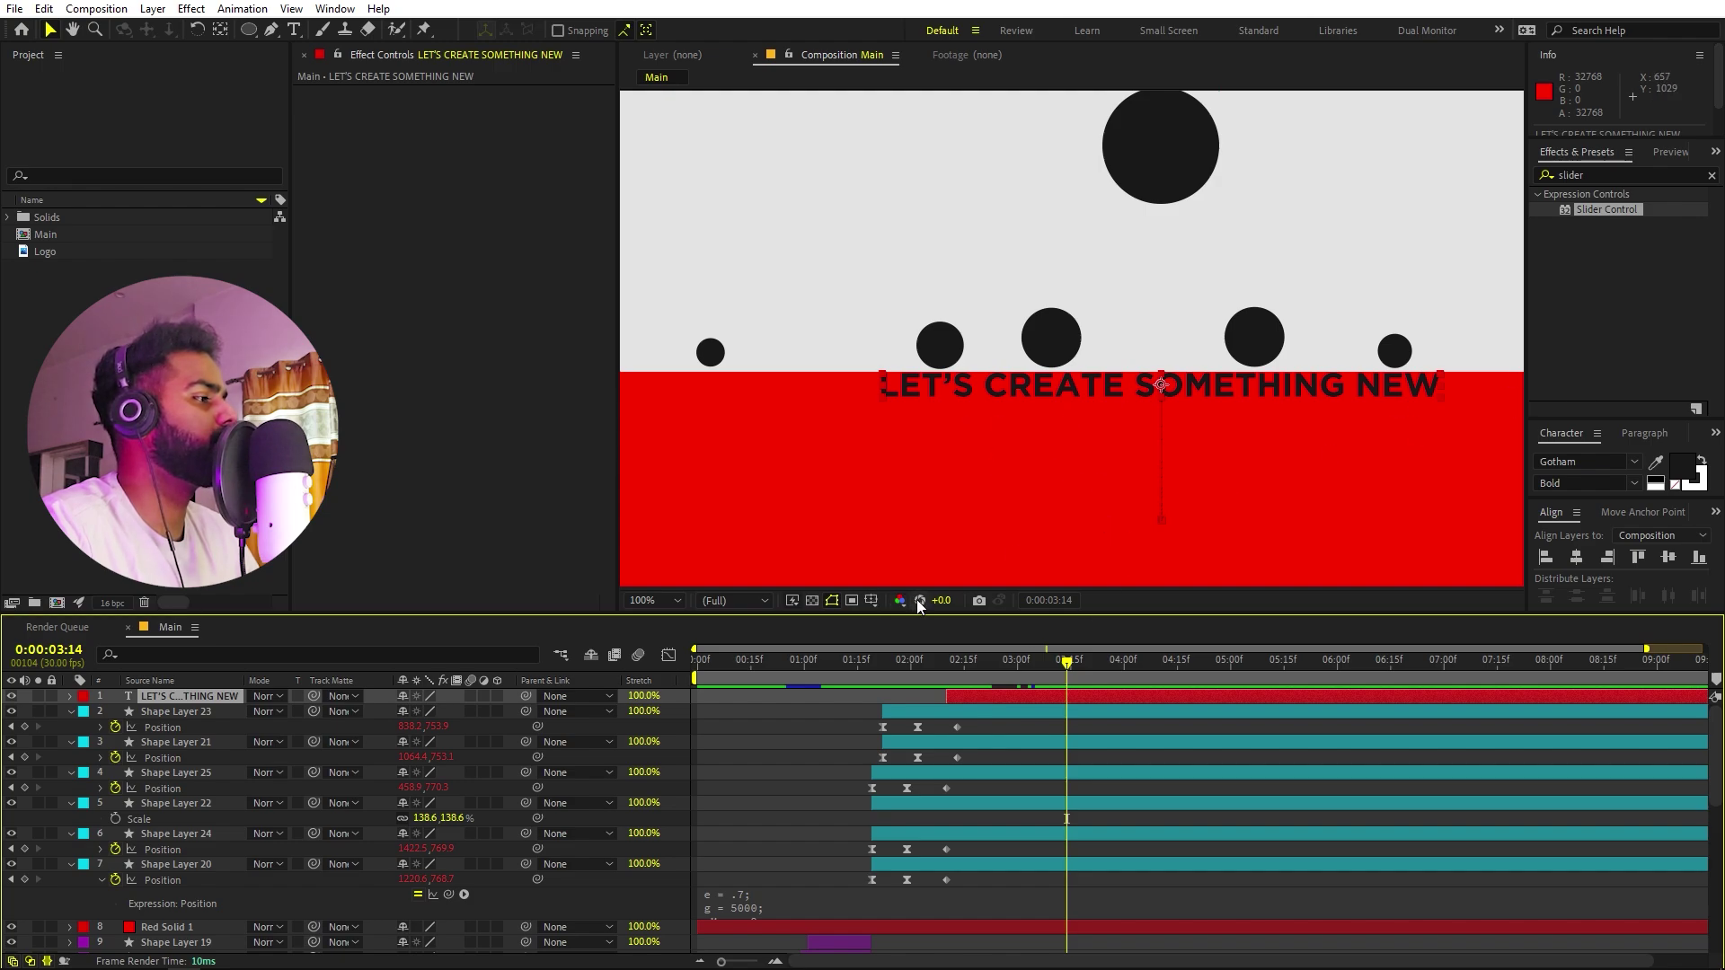
{"action": "key", "text": "ctrl+d"}
{"action": "key", "text": "ctrl+d"}
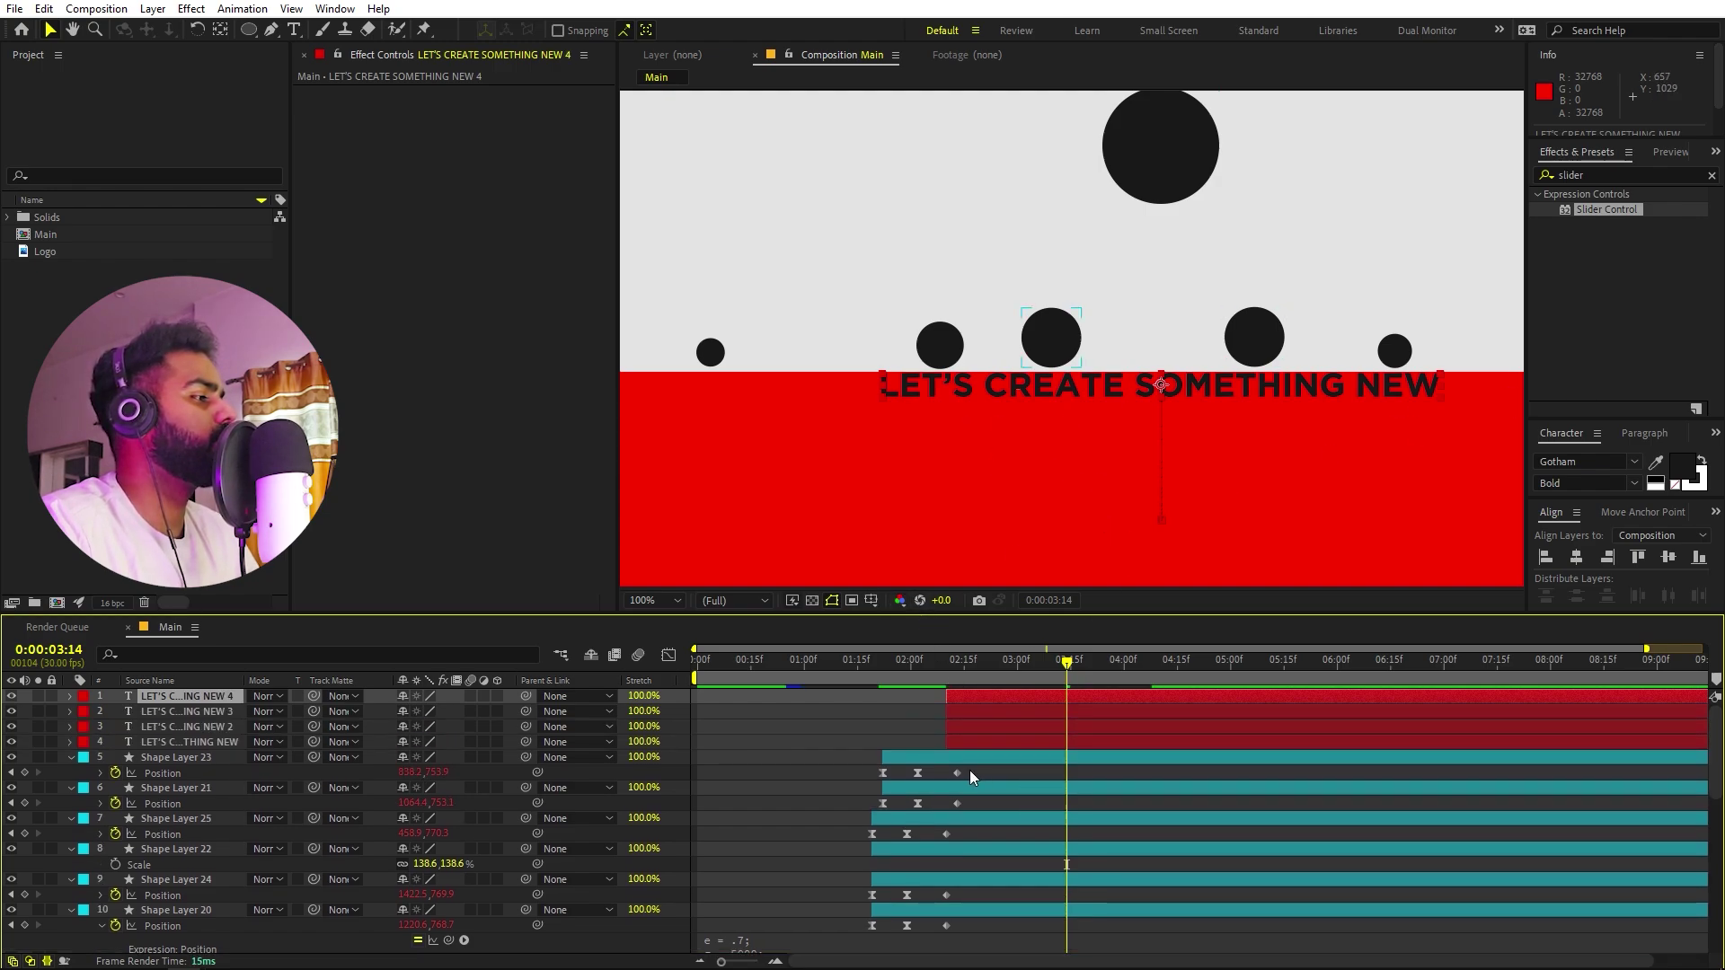
Draw rectangular masks isolating LET'S on the original text layer and CREATE on LET'S CREATE SOMETHING NEW 2.
{"action": "left_click", "coordinate": [970, 742]}
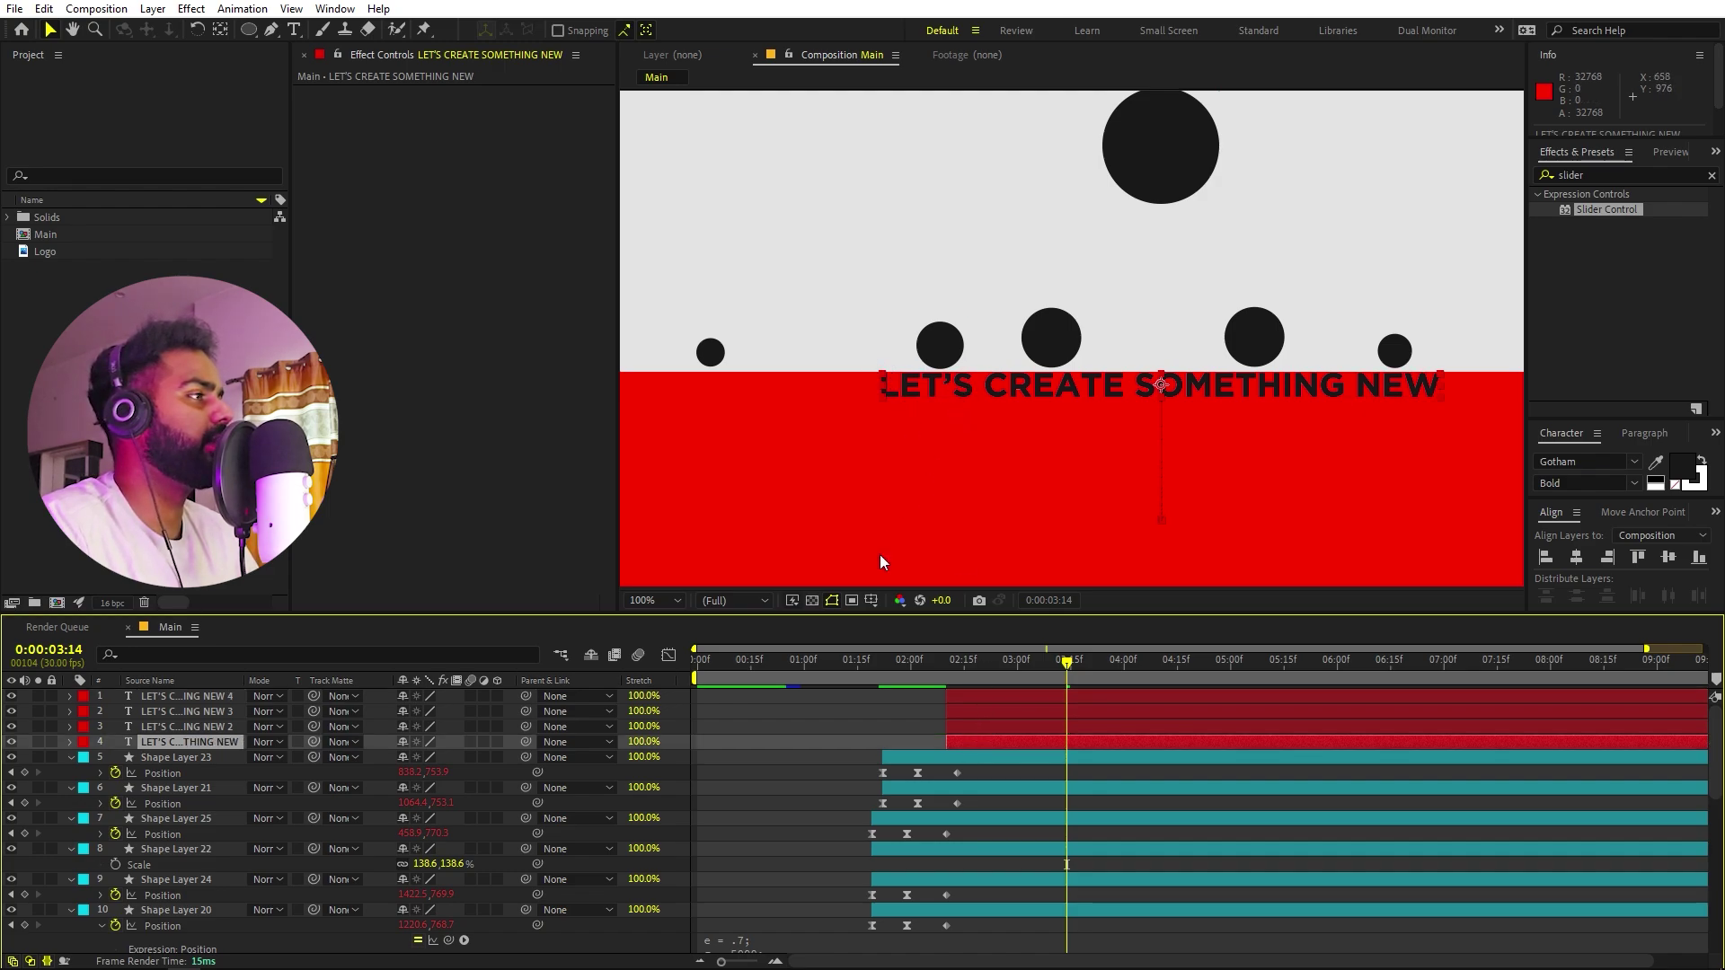
{"action": "left_click", "coordinate": [251, 30]}
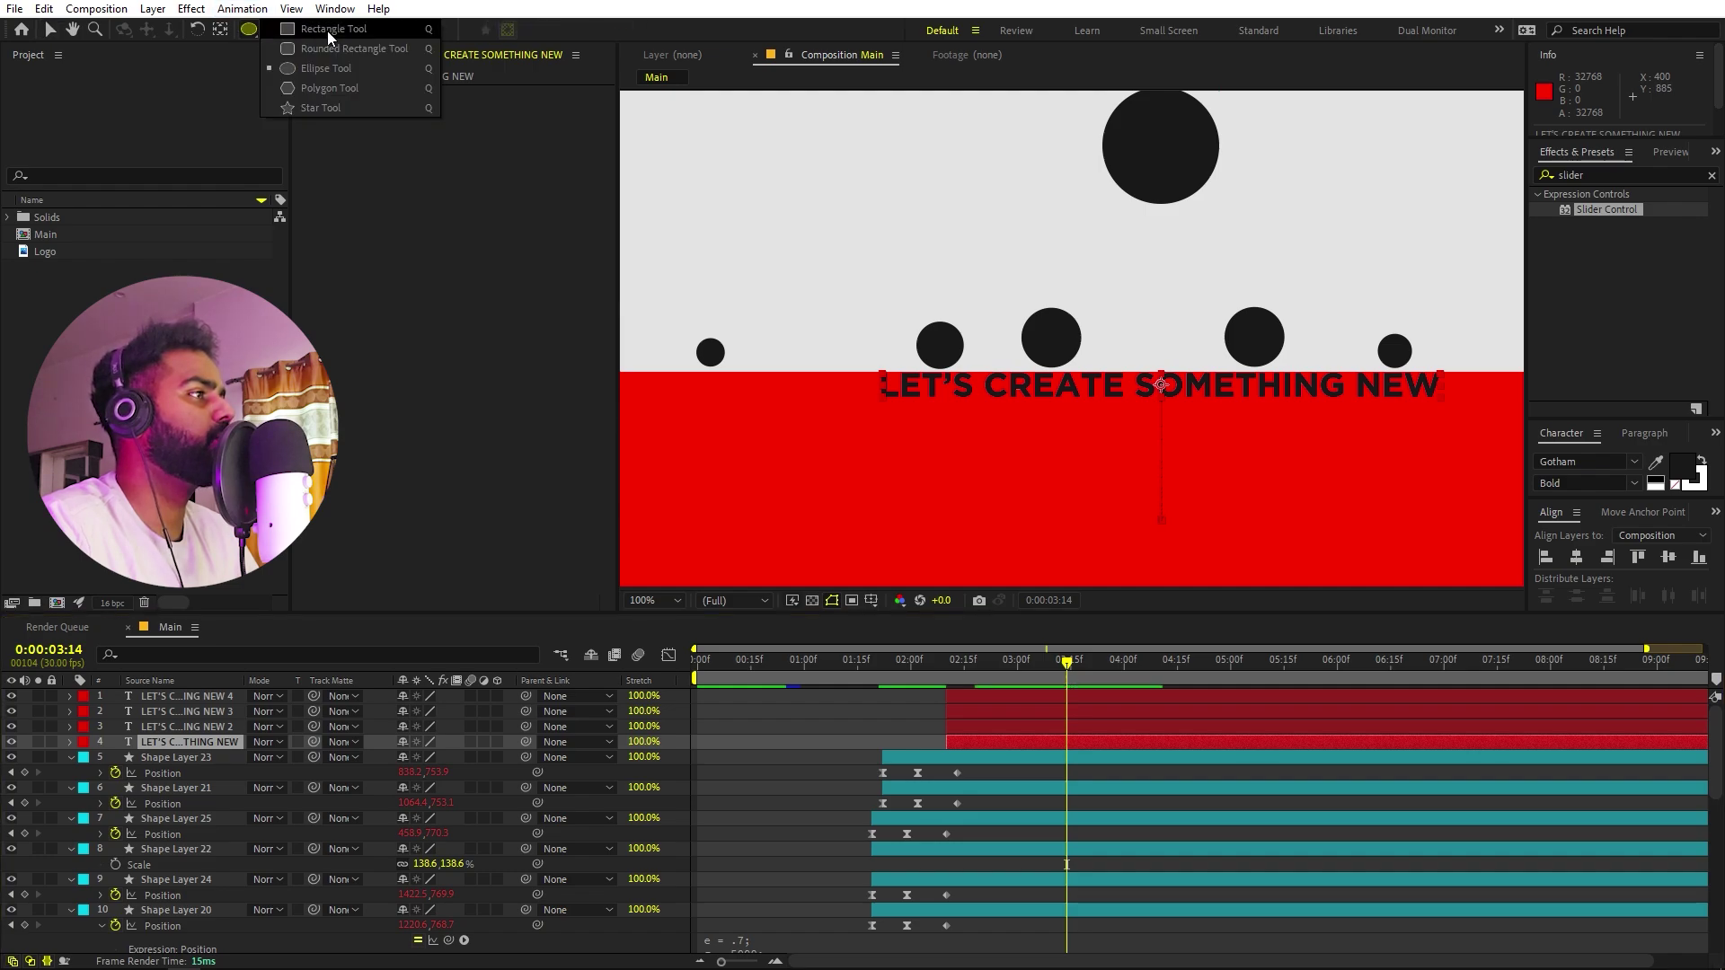
{"action": "left_click", "coordinate": [327, 30]}
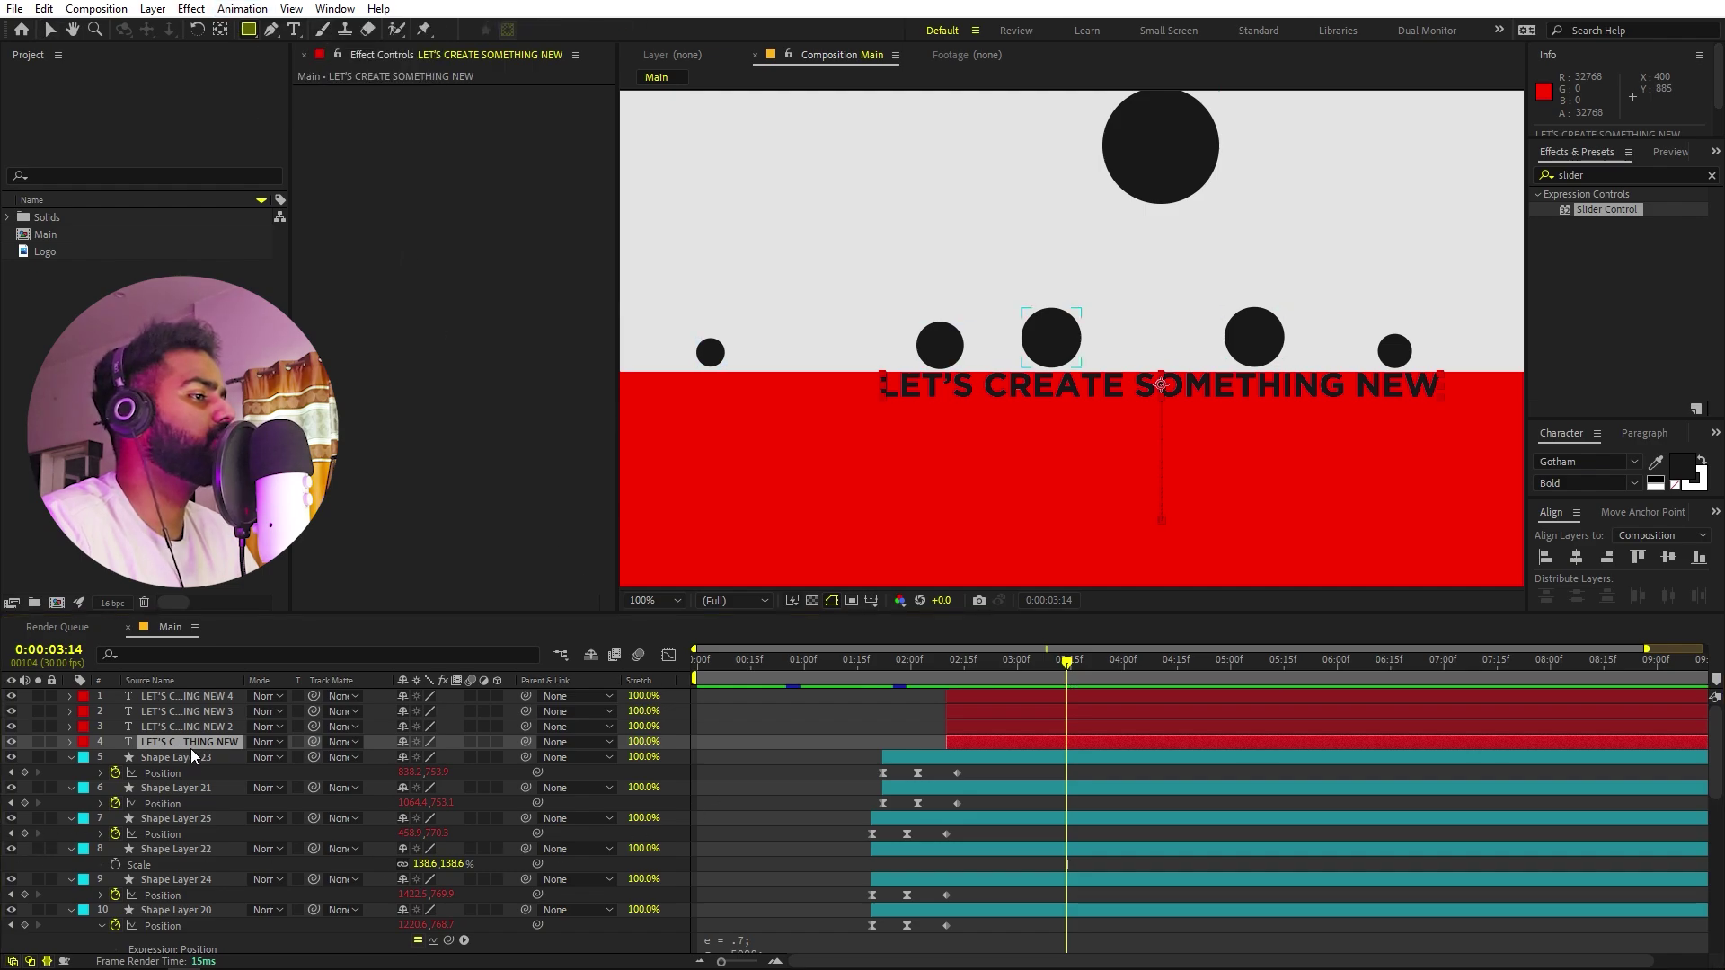
{"action": "scroll", "coordinate": [898, 314], "scroll_direction": "up", "scroll_amount": 2}
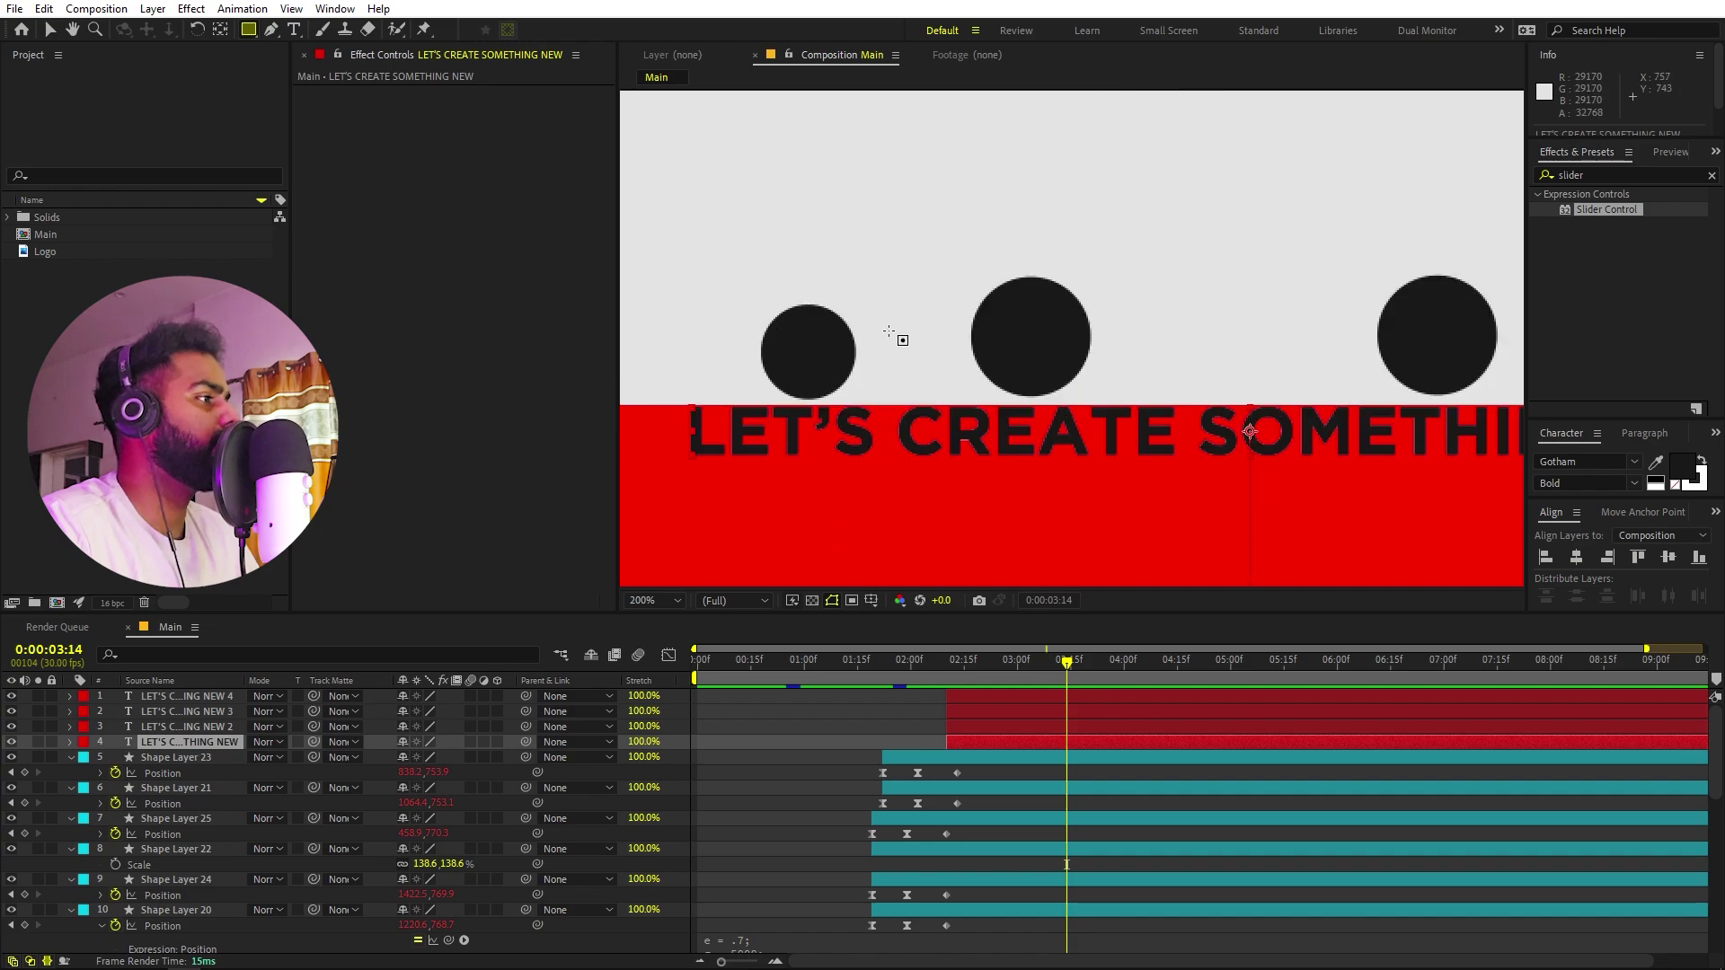
{"action": "left_click_drag", "start_coordinate": [813, 336], "coordinate": [1034, 428]}
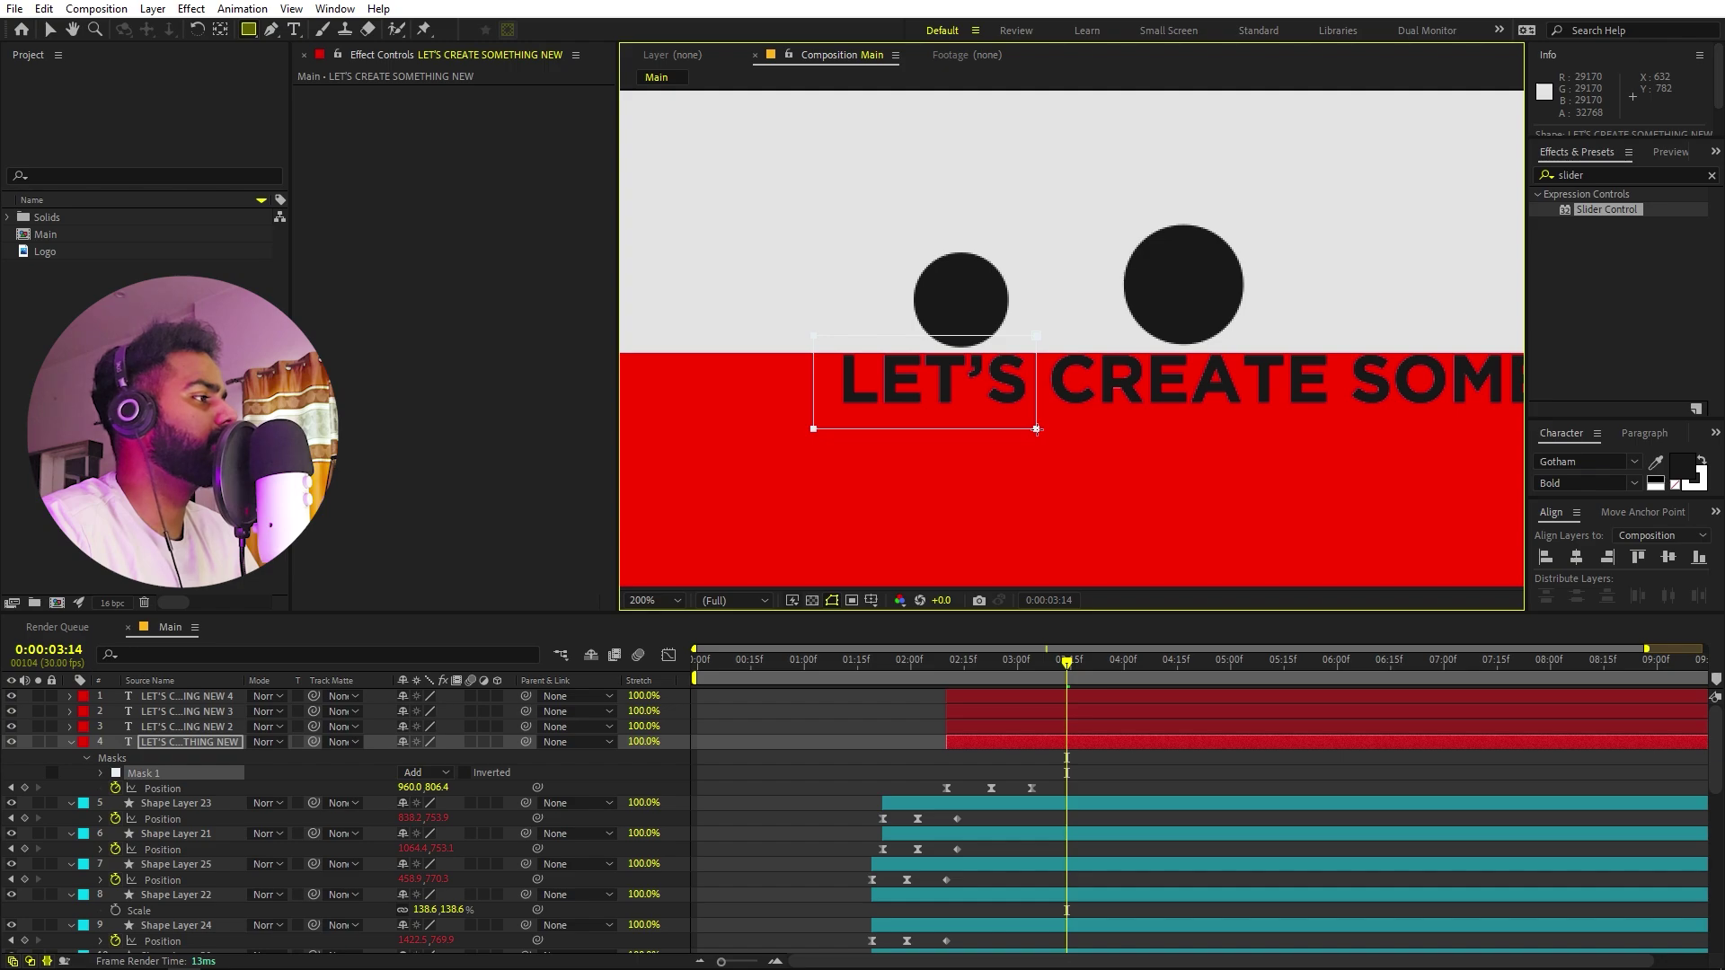
{"action": "left_click", "coordinate": [987, 725]}
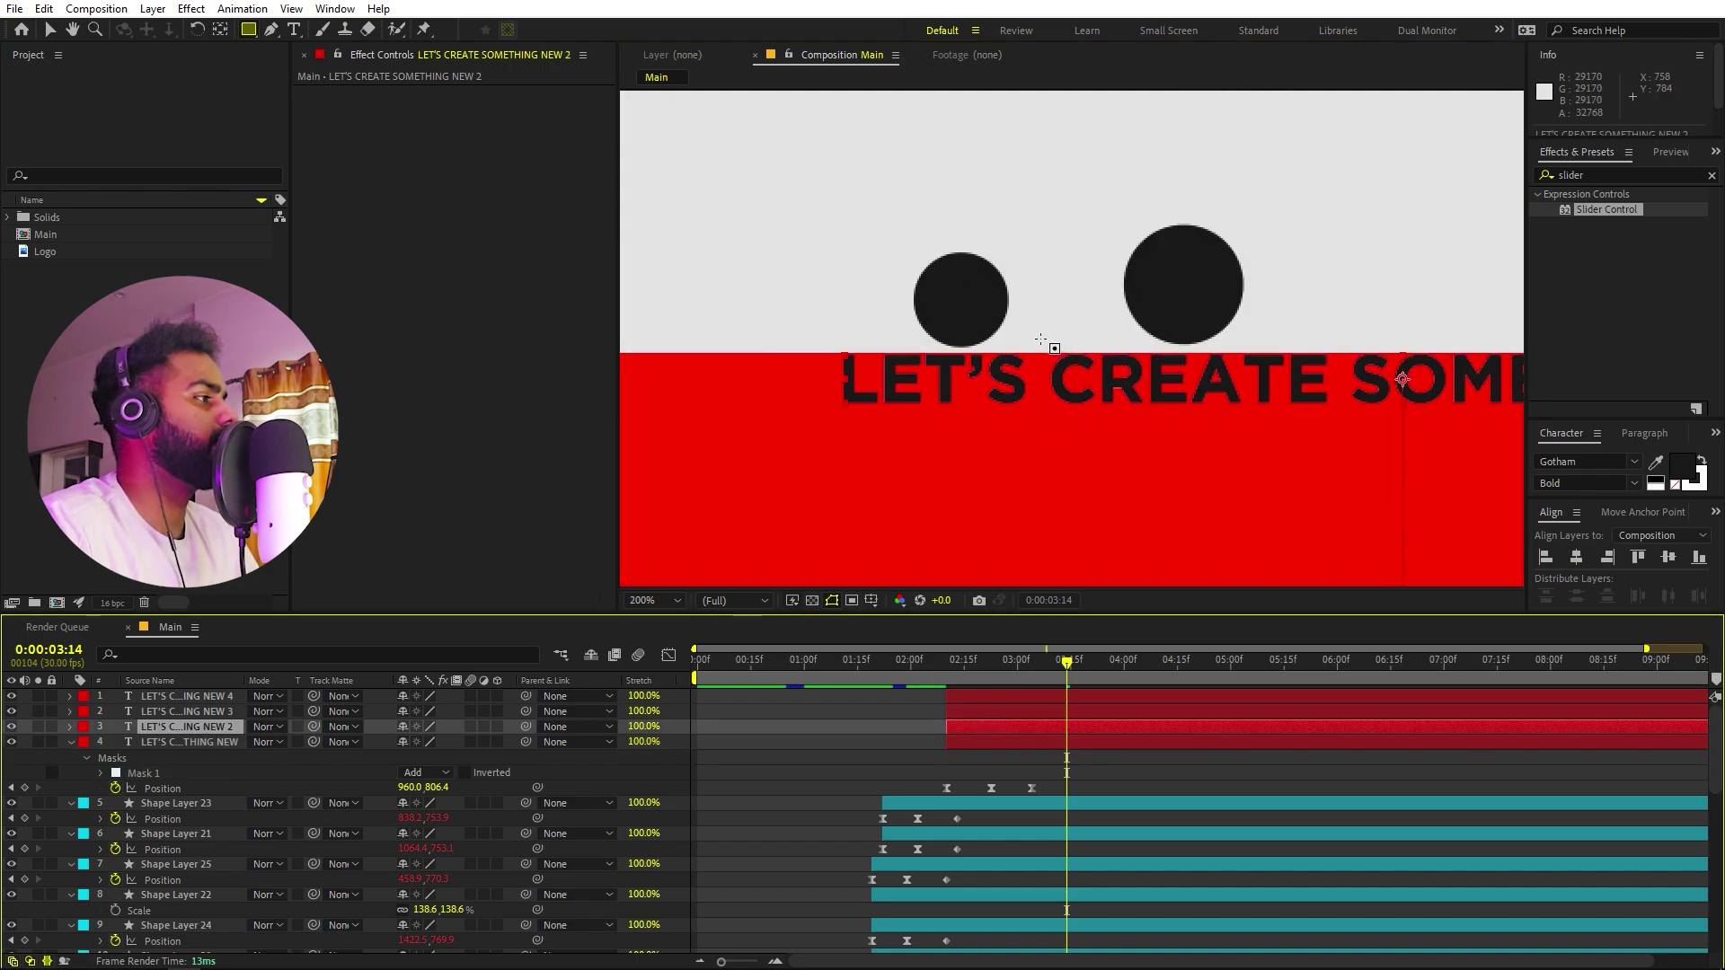
{"action": "left_click_drag", "start_coordinate": [1047, 338], "coordinate": [1119, 403]}
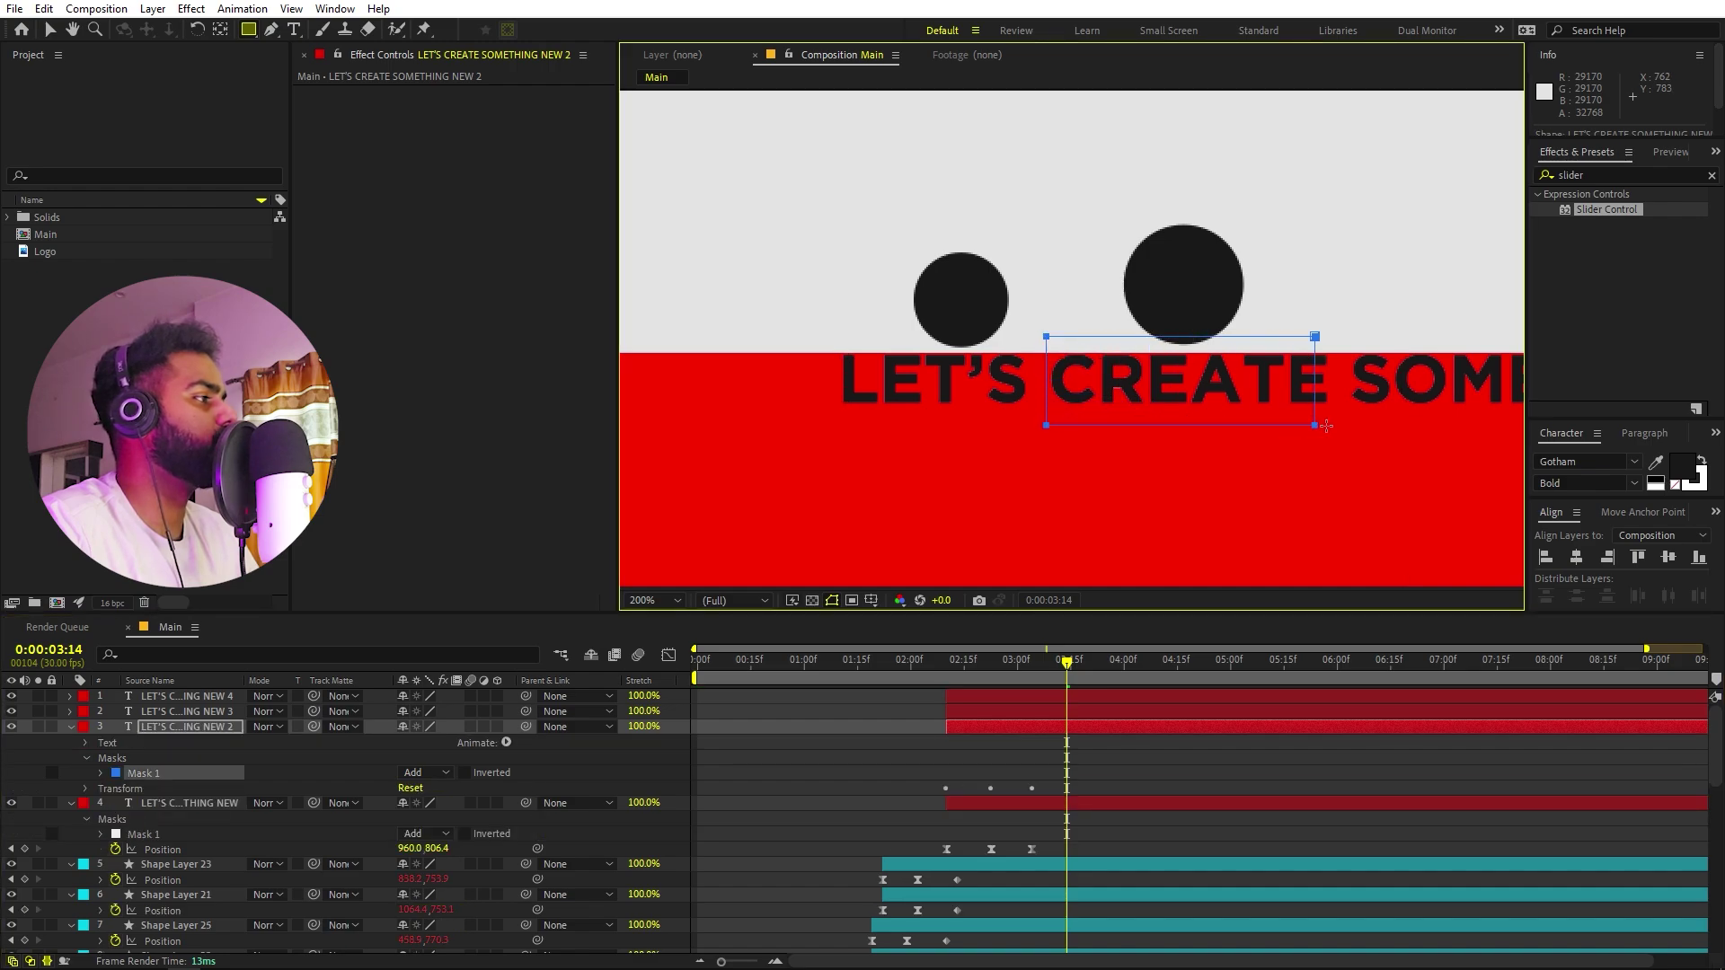
Draw rectangular masks isolating SOMETHING on LET'S CREATE SOMETHING NEW 3 and NEW on LET'S CREATE SOMETHING NEW 4.
{"action": "left_click", "coordinate": [971, 711]}
{"action": "key", "text": "h"}
{"action": "left_click_drag", "start_coordinate": [880, 247], "coordinate": [825, 246]}
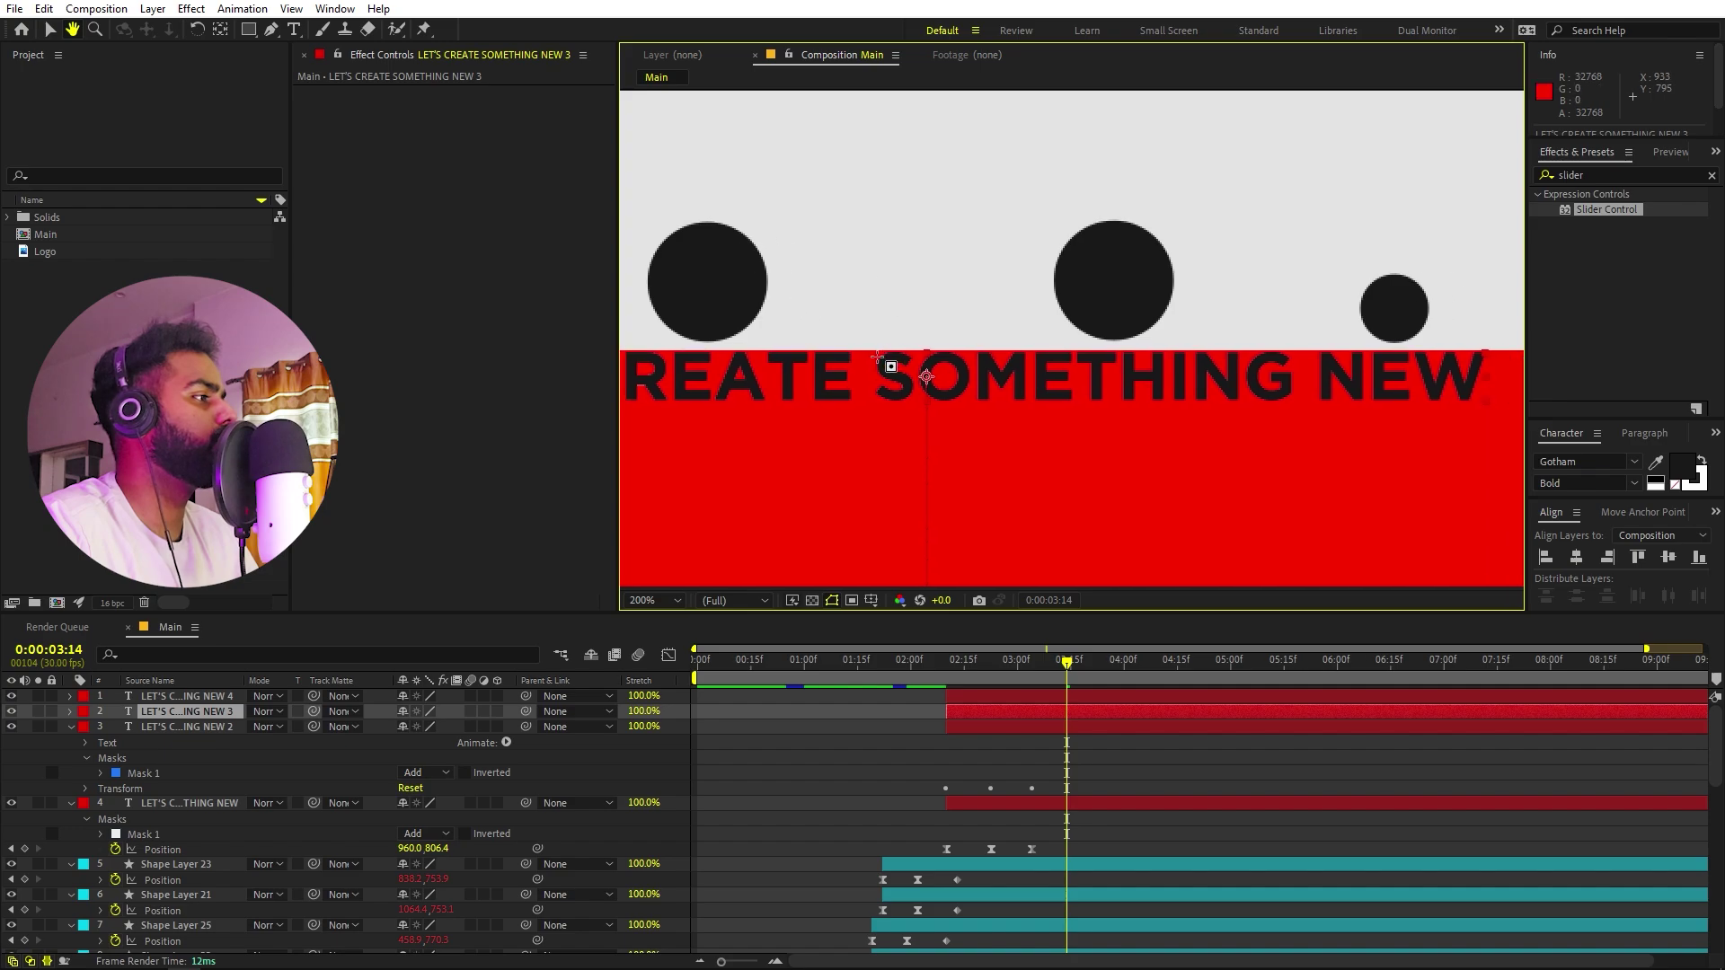
{"action": "mouse_move", "coordinate": [870, 333]}
{"action": "left_mouse_down"}
{"action": "mouse_move", "coordinate": [1242, 443]}
{"action": "mouse_move", "coordinate": [1312, 430]}
{"action": "mouse_move", "coordinate": [1300, 416]}
{"action": "left_mouse_up"}
{"action": "left_click", "coordinate": [999, 698]}
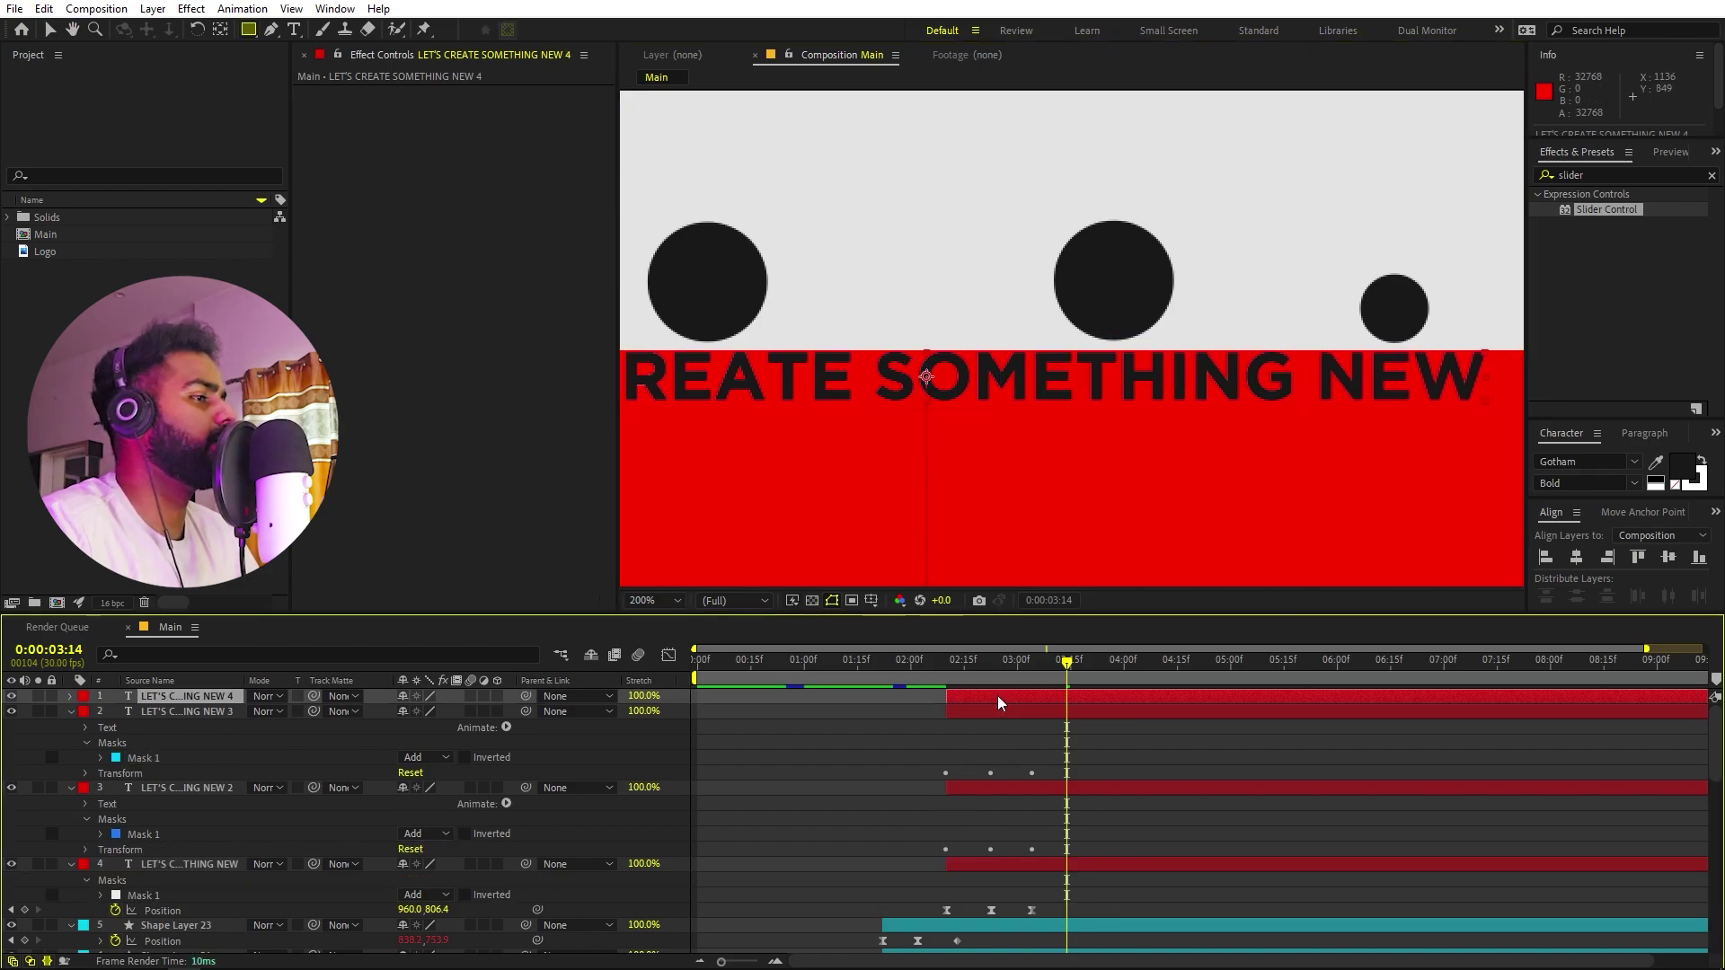
{"action": "mouse_move", "coordinate": [1491, 328]}
{"action": "left_mouse_down"}
{"action": "mouse_move", "coordinate": [1416, 400]}
{"action": "mouse_move", "coordinate": [1303, 429]}
{"action": "left_mouse_up"}
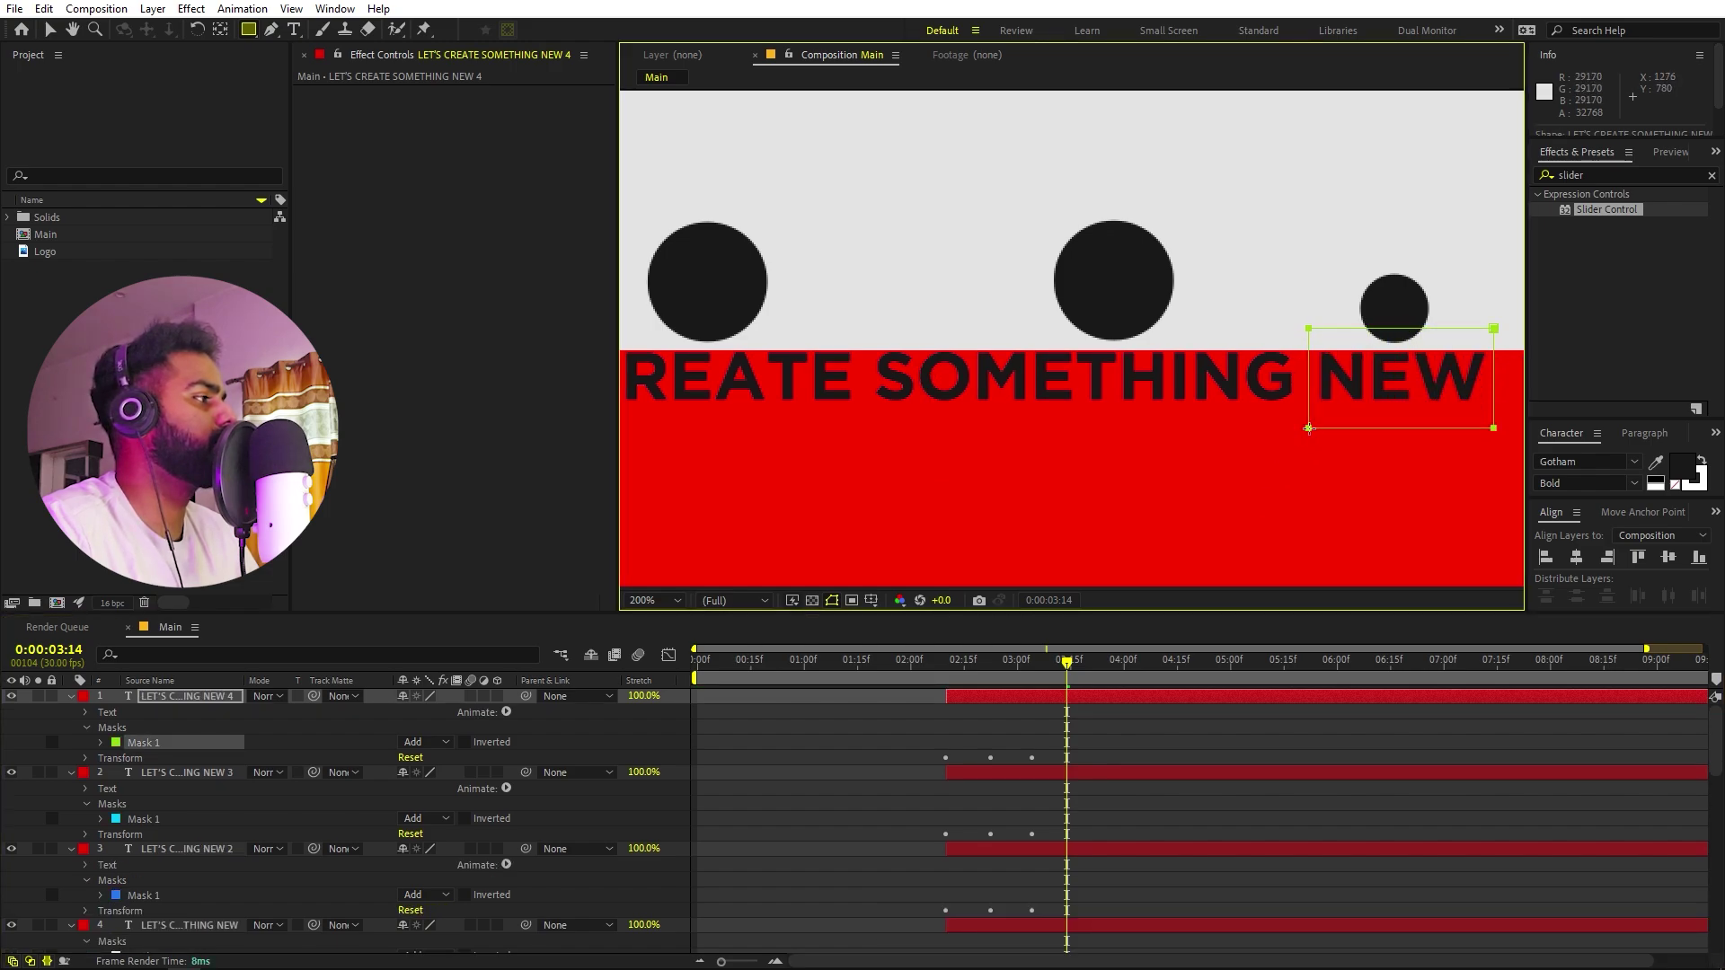
Collapse the expanded properties of all layers in the Main composition and deselect them.
{"action": "left_click", "coordinate": [880, 778]}
{"action": "key", "text": "ctrl+a"}
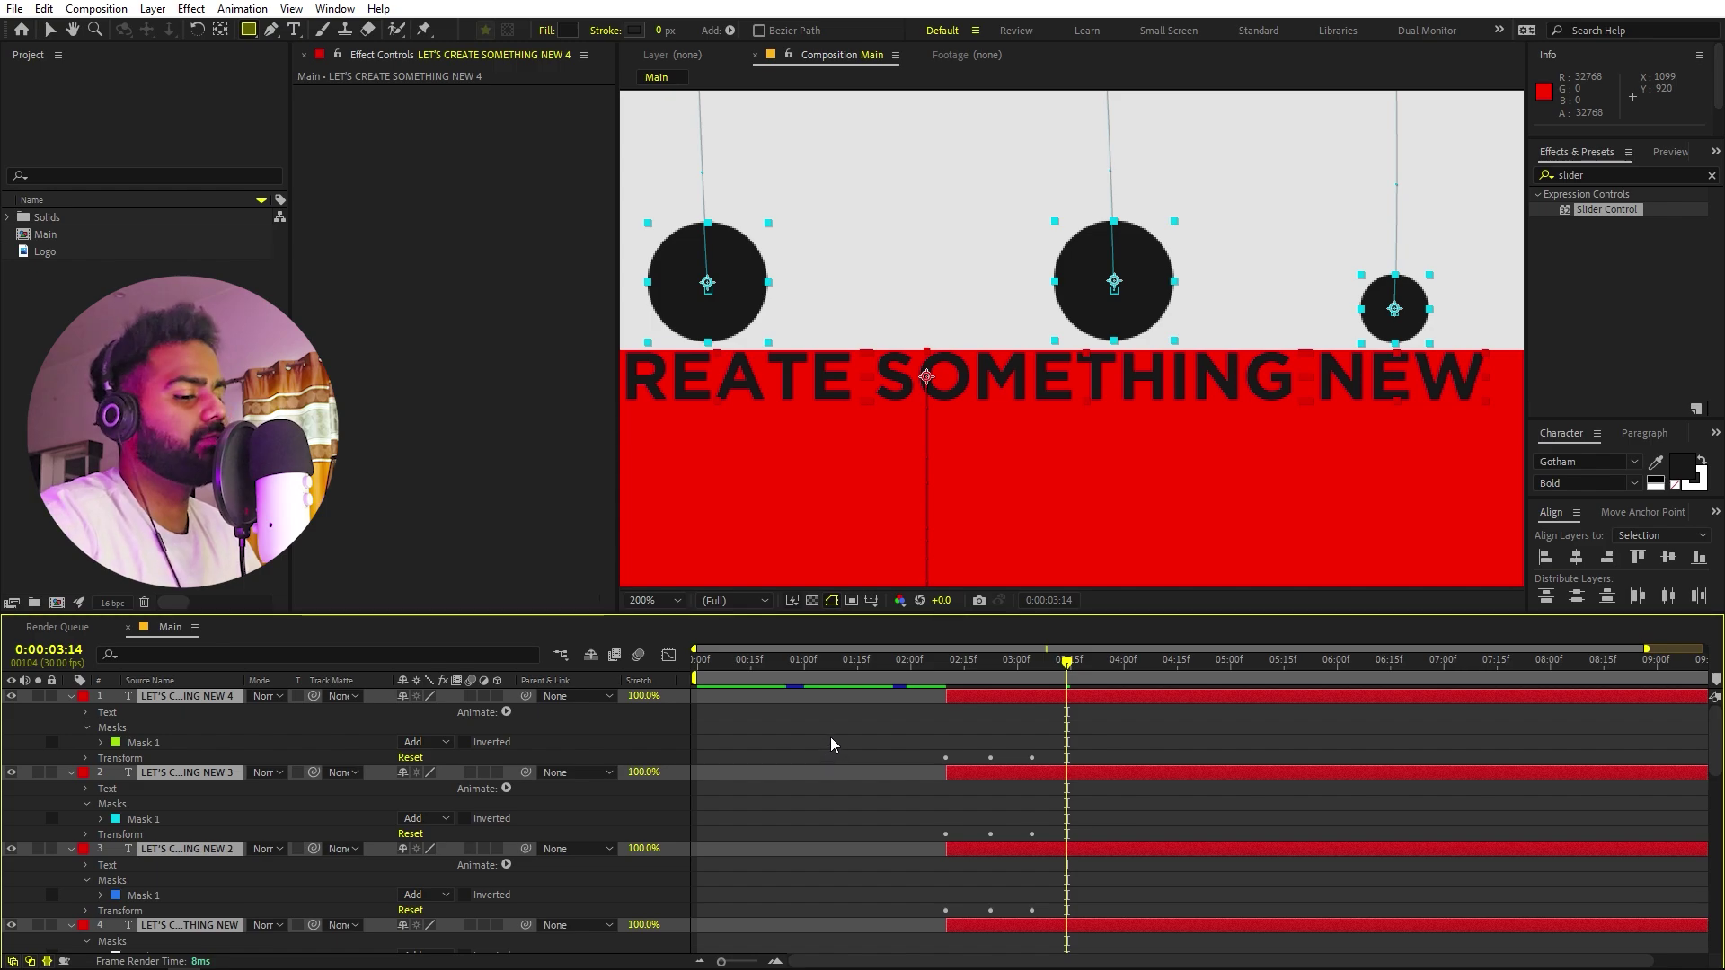
{"action": "key", "text": "u"}
{"action": "key", "text": "u"}
{"action": "left_click", "coordinate": [866, 753]}
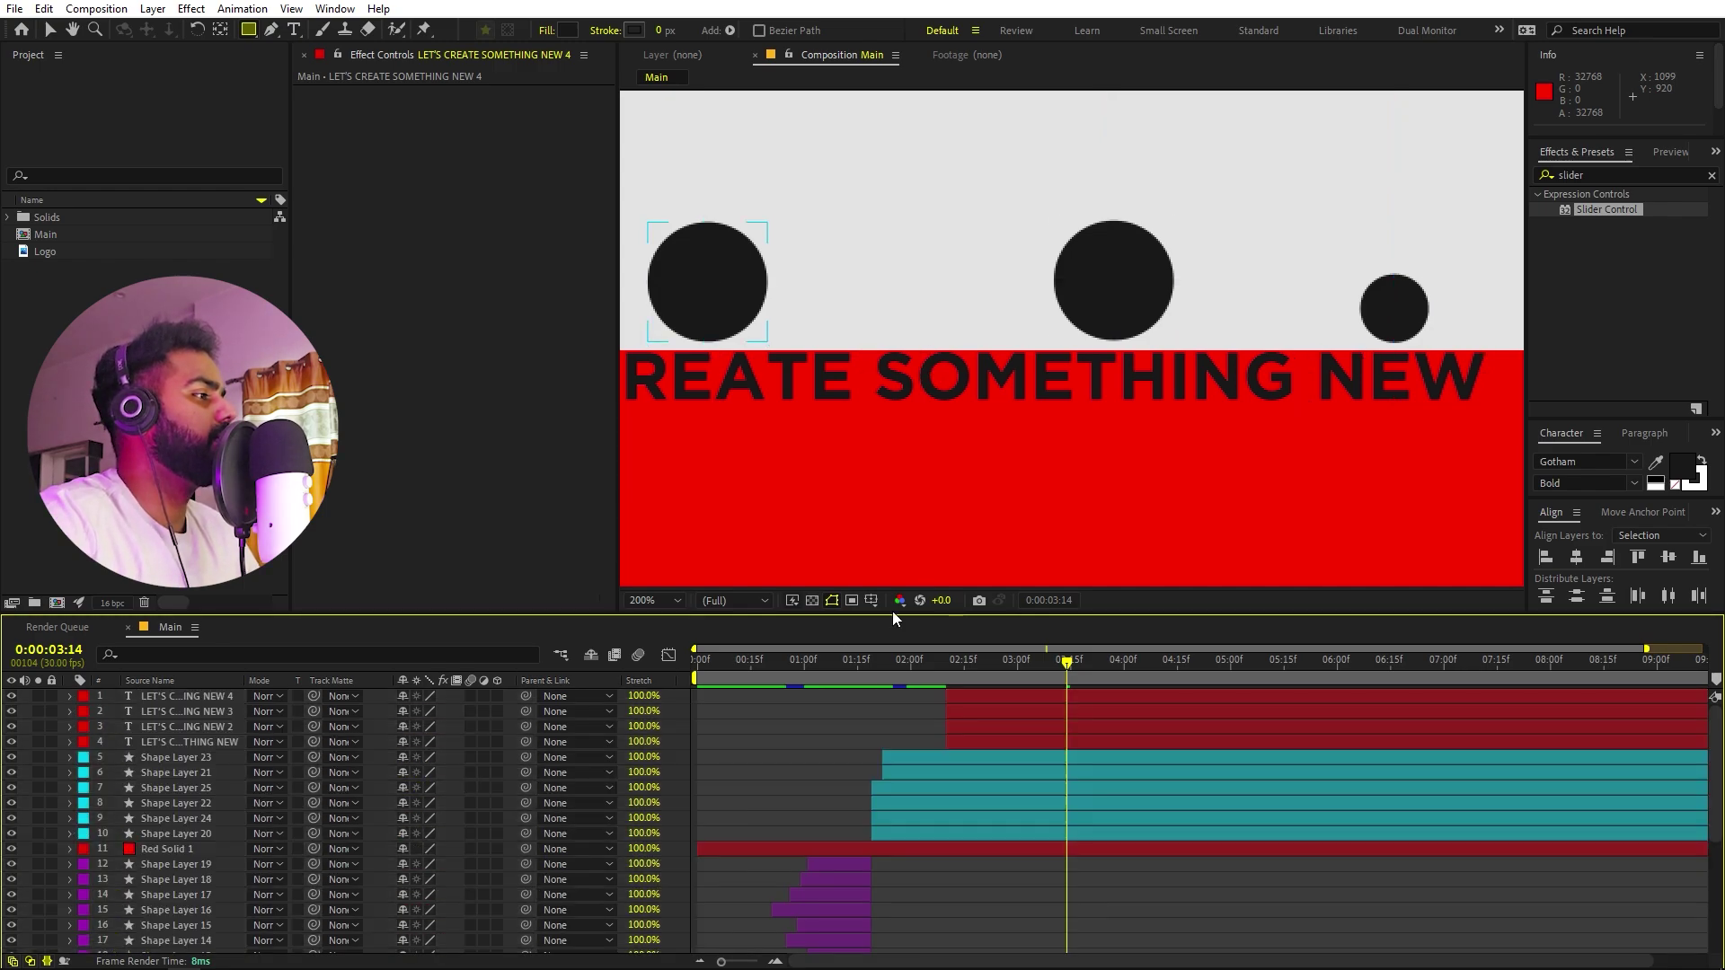
Frame the text and bouncing circles at 100% and scrub to 0:00:02:14 to examine the masked words during the drop.
{"action": "scroll", "coordinate": [964, 457], "scroll_direction": "down", "scroll_amount": 2}
{"action": "left_click", "coordinate": [657, 602]}
{"action": "left_click", "coordinate": [674, 641]}
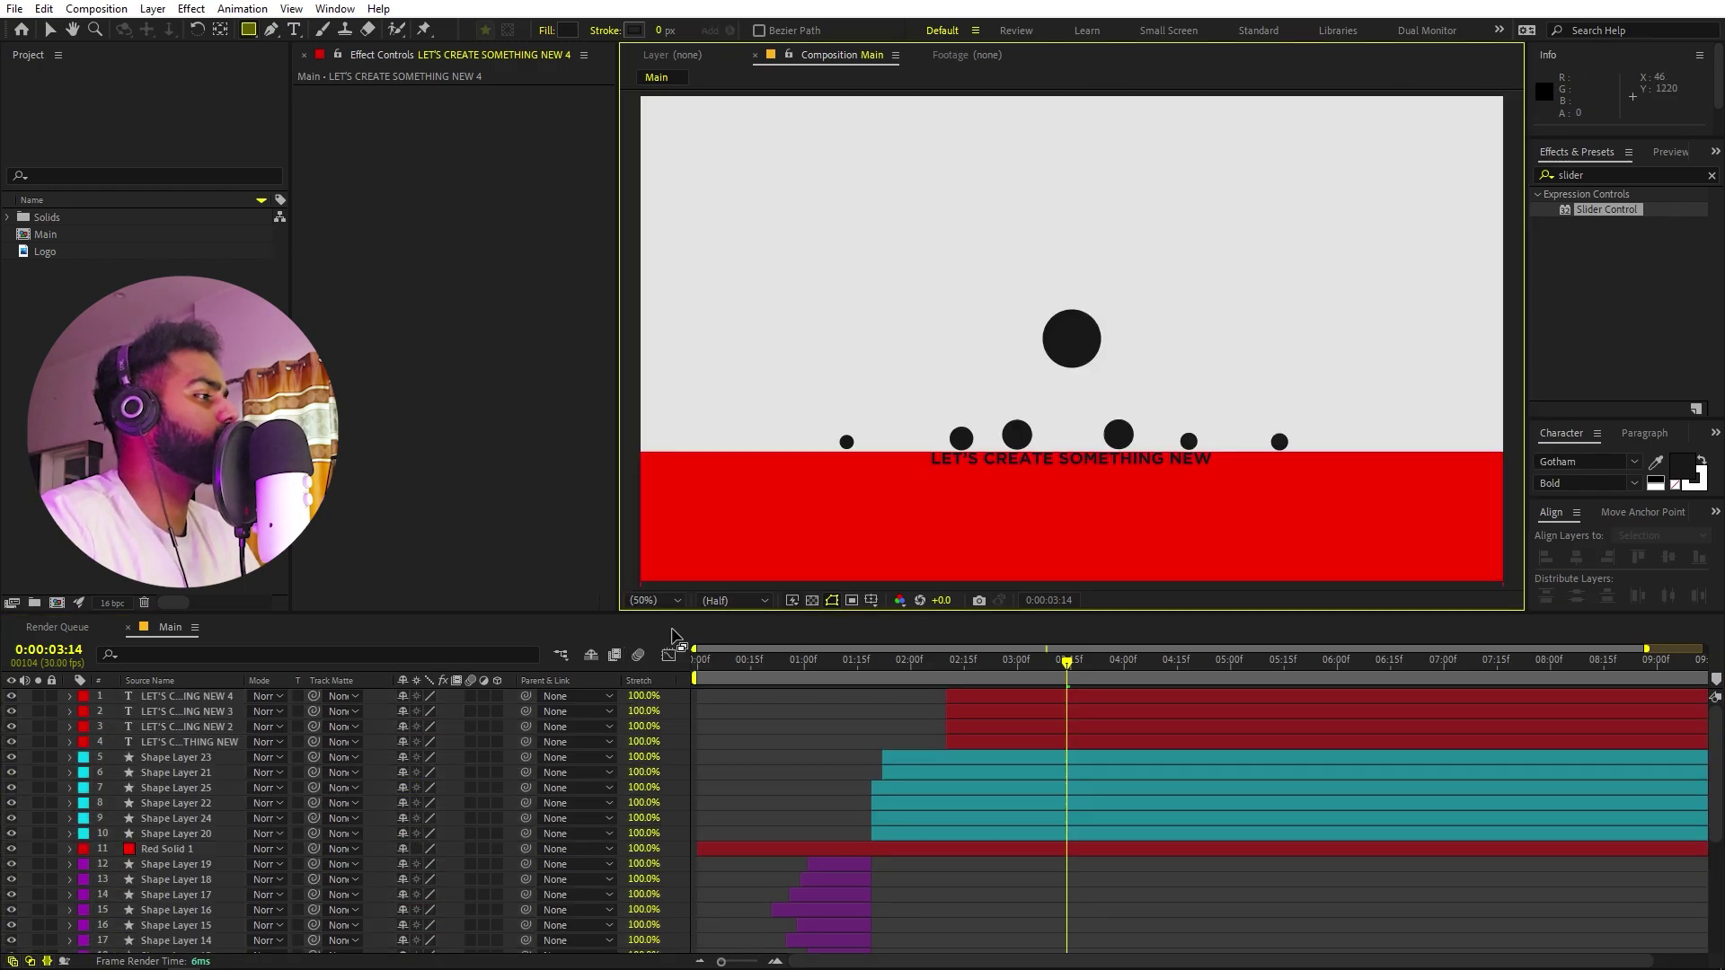
{"action": "scroll", "coordinate": [855, 481], "scroll_direction": "up", "scroll_amount": 1}
{"action": "scroll", "coordinate": [858, 483], "scroll_direction": "down", "scroll_amount": 1}
{"action": "left_click_drag", "start_coordinate": [905, 449], "coordinate": [904, 414]}
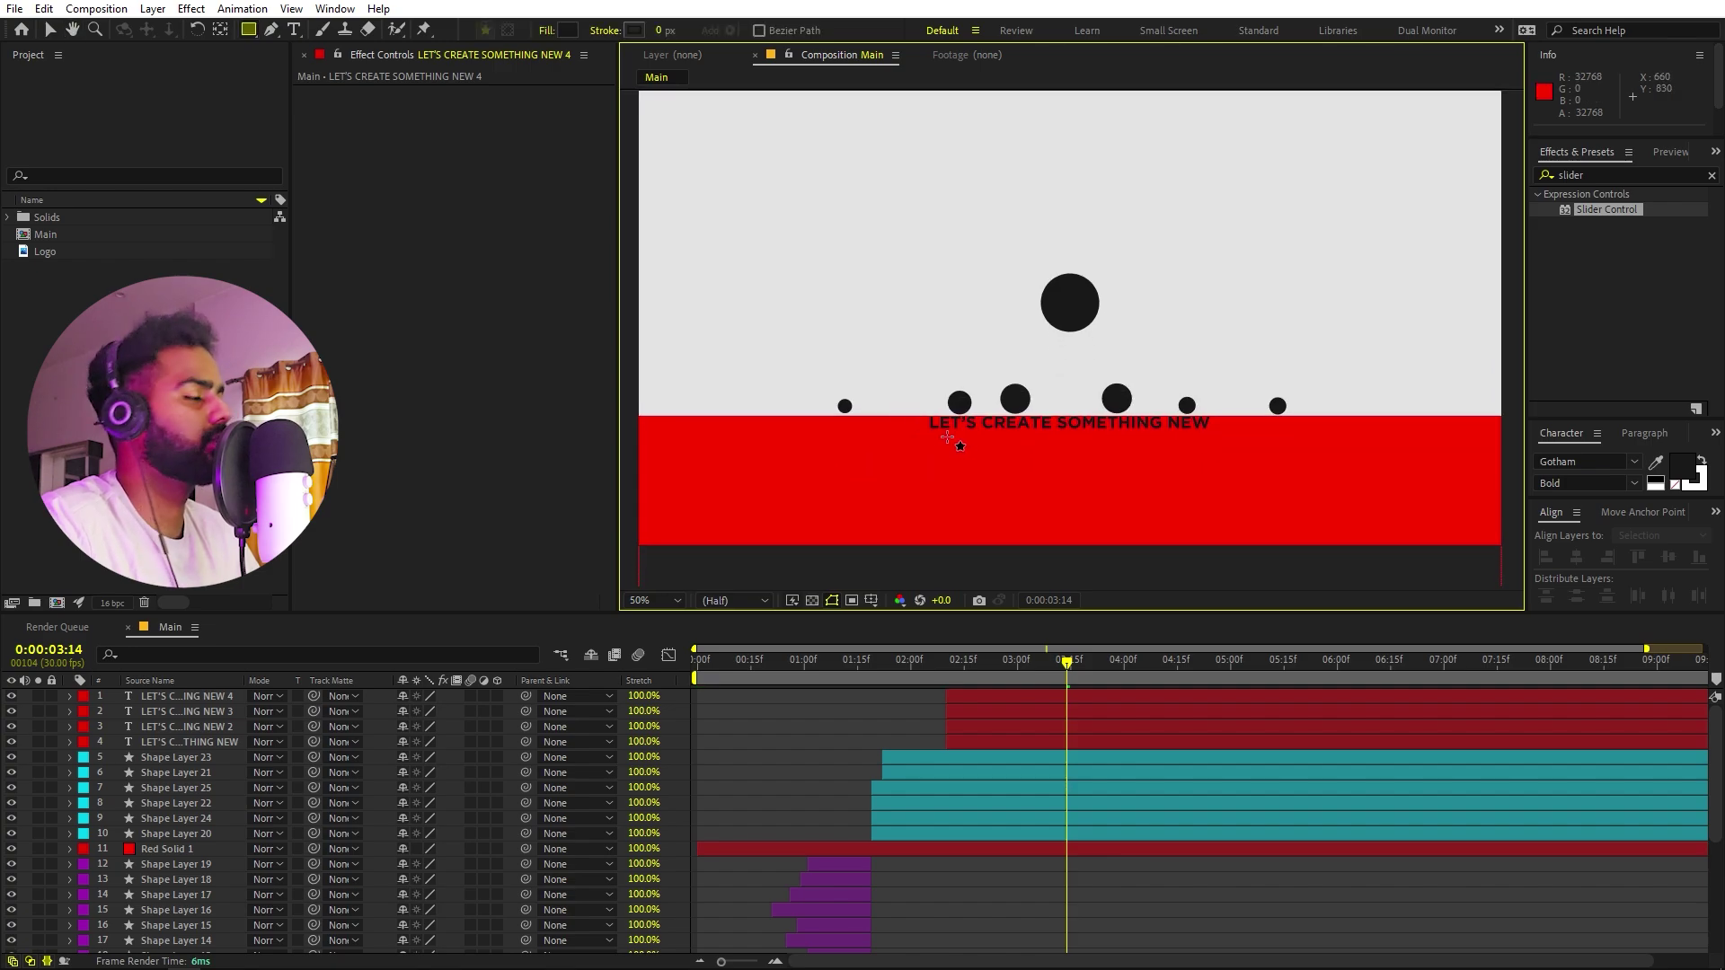
{"action": "scroll", "coordinate": [947, 437], "scroll_direction": "up", "scroll_amount": 1}
{"action": "left_click_drag", "start_coordinate": [819, 533], "coordinate": [882, 442]}
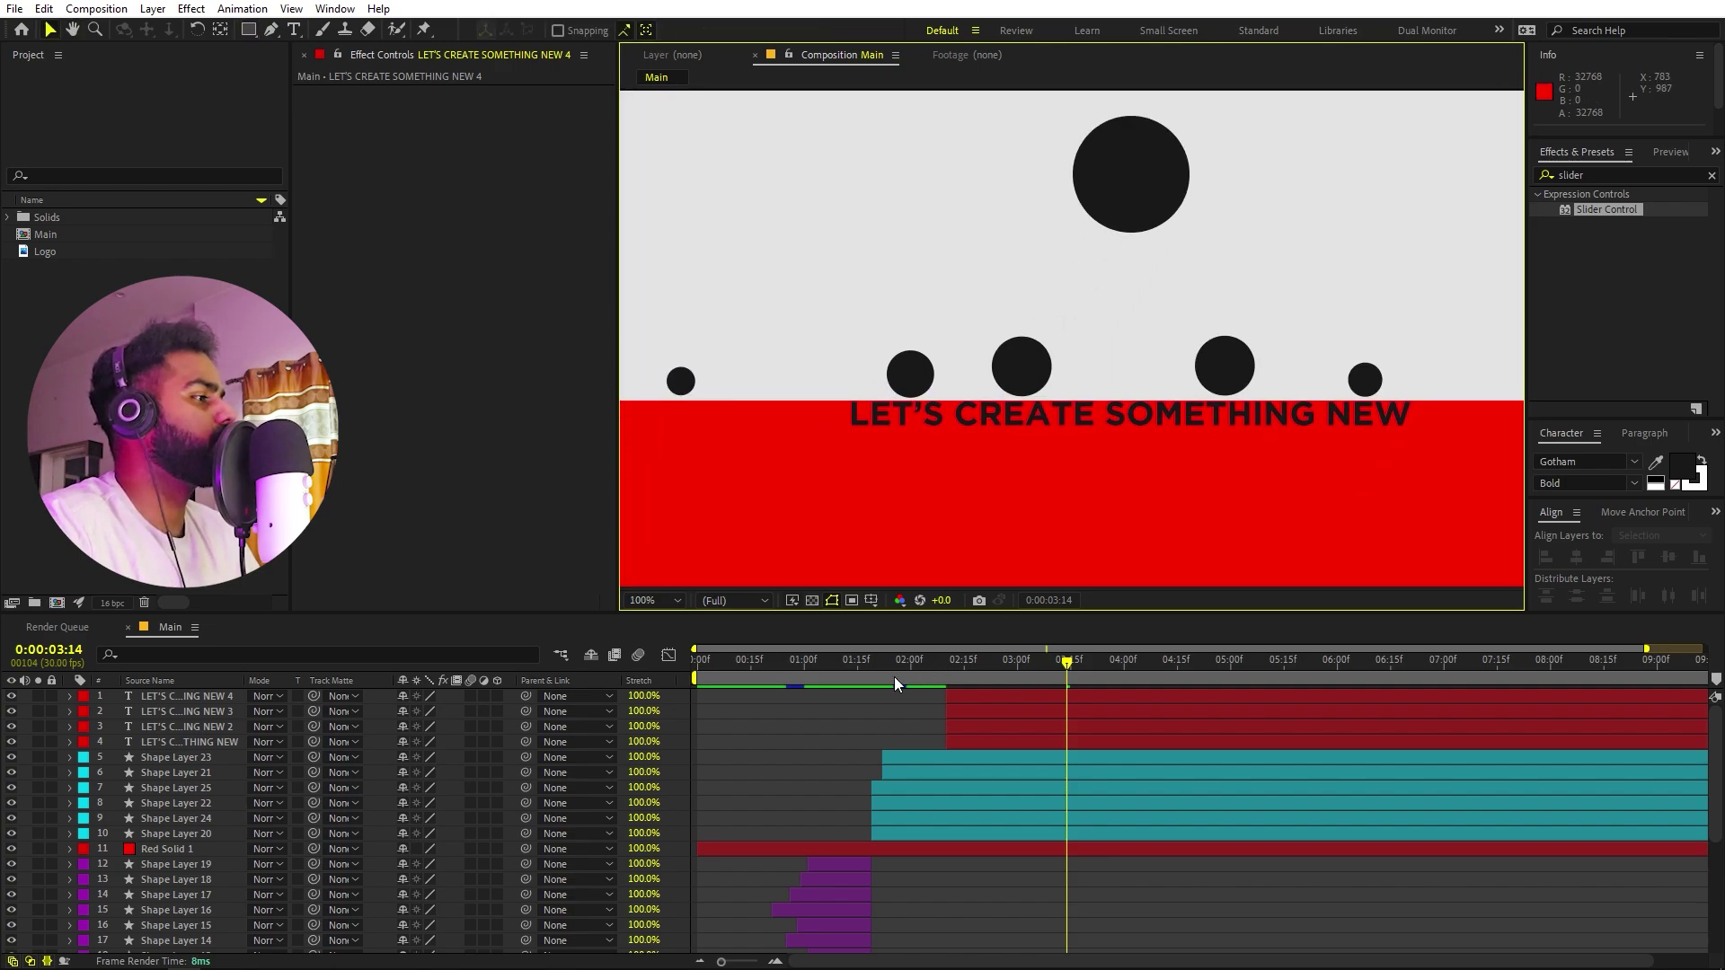
{"action": "left_click_drag", "start_coordinate": [895, 682], "coordinate": [961, 670]}
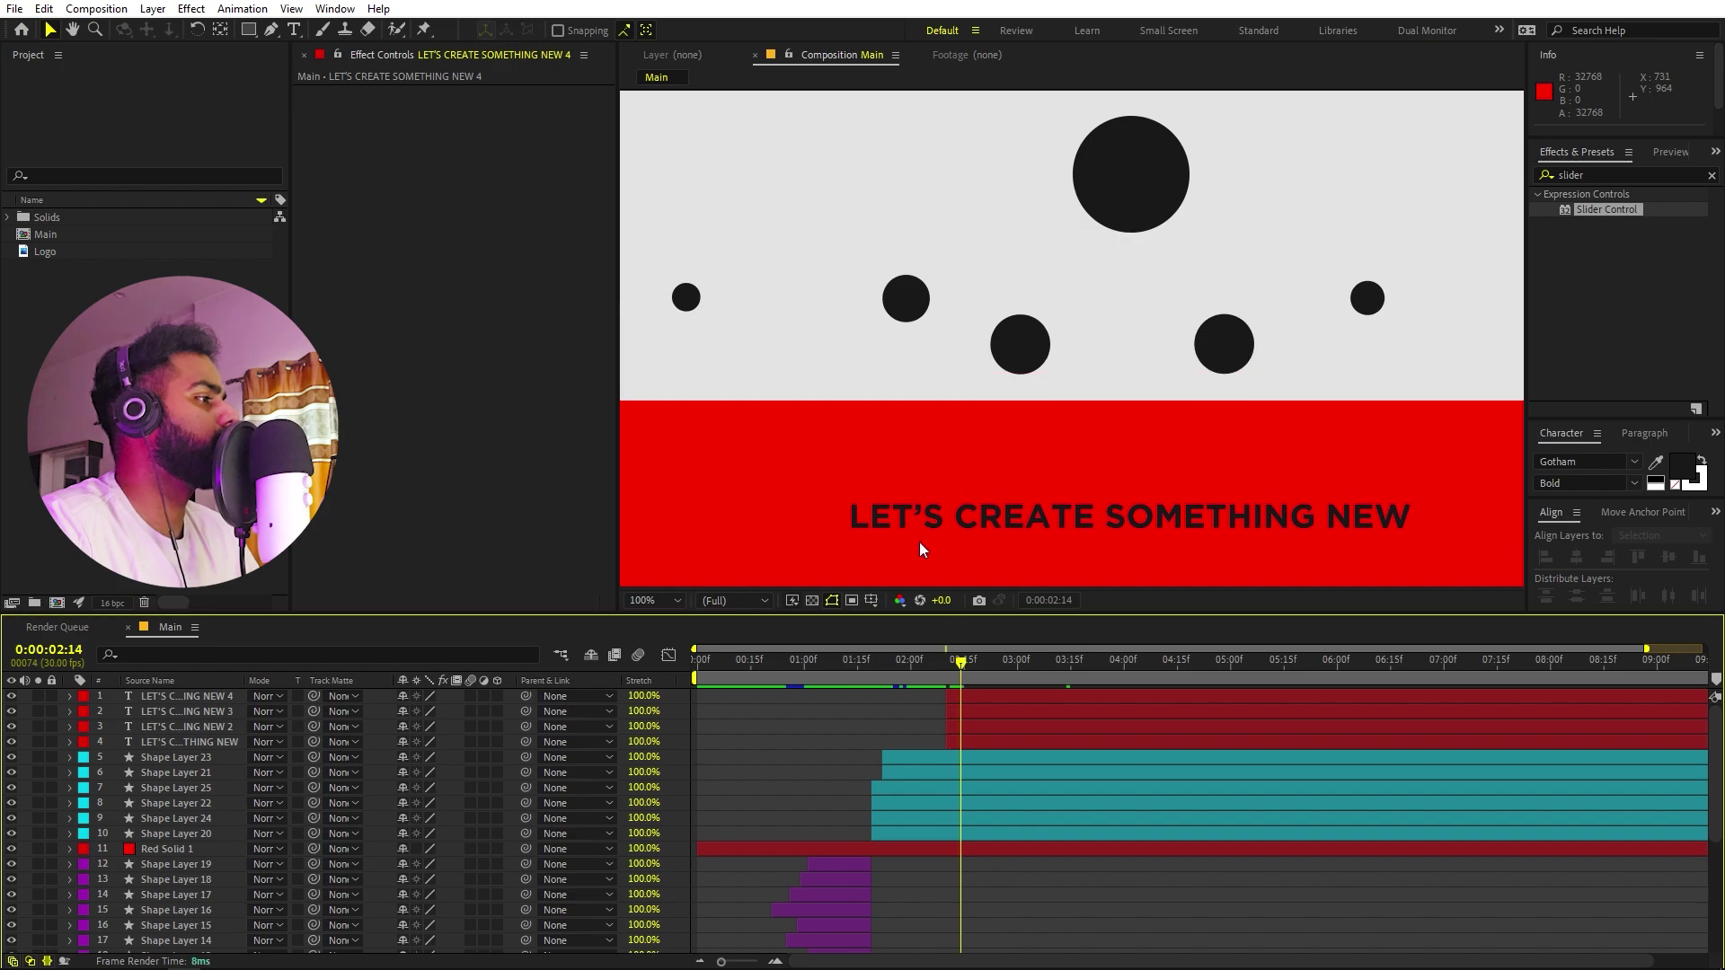
Shift LET'S CREATE SOMETHING NEW 2, 3 and 4 together to start at about 0:00:06:13, clear of the LET'S layer.
{"action": "left_click", "coordinate": [980, 742]}
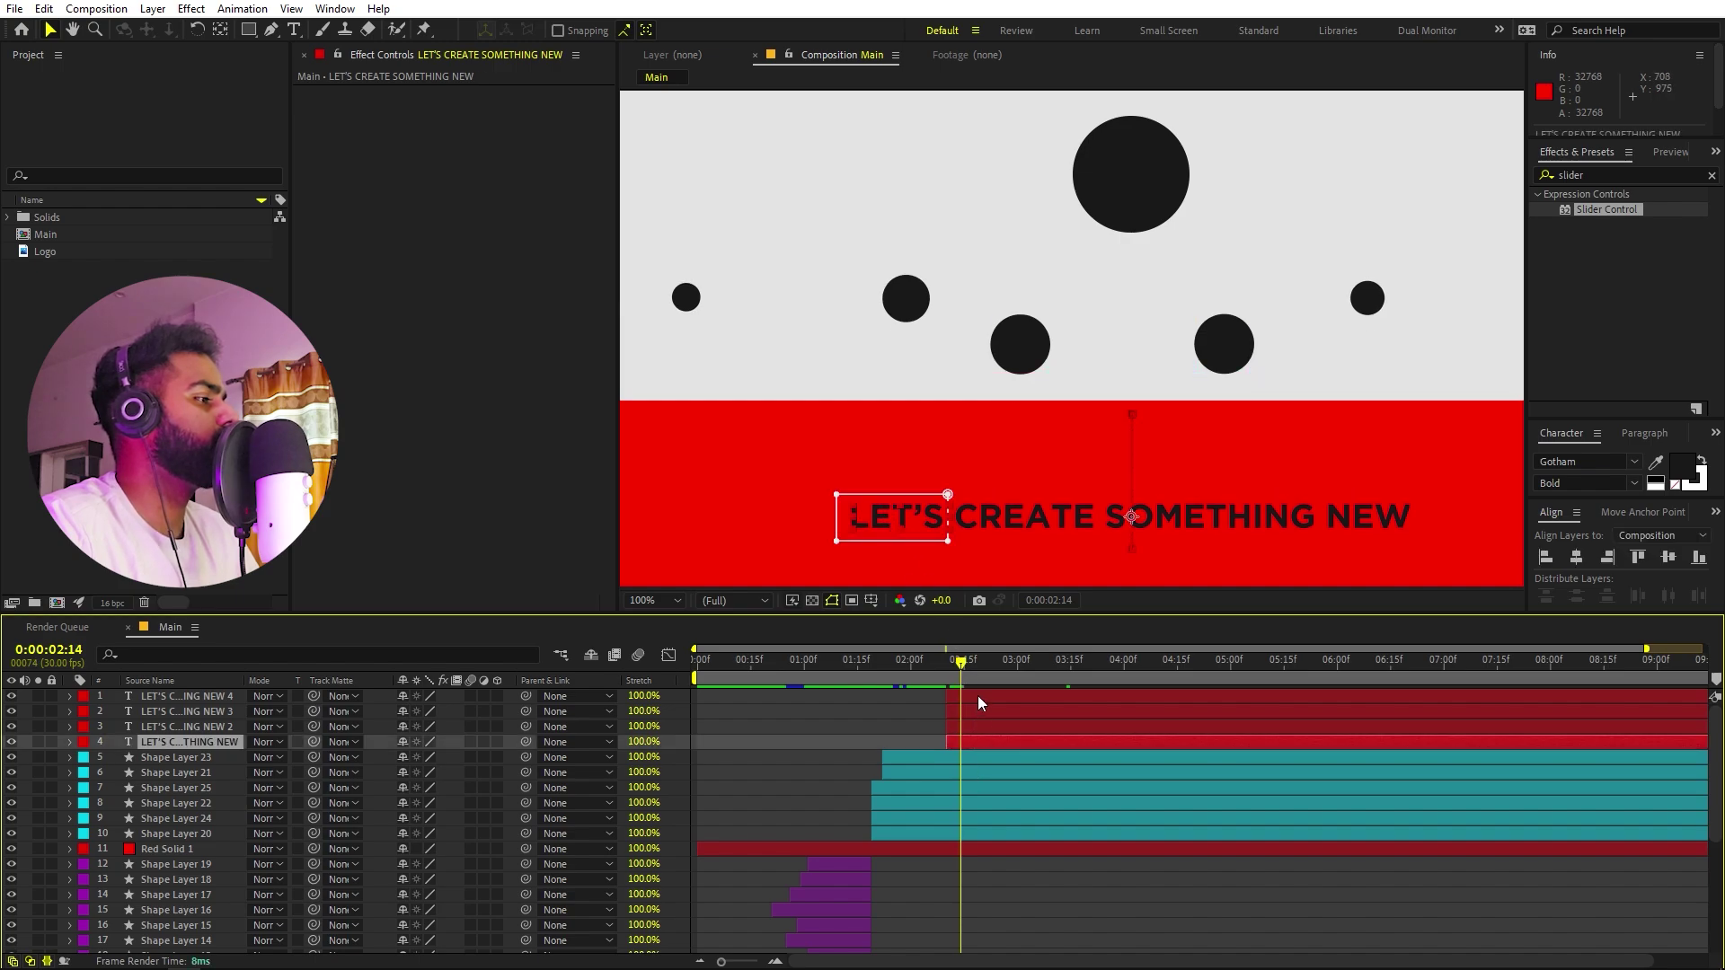
{"action": "left_click", "coordinate": [1000, 729]}
{"action": "left_click", "coordinate": [990, 697], "text": "shift"}
{"action": "left_click_drag", "start_coordinate": [990, 697], "coordinate": [1425, 679]}
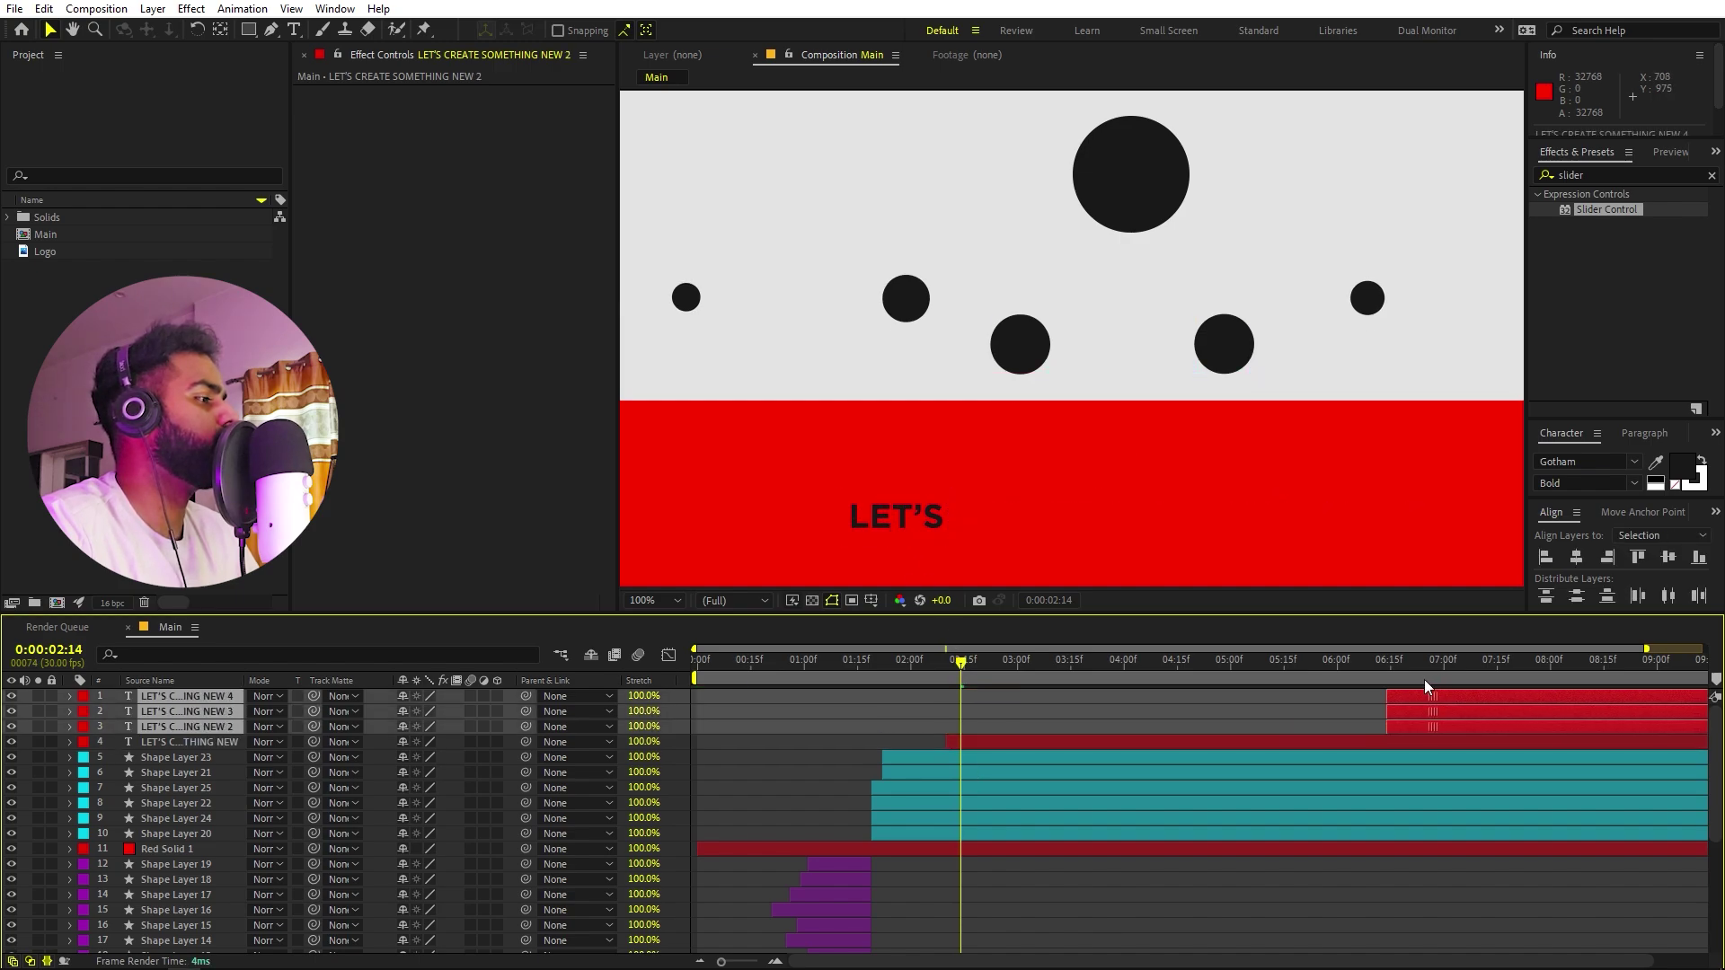
Stagger the starts of Shape Layers 24, 25, 23, 22 and 21, in that order, between about 0:00:01:25 and 0:00:02:08, and preview the bounces.
{"action": "scroll", "coordinate": [1033, 404], "scroll_direction": "down", "scroll_amount": 4}
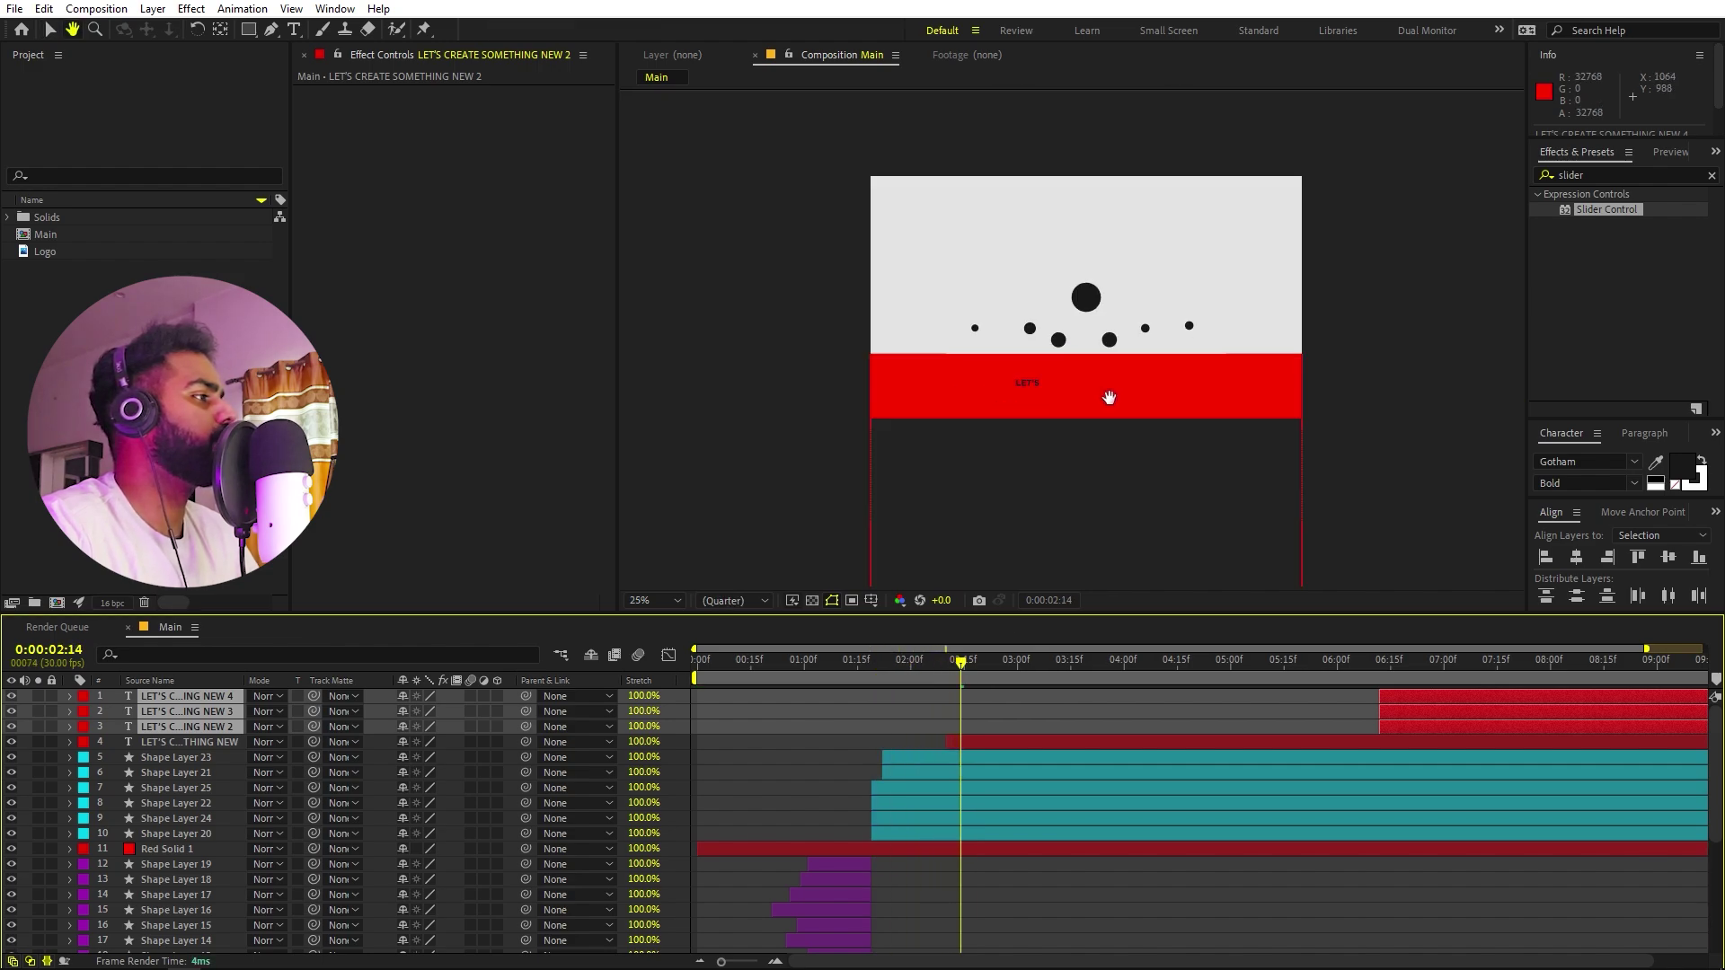
{"action": "left_click", "coordinate": [654, 600]}
{"action": "left_click", "coordinate": [665, 645]}
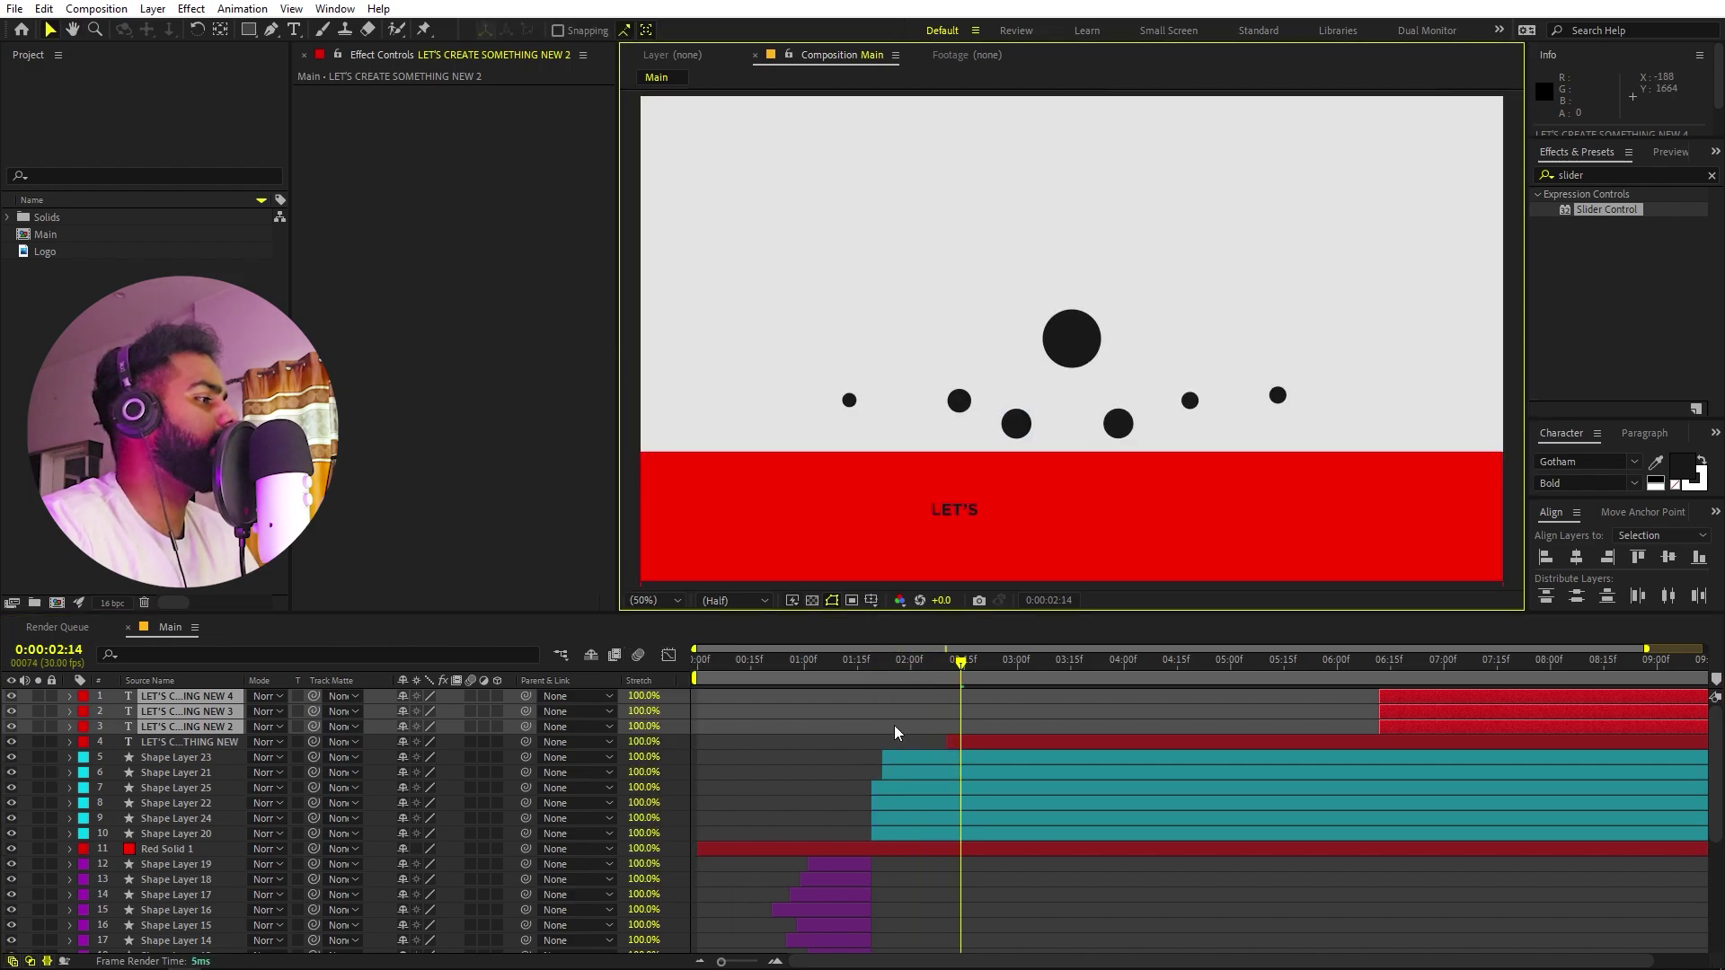
{"action": "left_click_drag", "start_coordinate": [865, 674], "coordinate": [907, 675]}
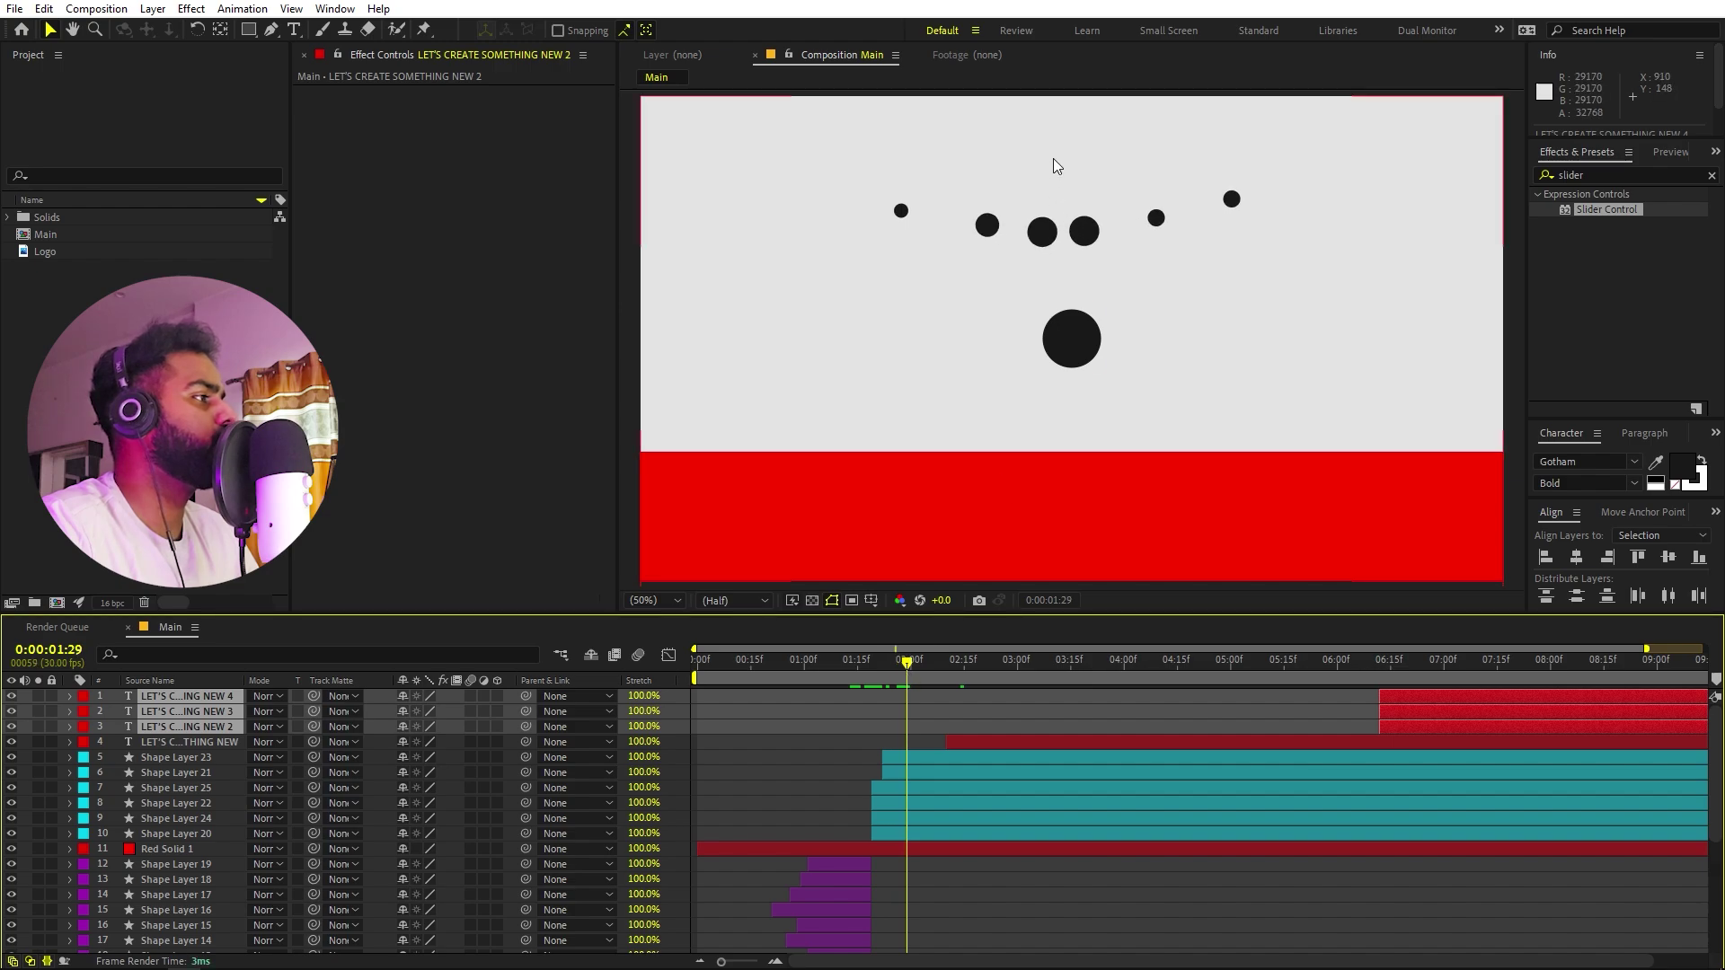
{"action": "left_click_drag", "start_coordinate": [918, 802], "coordinate": [1010, 757]}
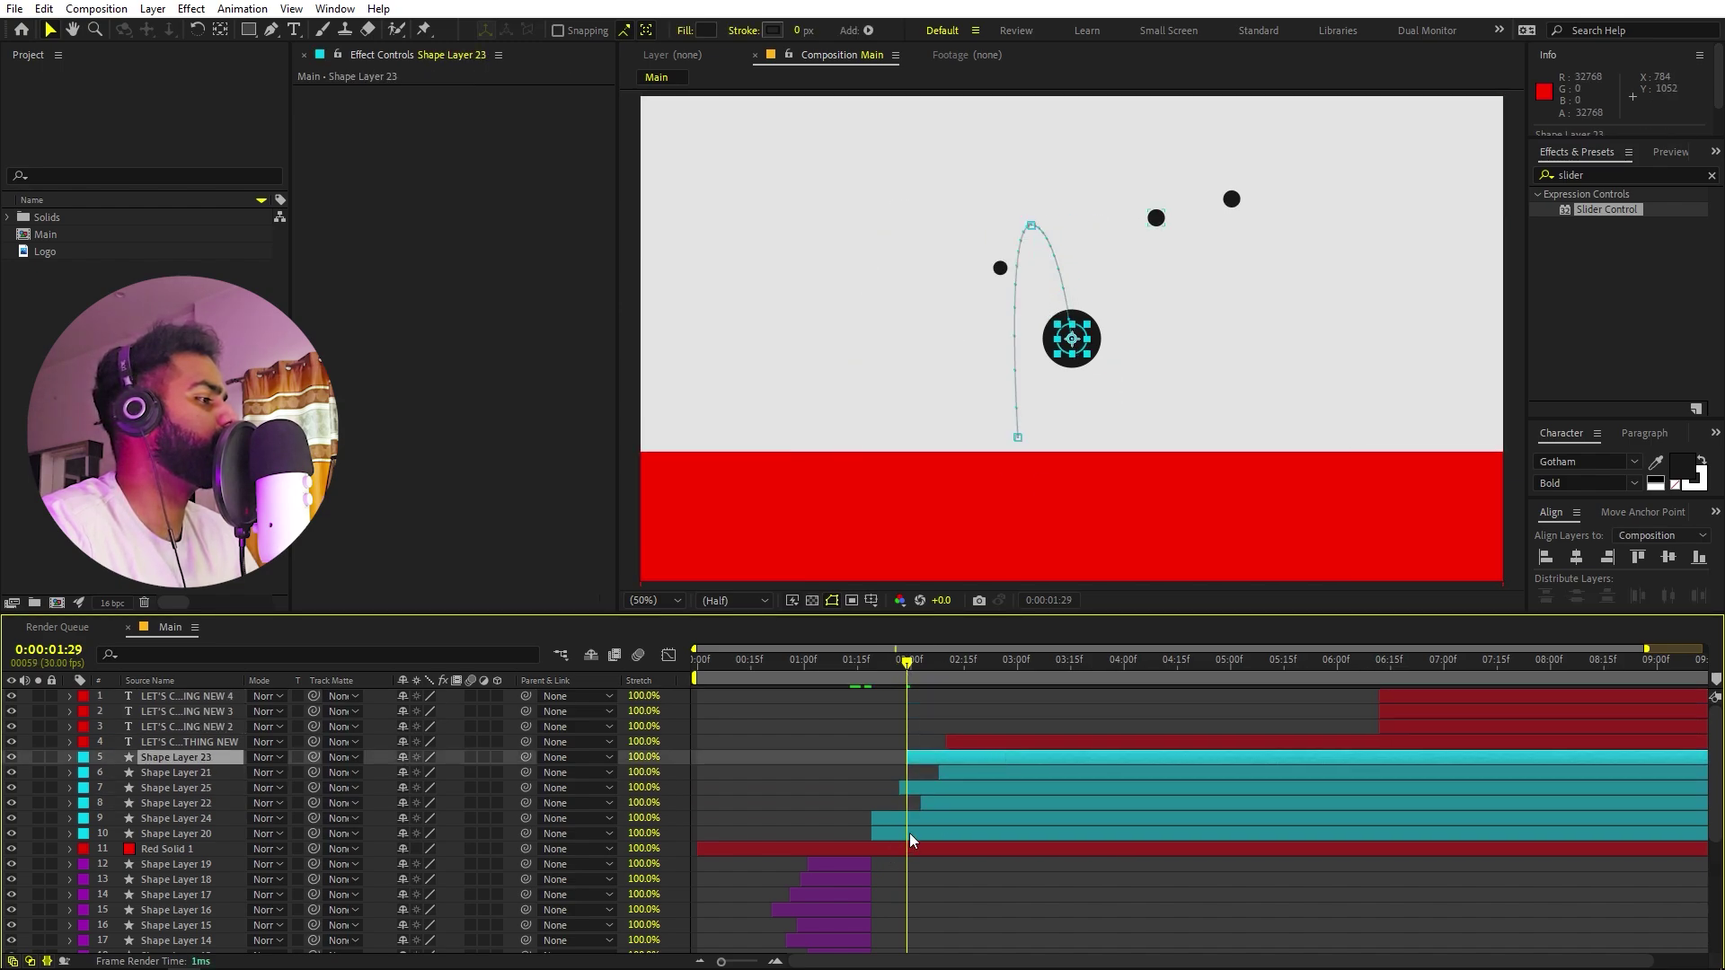
{"action": "mouse_move", "coordinate": [924, 818]}
{"action": "left_mouse_down"}
{"action": "mouse_move", "coordinate": [984, 818]}
{"action": "mouse_move", "coordinate": [945, 817]}
{"action": "left_mouse_up"}
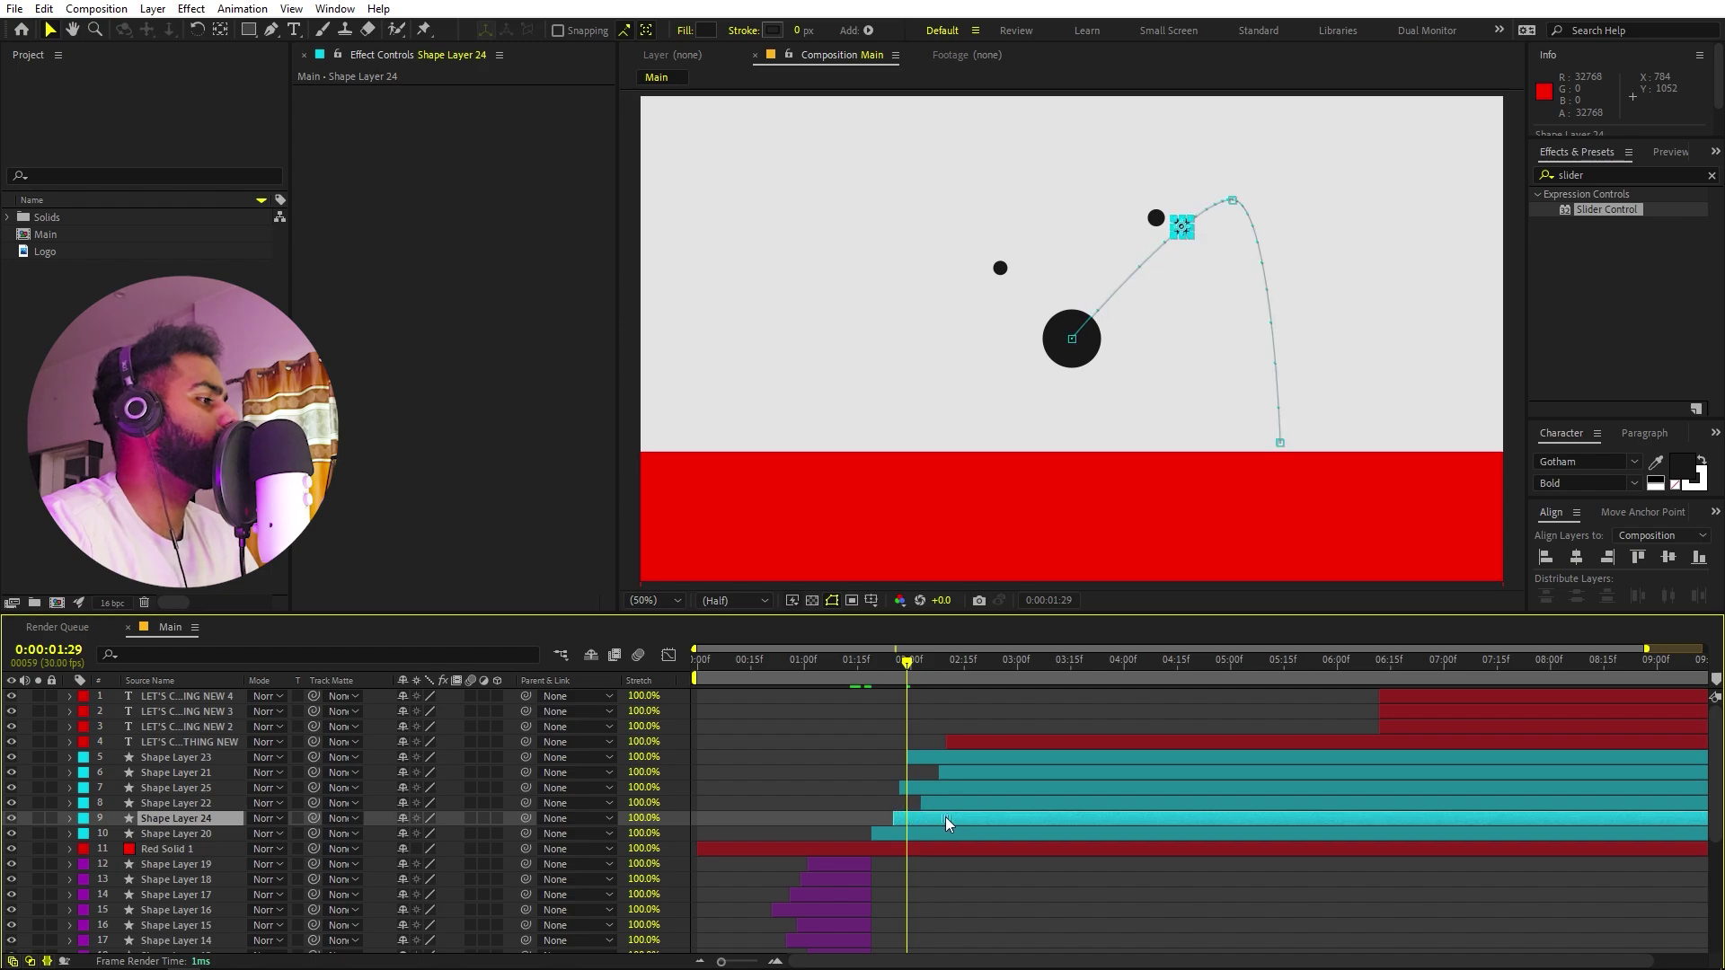
{"action": "key", "text": "space"}
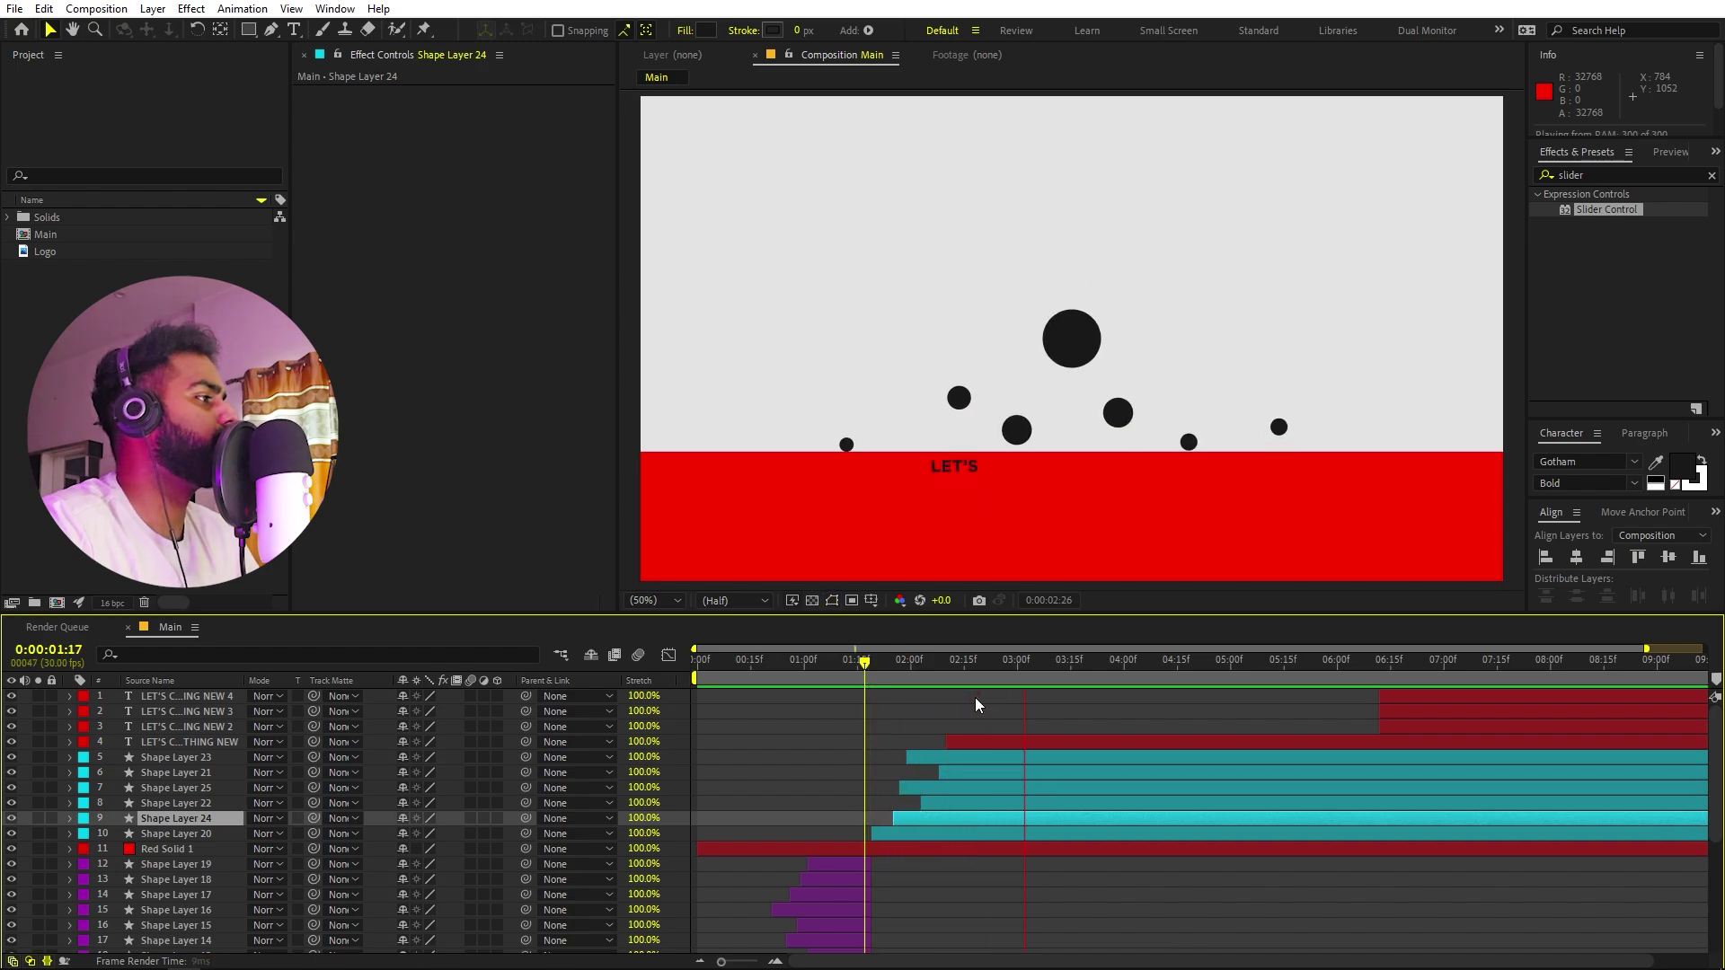
Move the LET'S text layer to start at 0:00:02:24, when the circle above that word lands.
{"action": "left_click_drag", "start_coordinate": [856, 663], "coordinate": [1001, 683]}
{"action": "left_click", "coordinate": [1004, 710]}
{"action": "scroll", "coordinate": [977, 519], "scroll_direction": "up", "scroll_amount": 1}
{"action": "key", "text": "space"}
{"action": "left_click_drag", "start_coordinate": [958, 491], "coordinate": [1077, 336]}
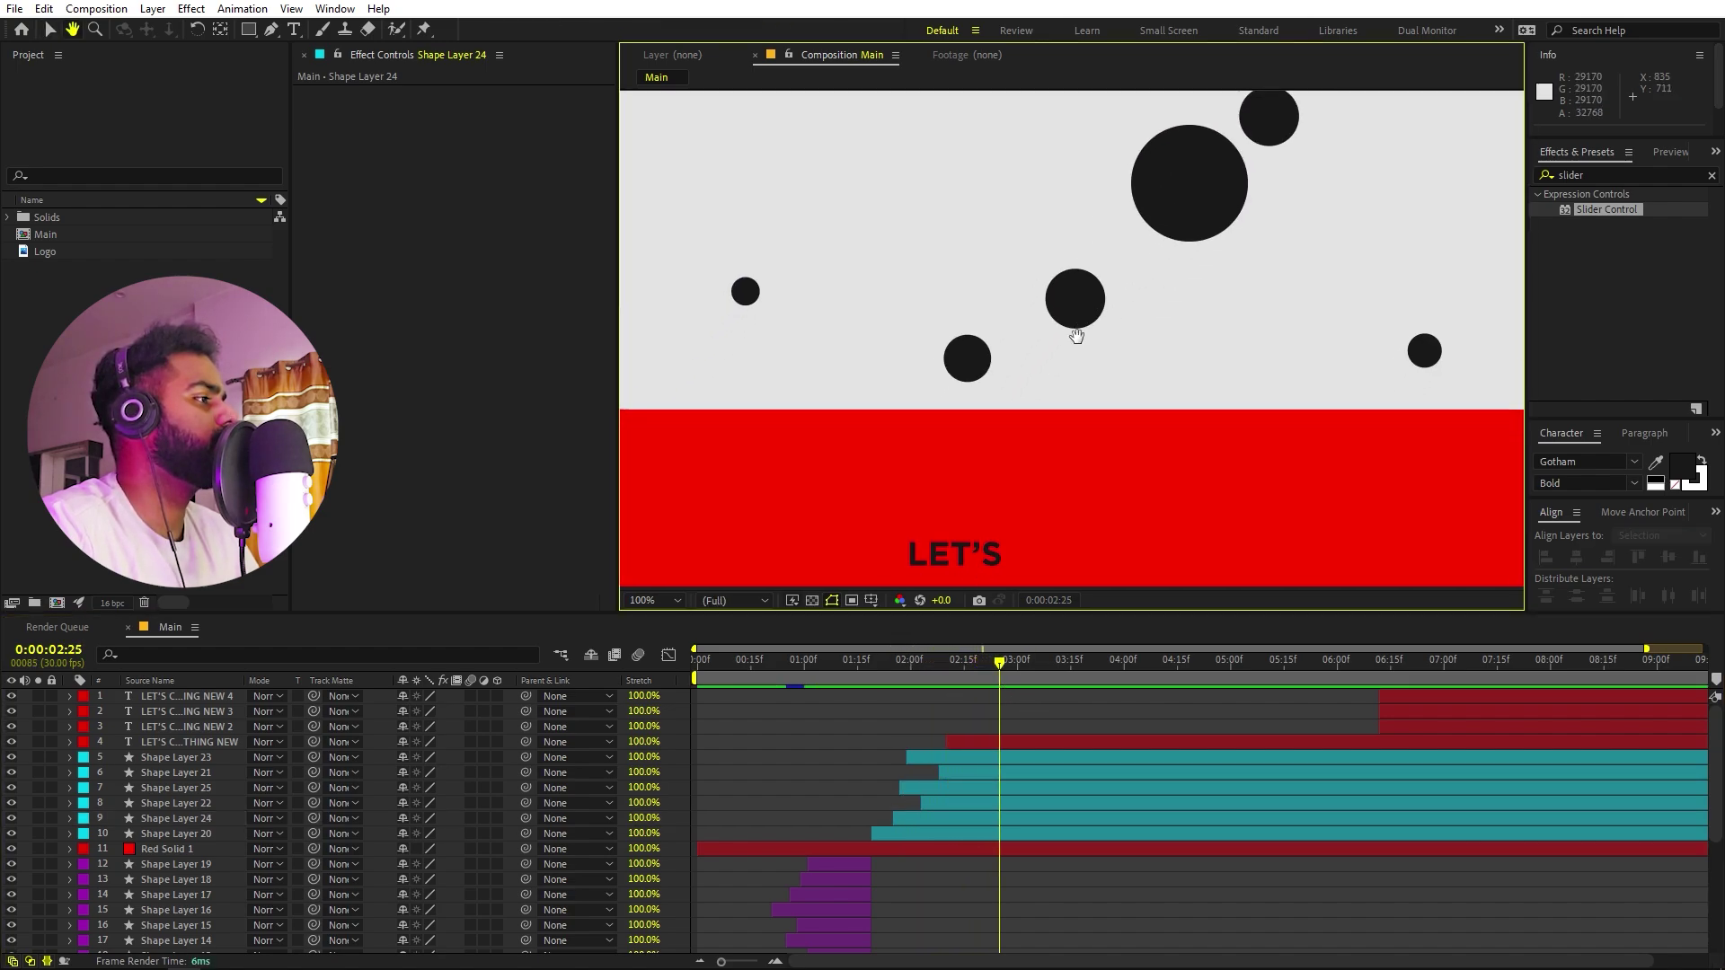
{"action": "left_click_drag", "start_coordinate": [999, 664], "coordinate": [995, 667]}
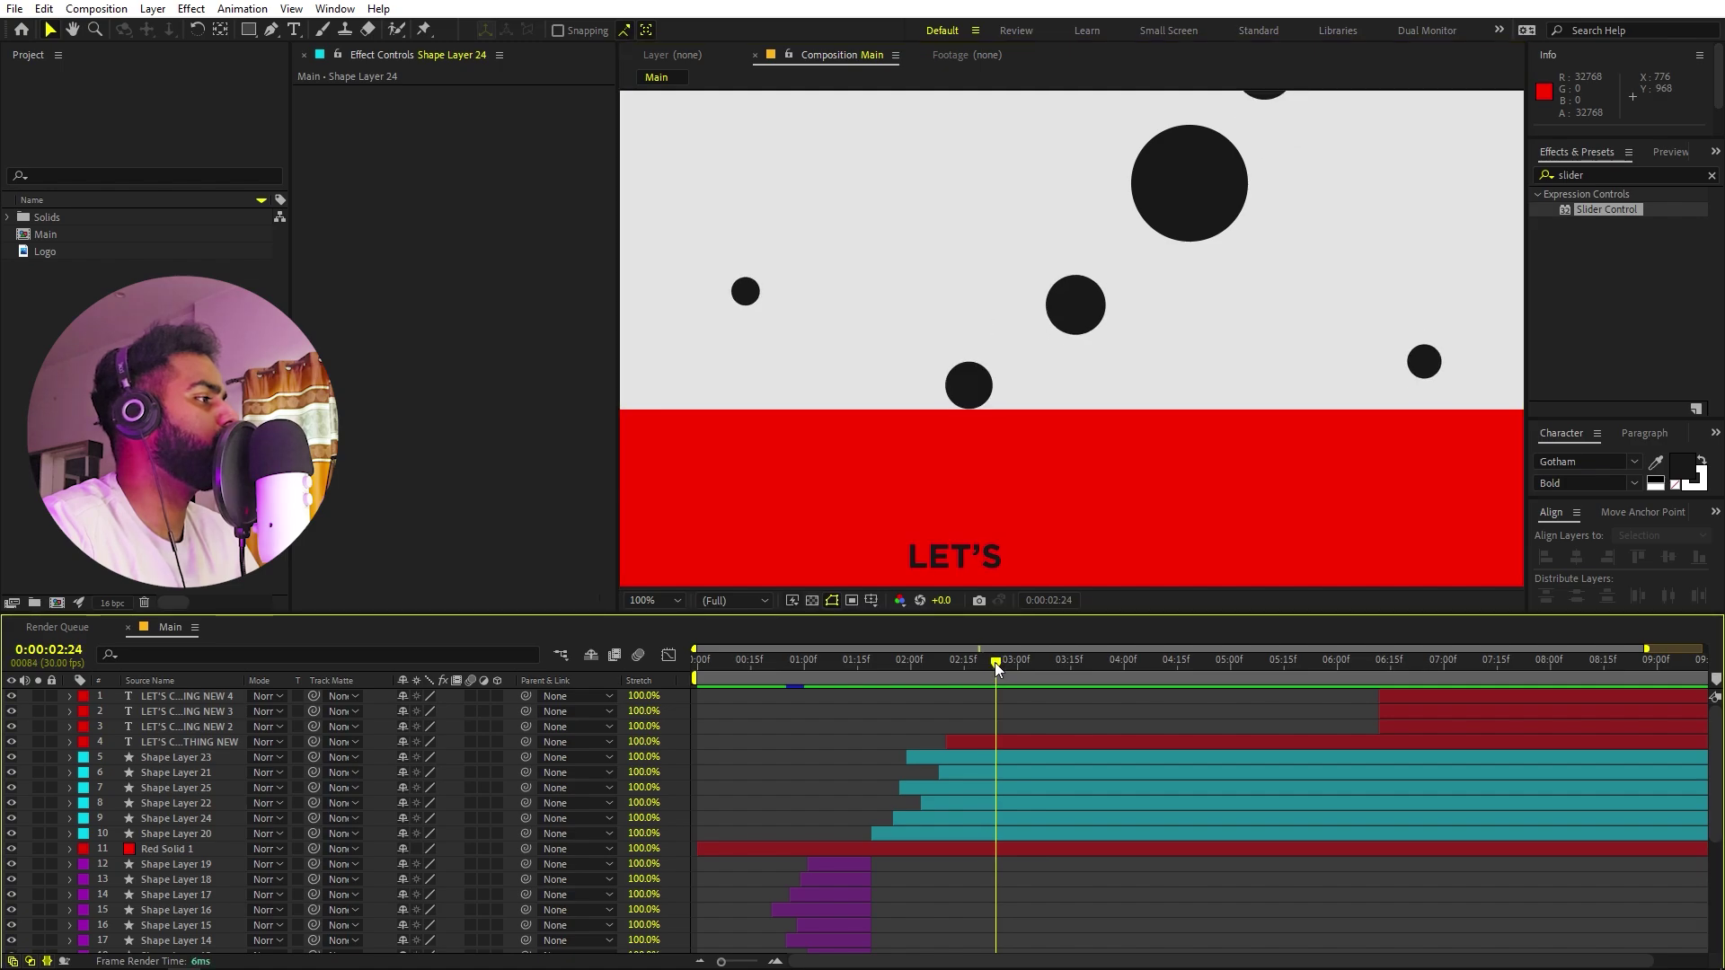
{"action": "left_click_drag", "start_coordinate": [1012, 741], "coordinate": [1063, 738]}
Move LET'S CREATE SOMETHING NEW 2 to start at 0:00:02:20, when the circle above CREATE lands.
{"action": "left_click_drag", "start_coordinate": [1392, 725], "coordinate": [1028, 721]}
{"action": "left_click", "coordinate": [1042, 706]}
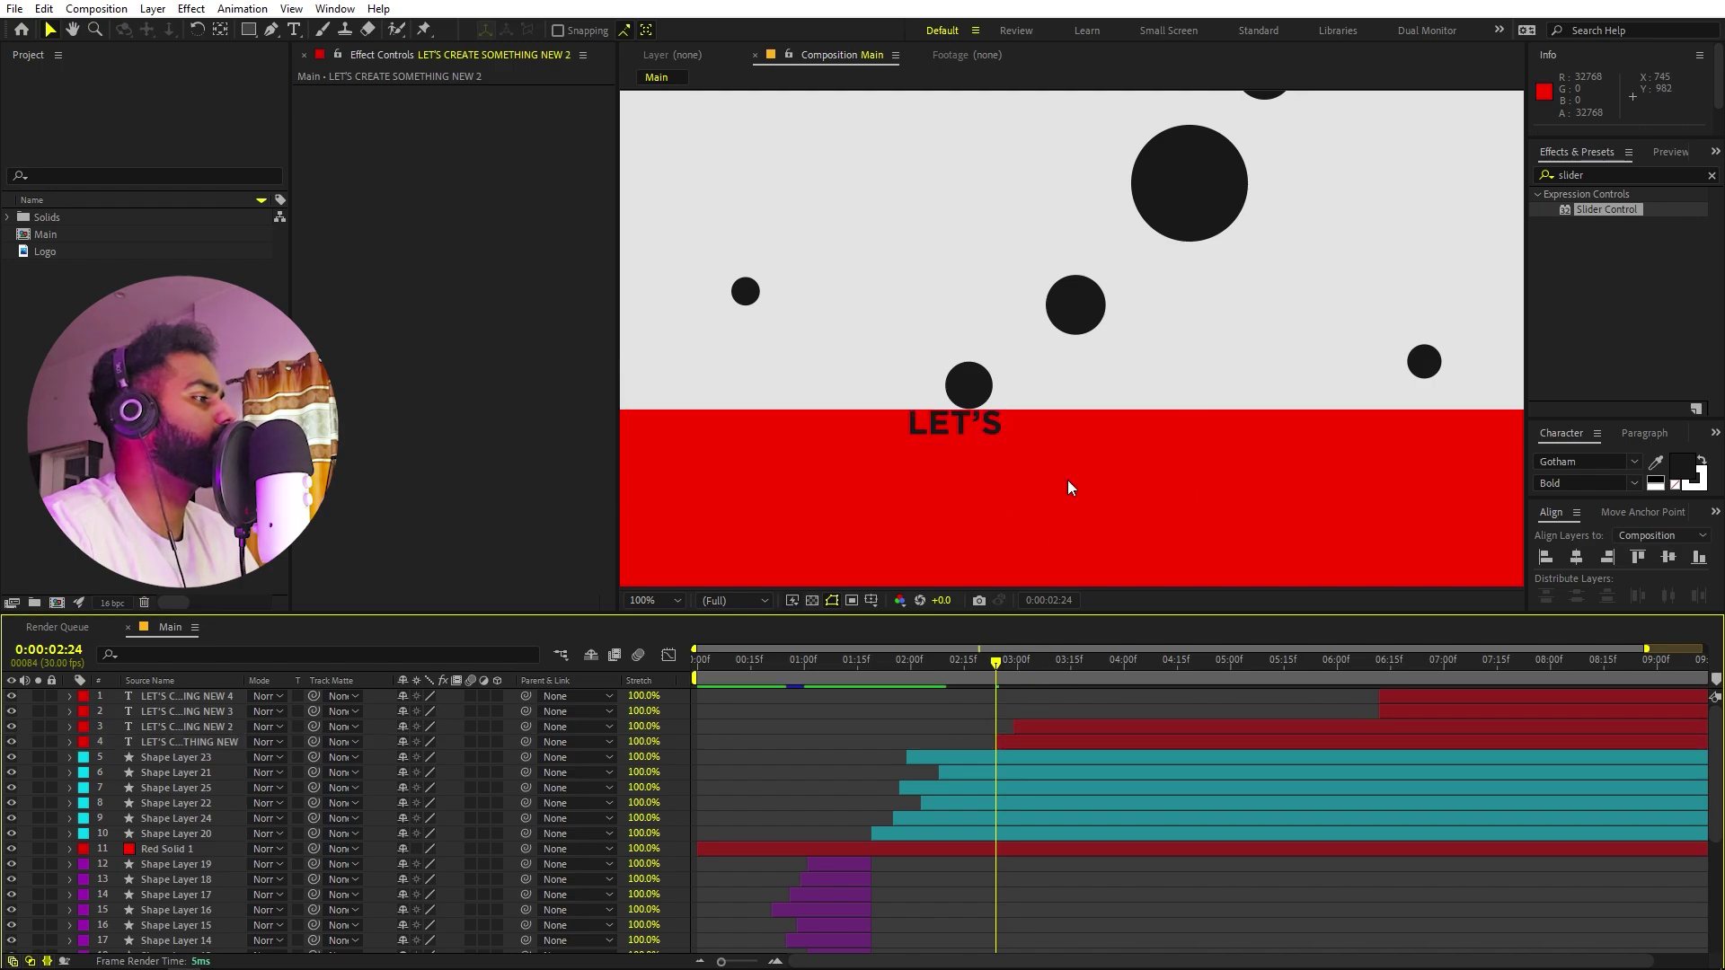
{"action": "mouse_move", "coordinate": [996, 665]}
{"action": "left_mouse_down"}
{"action": "mouse_move", "coordinate": [962, 665]}
{"action": "mouse_move", "coordinate": [982, 665]}
{"action": "left_mouse_up"}
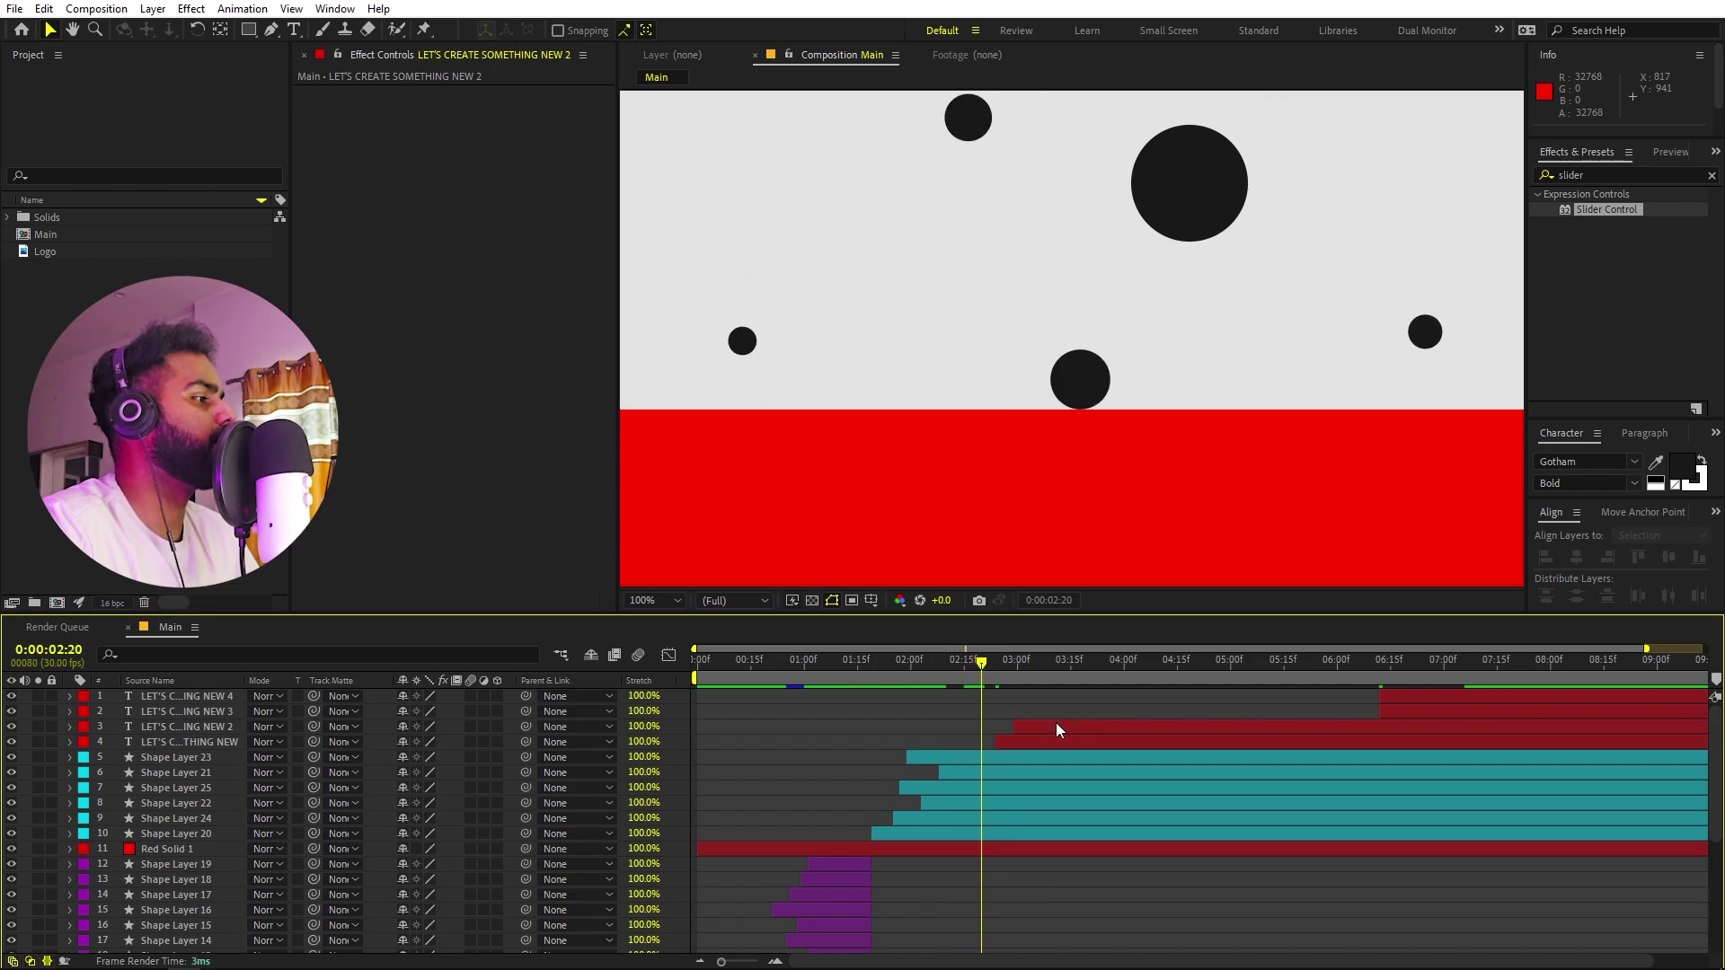
{"action": "left_click_drag", "start_coordinate": [1056, 727], "coordinate": [1024, 732]}
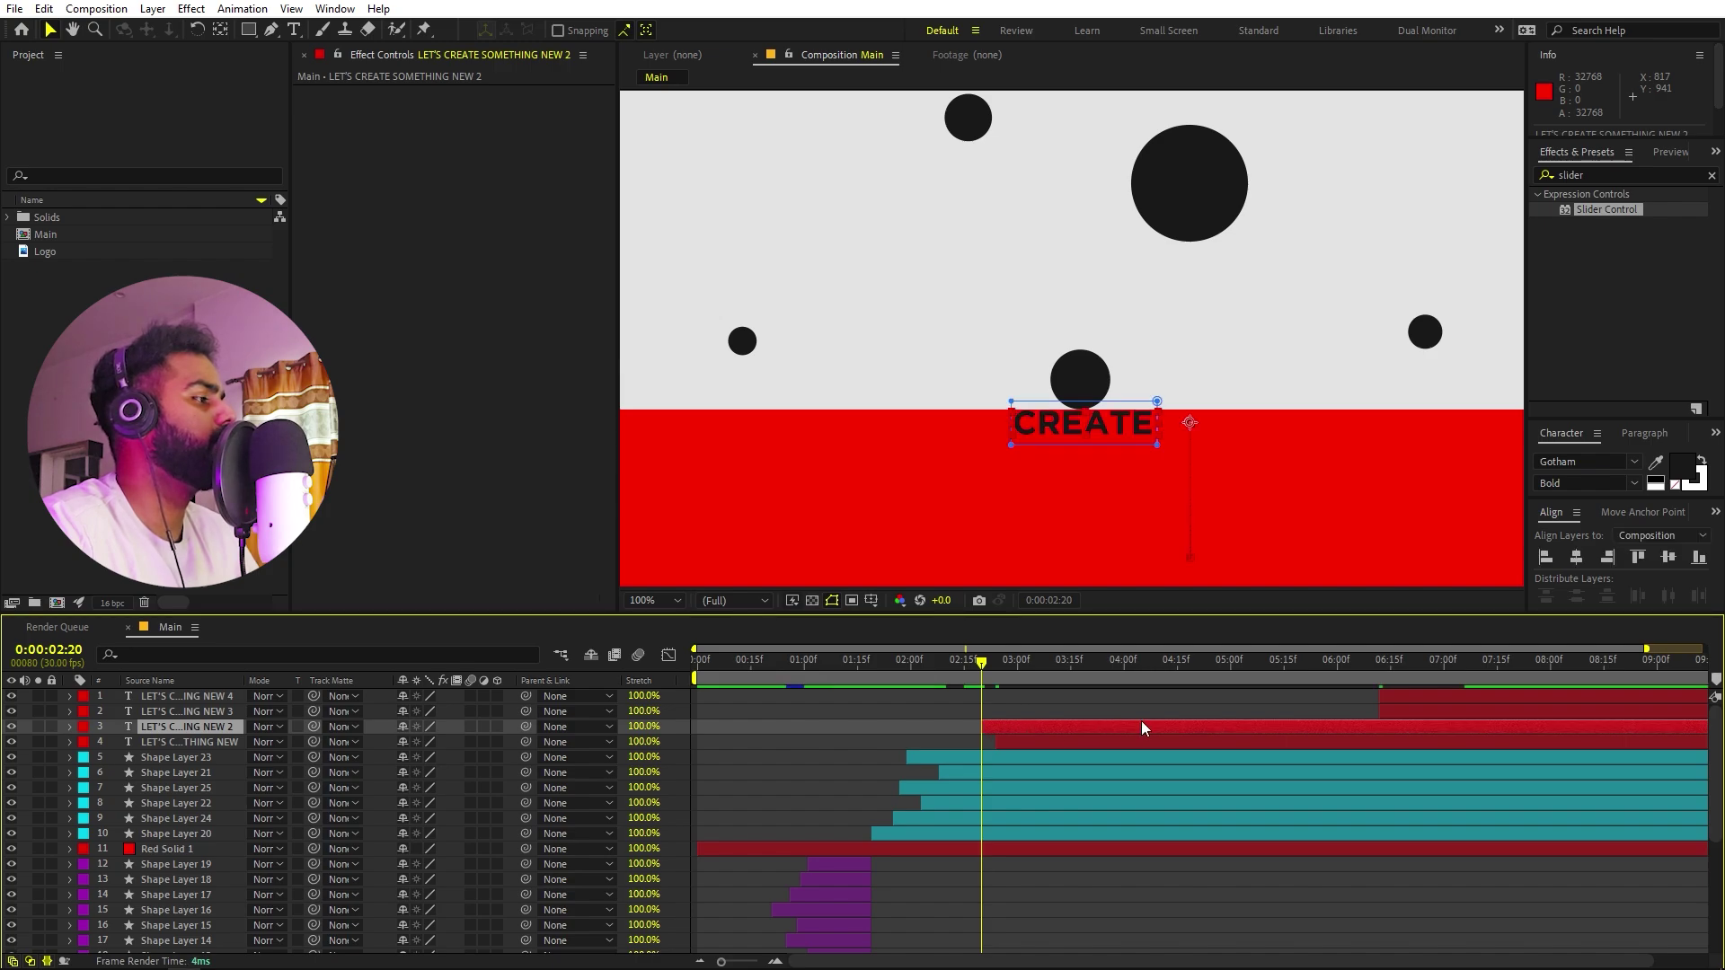
Time LET'S CREATE SOMETHING NEW 3 to start at about 0:00:02:29 and LET'S CREATE SOMETHING NEW 4 at 0:00:02:10.
{"action": "left_click_drag", "start_coordinate": [978, 658], "coordinate": [1002, 658]}
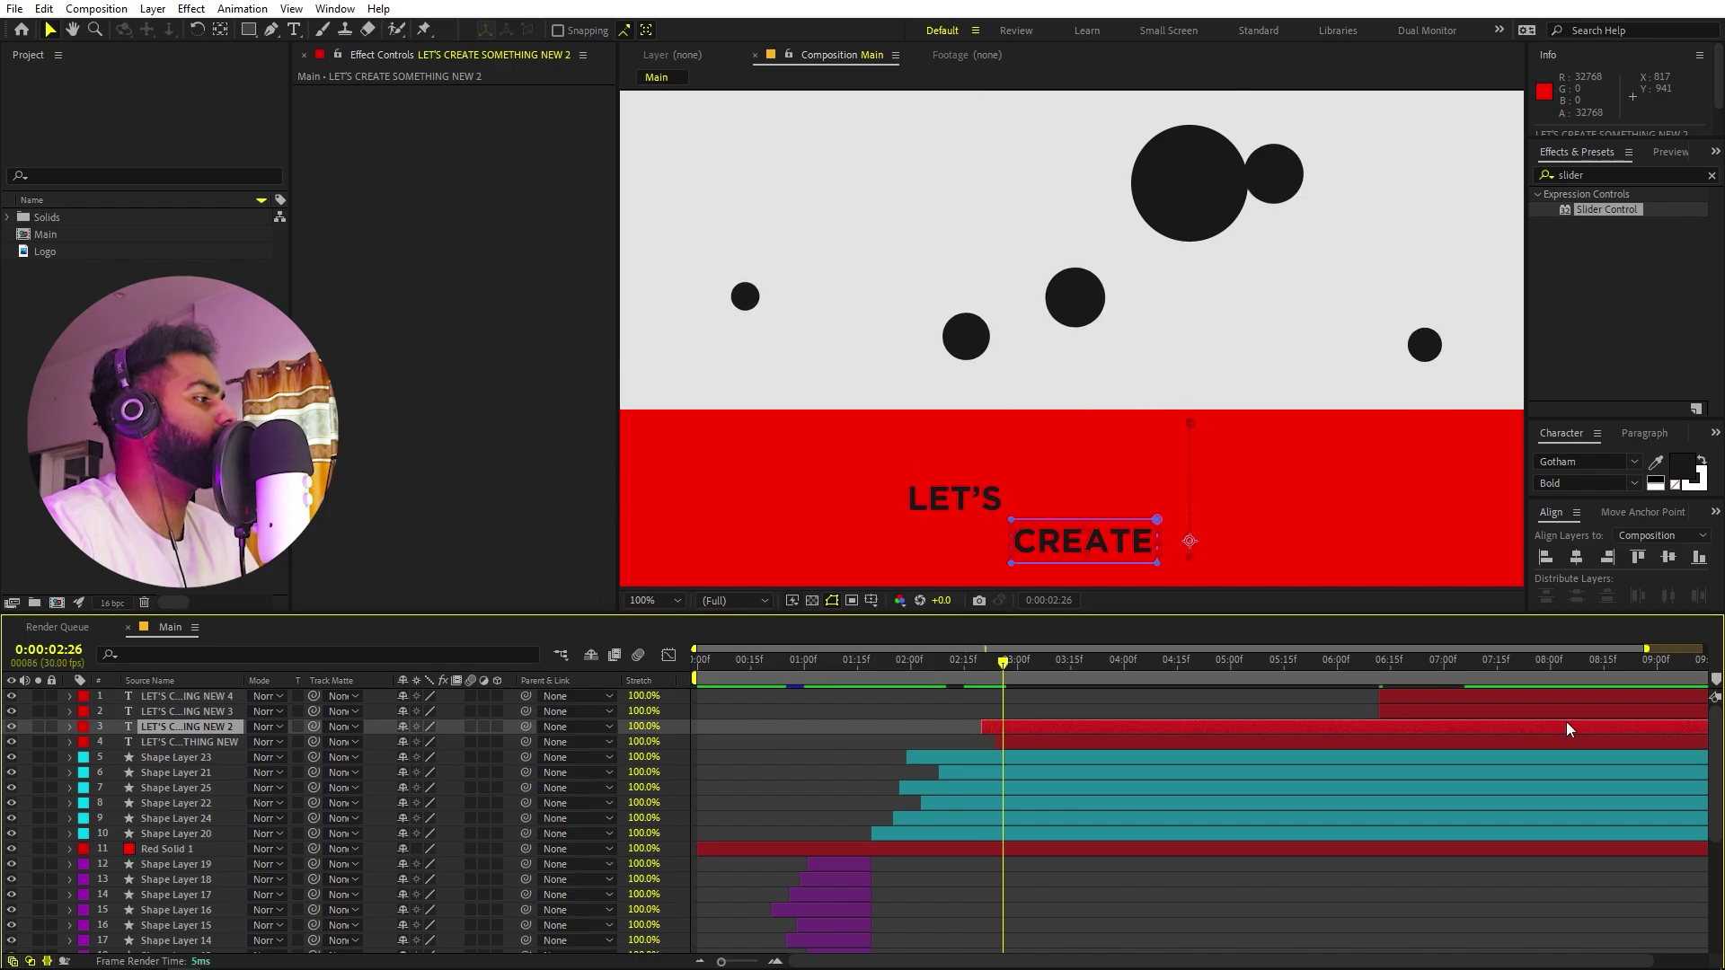
{"action": "left_click_drag", "start_coordinate": [1465, 710], "coordinate": [1199, 714]}
{"action": "left_click_drag", "start_coordinate": [1083, 719], "coordinate": [1088, 717]}
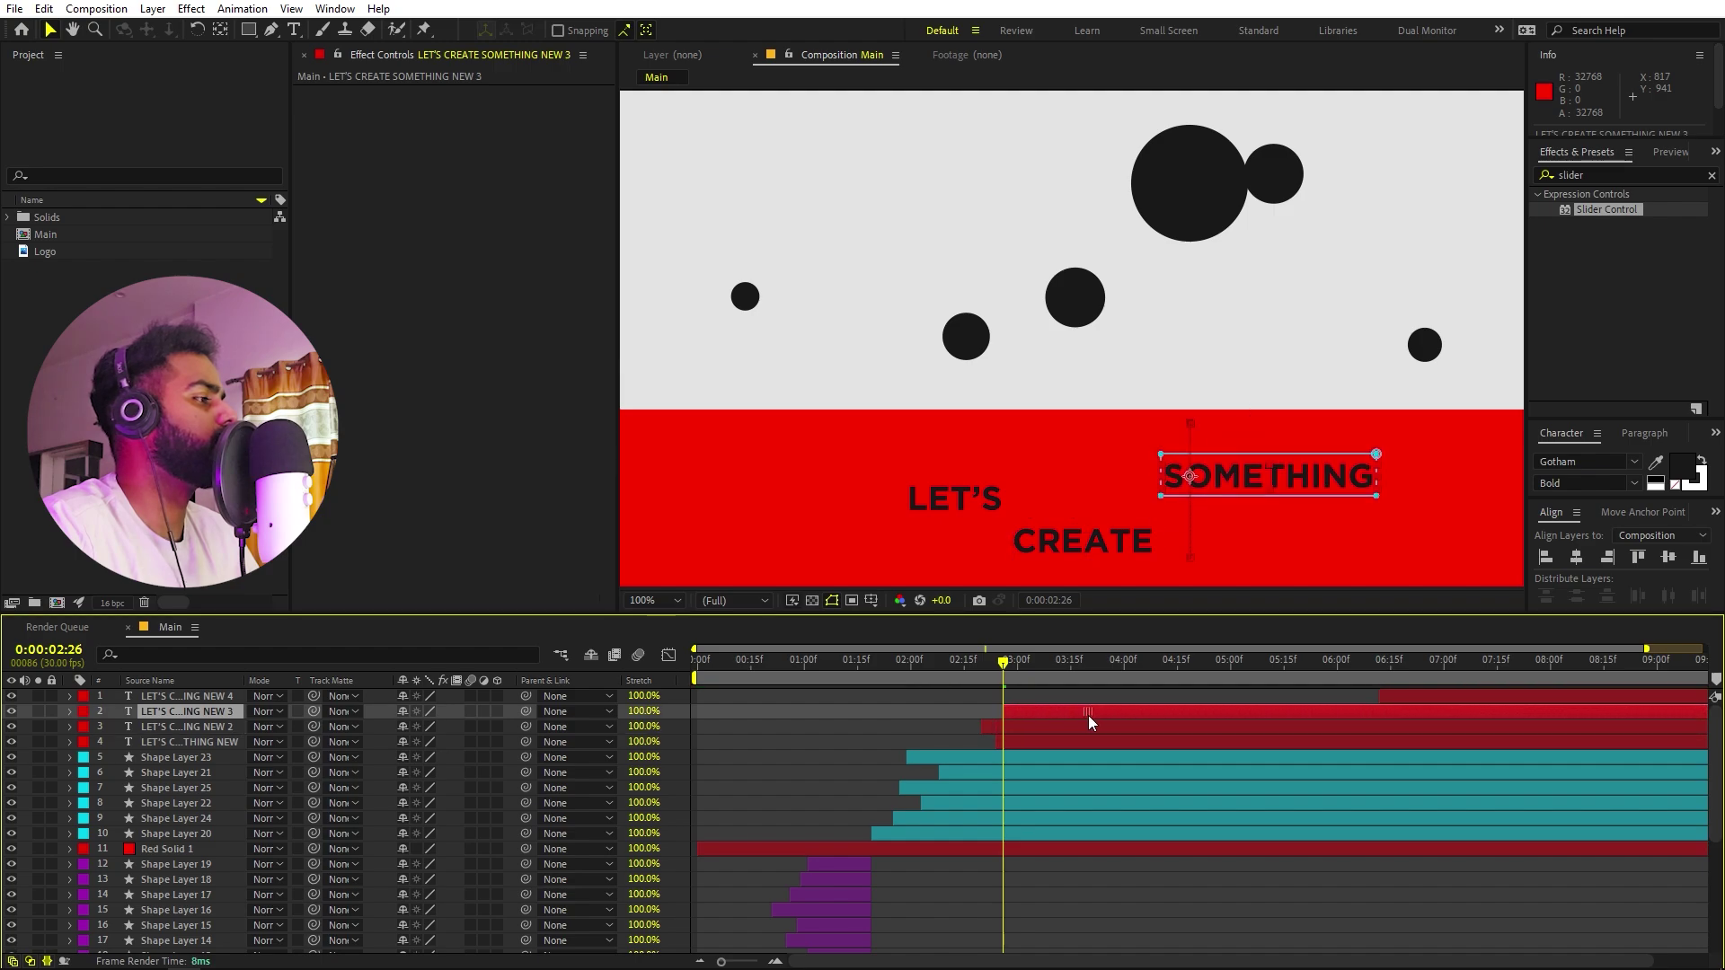
{"action": "left_click_drag", "start_coordinate": [1031, 666], "coordinate": [947, 694]}
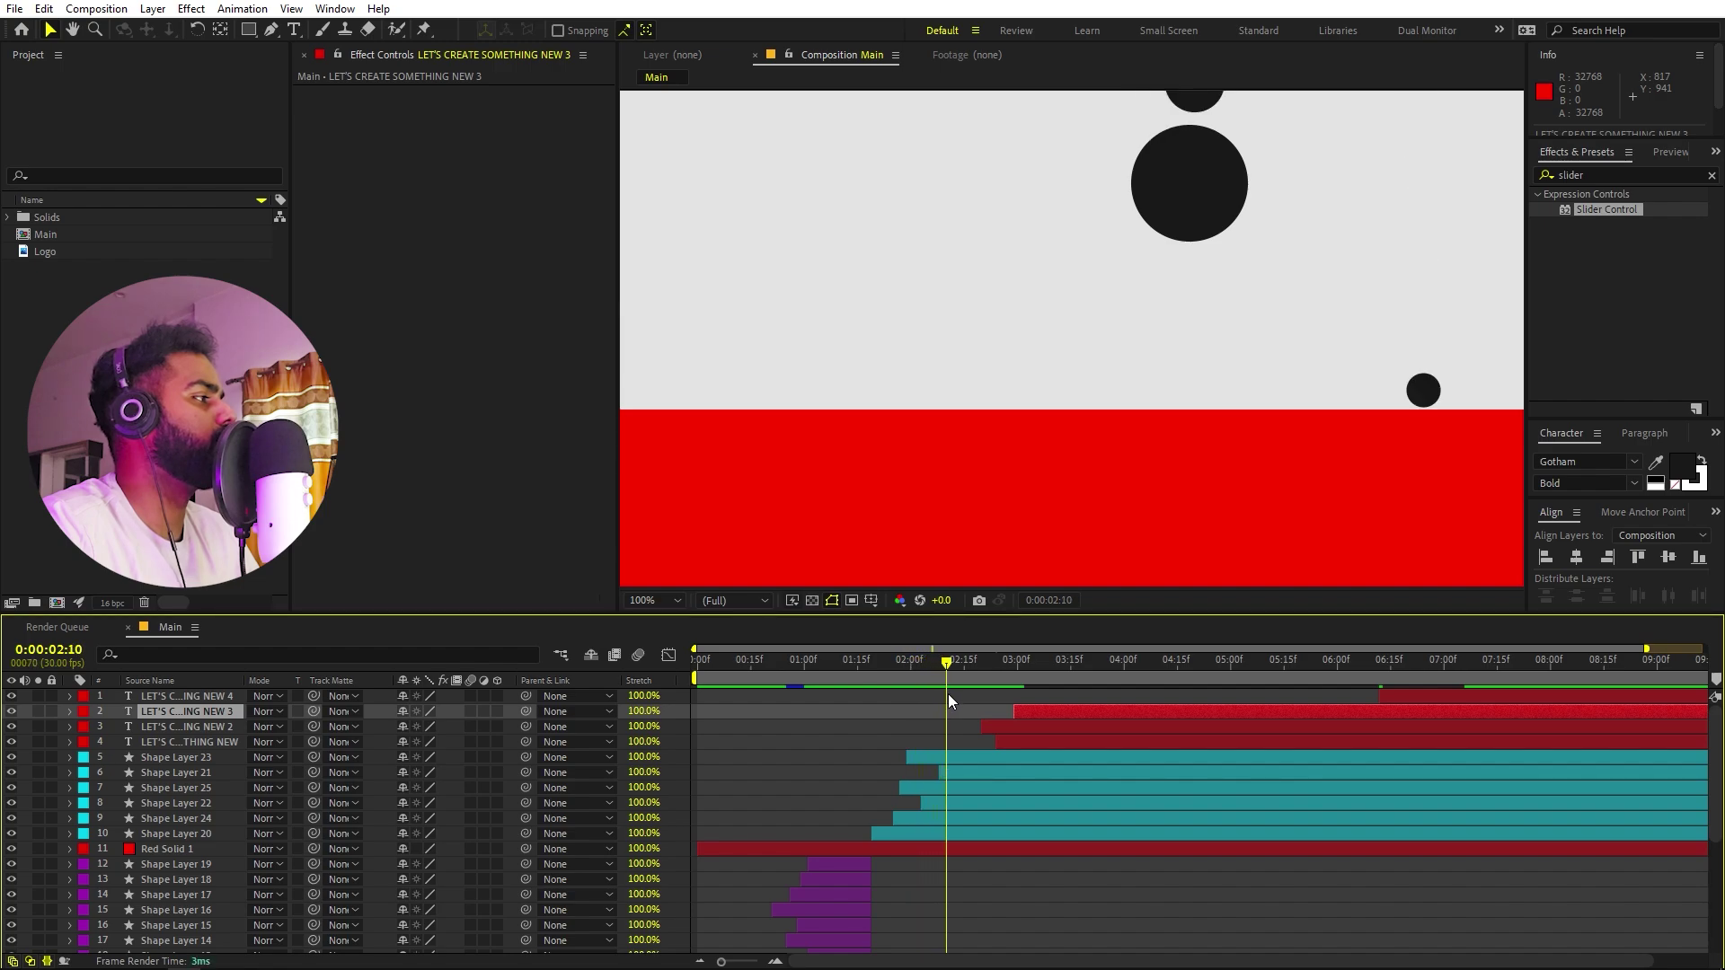
{"action": "left_click_drag", "start_coordinate": [1403, 697], "coordinate": [973, 703]}
Fit the whole composition in view and preview the staggered circles and word drops.
{"action": "scroll", "coordinate": [1098, 481], "scroll_direction": "down", "scroll_amount": 2}
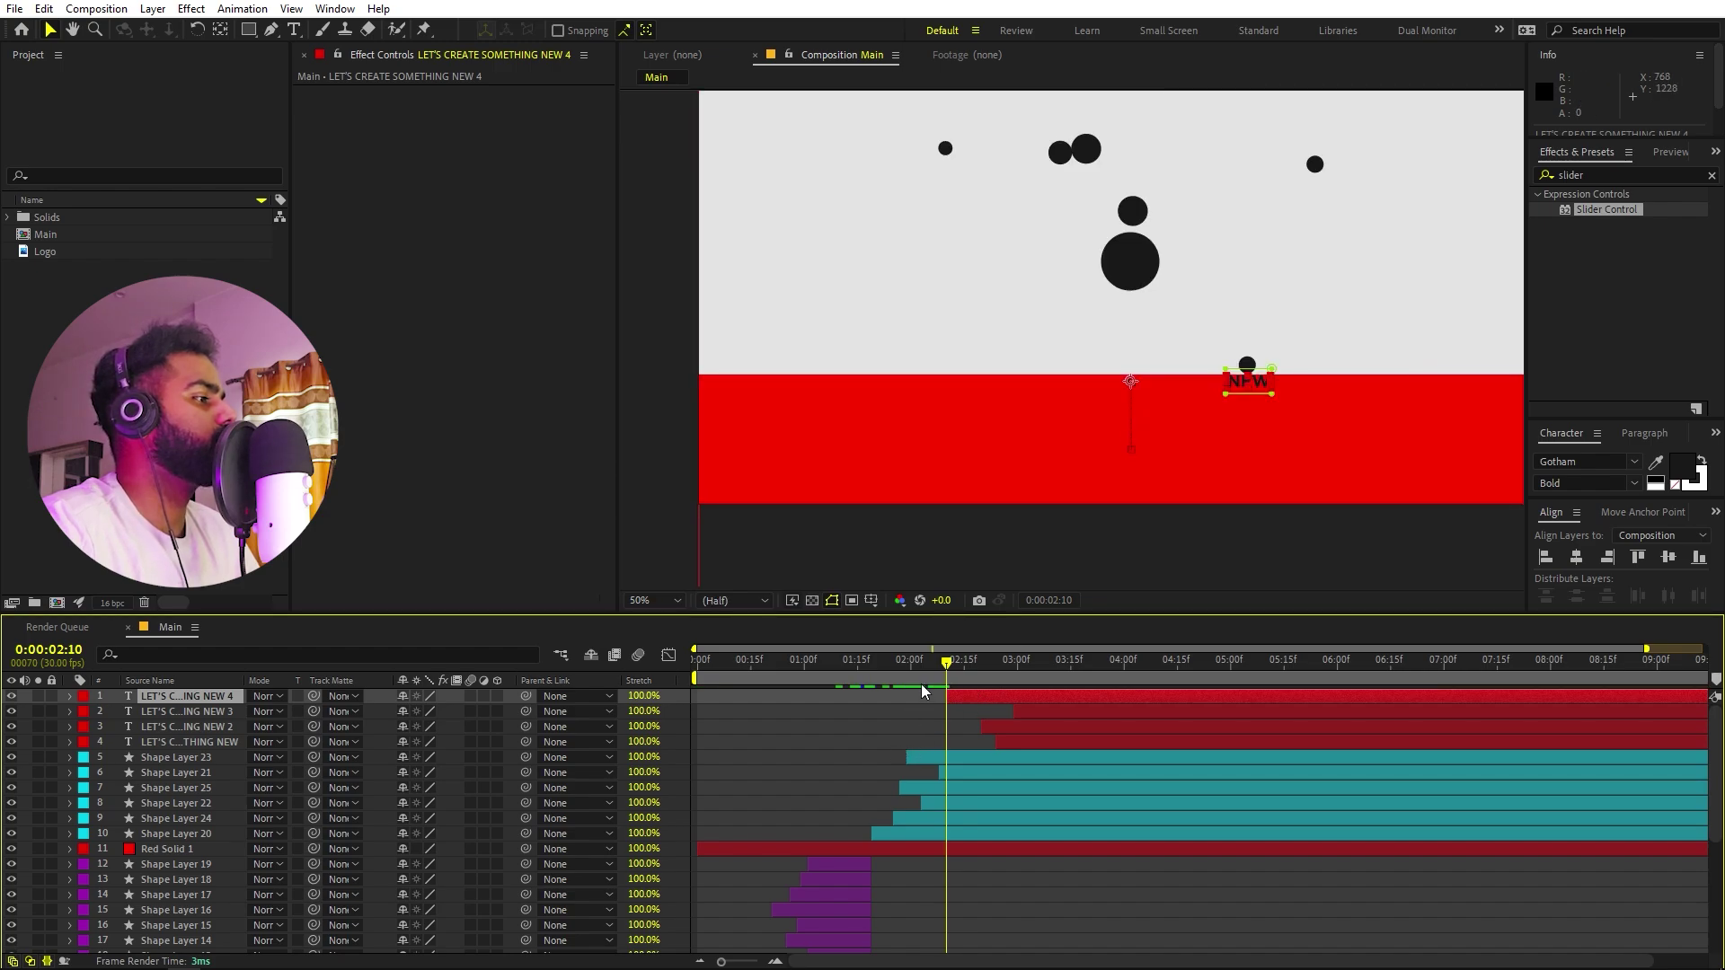
{"action": "key", "text": "space"}
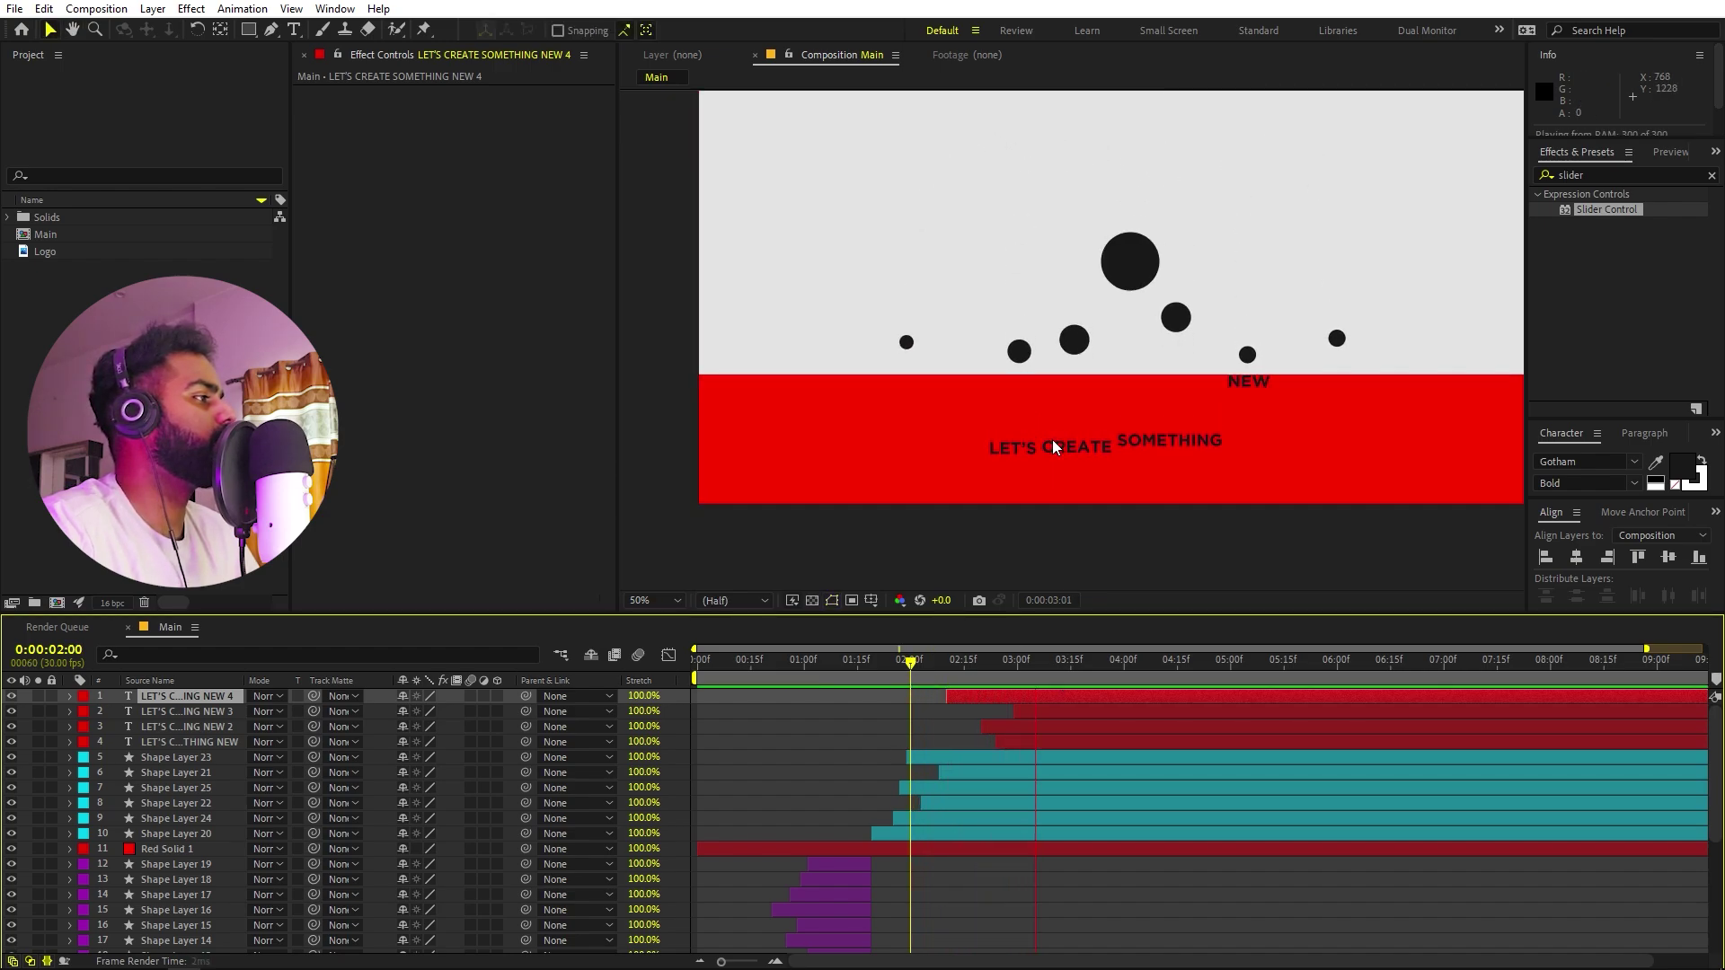
{"action": "key", "text": "space"}
{"action": "left_click", "coordinate": [663, 601]}
{"action": "left_click", "coordinate": [676, 639]}
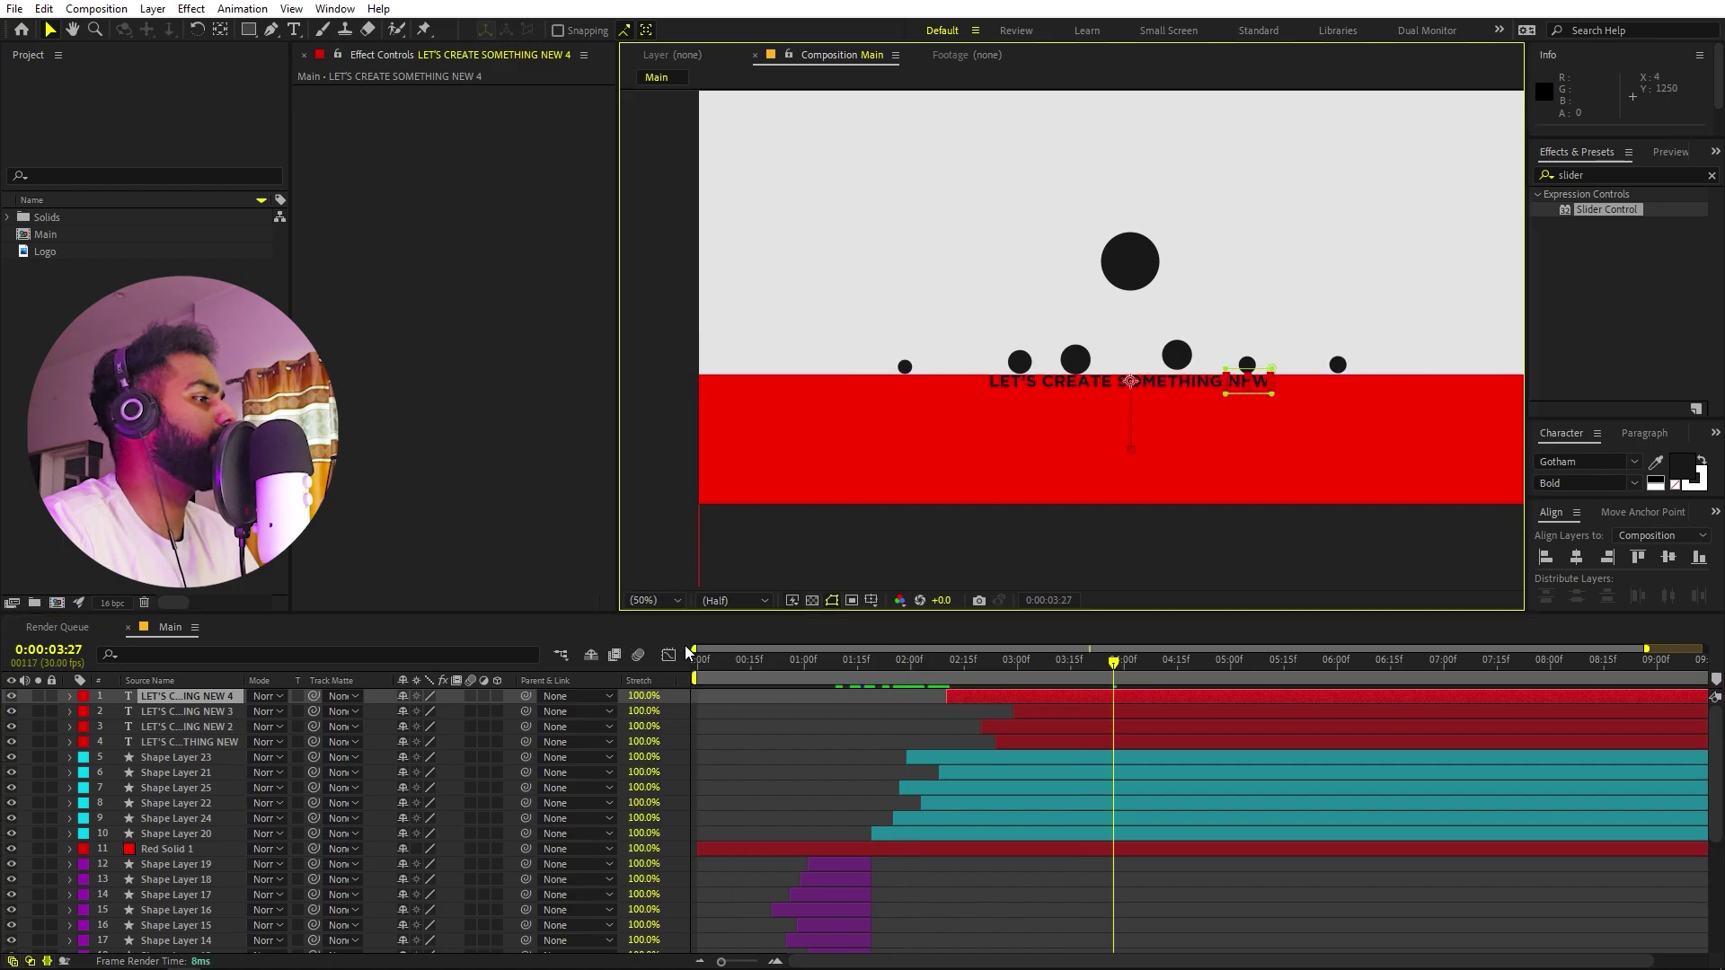
{"action": "key", "text": "space"}
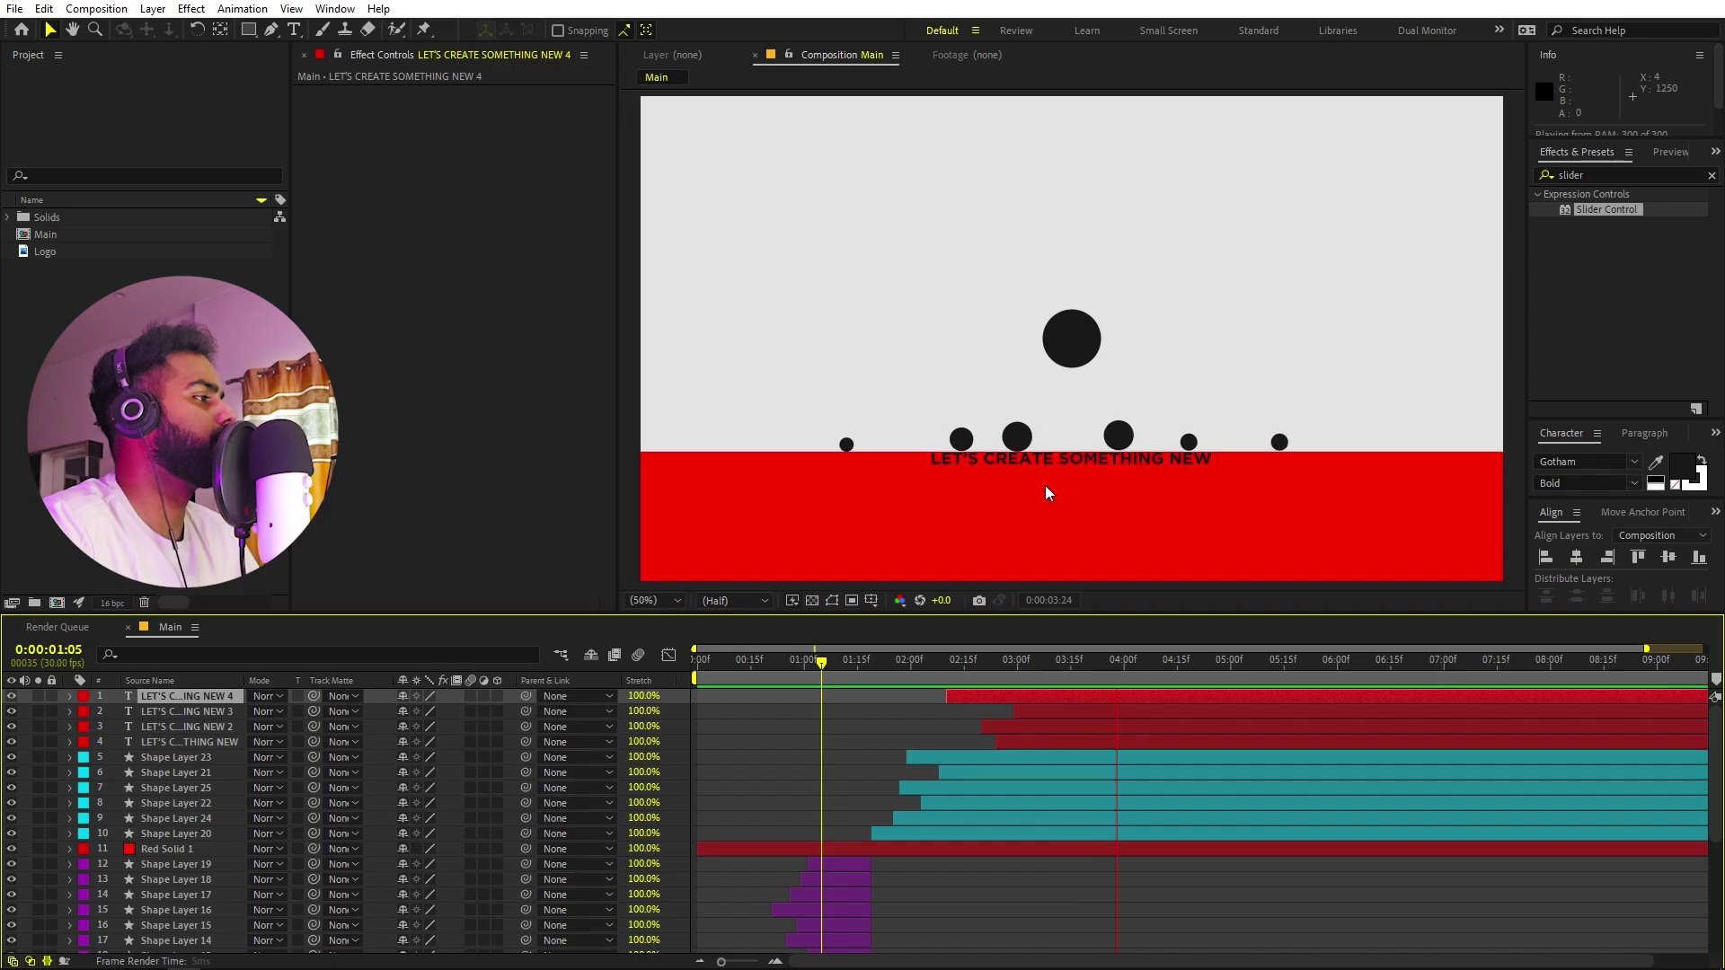
{"action": "key", "text": "space"}
Add a Scale keyframe at 0:00:01:19 to the large central circle, Shape Layer 1.
{"action": "left_click_drag", "start_coordinate": [867, 666], "coordinate": [969, 686]}
{"action": "left_click", "coordinate": [1085, 342]}
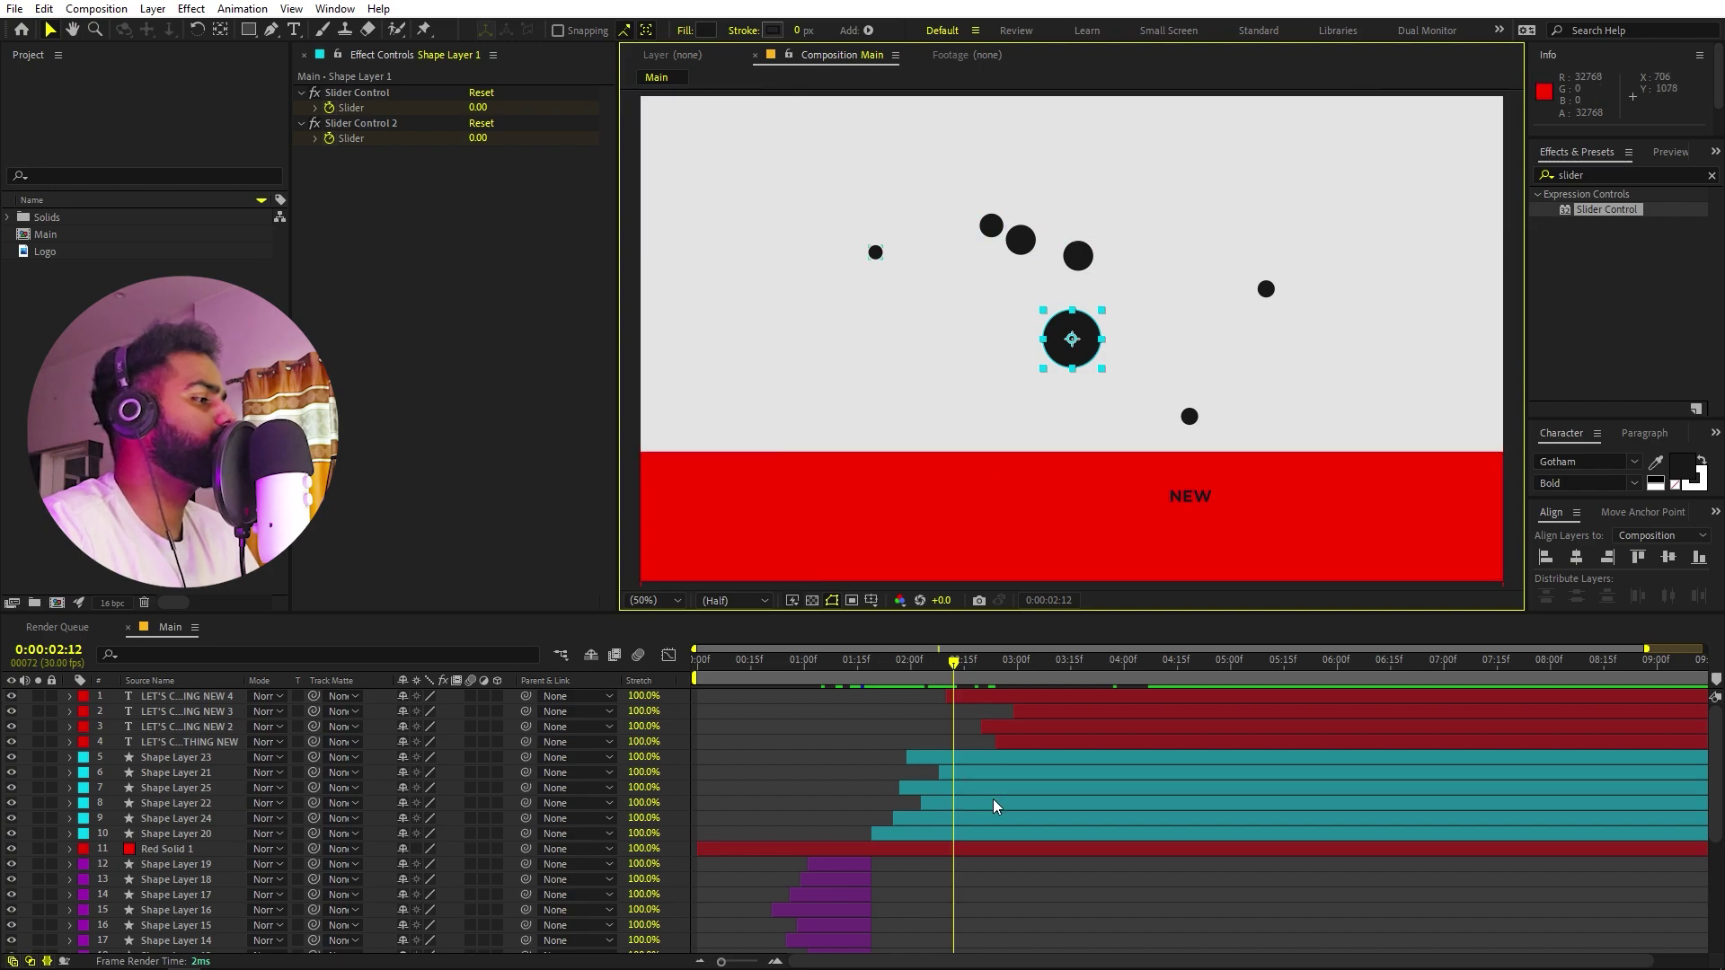
{"action": "scroll", "coordinate": [993, 806], "scroll_direction": "down", "scroll_amount": 5}
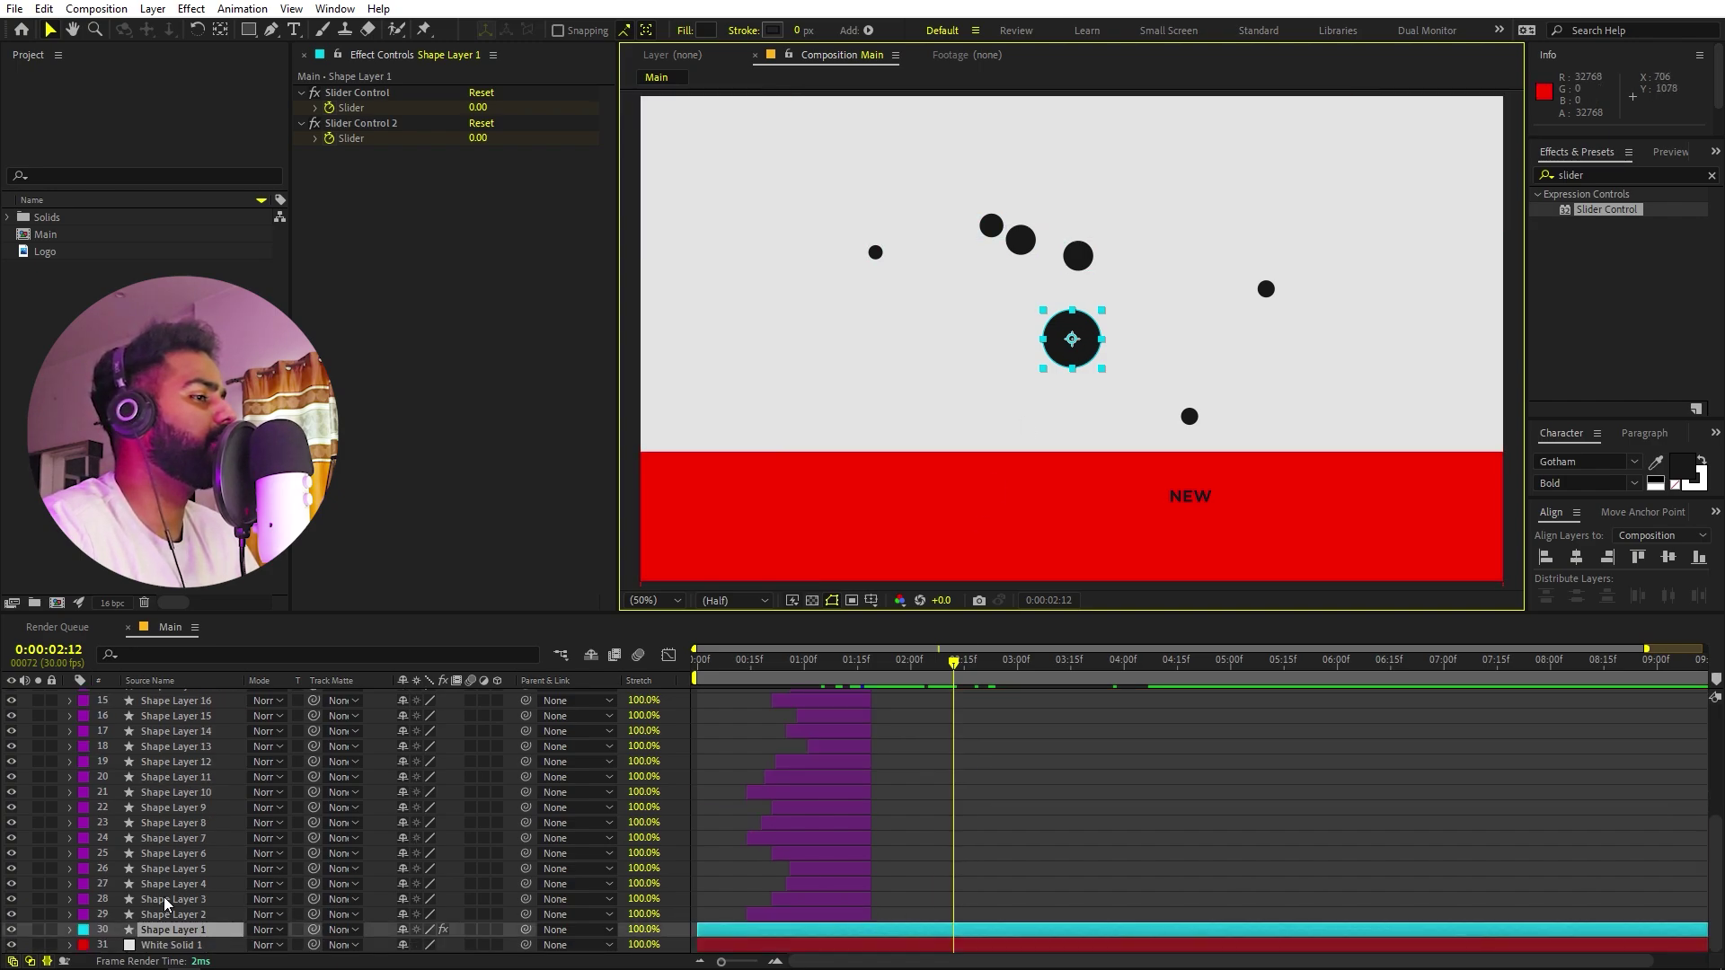
{"action": "key", "text": "s"}
{"action": "scroll", "coordinate": [894, 774], "scroll_direction": "down", "scroll_amount": 1}
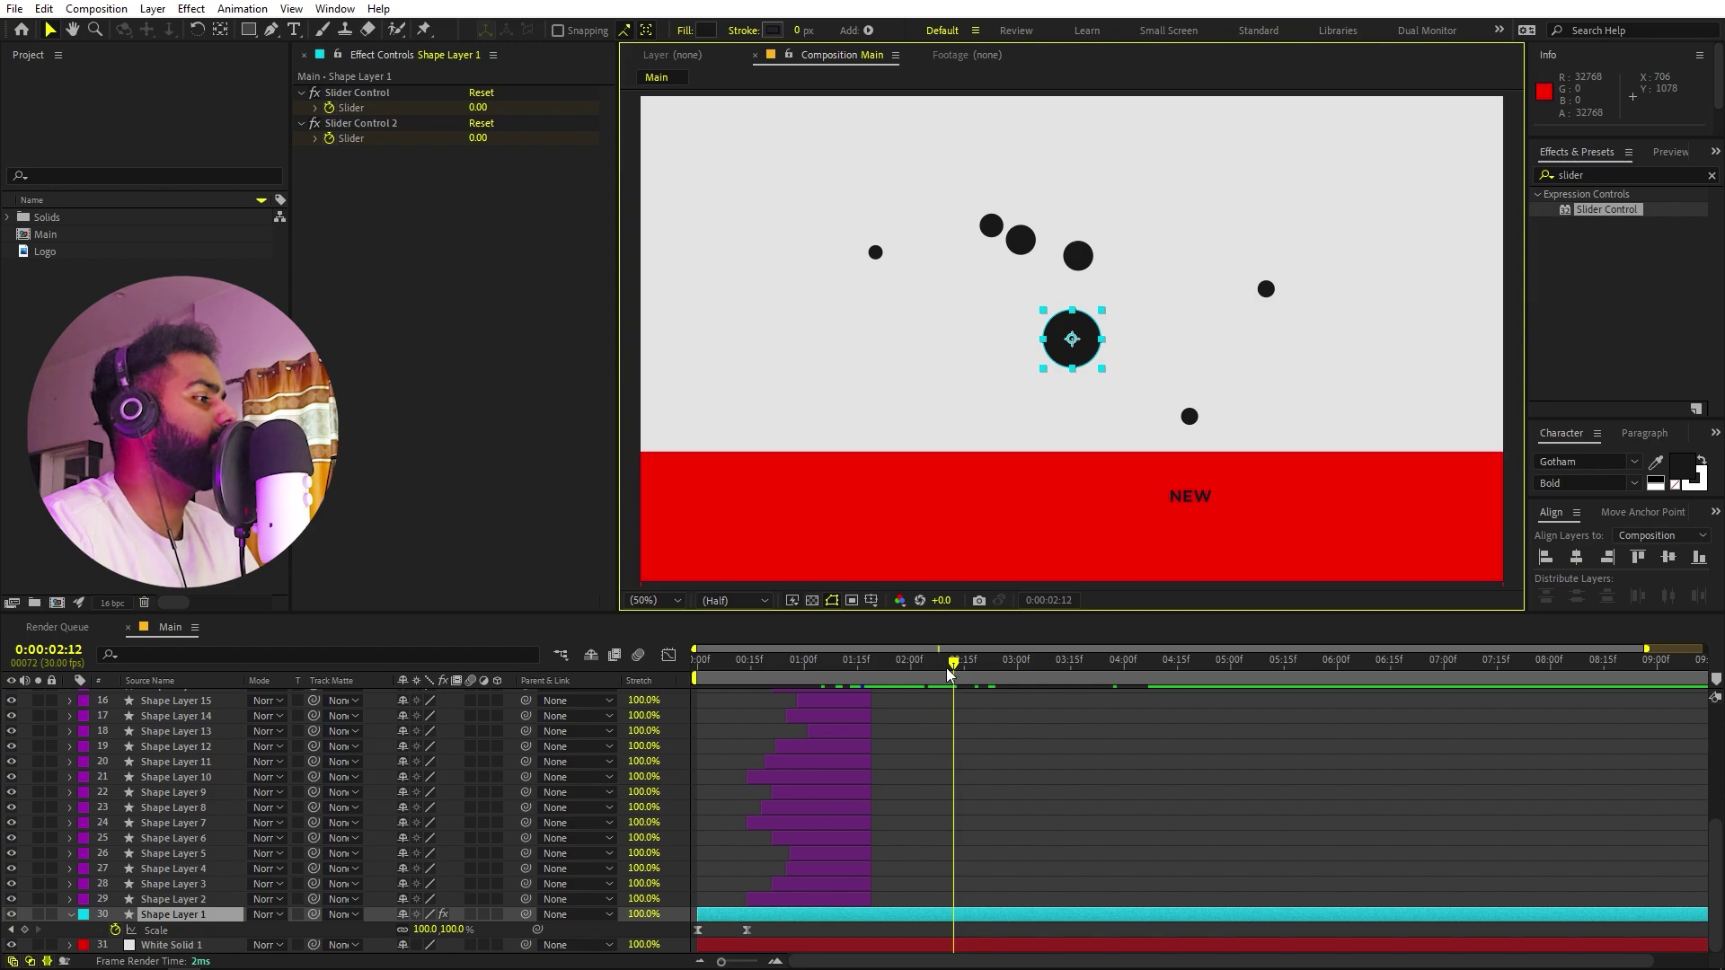
{"action": "left_click_drag", "start_coordinate": [947, 674], "coordinate": [870, 670]}
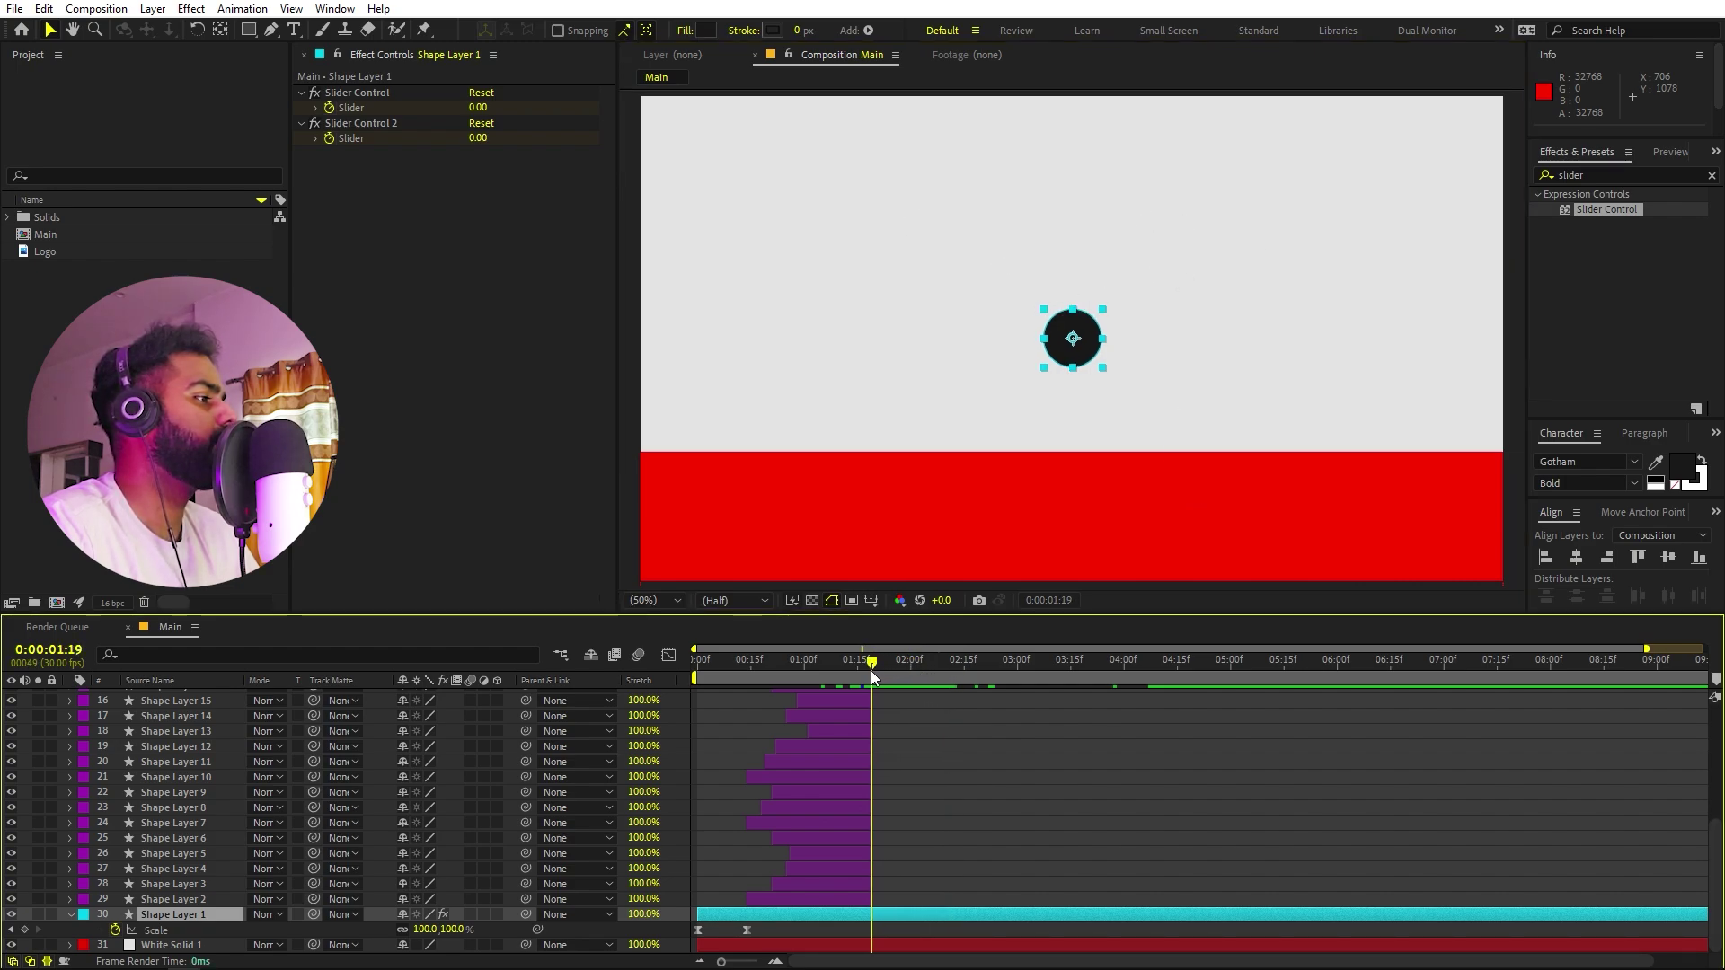
{"action": "left_click", "coordinate": [24, 930]}
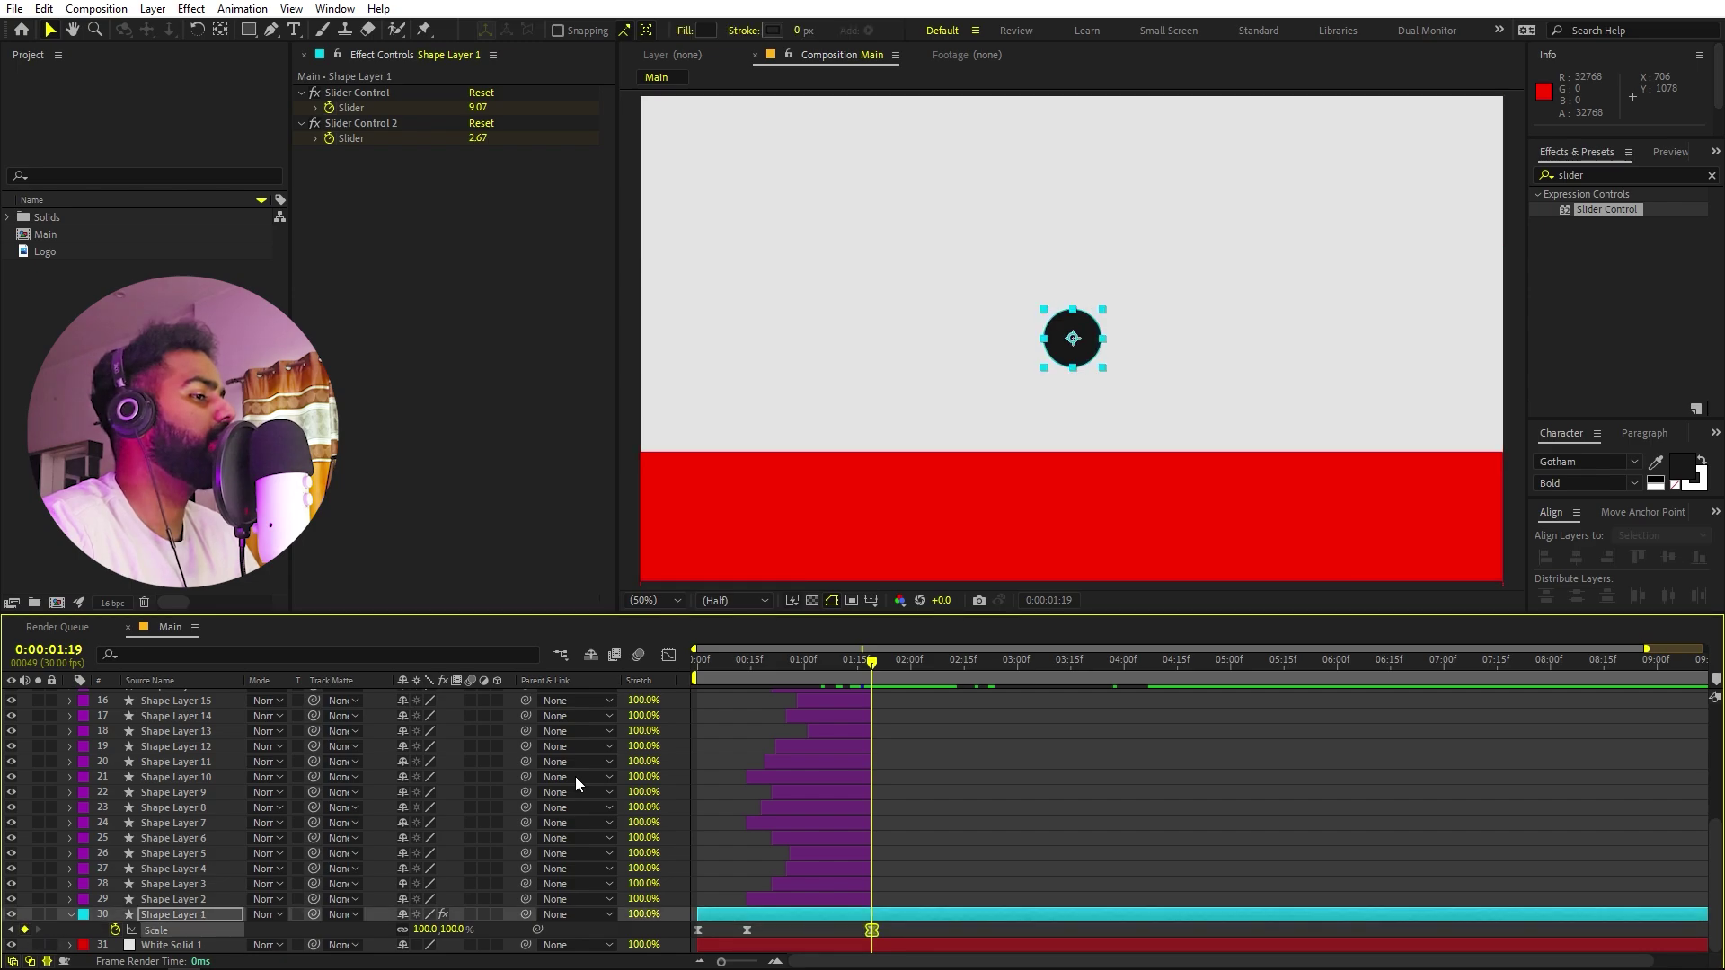
Set the central circle's Scale to 0% at 0:00:02:13.
{"action": "left_click", "coordinate": [889, 667]}
{"action": "left_click_drag", "start_coordinate": [902, 667], "coordinate": [958, 671]}
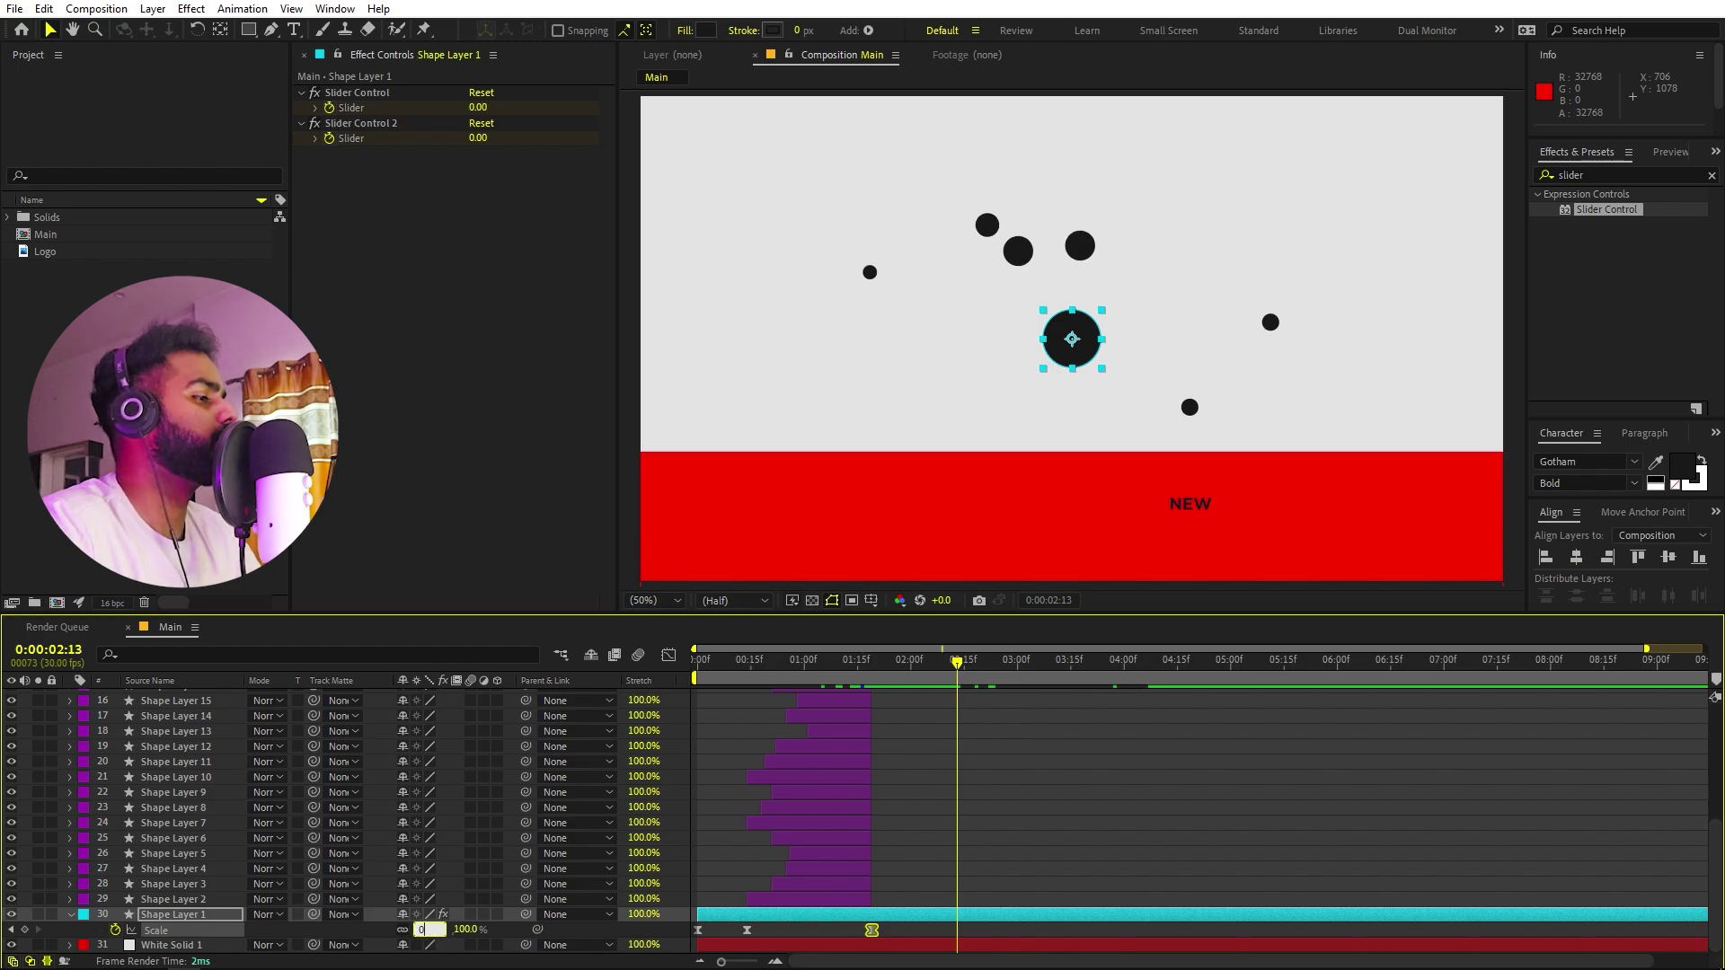
{"action": "key", "text": "Return"}
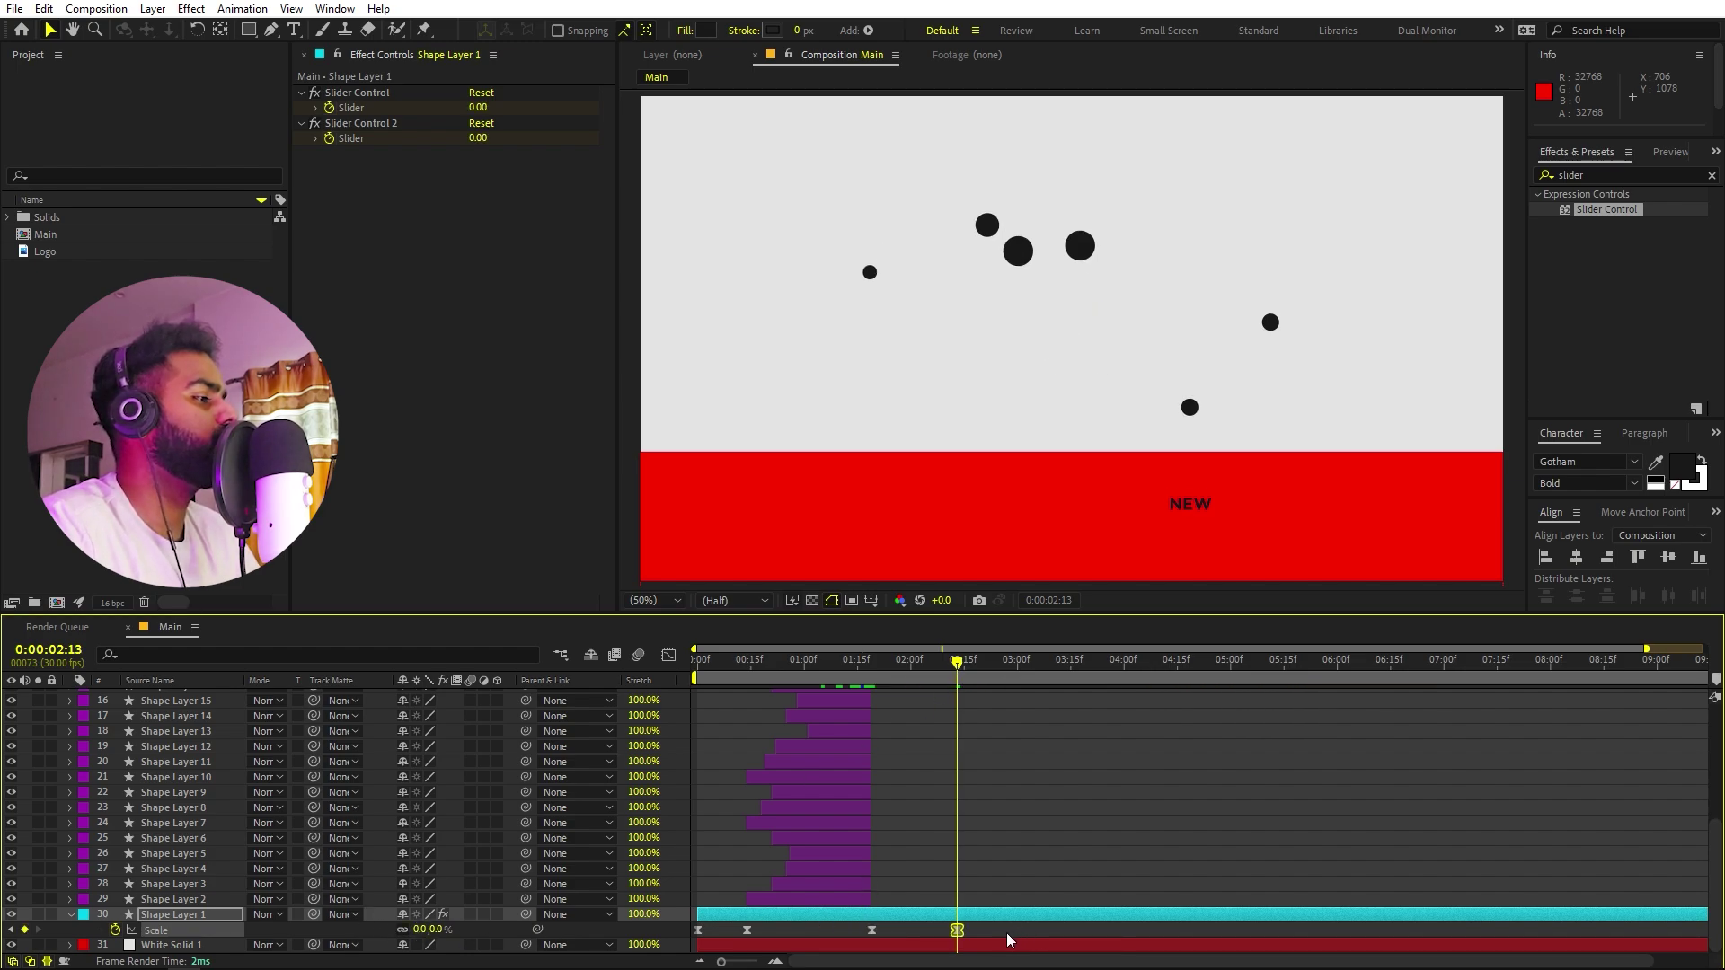
Apply Easy Ease to Shape Layer 1's last two Scale keyframes and lengthen their inner speed-graph handles for a sharper mid-shrink peak.
{"action": "left_click_drag", "start_coordinate": [1014, 929], "coordinate": [866, 935]}
{"action": "left_click", "coordinate": [670, 655]}
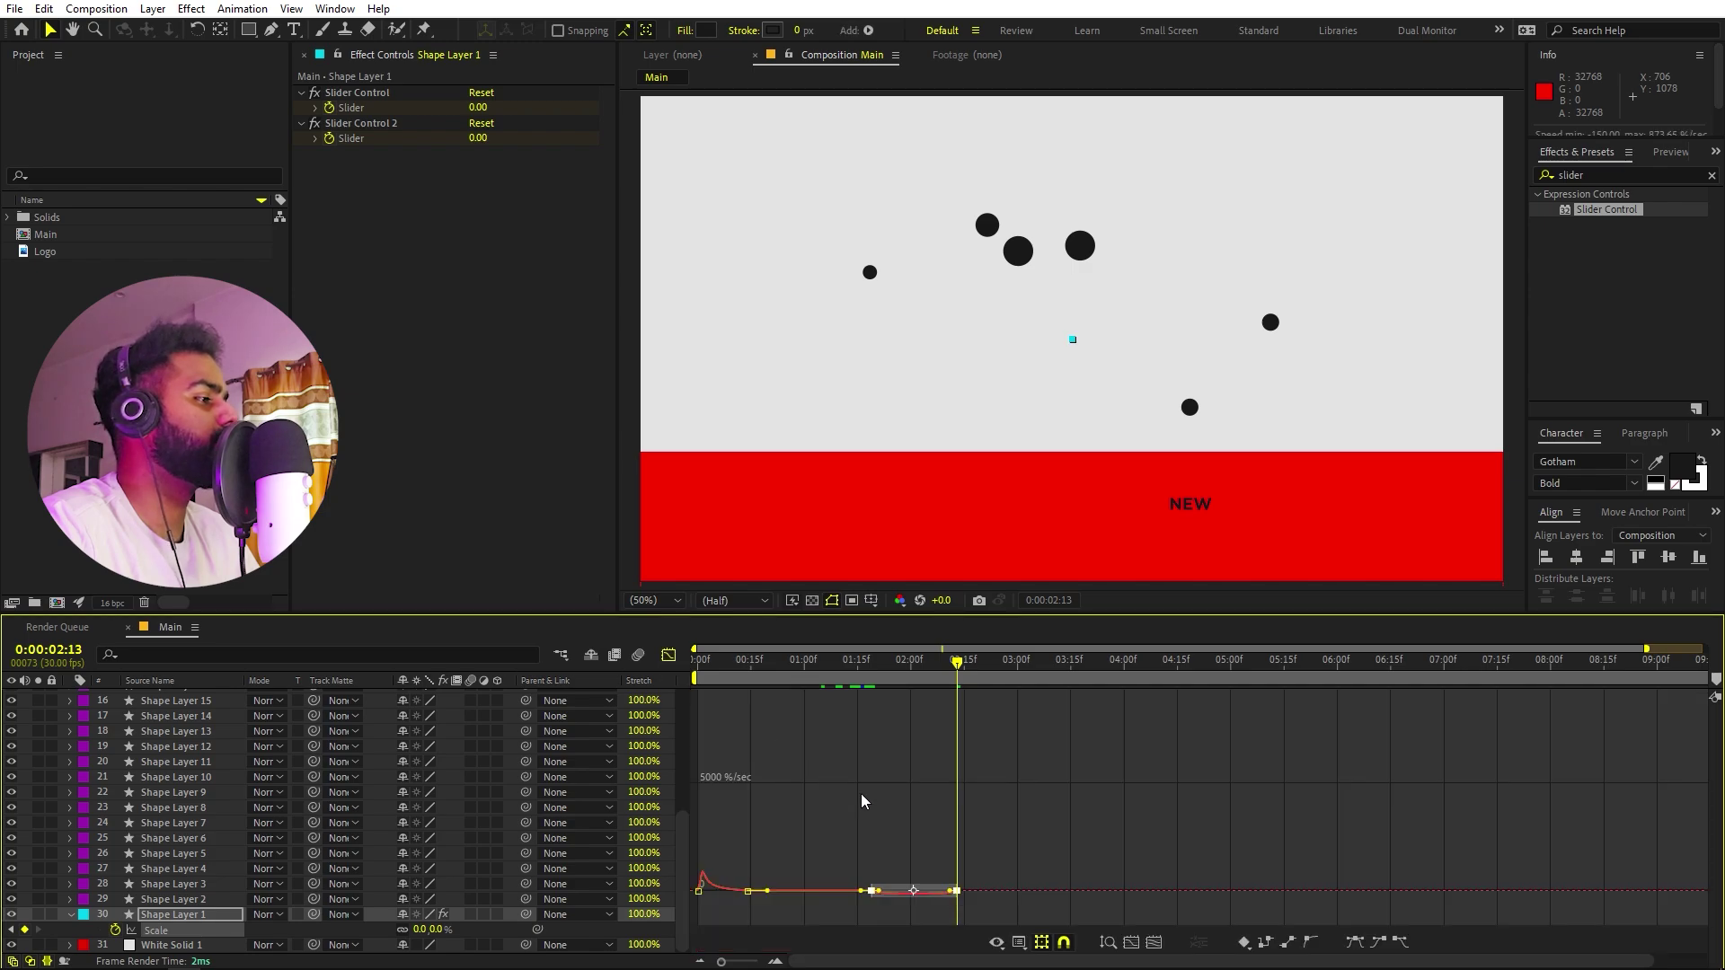
{"action": "left_click_drag", "start_coordinate": [1054, 874], "coordinate": [860, 911]}
{"action": "key", "text": "F9"}
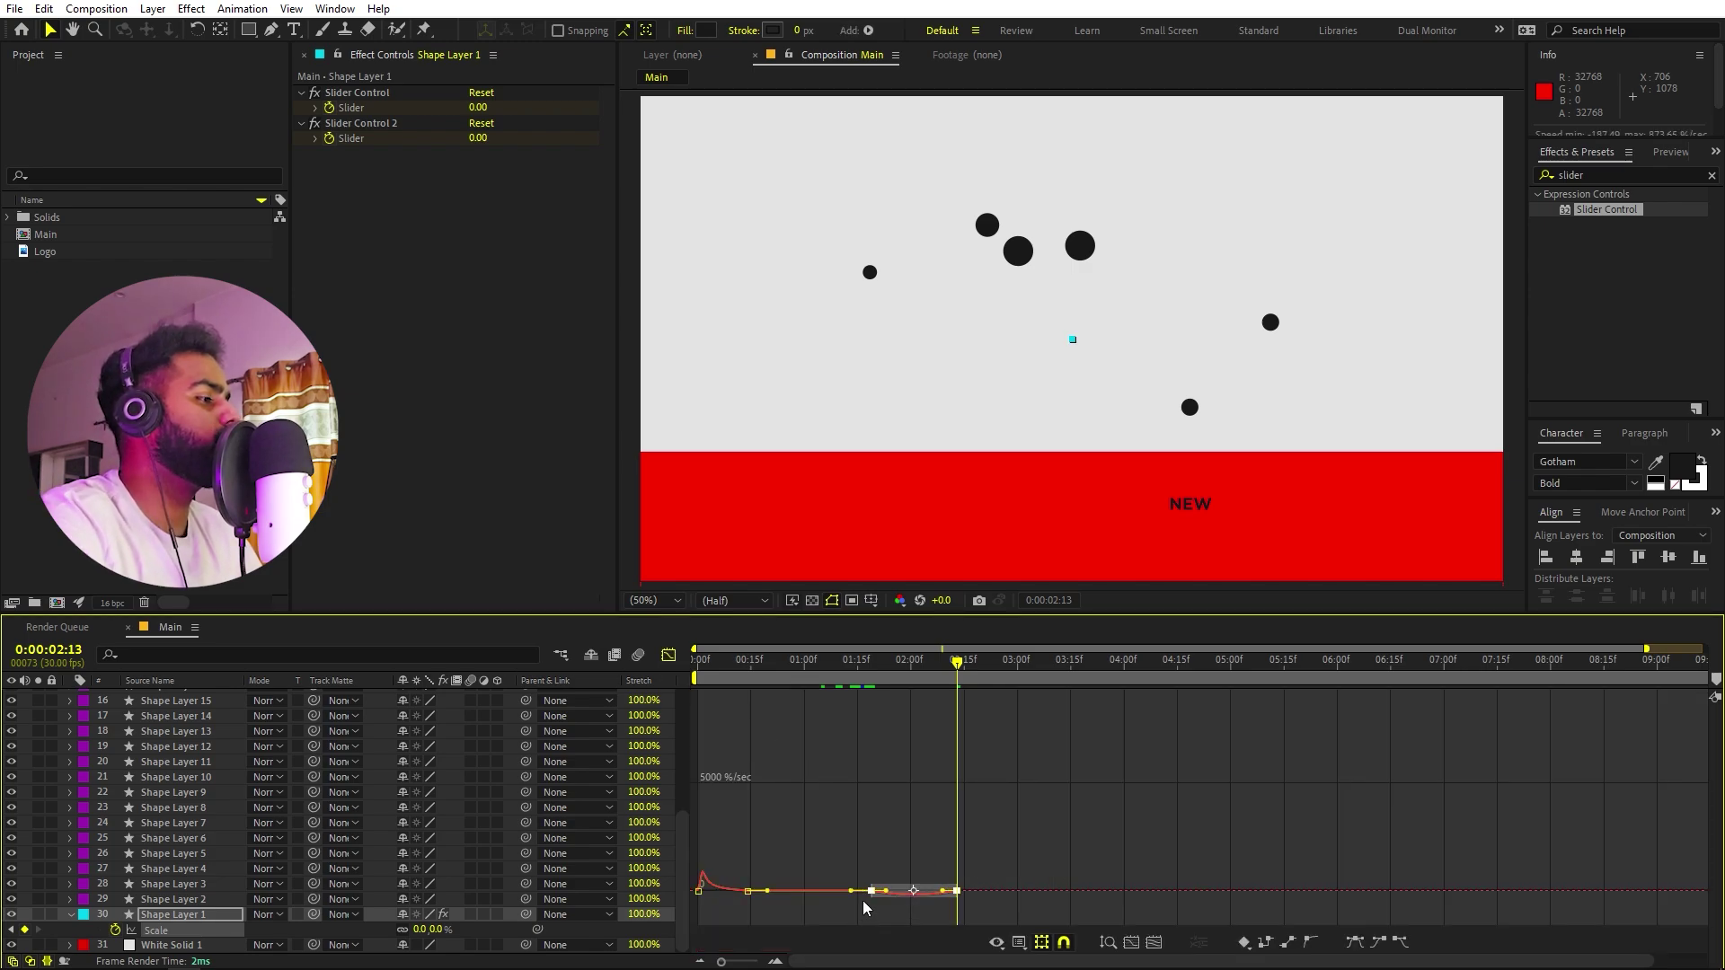
{"action": "scroll", "coordinate": [856, 843], "scroll_direction": "up", "scroll_amount": 6}
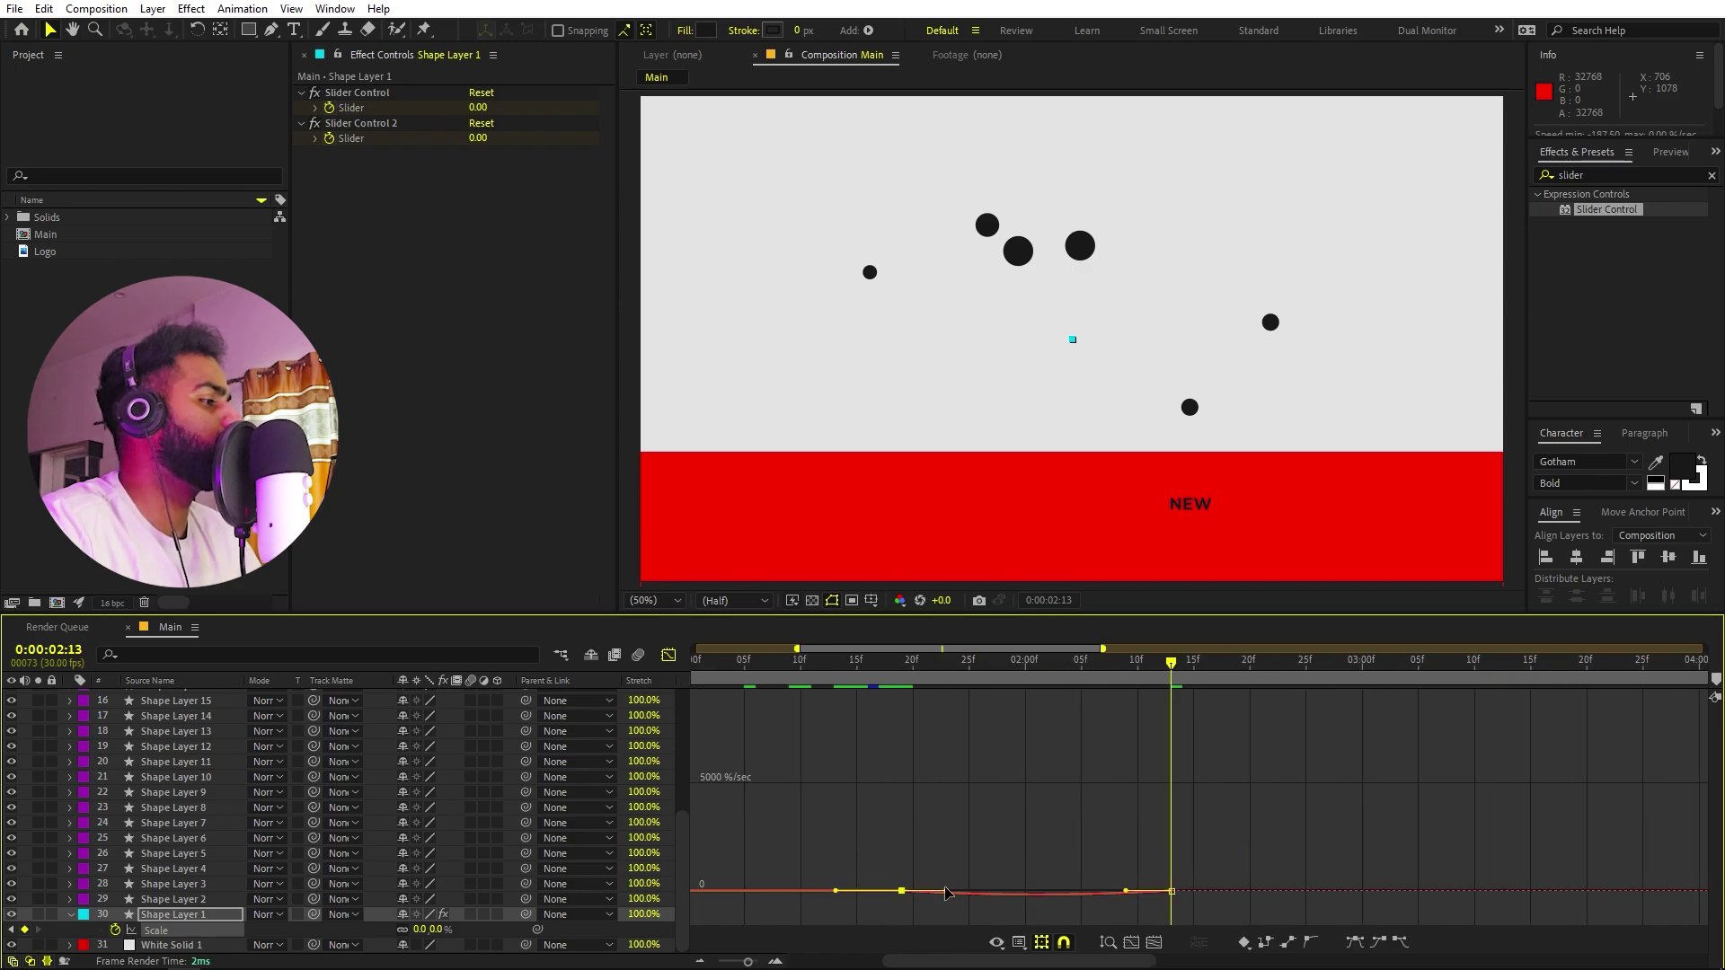
{"action": "left_click_drag", "start_coordinate": [945, 890], "coordinate": [969, 890]}
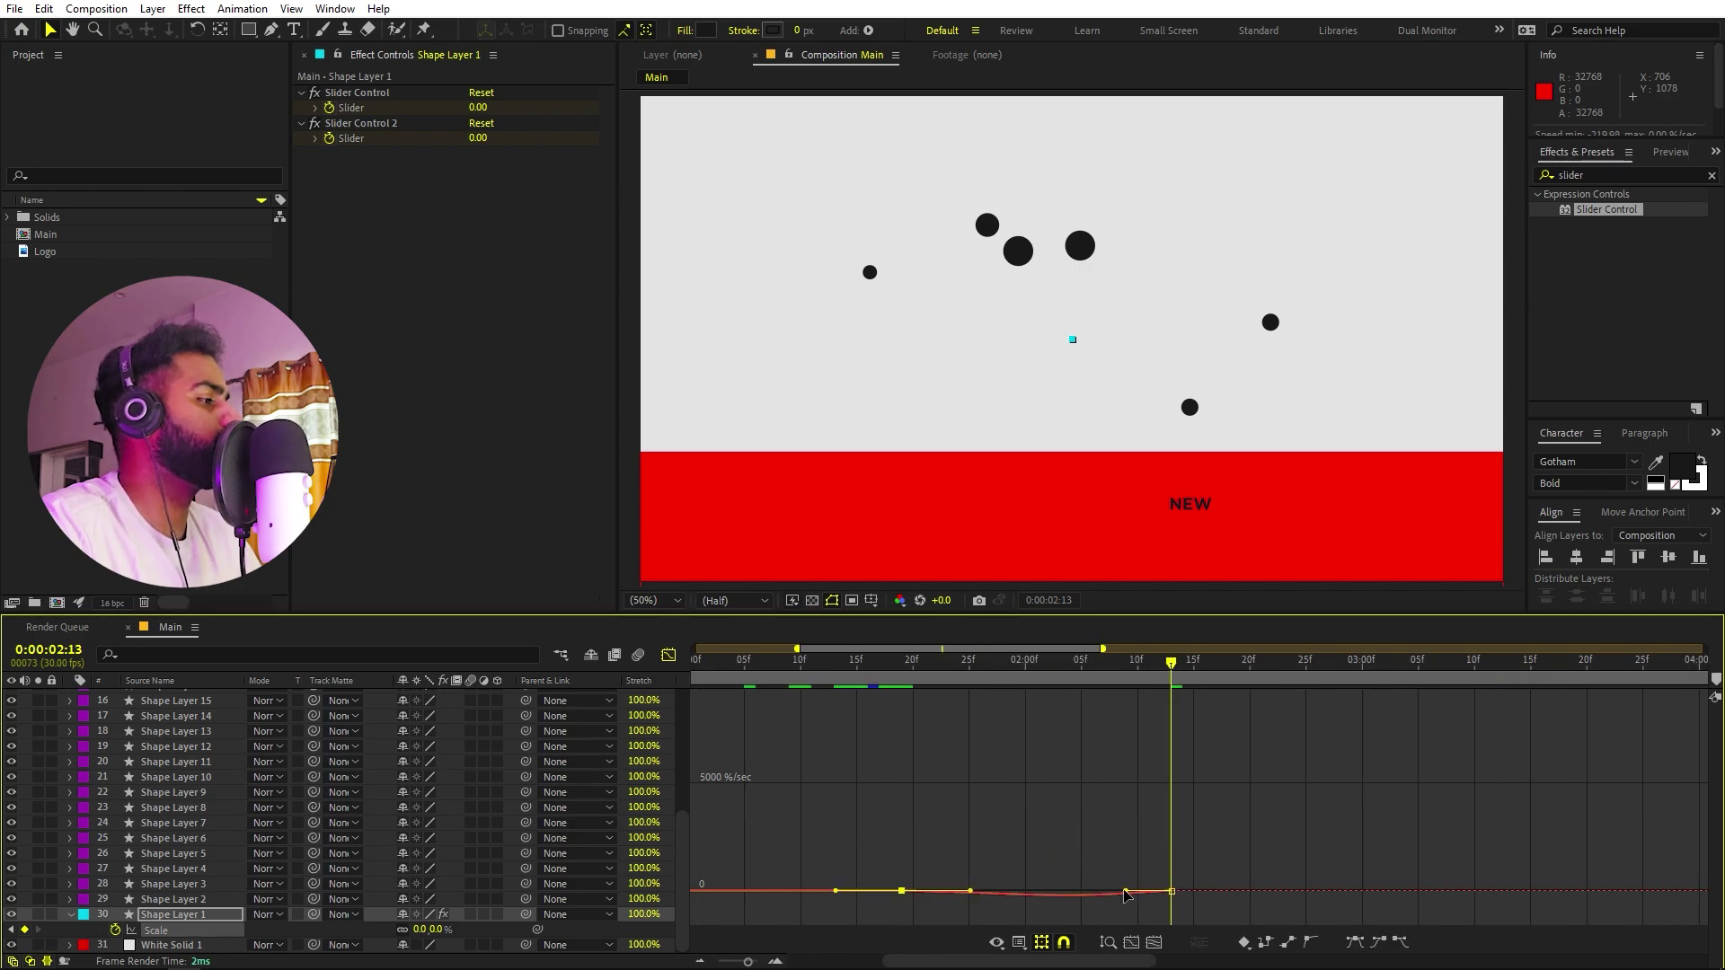
{"action": "left_click_drag", "start_coordinate": [1125, 893], "coordinate": [1052, 891]}
Preview the central circle's shrink together with the bouncing circles and dropping words.
{"action": "key", "text": "space"}
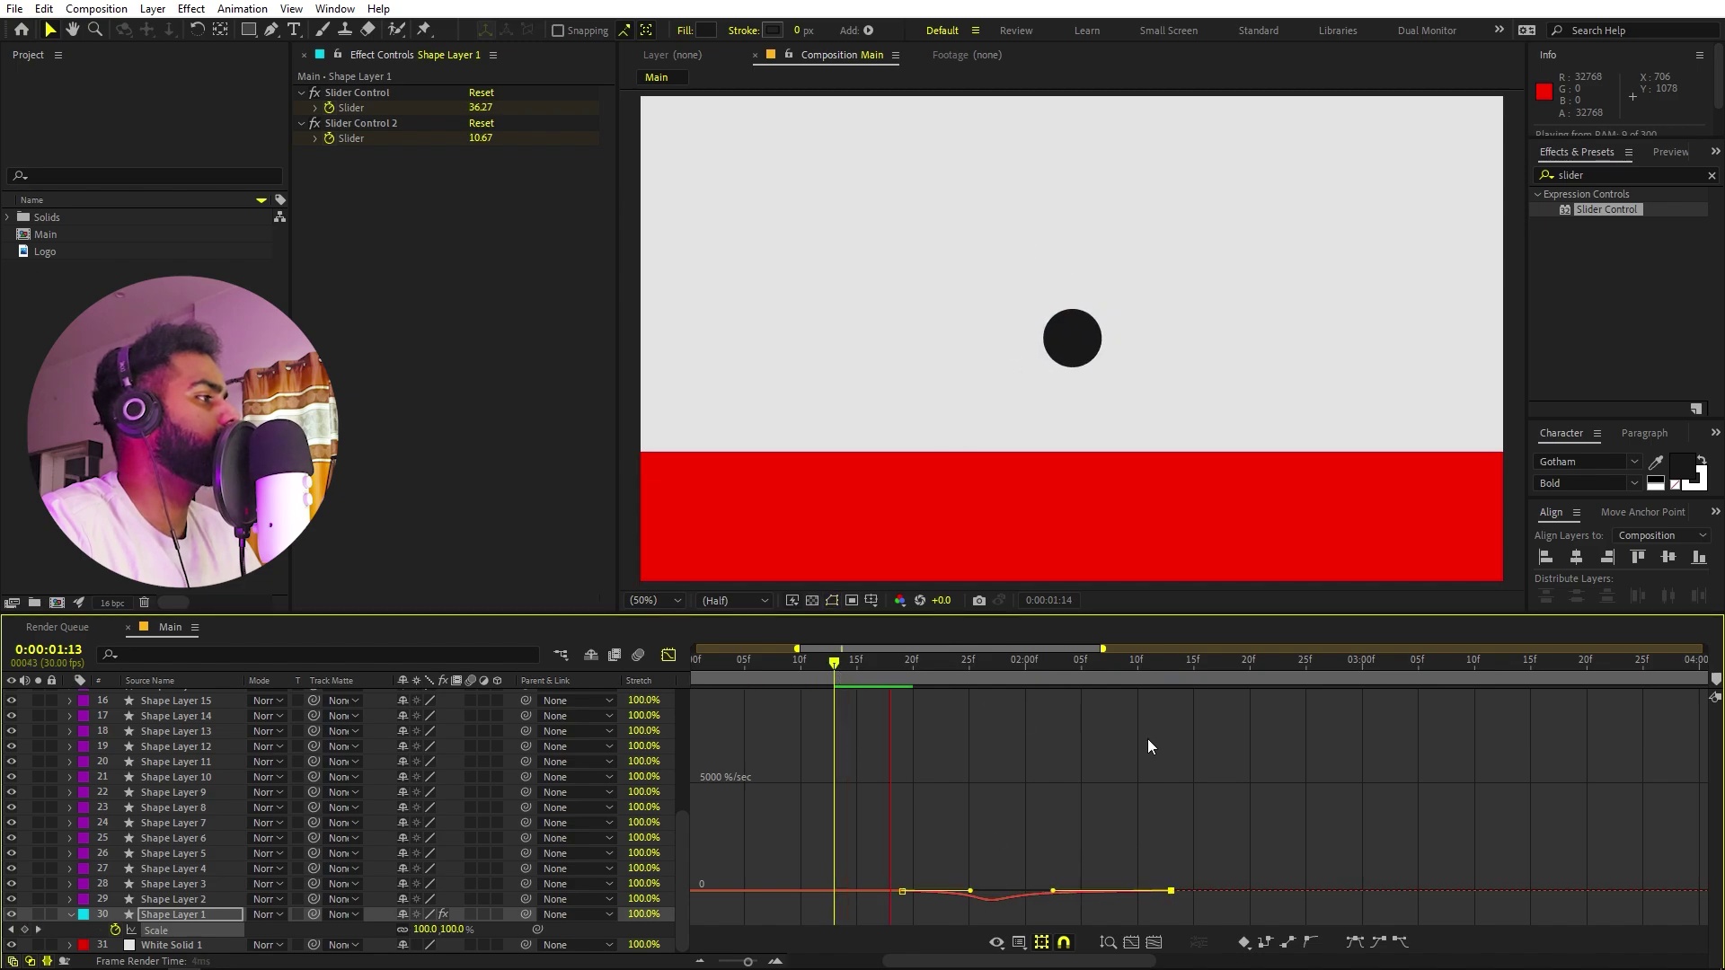
{"action": "key", "text": "space"}
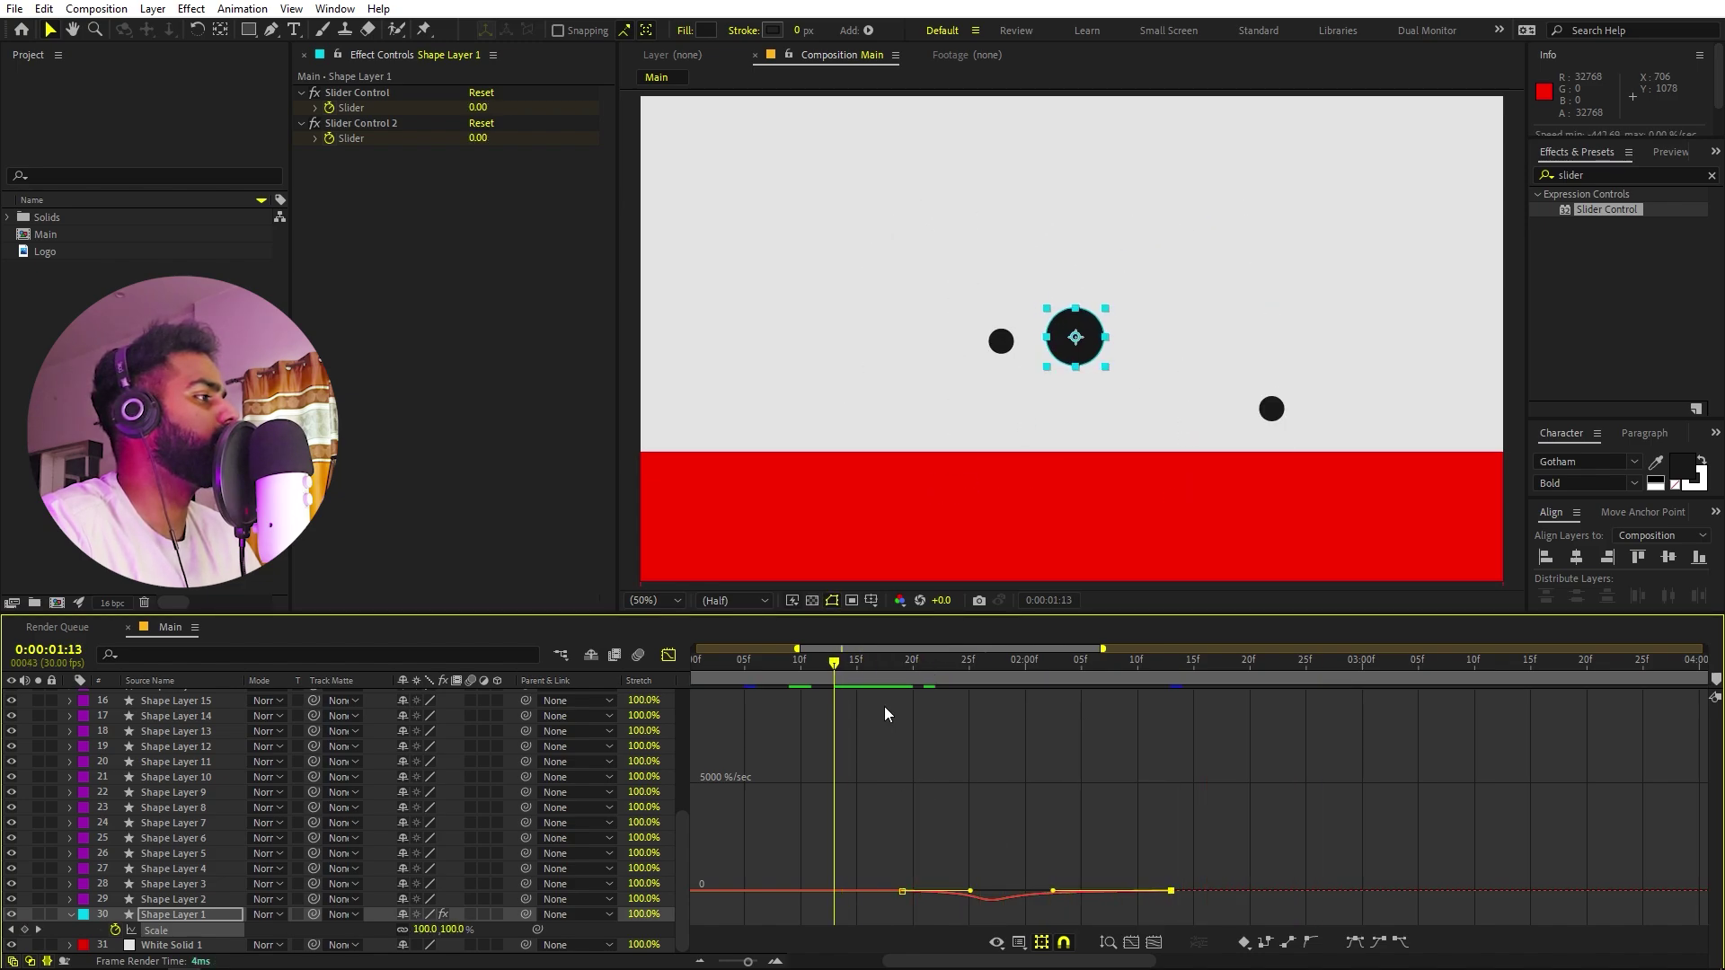
{"action": "key", "text": "space"}
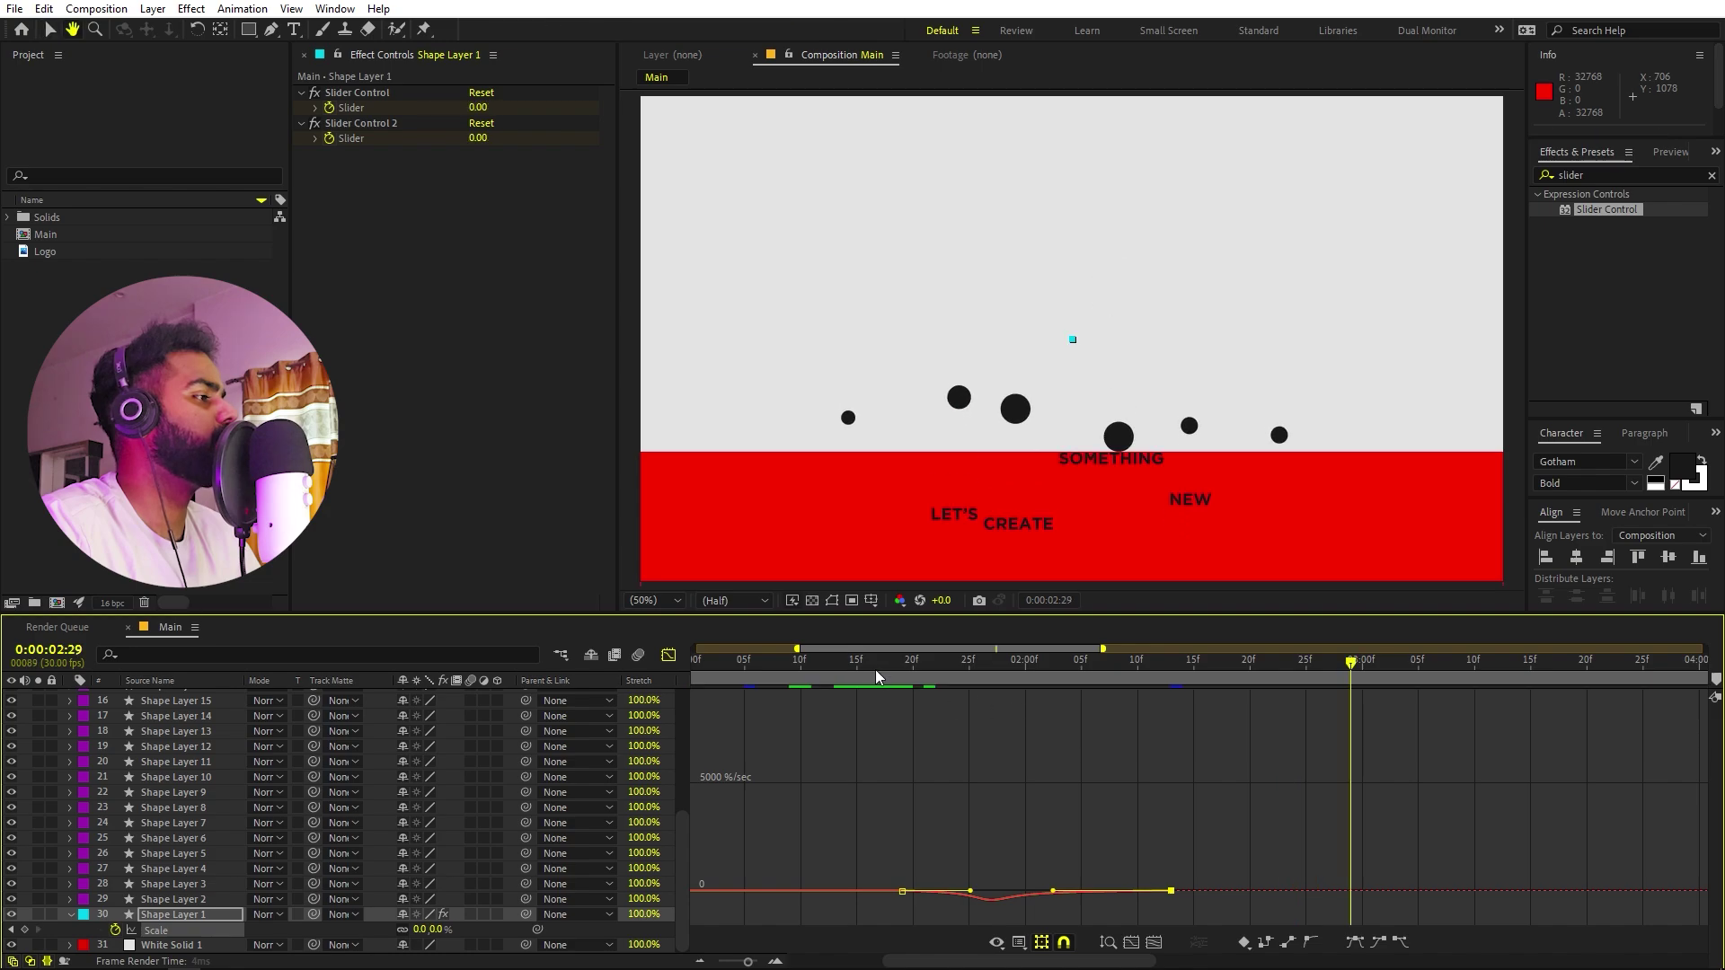
{"action": "left_click", "coordinate": [869, 665]}
{"action": "key", "text": "space"}
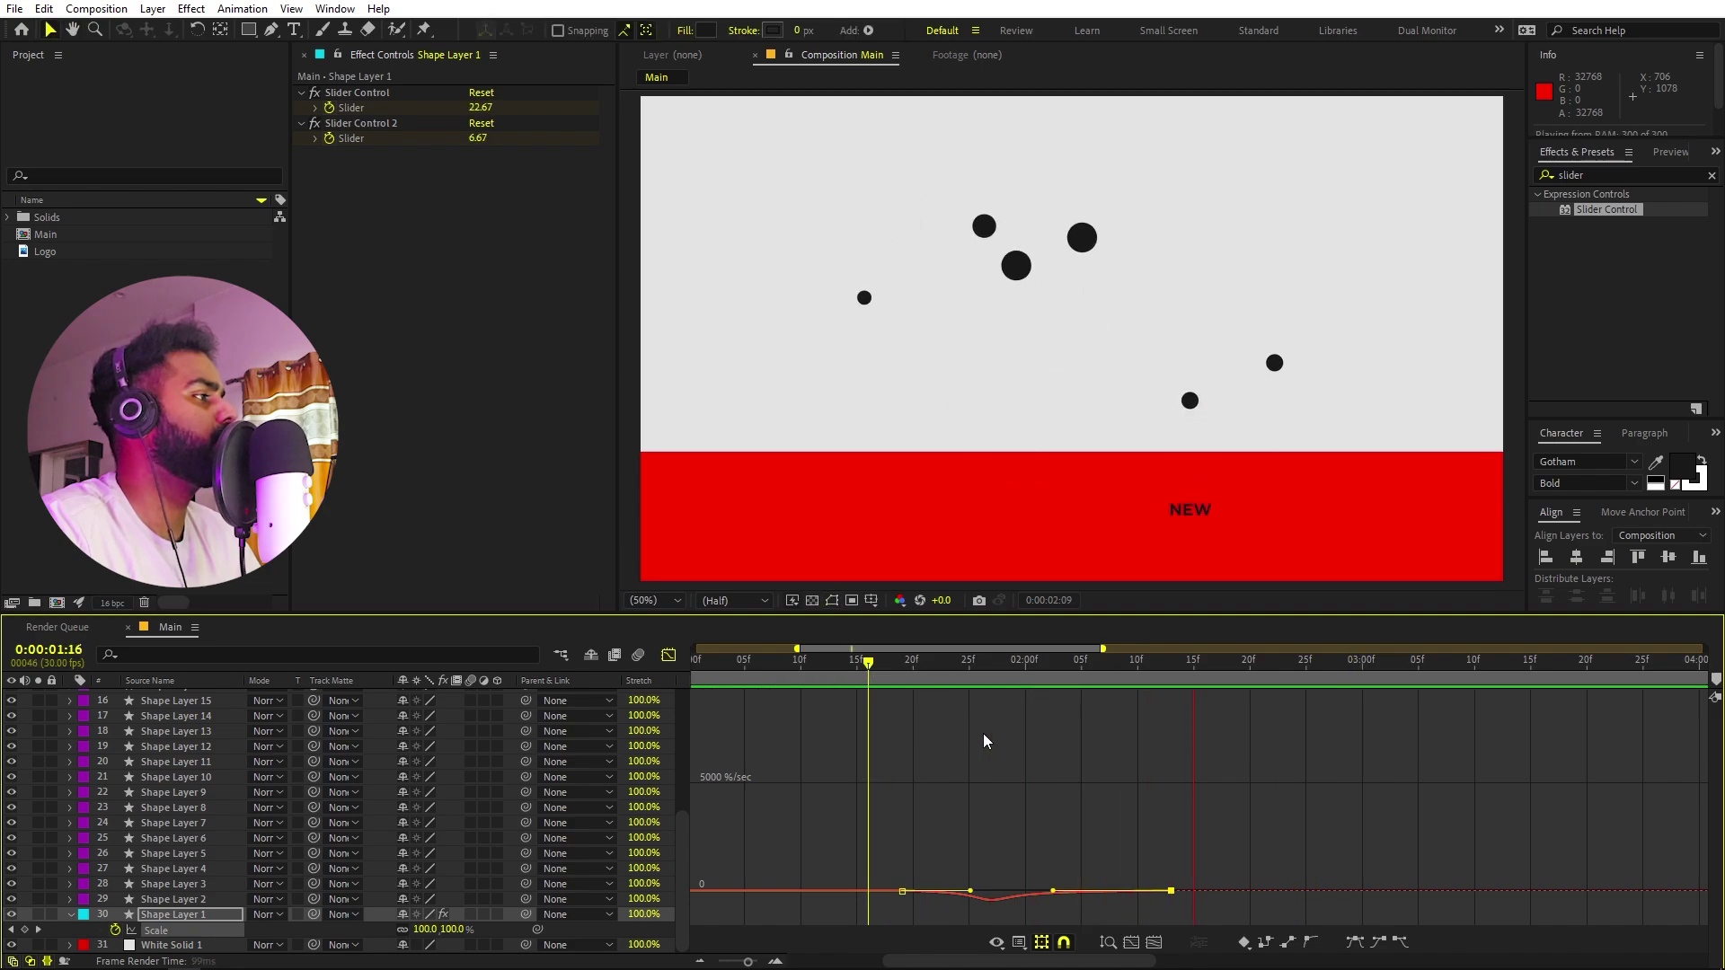
Add Scale keyframes at 0:00:02:29 to the six bouncing circle layers, Shape Layers 20 to 25.
{"action": "key", "text": "space"}
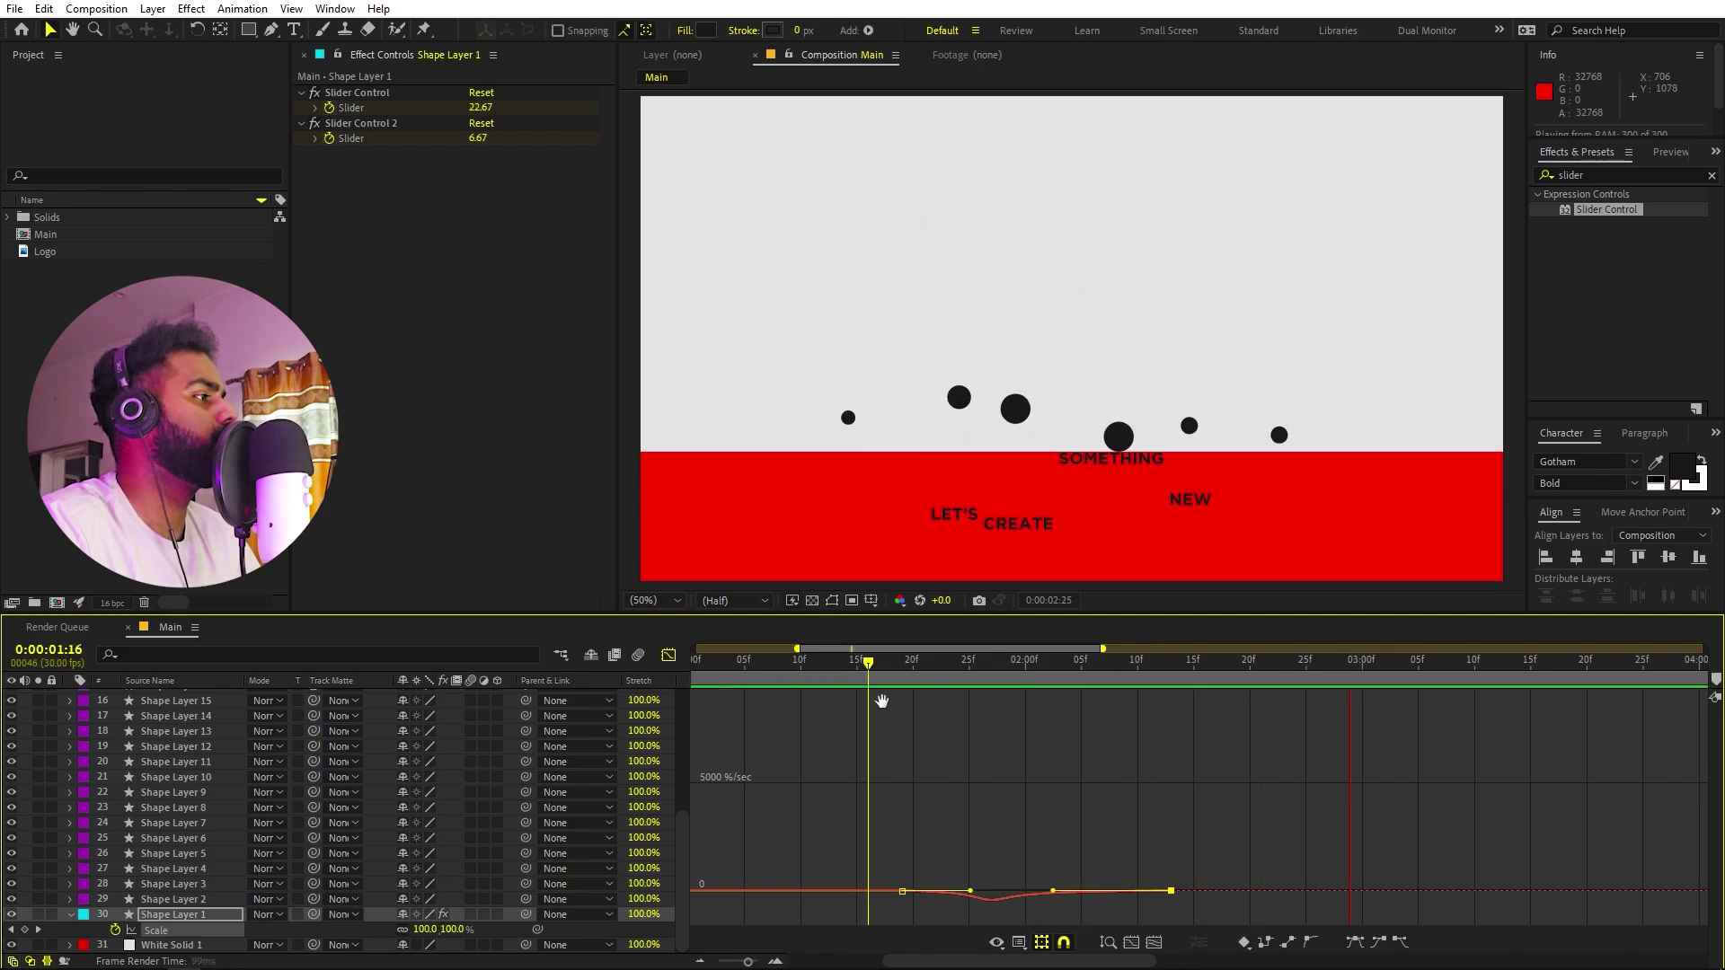
{"action": "key", "text": "space"}
{"action": "left_click", "coordinate": [669, 656]}
{"action": "key", "text": "shift+semicolon"}
{"action": "scroll", "coordinate": [935, 808], "scroll_direction": "up", "scroll_amount": 1}
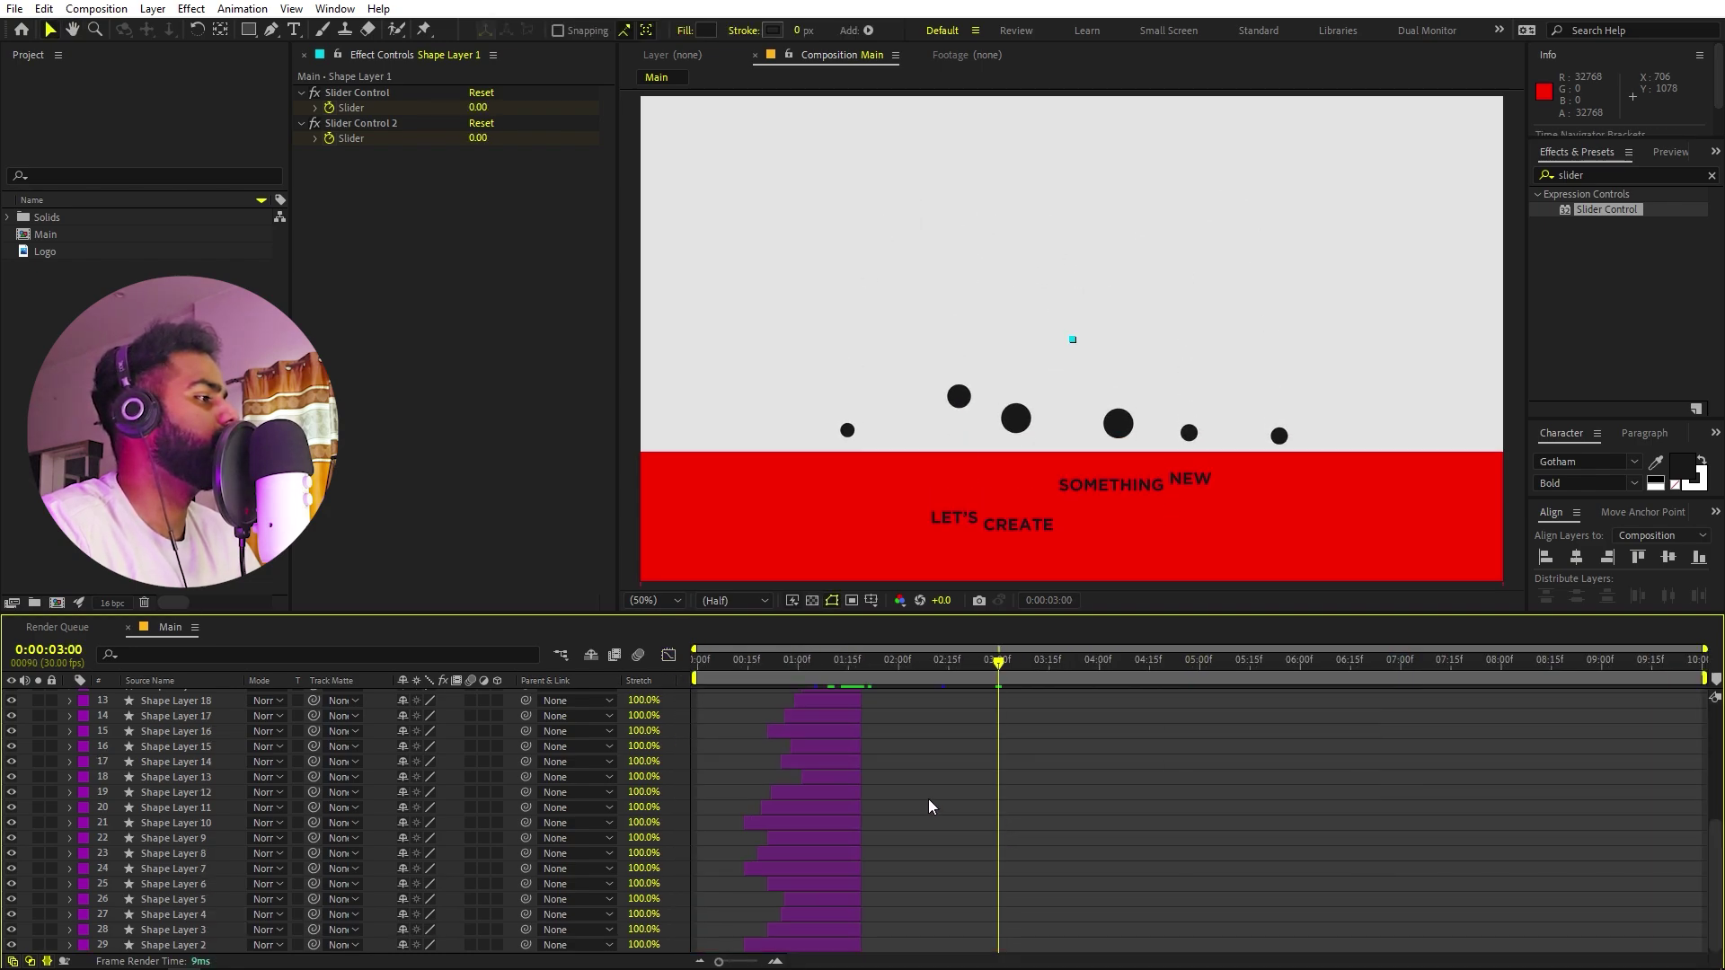
{"action": "scroll", "coordinate": [931, 806], "scroll_direction": "up", "scroll_amount": 5}
{"action": "mouse_move", "coordinate": [968, 665]}
{"action": "left_mouse_down"}
{"action": "mouse_move", "coordinate": [887, 665]}
{"action": "mouse_move", "coordinate": [938, 665]}
{"action": "left_mouse_up"}
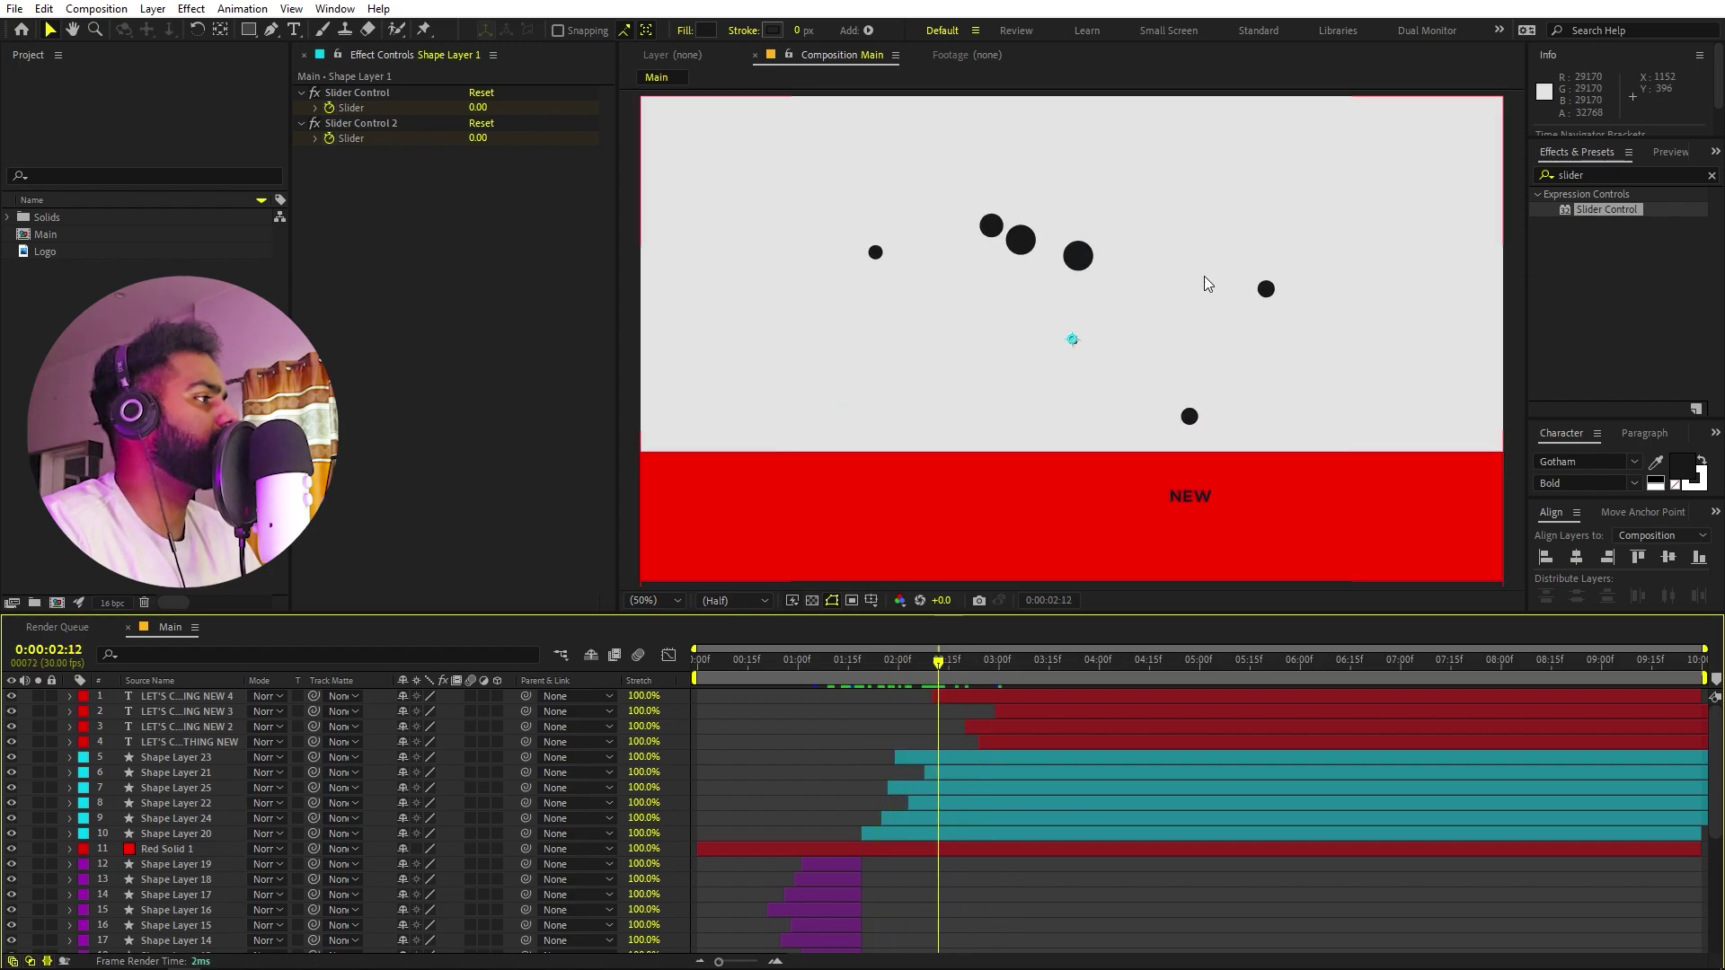
{"action": "left_click", "coordinate": [954, 765]}
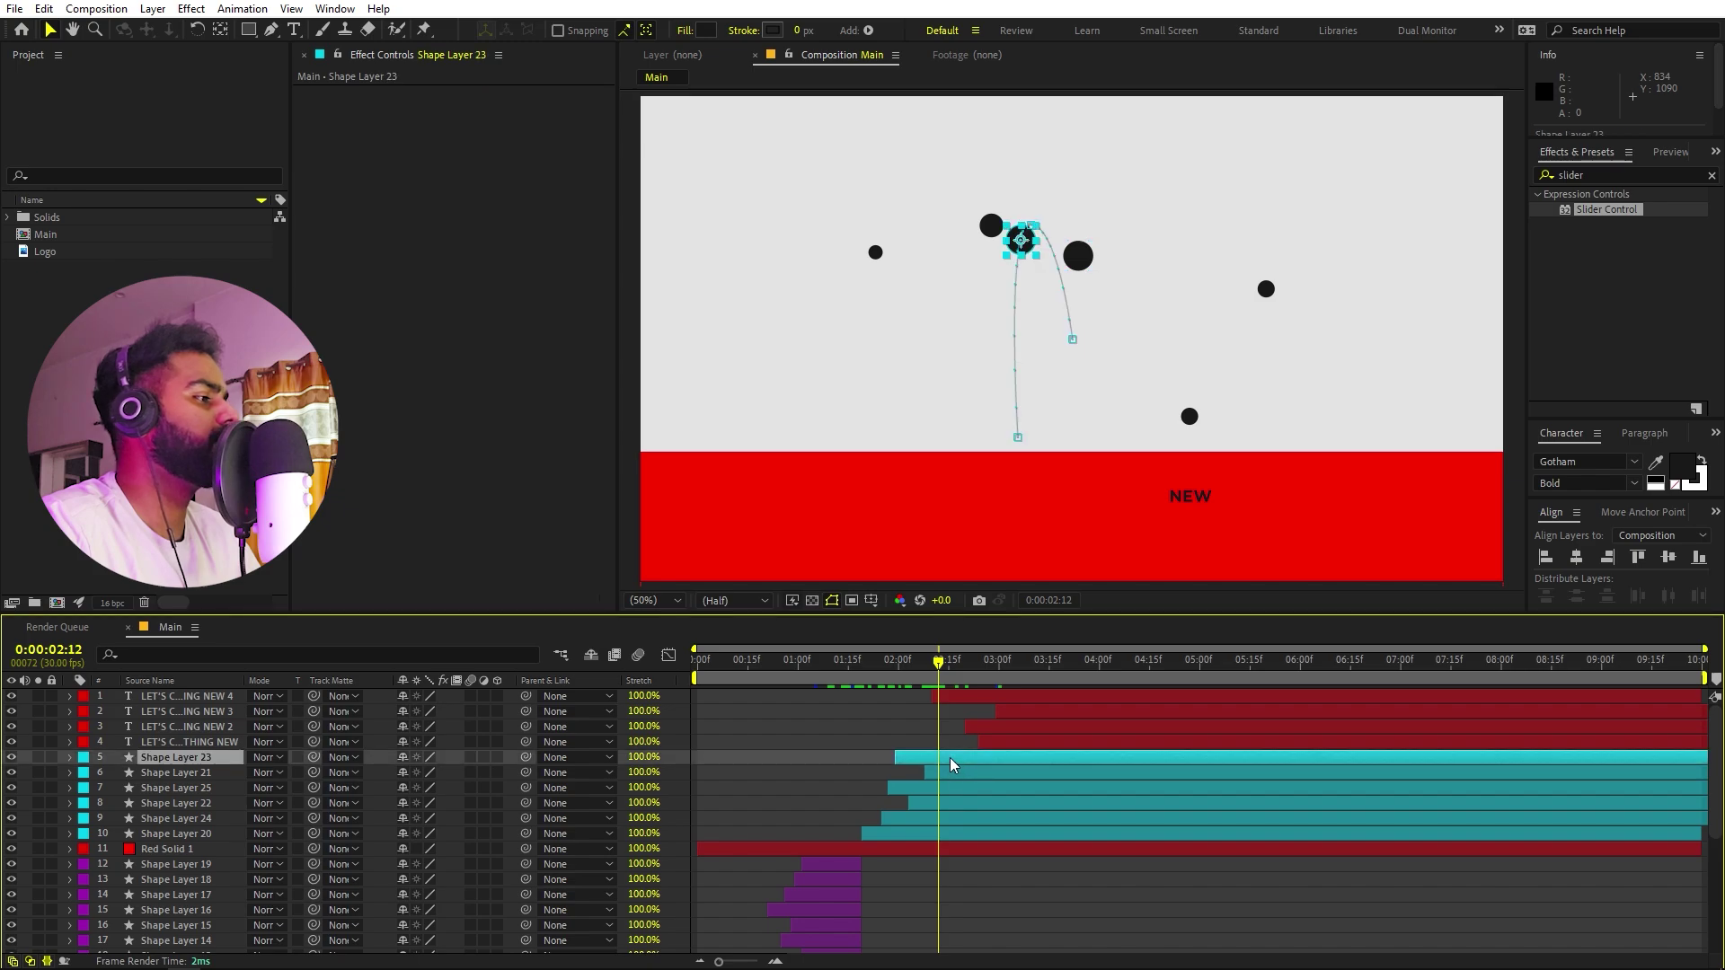
{"action": "left_click", "coordinate": [155, 834], "text": "shift"}
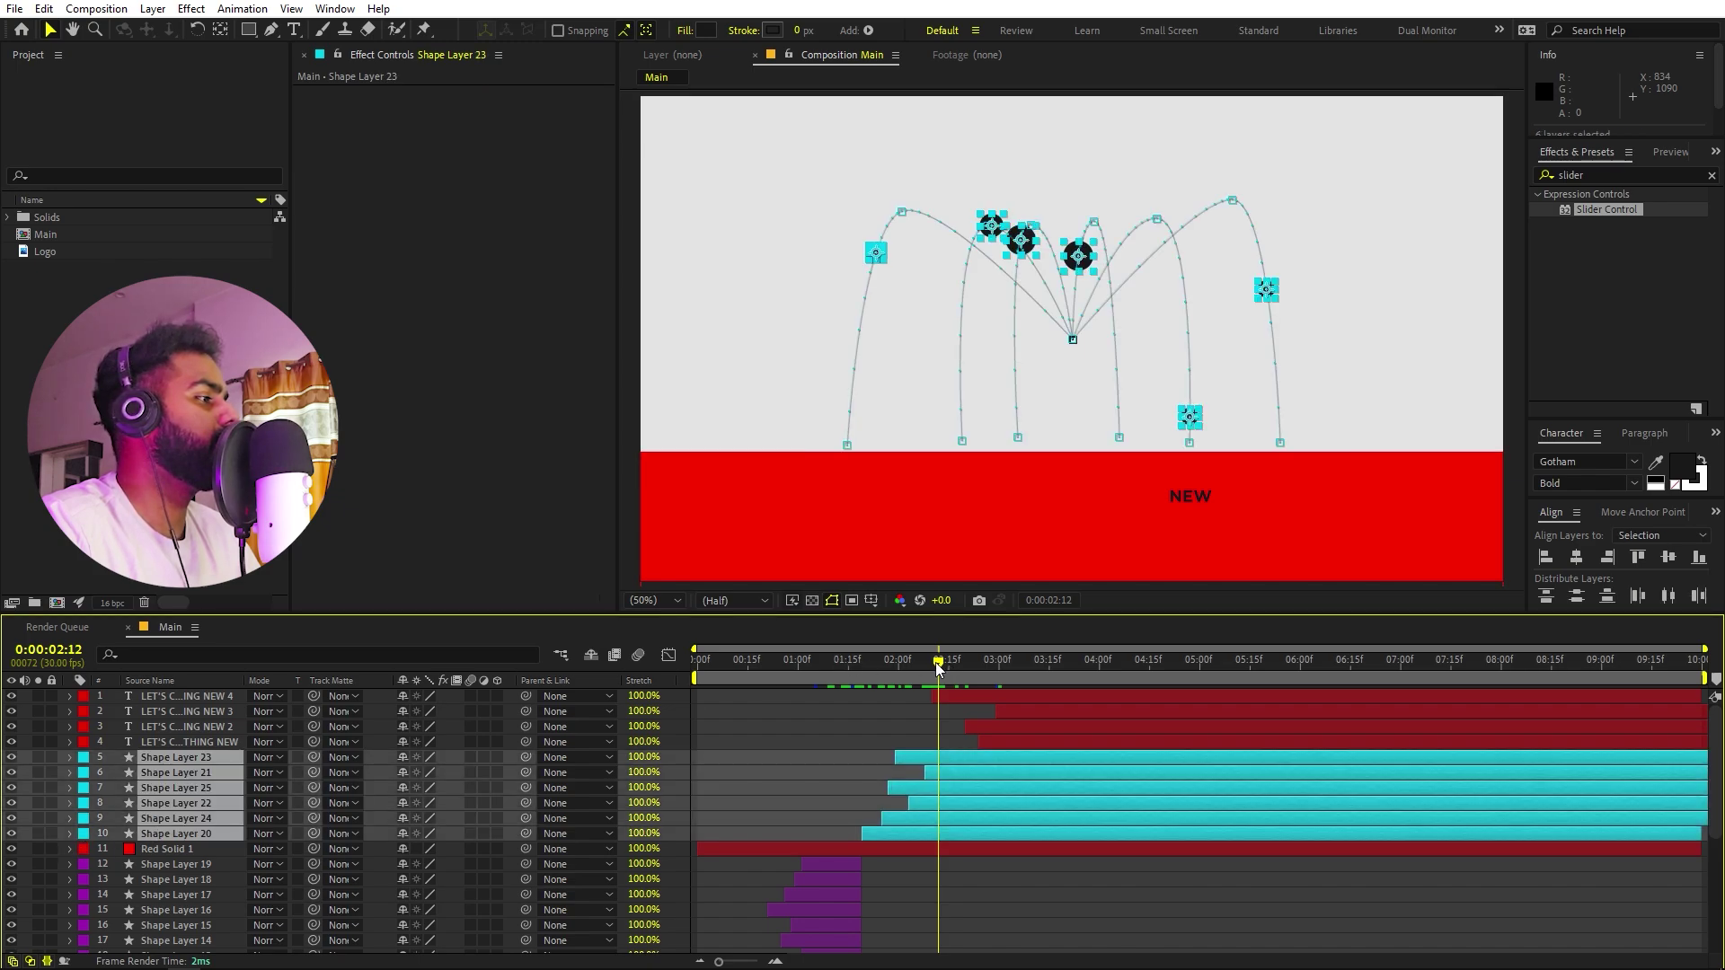
{"action": "left_click_drag", "start_coordinate": [938, 667], "coordinate": [996, 669]}
{"action": "key", "text": "s"}
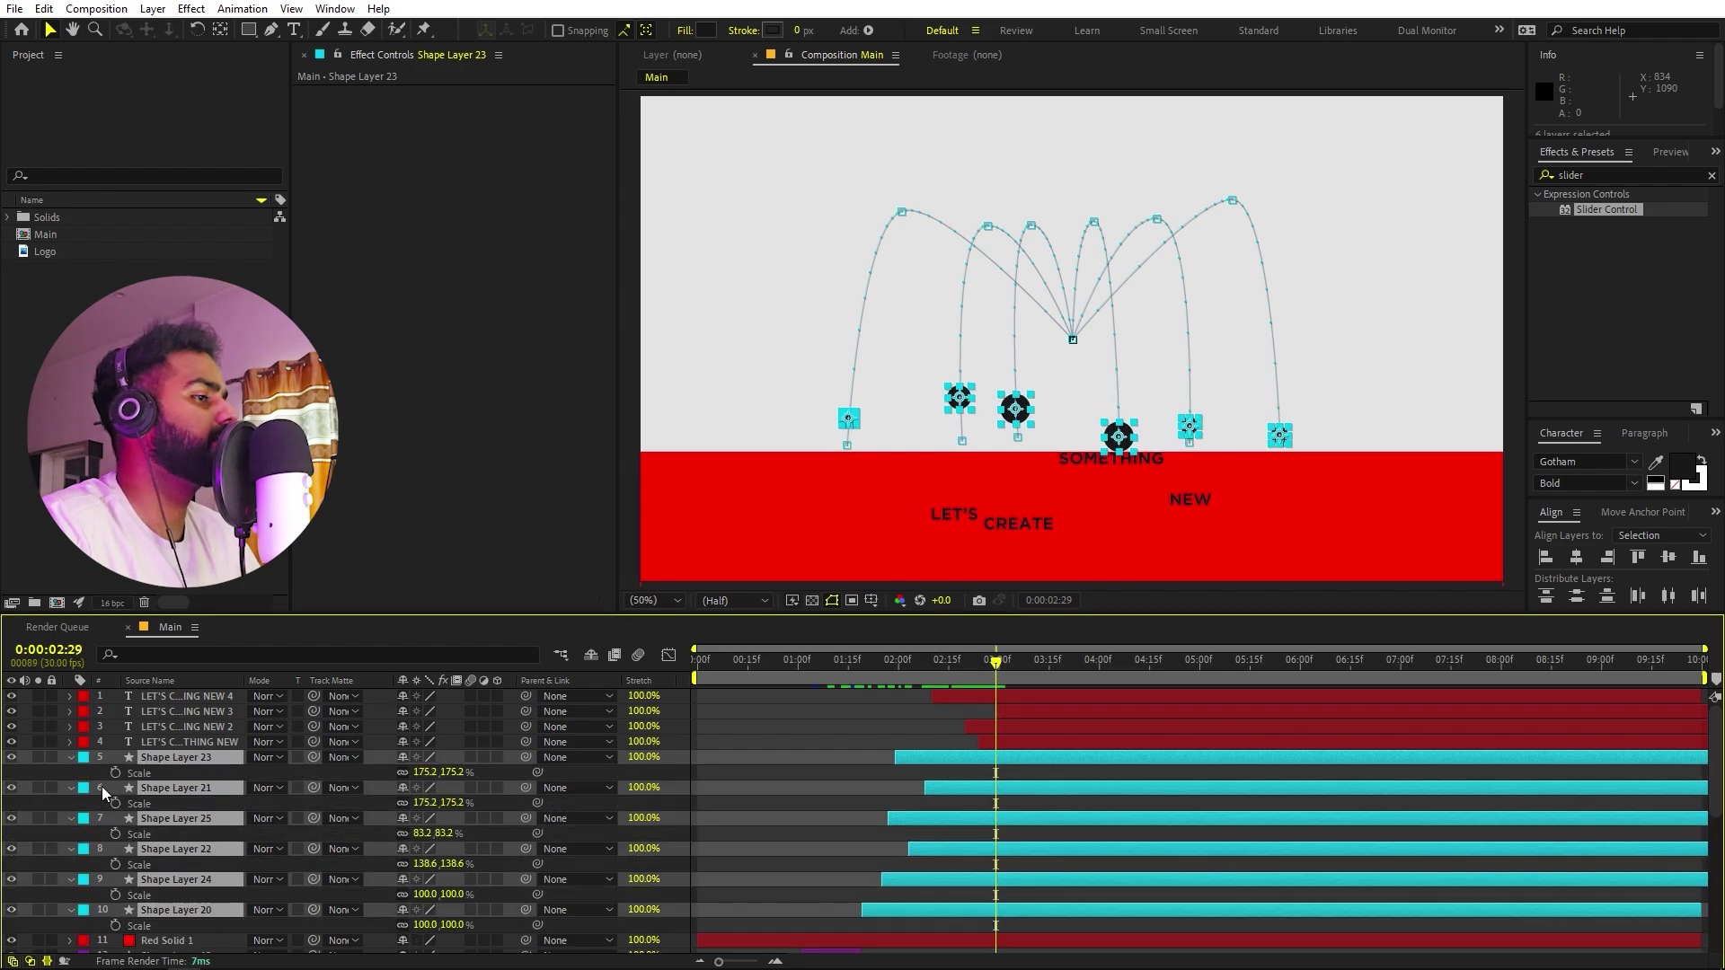
{"action": "left_click", "coordinate": [115, 803]}
{"action": "left_click", "coordinate": [115, 834]}
{"action": "left_click", "coordinate": [115, 864]}
{"action": "left_click", "coordinate": [115, 894]}
{"action": "left_click", "coordinate": [115, 925]}
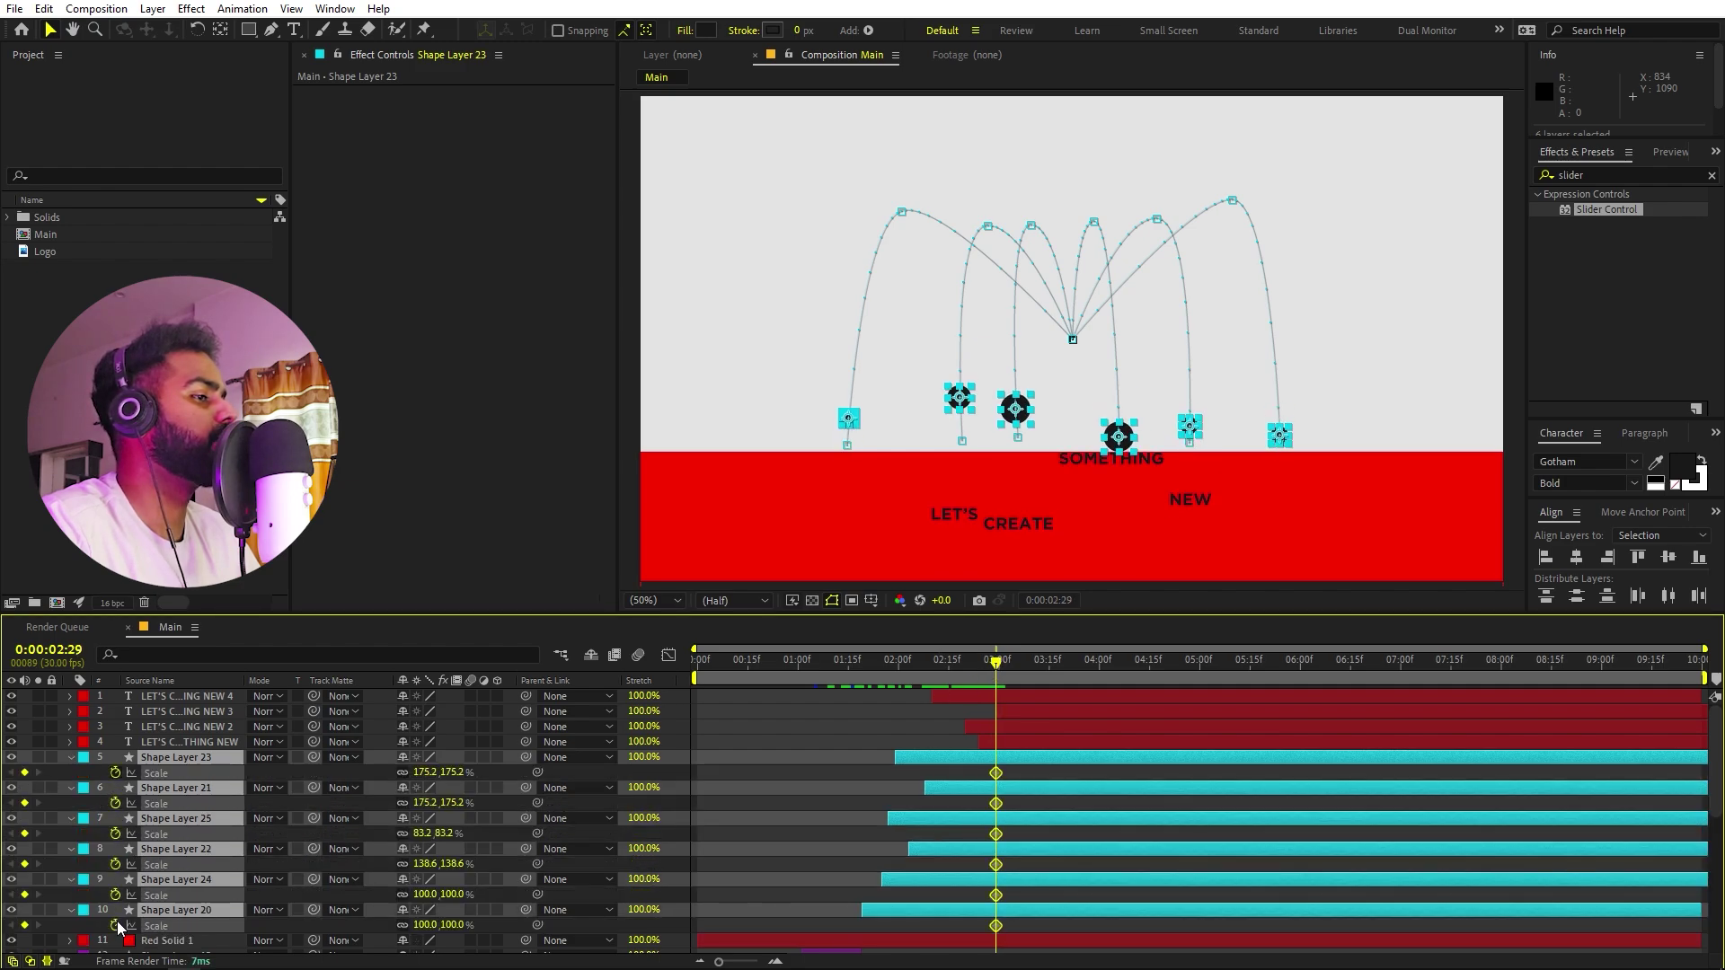
Set the Scale of all six bouncing circles to 0% at 0:00:03:21.
{"action": "left_click", "coordinate": [1002, 670]}
{"action": "left_click_drag", "start_coordinate": [1023, 672], "coordinate": [1069, 669]}
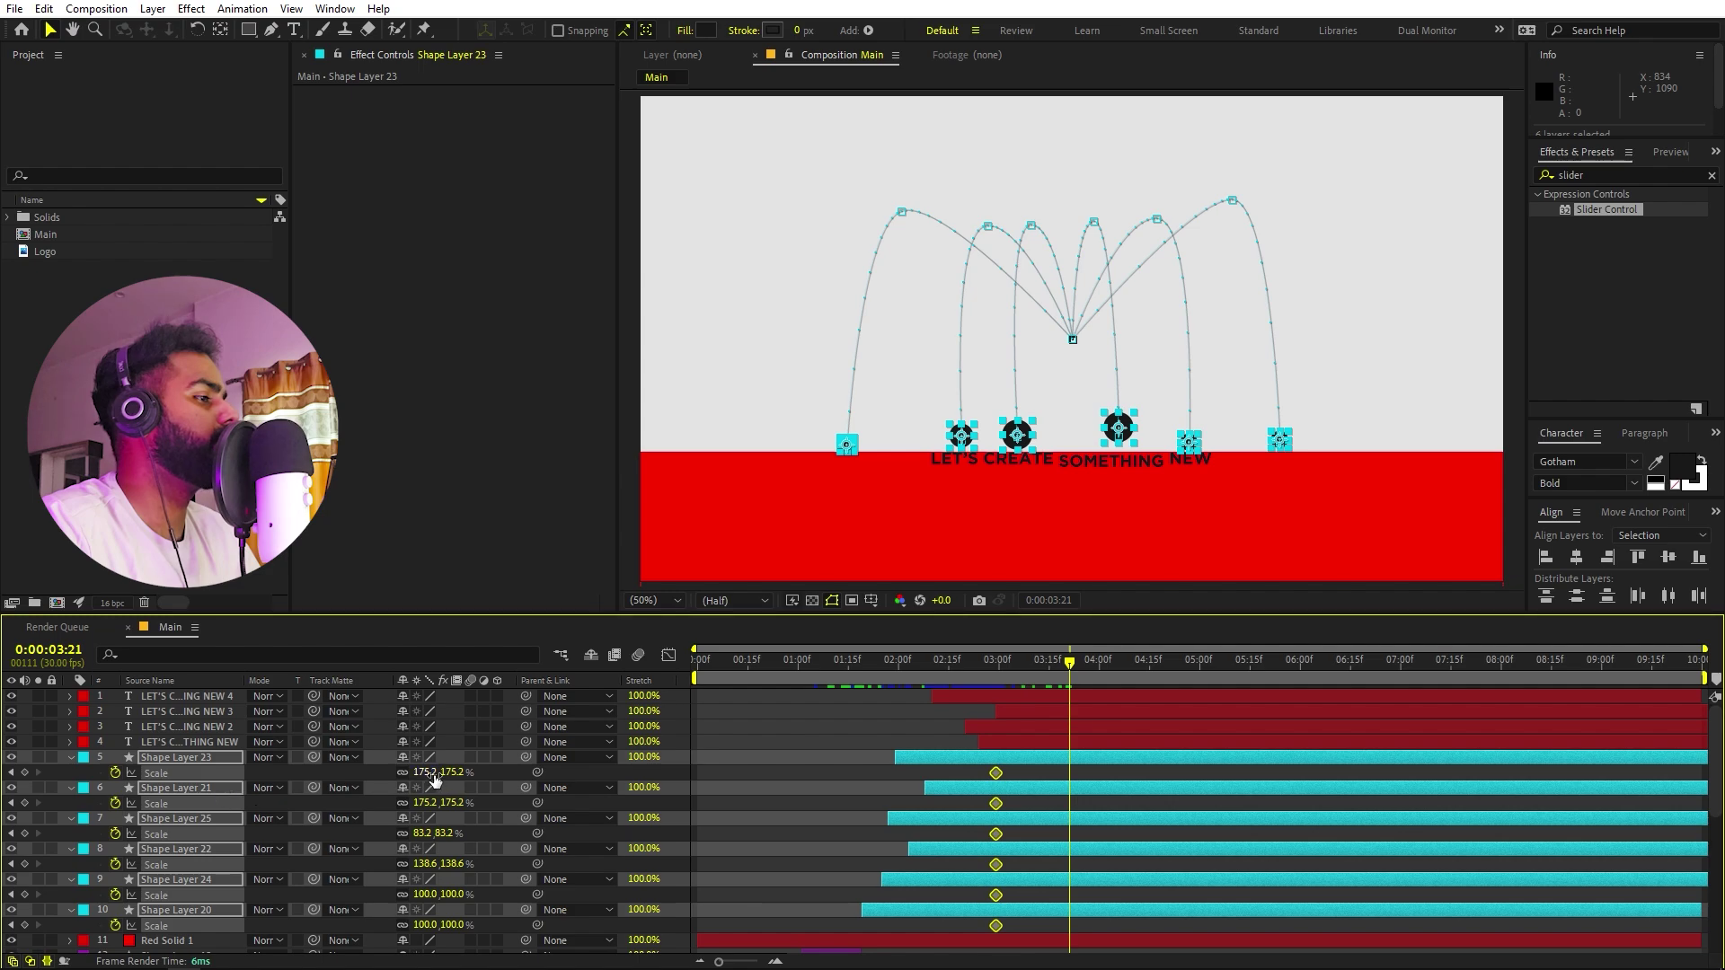
{"action": "left_click_drag", "start_coordinate": [427, 772], "coordinate": [155, 782]}
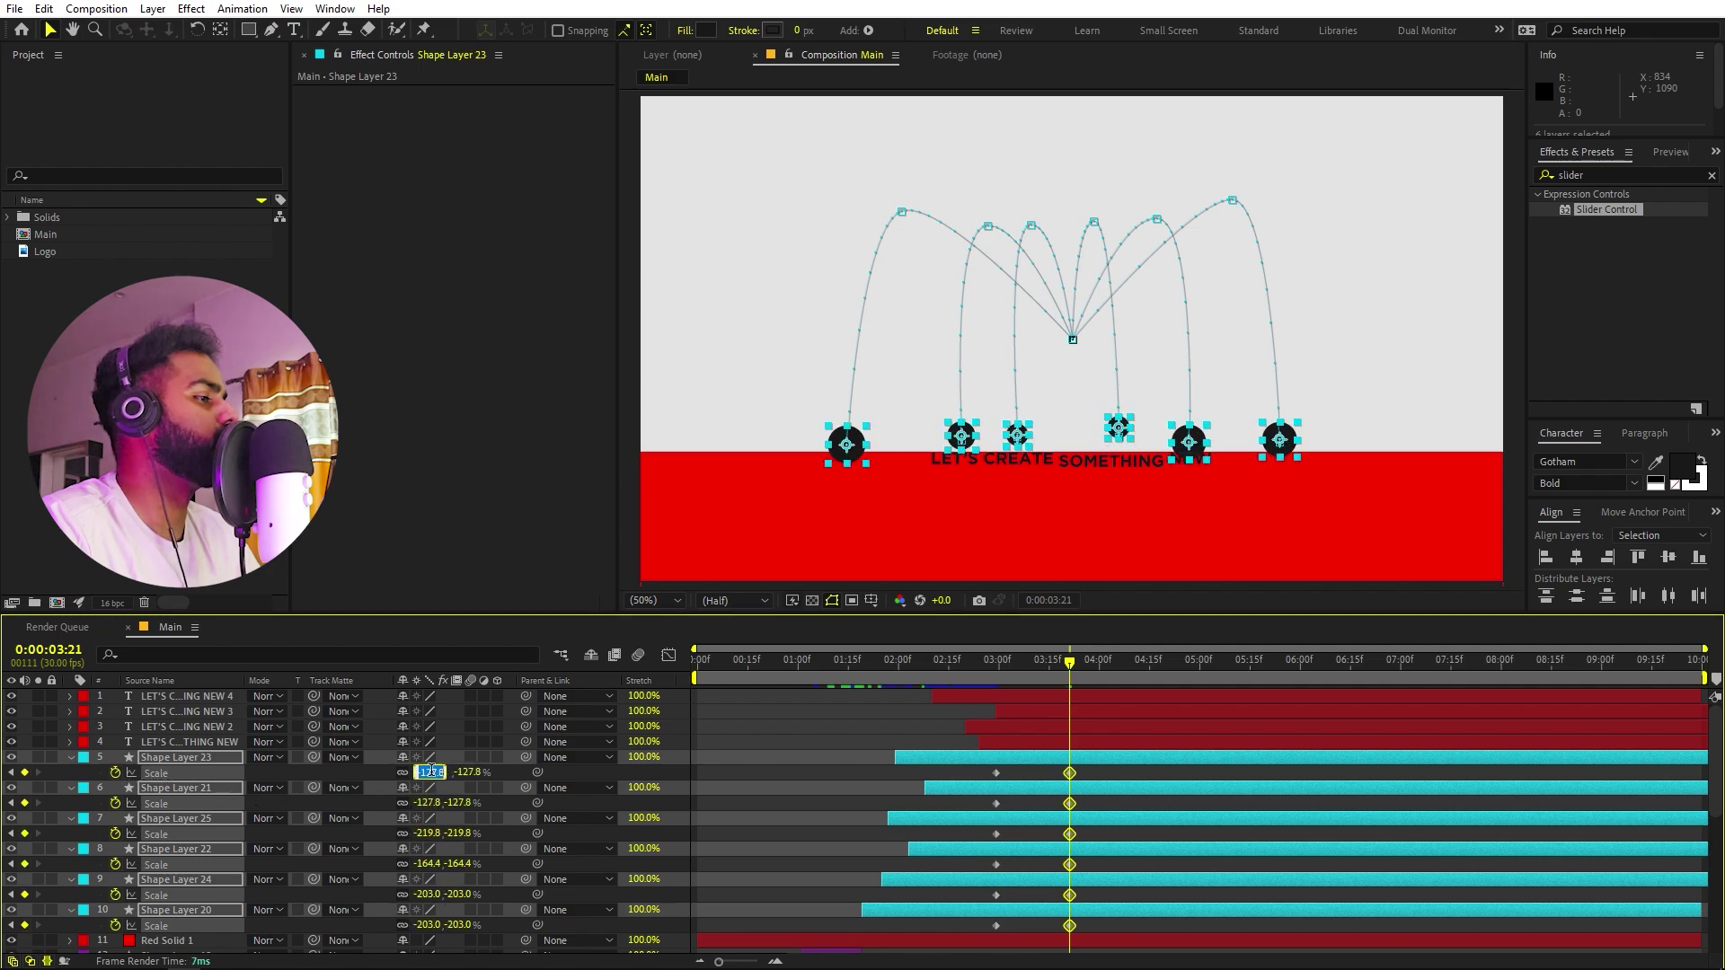
{"action": "key", "text": "Return"}
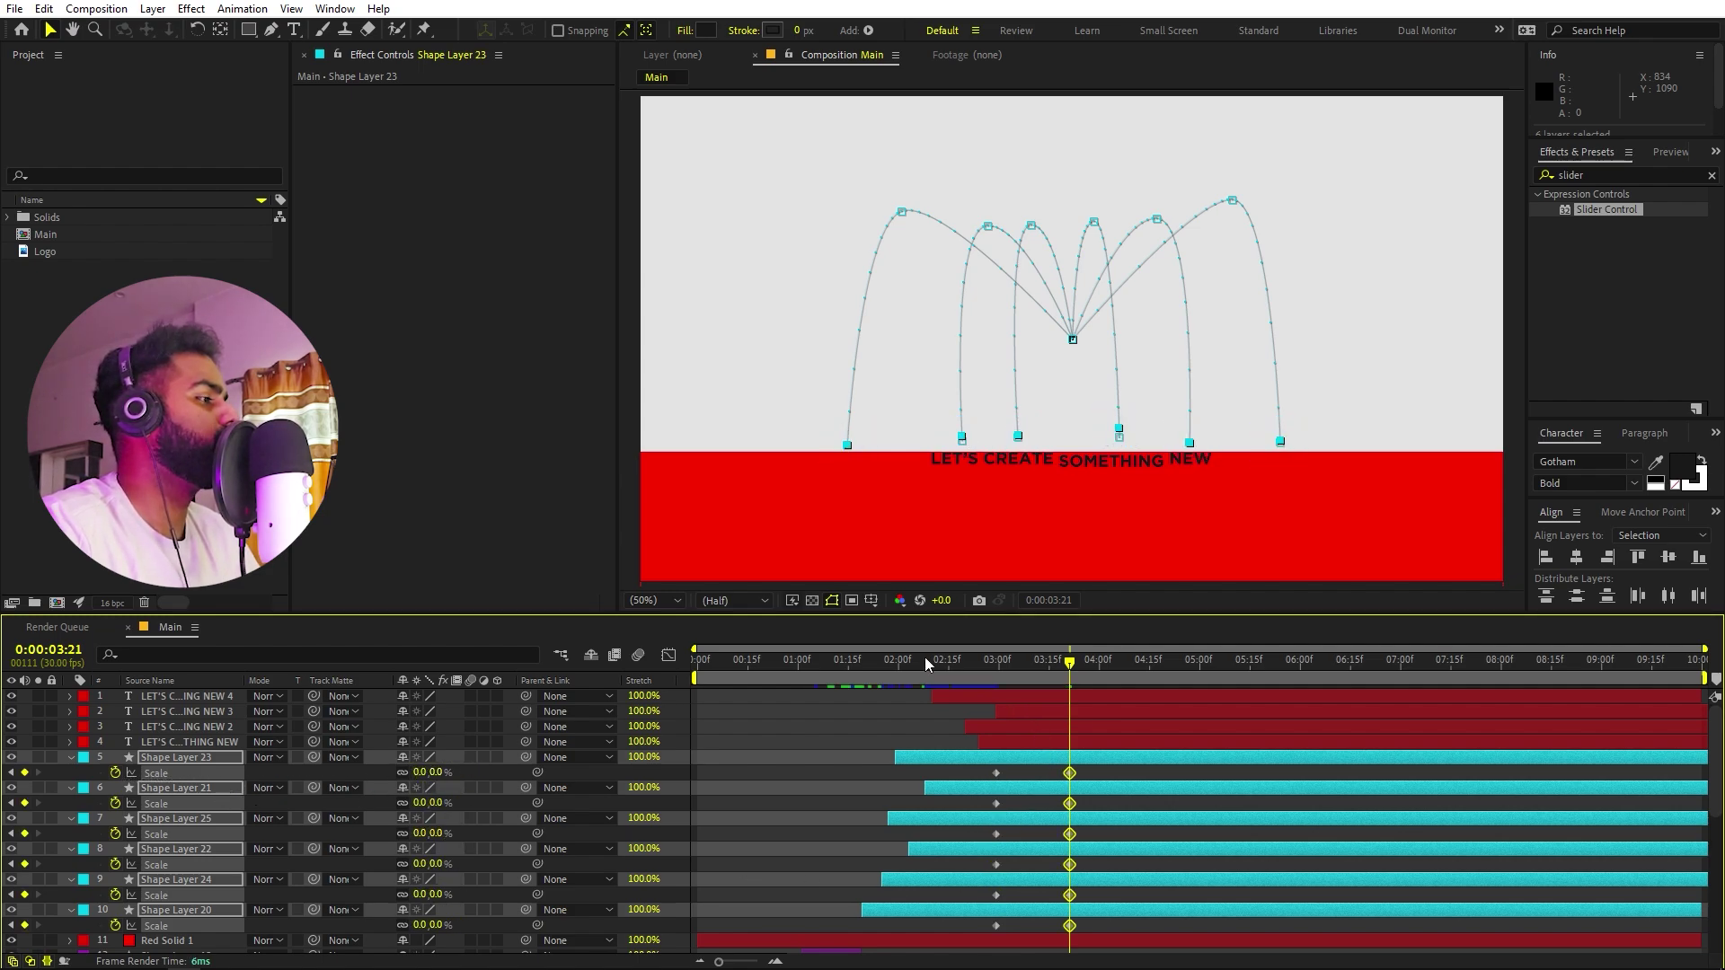
Preview the six circles shrinking away as the words drop into place.
{"action": "left_click_drag", "start_coordinate": [926, 663], "coordinate": [878, 663]}
{"action": "key", "text": "space"}
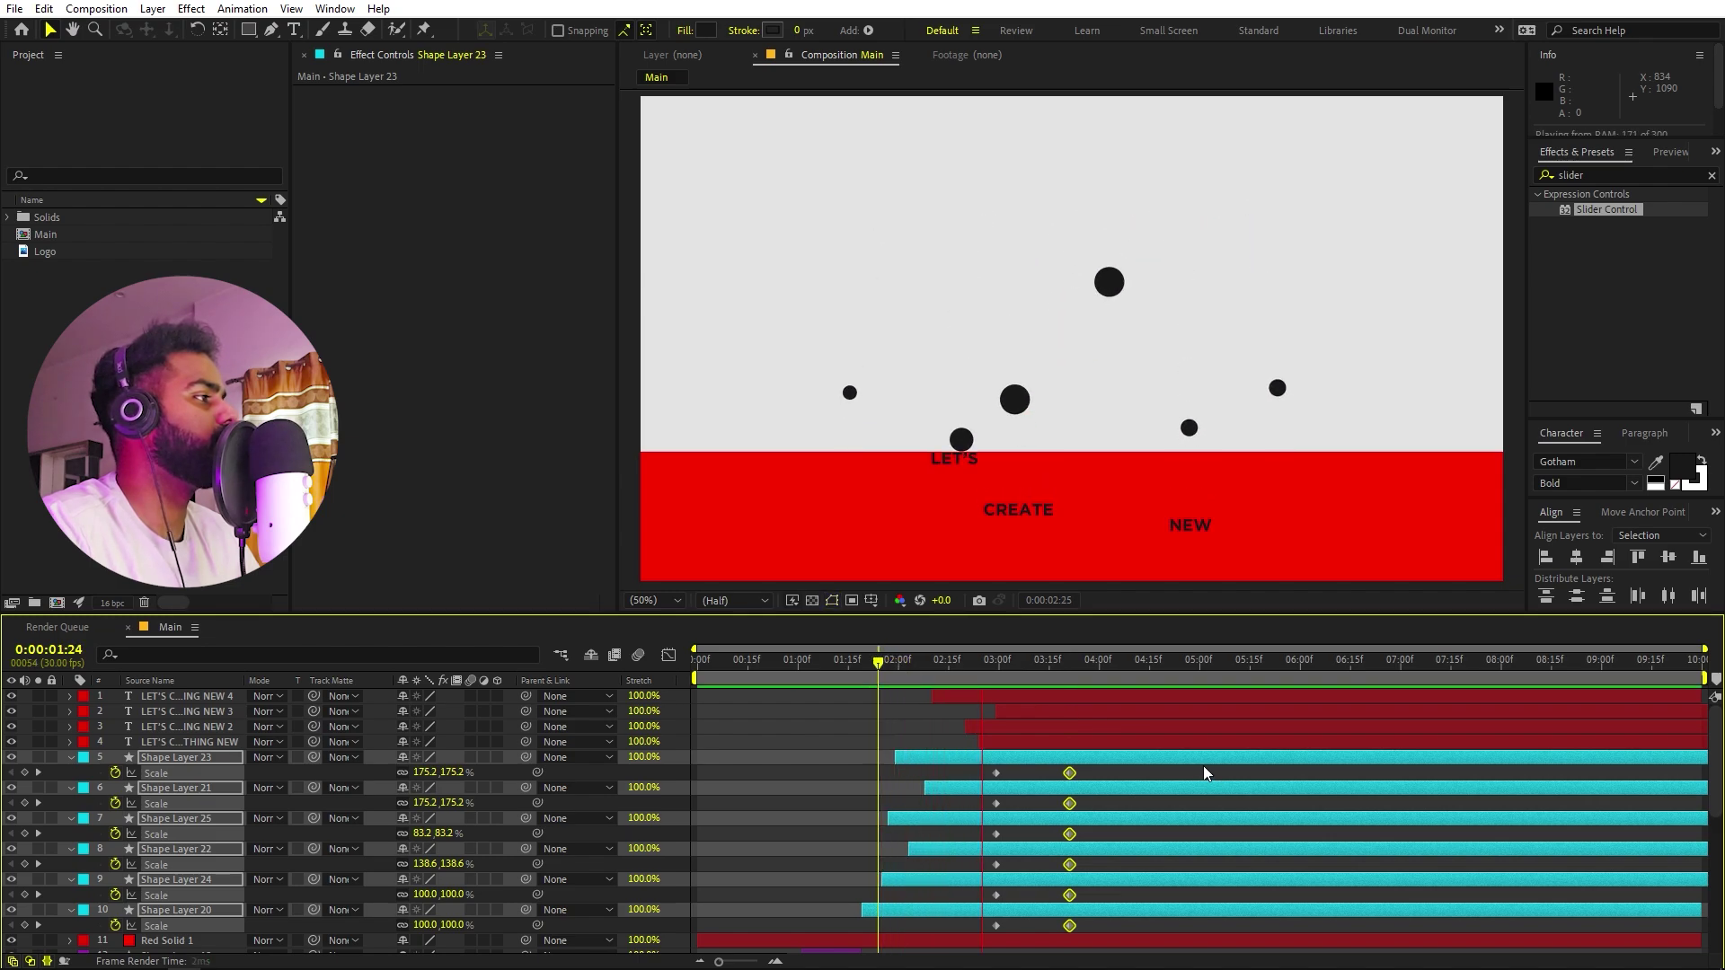
{"action": "key", "text": "space"}
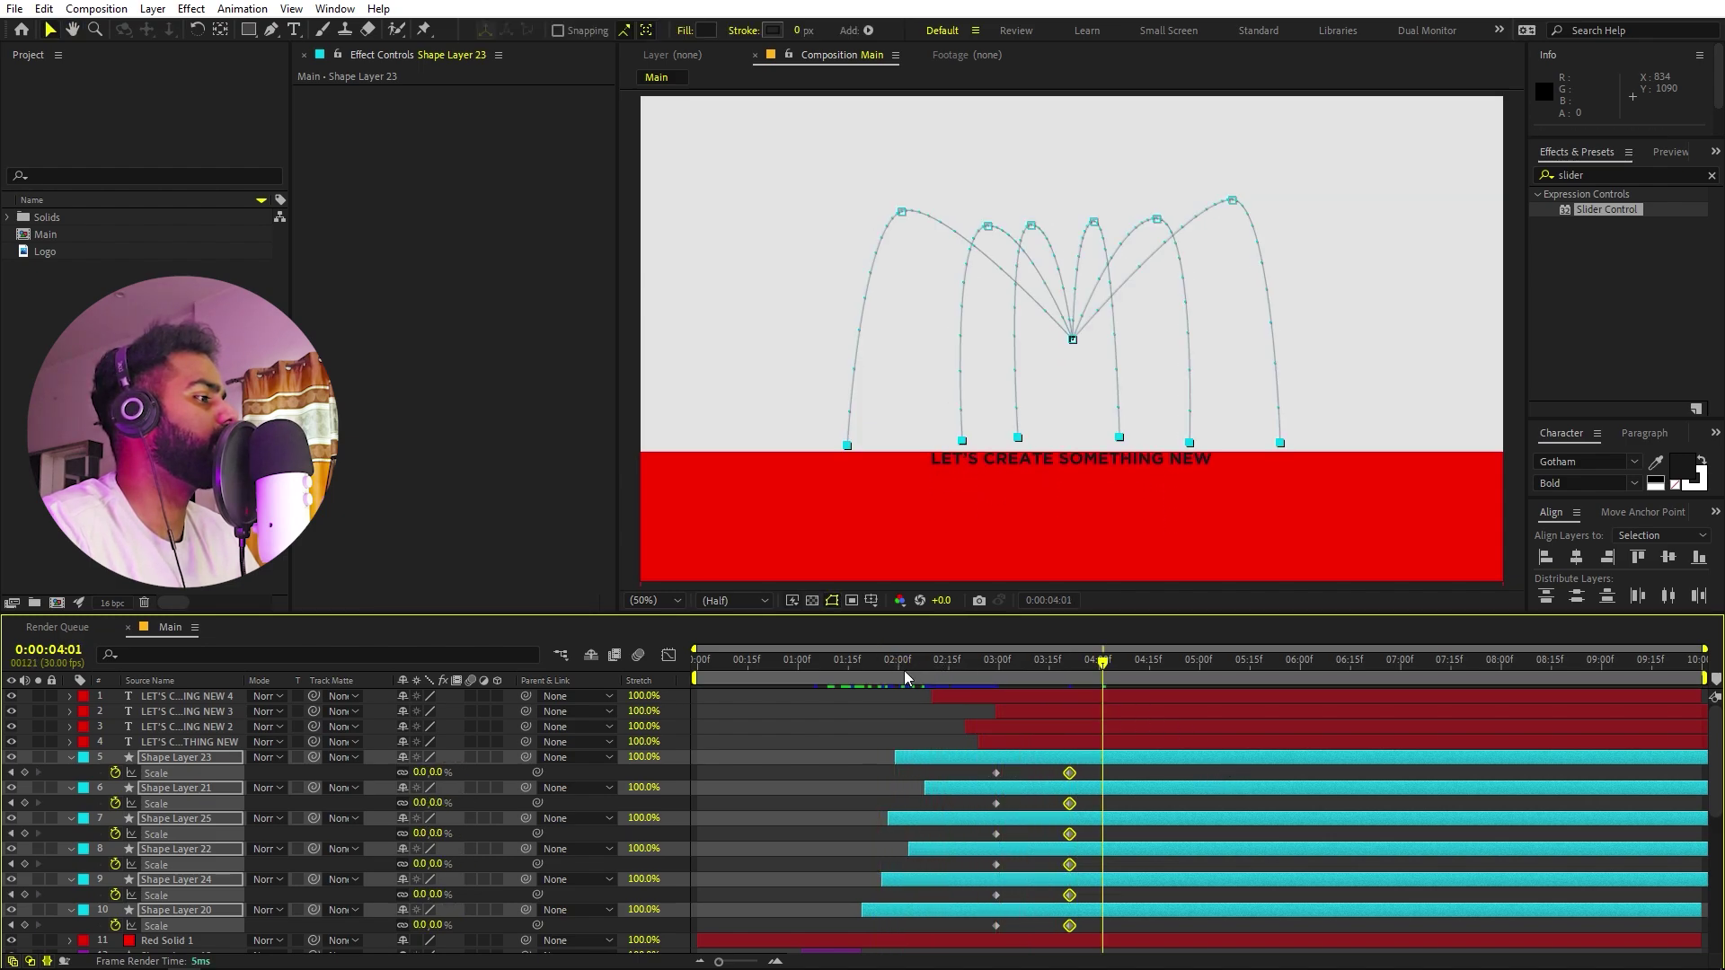
{"action": "key", "text": "space"}
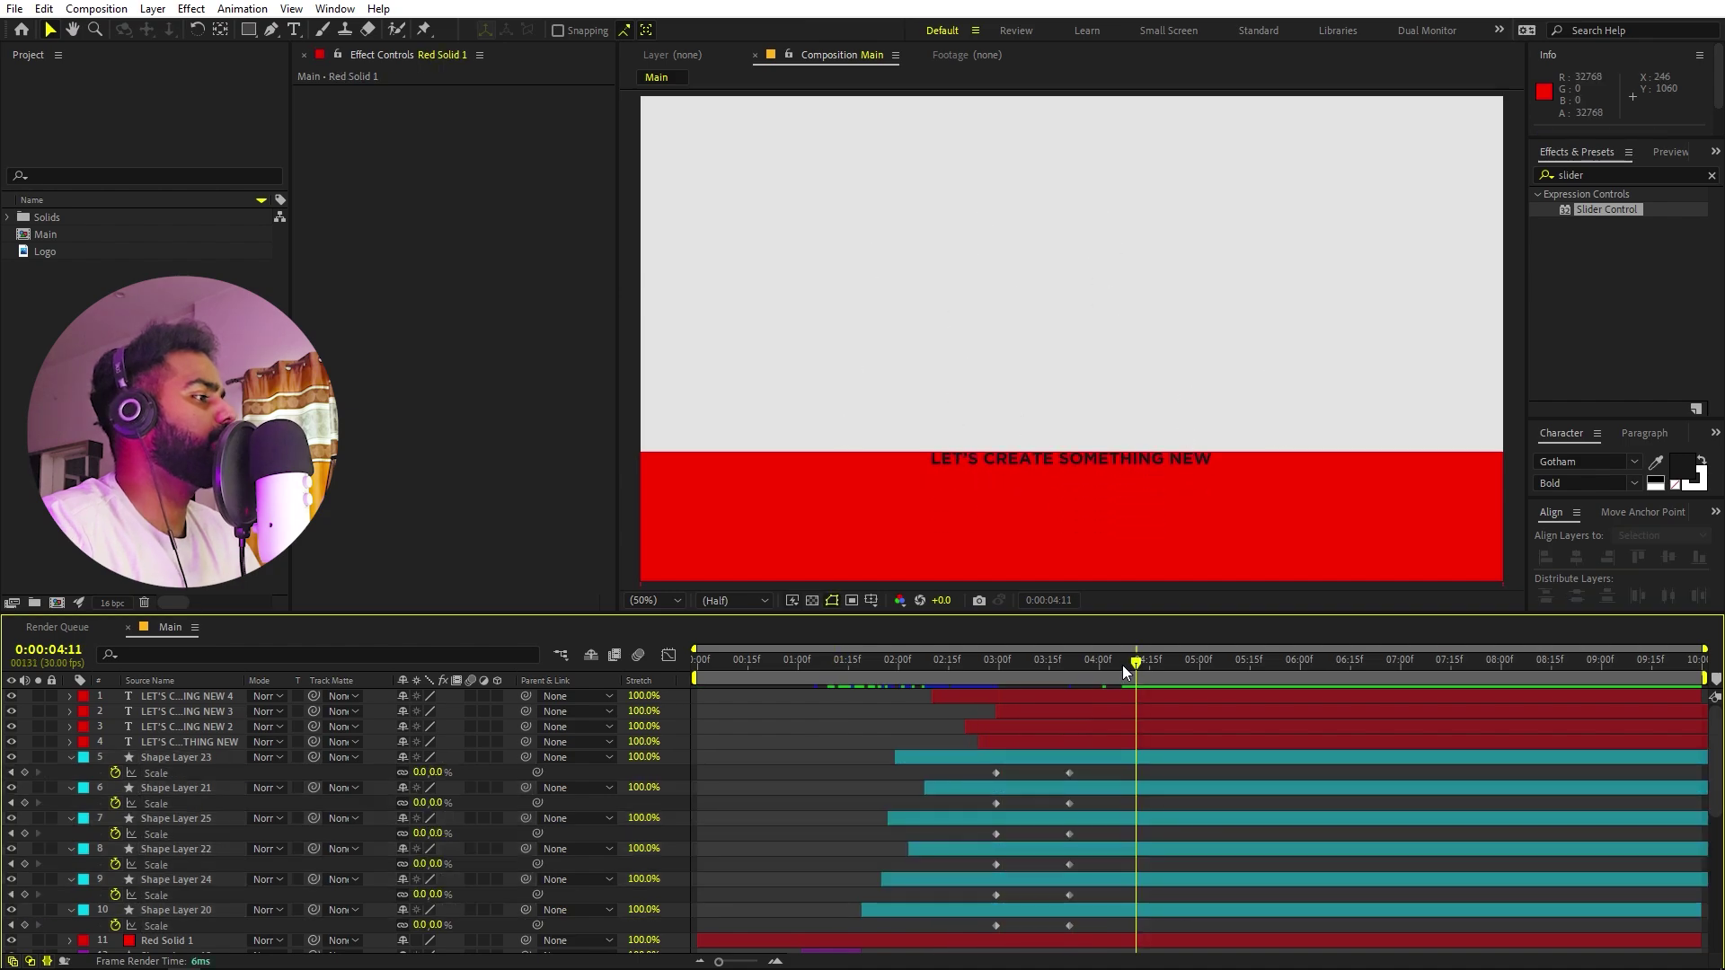
Add the Logo footage as the topmost layer of the Main composition and apply a Fill effect to it.
{"action": "mouse_move", "coordinate": [1123, 665]}
{"action": "left_mouse_down"}
{"action": "mouse_move", "coordinate": [894, 681]}
{"action": "mouse_move", "coordinate": [1103, 682]}
{"action": "left_mouse_up"}
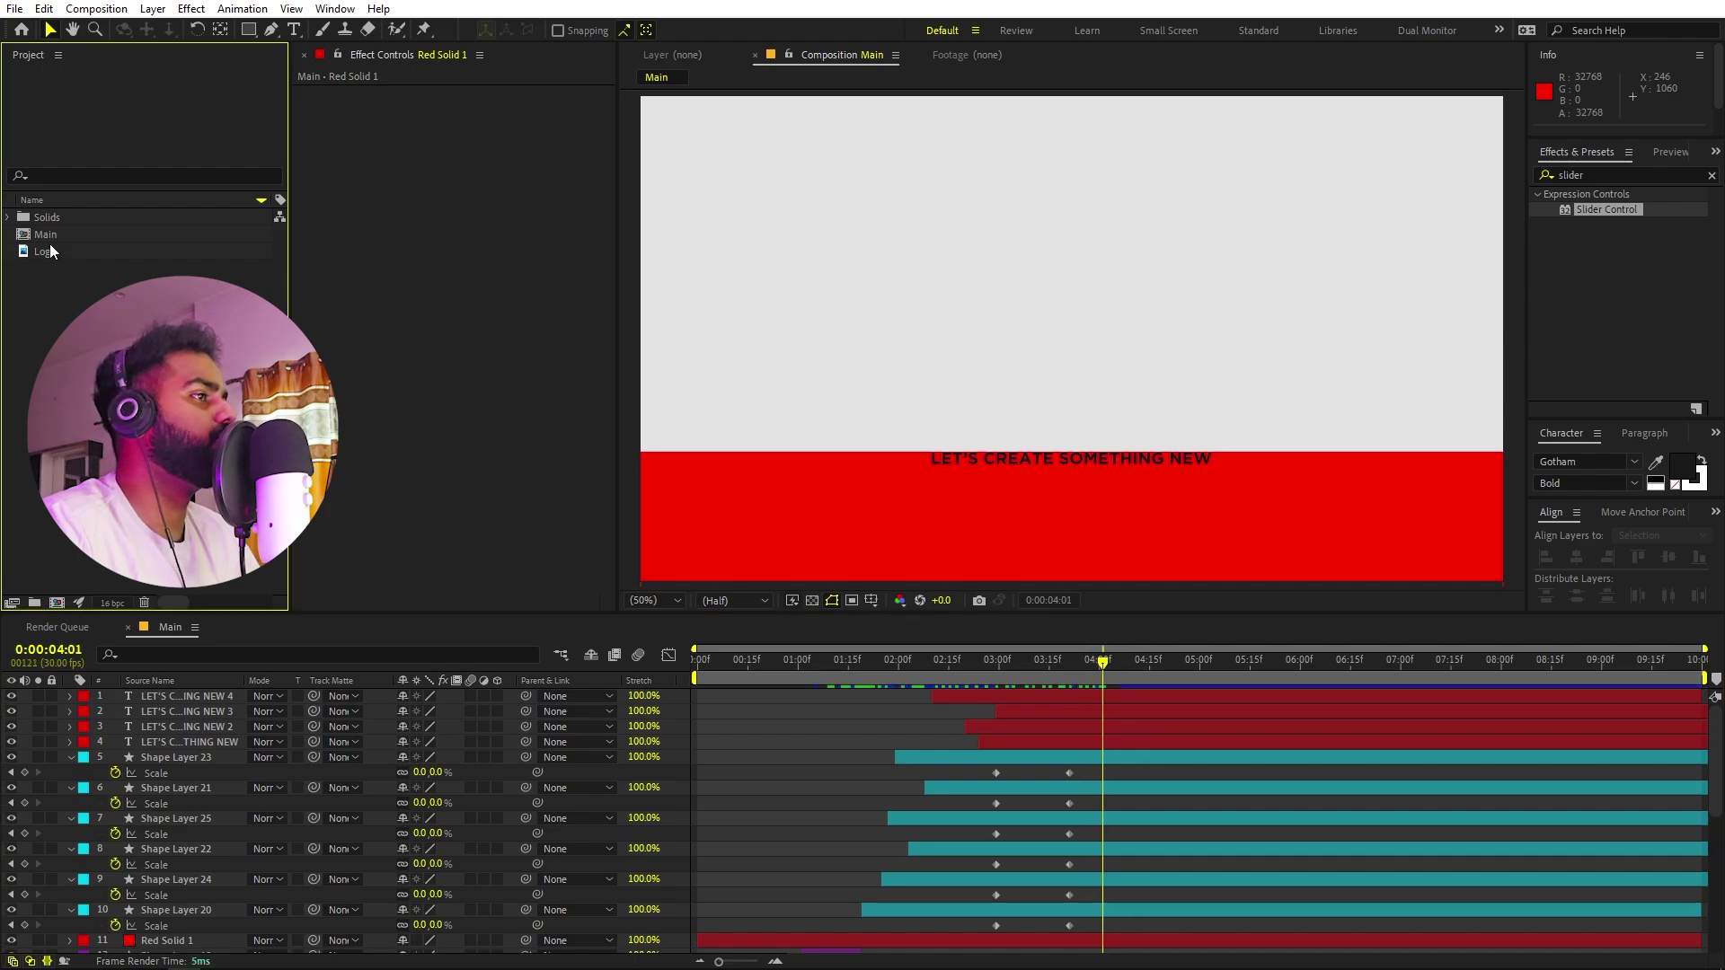
{"action": "left_click_drag", "start_coordinate": [50, 248], "coordinate": [184, 696]}
{"action": "key", "text": "ctrl+5"}
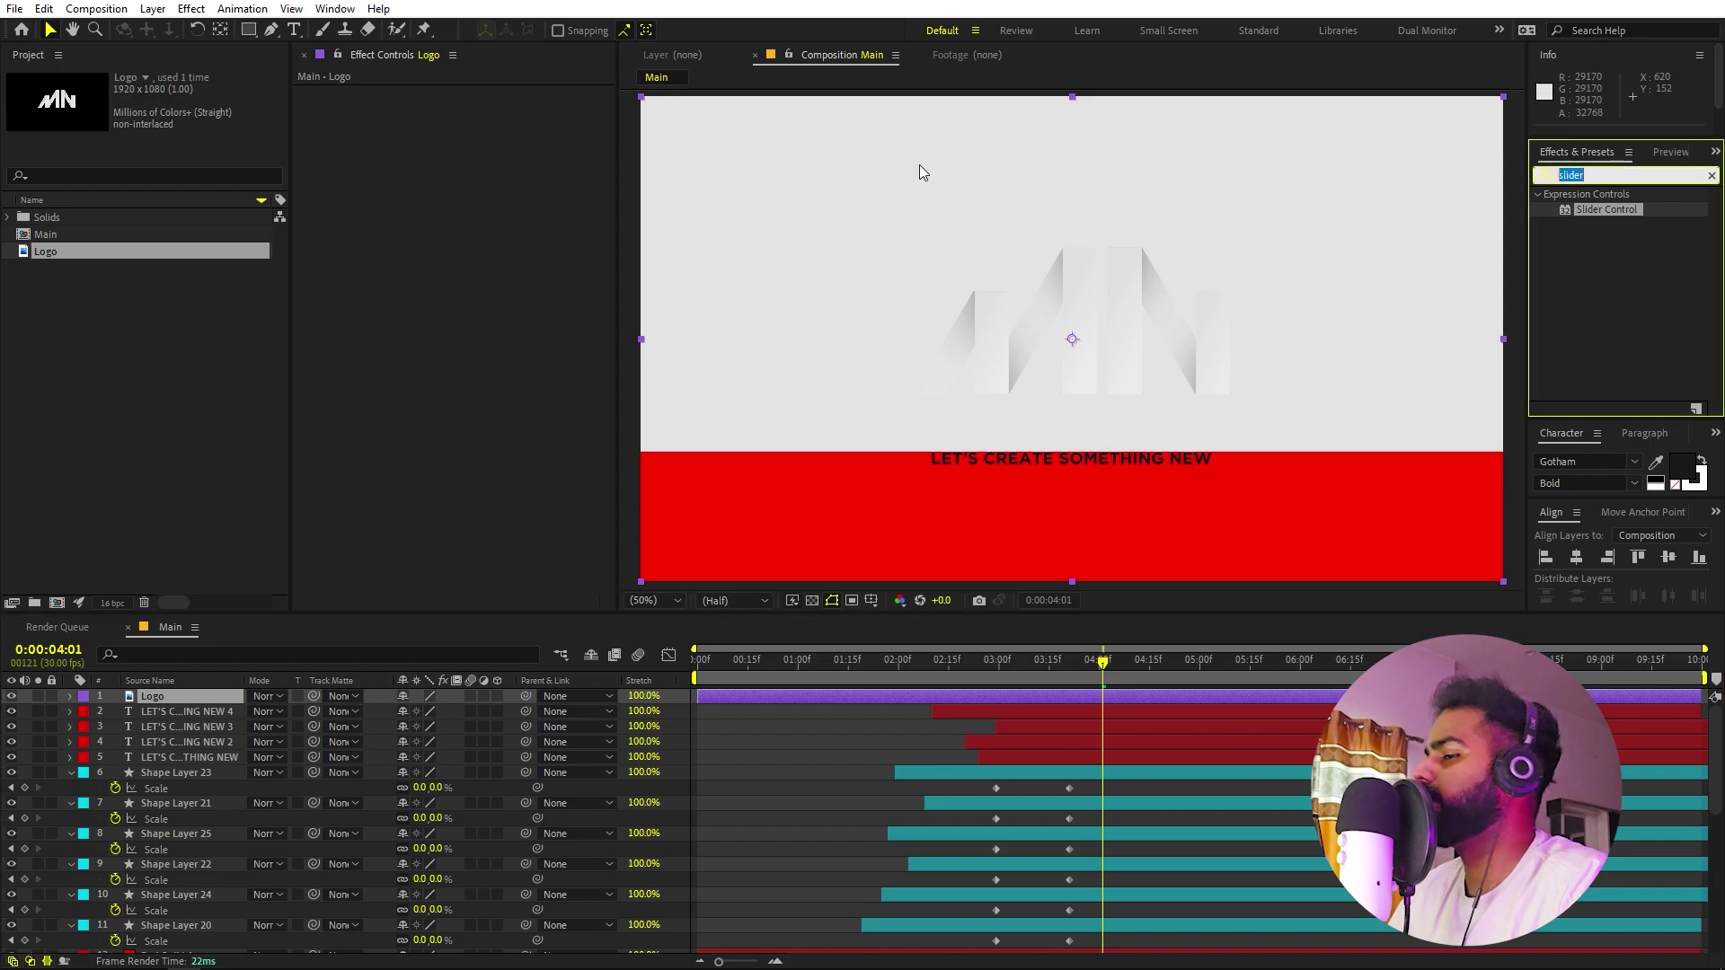
{"action": "type", "text": "fill"}
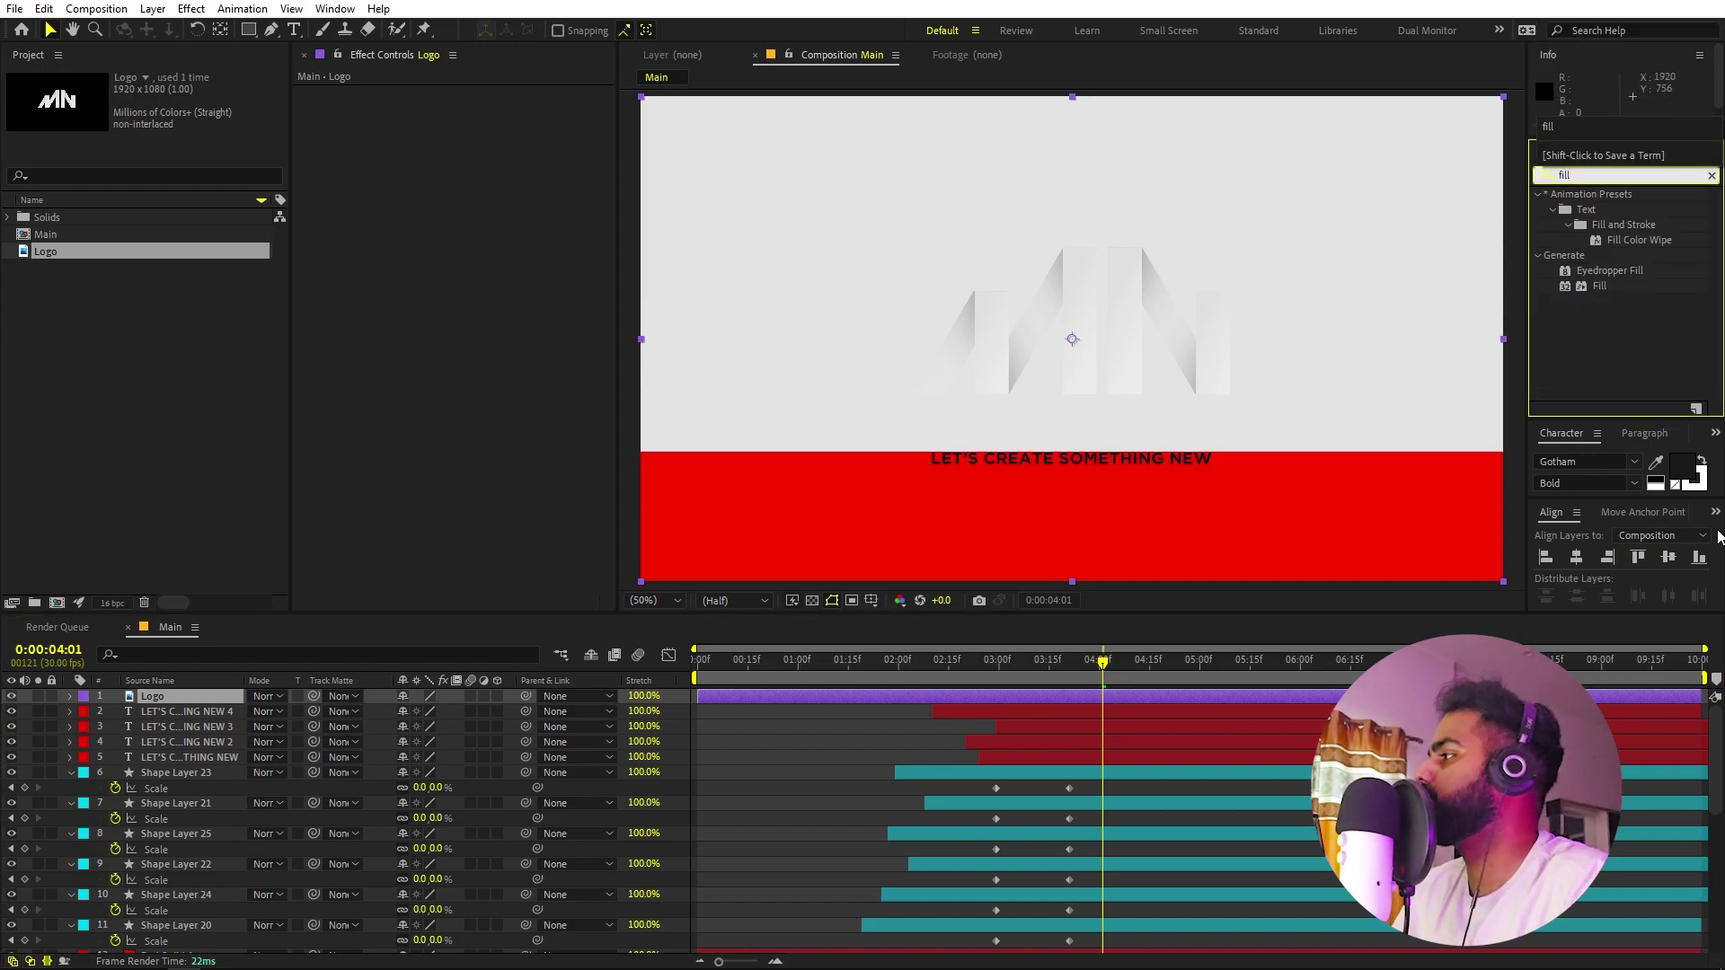
{"action": "left_click_drag", "start_coordinate": [1597, 286], "coordinate": [1283, 357]}
{"action": "left_click_drag", "start_coordinate": [1022, 418], "coordinate": [1022, 418]}
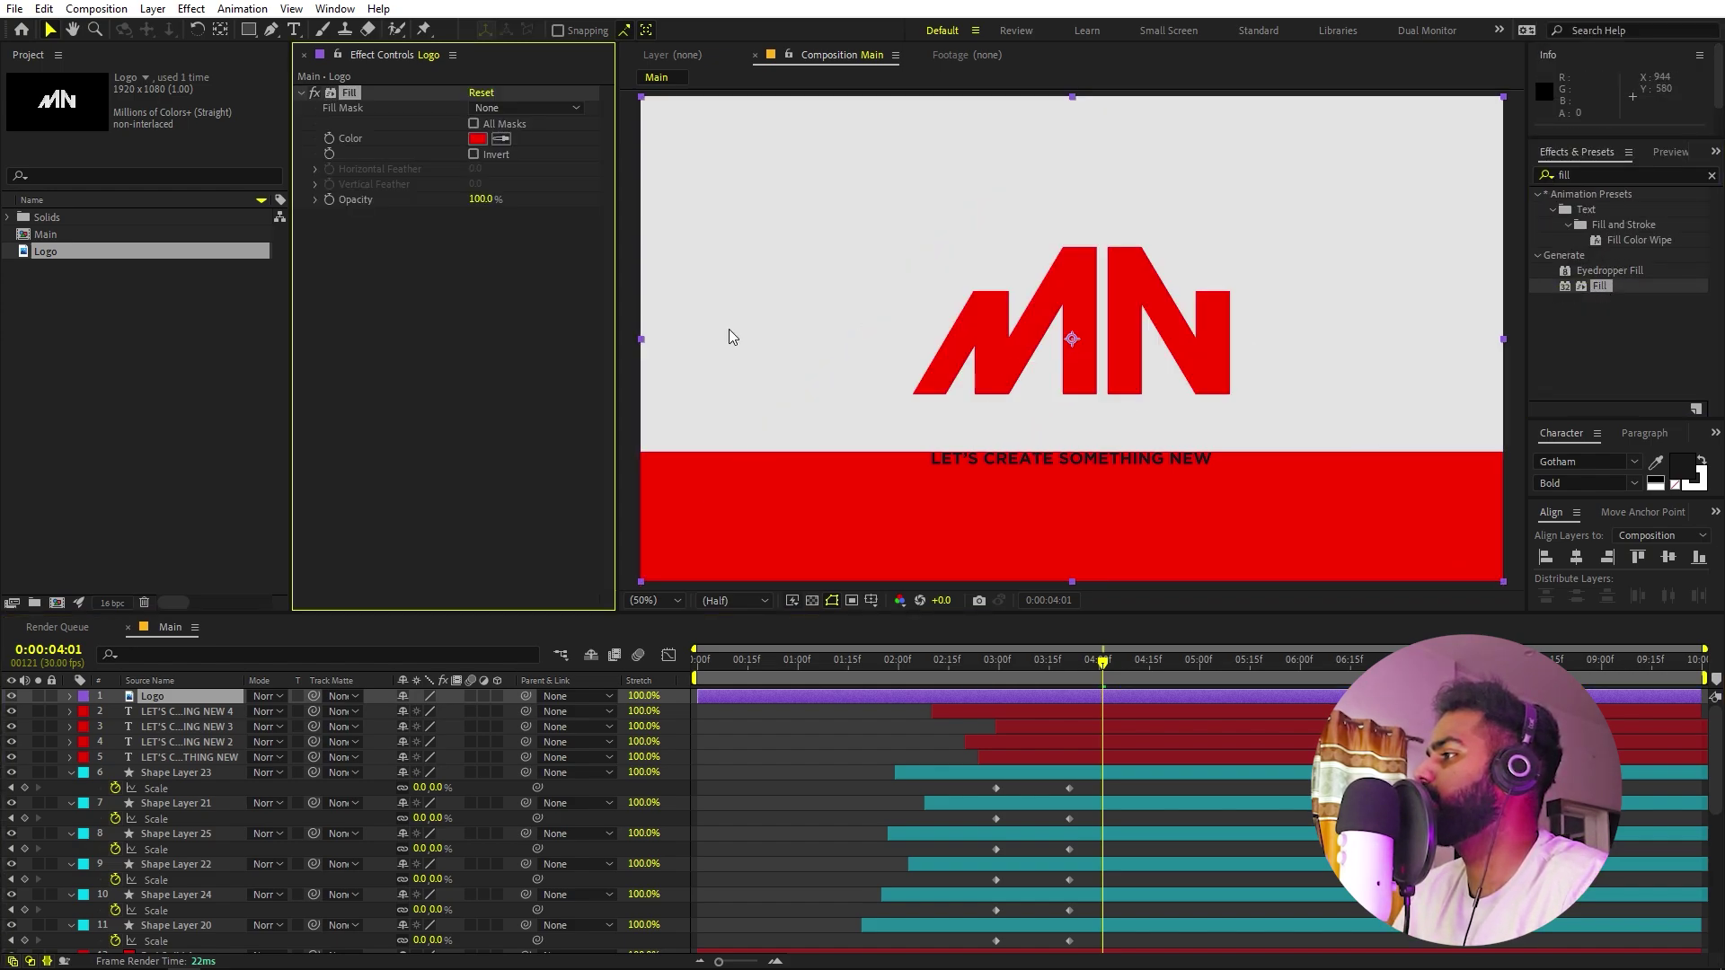
Set the Logo's Fill color to 161616.
{"action": "left_click", "coordinate": [477, 138]}
{"action": "left_click_drag", "start_coordinate": [116, 559], "coordinate": [65, 676]}
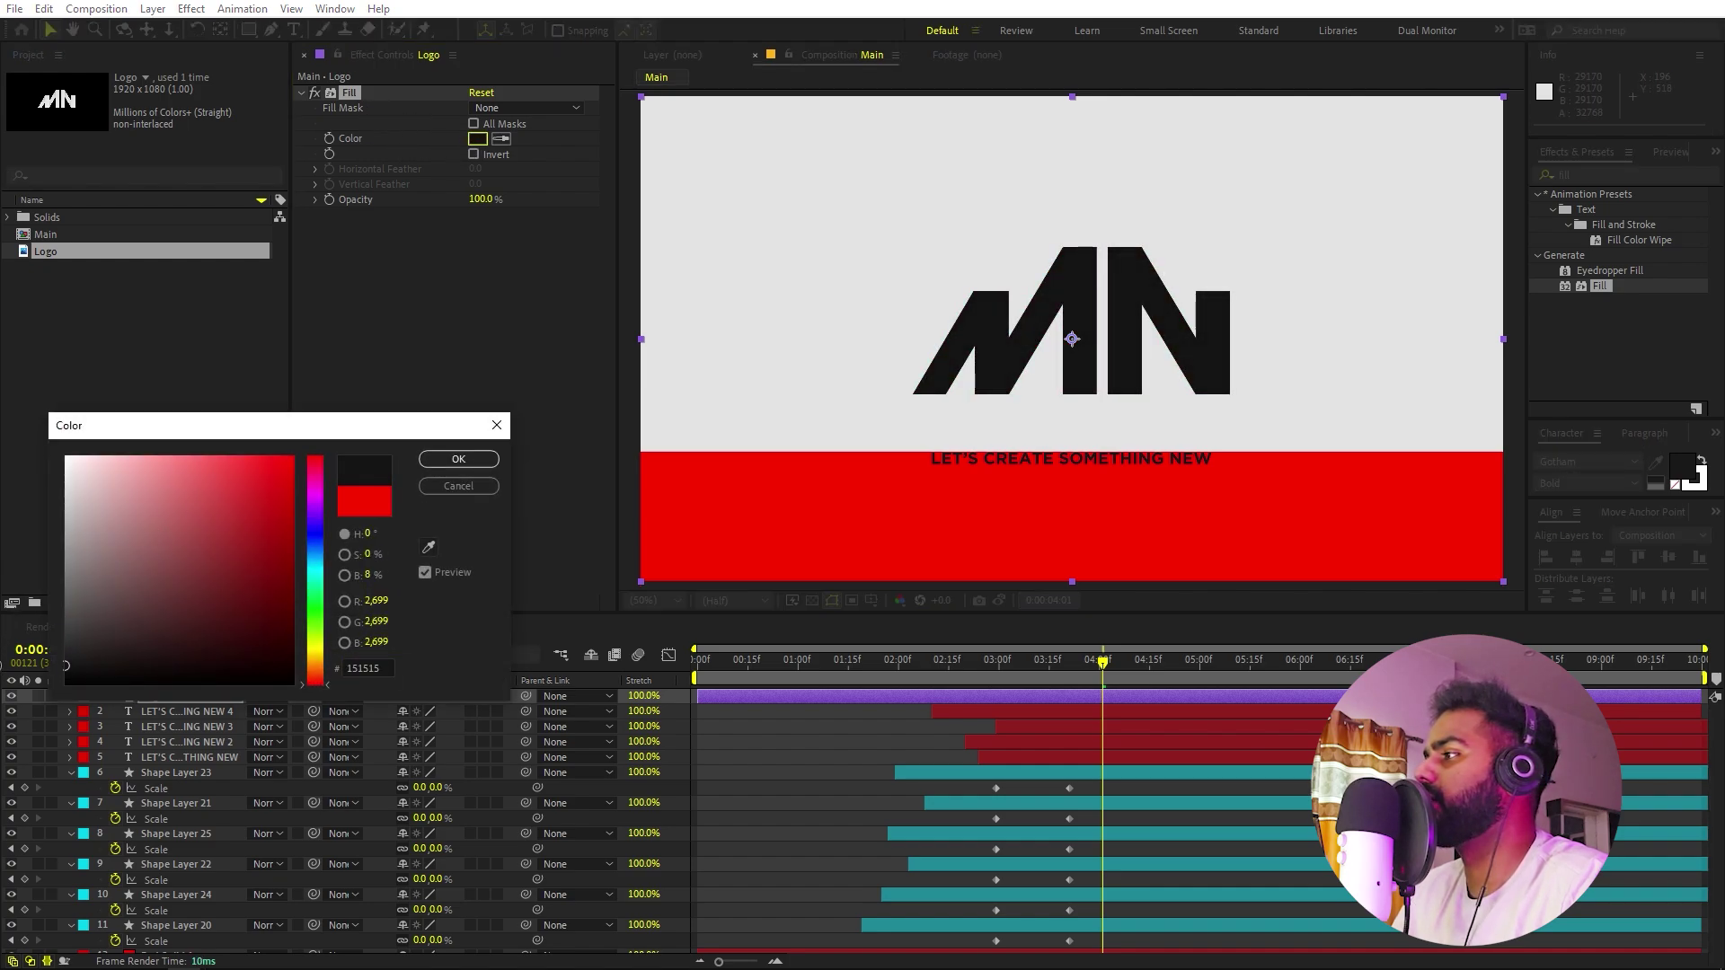
{"action": "left_click", "coordinate": [467, 460]}
Scale the Logo layer to 49.3% and place it just above the tagline at position 960, 722.
{"action": "left_click", "coordinate": [202, 691]}
{"action": "key", "text": "s"}
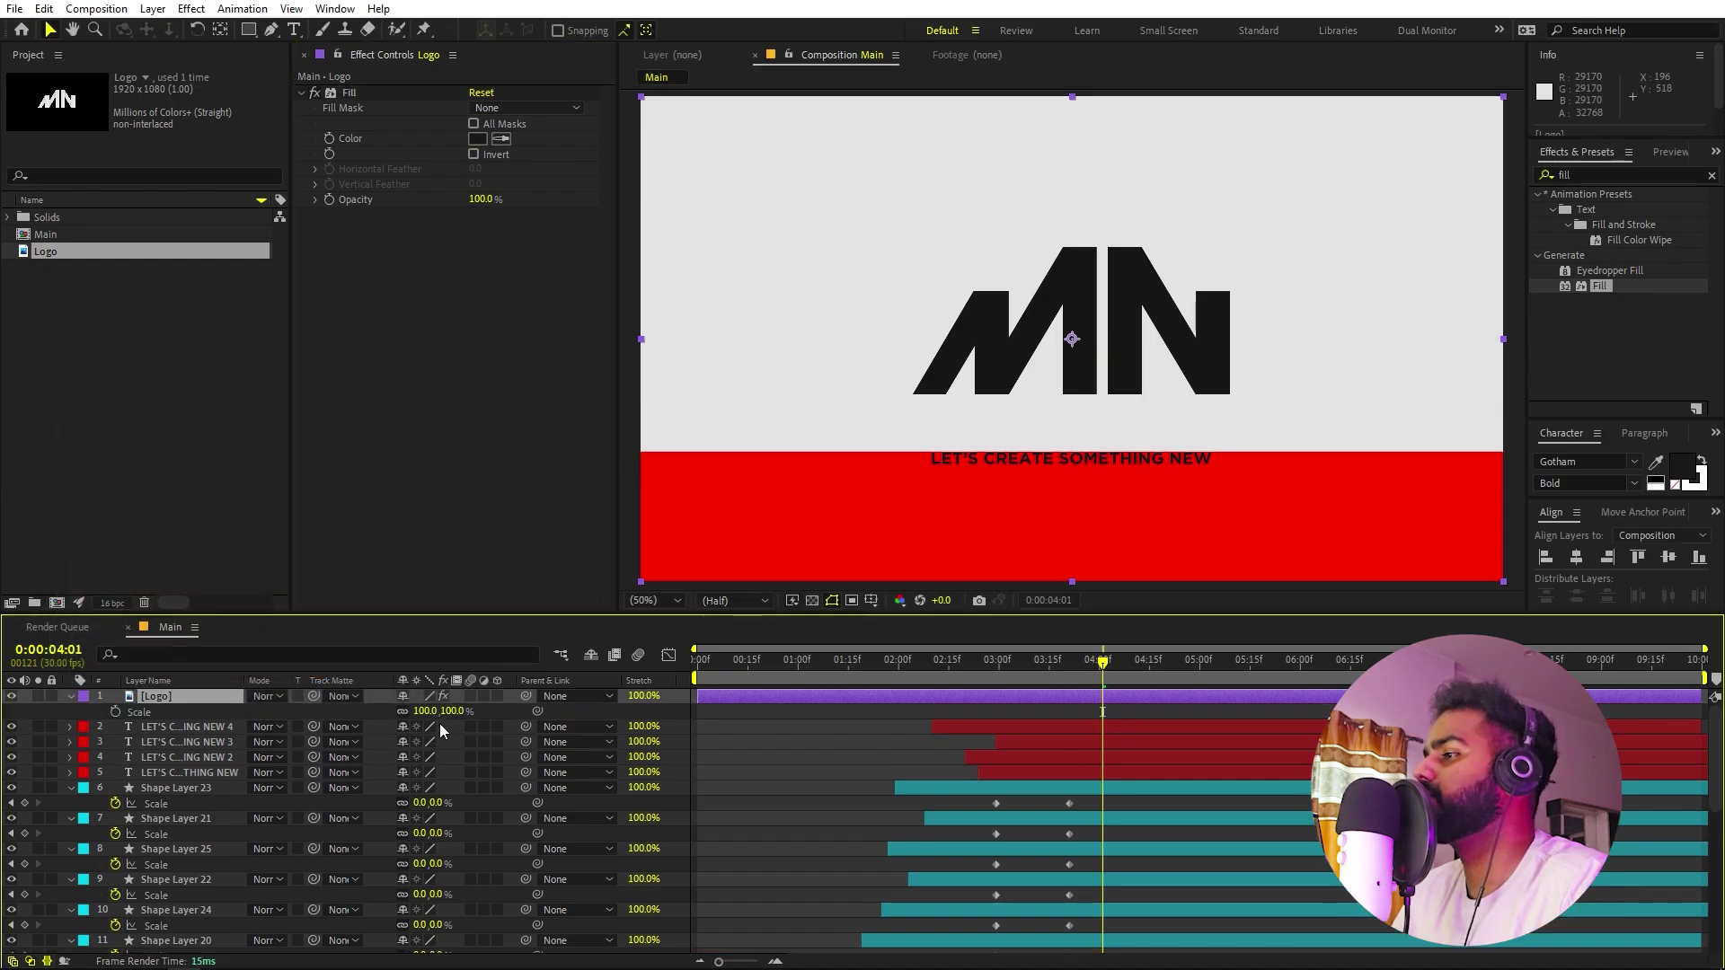
{"action": "left_click_drag", "start_coordinate": [422, 711], "coordinate": [377, 711]}
{"action": "left_click_drag", "start_coordinate": [1108, 329], "coordinate": [1121, 271]}
{"action": "left_click", "coordinate": [1108, 413]}
{"action": "scroll", "coordinate": [1112, 403], "scroll_direction": "up", "scroll_amount": 1}
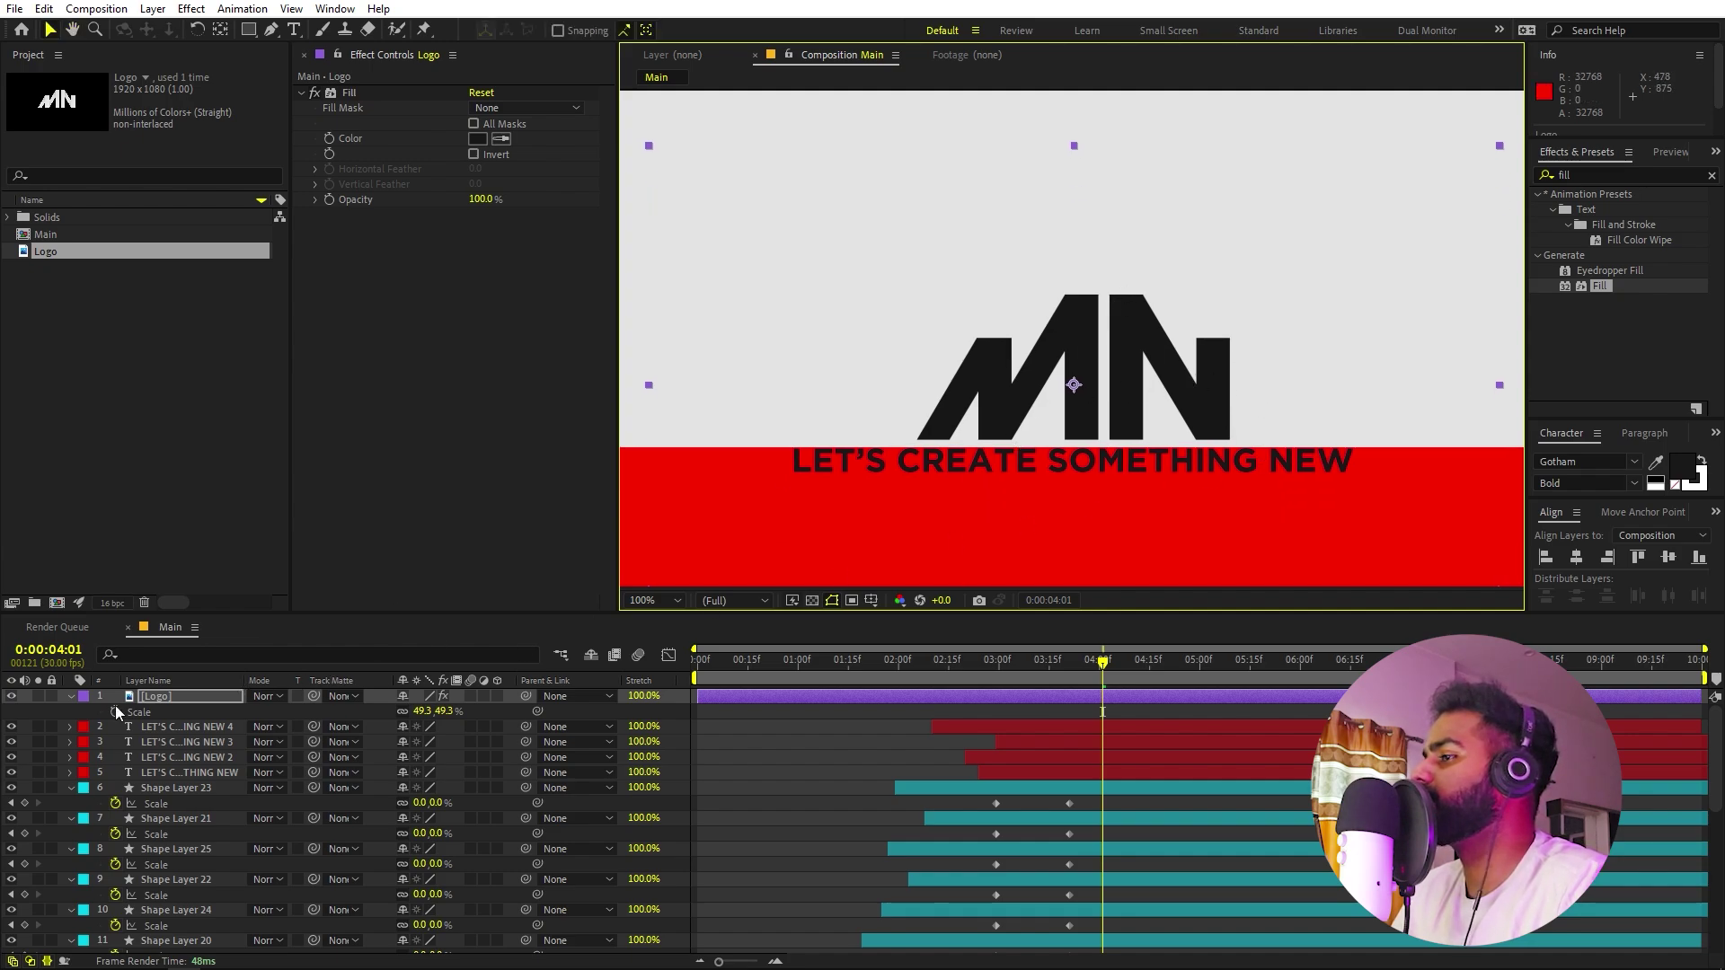
Keyframe the Logo's Position at 0:00:04:01, and lower it to 960, 899 at 0:00:03:05.
{"action": "left_click", "coordinate": [181, 702]}
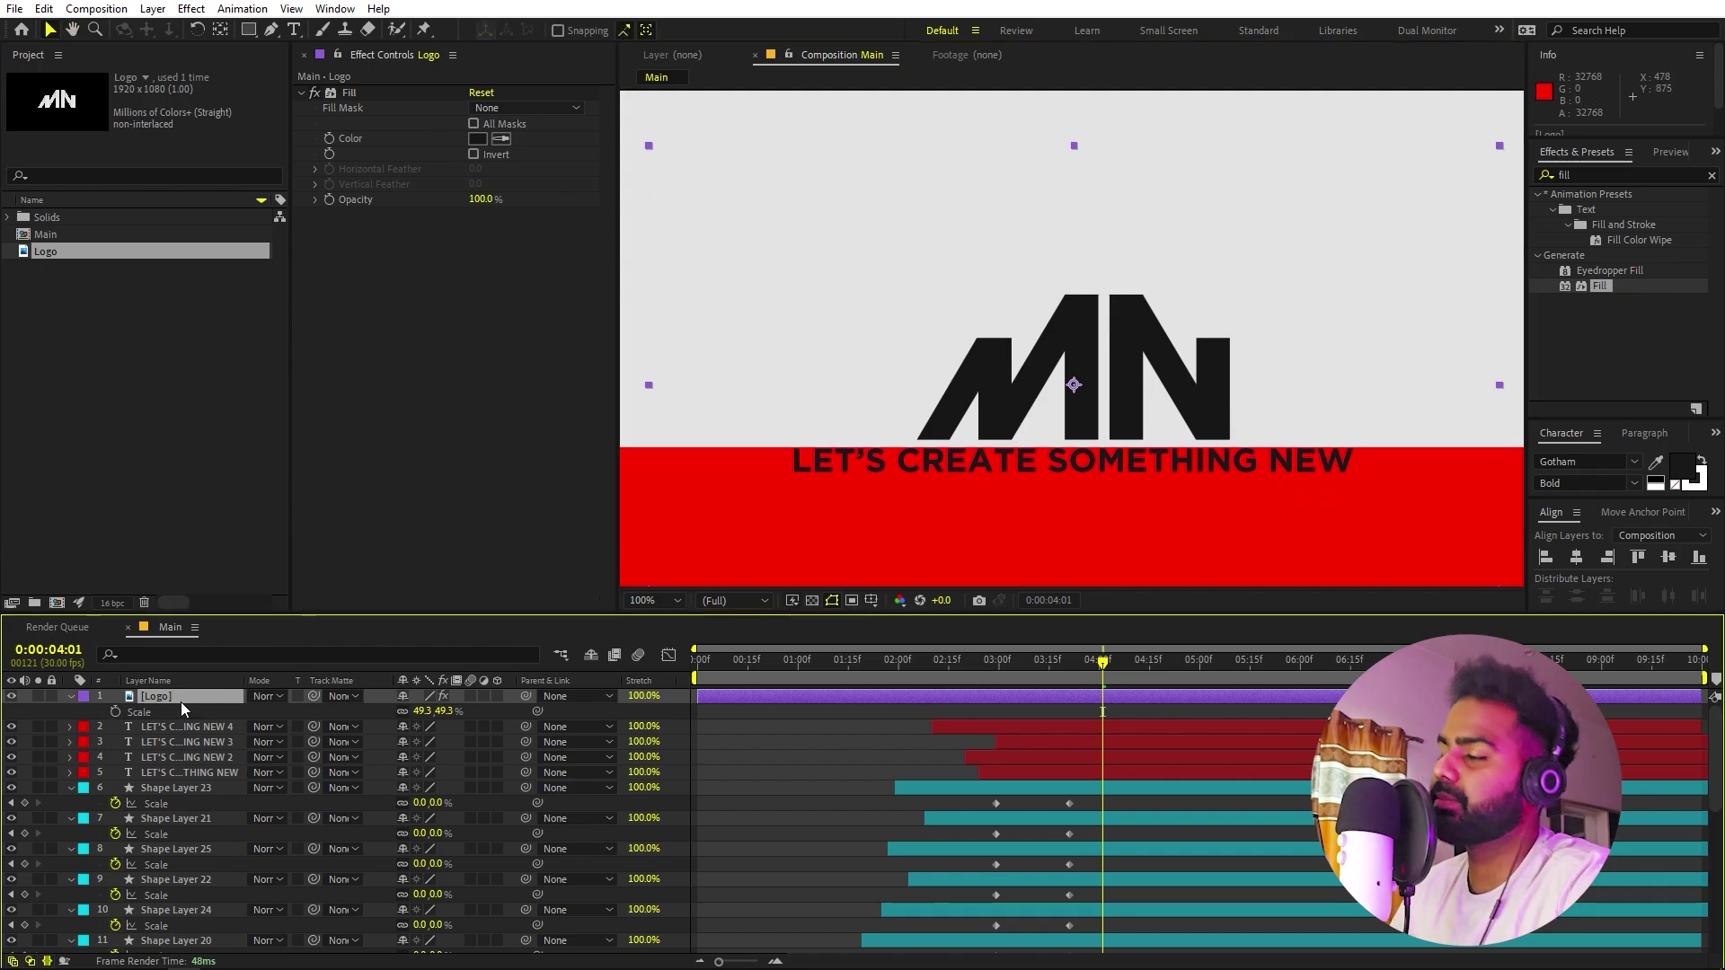
{"action": "key", "text": "p"}
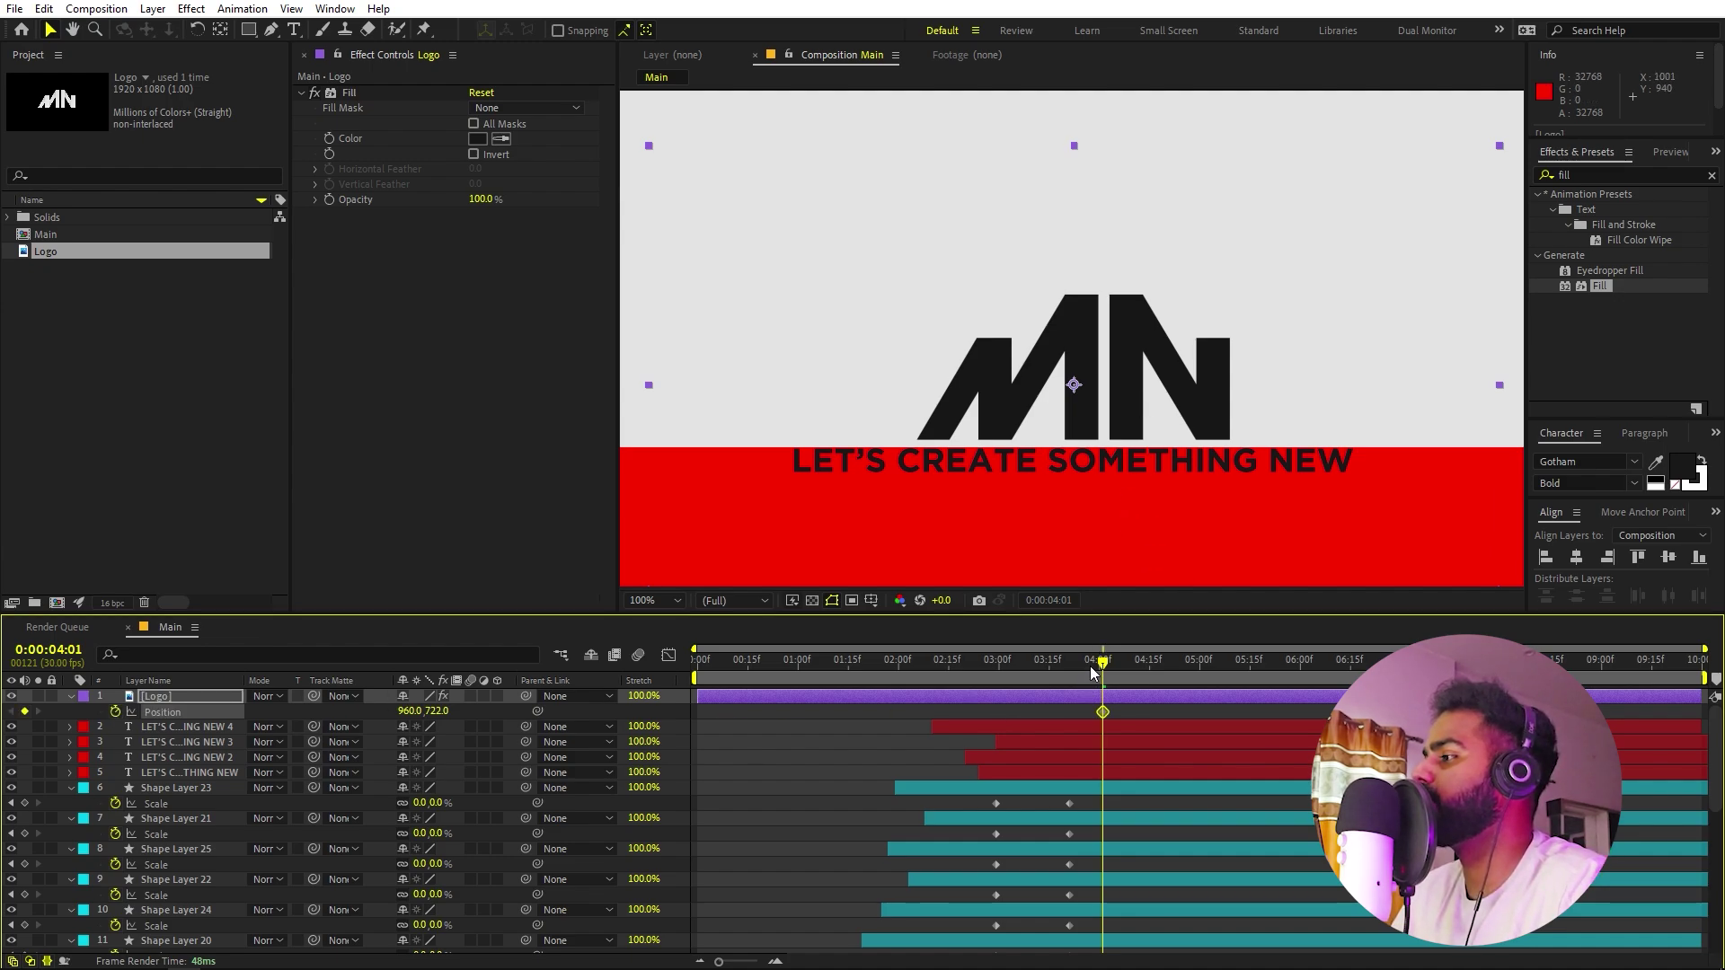
{"action": "left_click_drag", "start_coordinate": [1089, 669], "coordinate": [1039, 680]}
{"action": "left_click_drag", "start_coordinate": [1024, 680], "coordinate": [1015, 680]}
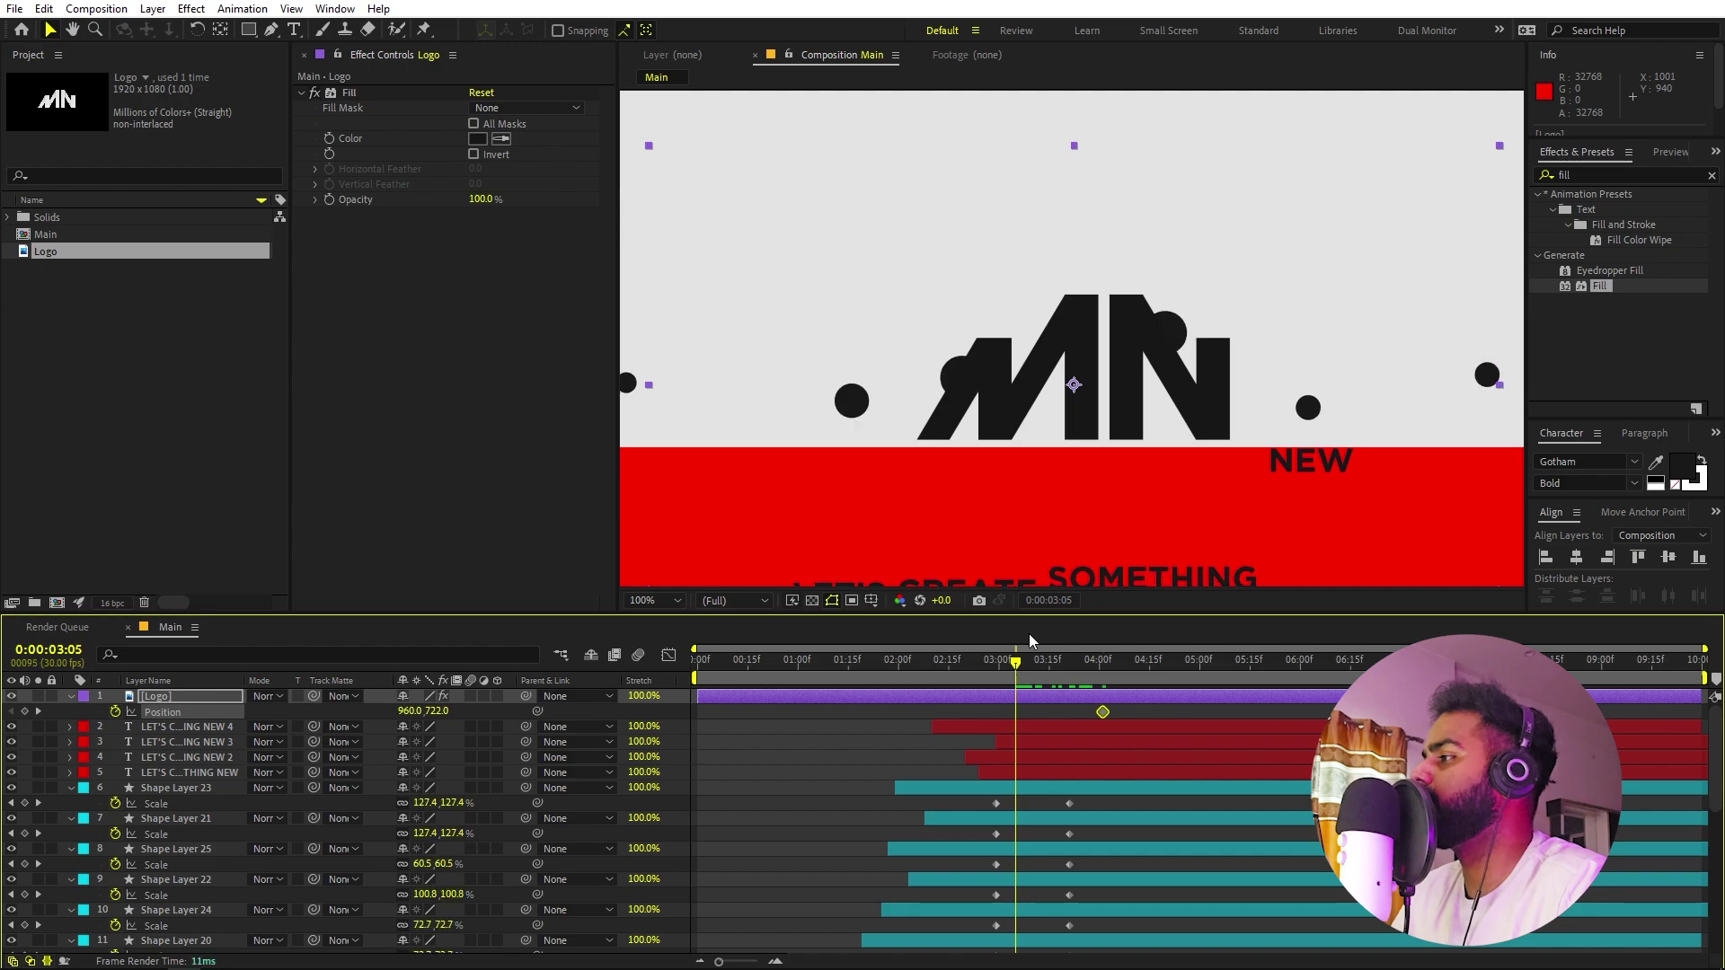
{"action": "left_click_drag", "start_coordinate": [1146, 350], "coordinate": [1145, 521]}
{"action": "key", "text": "comma"}
{"action": "key", "text": "comma"}
{"action": "key", "text": "comma"}
{"action": "key", "text": "comma"}
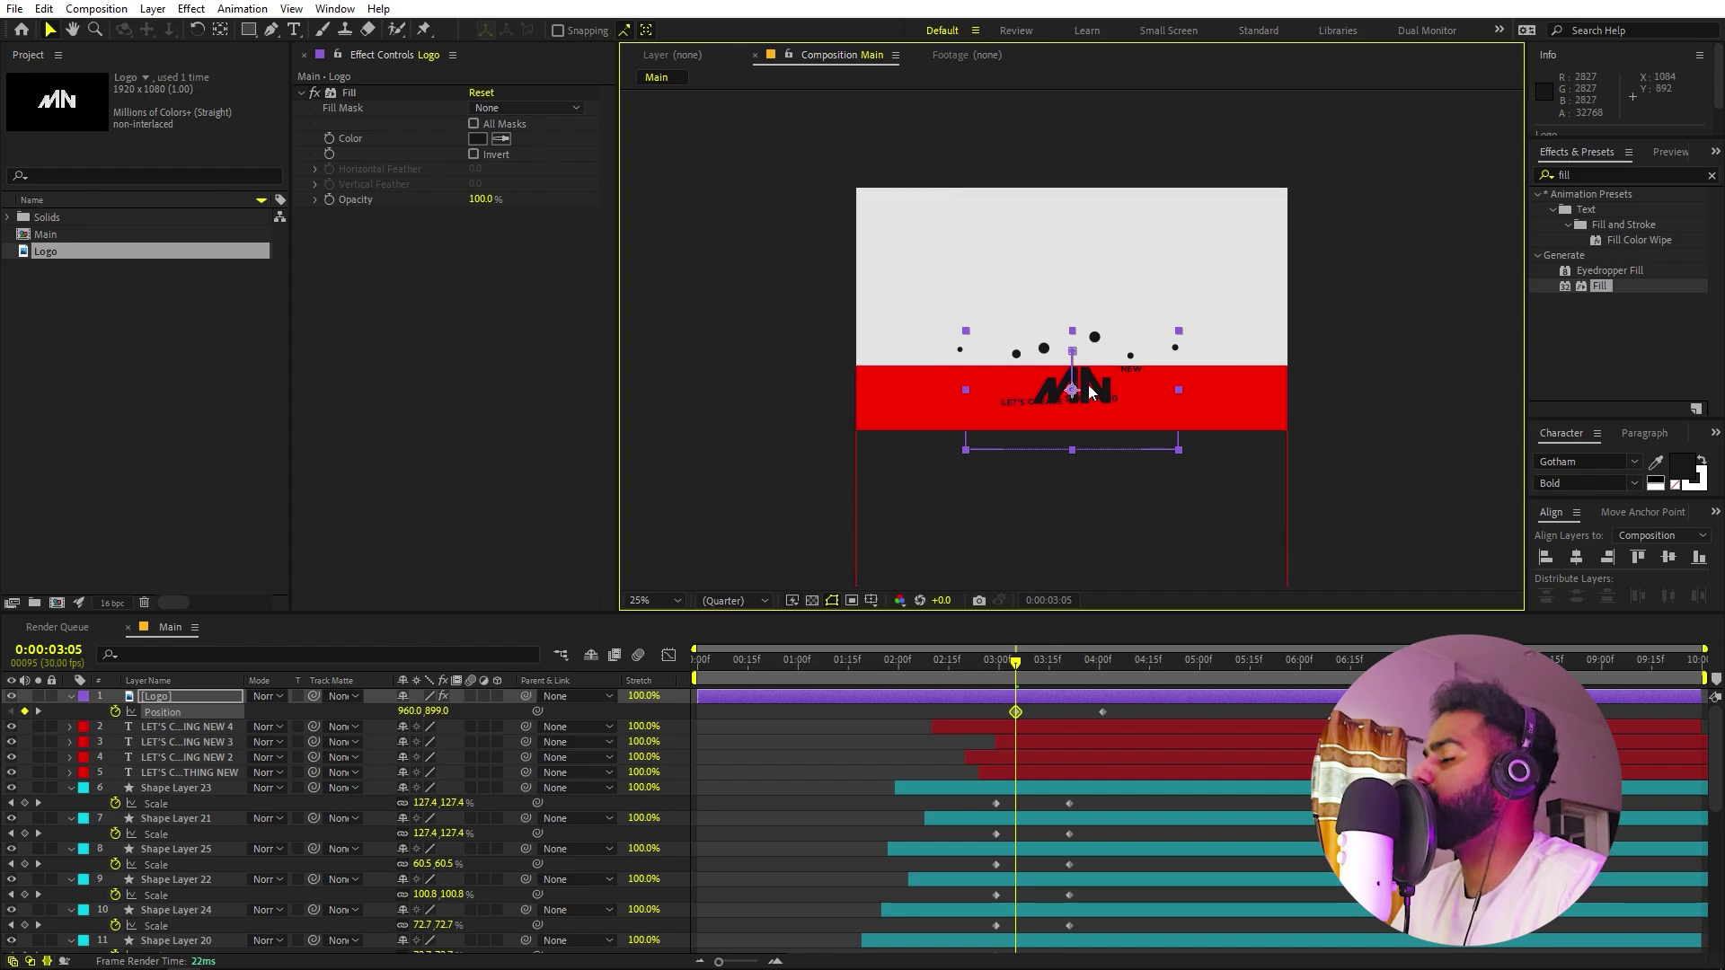
{"action": "key", "text": "period"}
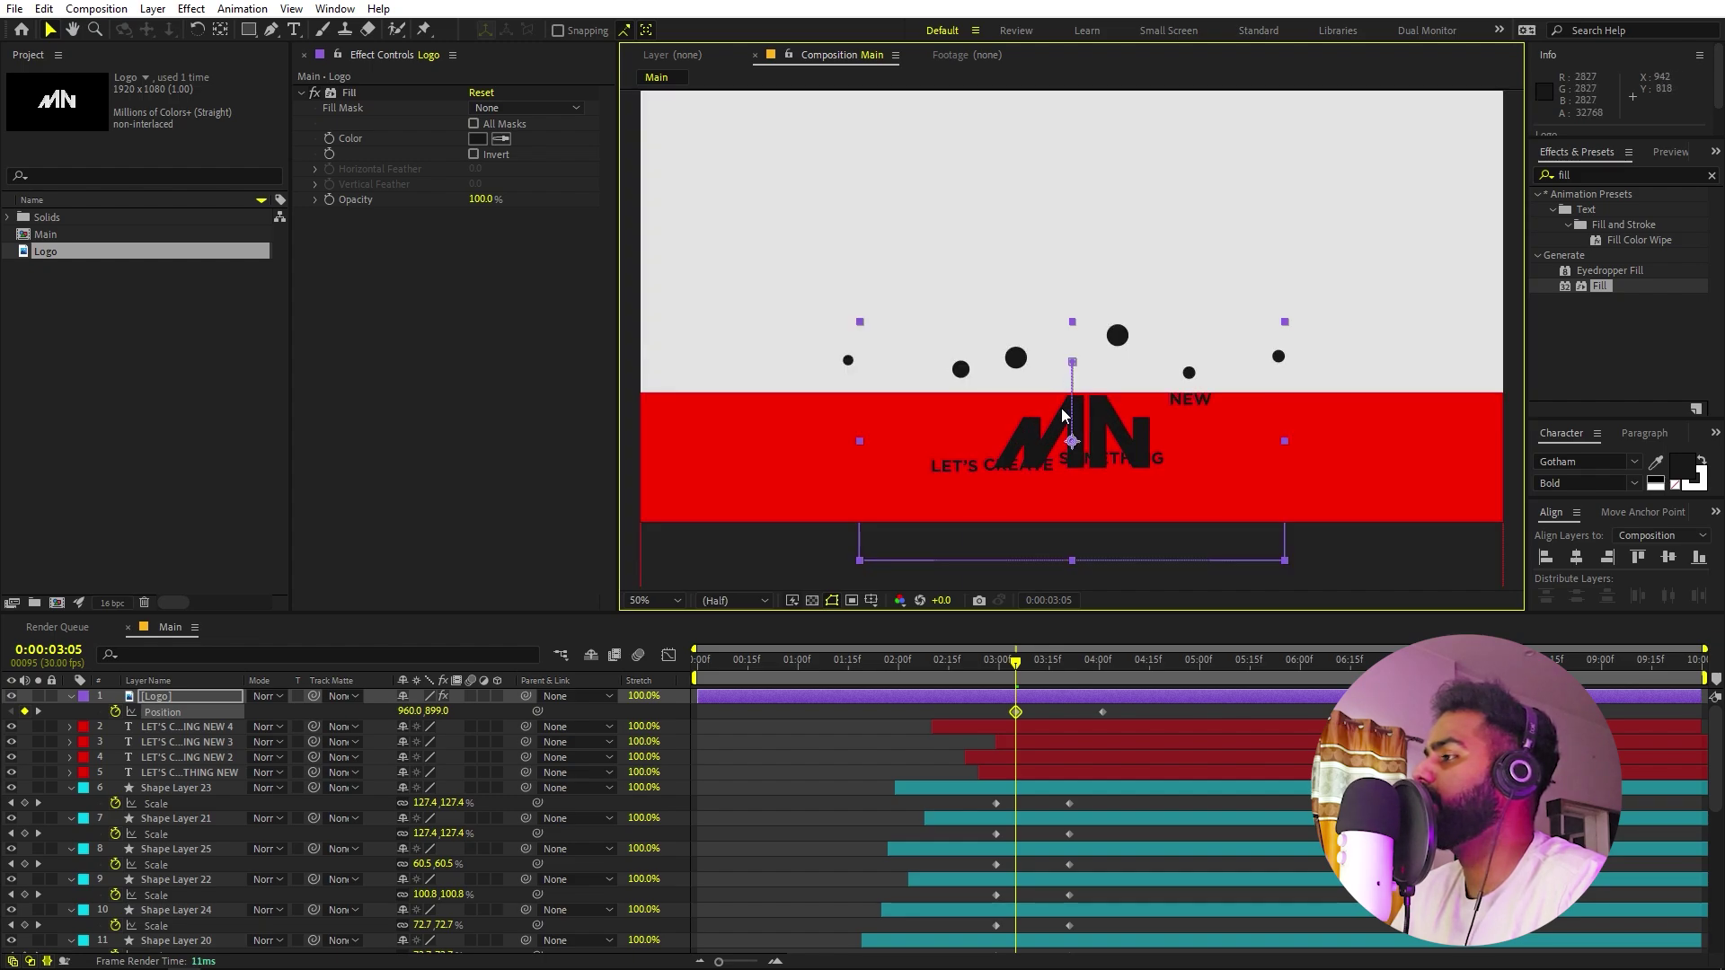
Move the Red Solid 1 layer to the top of the layer stack, above the Logo.
{"action": "left_click", "coordinate": [685, 434]}
{"action": "left_click", "coordinate": [663, 600]}
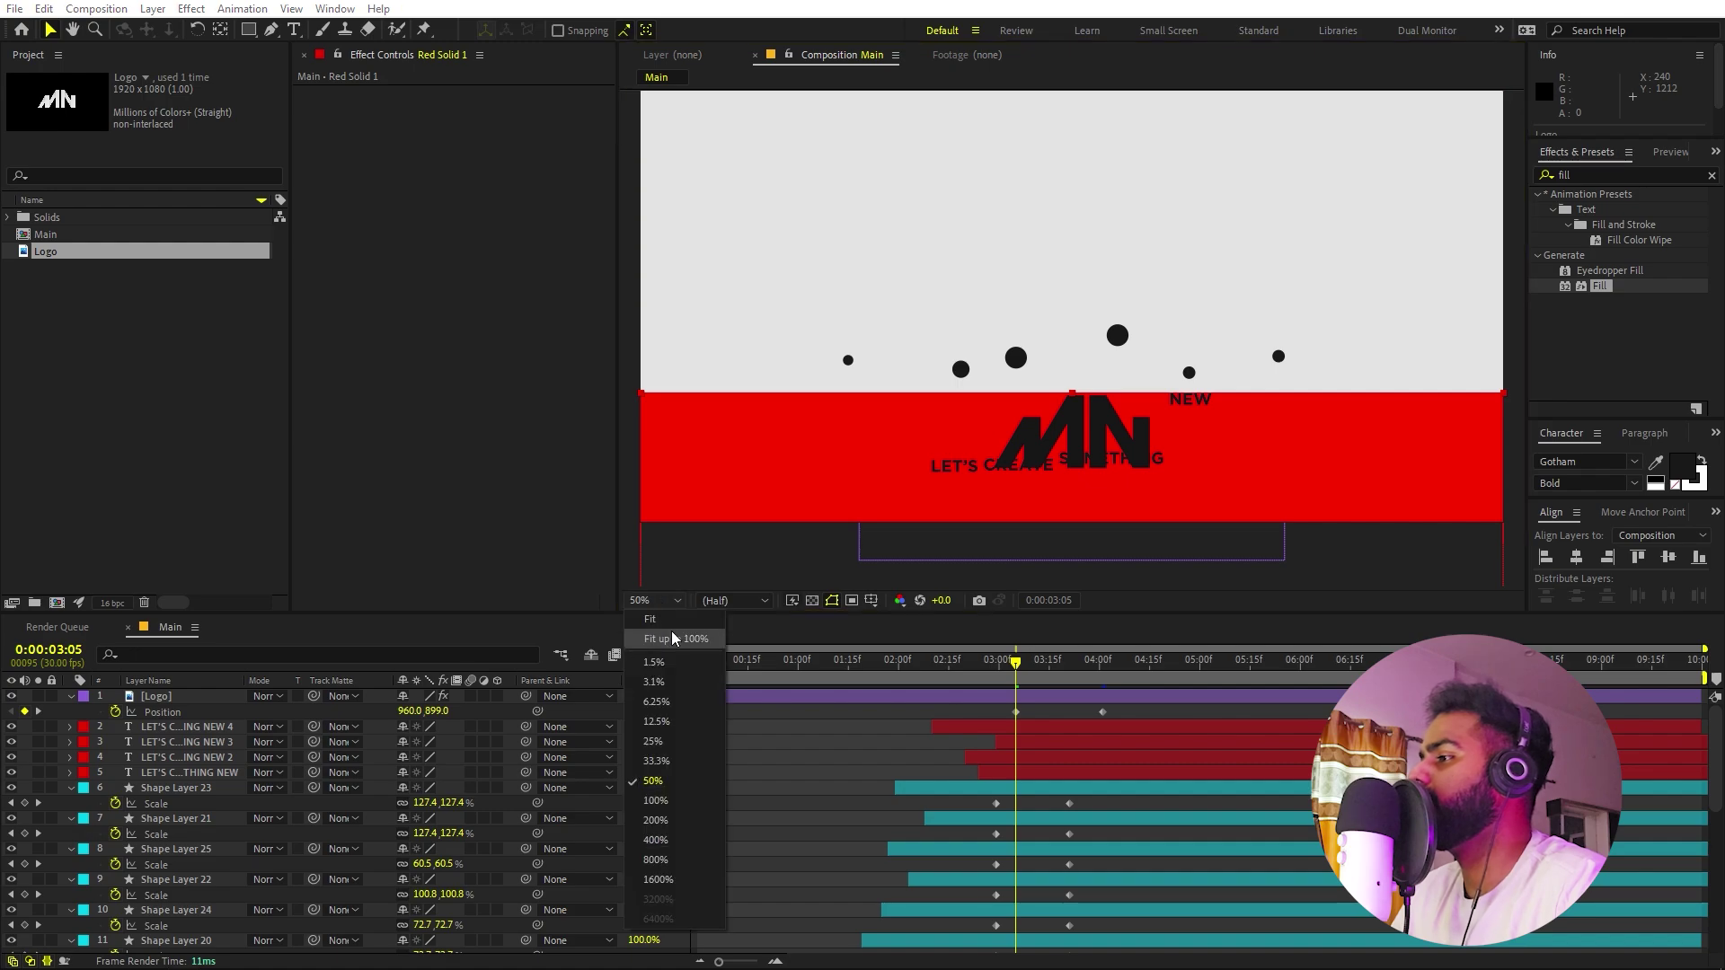
{"action": "left_click", "coordinate": [673, 639]}
{"action": "scroll", "coordinate": [845, 773], "scroll_direction": "down", "scroll_amount": 5}
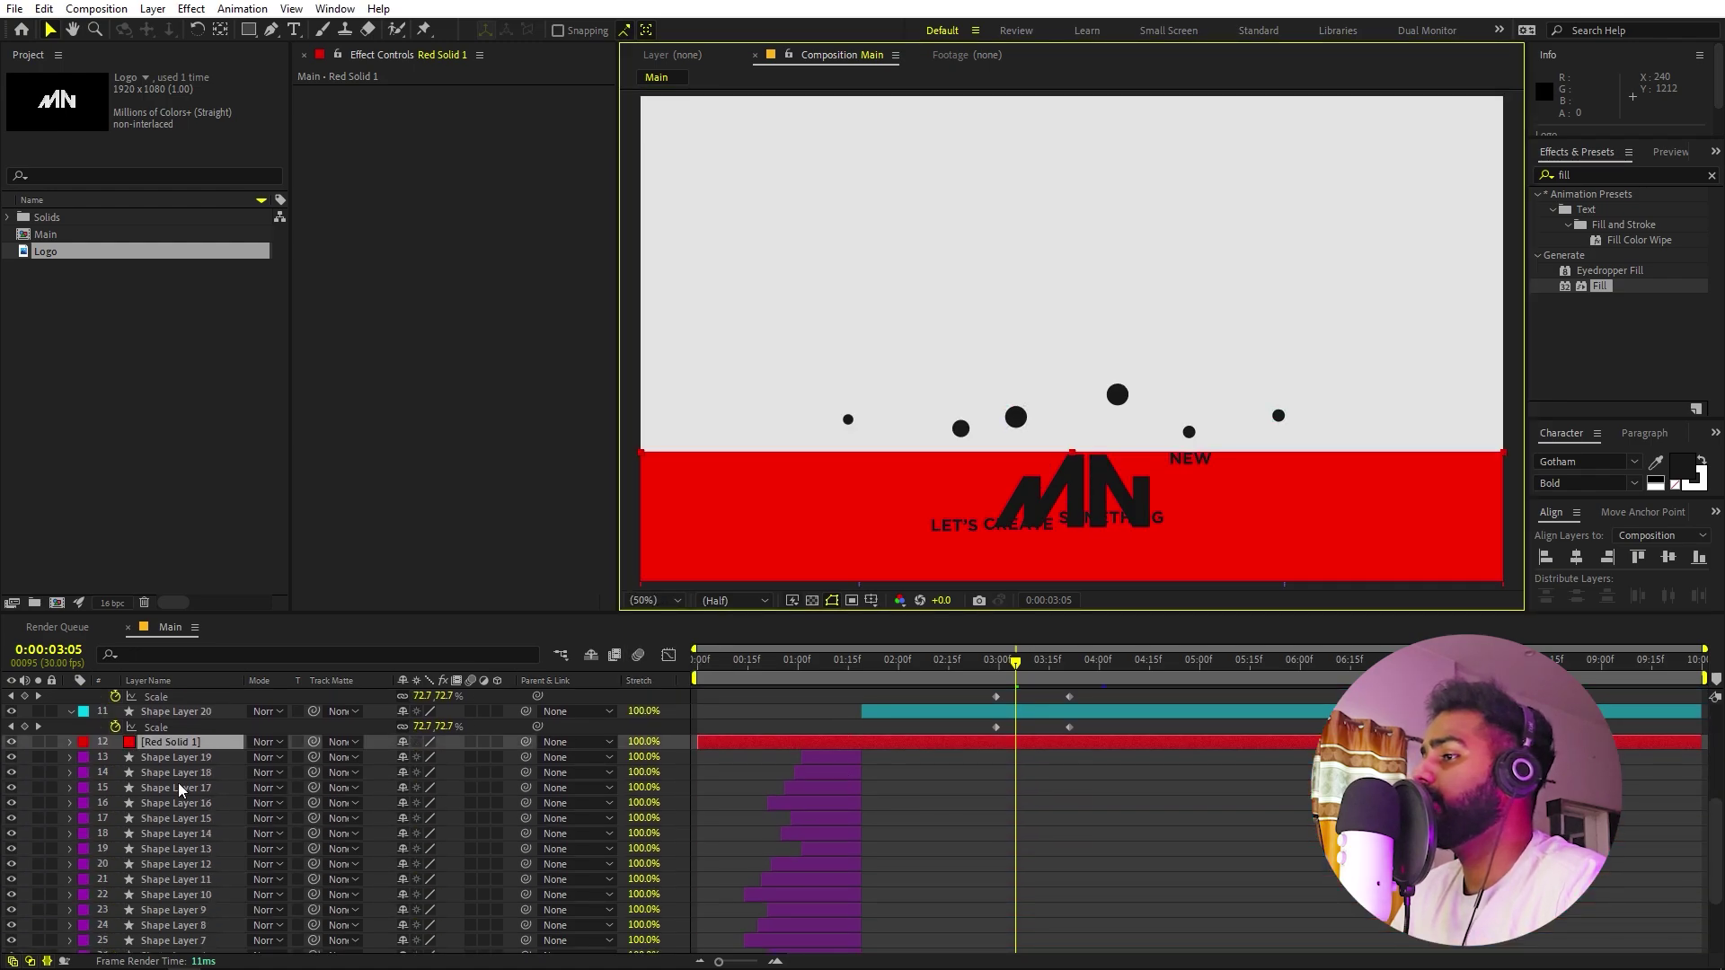
{"action": "left_click_drag", "start_coordinate": [176, 740], "coordinate": [190, 704]}
Set Red Solid 1 as the Logo layer's track matte and invert the matte.
{"action": "left_click", "coordinate": [174, 712]}
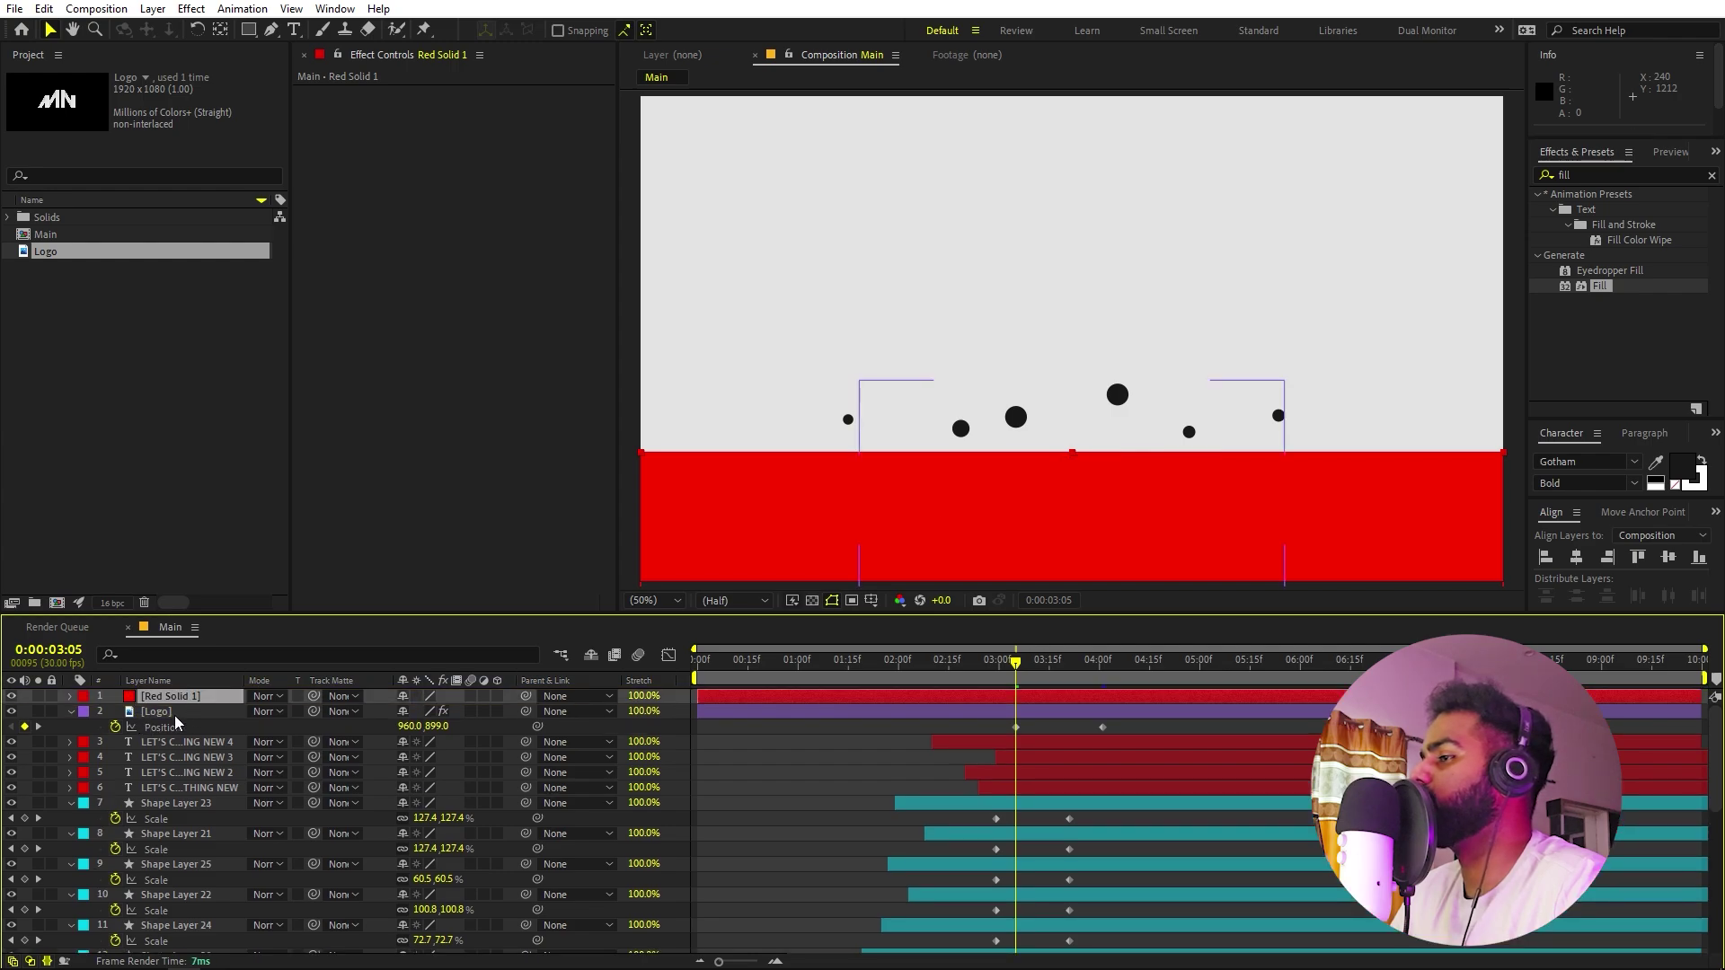
{"action": "key", "text": "u"}
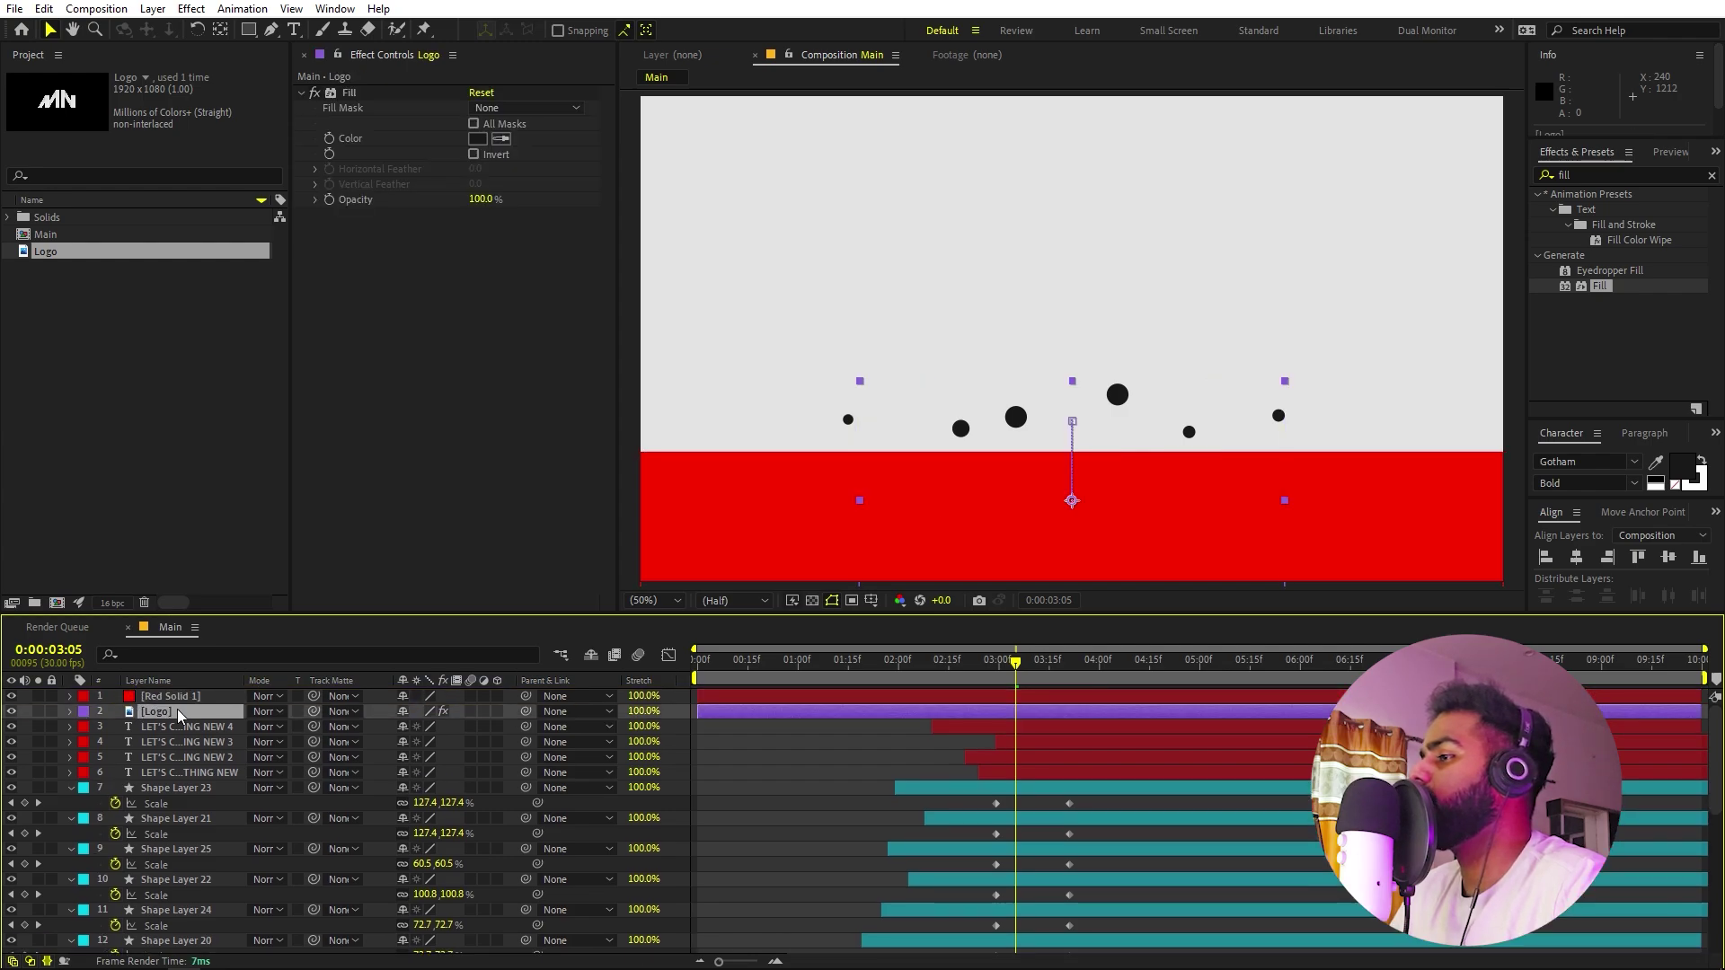
{"action": "left_click", "coordinate": [345, 712]}
{"action": "left_click", "coordinate": [345, 718]}
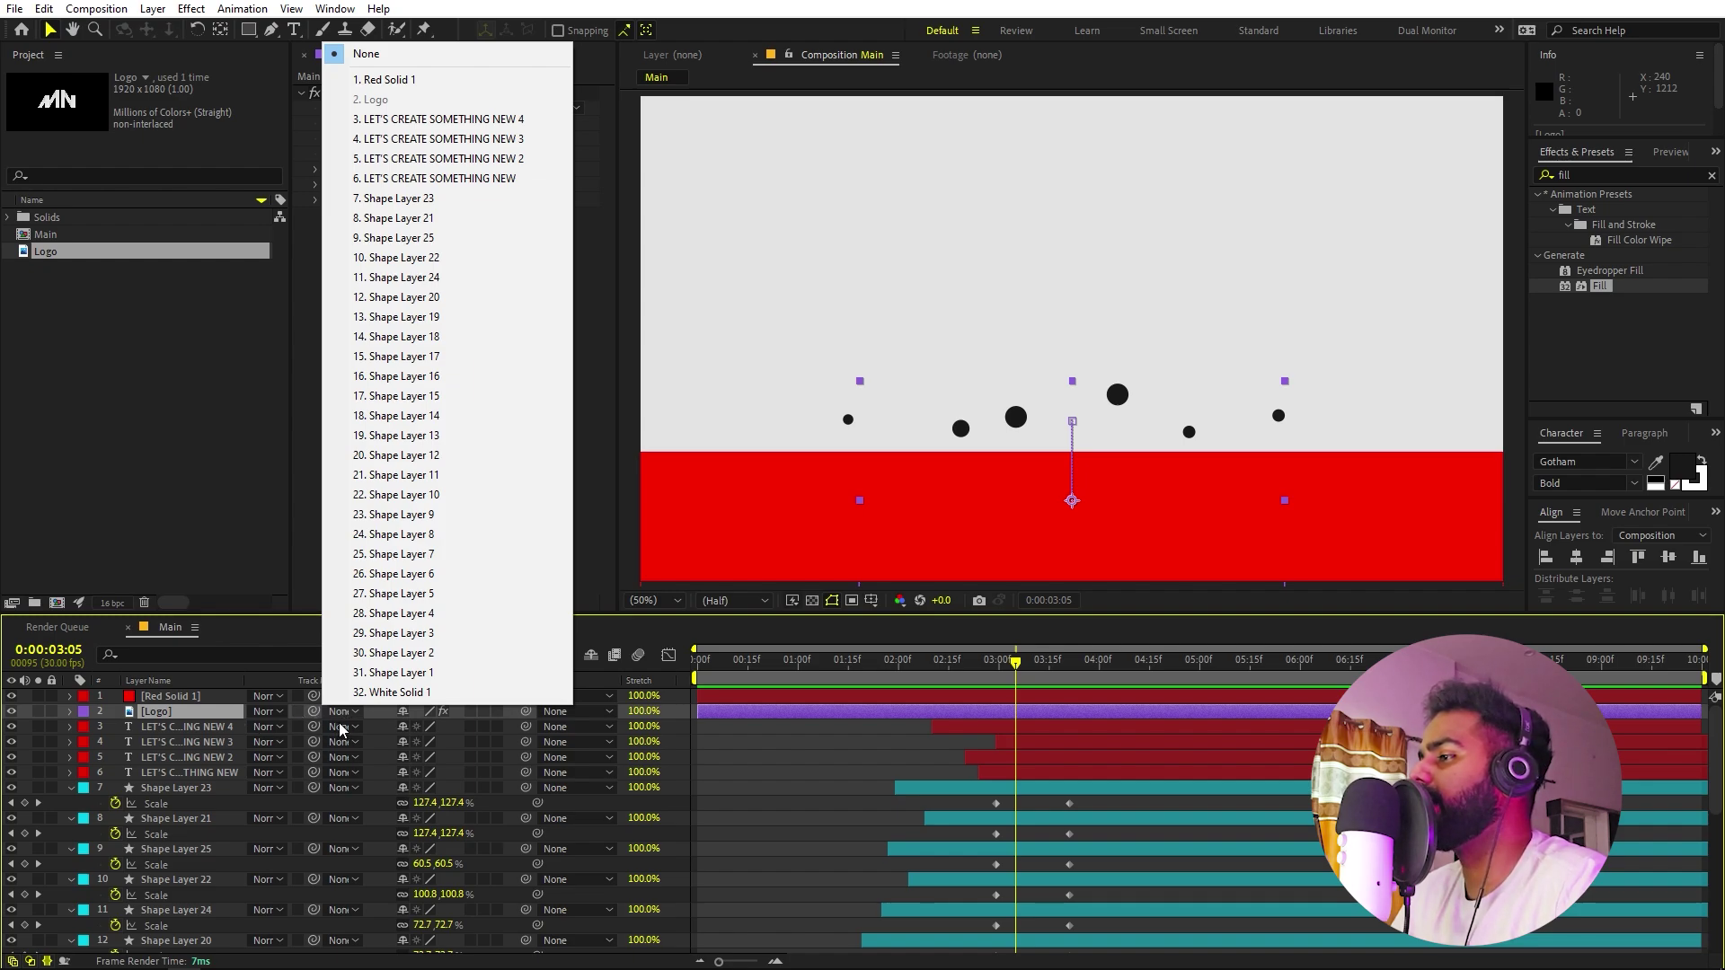
{"action": "left_click", "coordinate": [772, 758]}
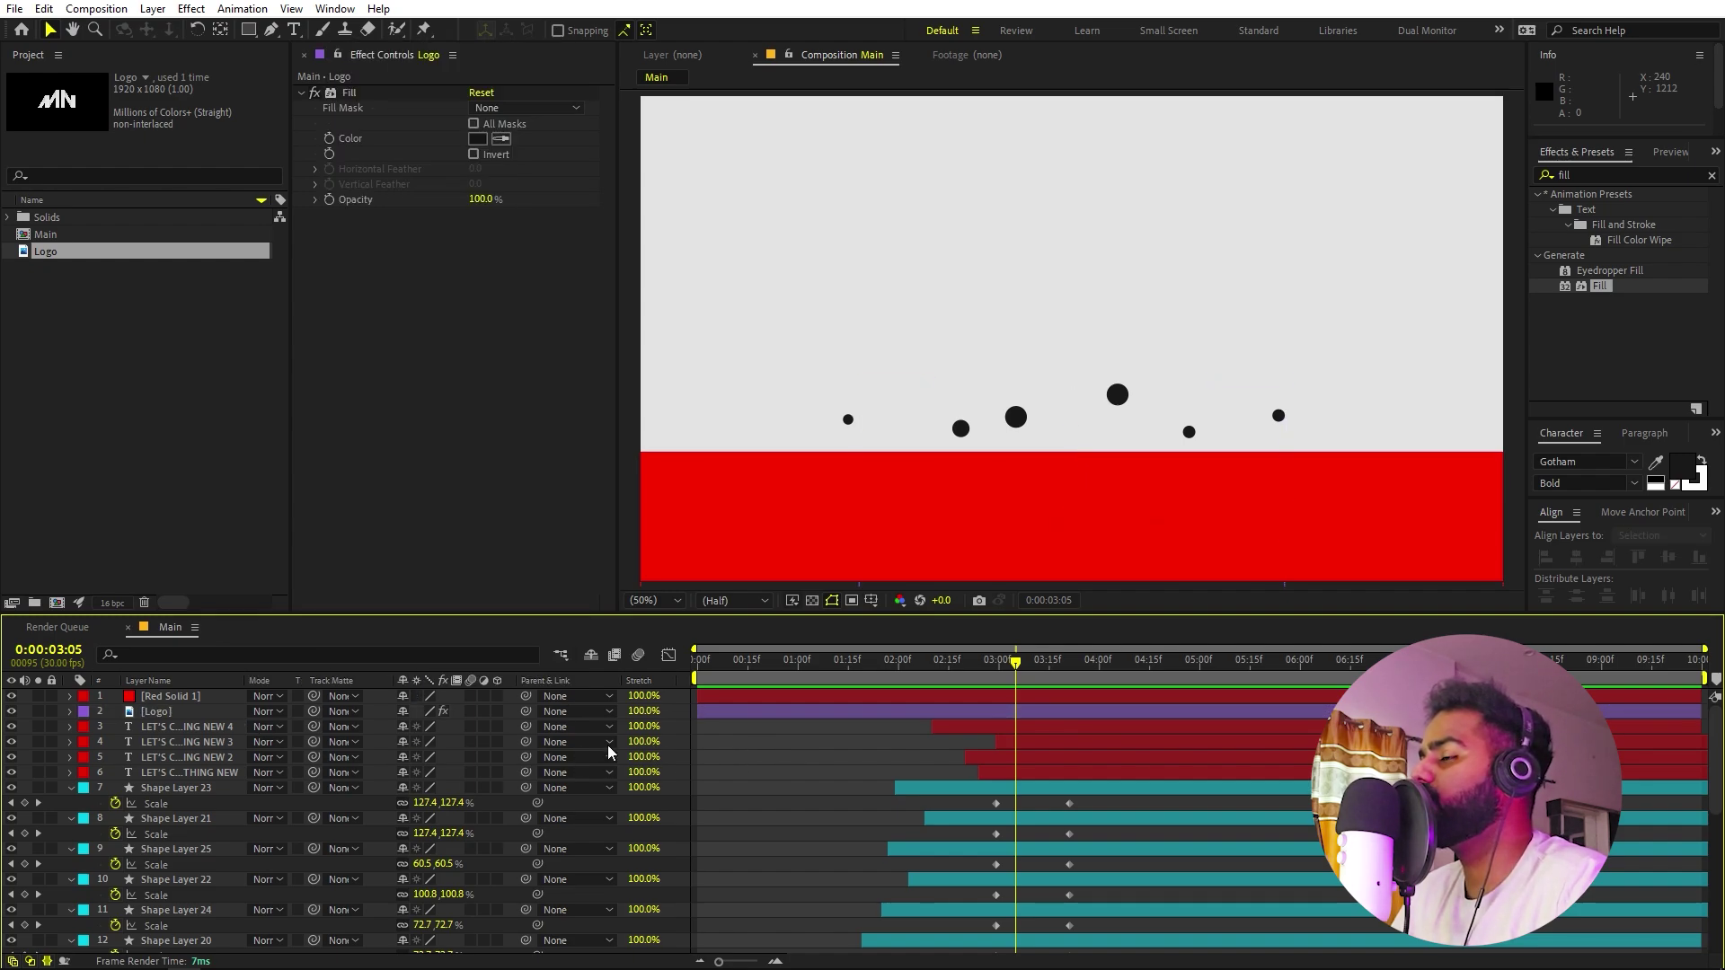
{"action": "left_click", "coordinate": [186, 714]}
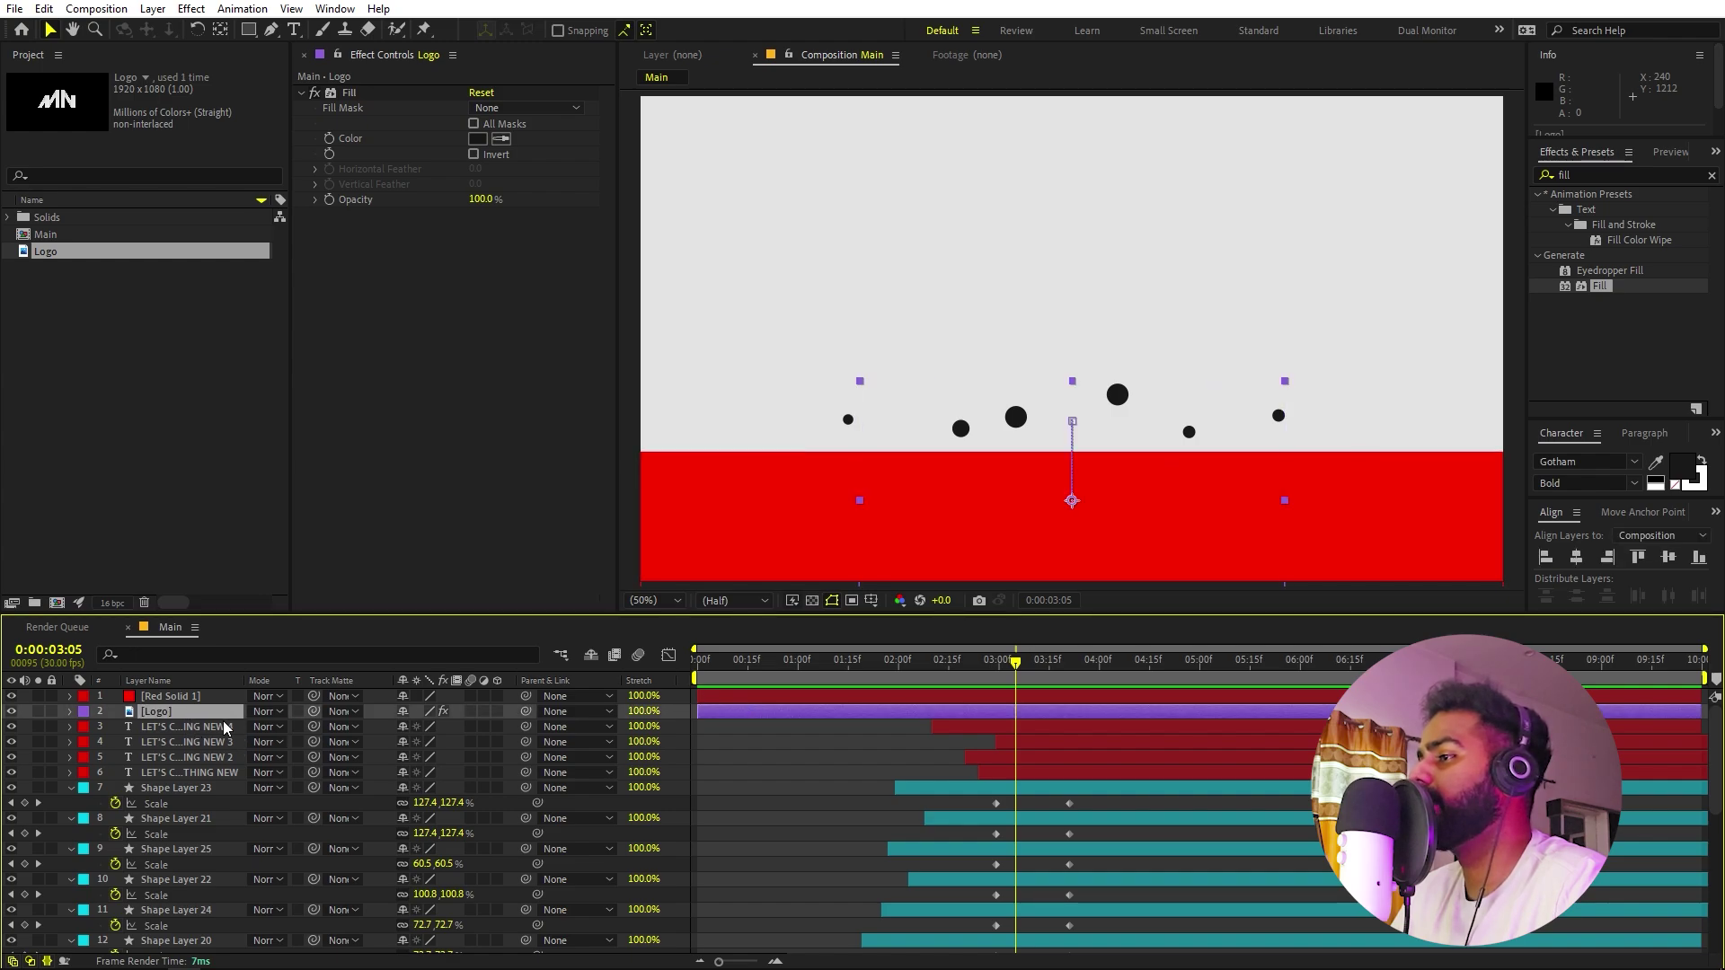
{"action": "left_click_drag", "start_coordinate": [241, 711], "coordinate": [177, 700]}
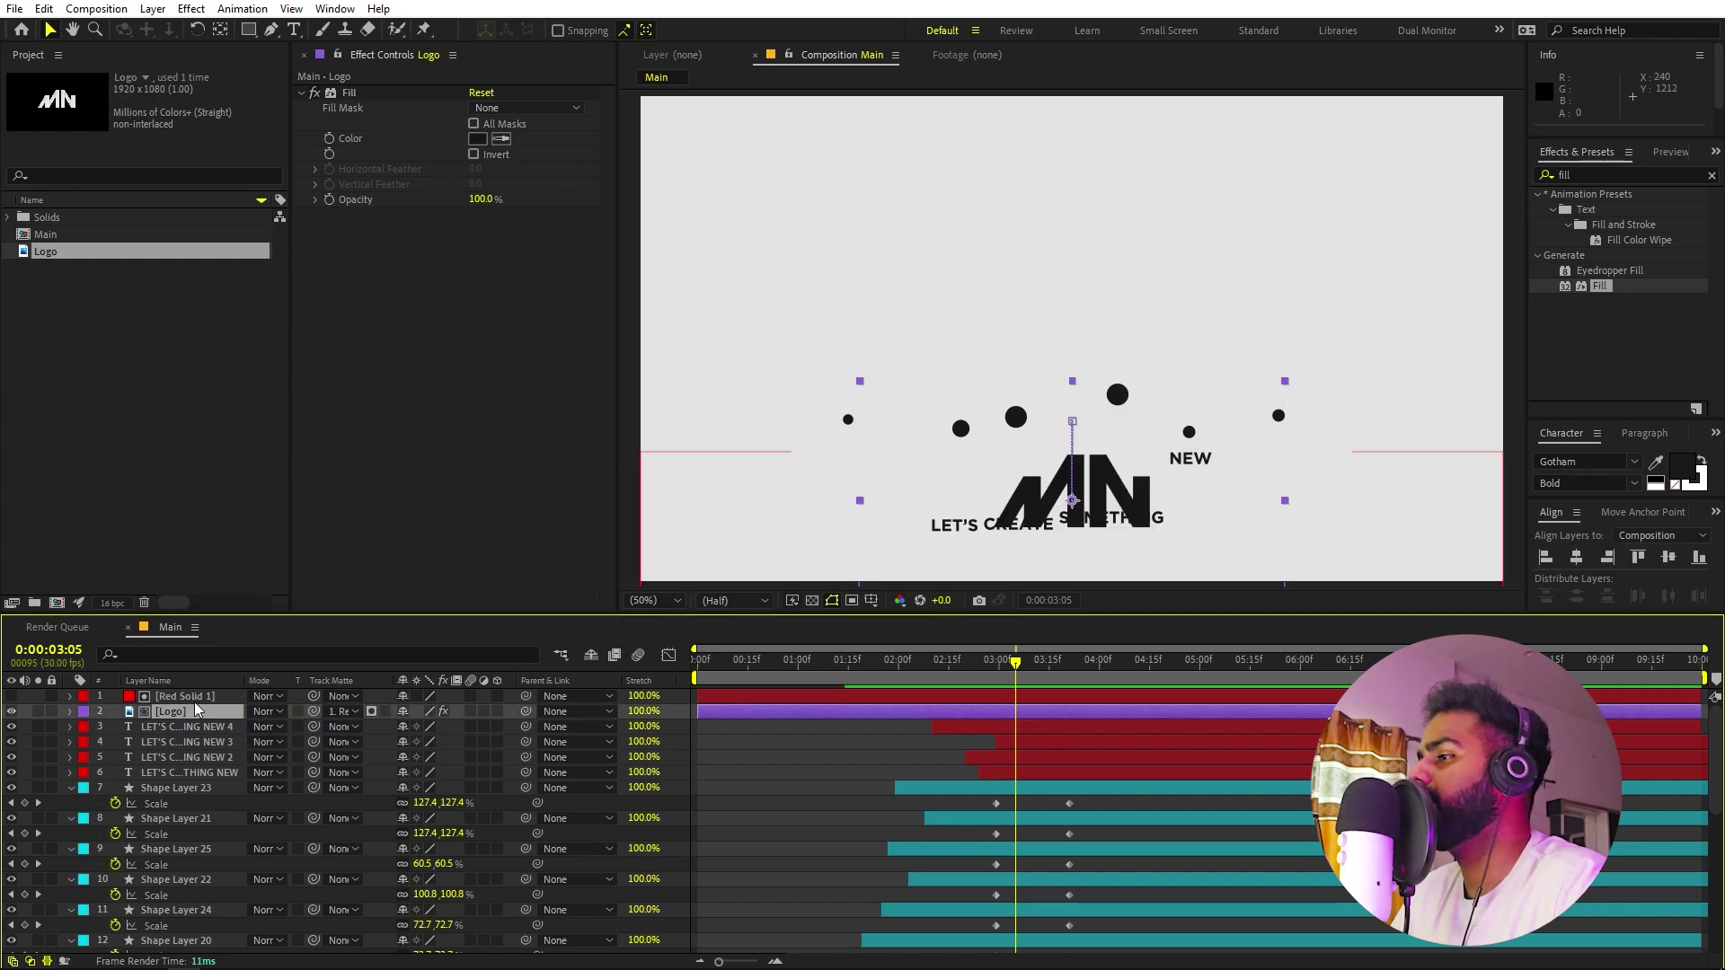
{"action": "left_click", "coordinate": [385, 712]}
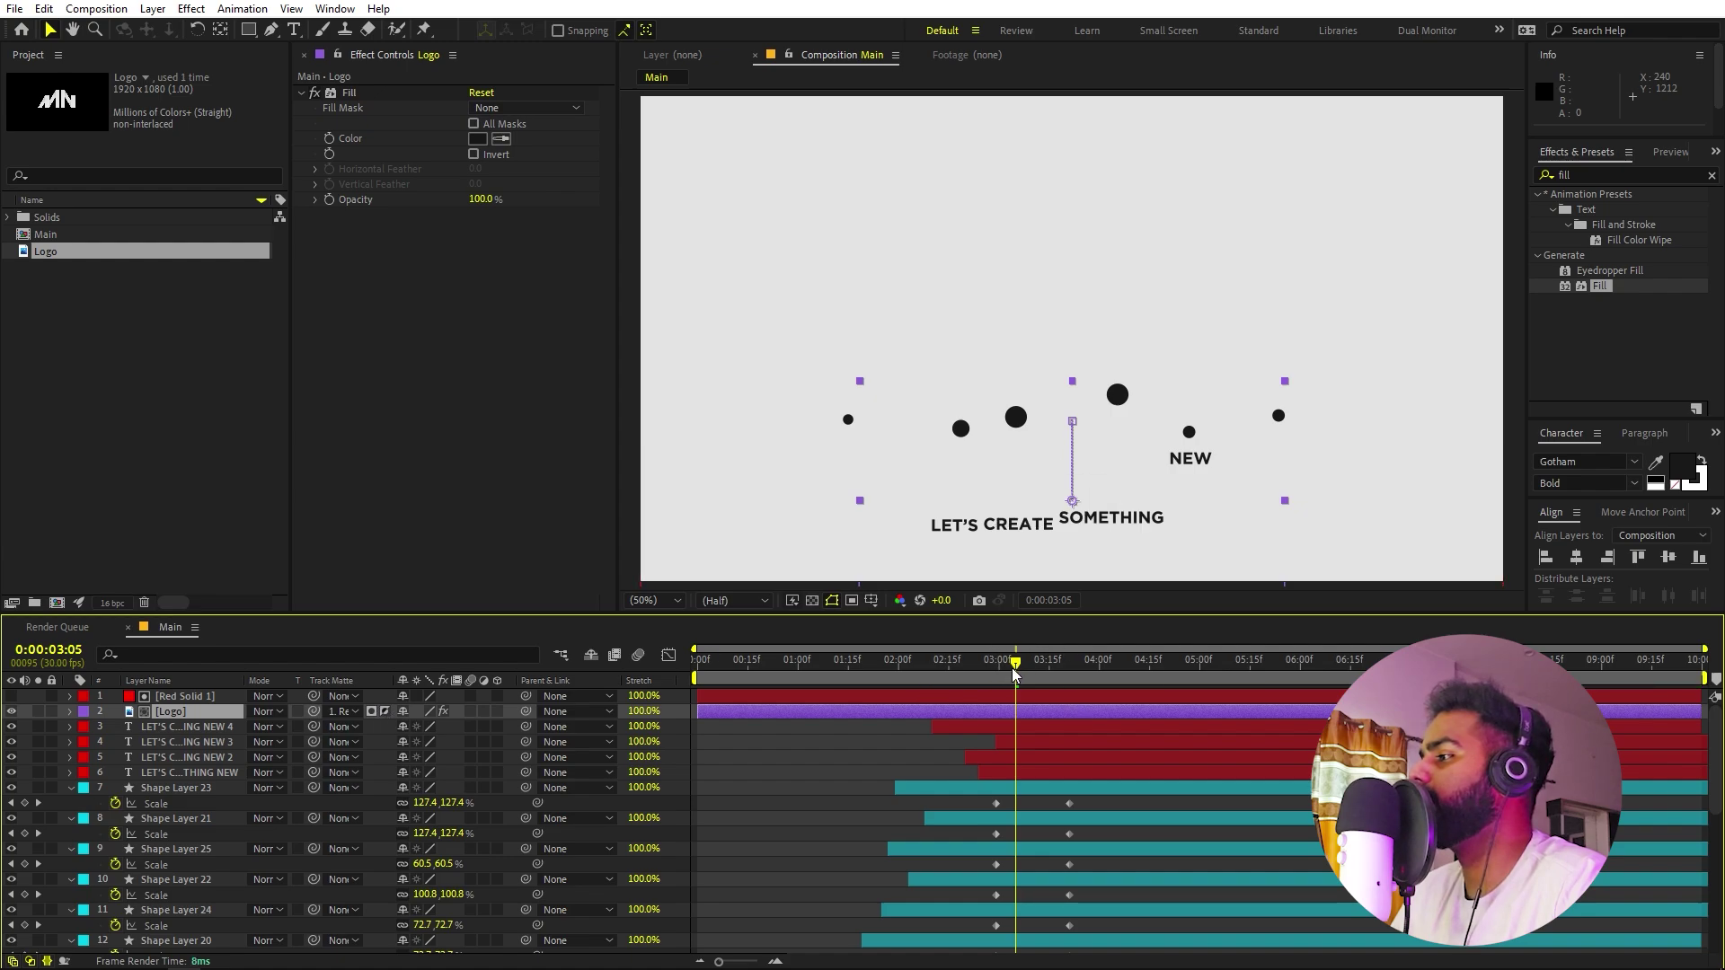
Apply Easy Ease to both Logo Position keyframes and show their speed curve fitted in the graph editor.
{"action": "left_click_drag", "start_coordinate": [1015, 674], "coordinate": [970, 725]}
{"action": "key", "text": "u"}
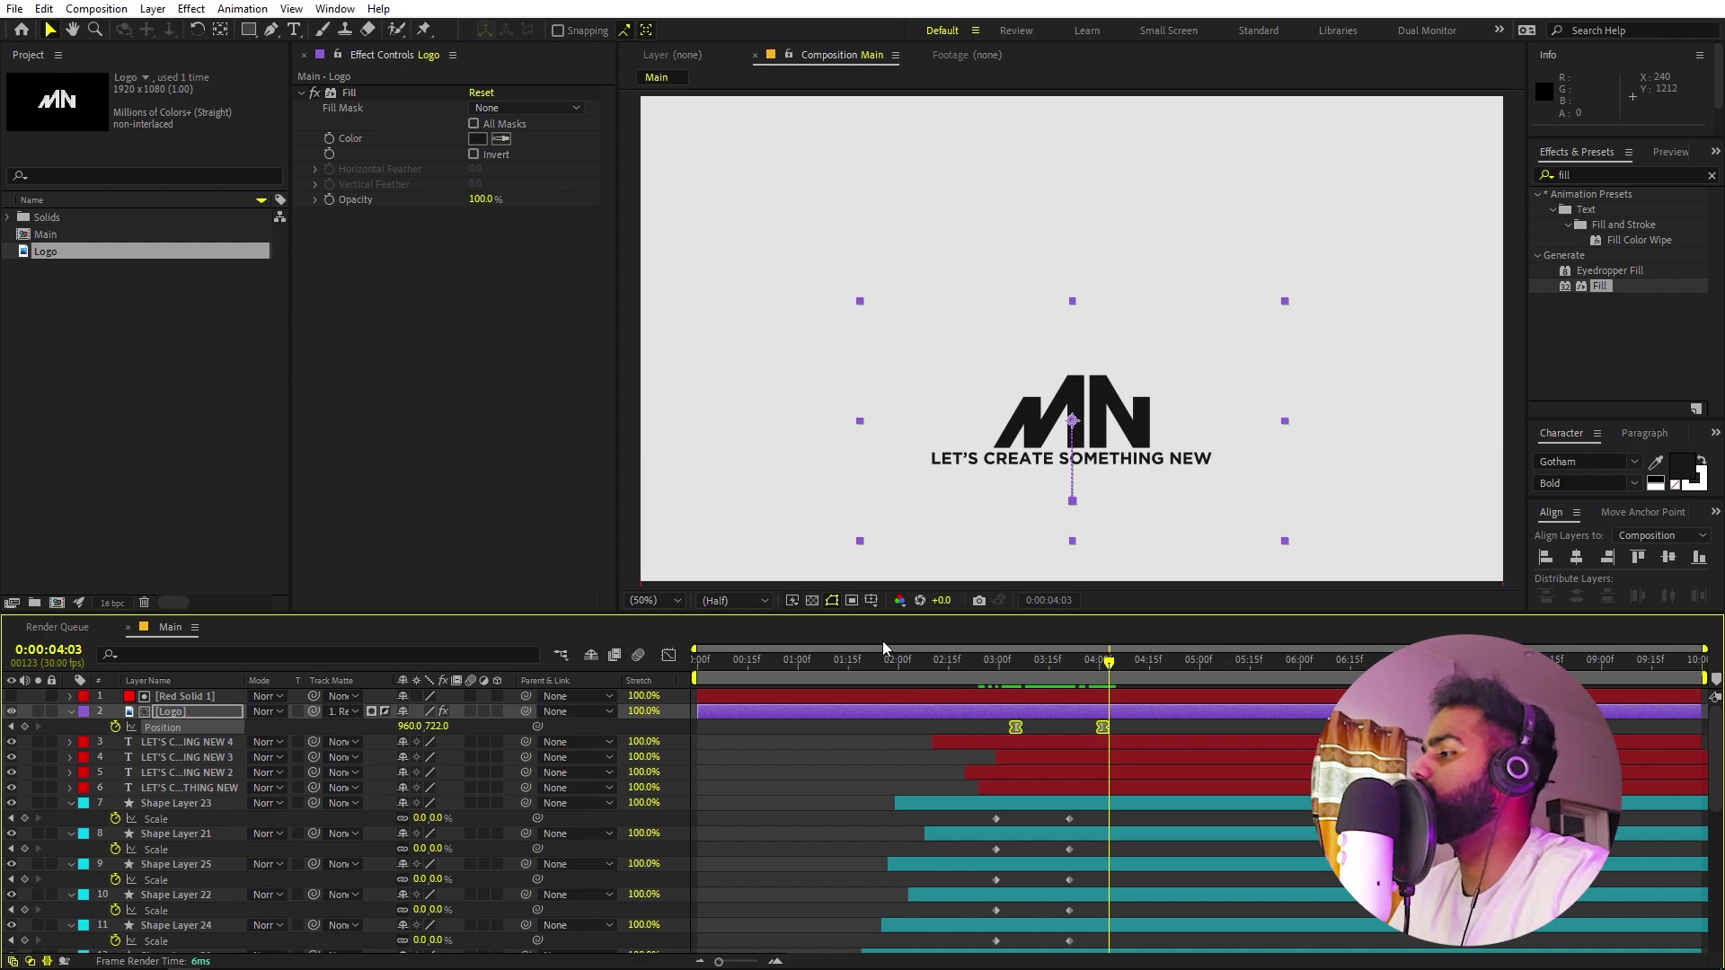
{"action": "left_click", "coordinate": [668, 655]}
{"action": "left_click_drag", "start_coordinate": [1024, 967], "coordinate": [1022, 967]}
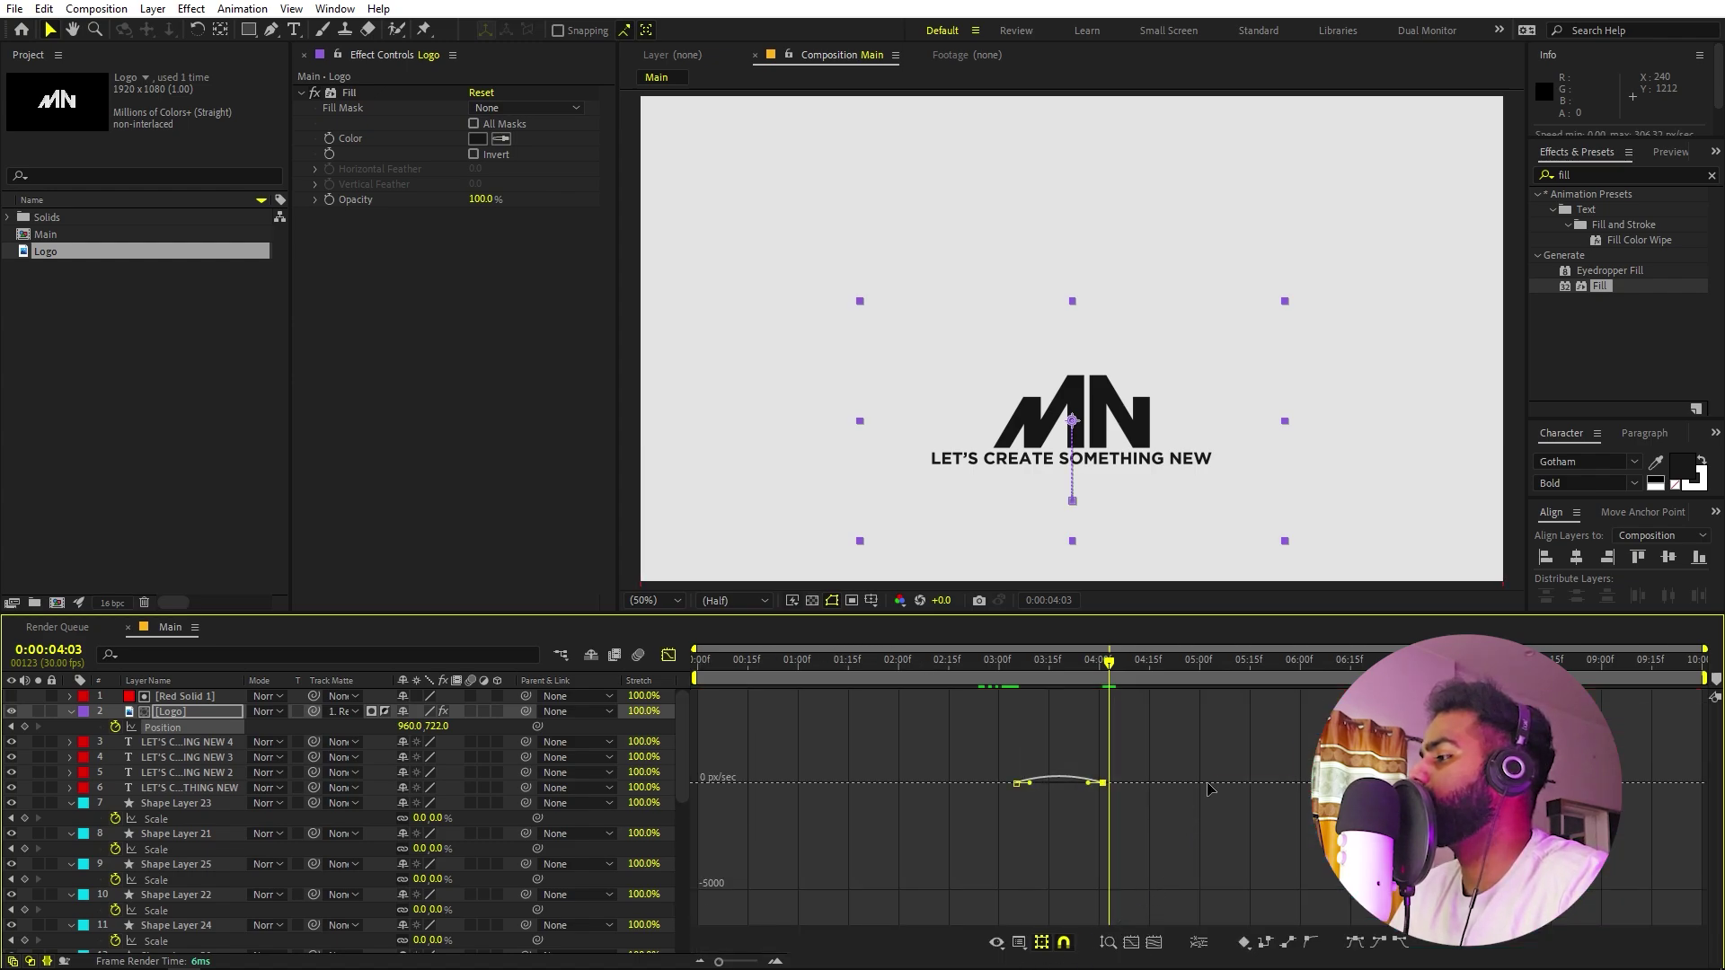
{"action": "left_click", "coordinate": [1154, 943]}
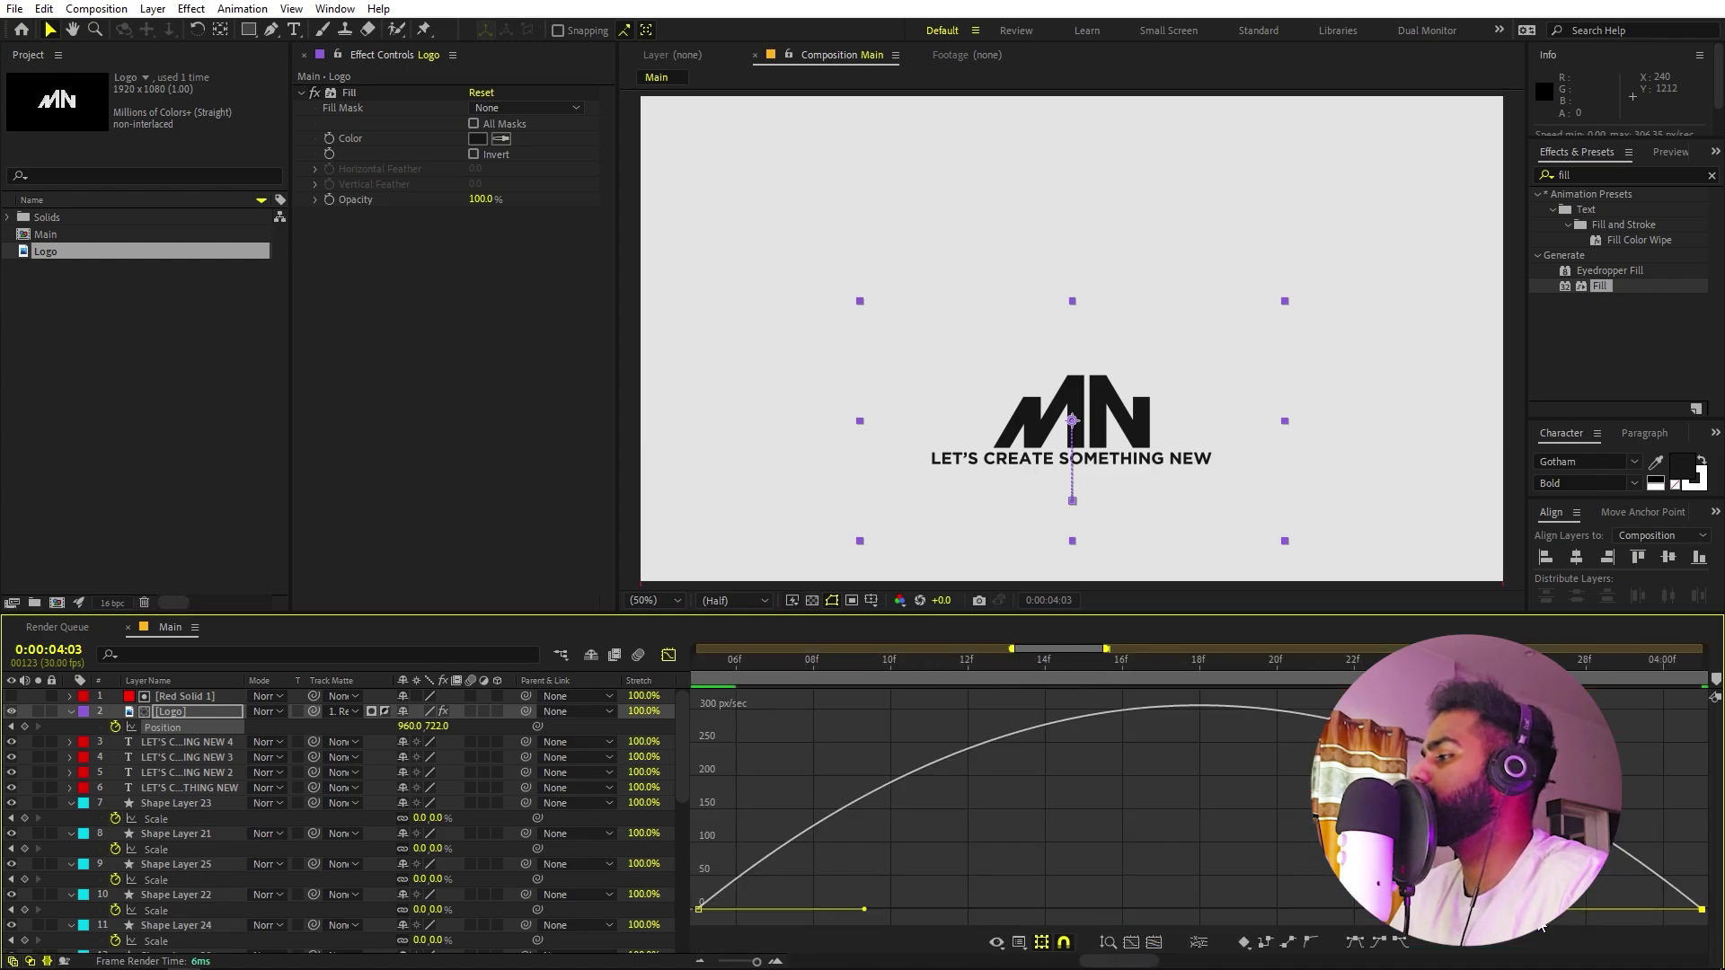
Pull both handles of the Logo's Position speed curve inward to sharpen its middle peak, and preview the logo's rise.
{"action": "left_click_drag", "start_coordinate": [1537, 911], "coordinate": [1236, 910]}
{"action": "left_click_drag", "start_coordinate": [1001, 887], "coordinate": [611, 951]}
{"action": "left_click_drag", "start_coordinate": [977, 767], "coordinate": [1083, 763]}
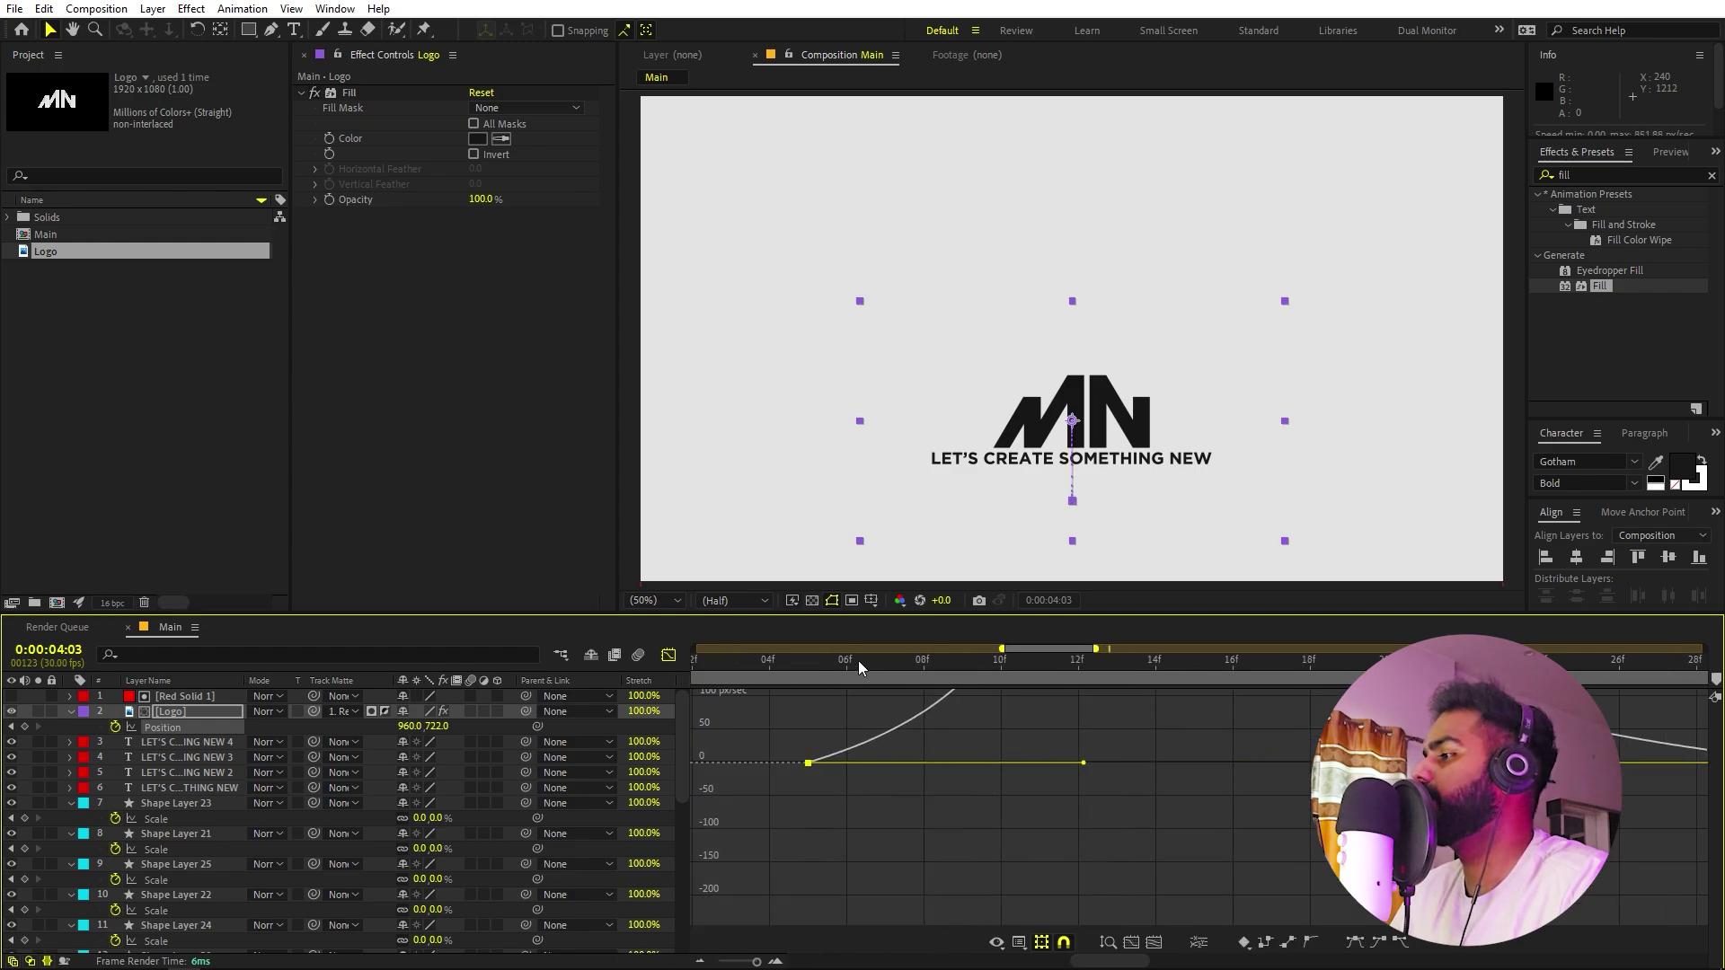
{"action": "key", "text": "space"}
{"action": "key", "text": "space"}
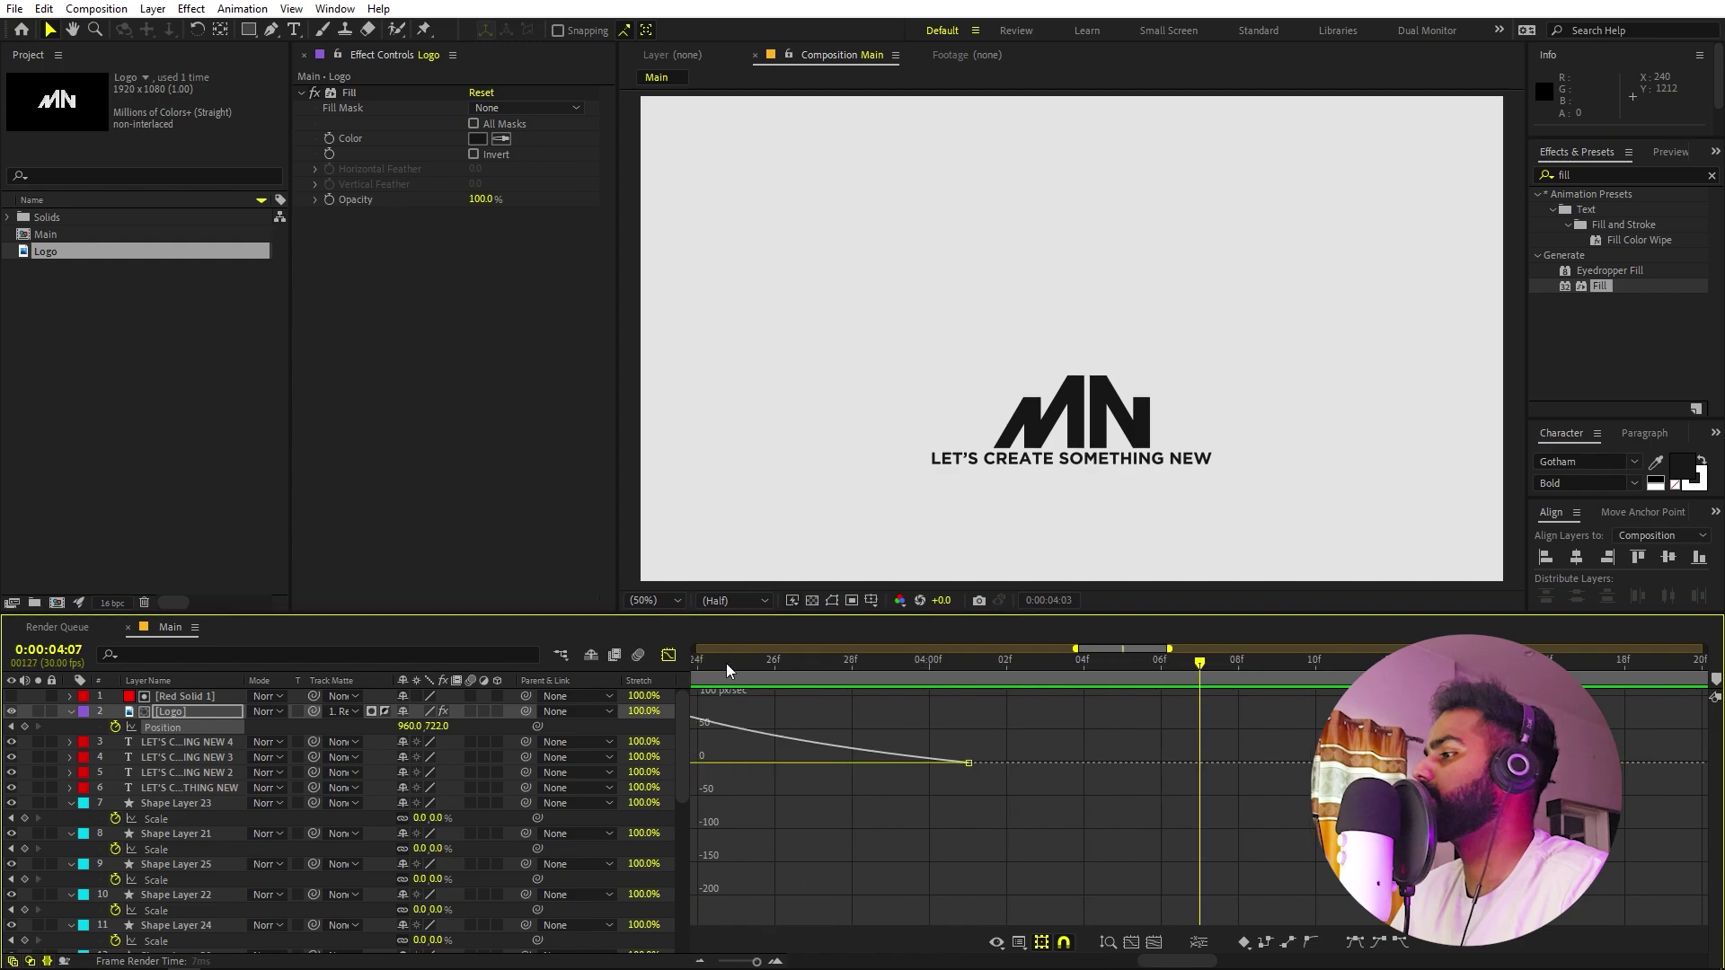
{"action": "left_click", "coordinate": [669, 656]}
{"action": "scroll", "coordinate": [1258, 810], "scroll_direction": "down", "scroll_amount": 3}
{"action": "scroll", "coordinate": [1268, 747], "scroll_direction": "up", "scroll_amount": 2}
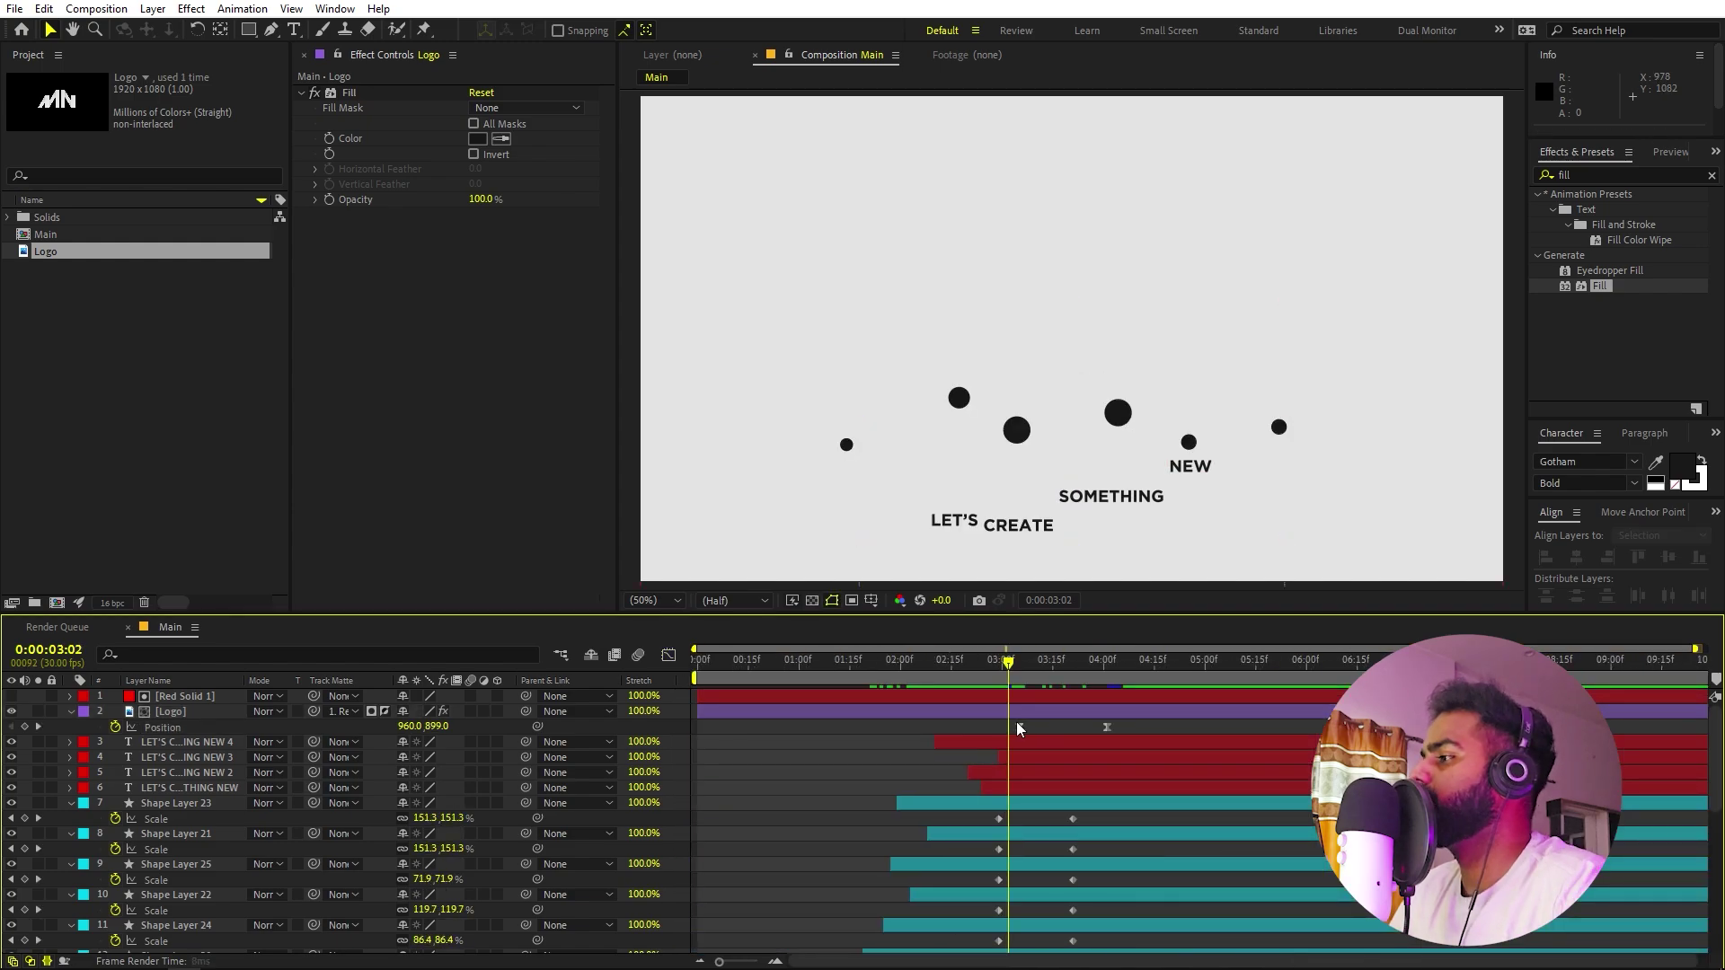
{"action": "left_click_drag", "start_coordinate": [1016, 720], "coordinate": [1083, 728]}
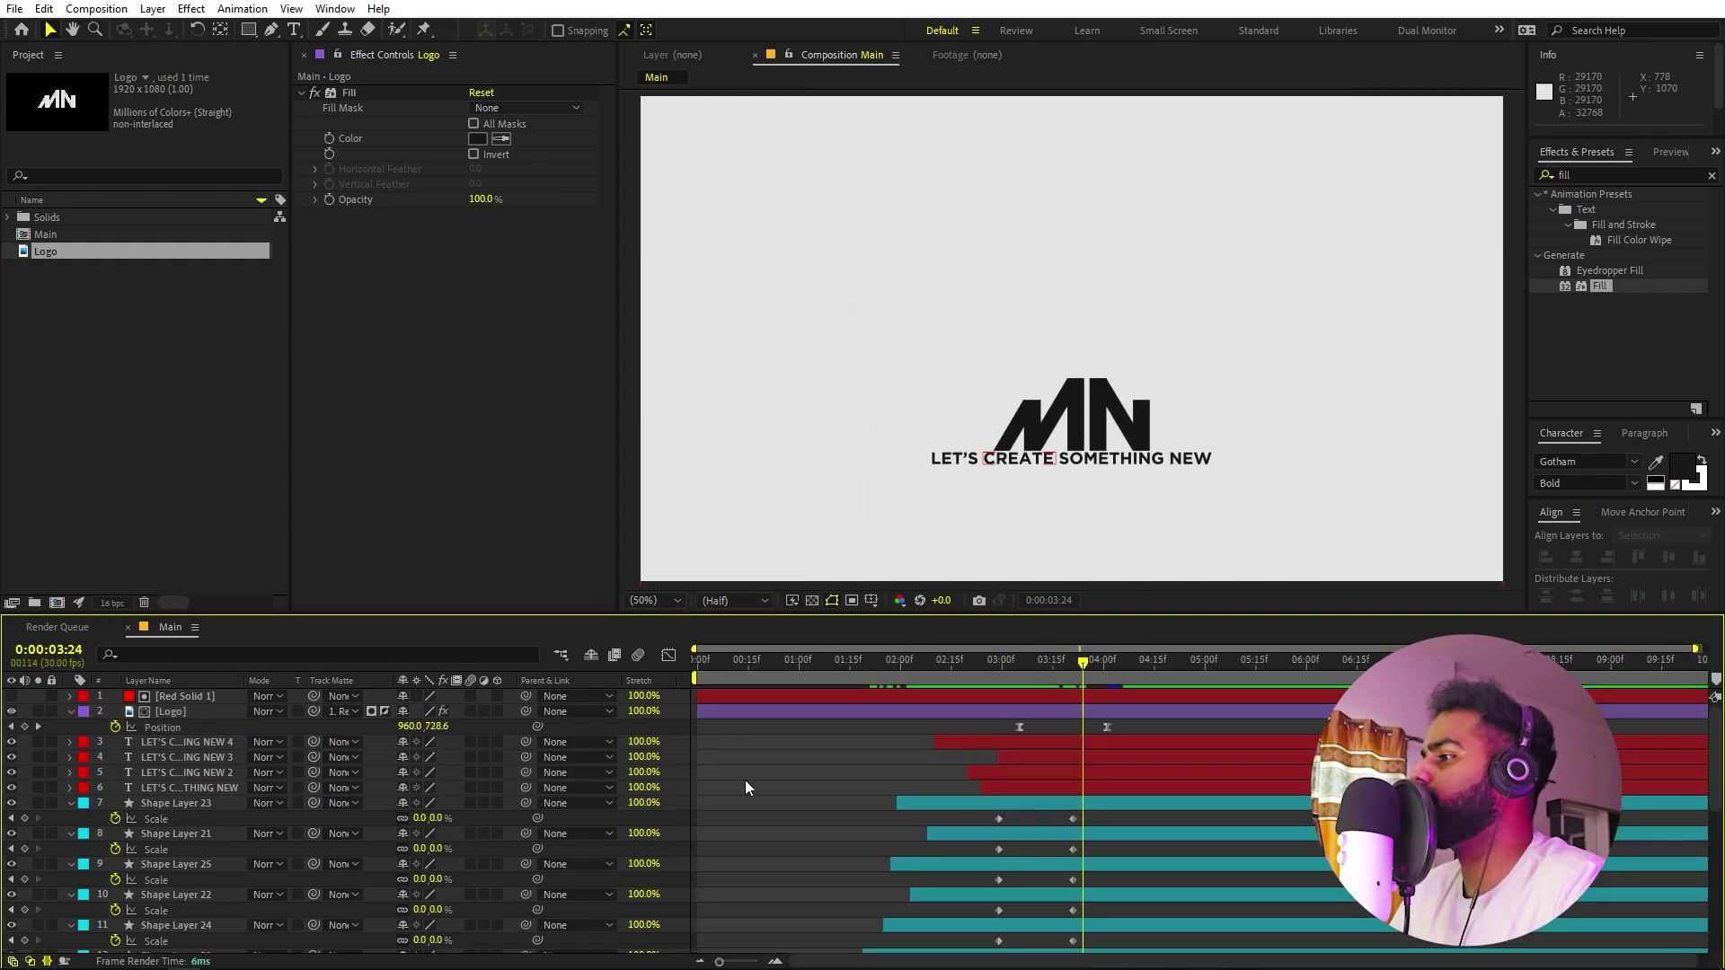
Create a null object and parent all layers from Red Solid 1 through Shape Layer 20 to it.
{"action": "left_click", "coordinate": [153, 8]}
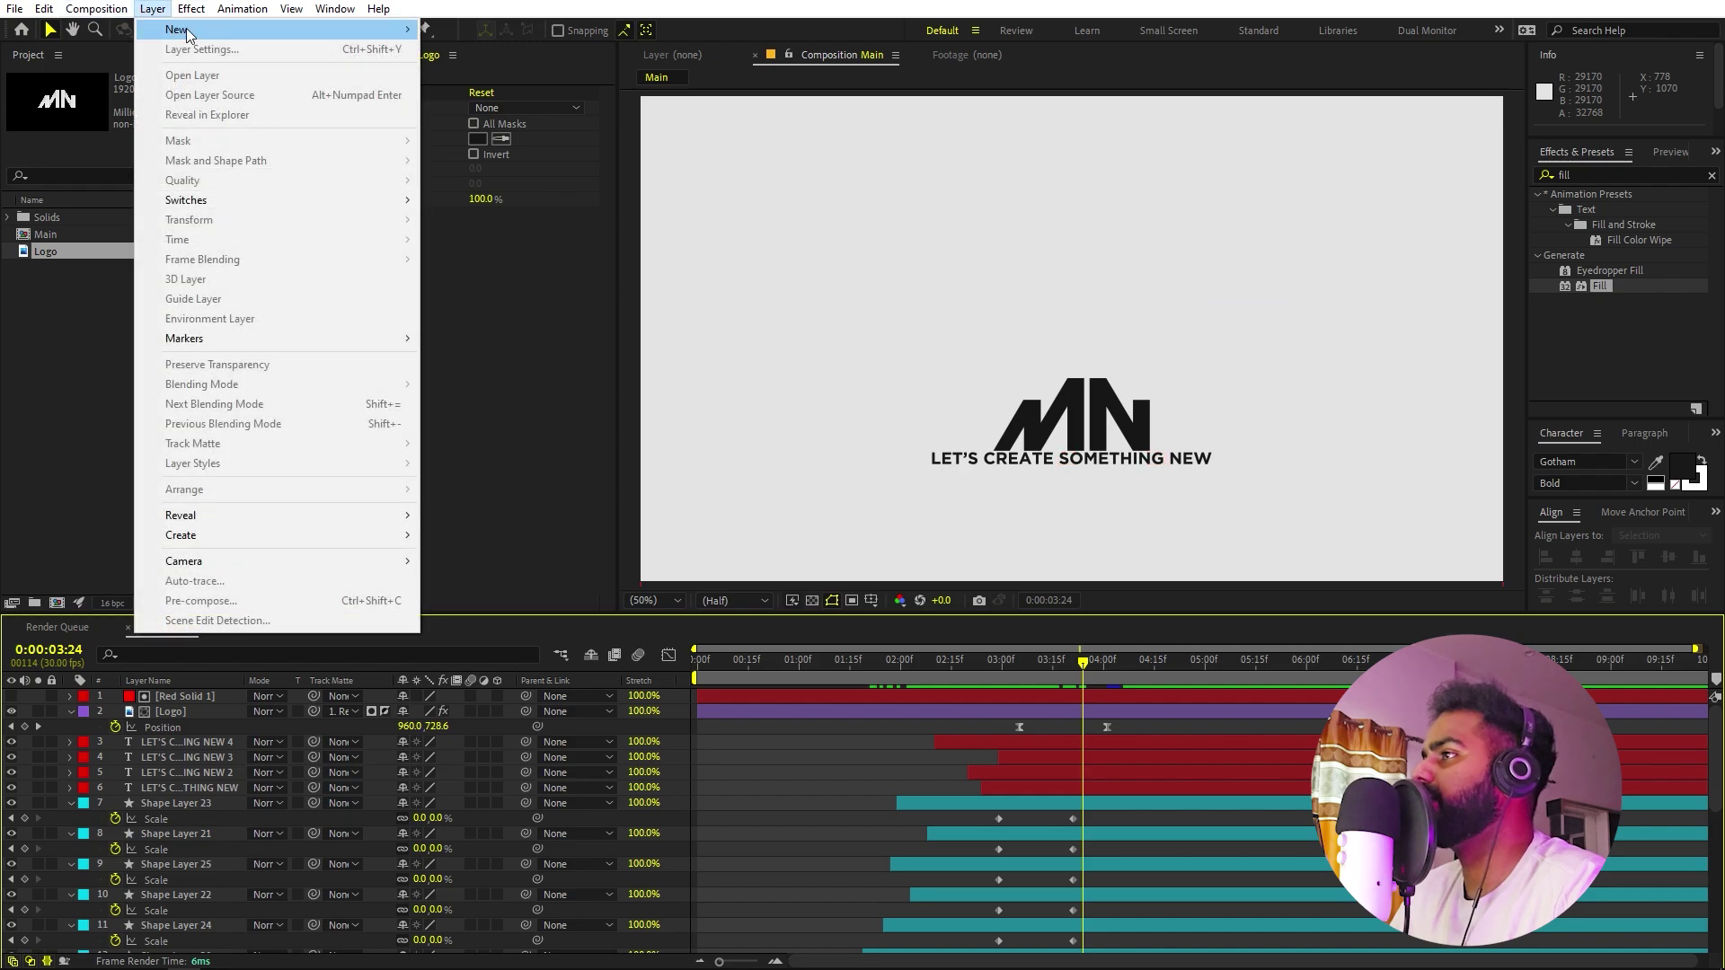
{"action": "mouse_move", "coordinate": [193, 30]}
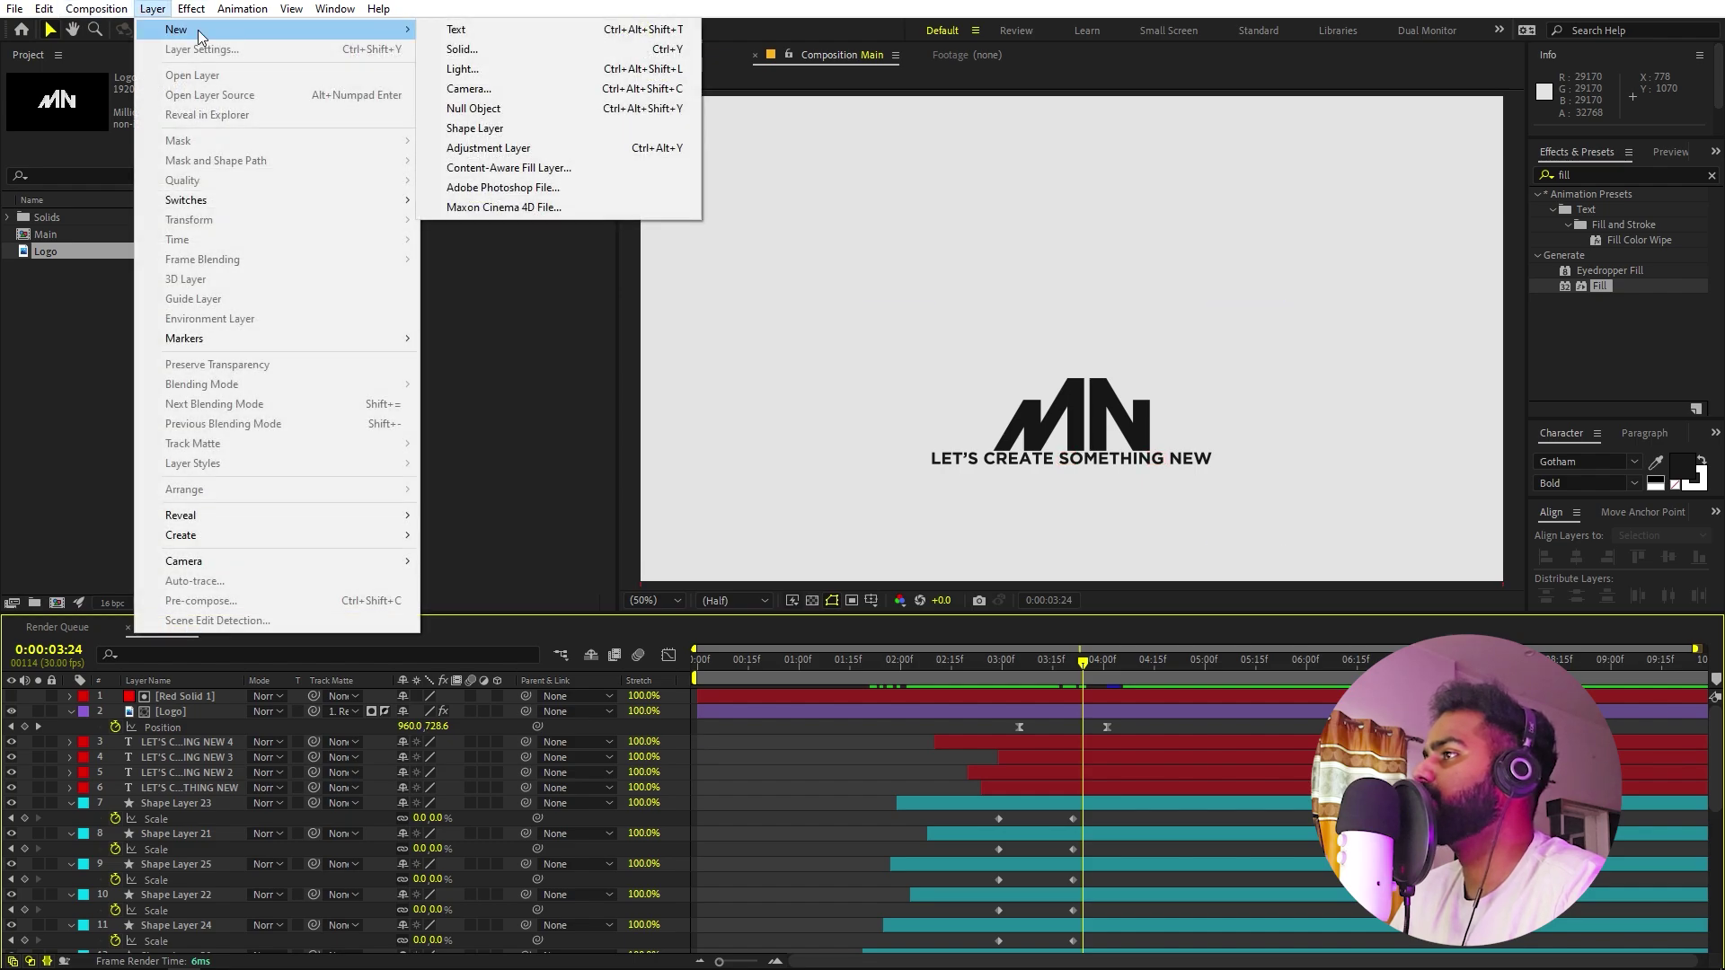
{"action": "left_click", "coordinate": [485, 109]}
{"action": "left_click", "coordinate": [190, 712]}
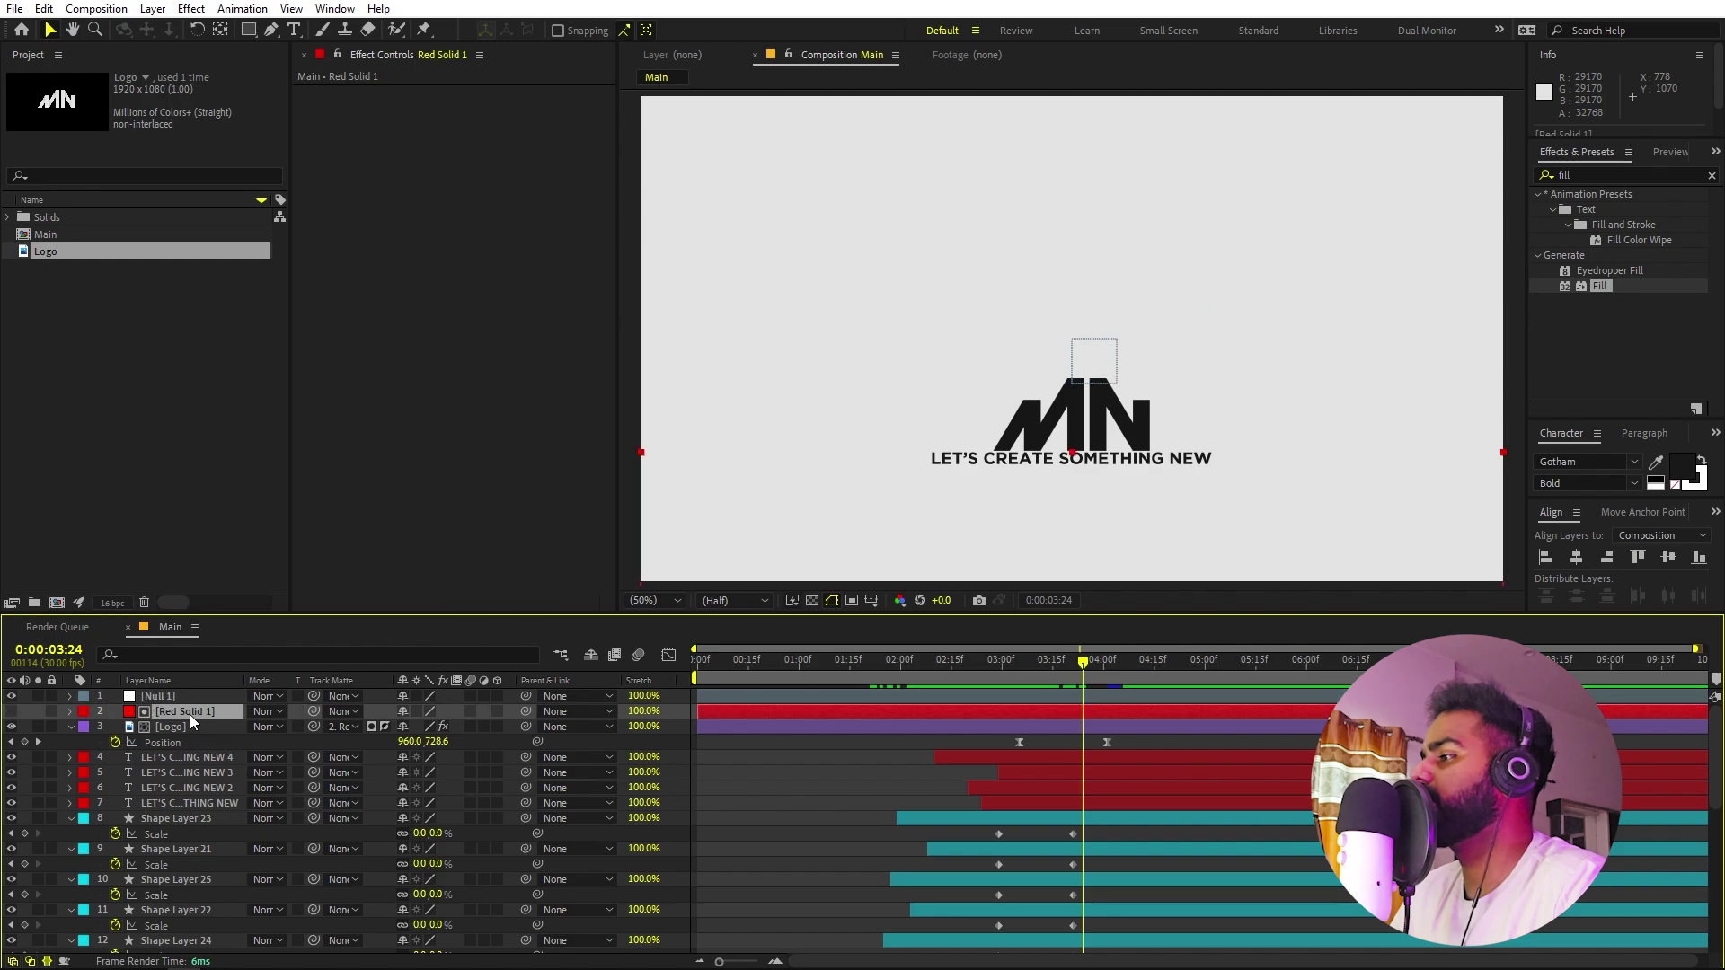
{"action": "scroll", "coordinate": [412, 816], "scroll_direction": "down", "scroll_amount": 3}
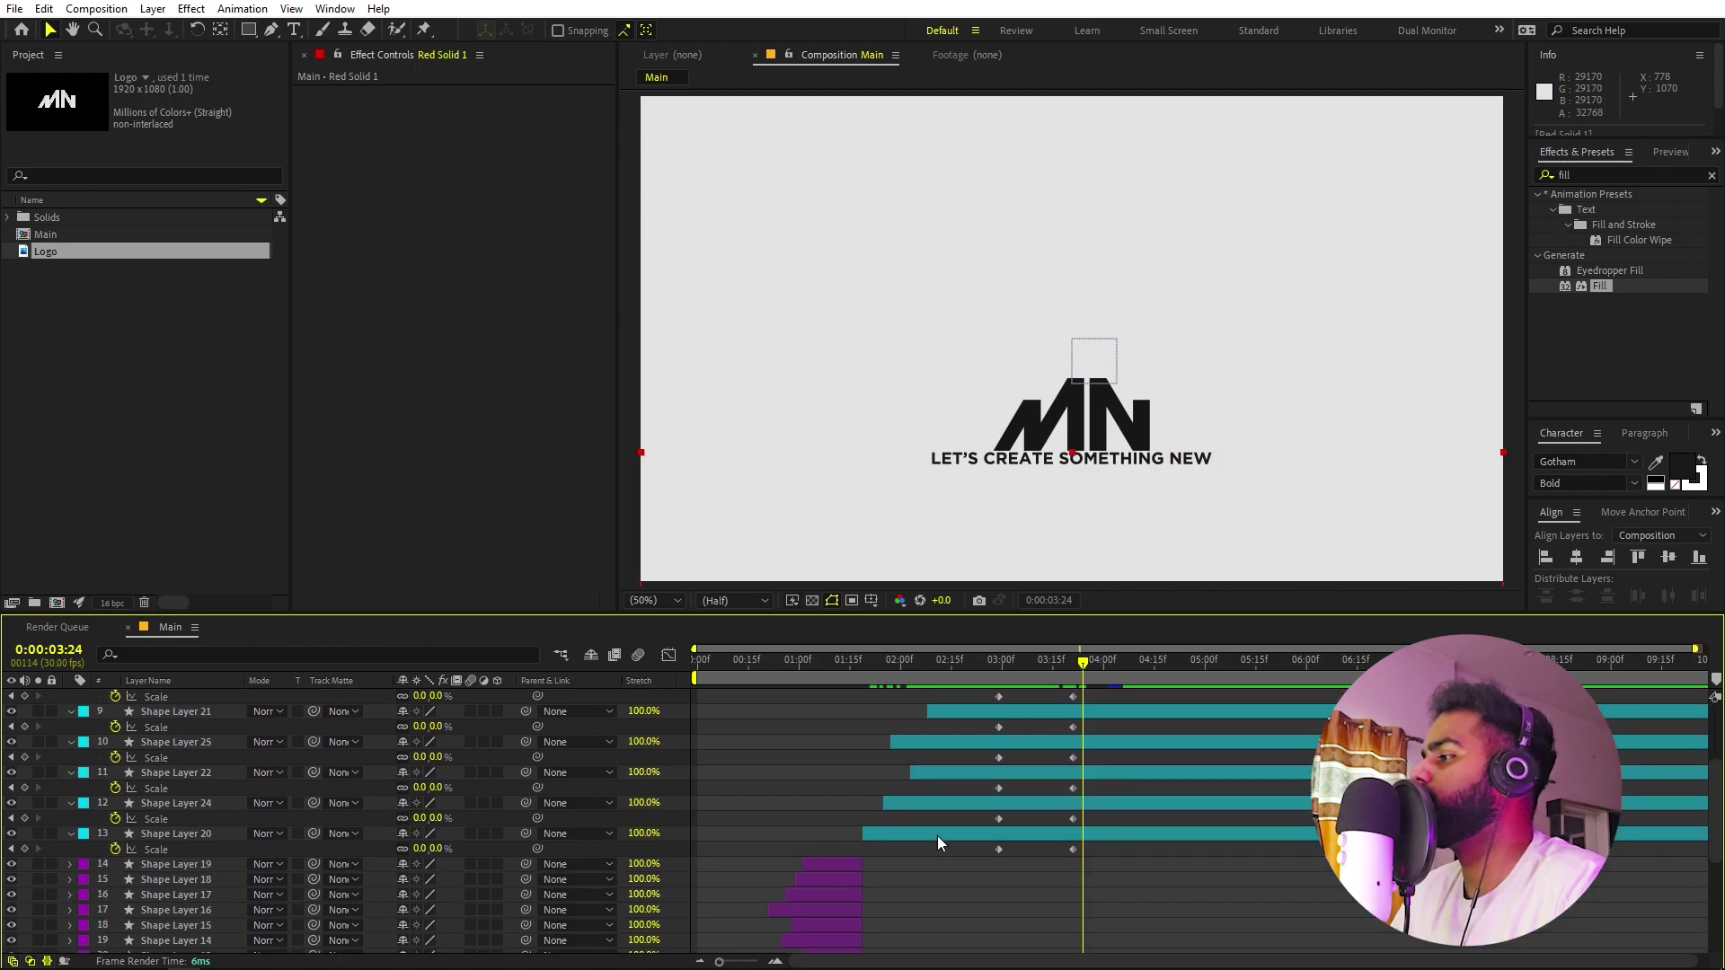
{"action": "left_click", "coordinate": [936, 836], "text": "shift"}
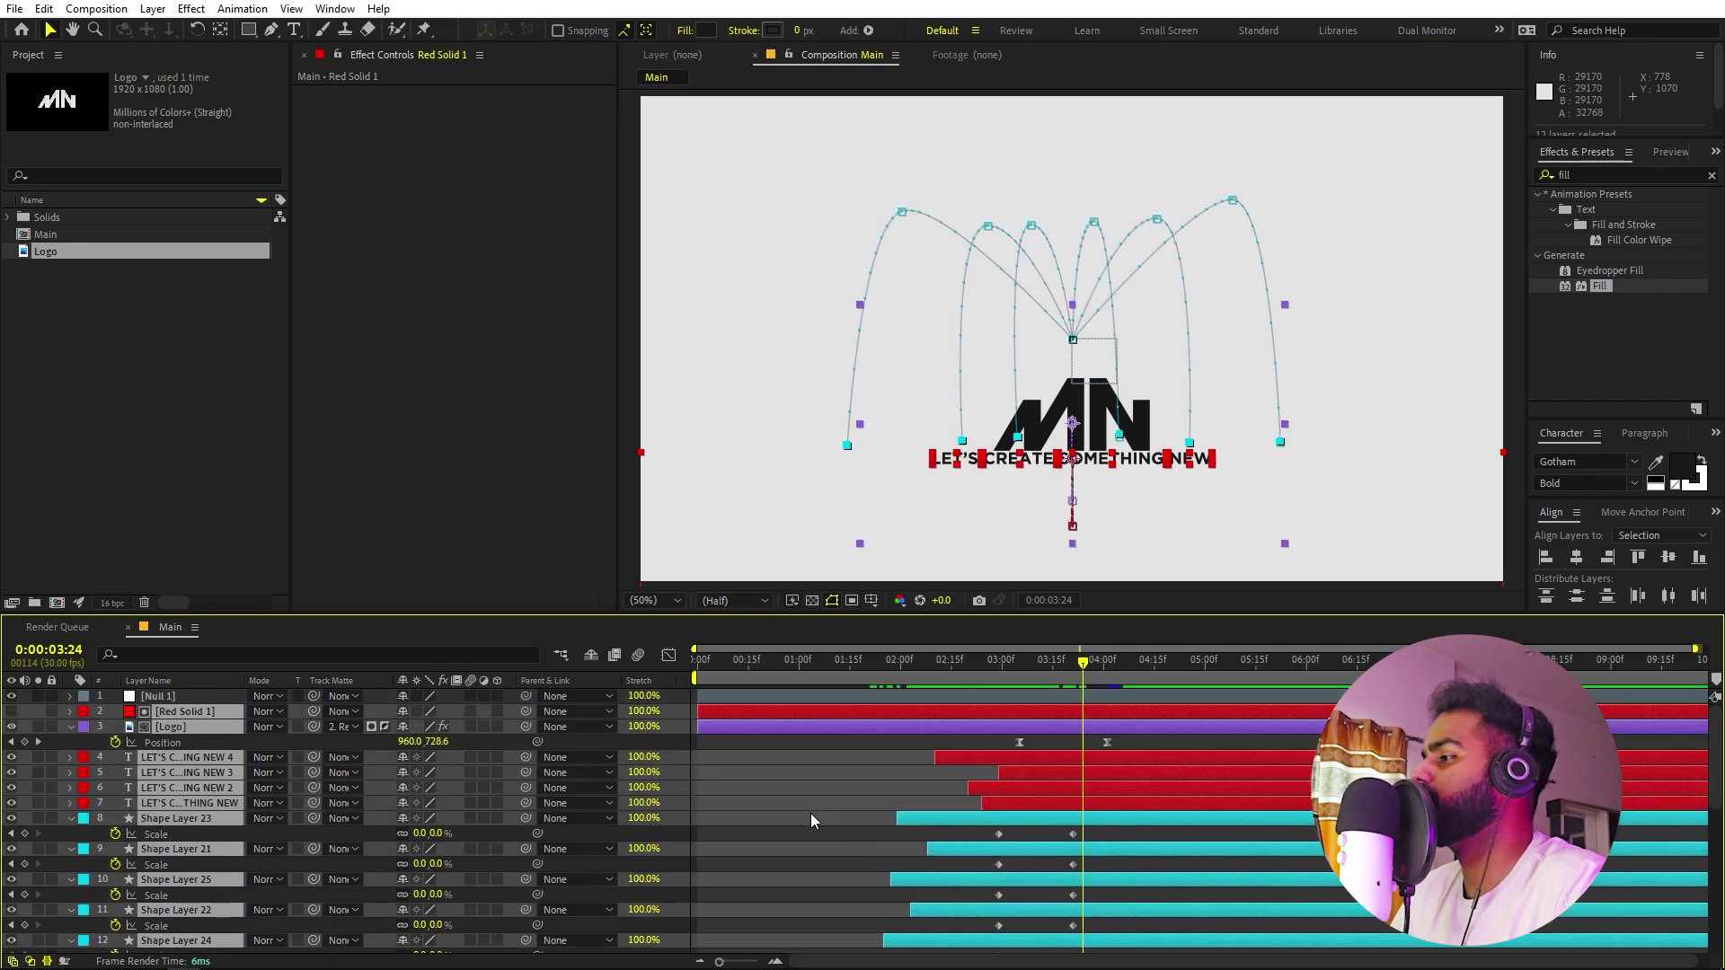
{"action": "scroll", "coordinate": [810, 812], "scroll_direction": "up", "scroll_amount": 3}
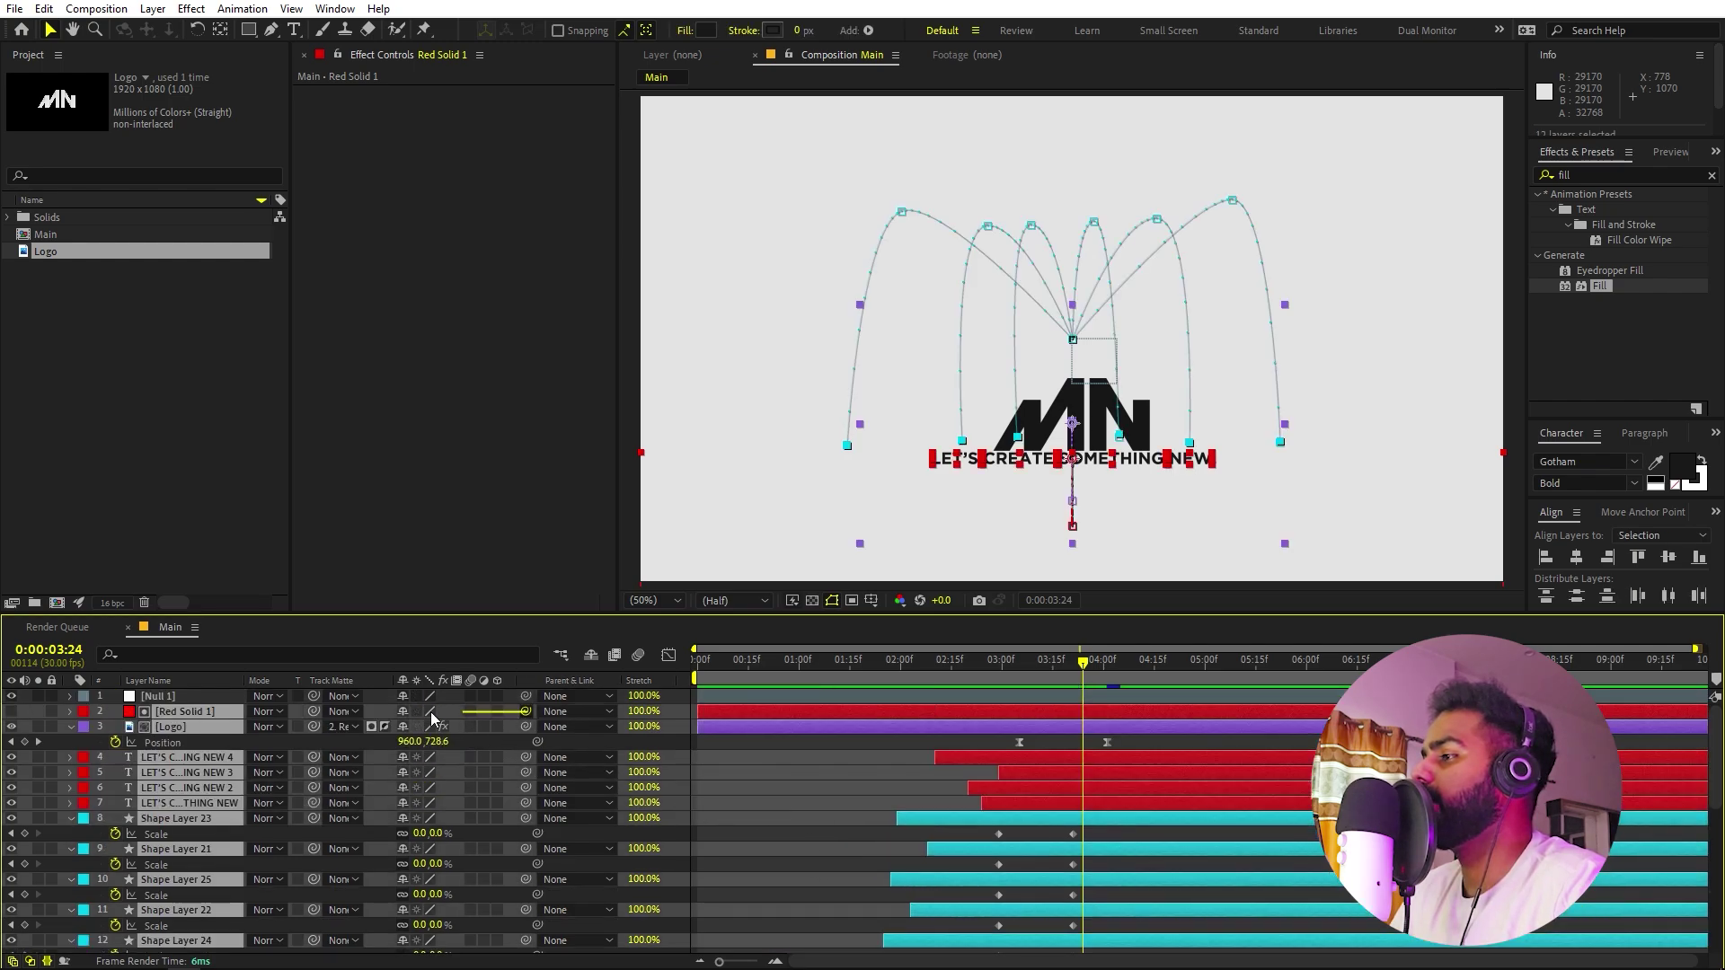
{"action": "left_click_drag", "start_coordinate": [429, 712], "coordinate": [172, 692]}
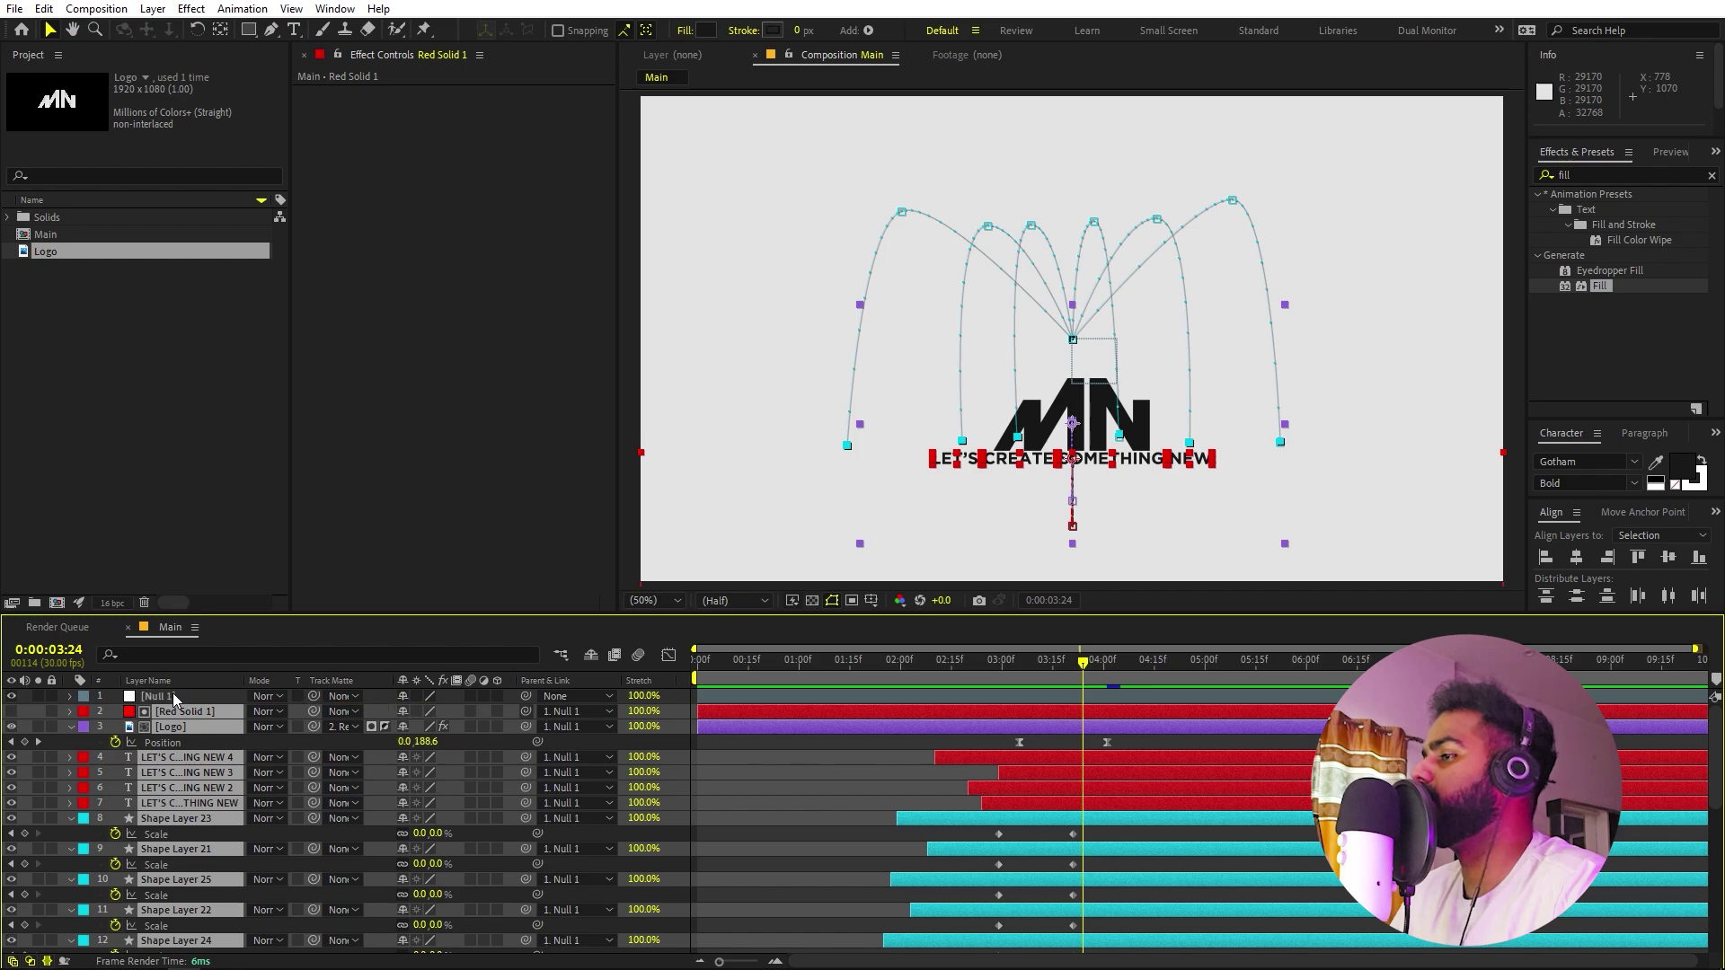
Keyframe the null's Position at 0:00:03:24, and raise it to 960, 362 at 0:00:04:15.
{"action": "left_click", "coordinate": [173, 693]}
{"action": "key", "text": "p"}
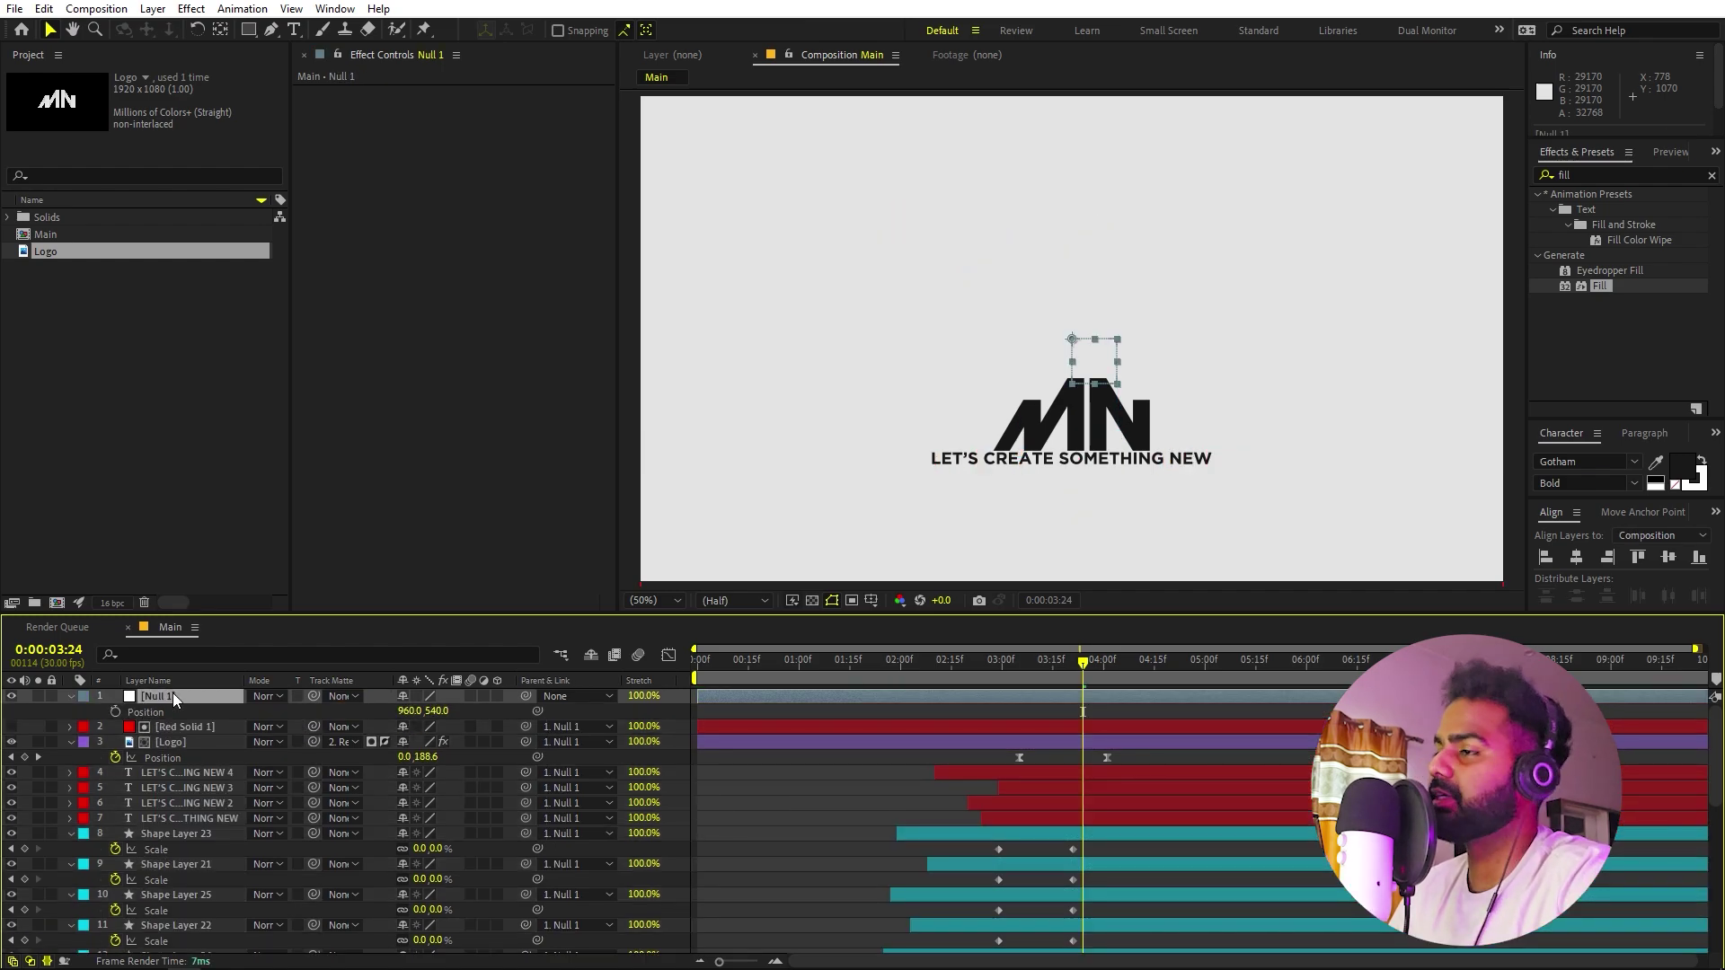
{"action": "left_click", "coordinate": [115, 711]}
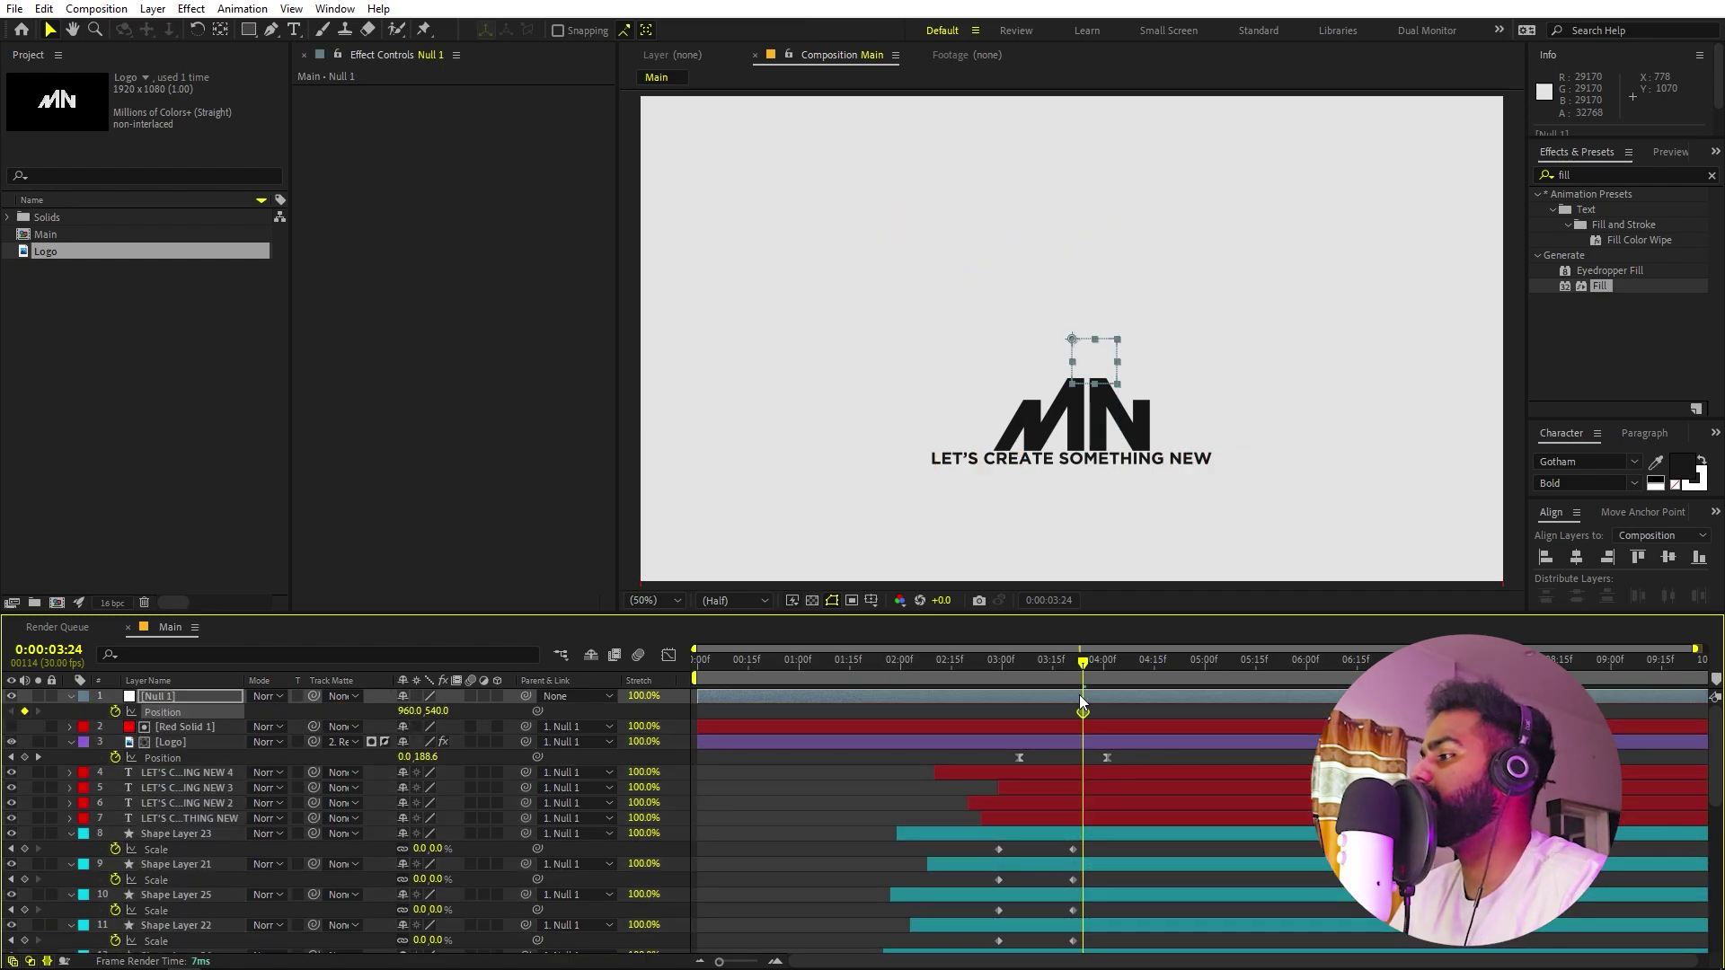
{"action": "left_click_drag", "start_coordinate": [1087, 663], "coordinate": [1154, 663]}
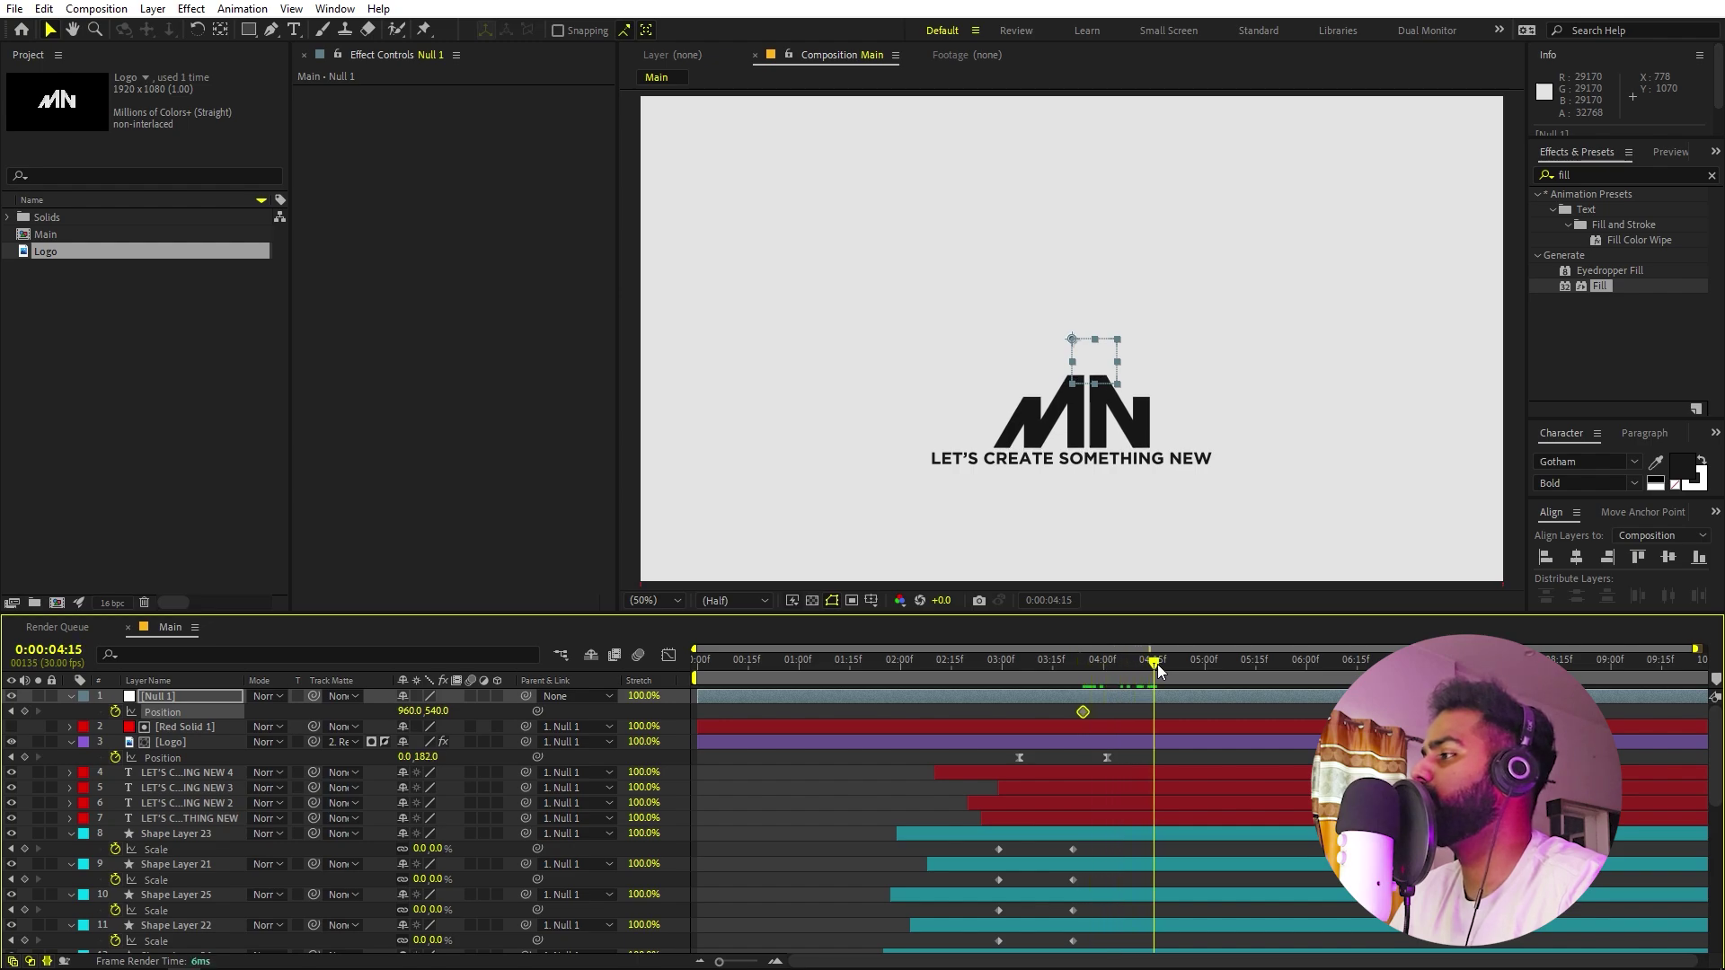
{"action": "left_click_drag", "start_coordinate": [1071, 340], "coordinate": [1081, 261]}
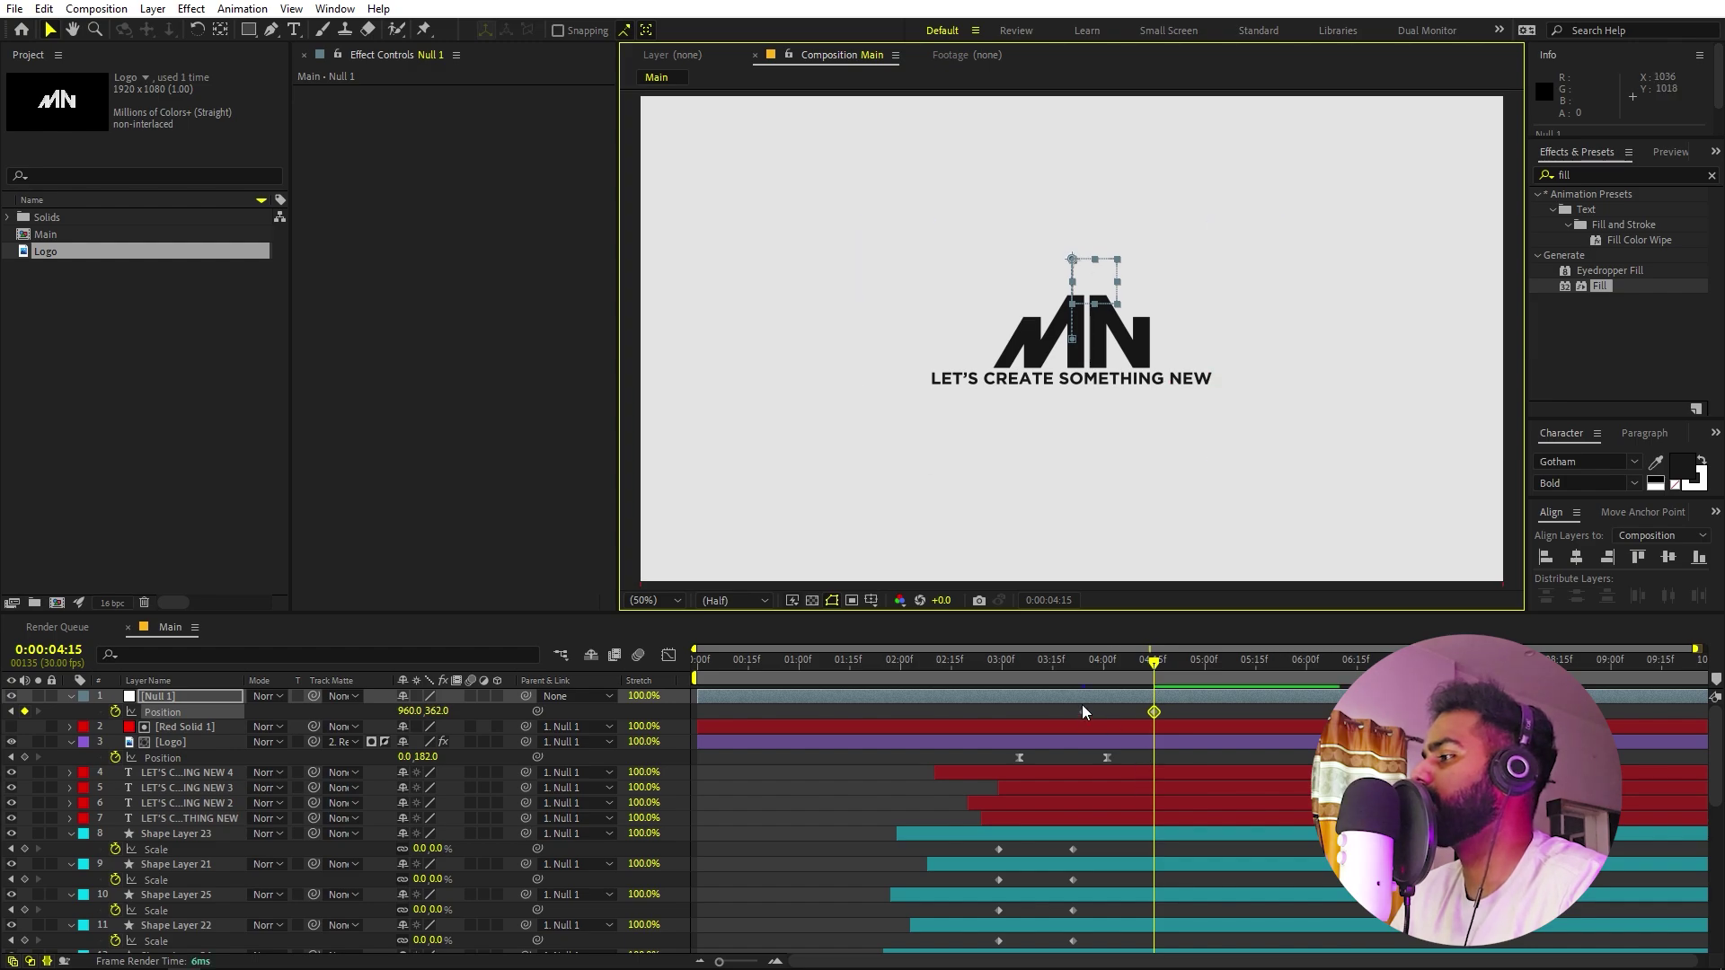
Move the null's first Position keyframe to 0:00:03:16 and apply Easy Ease to both Position keyframes.
{"action": "left_click_drag", "start_coordinate": [1084, 713], "coordinate": [1056, 713]}
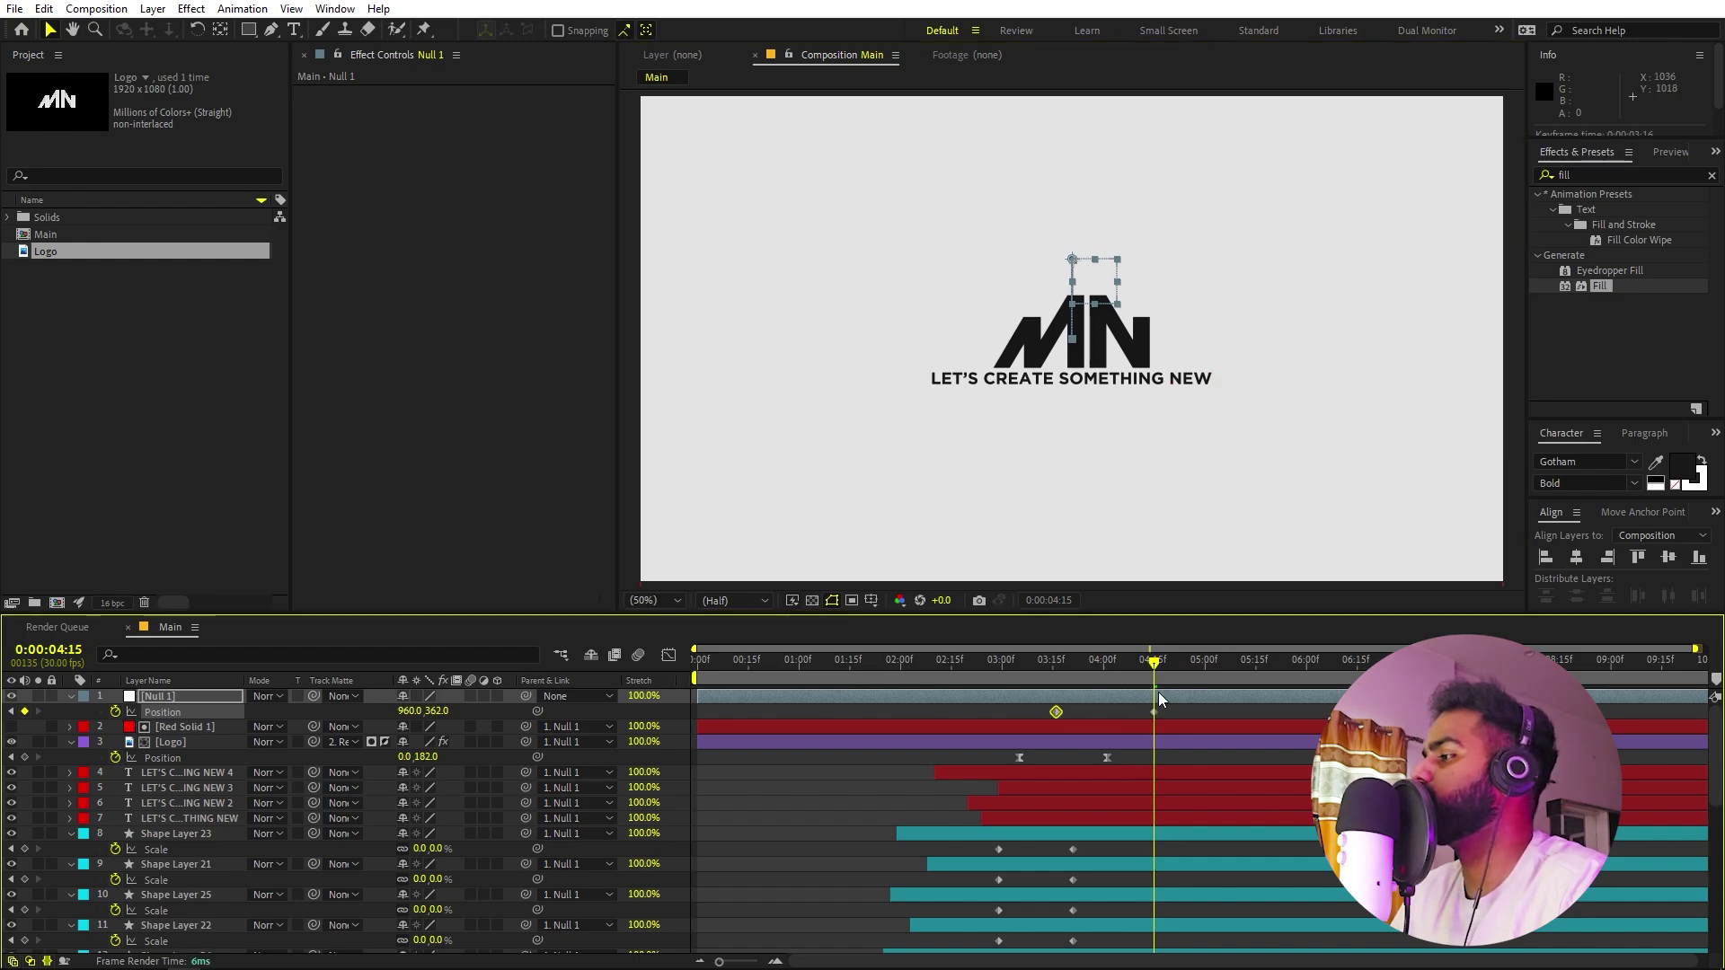
{"action": "left_click_drag", "start_coordinate": [1173, 708], "coordinate": [1008, 719]}
{"action": "key", "text": "F9"}
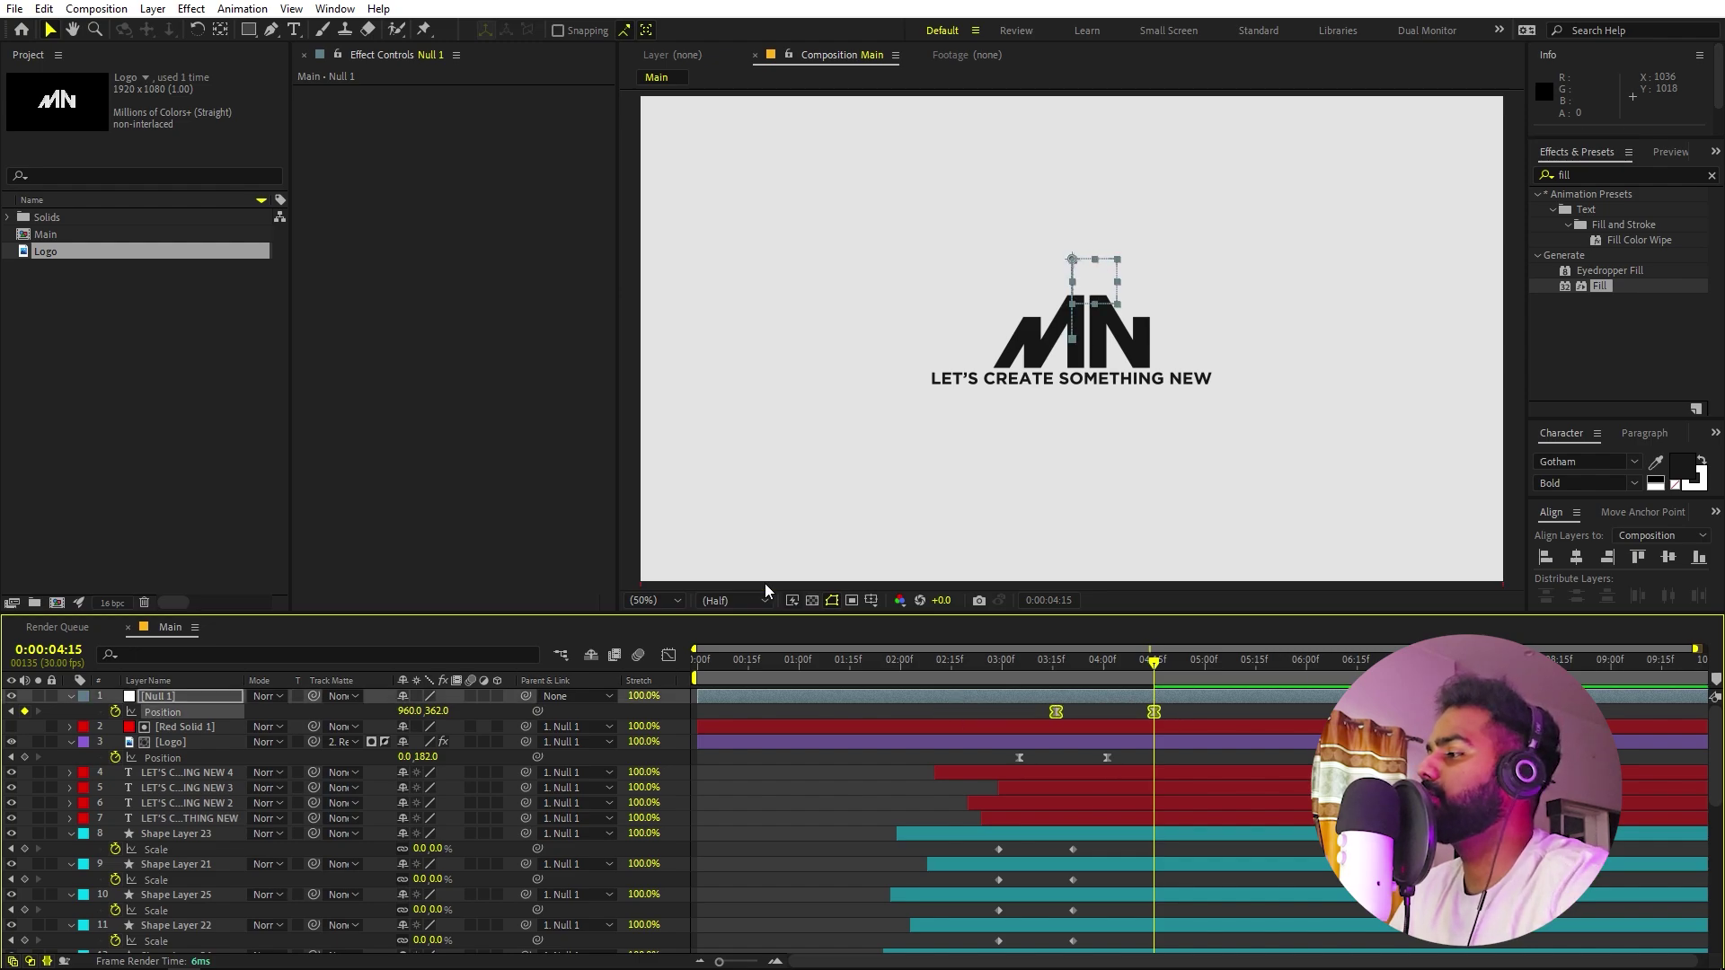
Reshape the null's Position speed curve into a sharp central peak by pulling both handles inward, and preview the motion.
{"action": "left_click", "coordinate": [669, 655]}
{"action": "left_click_drag", "start_coordinate": [1292, 747], "coordinate": [997, 789]}
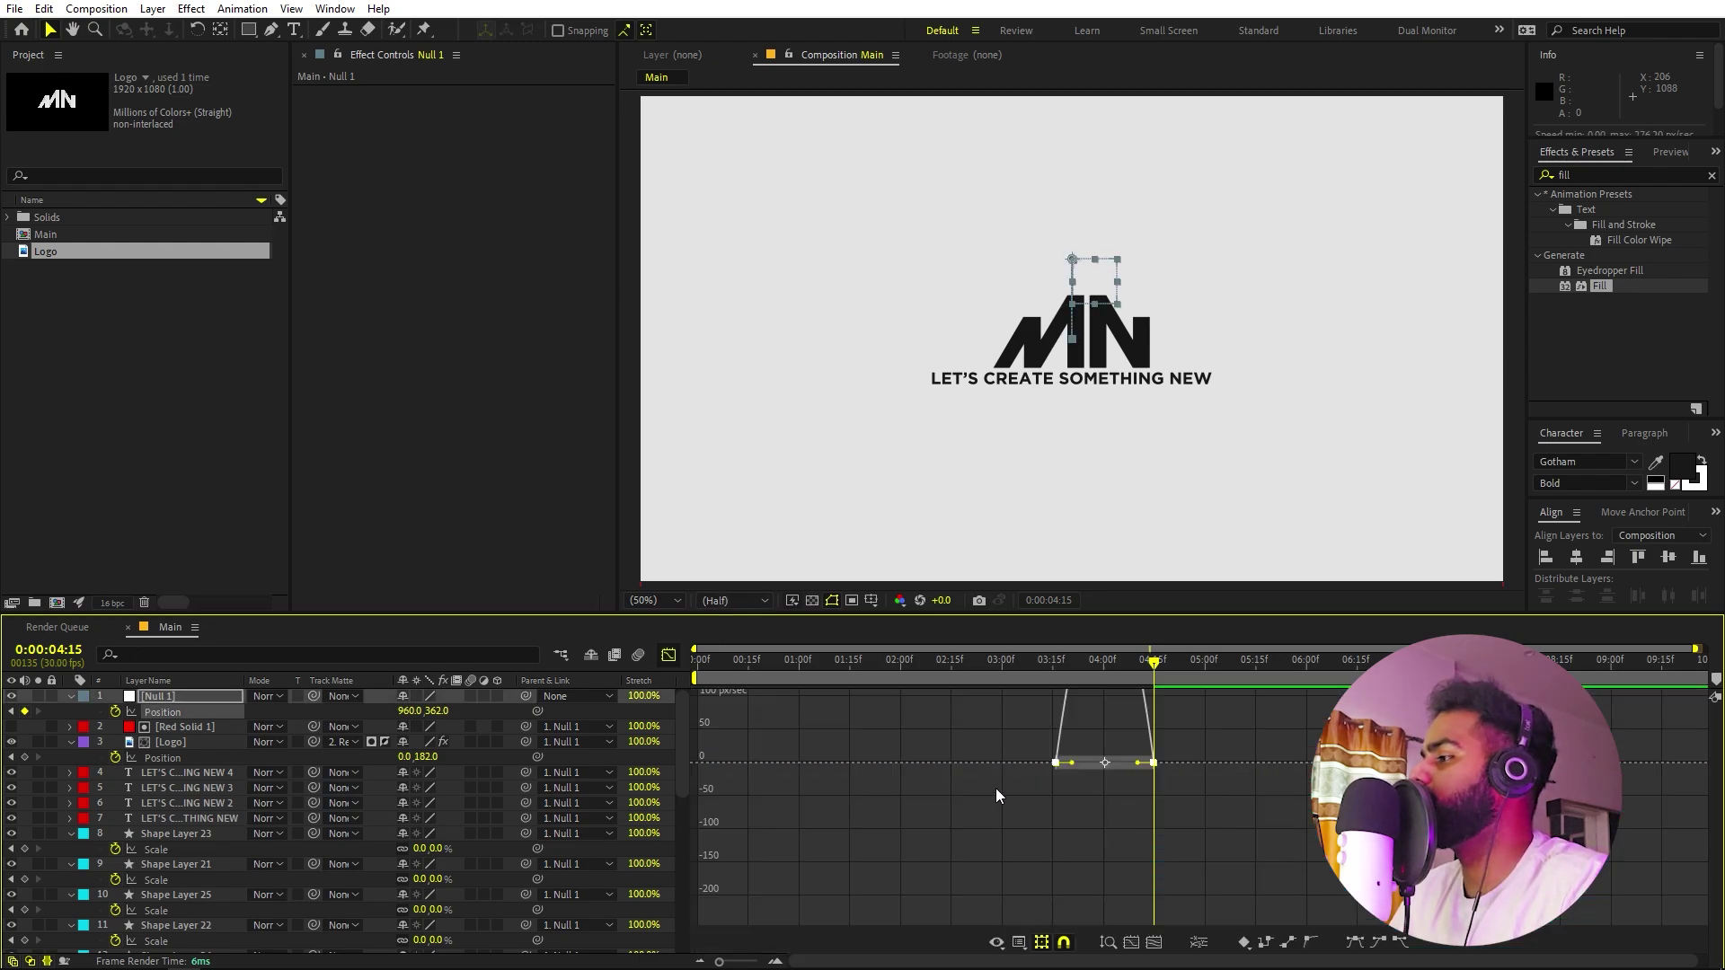
{"action": "left_click", "coordinate": [1131, 943]}
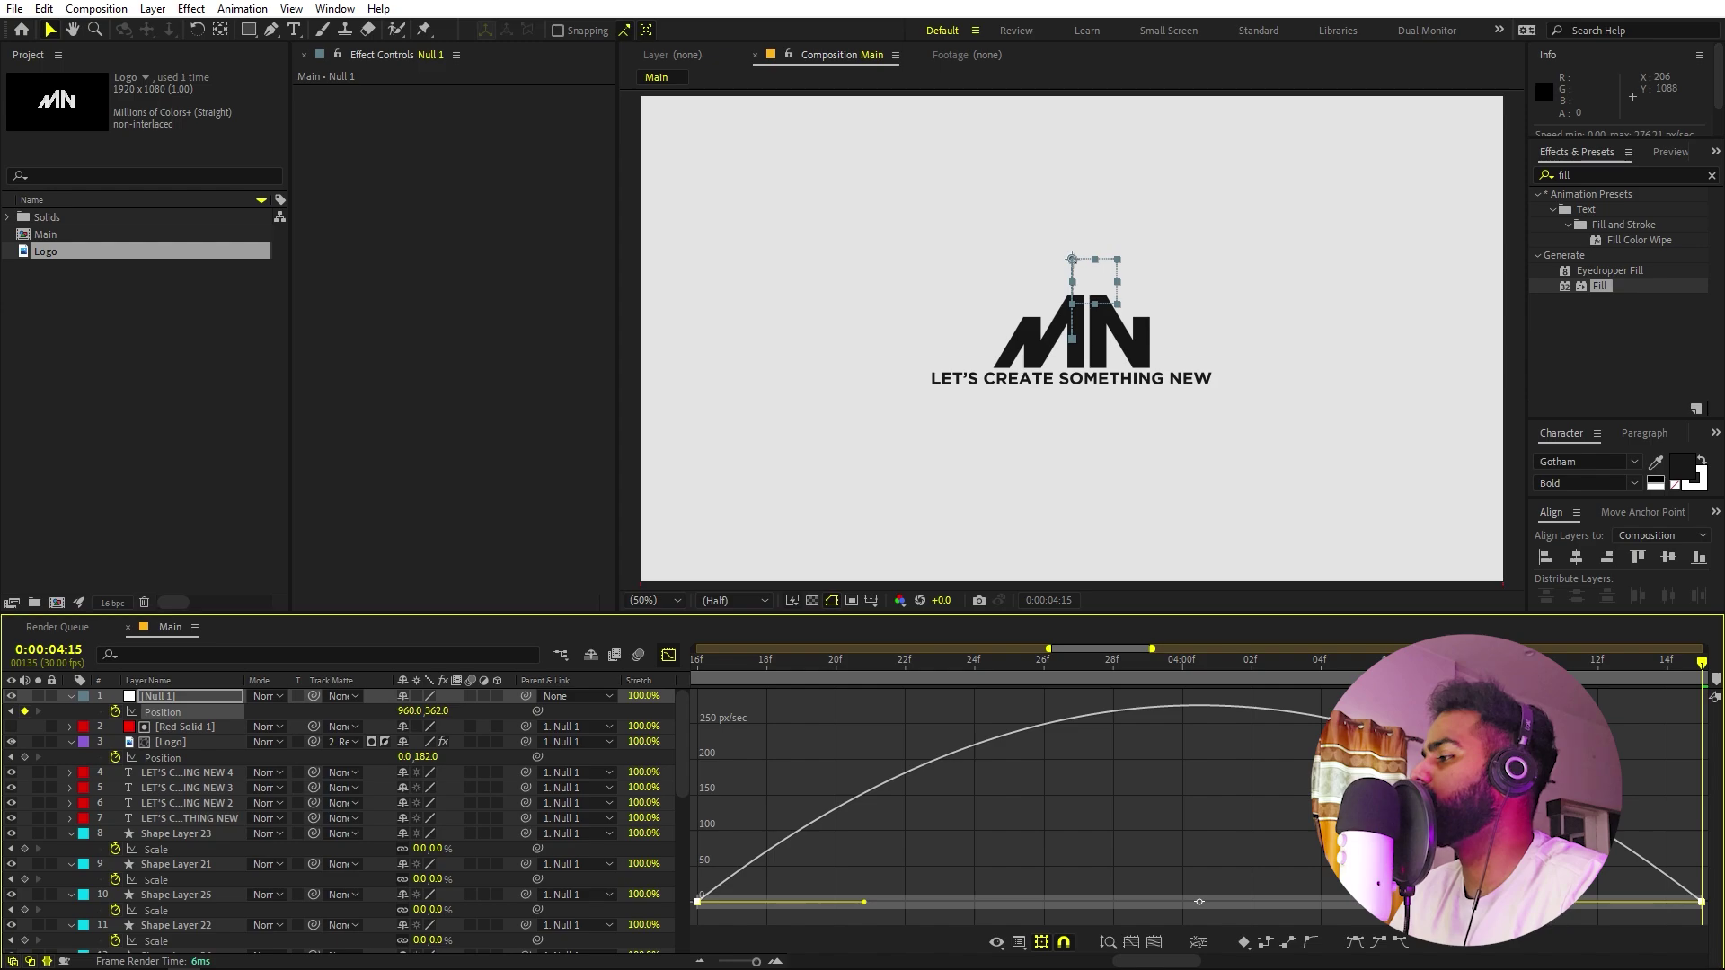
{"action": "left_click_drag", "start_coordinate": [1535, 901], "coordinate": [1328, 901]}
{"action": "left_click_drag", "start_coordinate": [941, 858], "coordinate": [601, 934]}
{"action": "left_click_drag", "start_coordinate": [1005, 903], "coordinate": [1174, 902]}
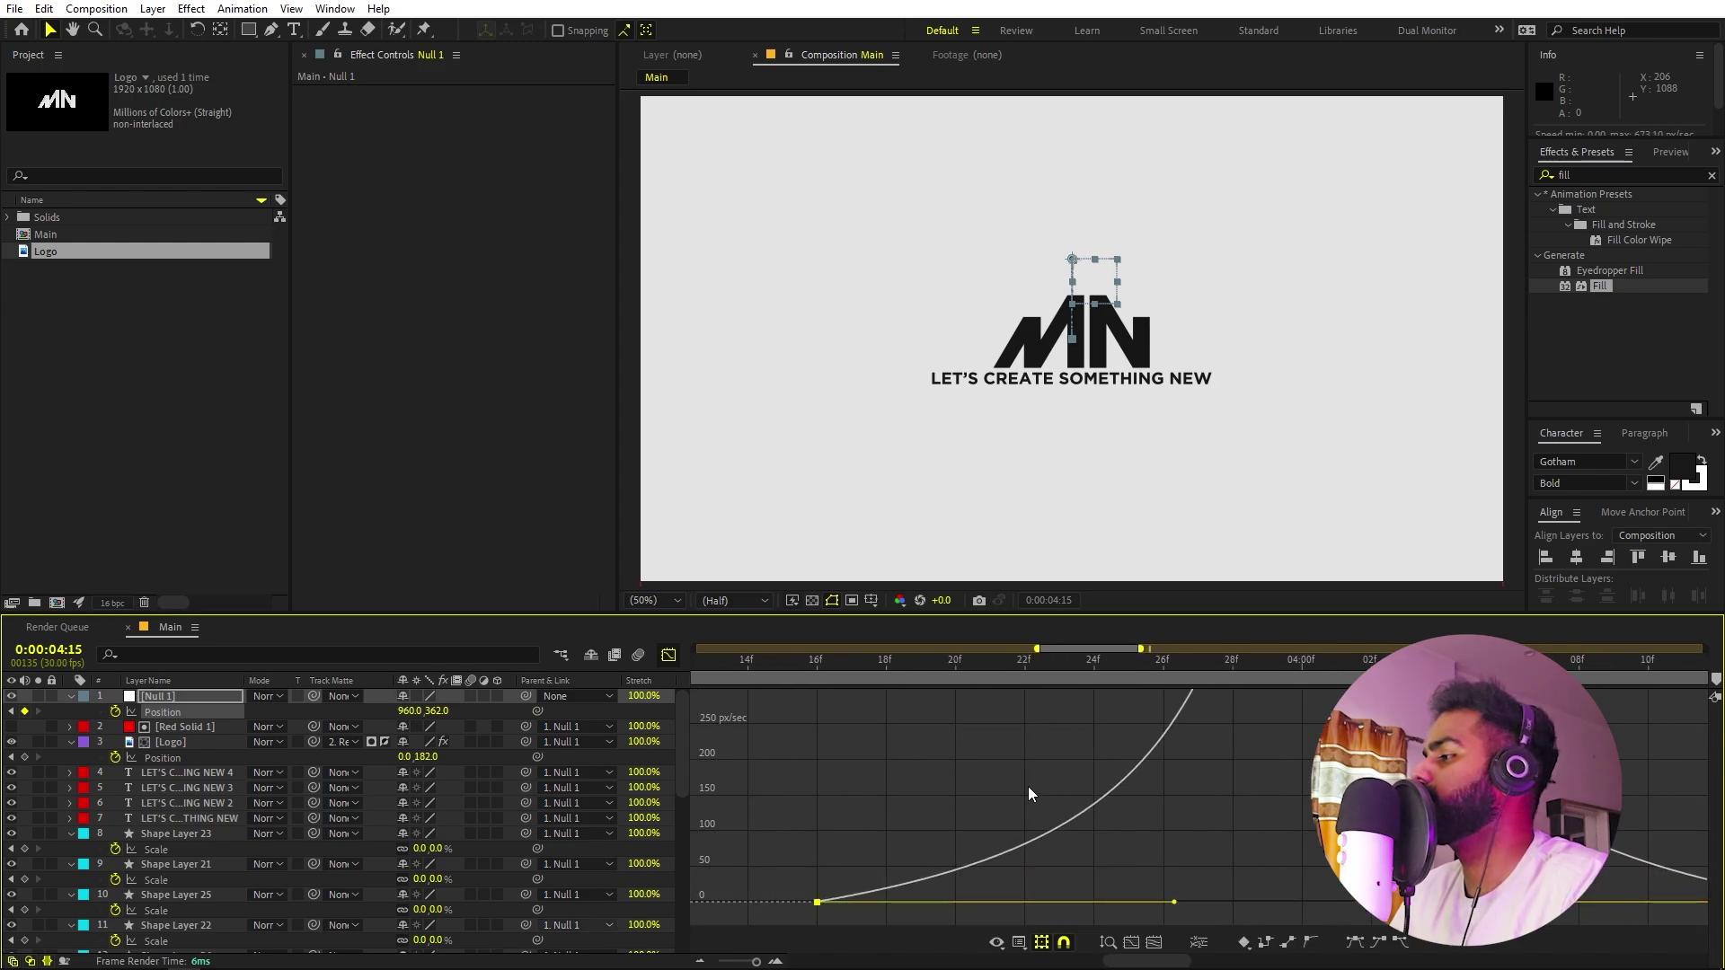
{"action": "scroll", "coordinate": [1028, 785], "scroll_direction": "down", "scroll_amount": 5}
{"action": "key", "text": "space"}
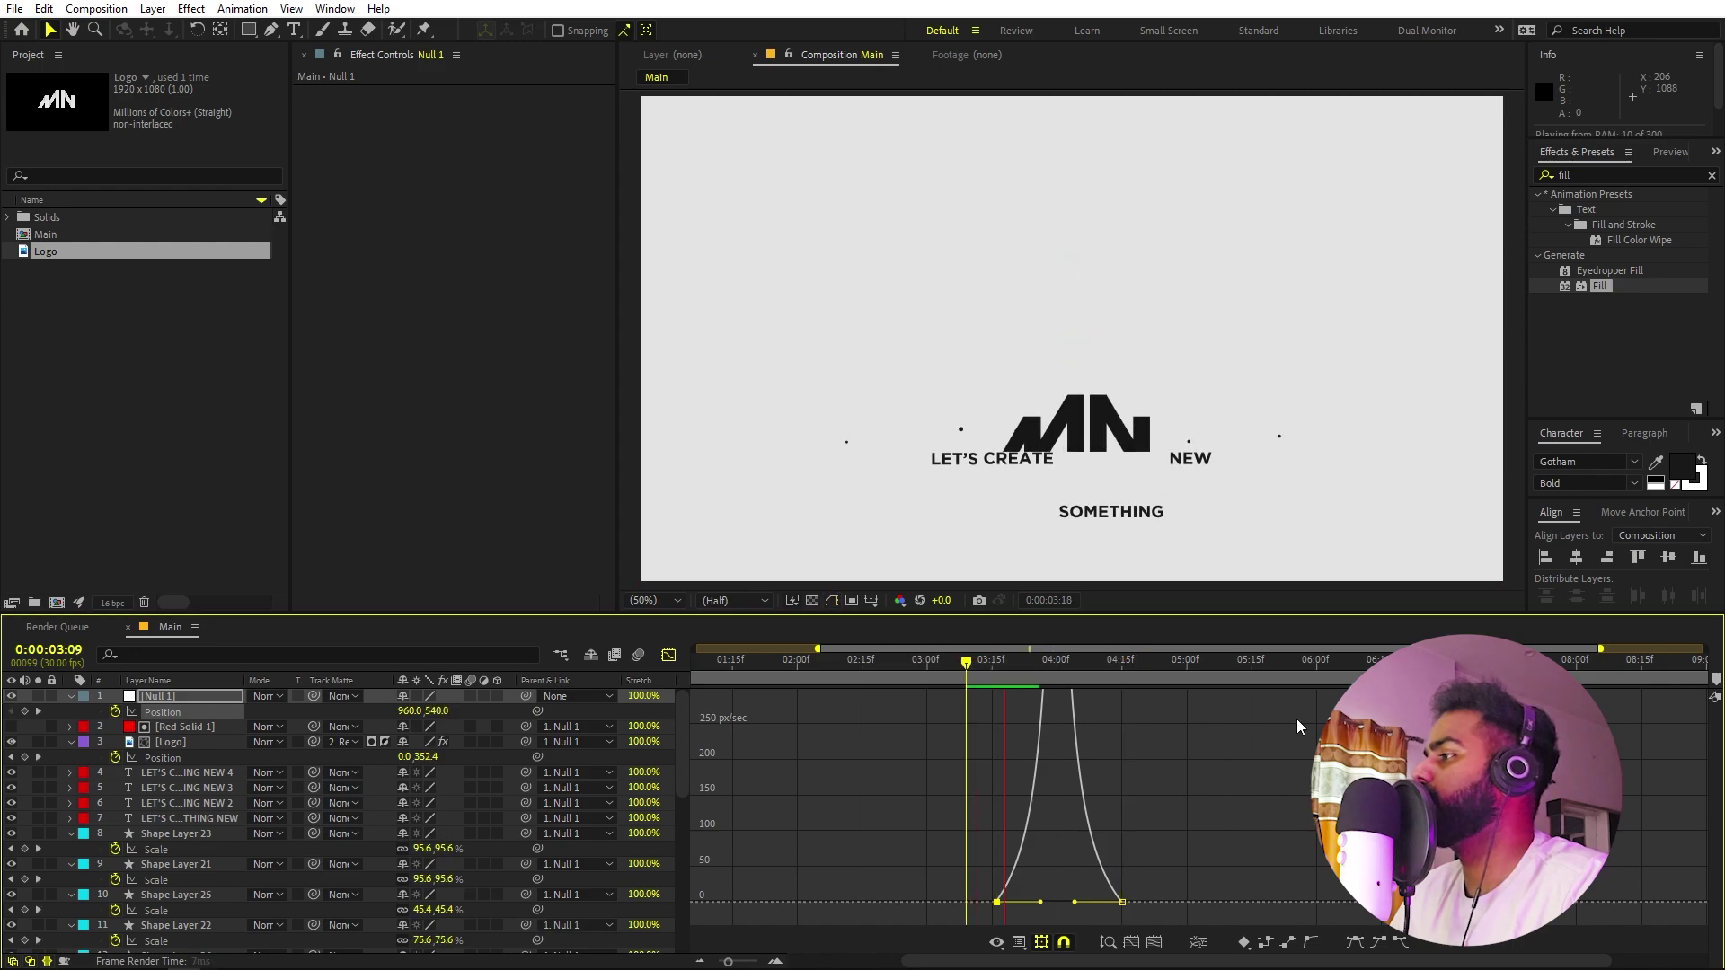
{"action": "key", "text": "space"}
{"action": "left_click", "coordinate": [669, 656]}
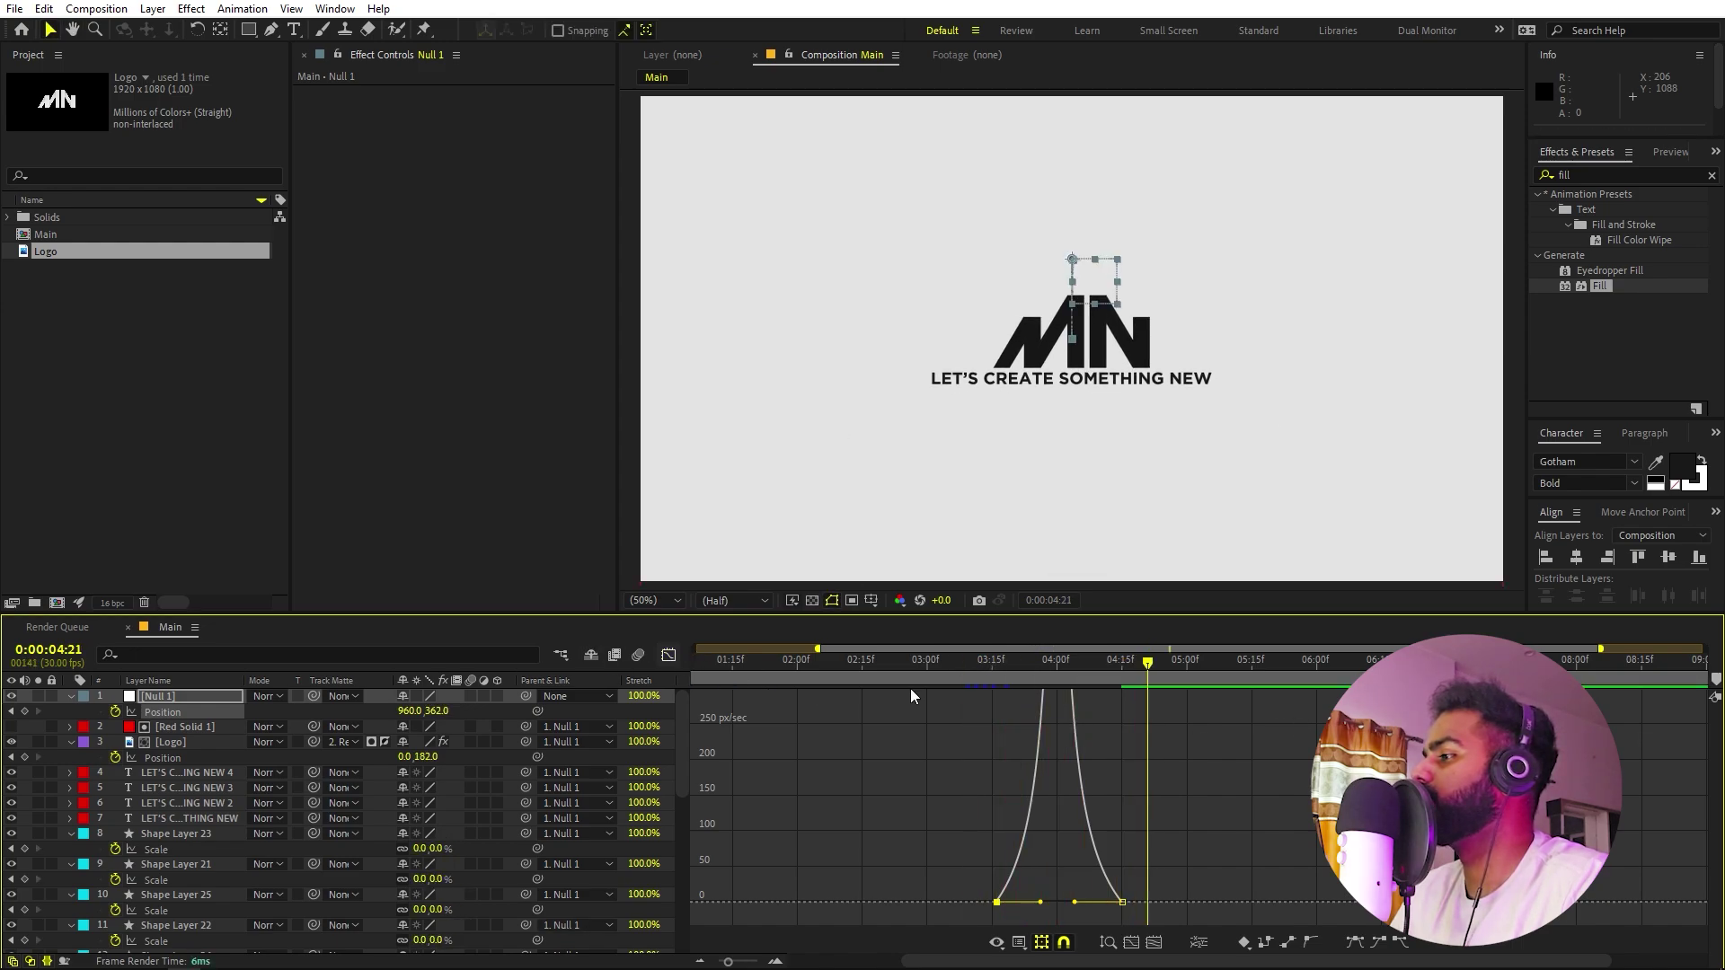
{"action": "key", "text": "shift+F3"}
Try starting the null's rise at about 0:00:02:16 by moving its first Position keyframe, and preview the animation.
{"action": "left_click_drag", "start_coordinate": [983, 667], "coordinate": [840, 666]}
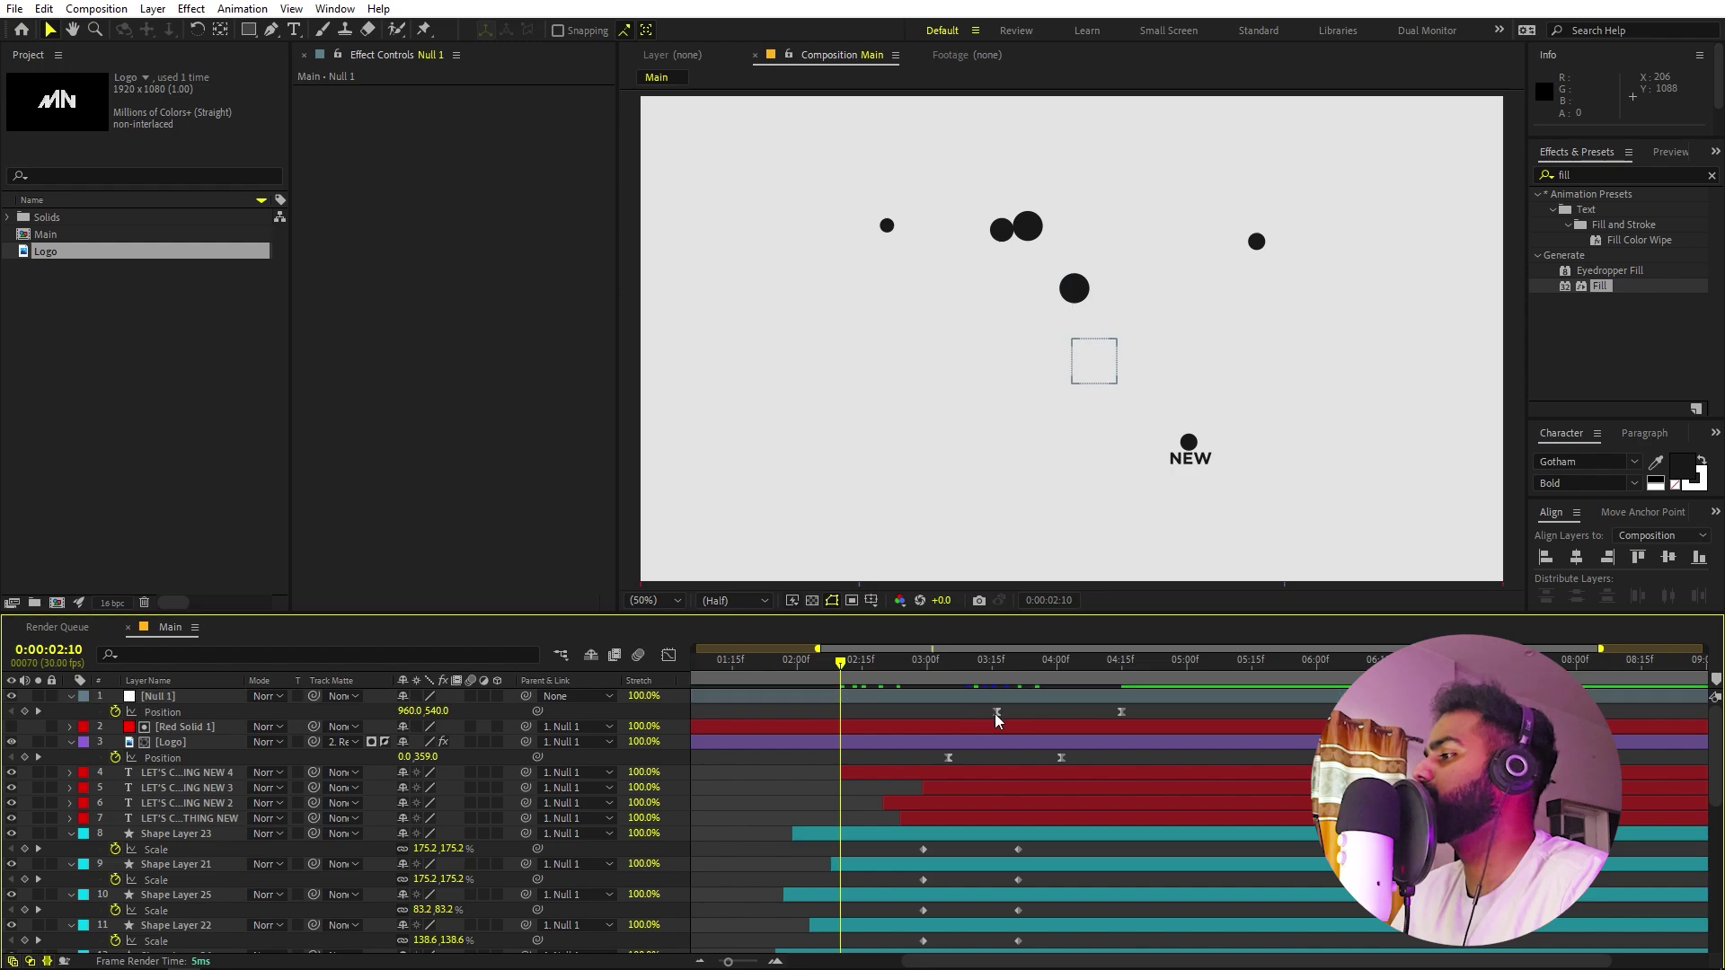
{"action": "left_click_drag", "start_coordinate": [997, 714], "coordinate": [862, 719]}
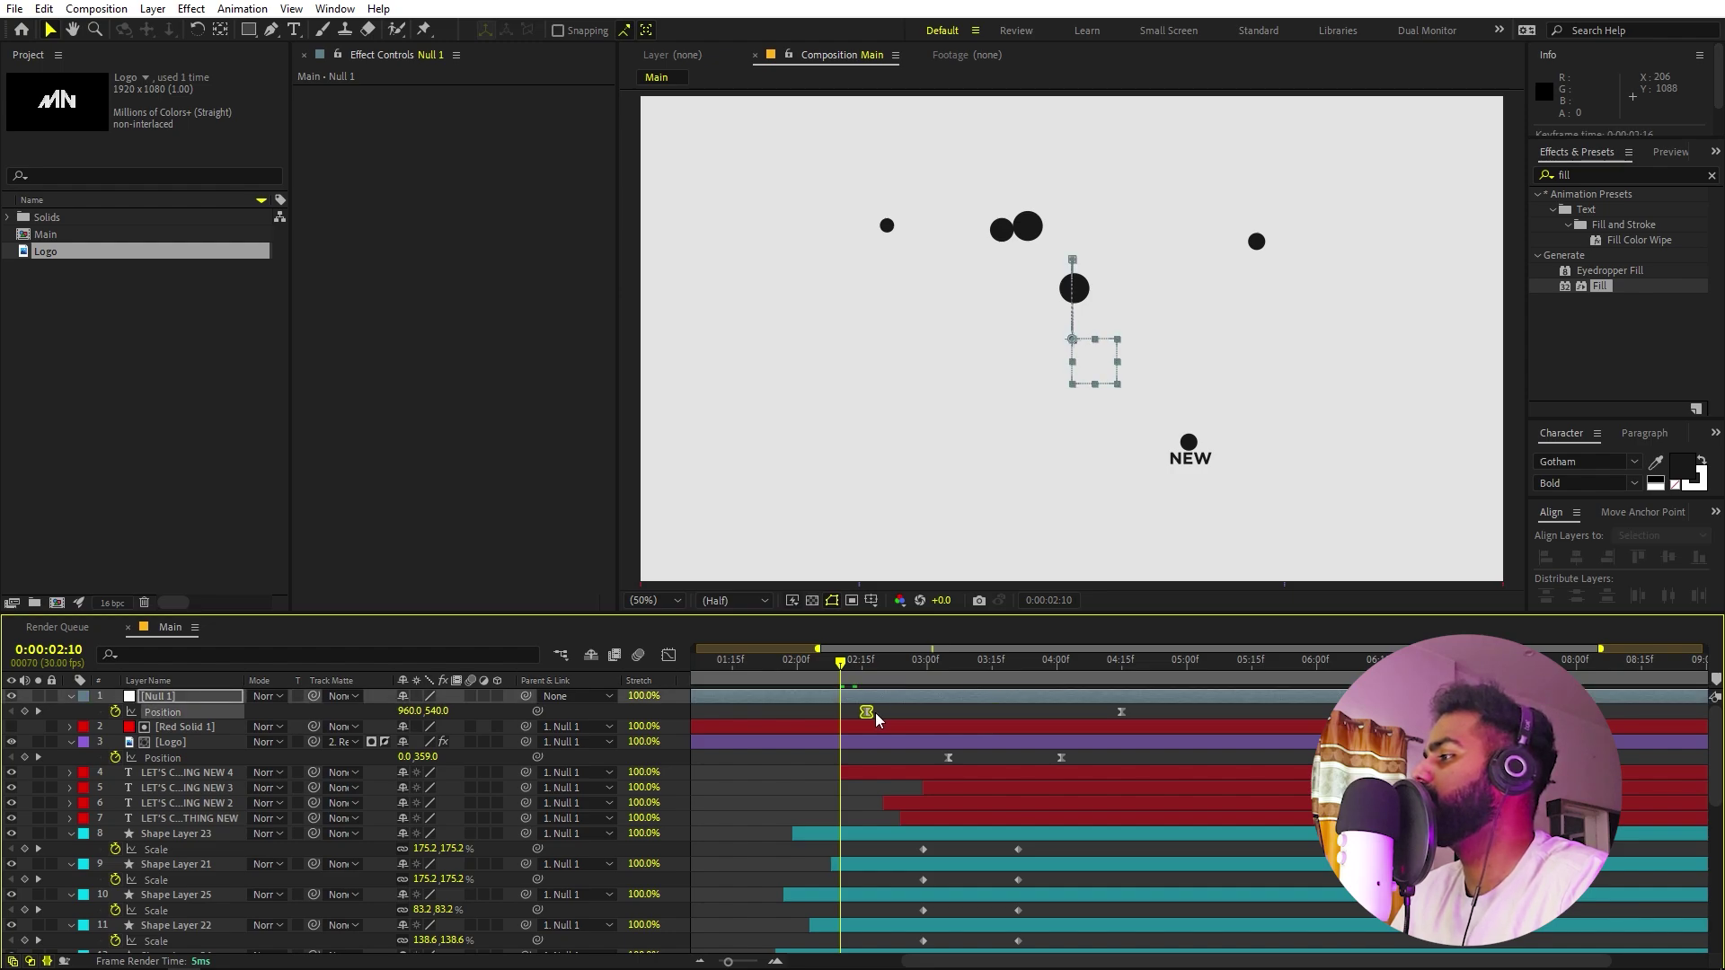
{"action": "key", "text": "space"}
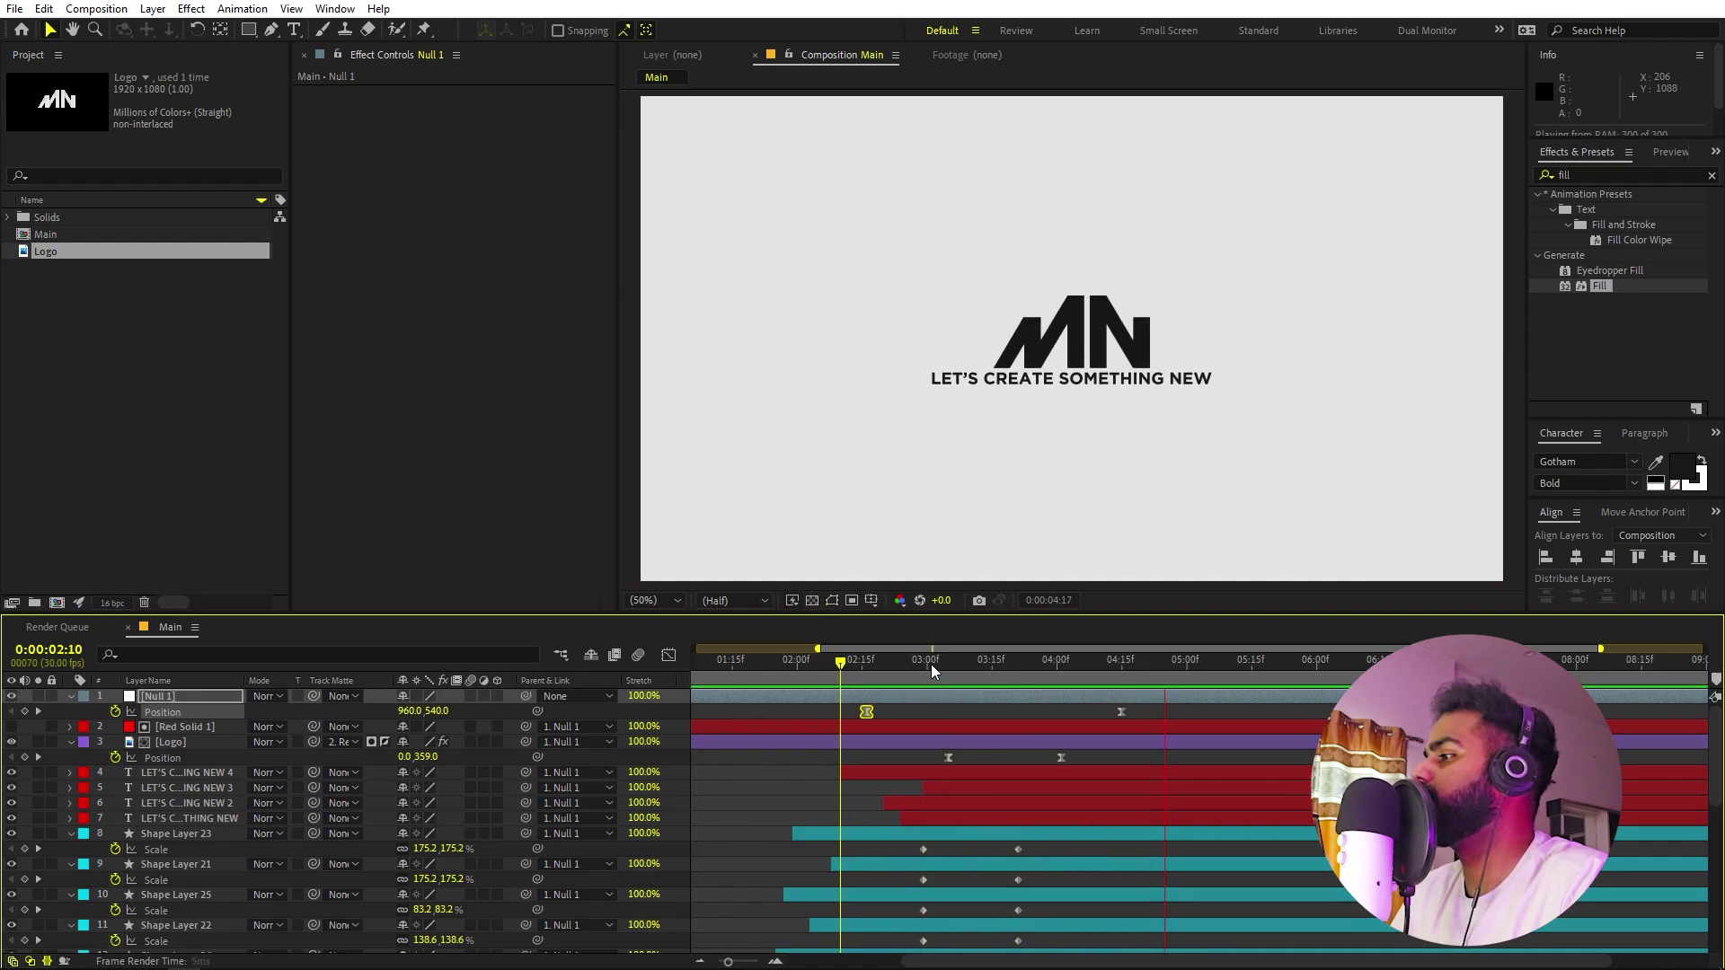
{"action": "left_click_drag", "start_coordinate": [931, 665], "coordinate": [827, 690]}
{"action": "key", "text": "space"}
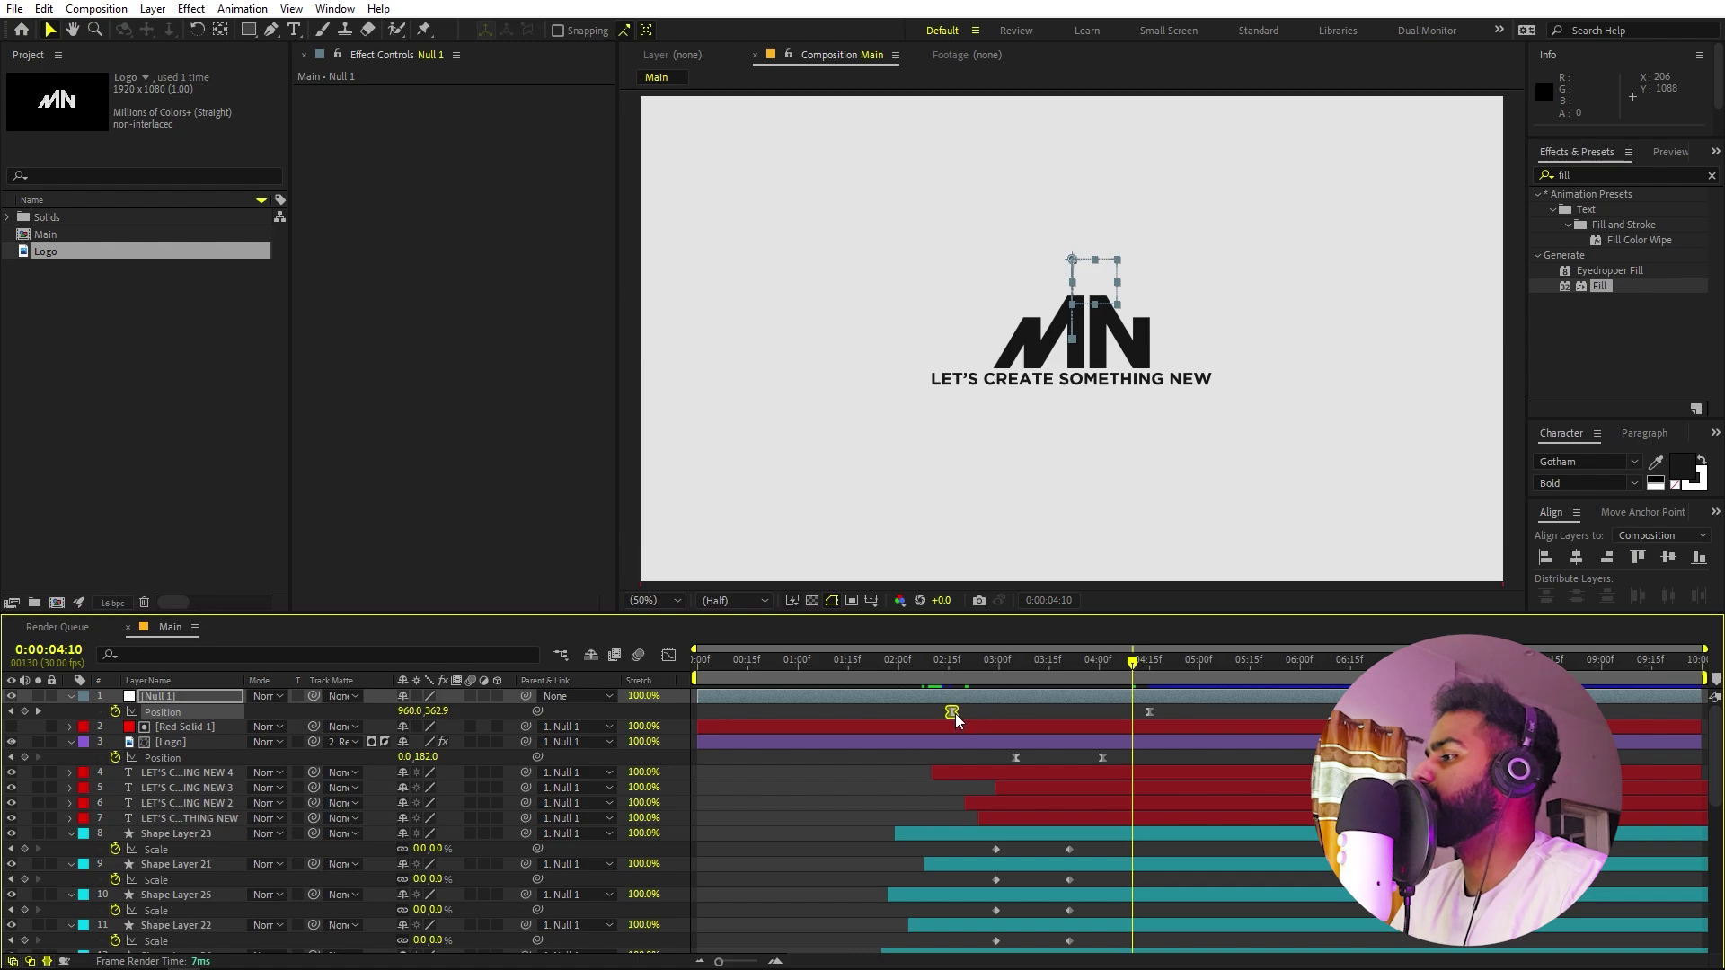
{"action": "key", "text": "space"}
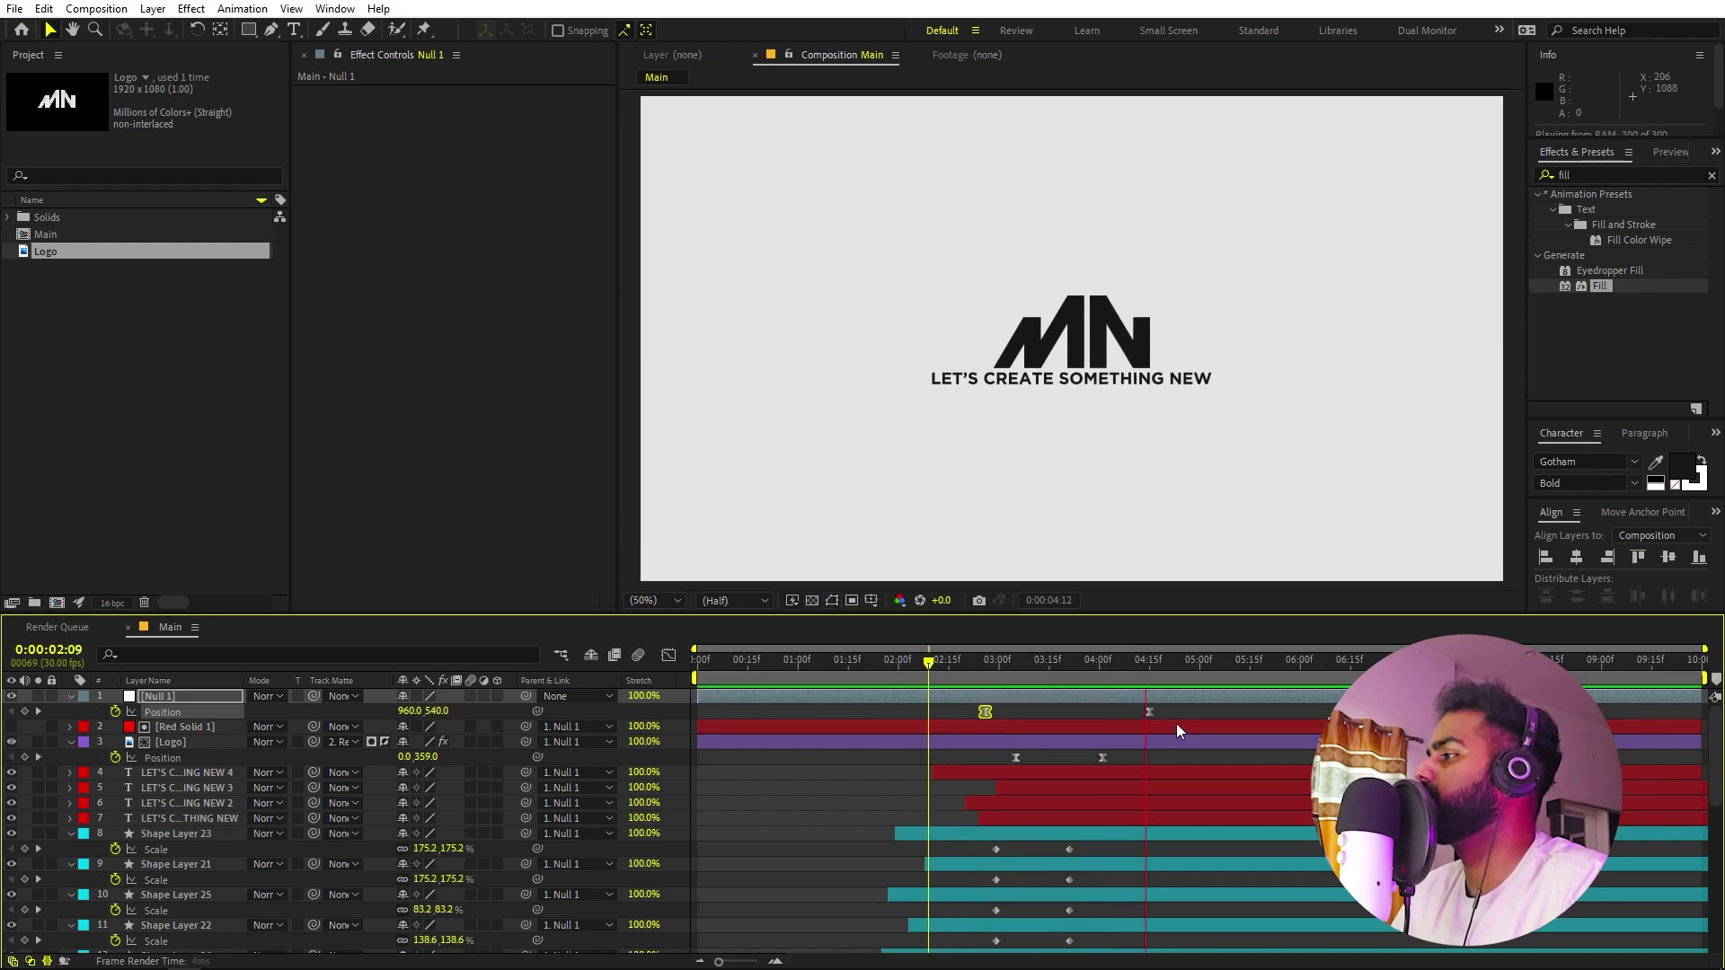
Retime the null's Position keyframes to about 0:00:03:08 and 0:00:04:17, and preview the animation.
{"action": "left_click", "coordinate": [989, 666]}
{"action": "left_click_drag", "start_coordinate": [1002, 675], "coordinate": [1026, 715]}
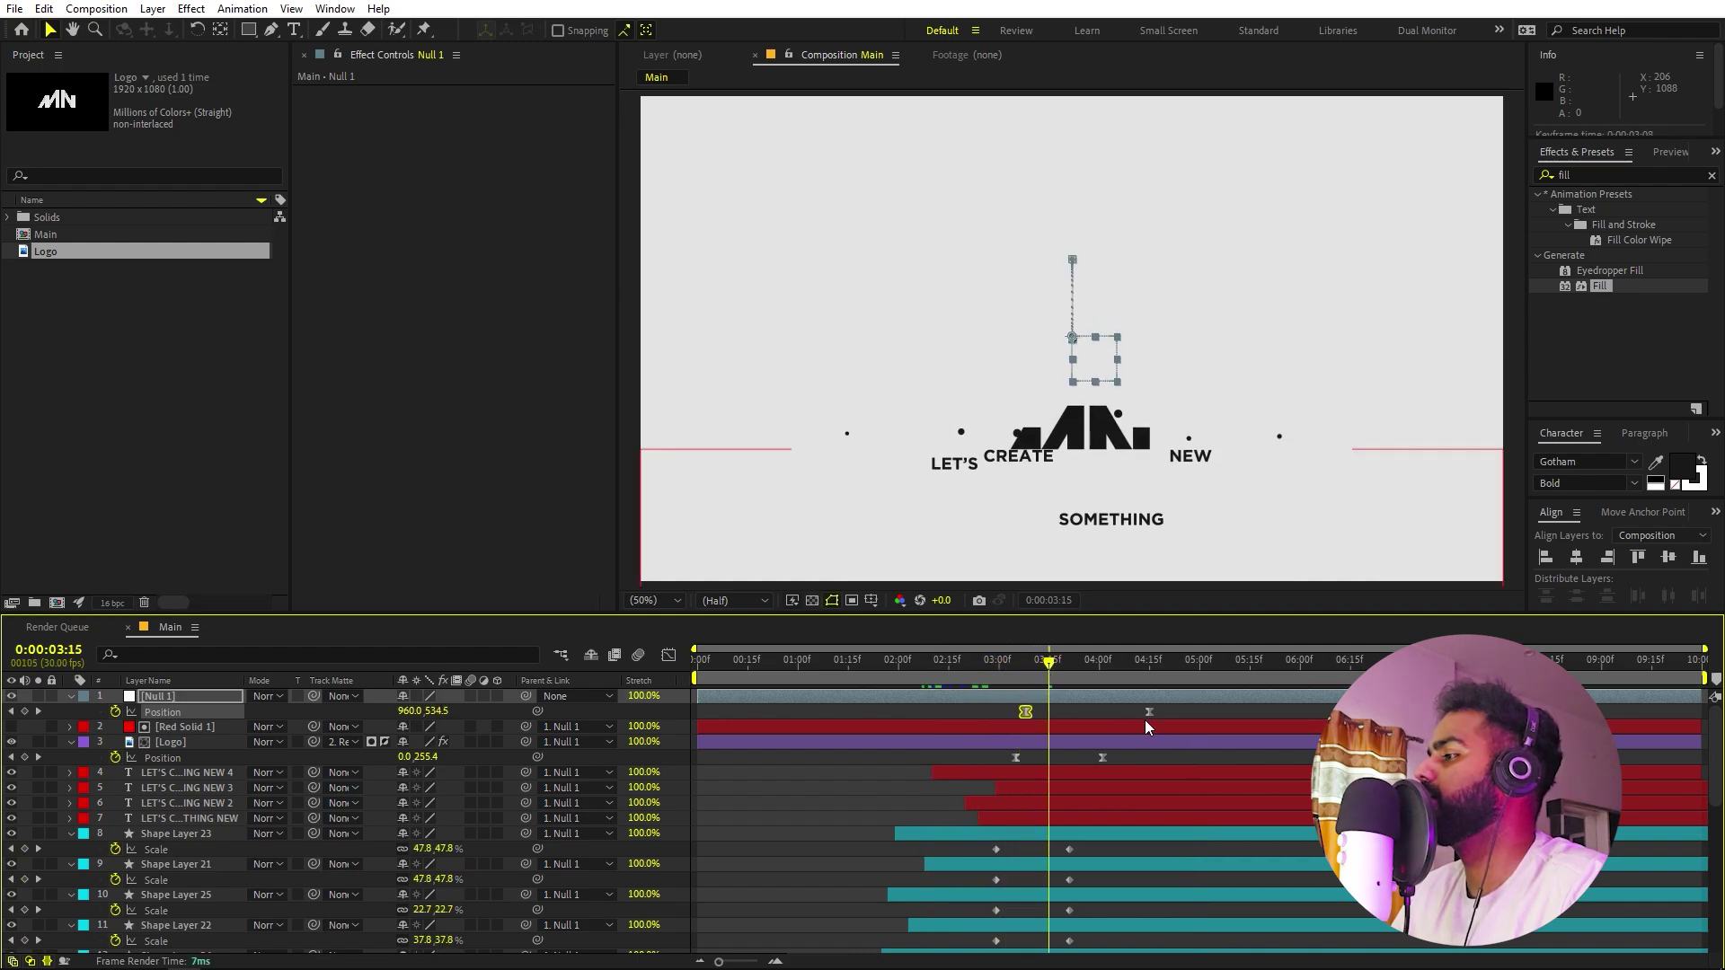
{"action": "left_click", "coordinate": [1152, 714]}
{"action": "key", "text": "space"}
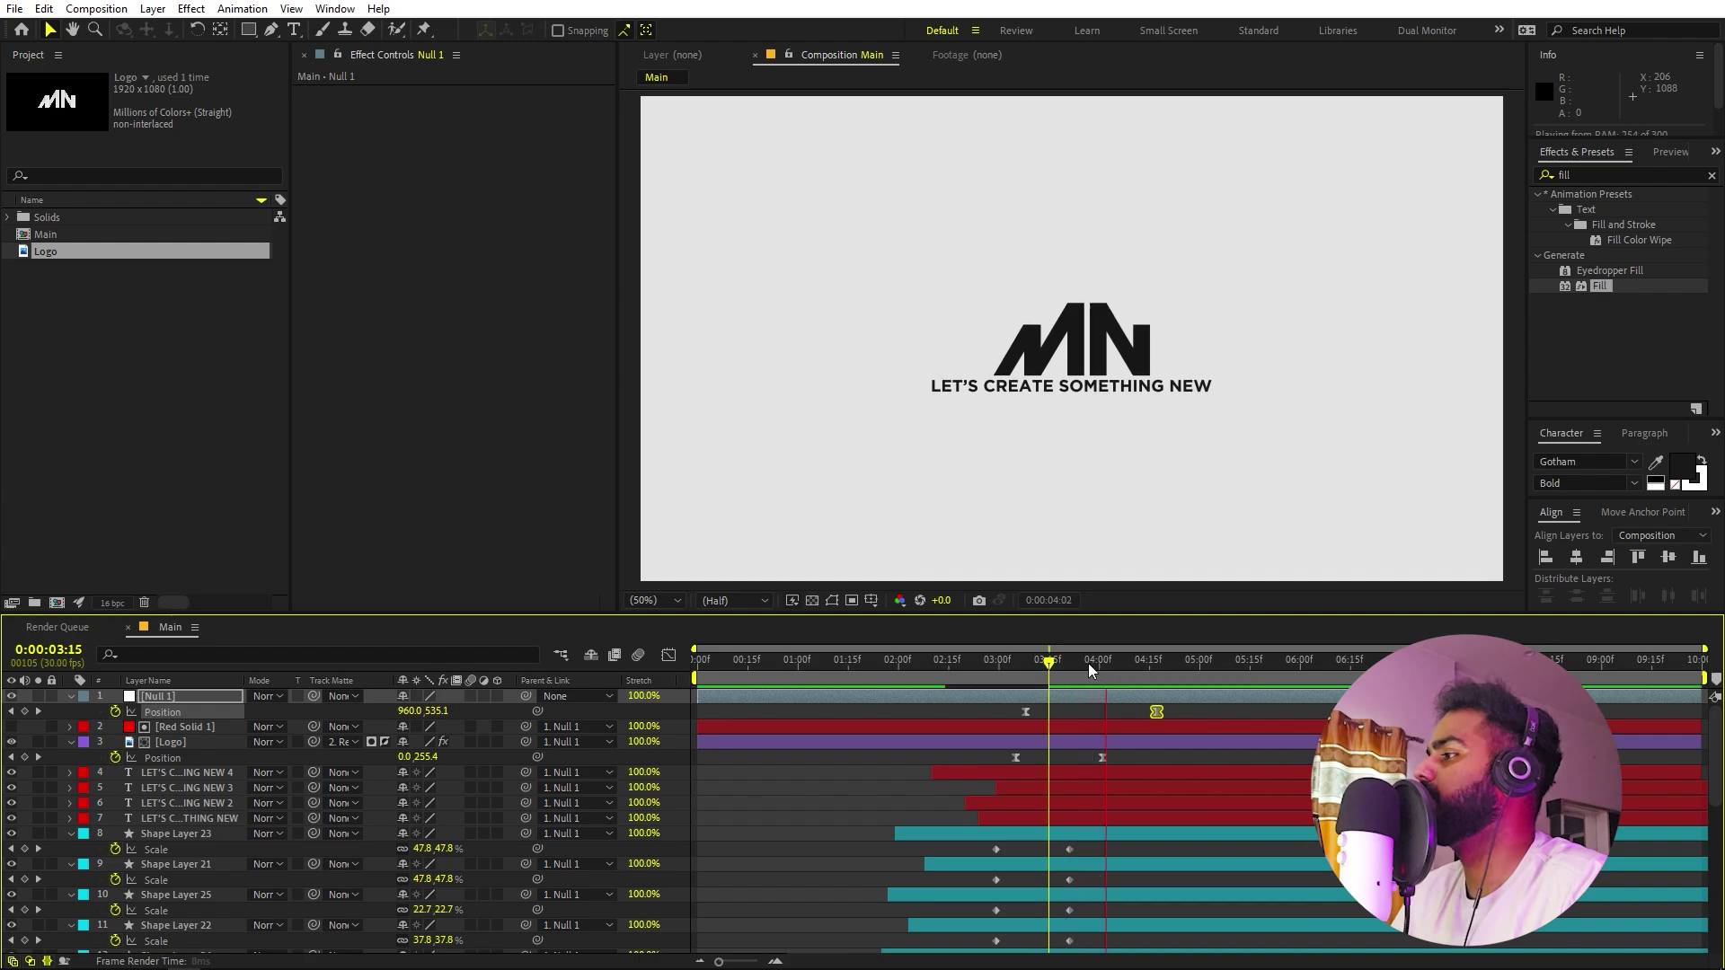
{"action": "left_click", "coordinate": [984, 663]}
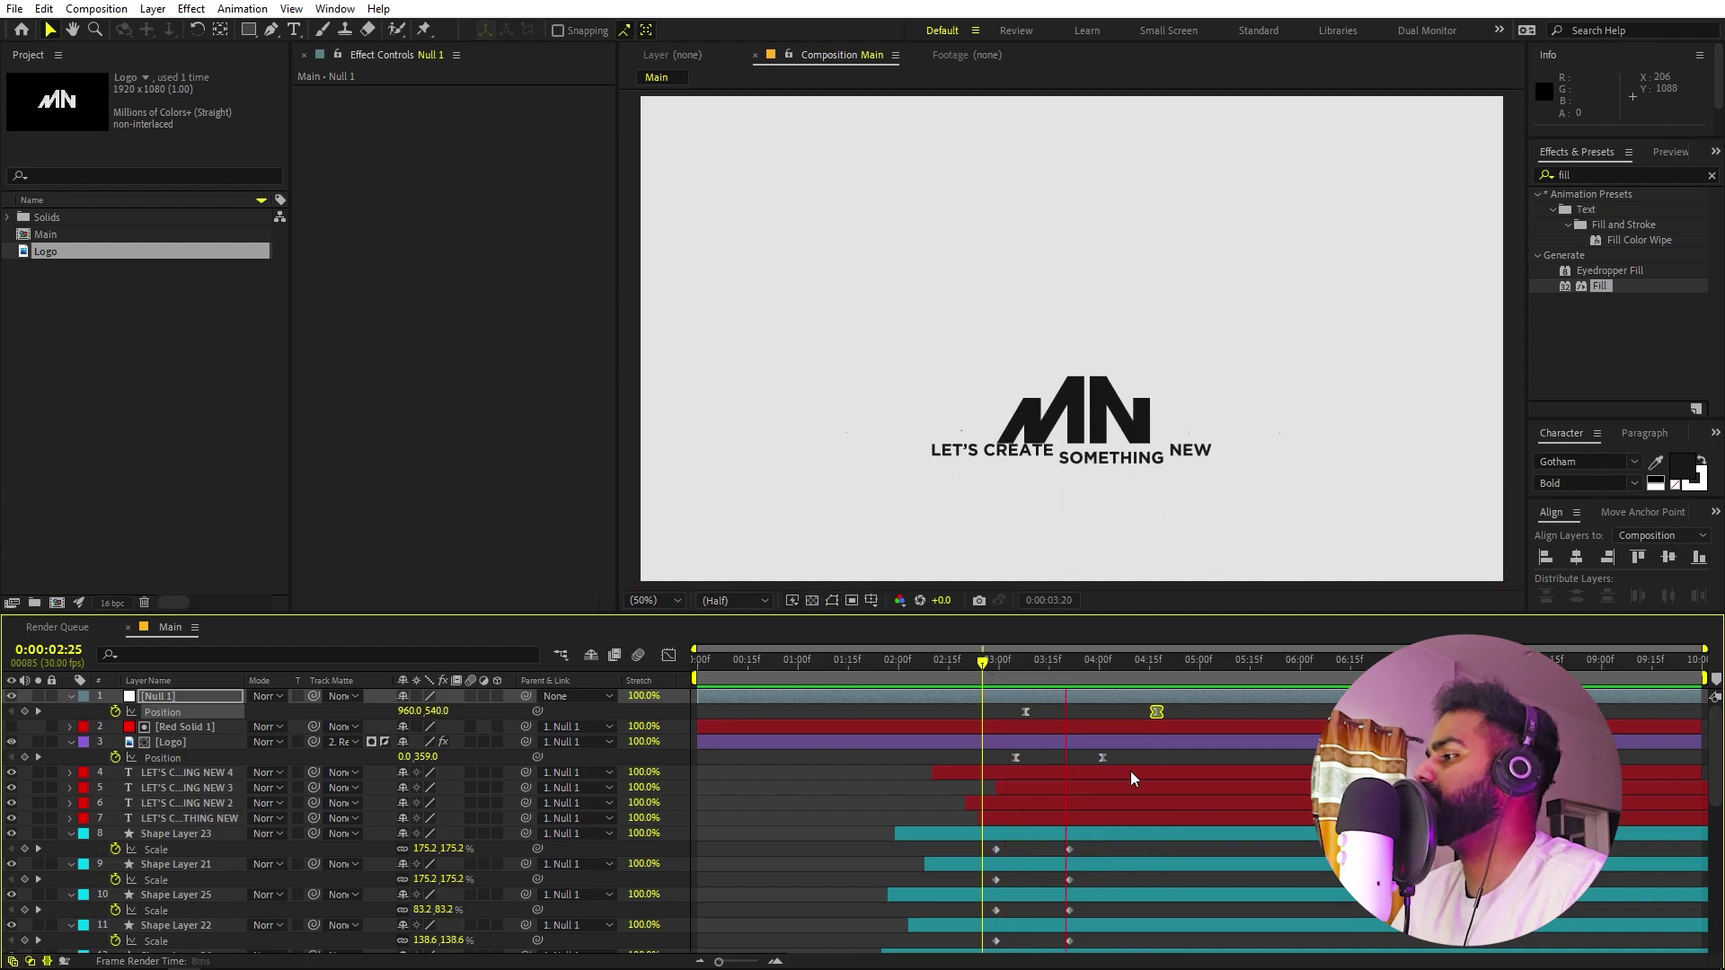
Shift both Logo Position keyframes about six frames later, and review the logo reveal across the timeline.
{"action": "left_click_drag", "start_coordinate": [1130, 771], "coordinate": [1031, 756]}
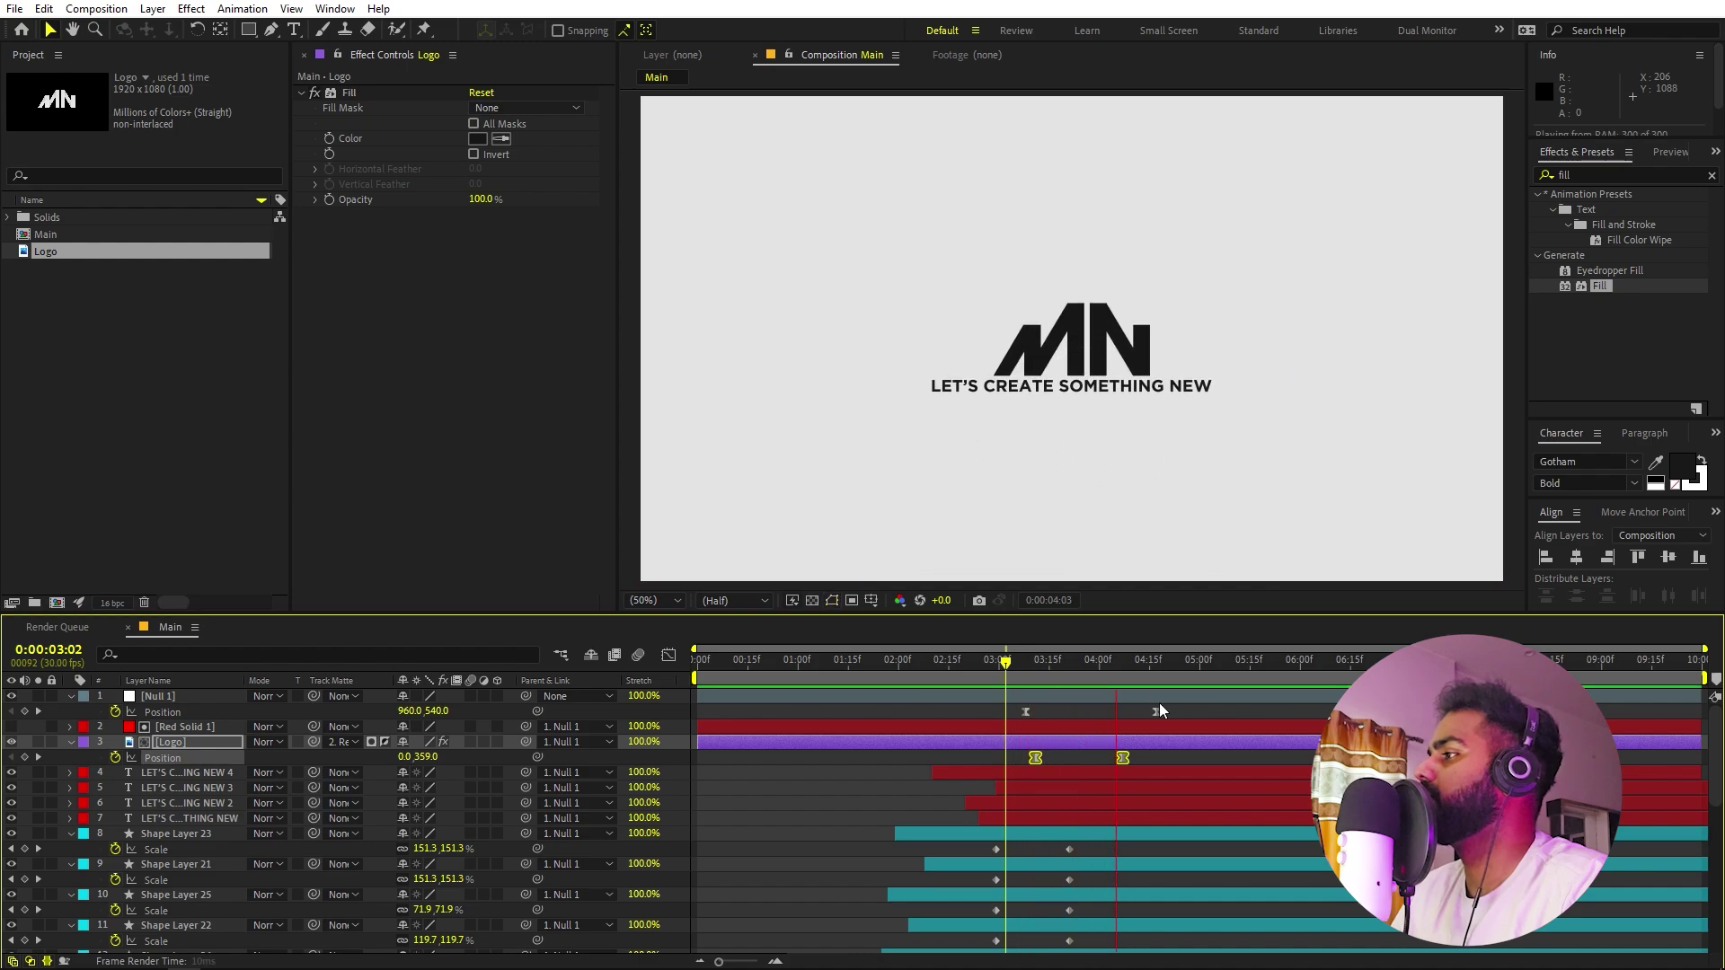
{"action": "left_click_drag", "start_coordinate": [1044, 665], "coordinate": [1157, 694]}
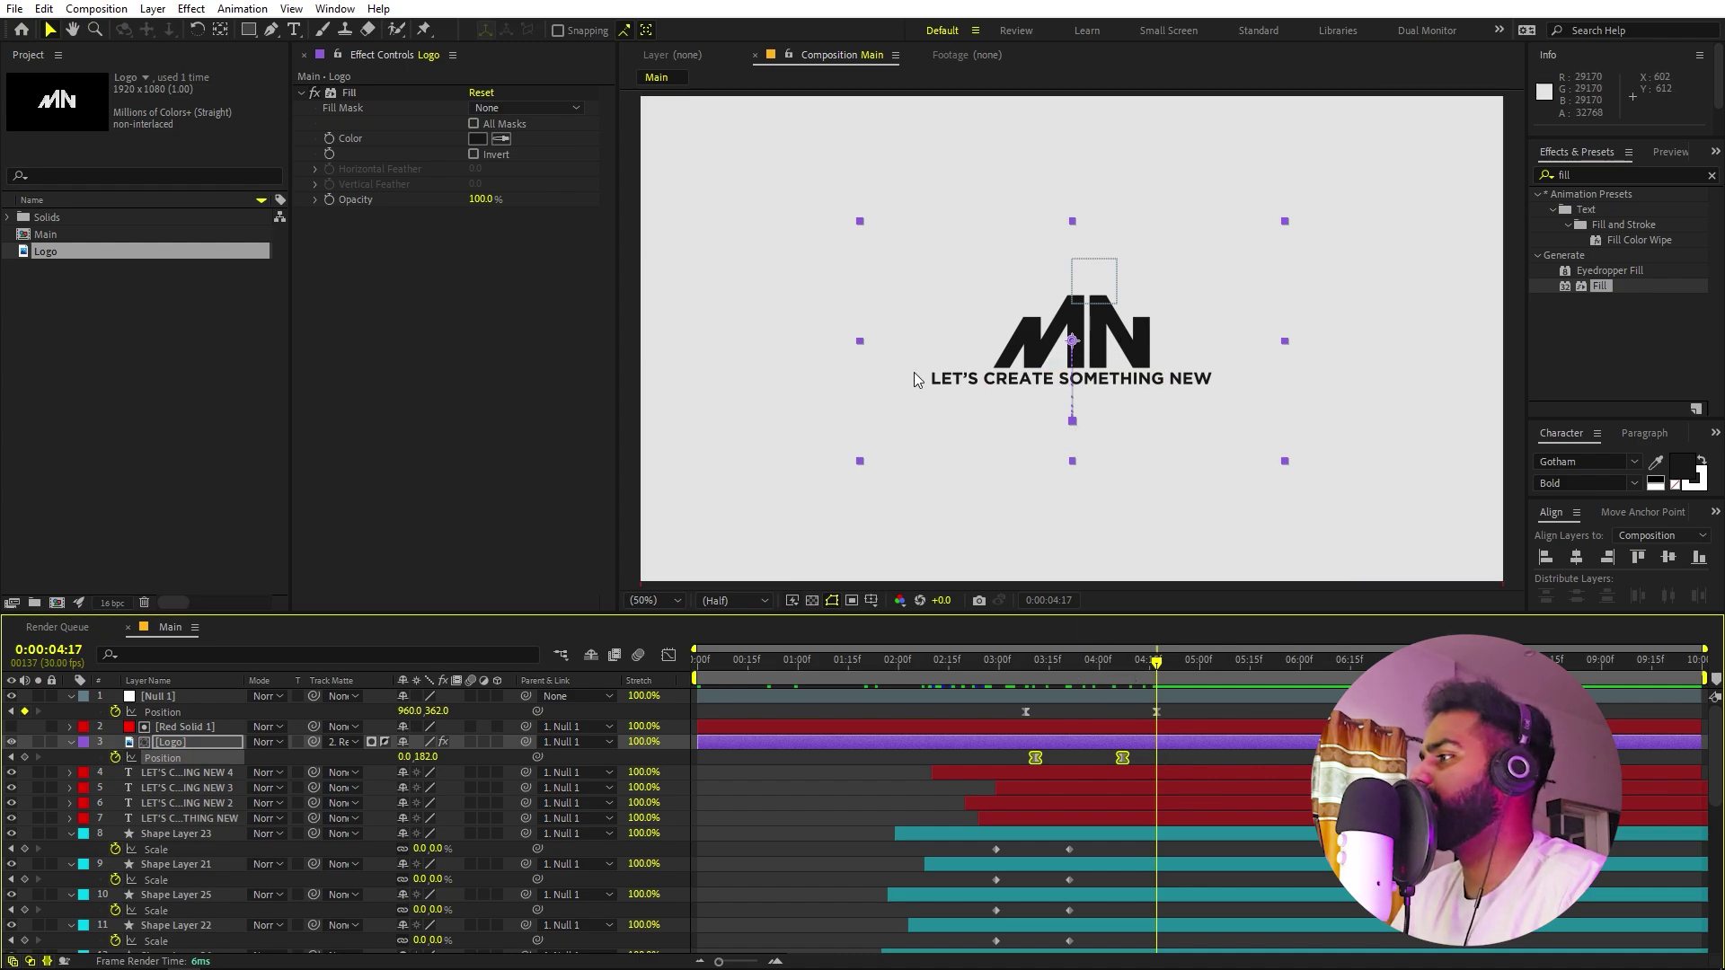
{"action": "left_click_drag", "start_coordinate": [1159, 723], "coordinate": [982, 734]}
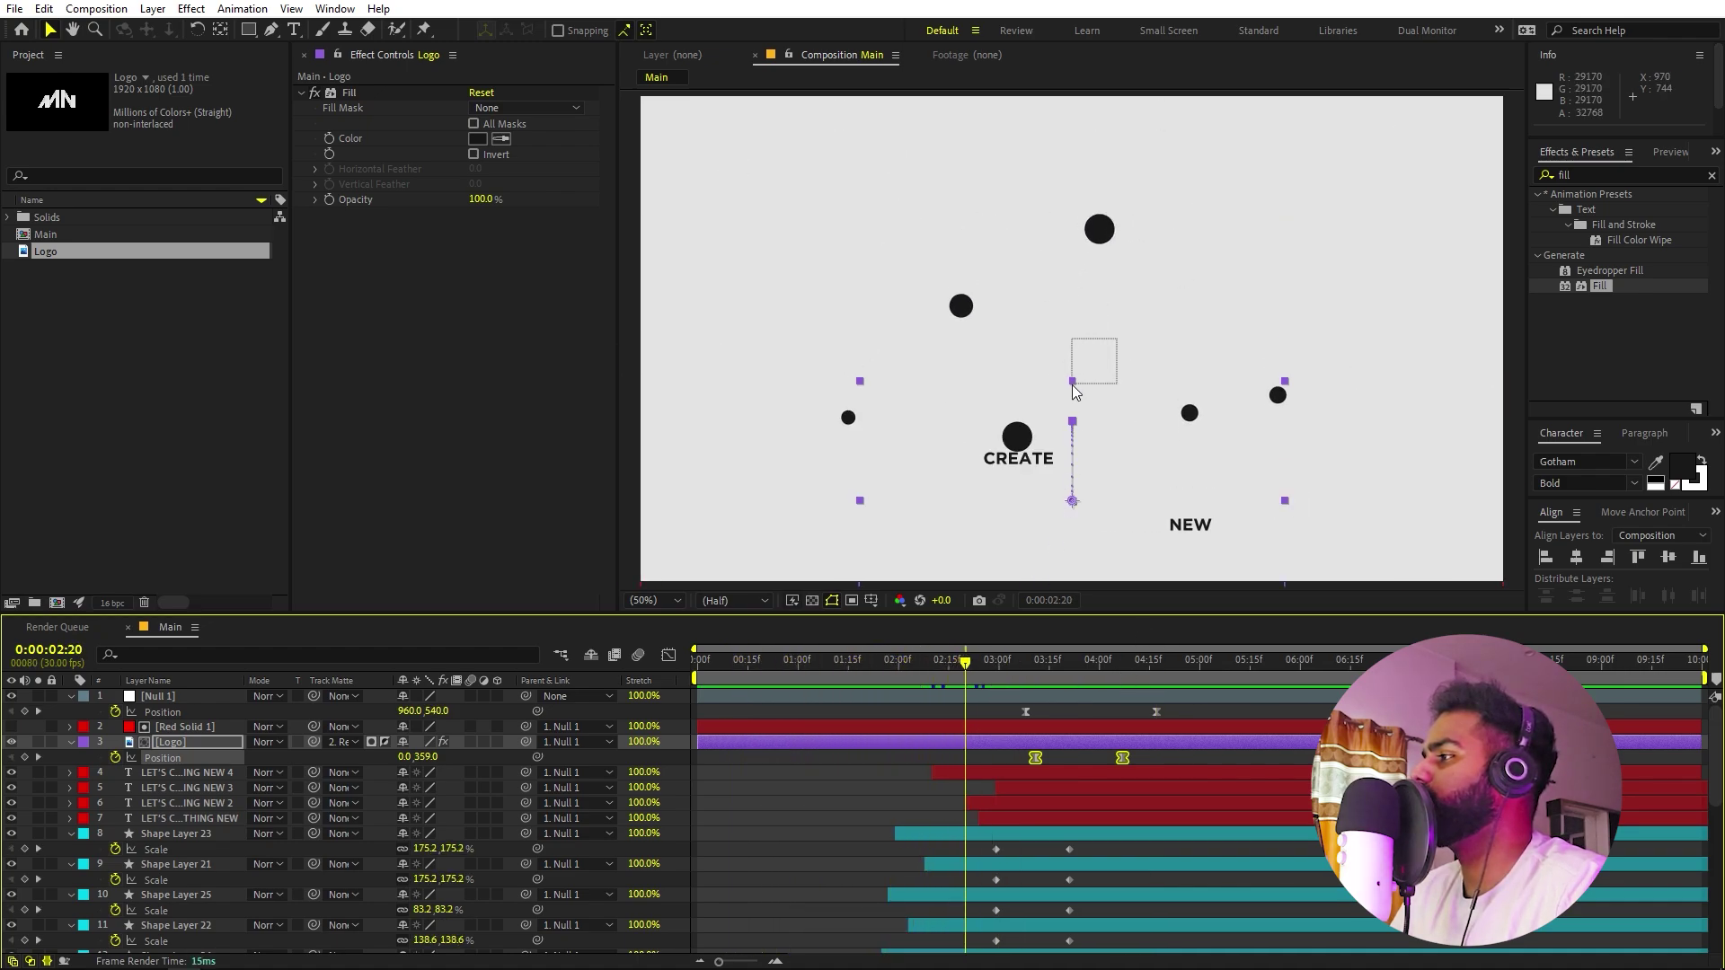
{"action": "left_click_drag", "start_coordinate": [971, 665], "coordinate": [1160, 688]}
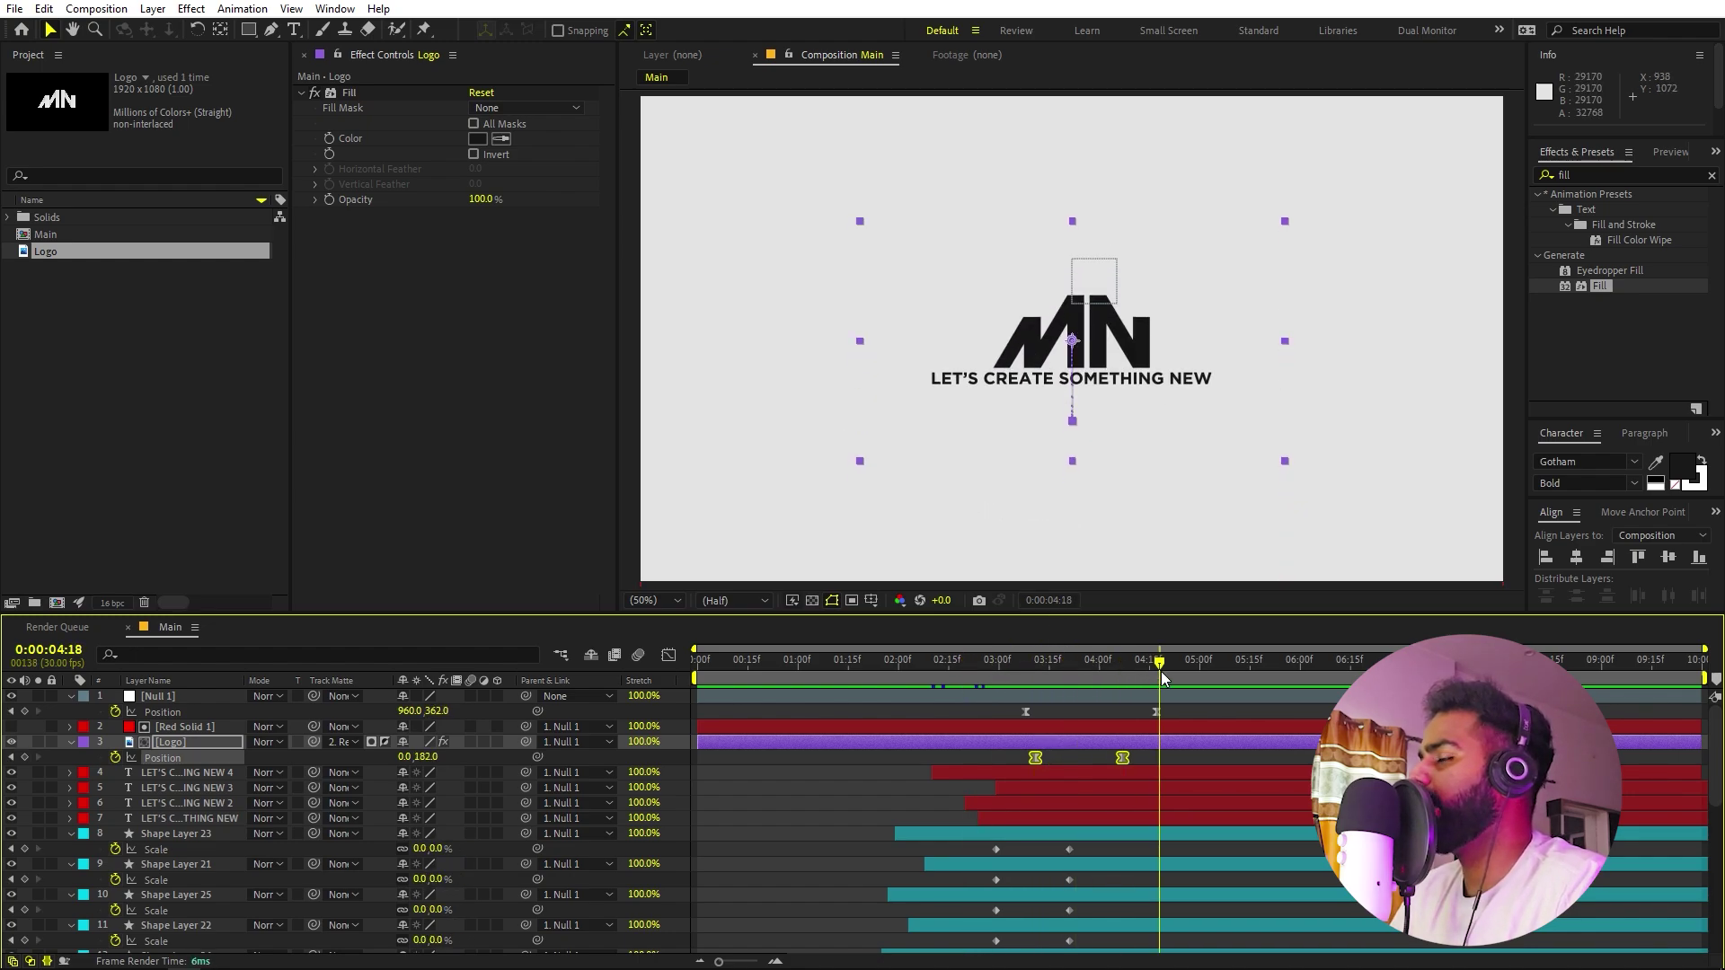